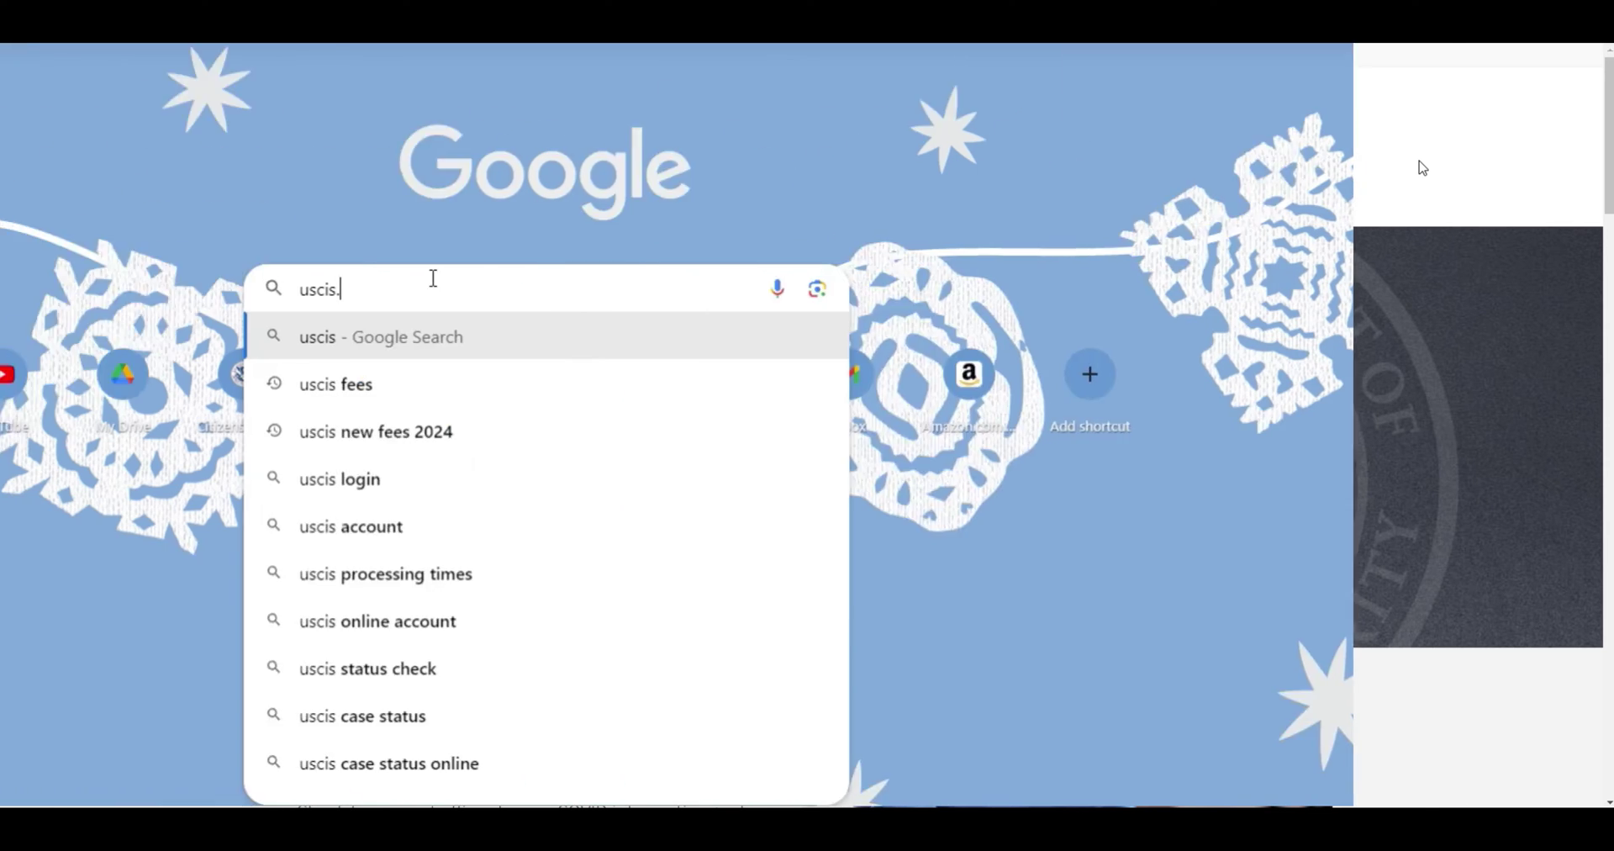
# Go to the uscis.gov website and open its sign-in options.
pyautogui.write('.gov')
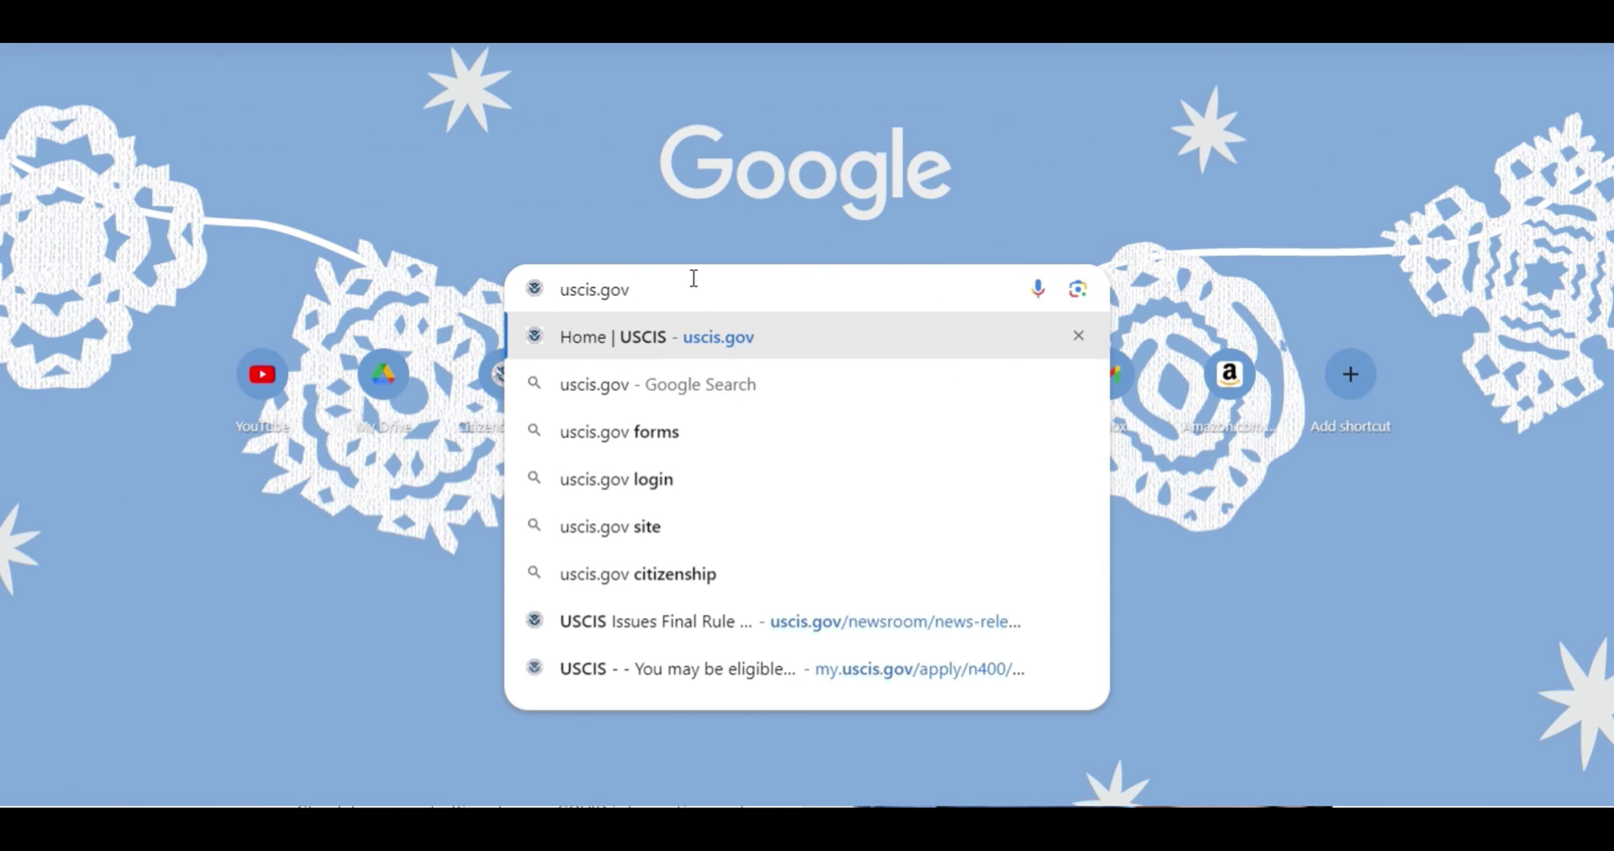
pyautogui.click(648, 350)
pyautogui.click(1325, 139)
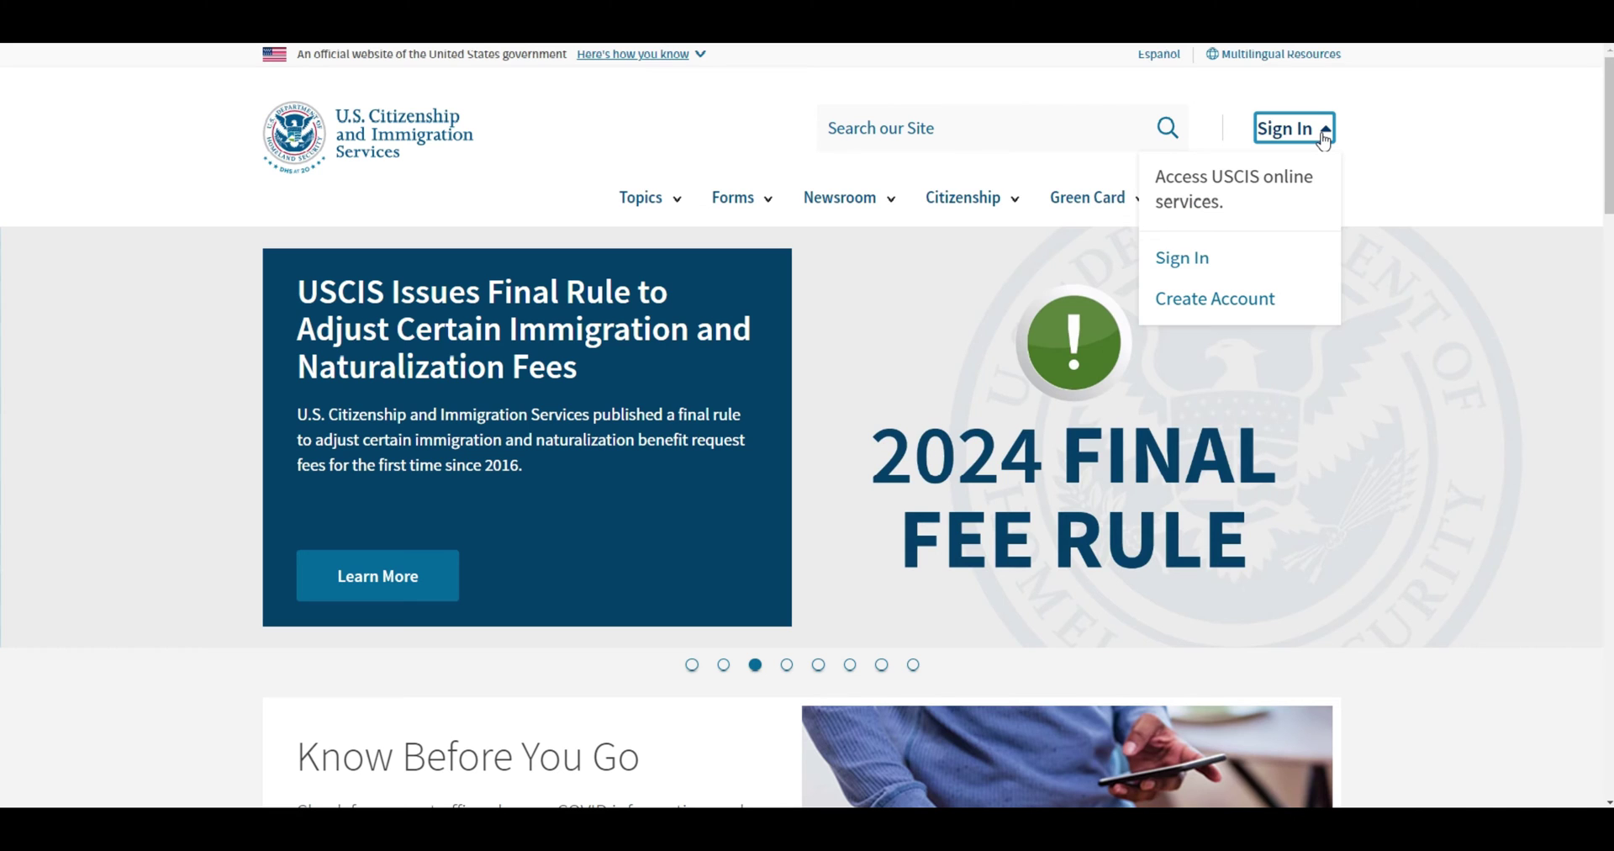
pyautogui.press('Tab')
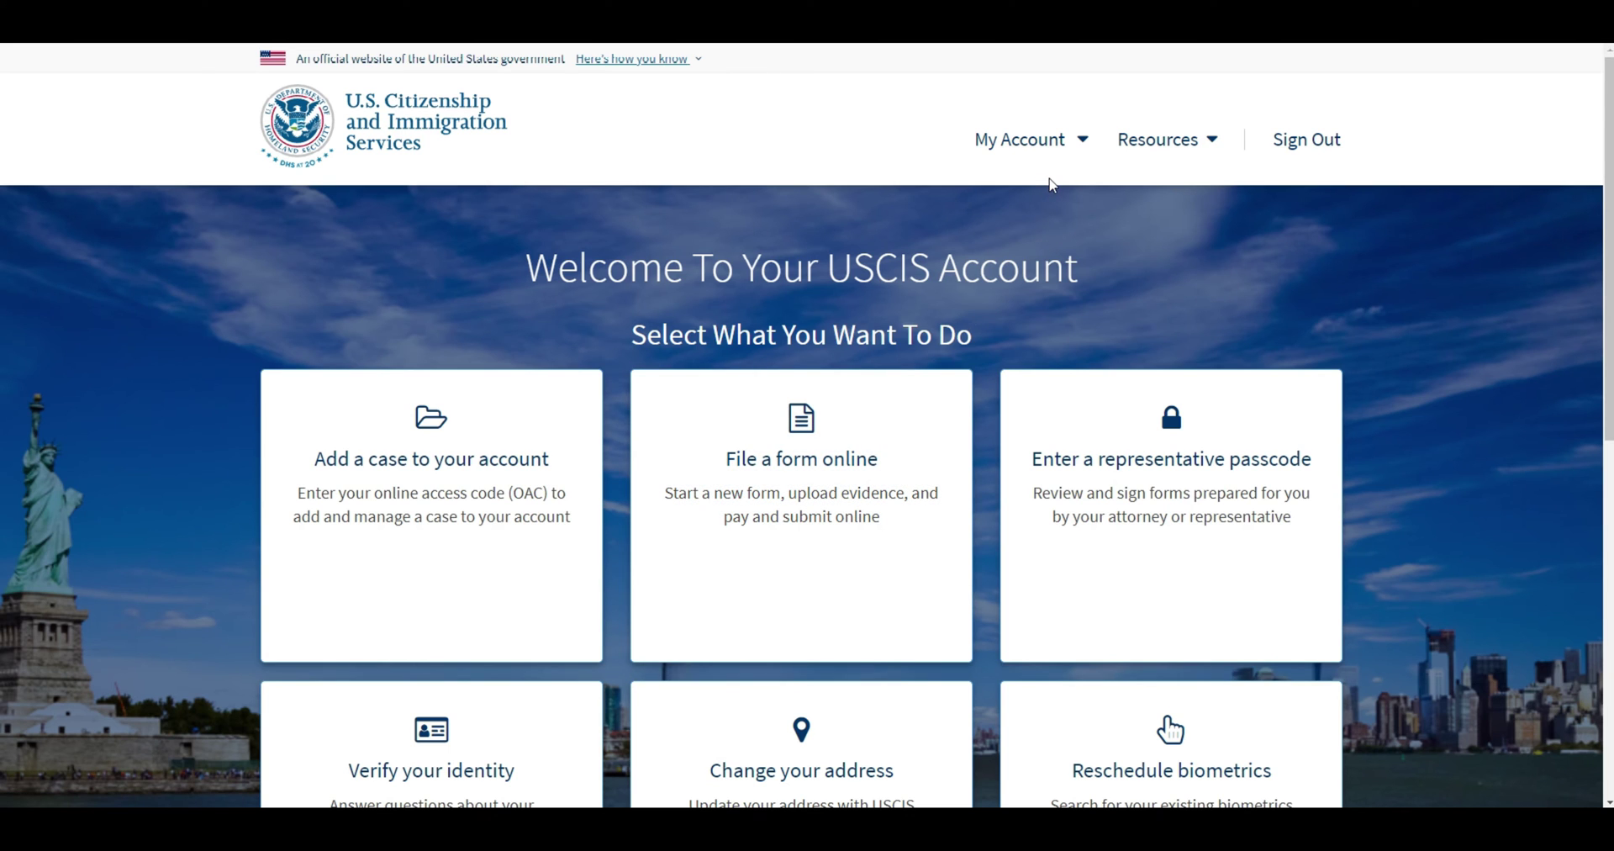
# Choose to file a form online and start the N-400, Application for Naturalization.
pyautogui.click(1063, 152)
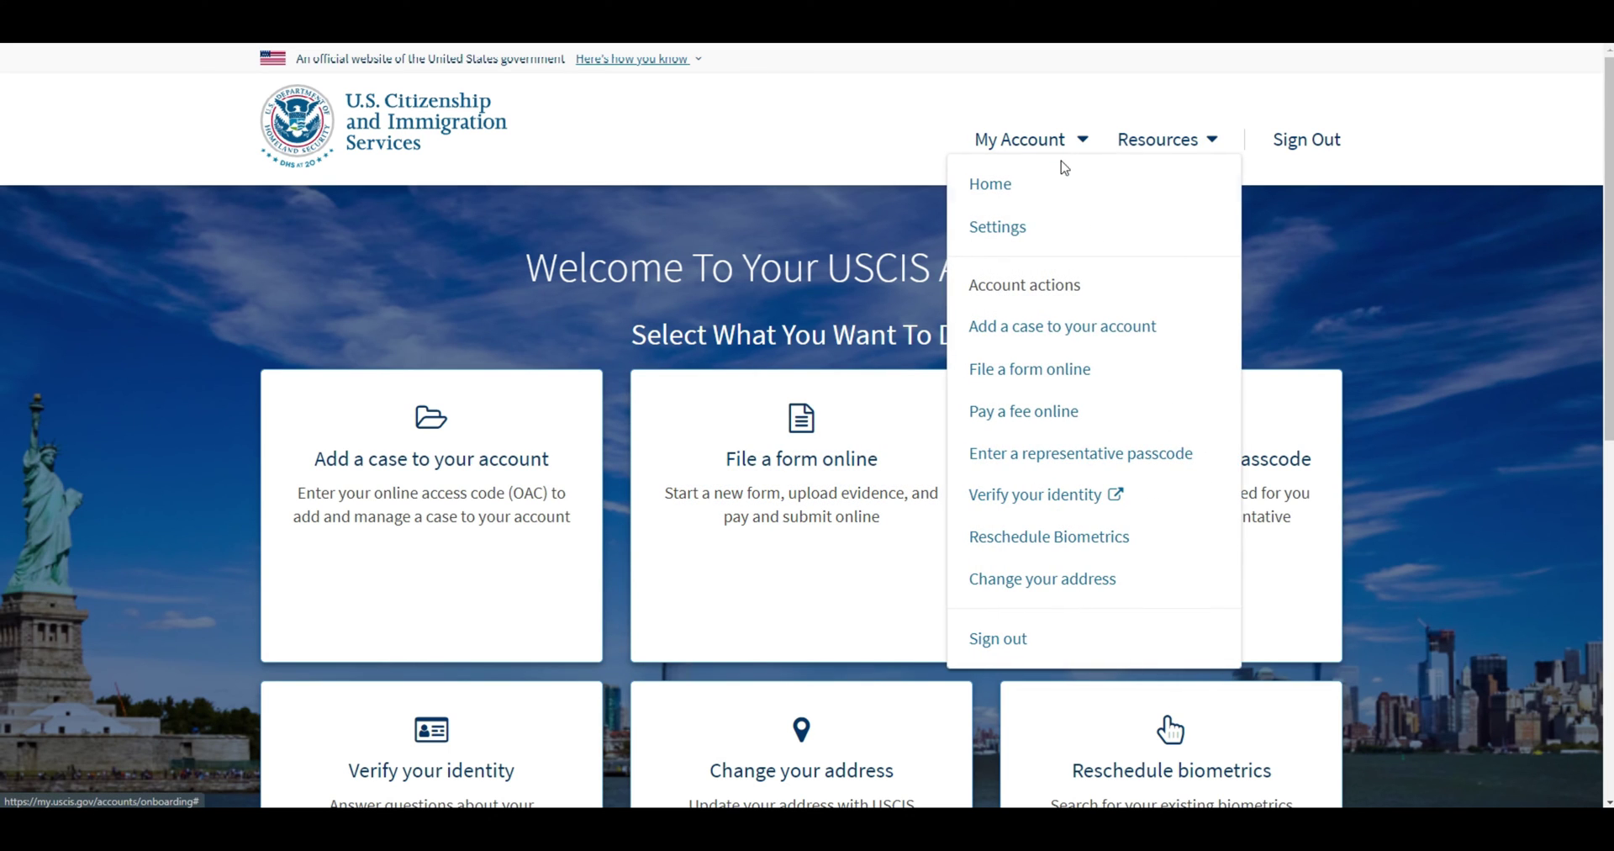
pyautogui.click(1109, 382)
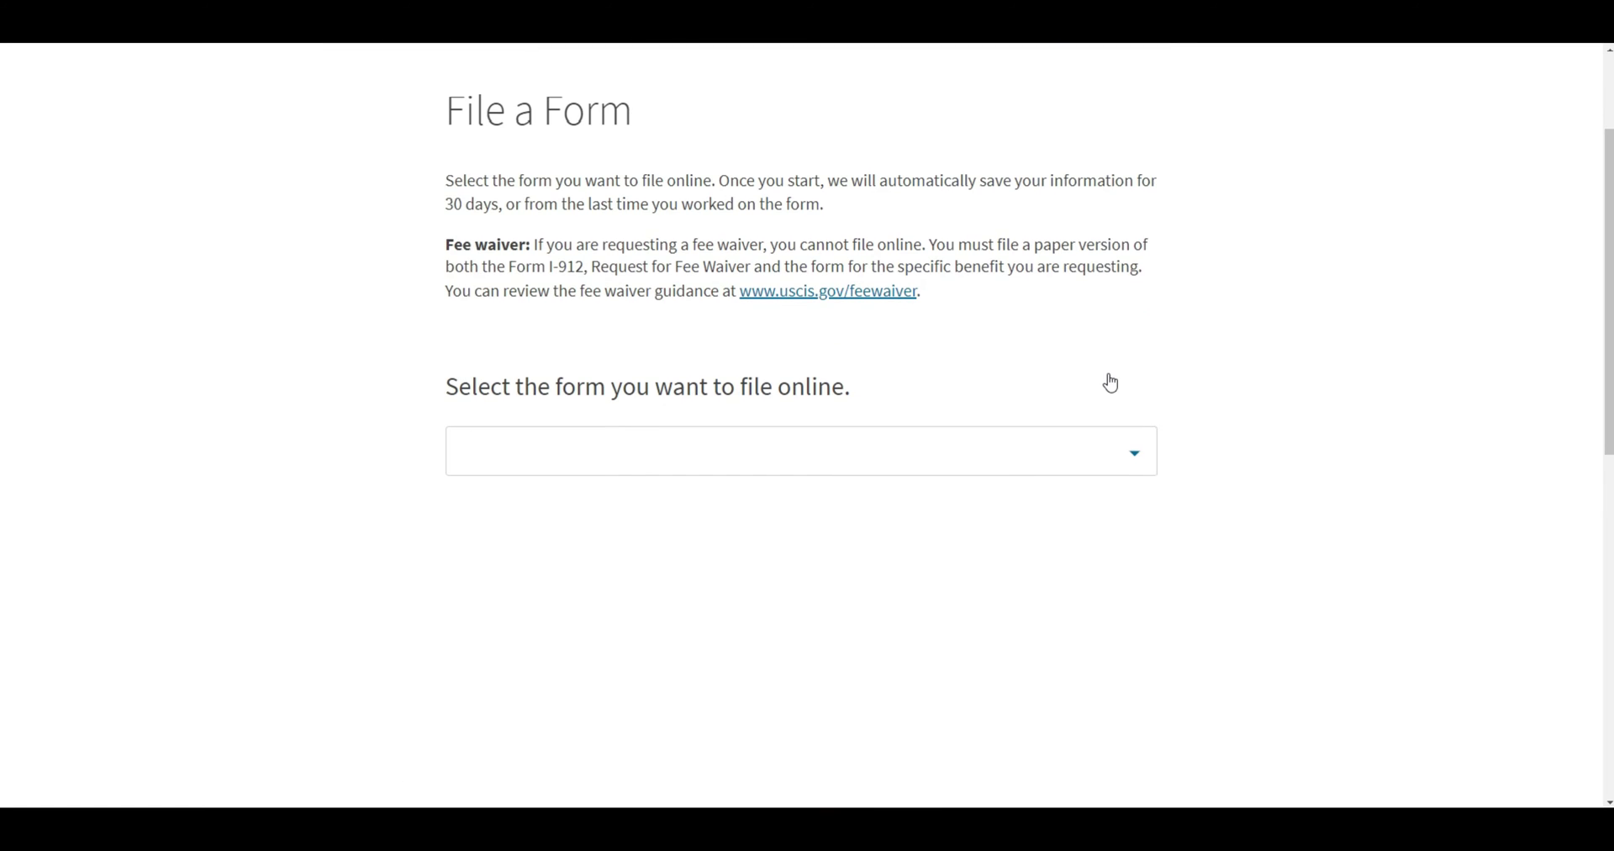
pyautogui.click(951, 462)
pyautogui.scroll(-5, 731, 666)
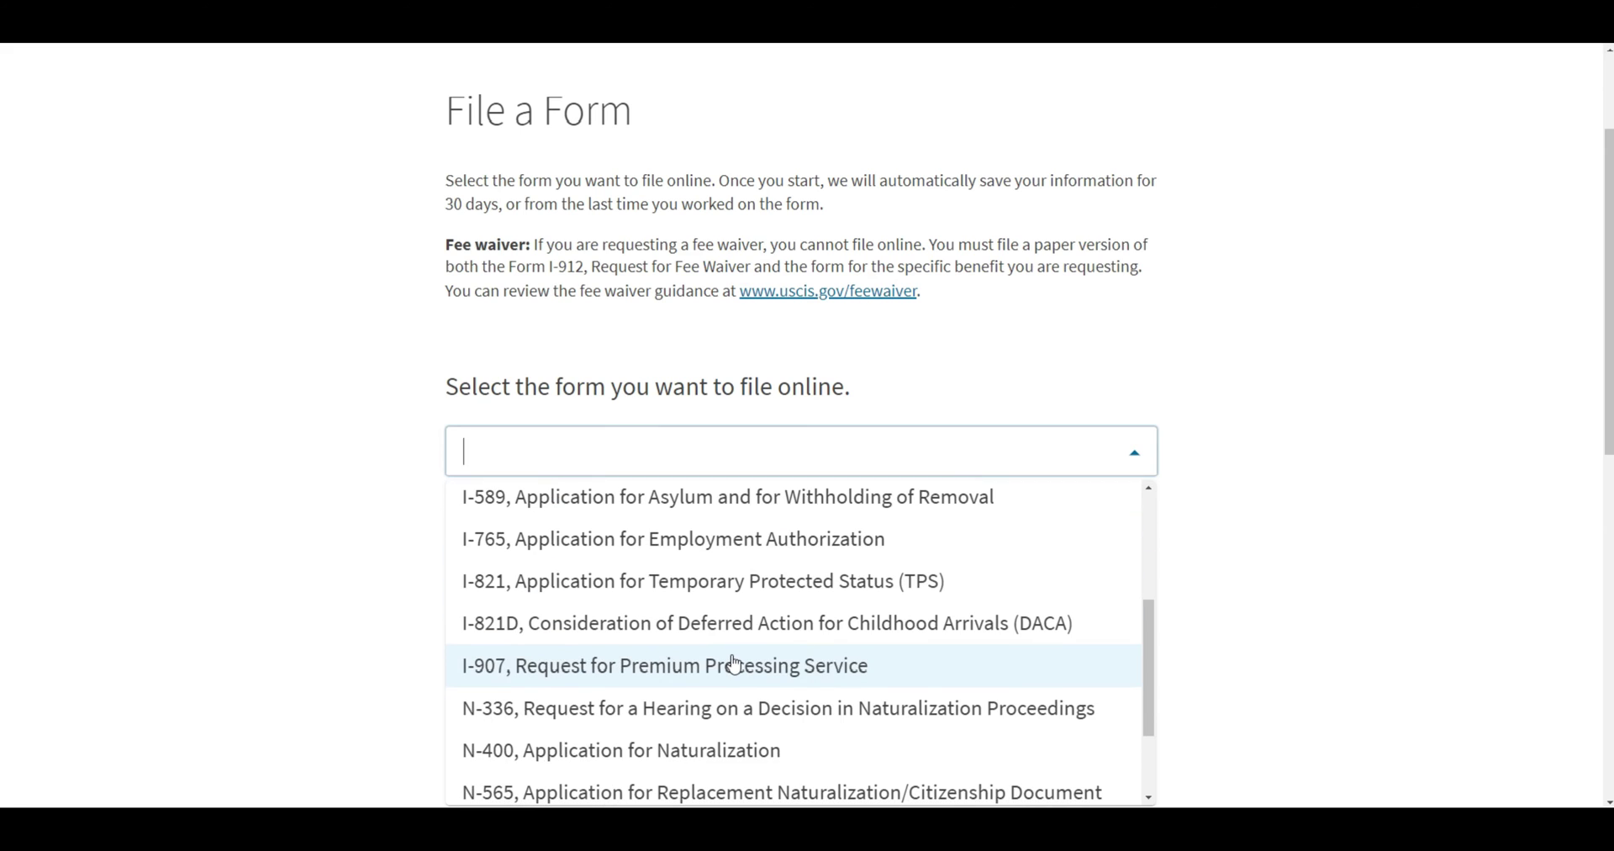
pyautogui.click(731, 629)
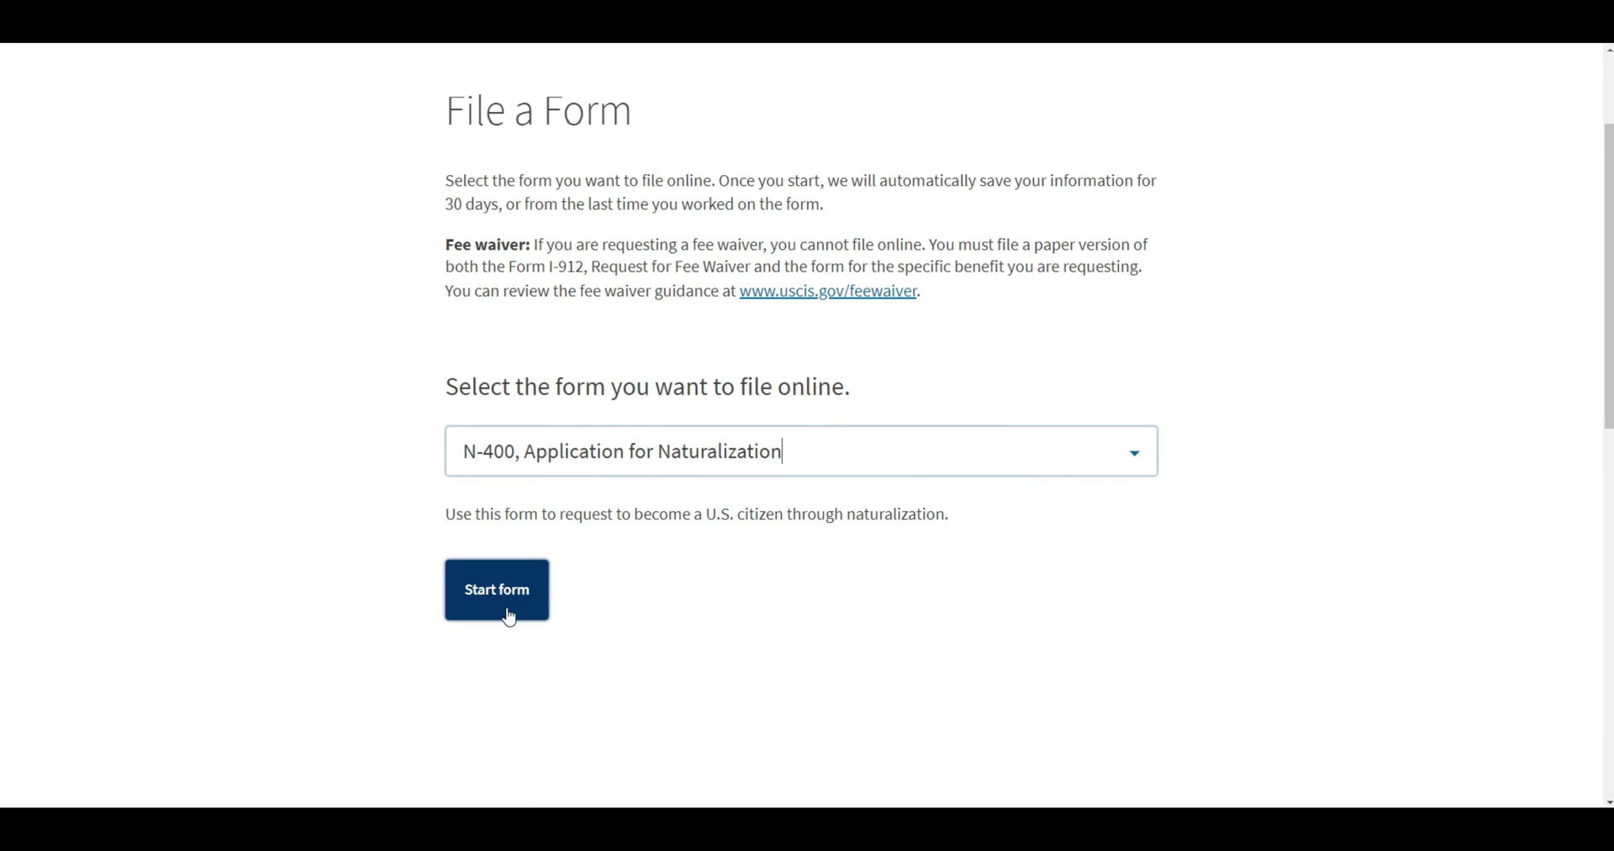
pyautogui.click(508, 612)
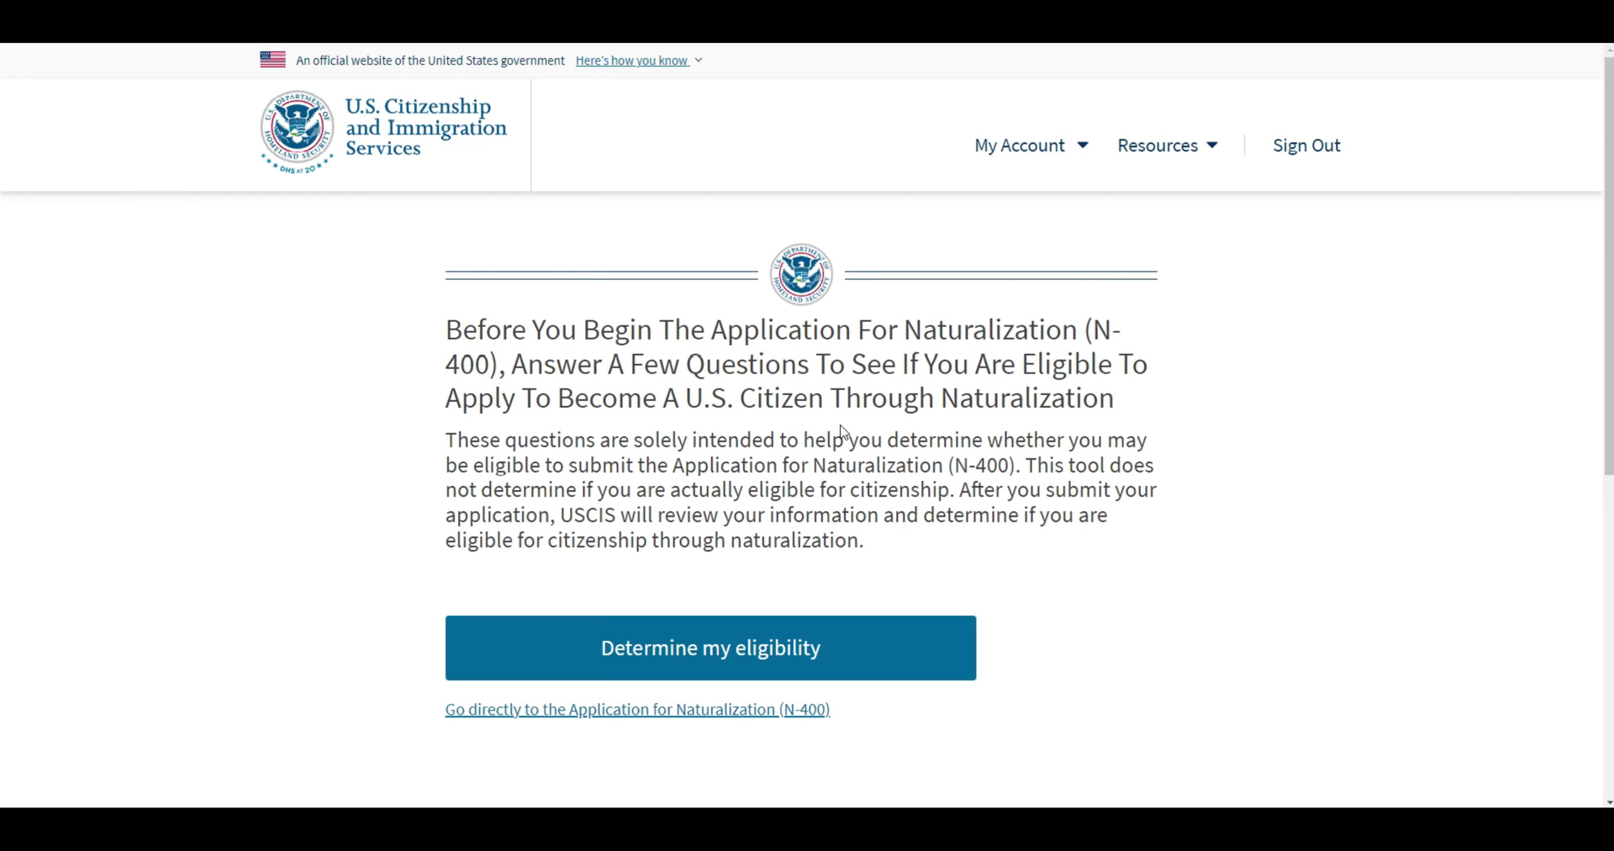
# Begin the eligibility check, answering No to a parent being a U.S. citizen at birth and 18 or older for age.
pyautogui.click(872, 660)
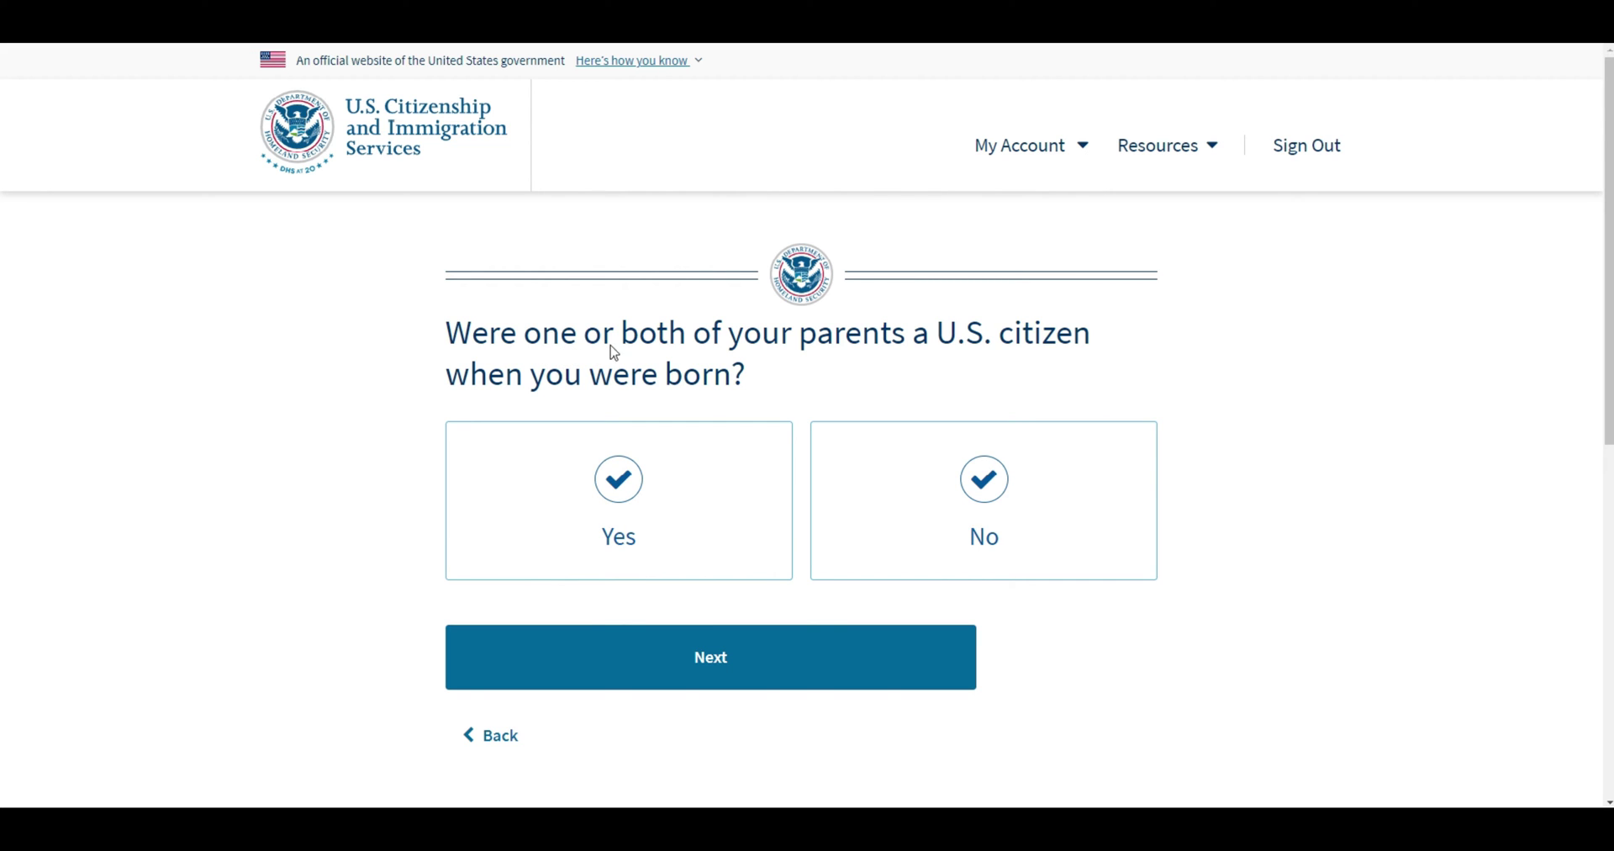
pyautogui.click(941, 539)
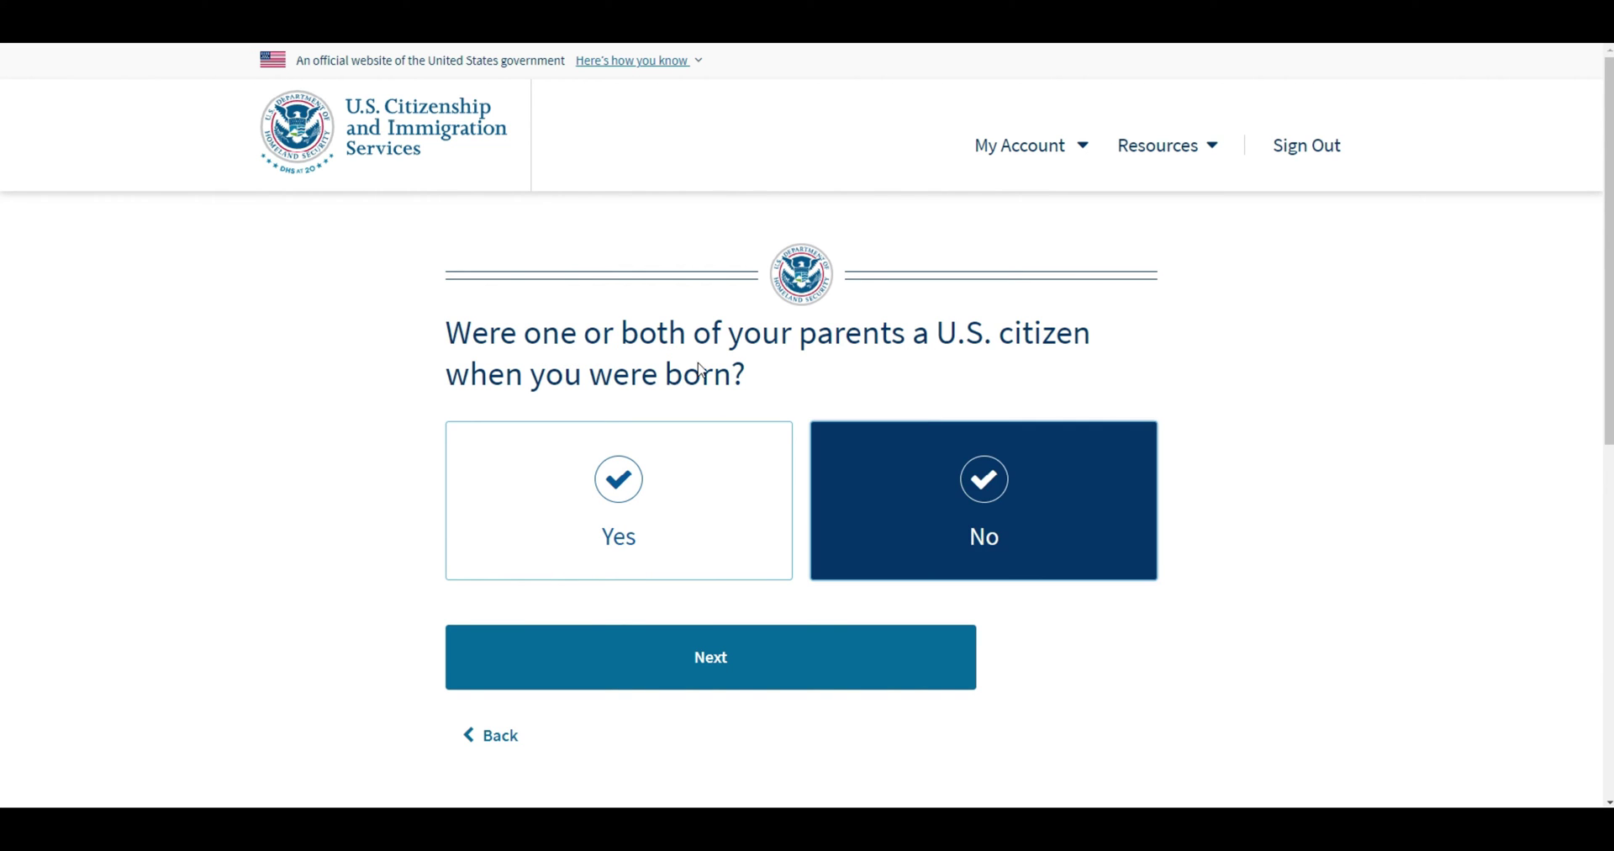
pyautogui.click(700, 565)
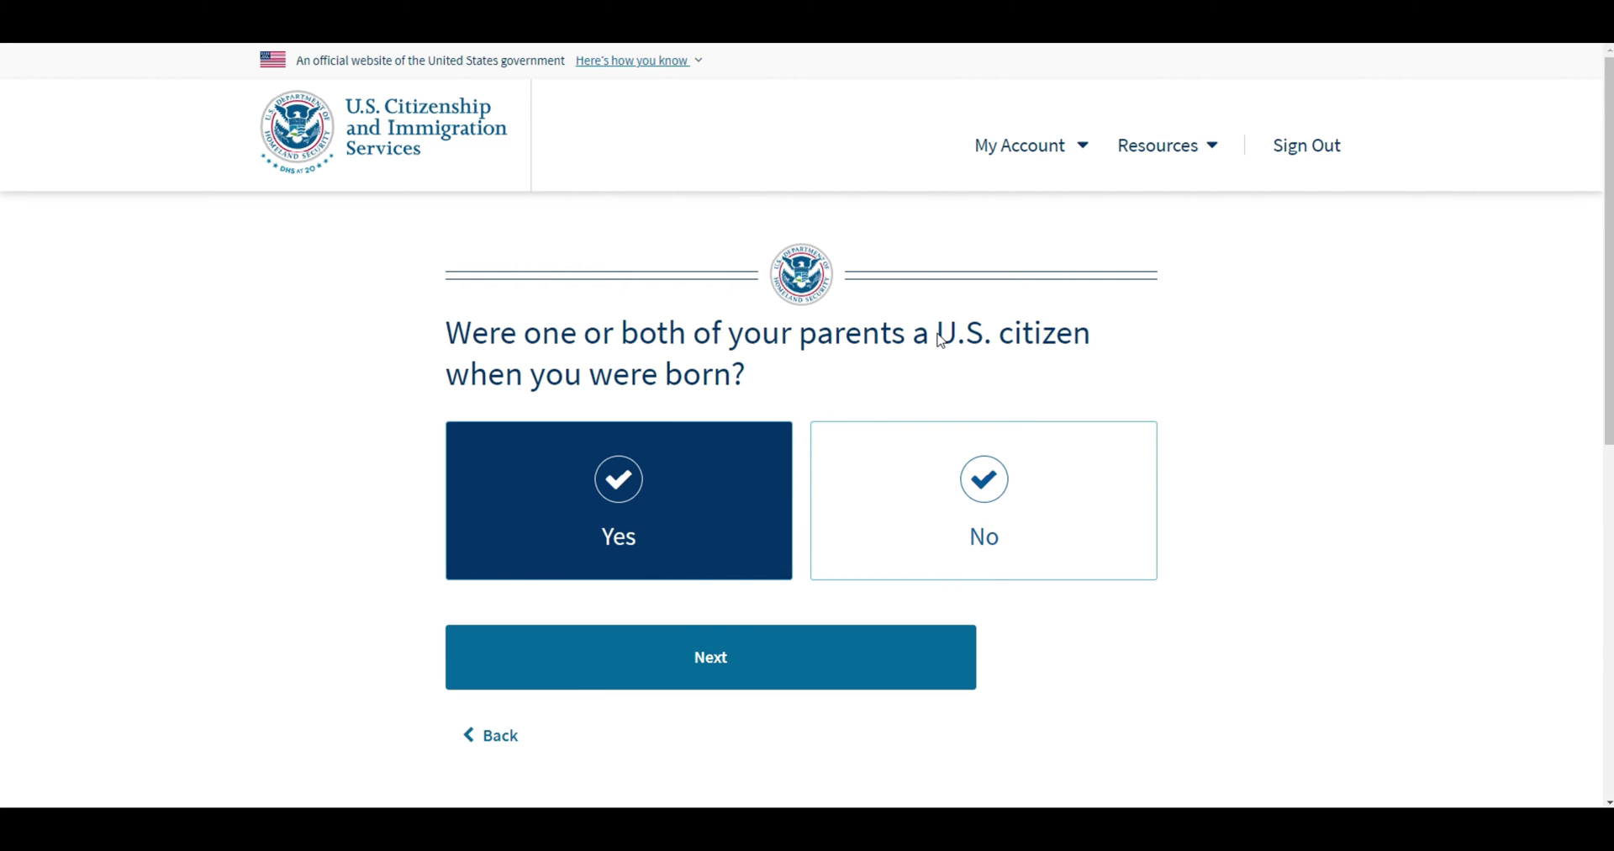
pyautogui.moveTo(938, 336); pyautogui.dragTo(1106, 338)
pyautogui.click(1128, 363)
pyautogui.click(988, 498)
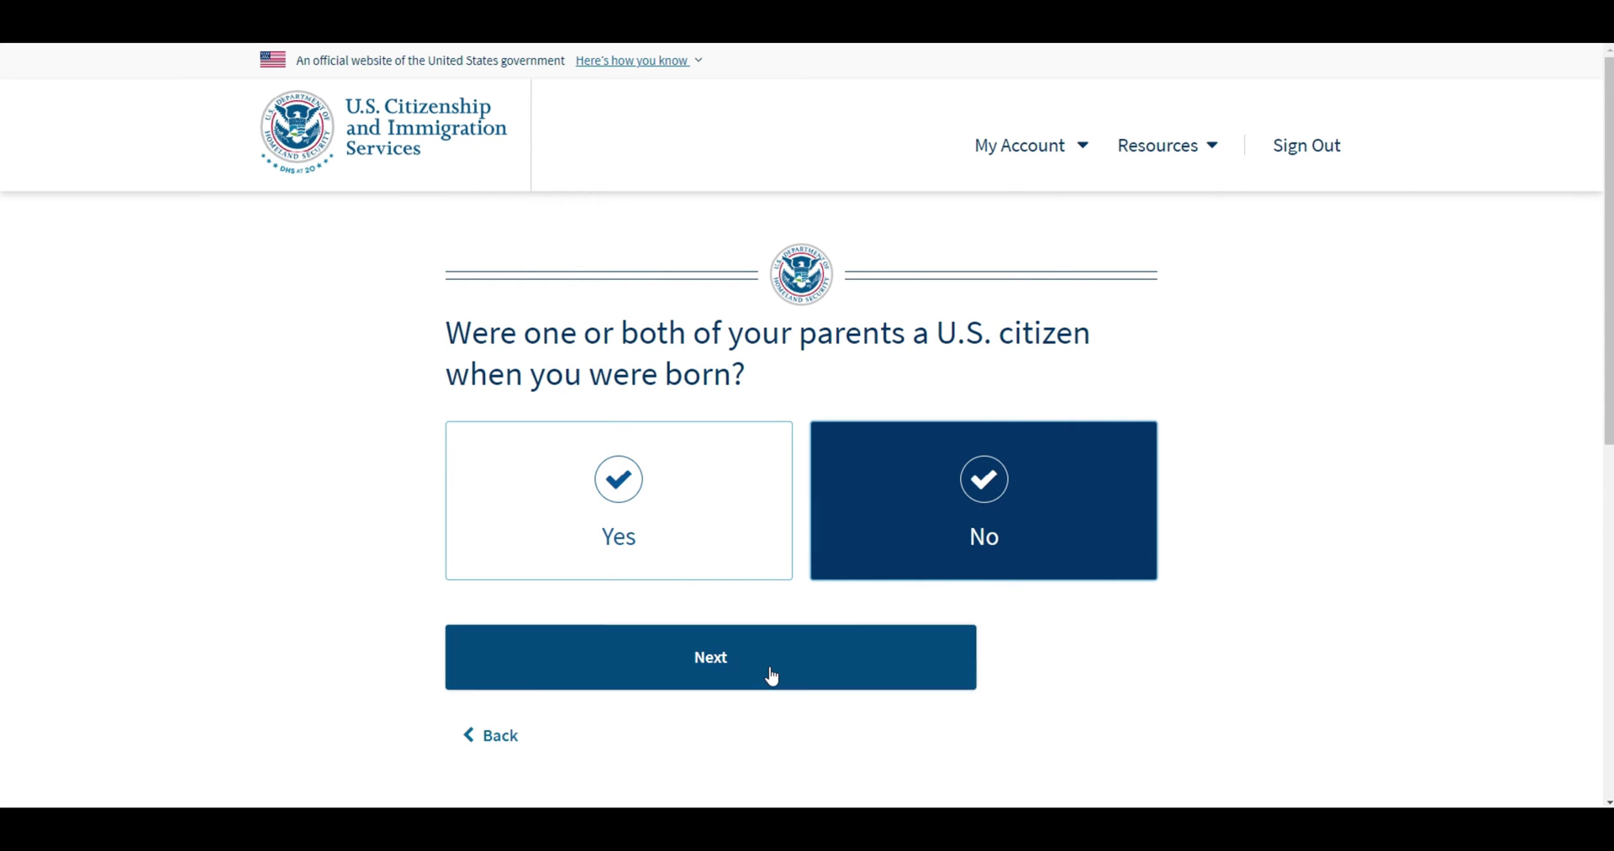
pyautogui.click(840, 669)
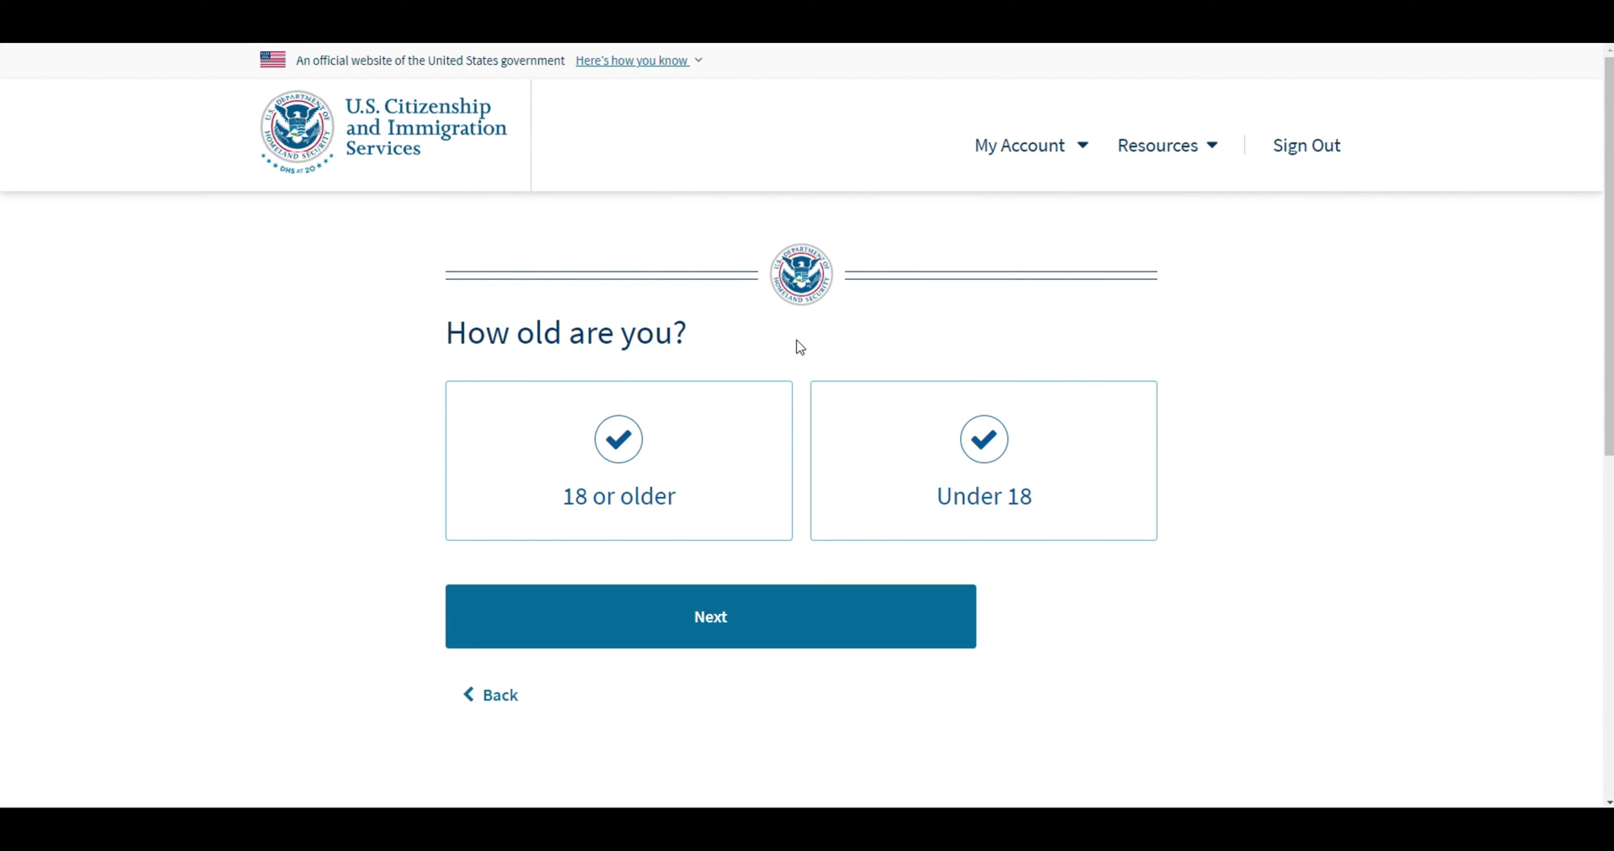
pyautogui.click(701, 503)
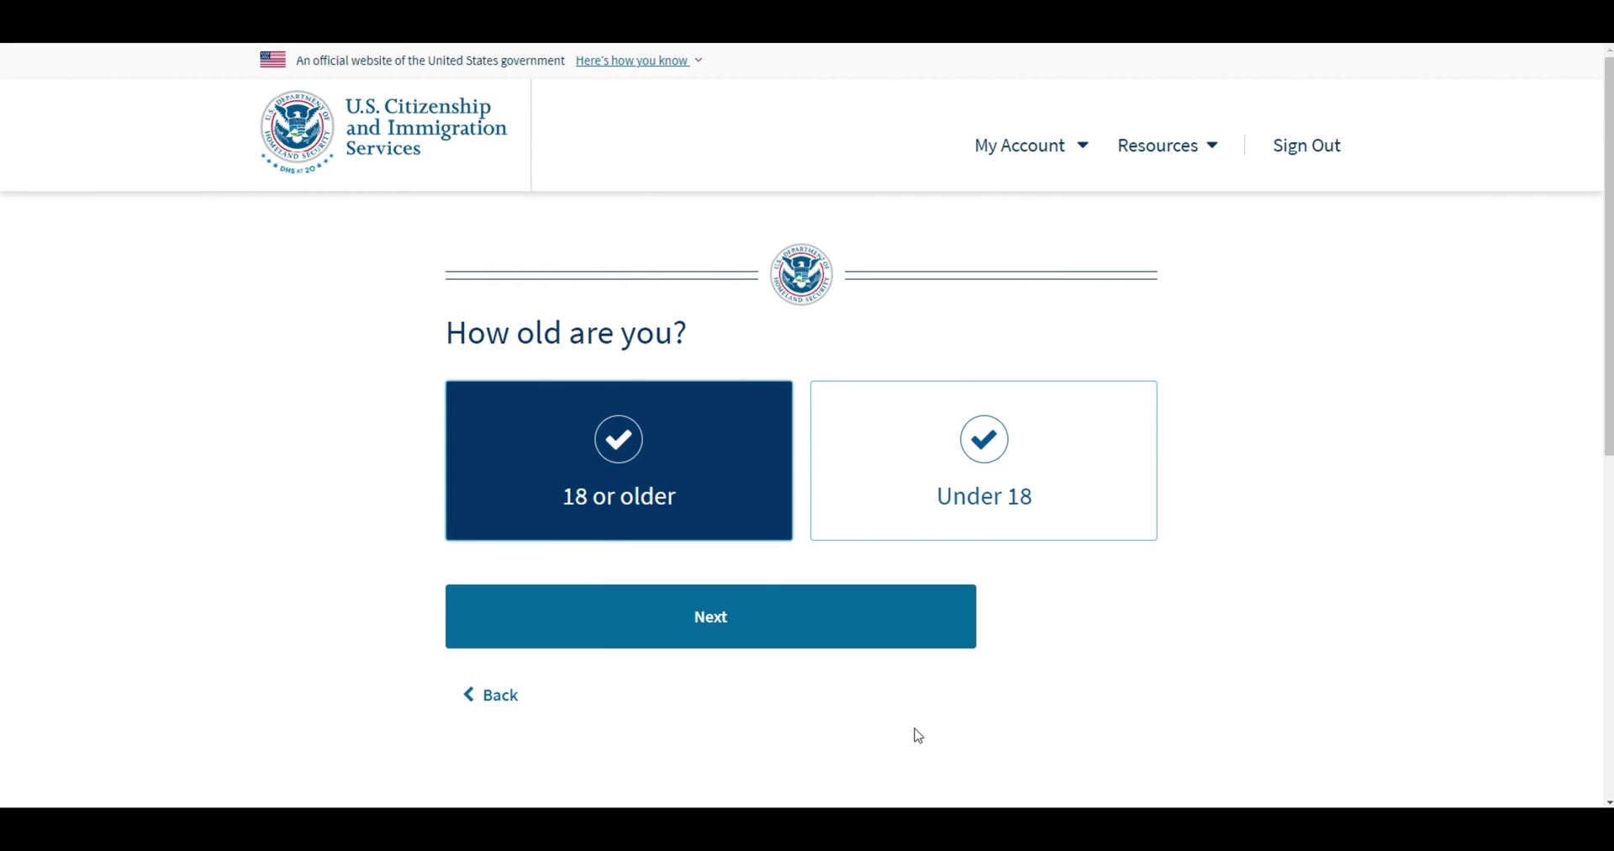
pyautogui.click(765, 647)
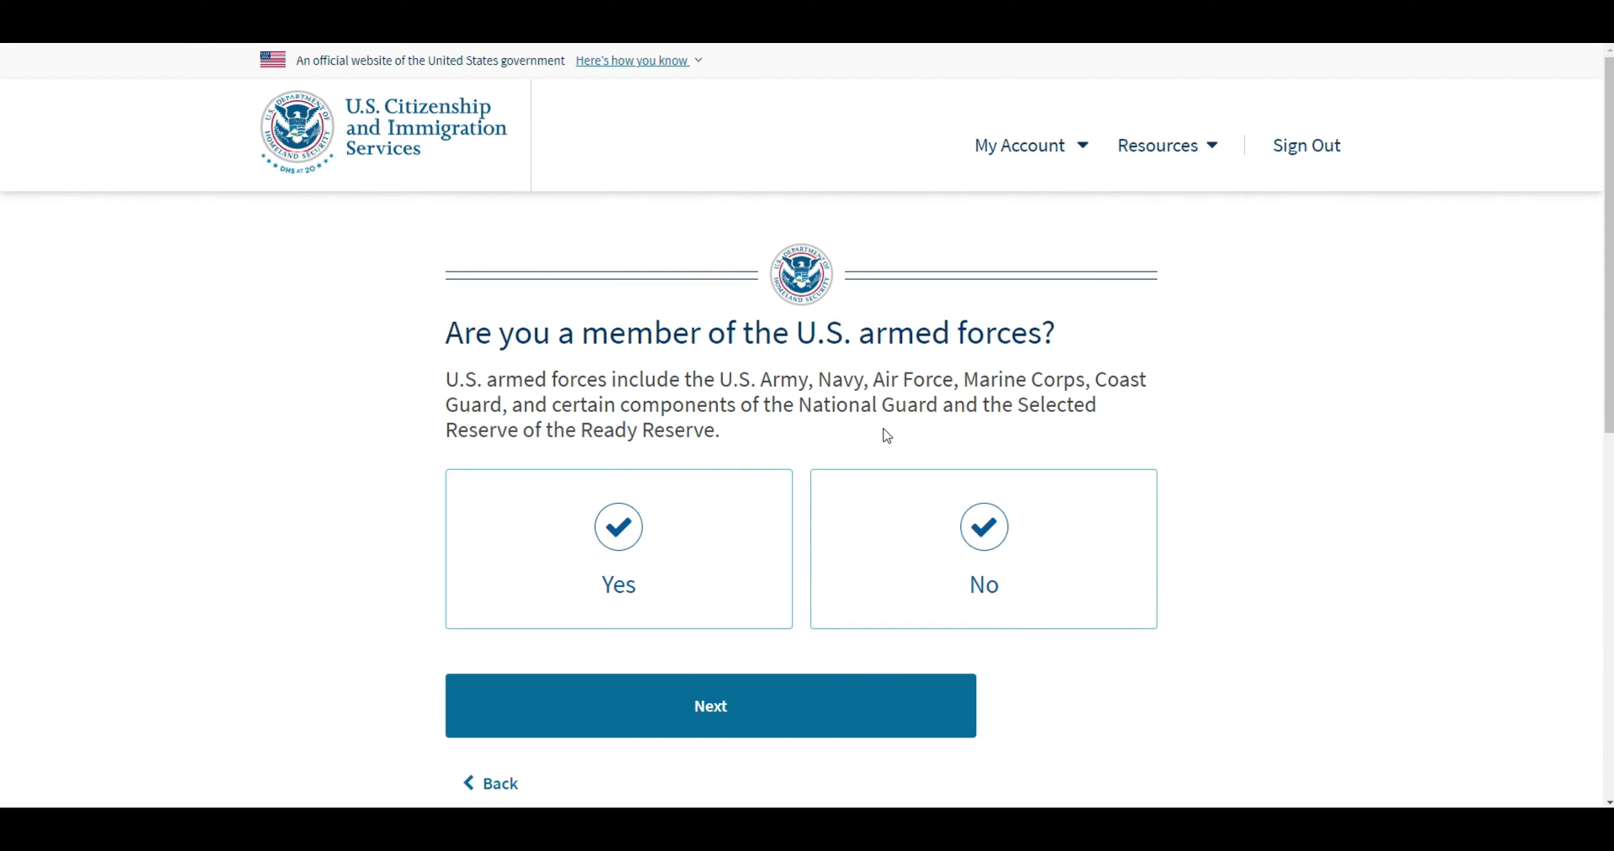
# Review the Eligibility and One Year of Military Service at Any Time sections of the Naturalization Through Military Service page.
pyautogui.click(814, 476)
pyautogui.scroll(-1, 1169, 305)
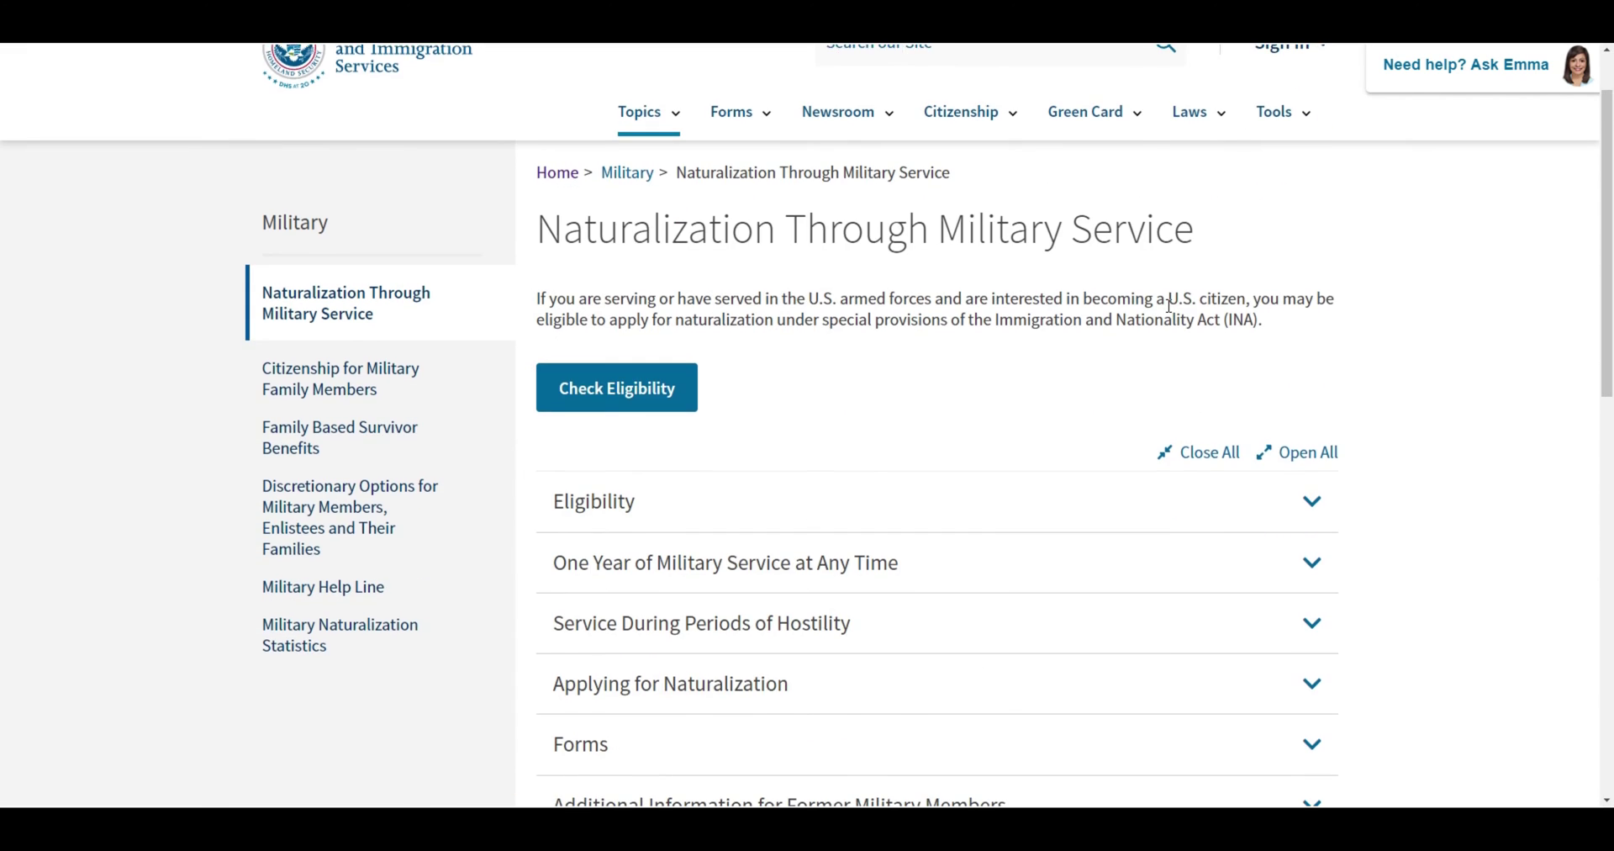
pyautogui.scroll(-2, 1169, 305)
pyautogui.scroll(-1, 1169, 315)
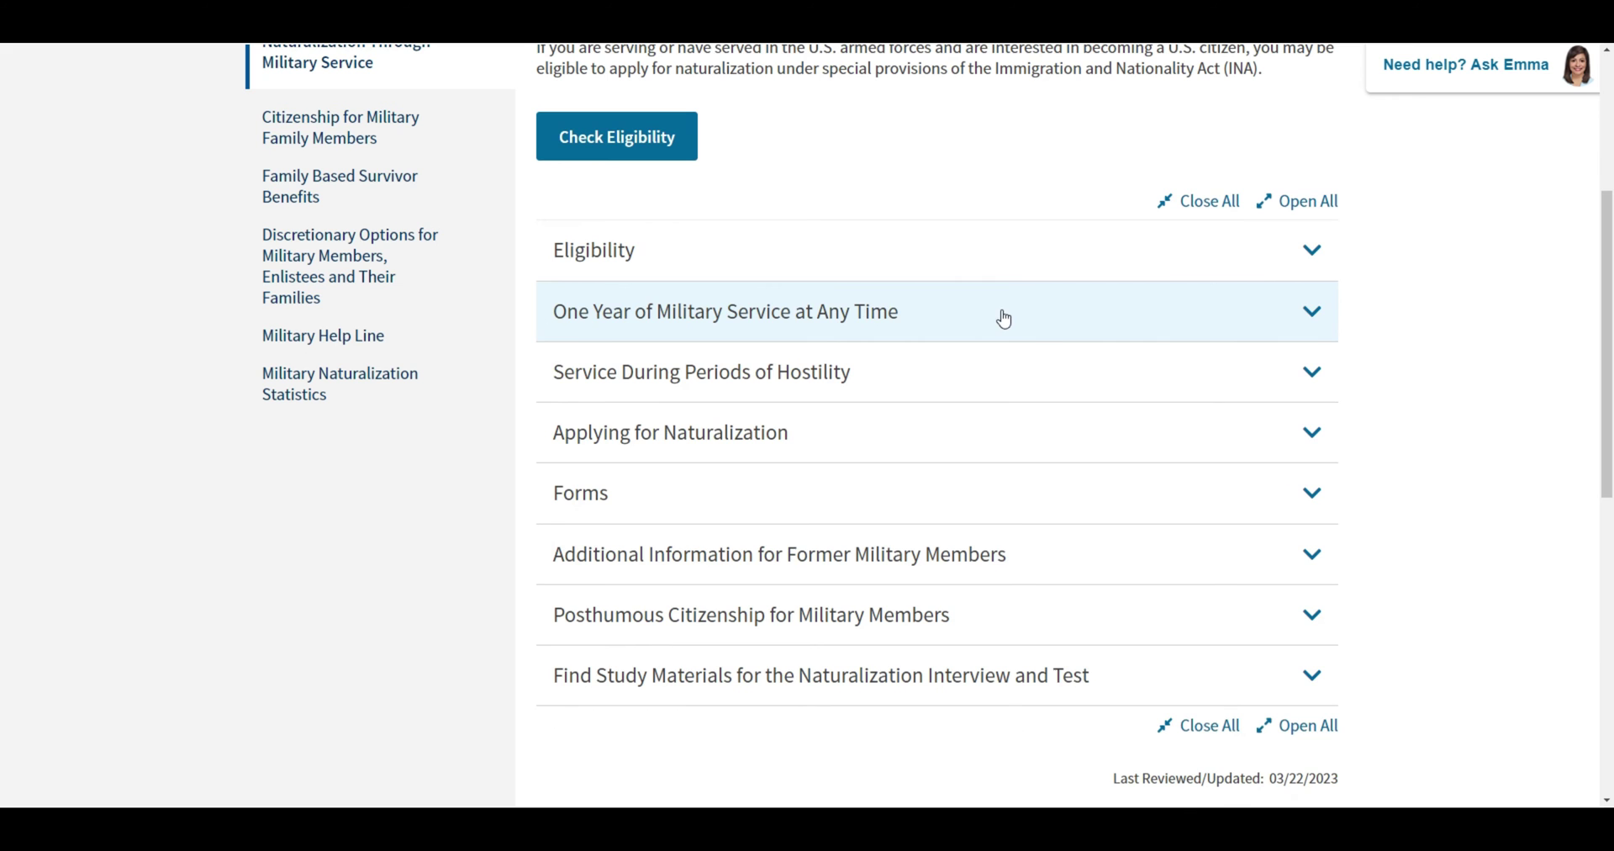
pyautogui.click(962, 275)
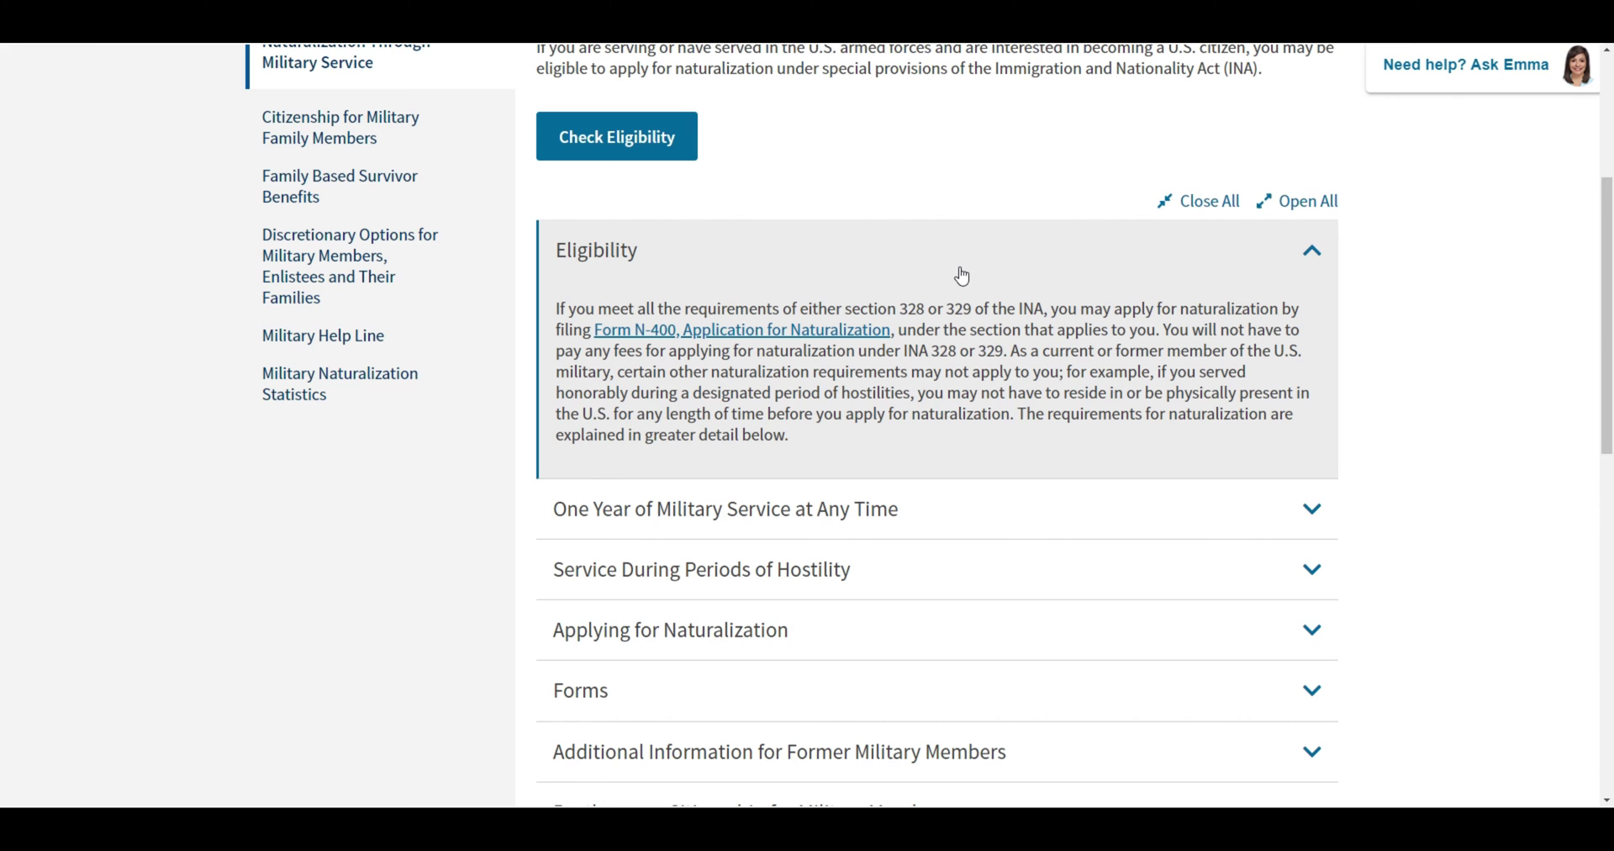
pyautogui.scroll(-3, 963, 276)
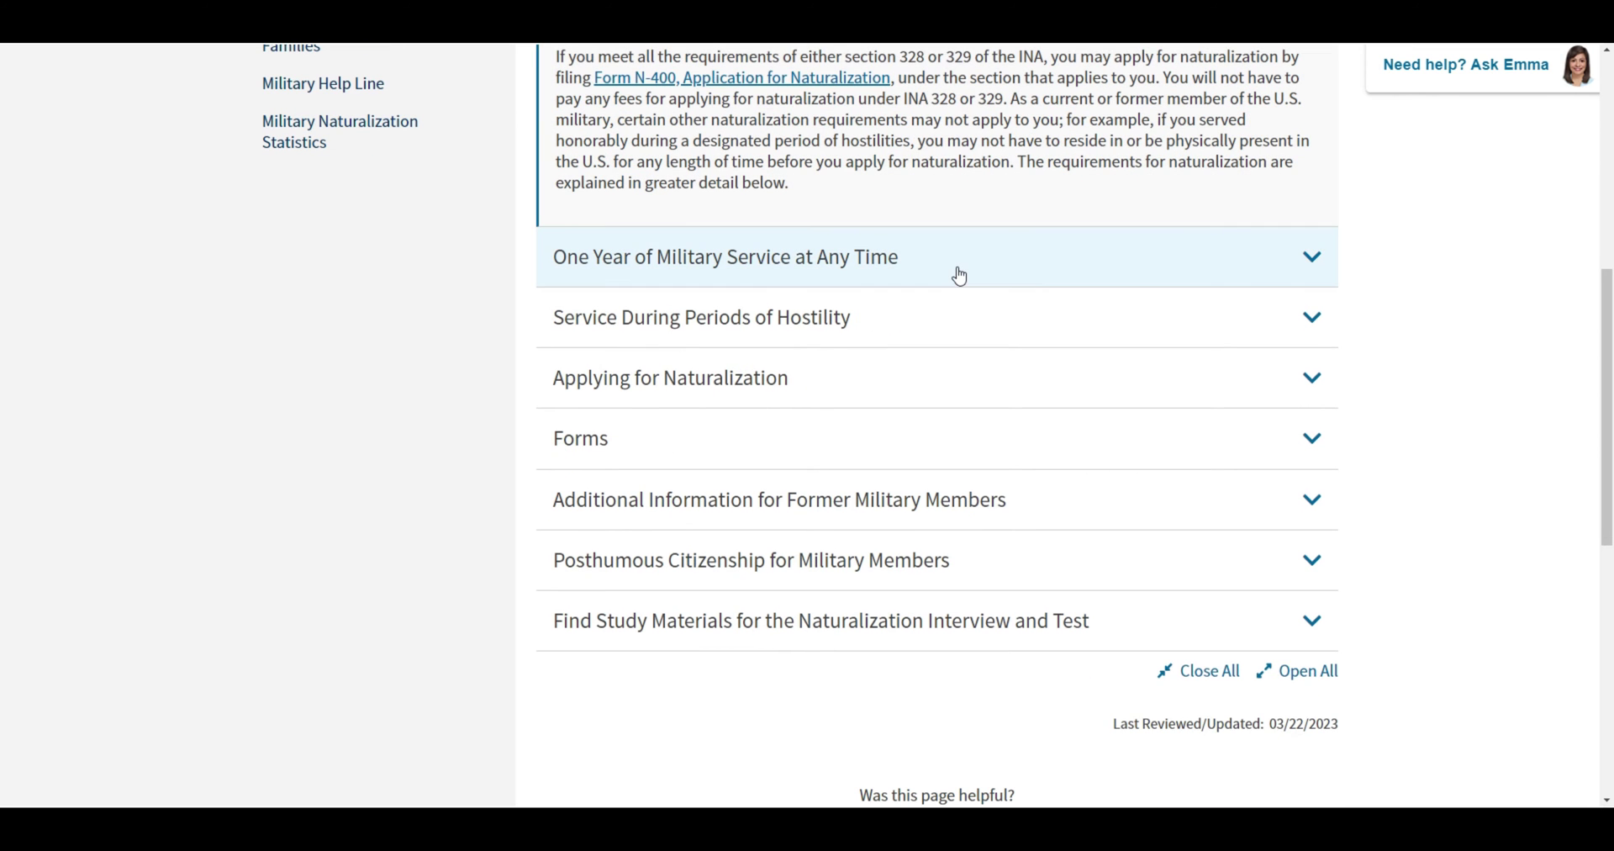
pyautogui.click(959, 276)
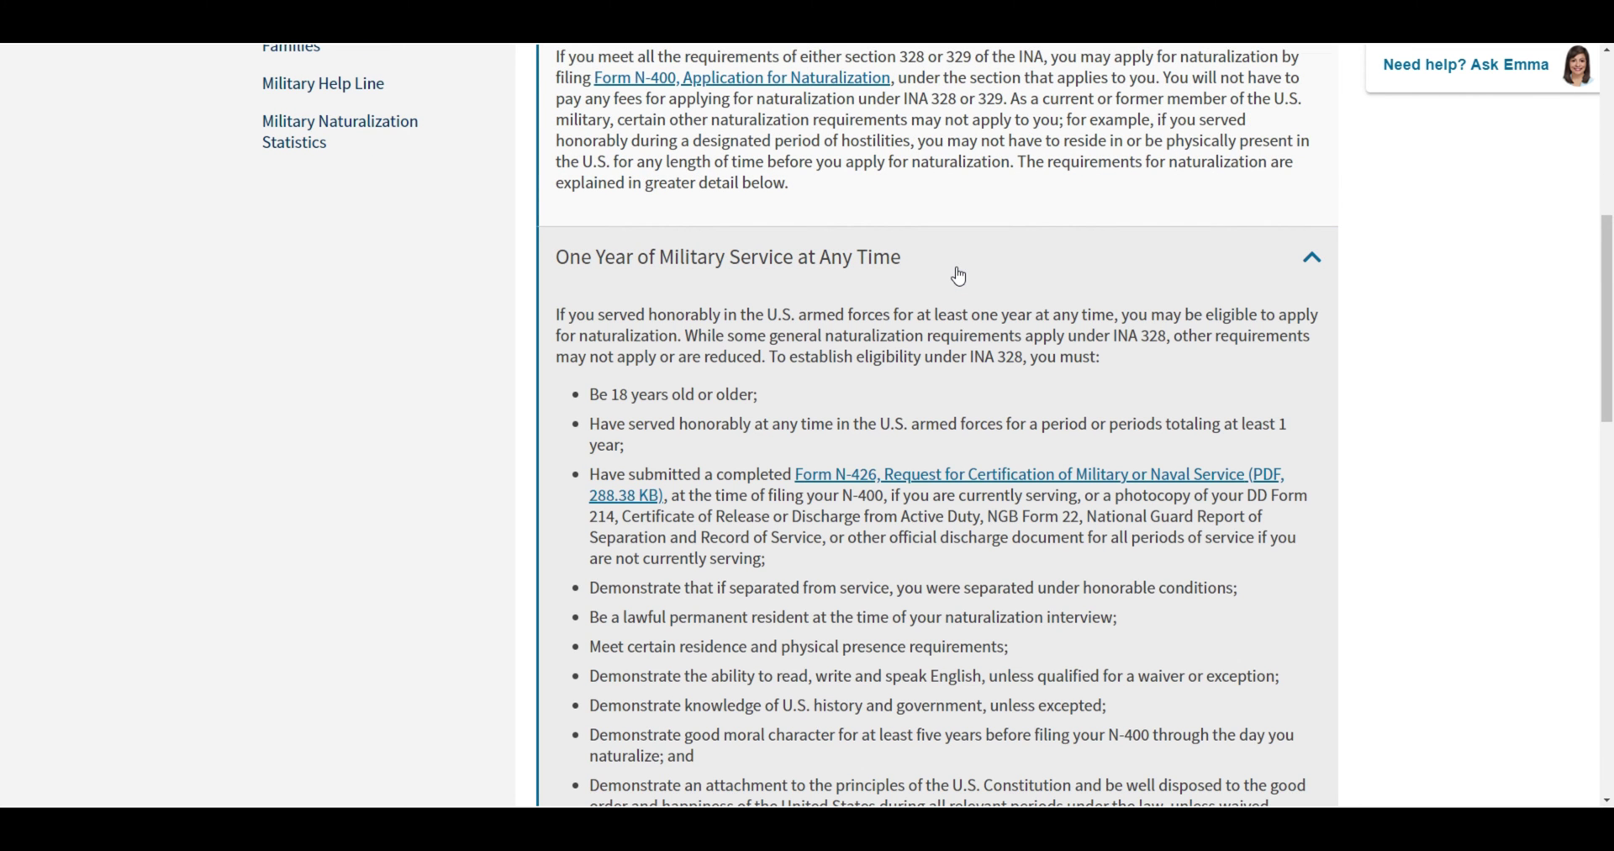
pyautogui.moveTo(553, 265); pyautogui.dragTo(901, 263)
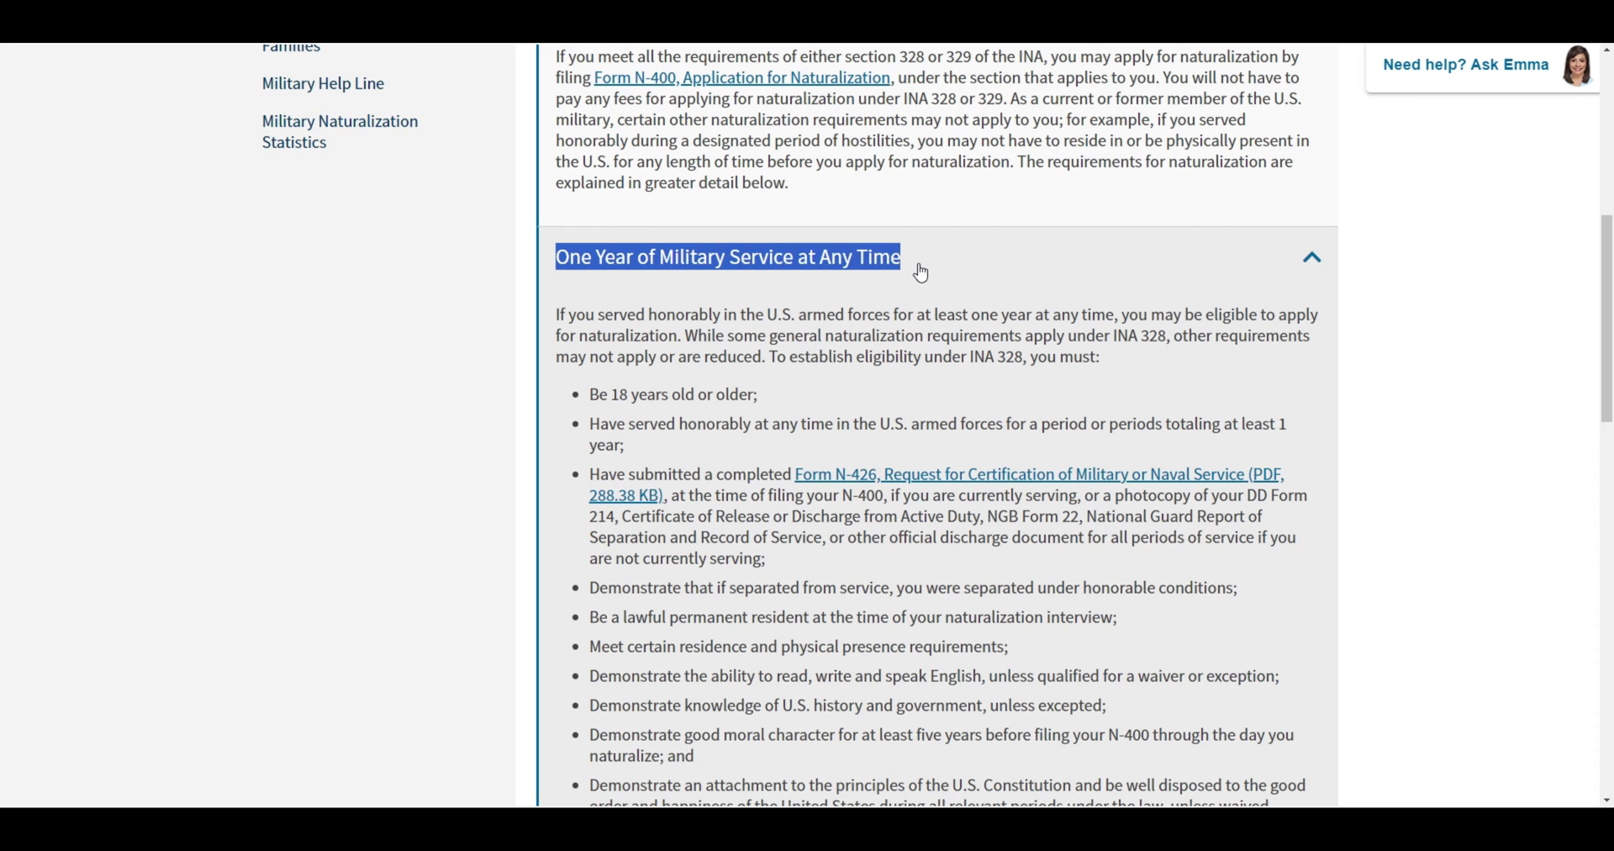
pyautogui.click(973, 275)
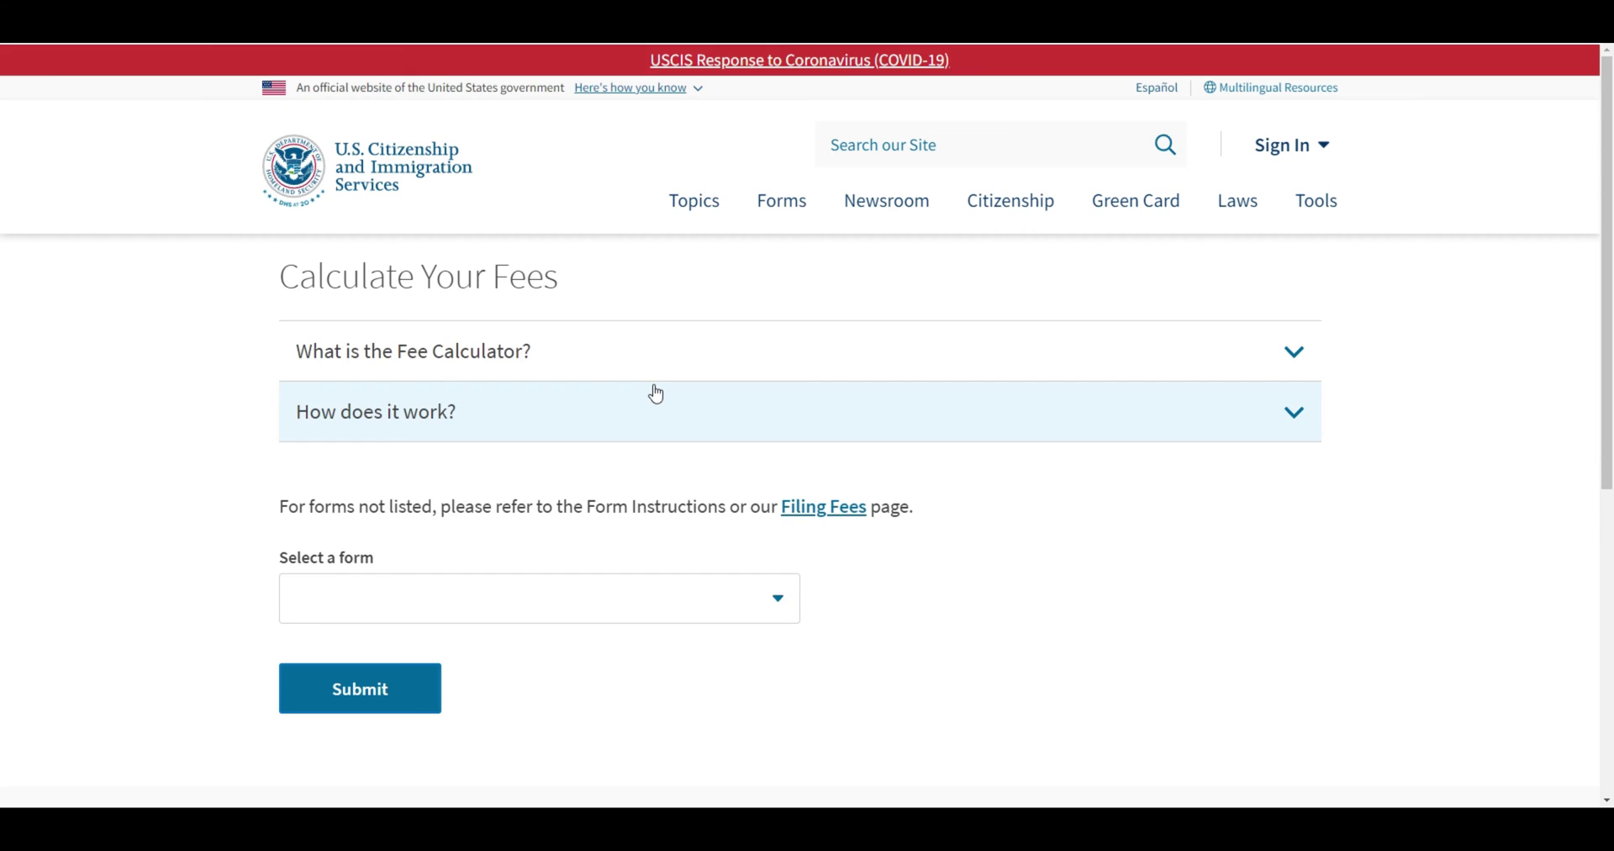
# Calculate the N-400 fees for an 18-year-old military applicant filing under section 328 or 329 of the INA.
pyautogui.click(541, 595)
pyautogui.click(411, 451)
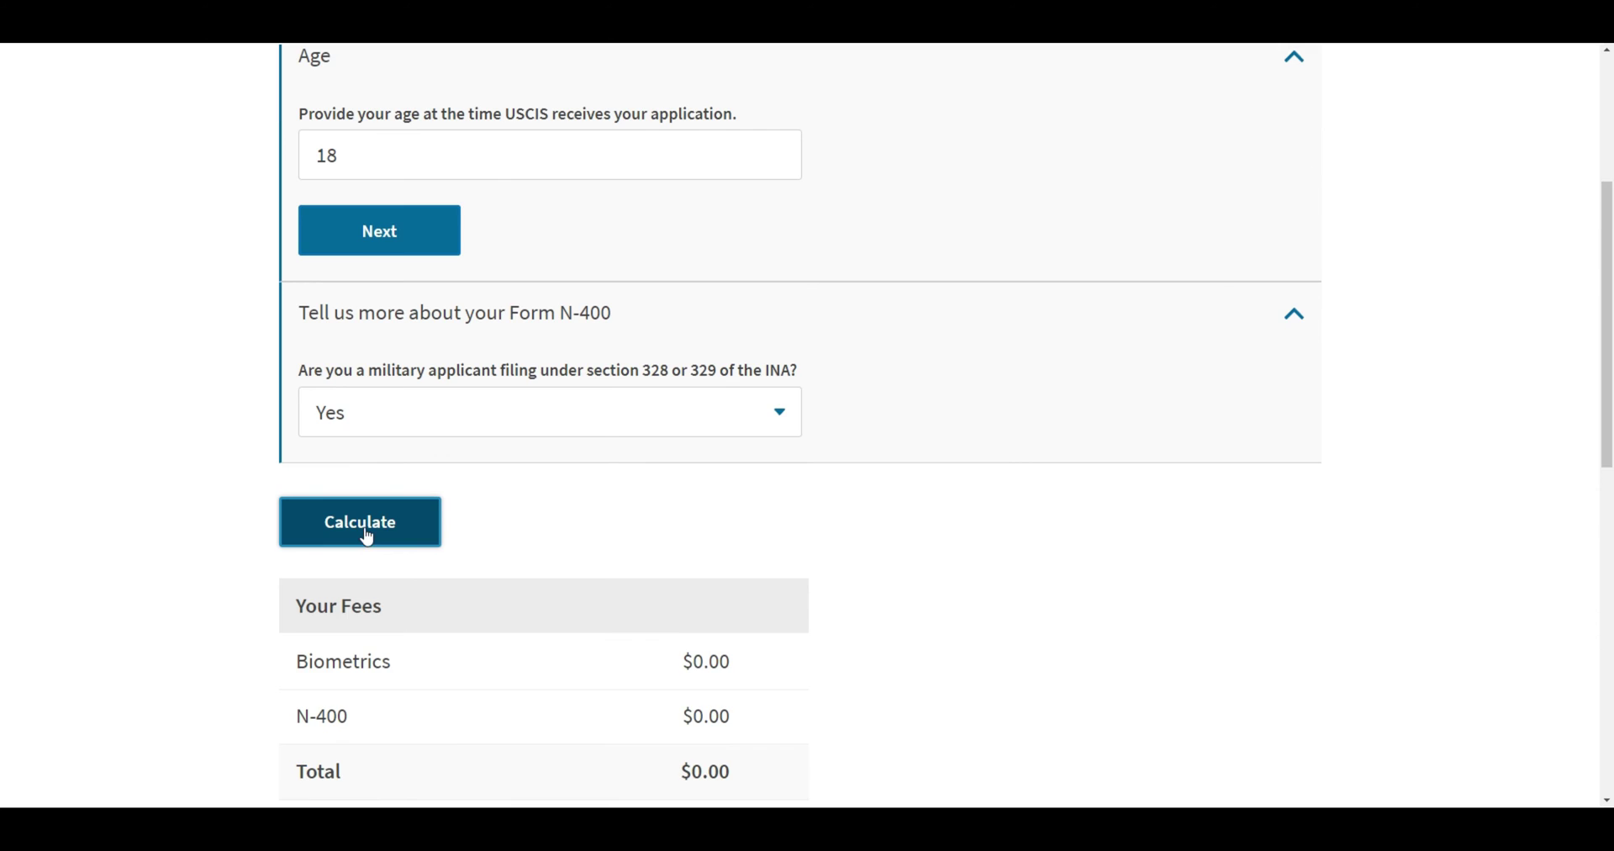
pyautogui.scroll(-5, 973, 540)
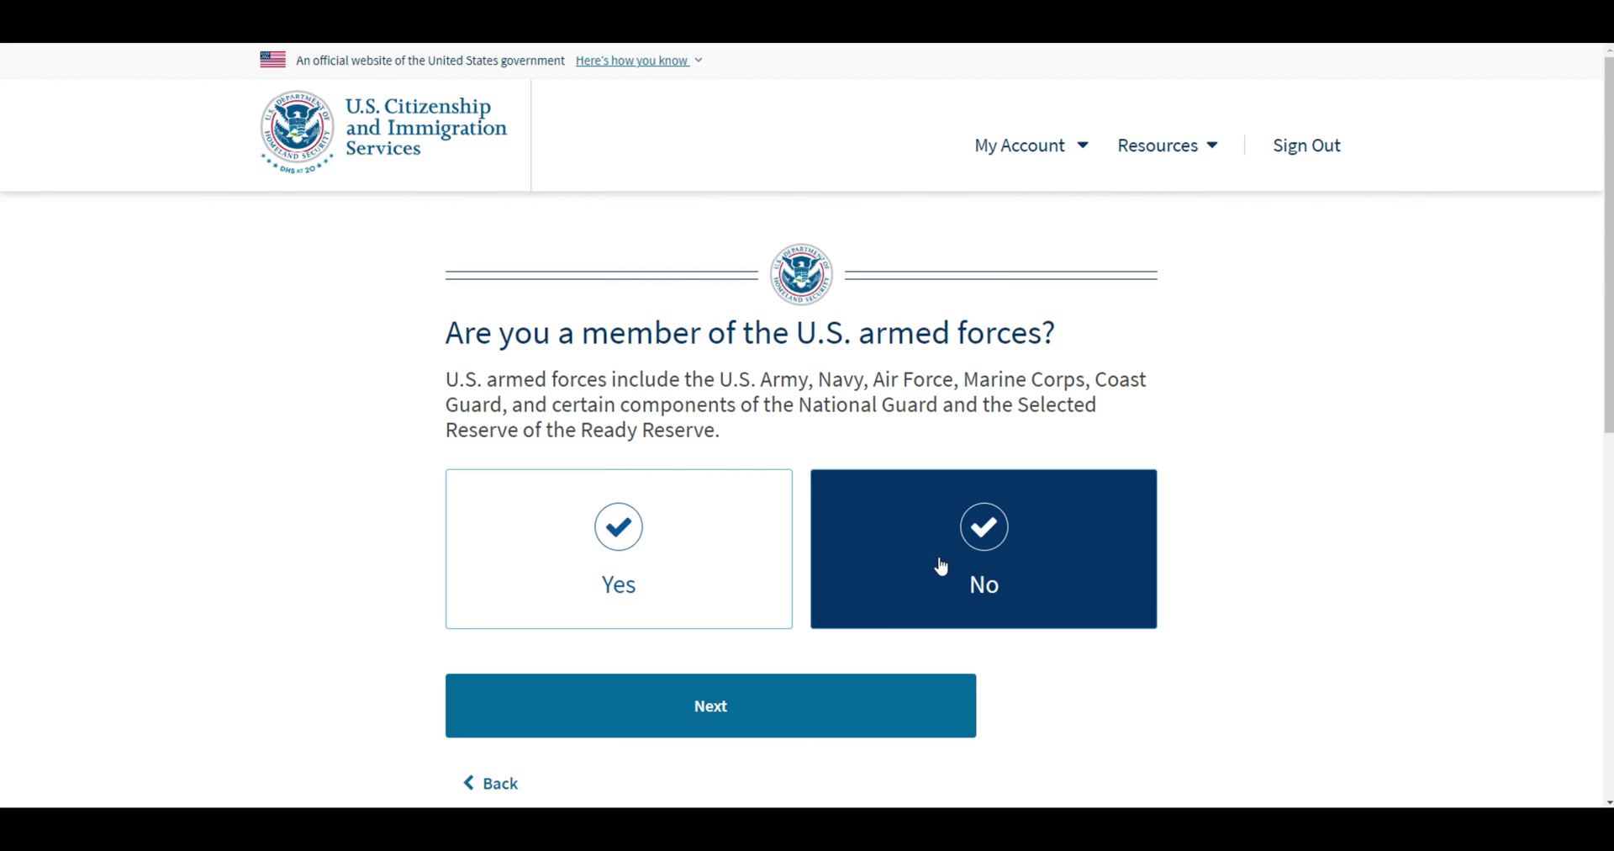
# Submit No for U.S. armed forces membership and answer Yes to being a lawful permanent resident.
pyautogui.click(835, 722)
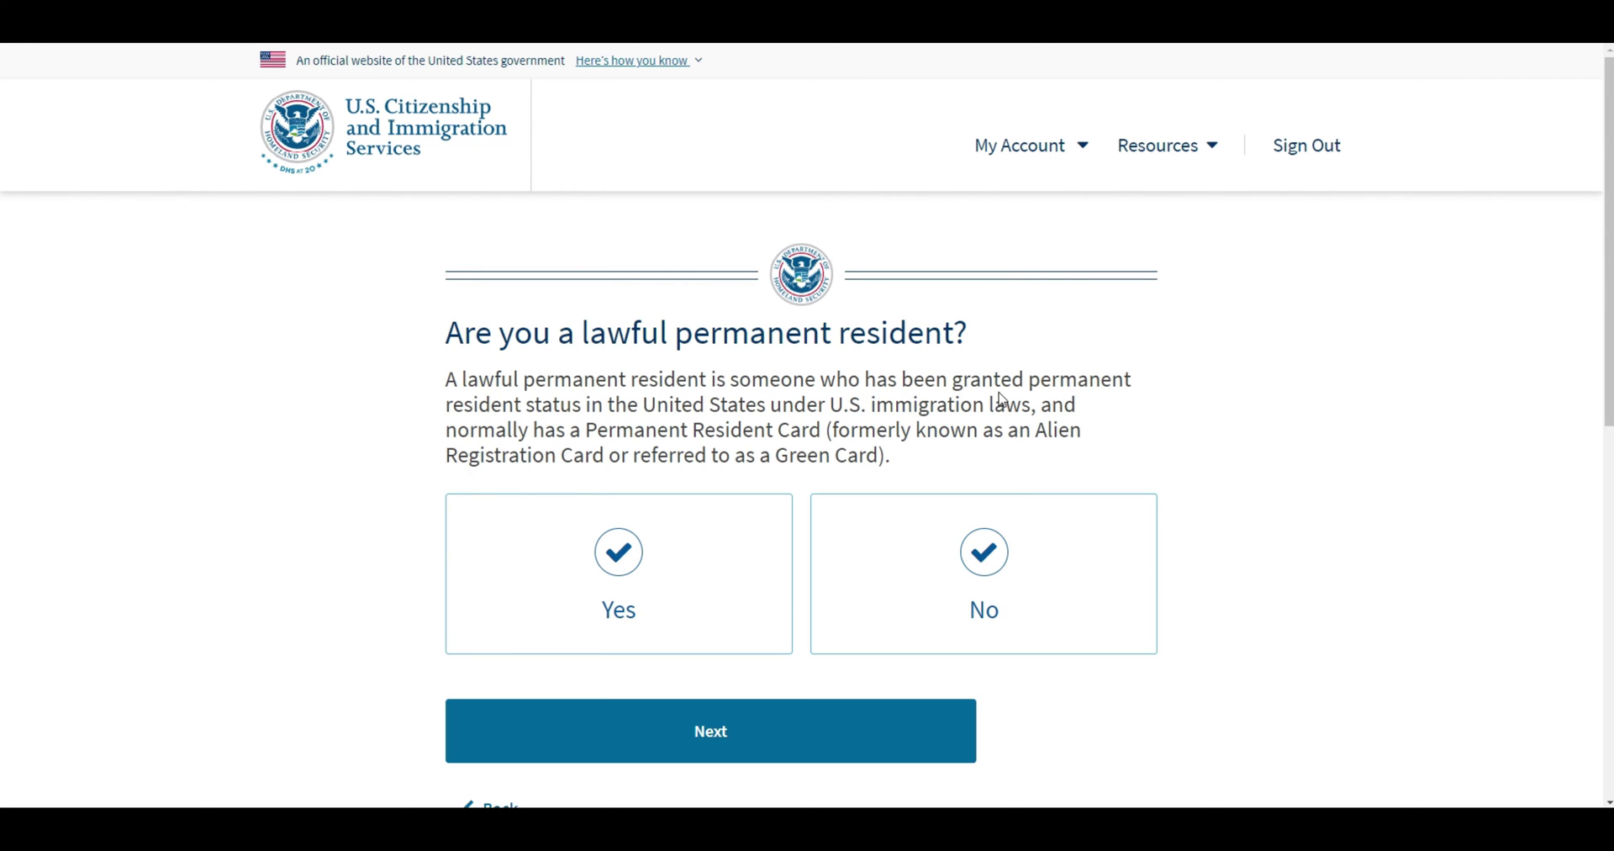
pyautogui.moveTo(582, 336); pyautogui.dragTo(978, 338)
pyautogui.click(1003, 350)
pyautogui.click(676, 607)
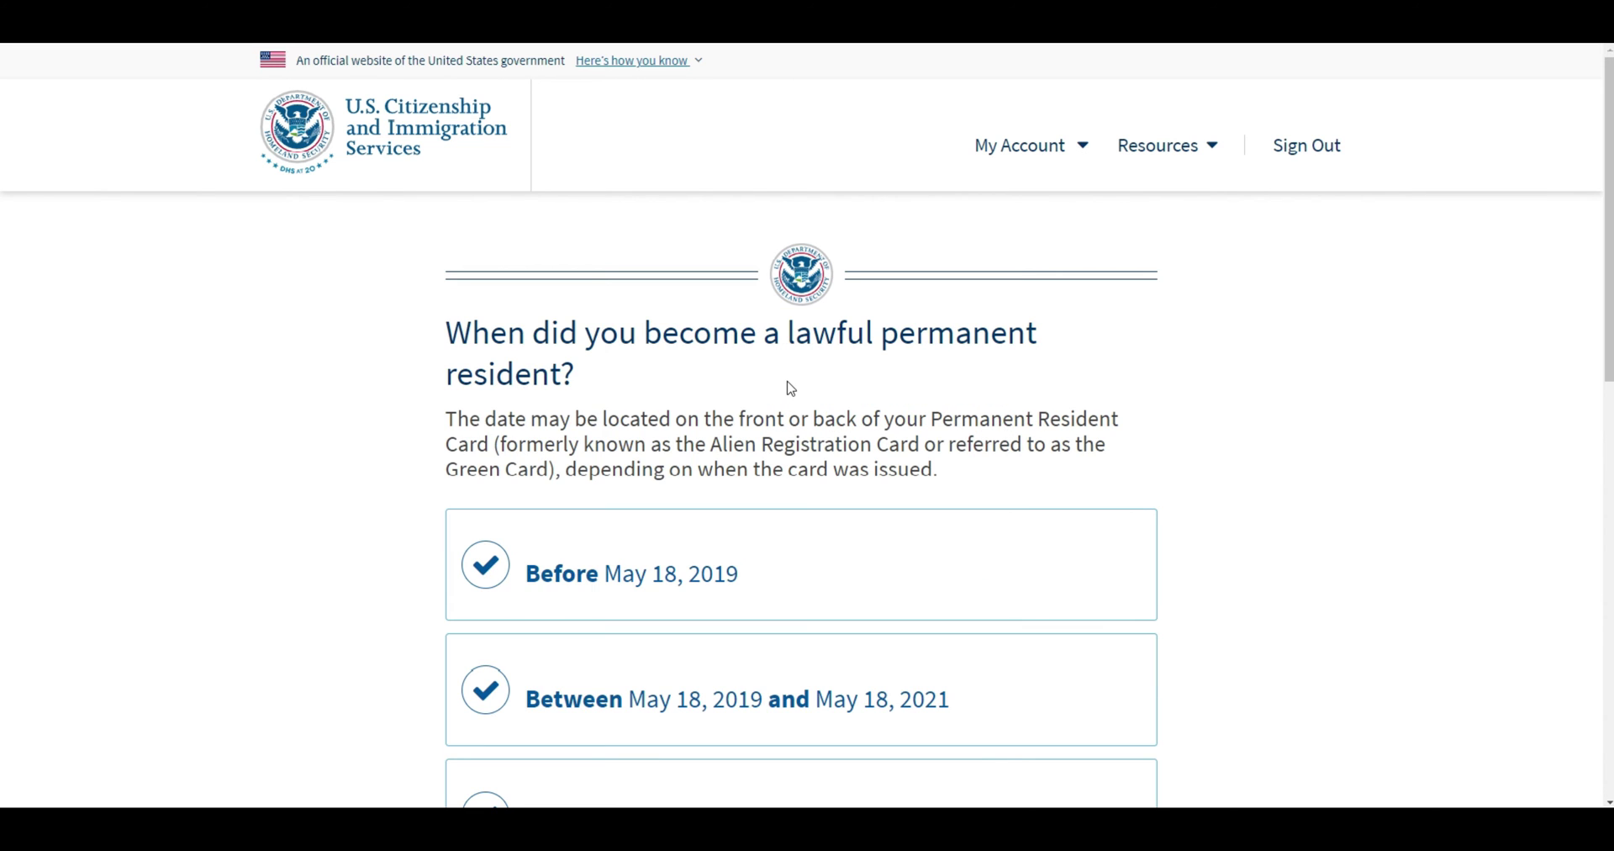
# Set the period of becoming a lawful permanent resident to between May 18, 2019 and May 18, 2021.
pyautogui.scroll(-1, 790, 387)
pyautogui.scroll(-2, 790, 387)
pyautogui.scroll(1, 786, 386)
pyautogui.scroll(-2, 775, 371)
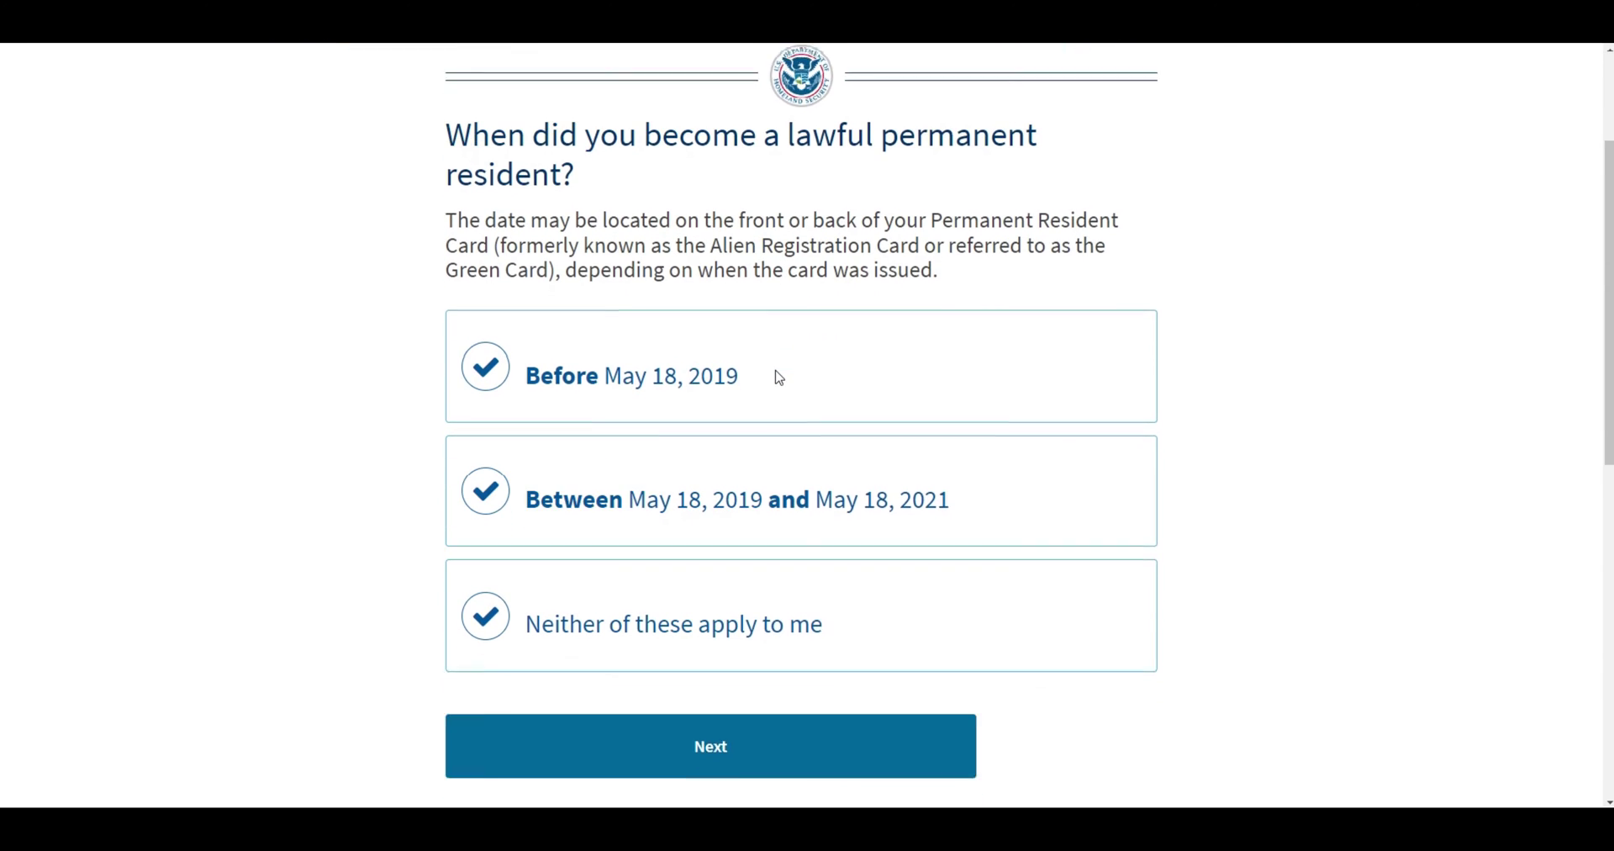
pyautogui.scroll(1, 779, 377)
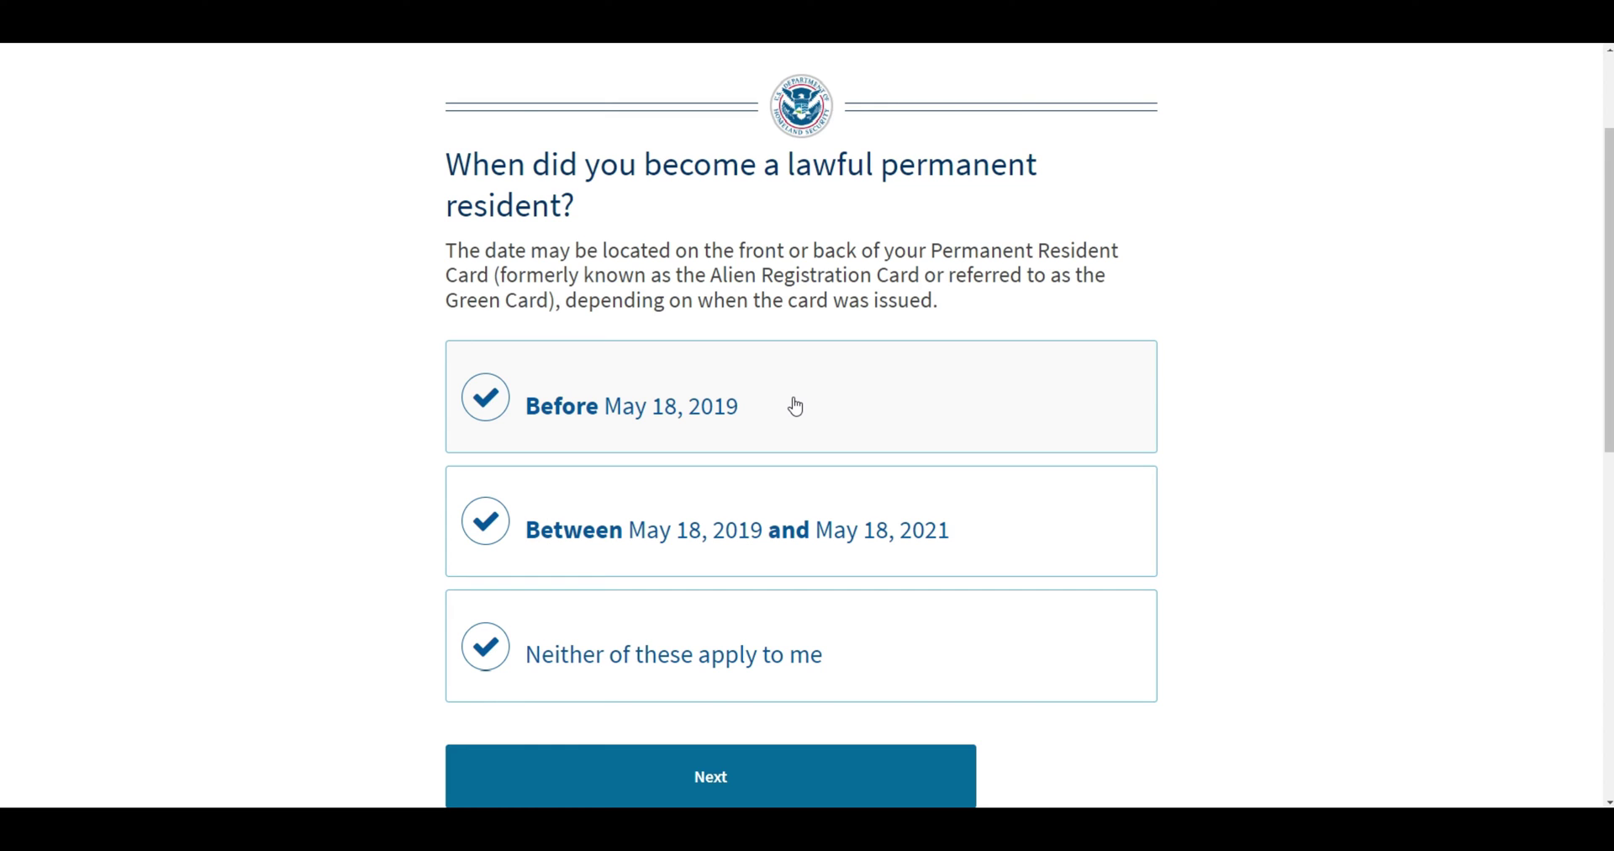
pyautogui.click(640, 551)
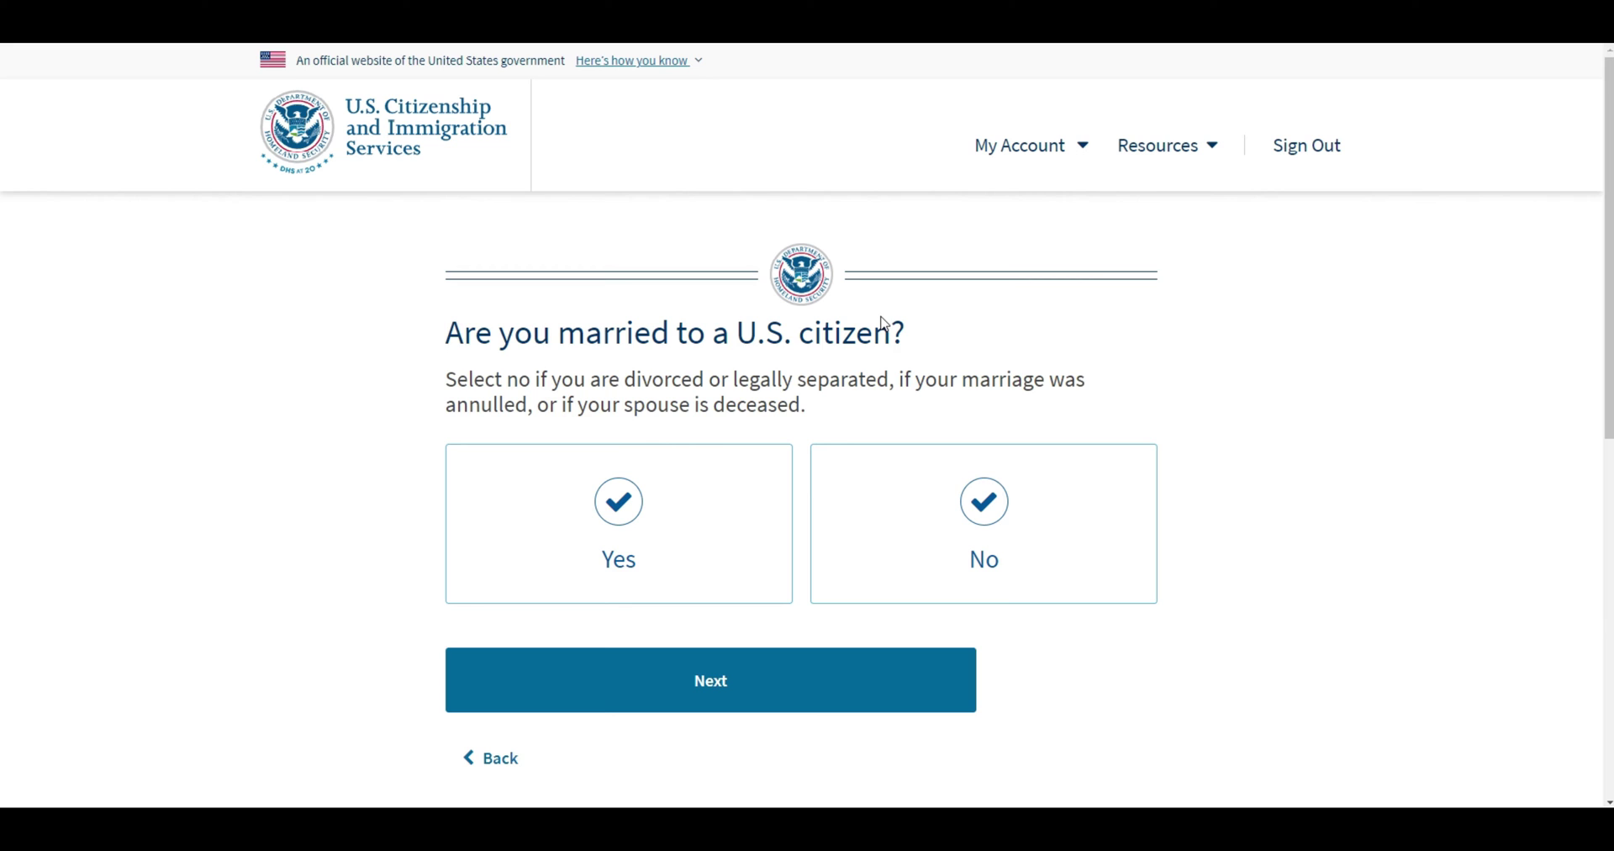
# Answer Yes to being married to a U.S. citizen, for 3 years or longer, with the spouse a citizen for 3 years or longer.
pyautogui.click(701, 595)
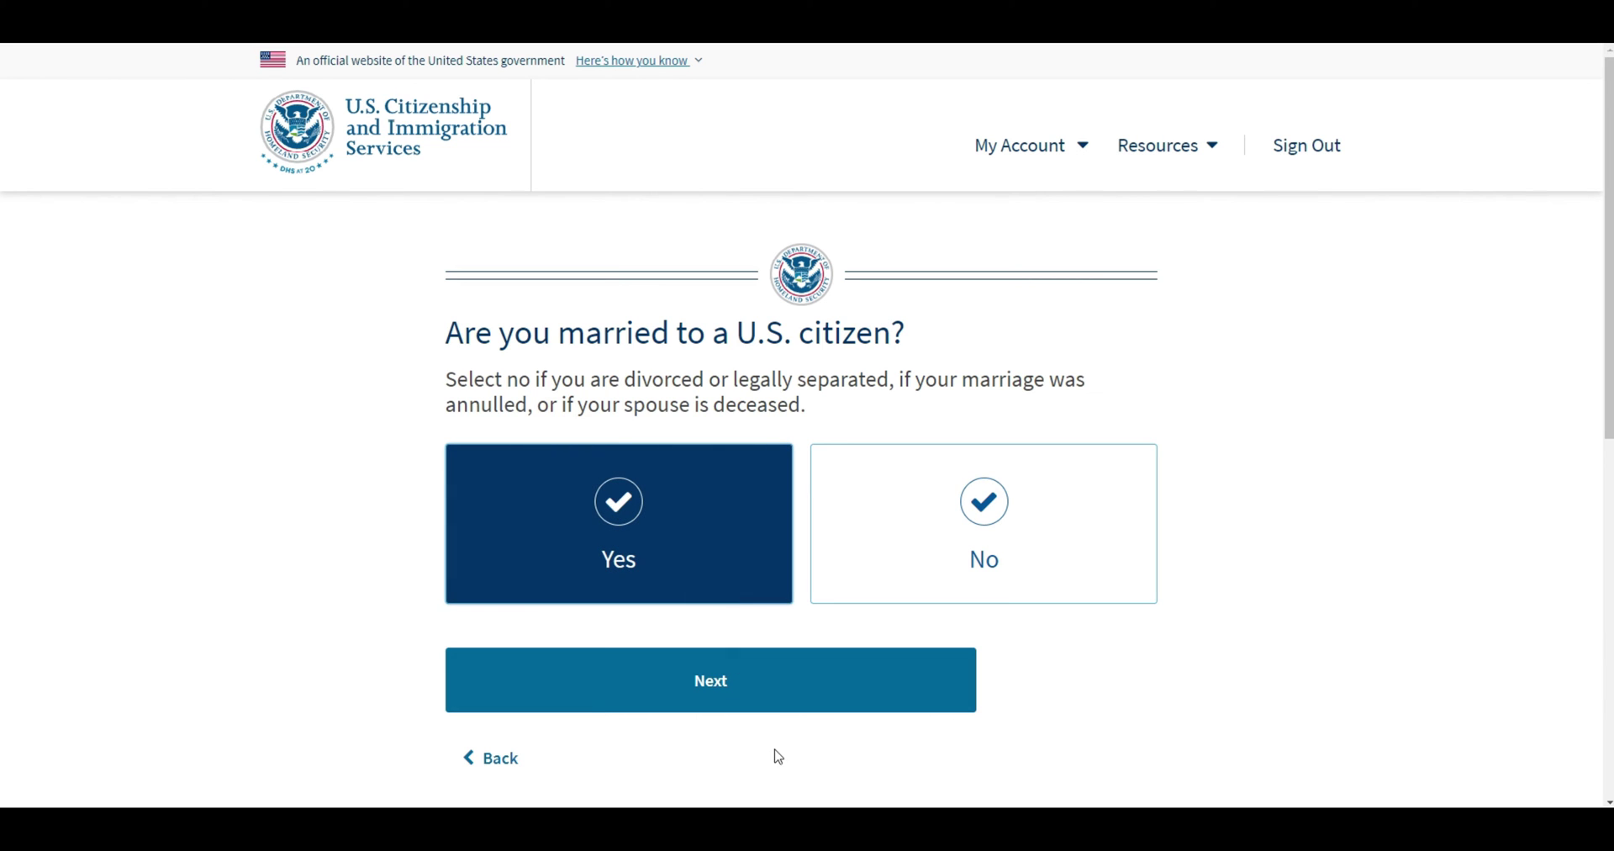
pyautogui.click(790, 703)
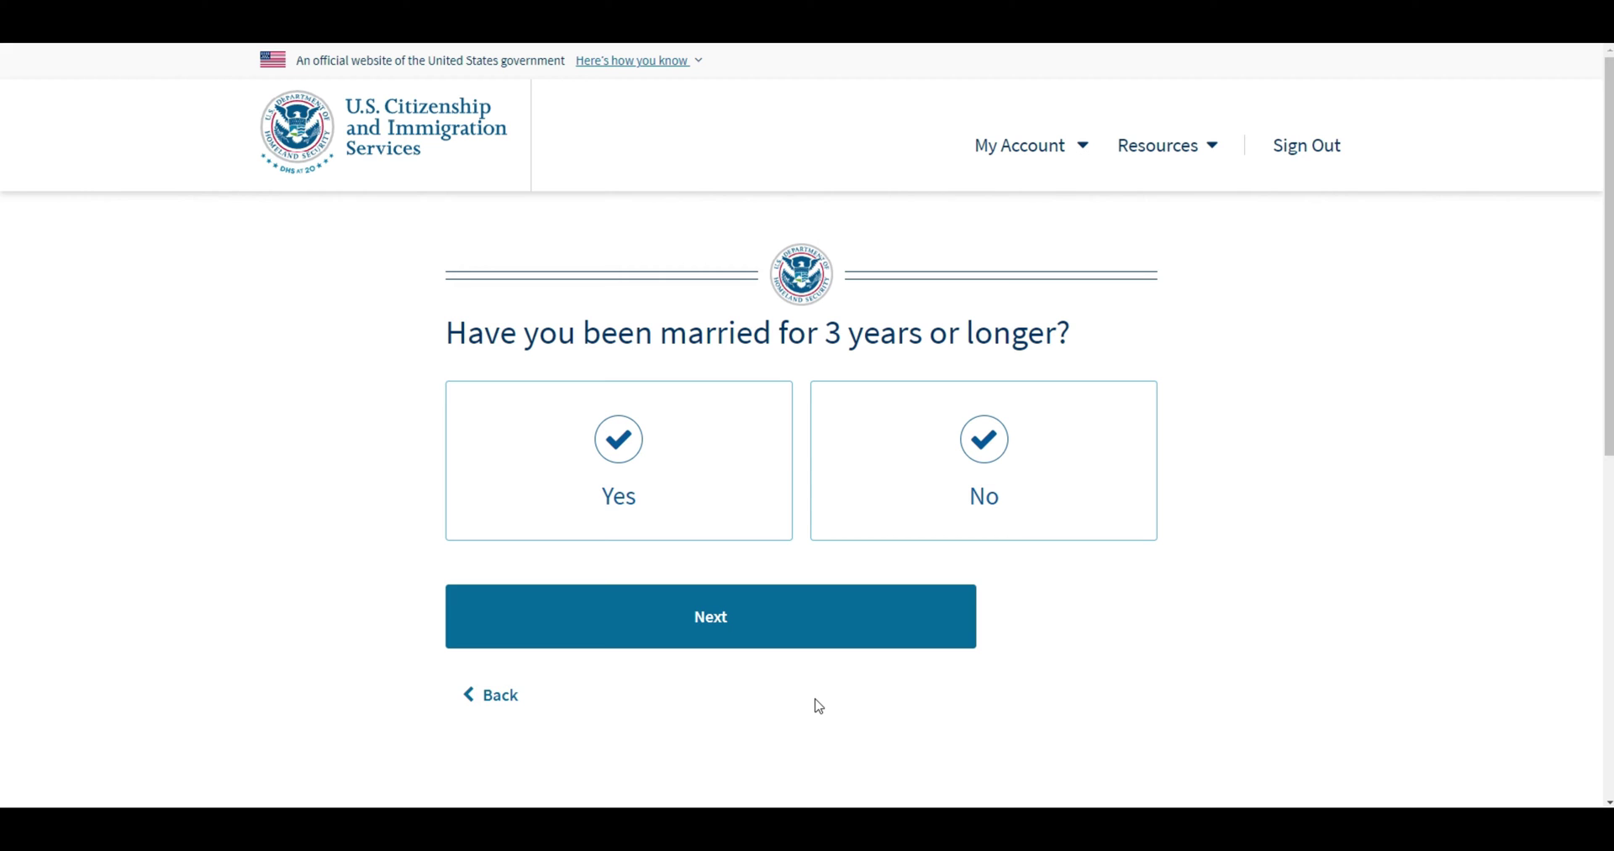
pyautogui.click(728, 498)
pyautogui.click(763, 636)
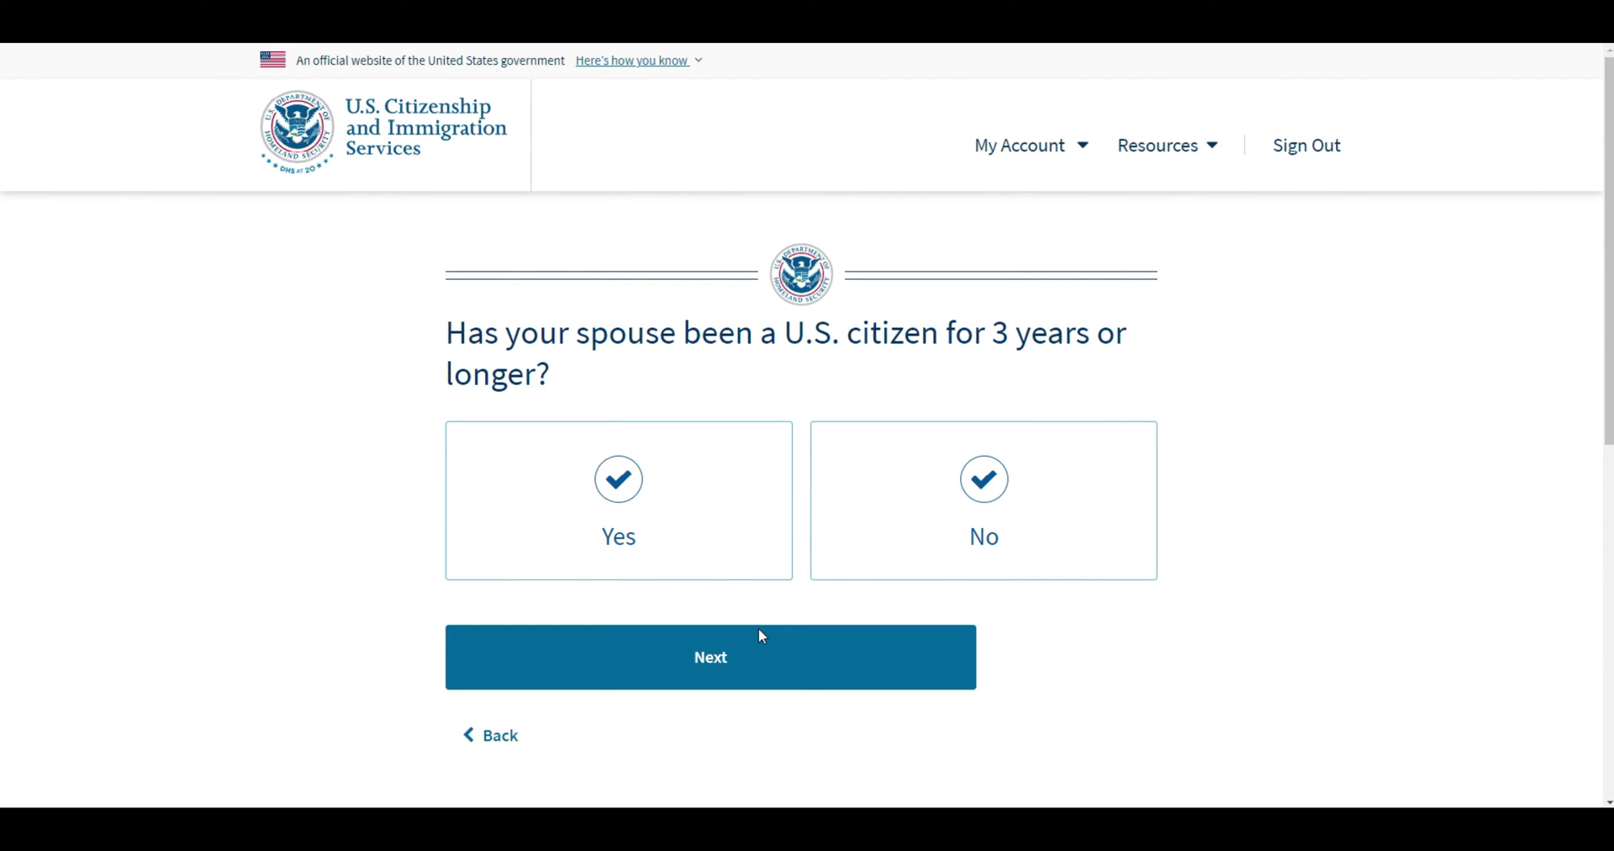
pyautogui.click(714, 558)
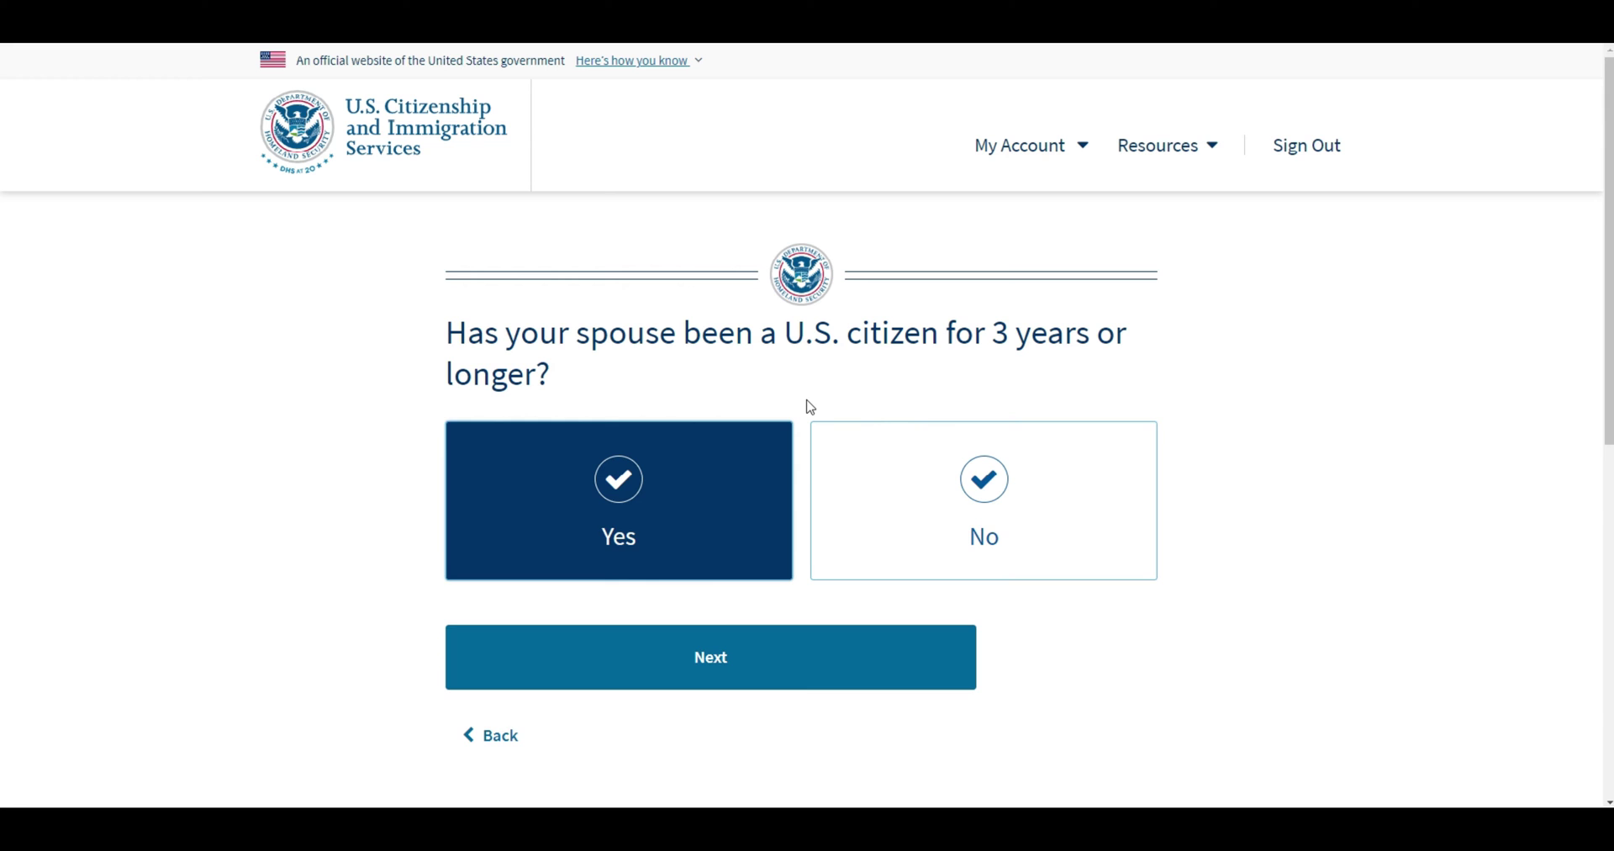
pyautogui.click(725, 684)
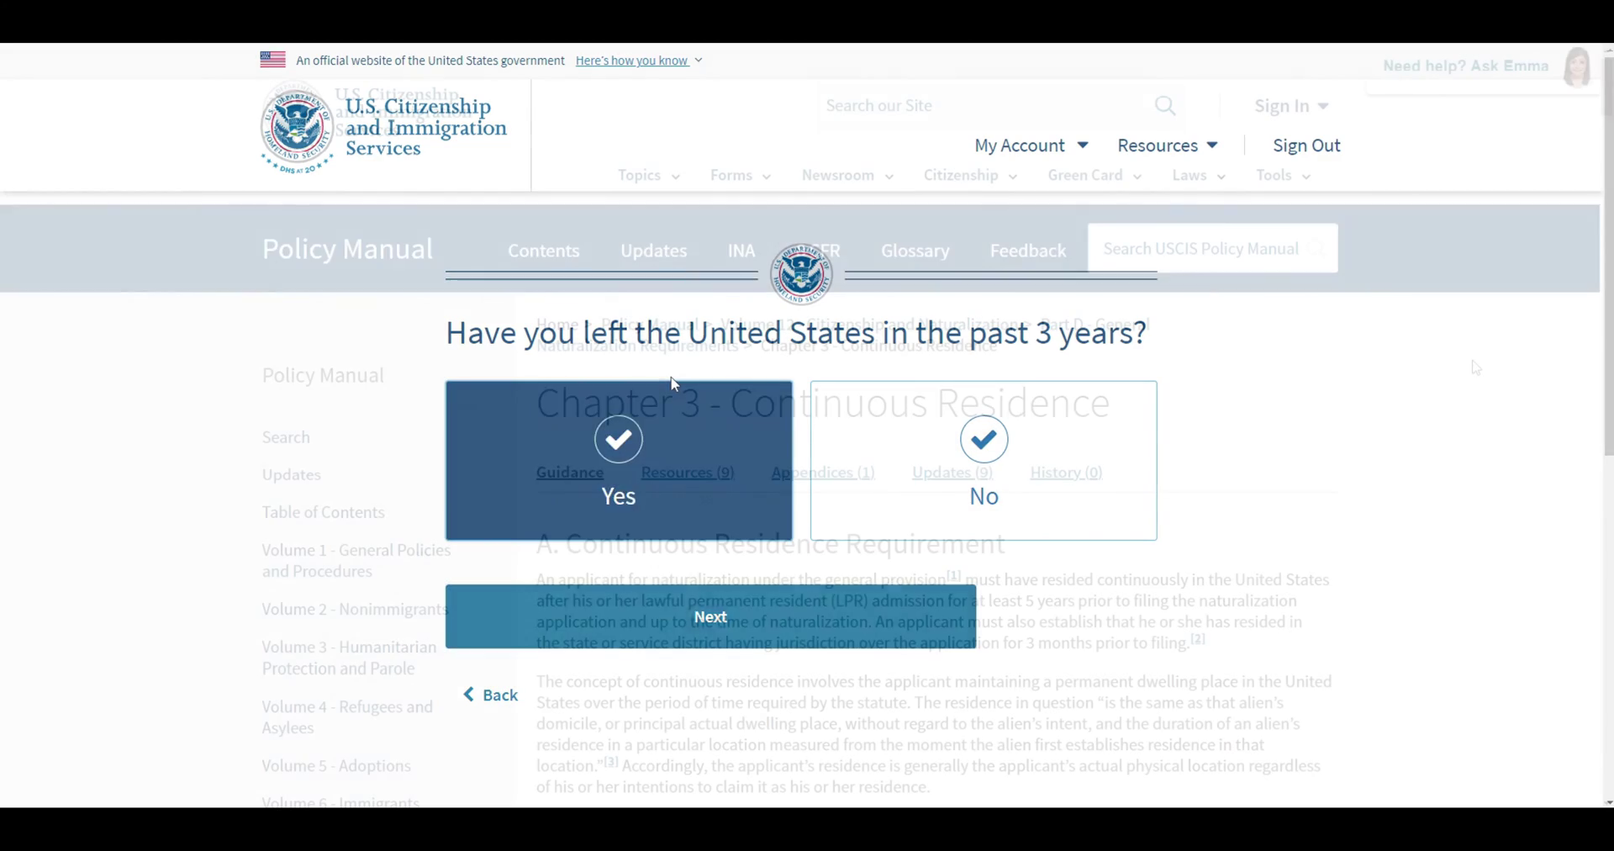
# Answer No to any trips outside the United States longer than 6 months and No to having moved in the past 3 months.
pyautogui.scroll(-2, 1445, 350)
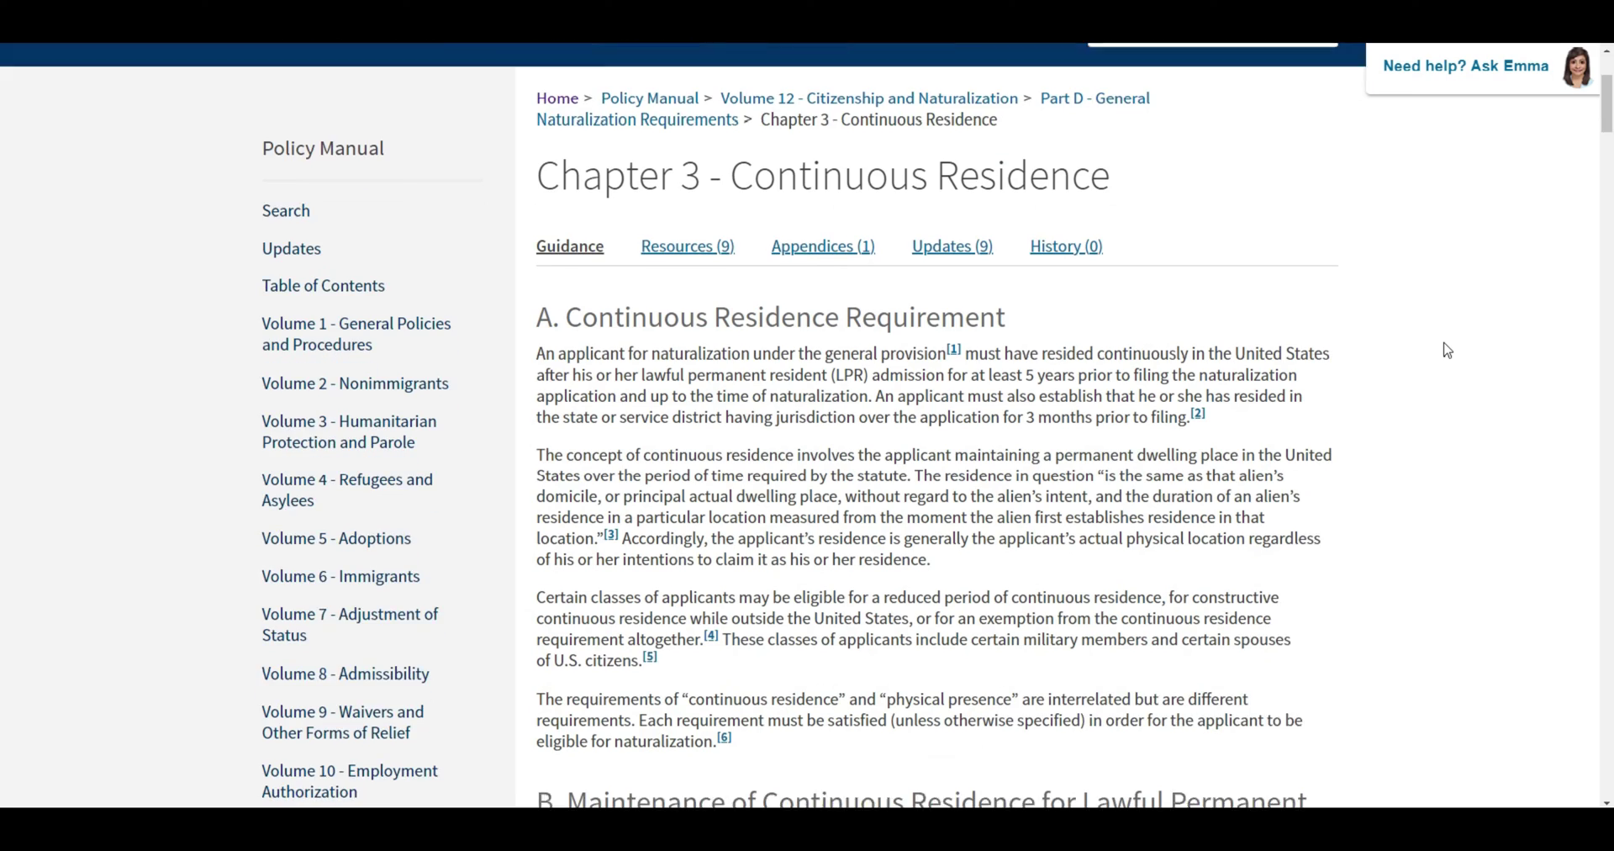
pyautogui.scroll(-6, 1447, 349)
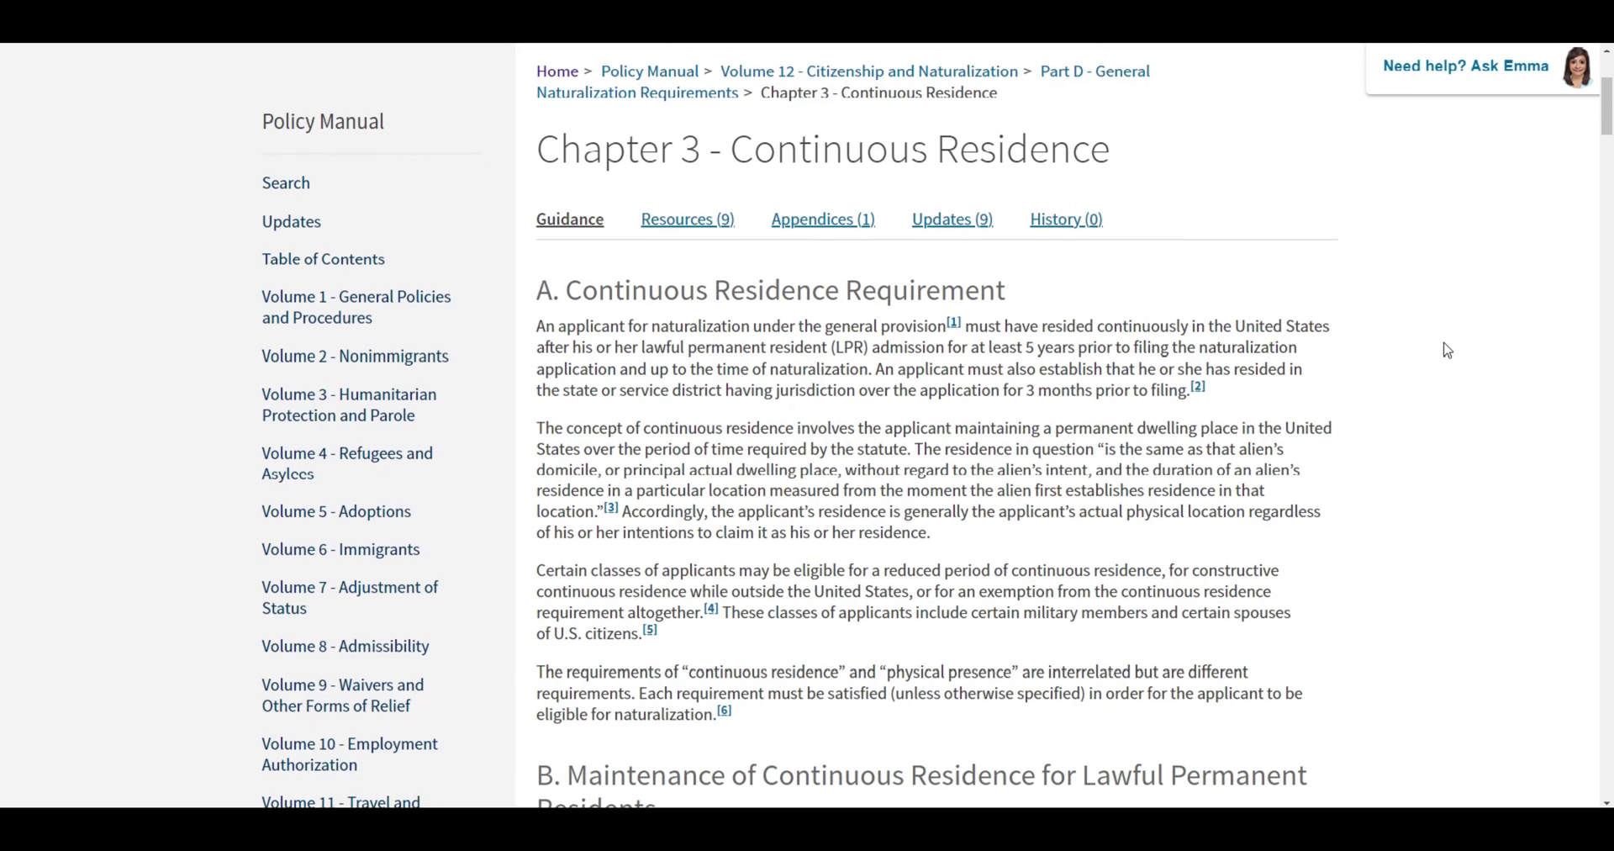
pyautogui.scroll(-4, 1445, 350)
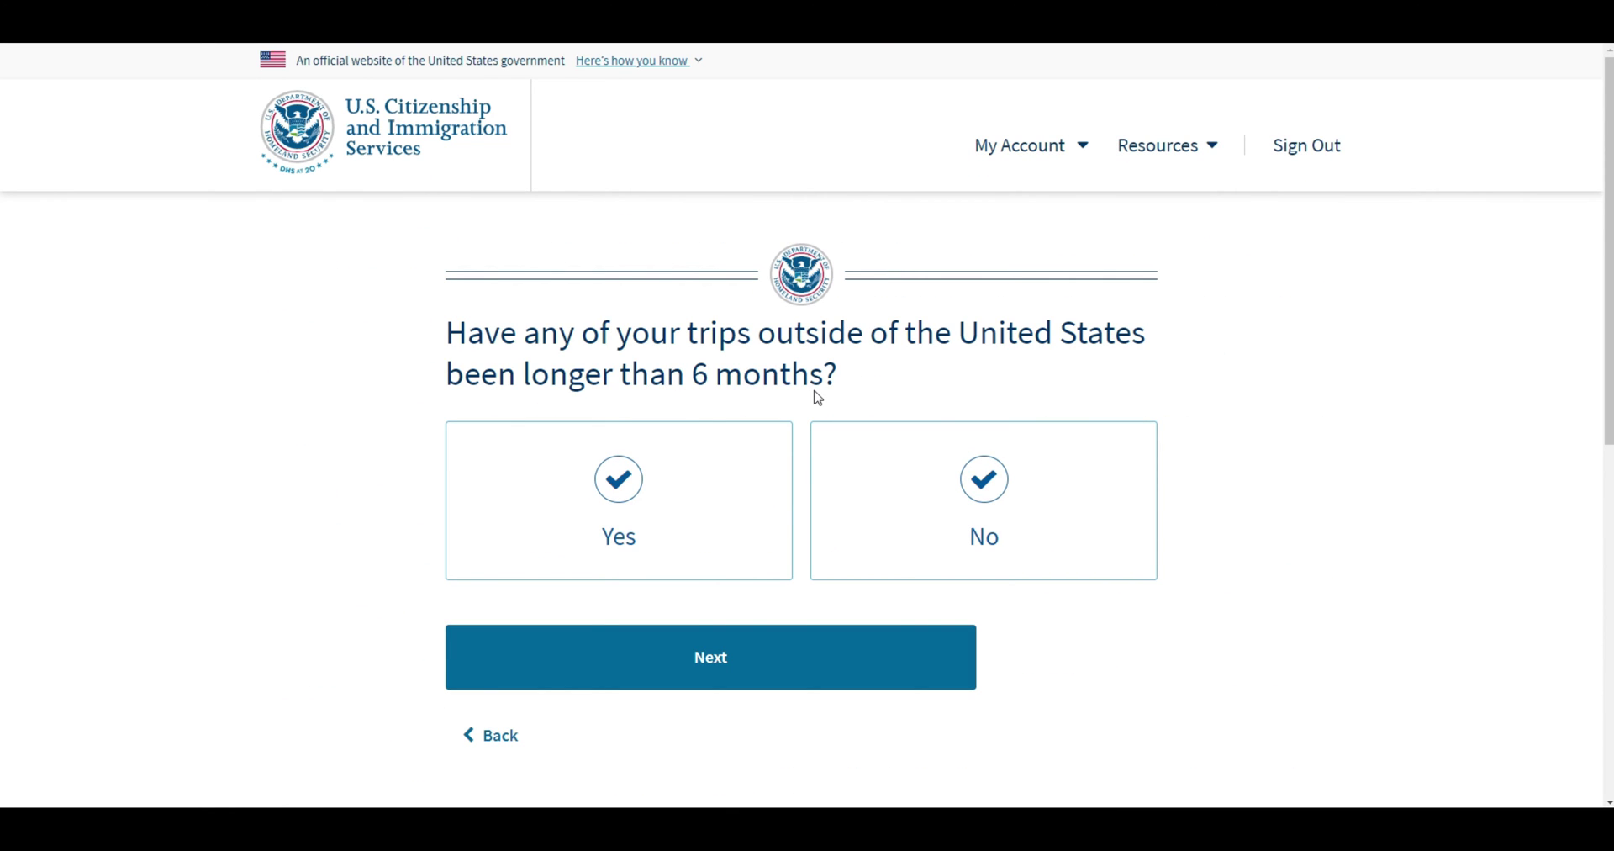
pyautogui.click(893, 512)
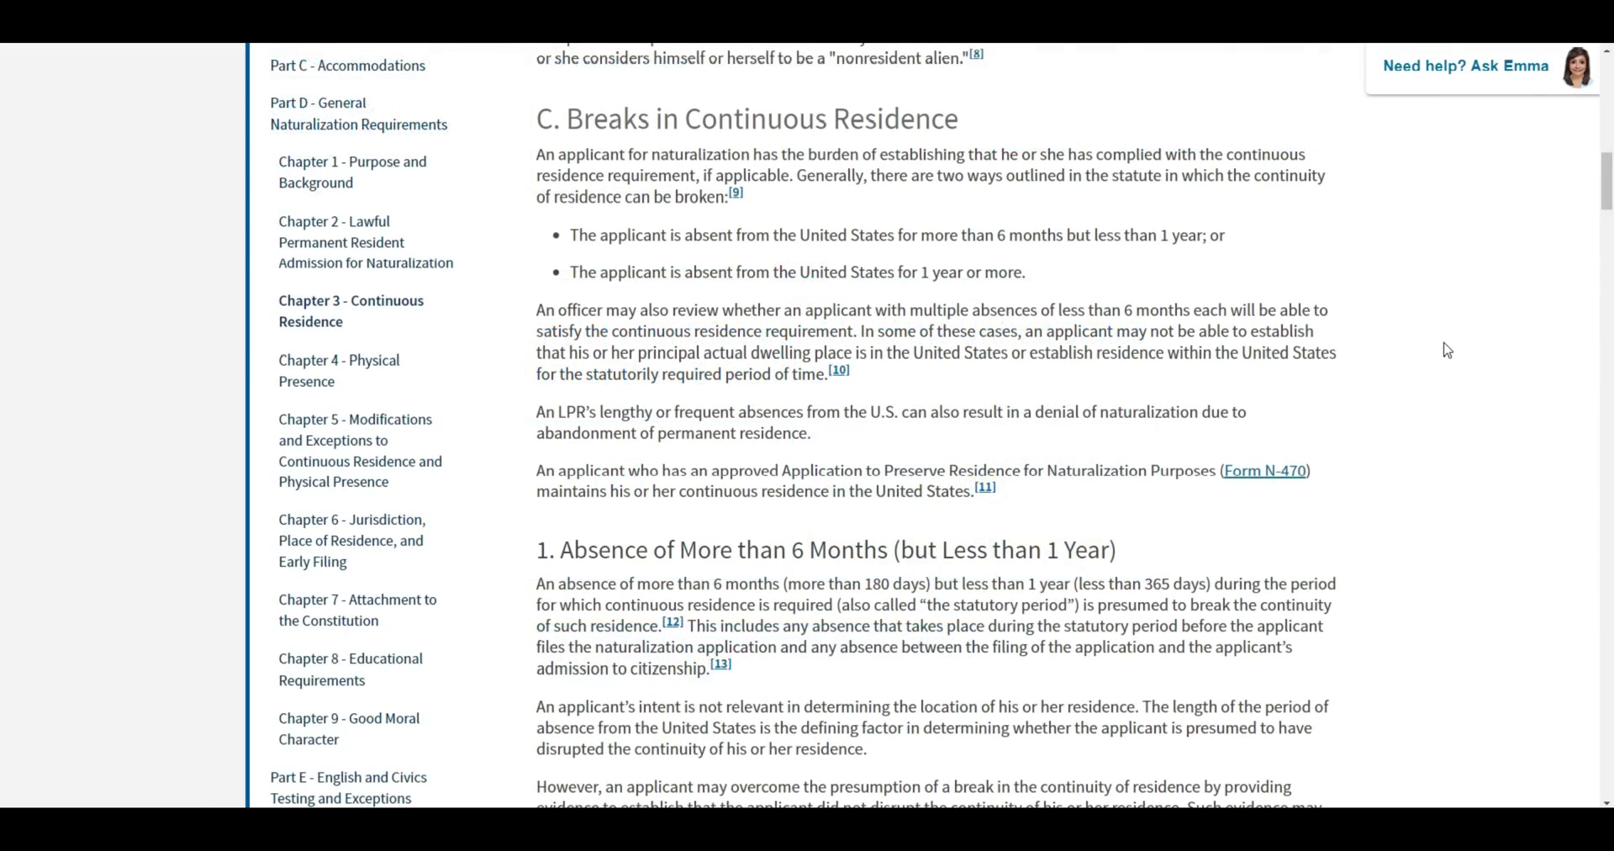
pyautogui.scroll(-4, 1445, 349)
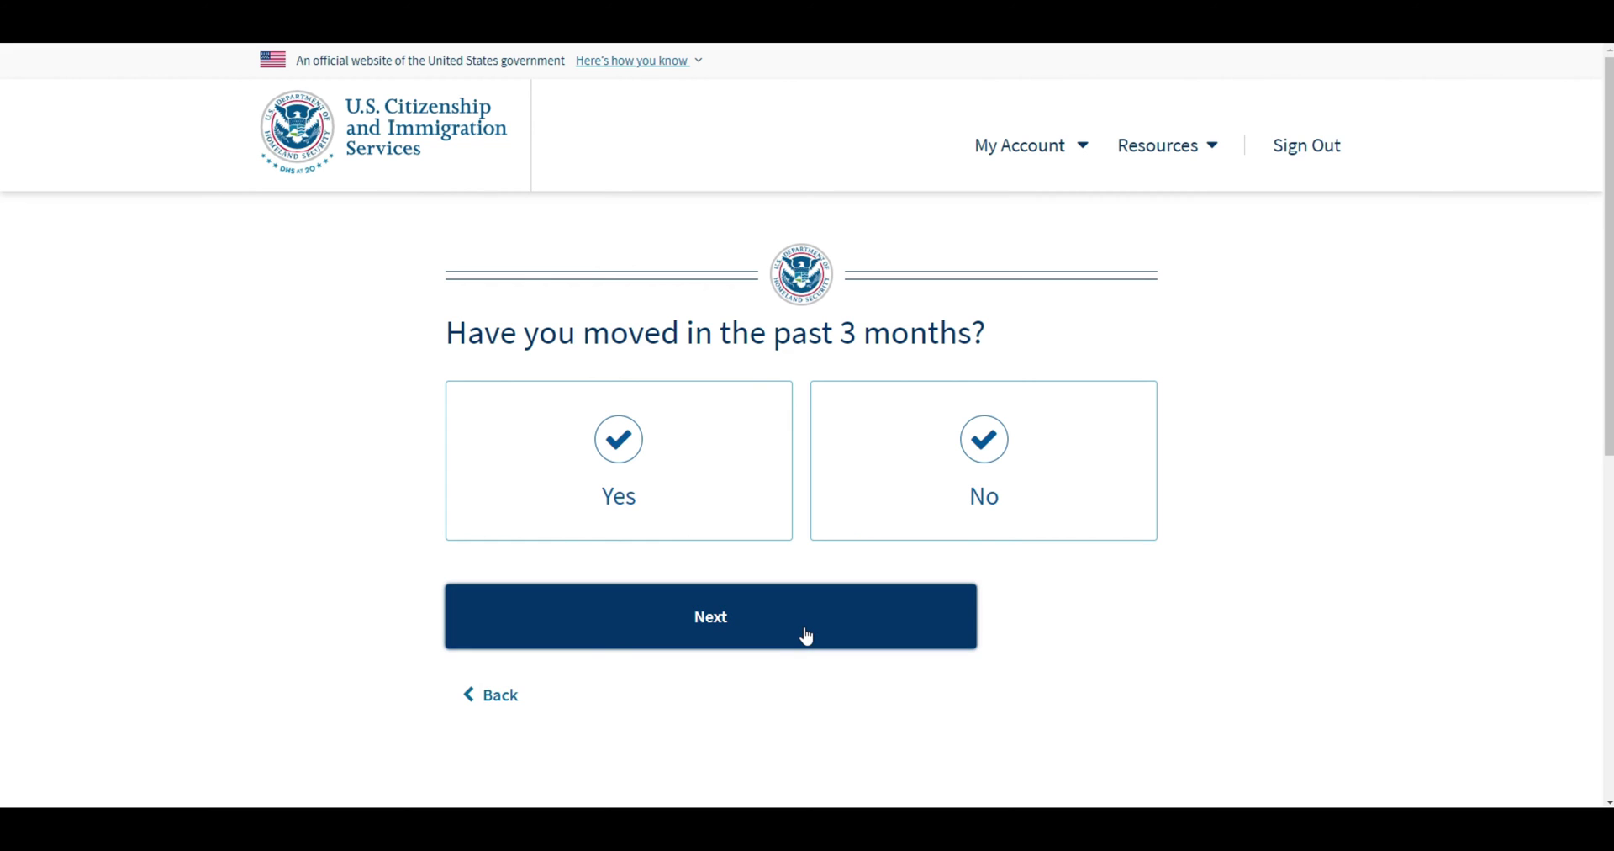
pyautogui.click(926, 488)
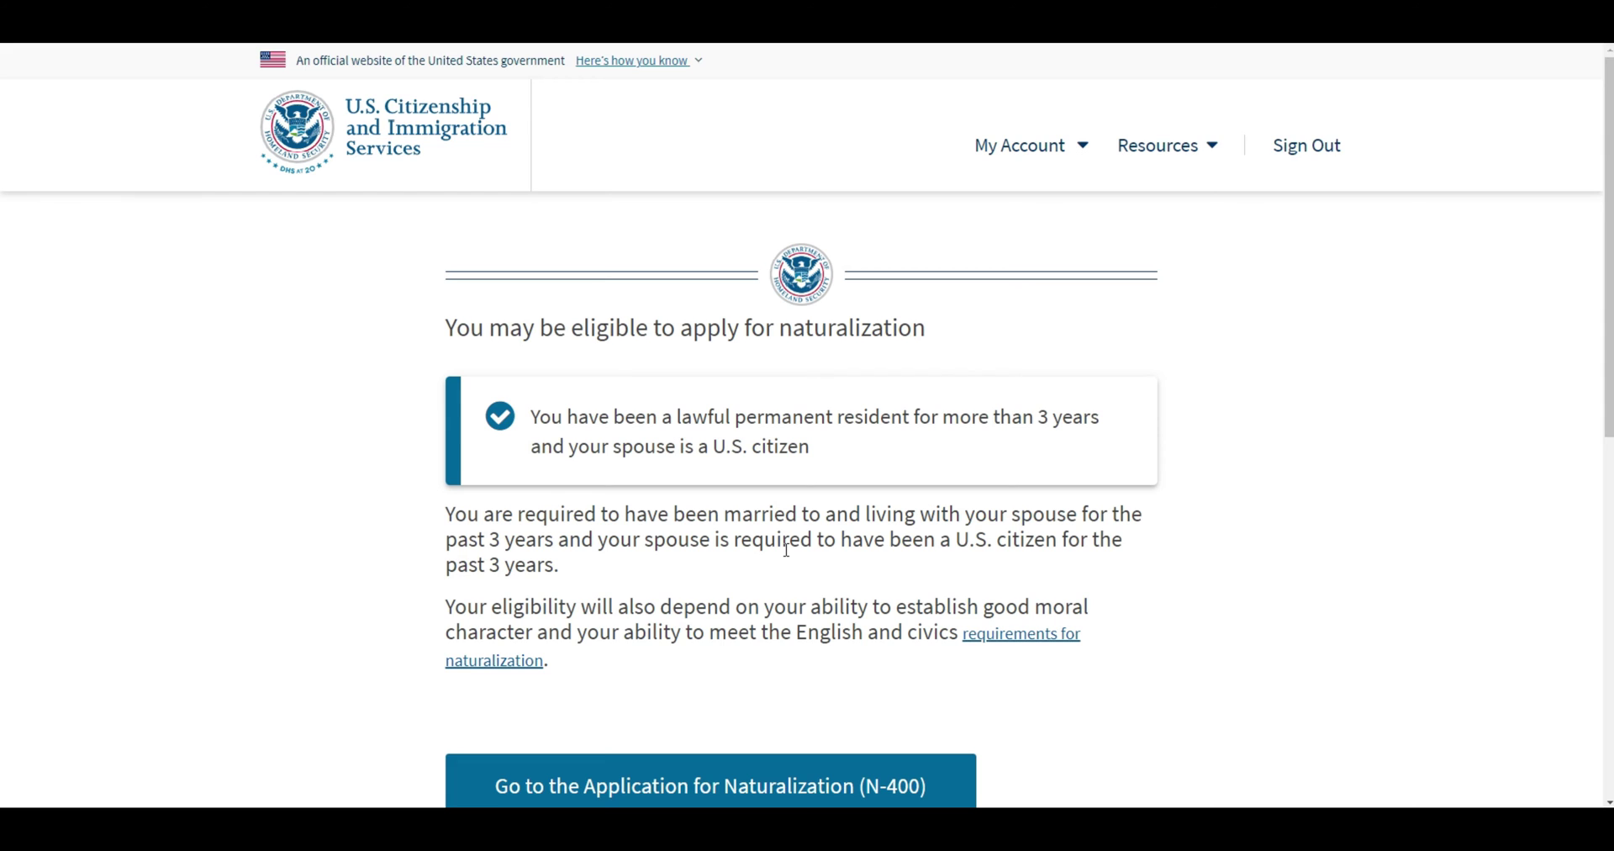
# Go to the Application for Naturalization (N-400), review its overview of eligibility, fees and the process after submission, and continue.
pyautogui.scroll(-2, 787, 550)
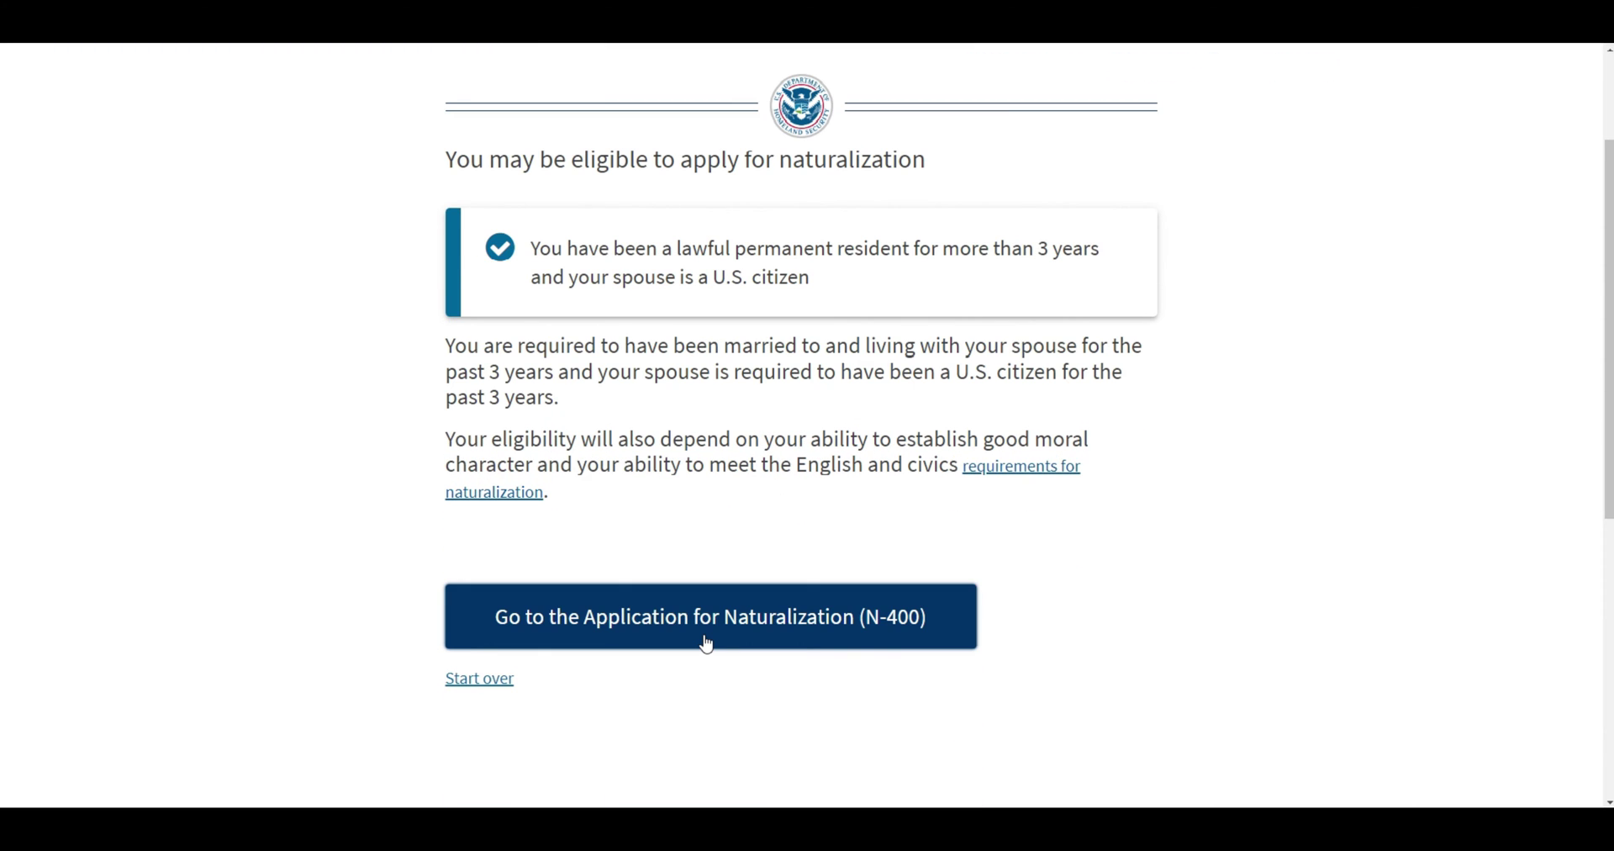
pyautogui.click(707, 645)
pyautogui.scroll(-2, 755, 480)
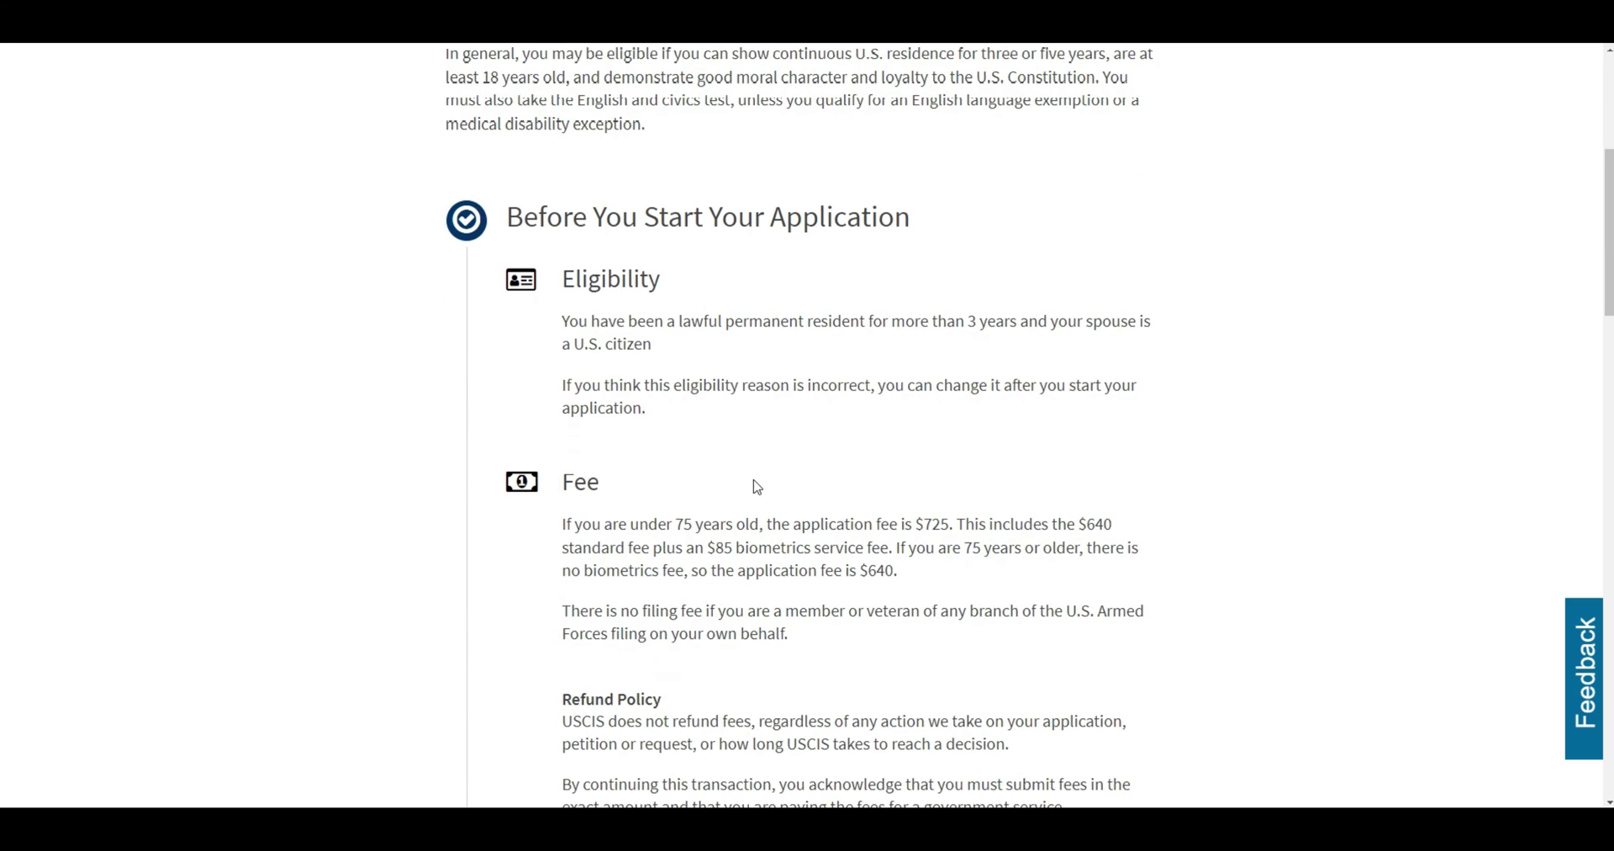
pyautogui.scroll(-3, 756, 486)
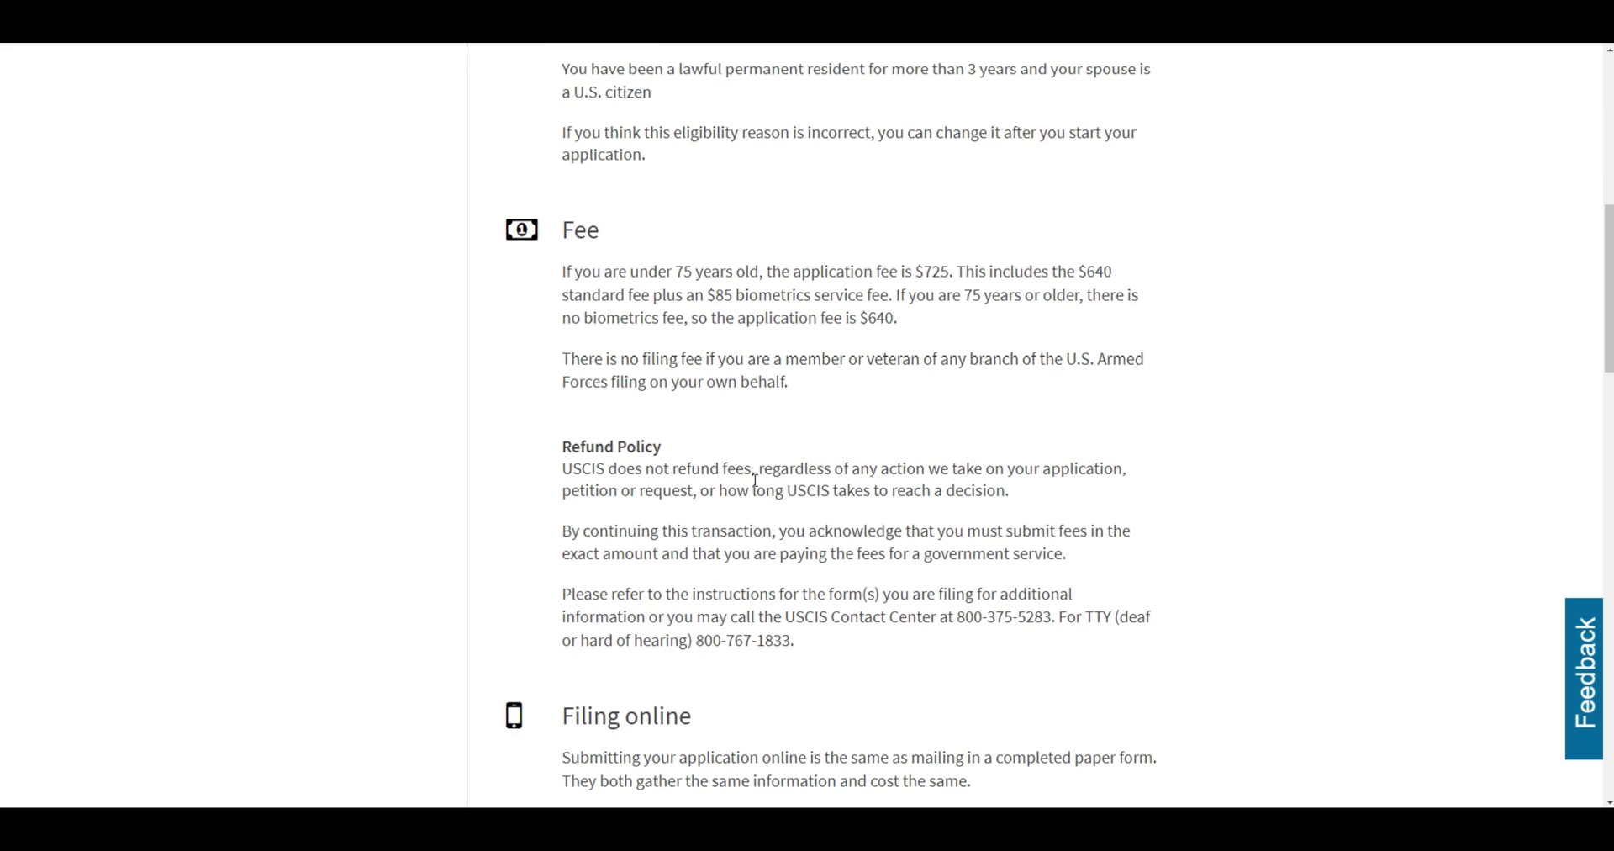
pyautogui.scroll(-7, 755, 480)
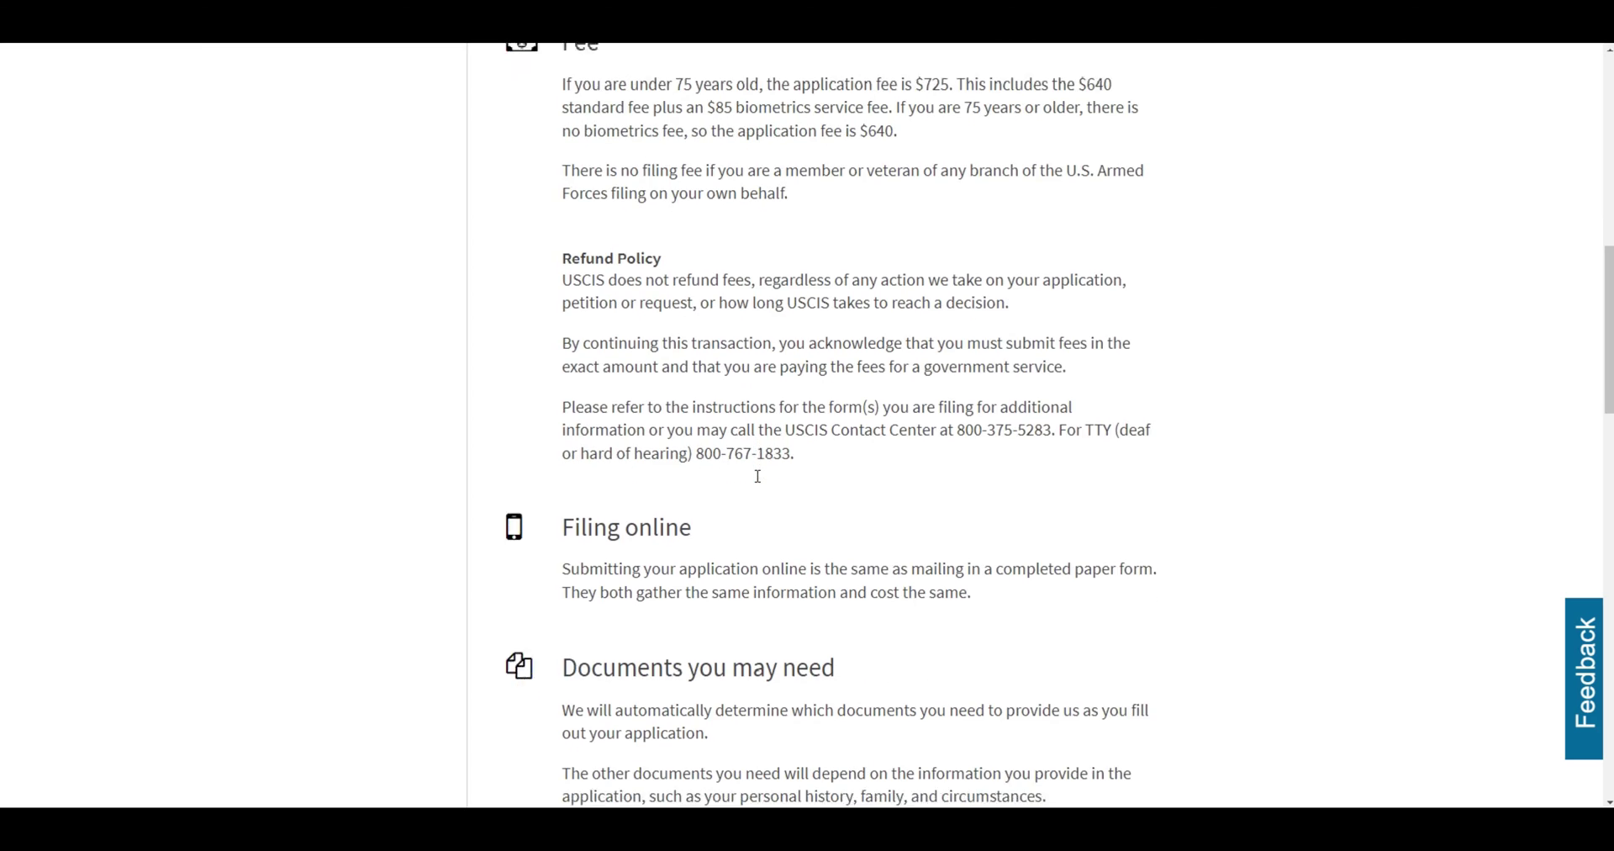
pyautogui.scroll(-6, 757, 476)
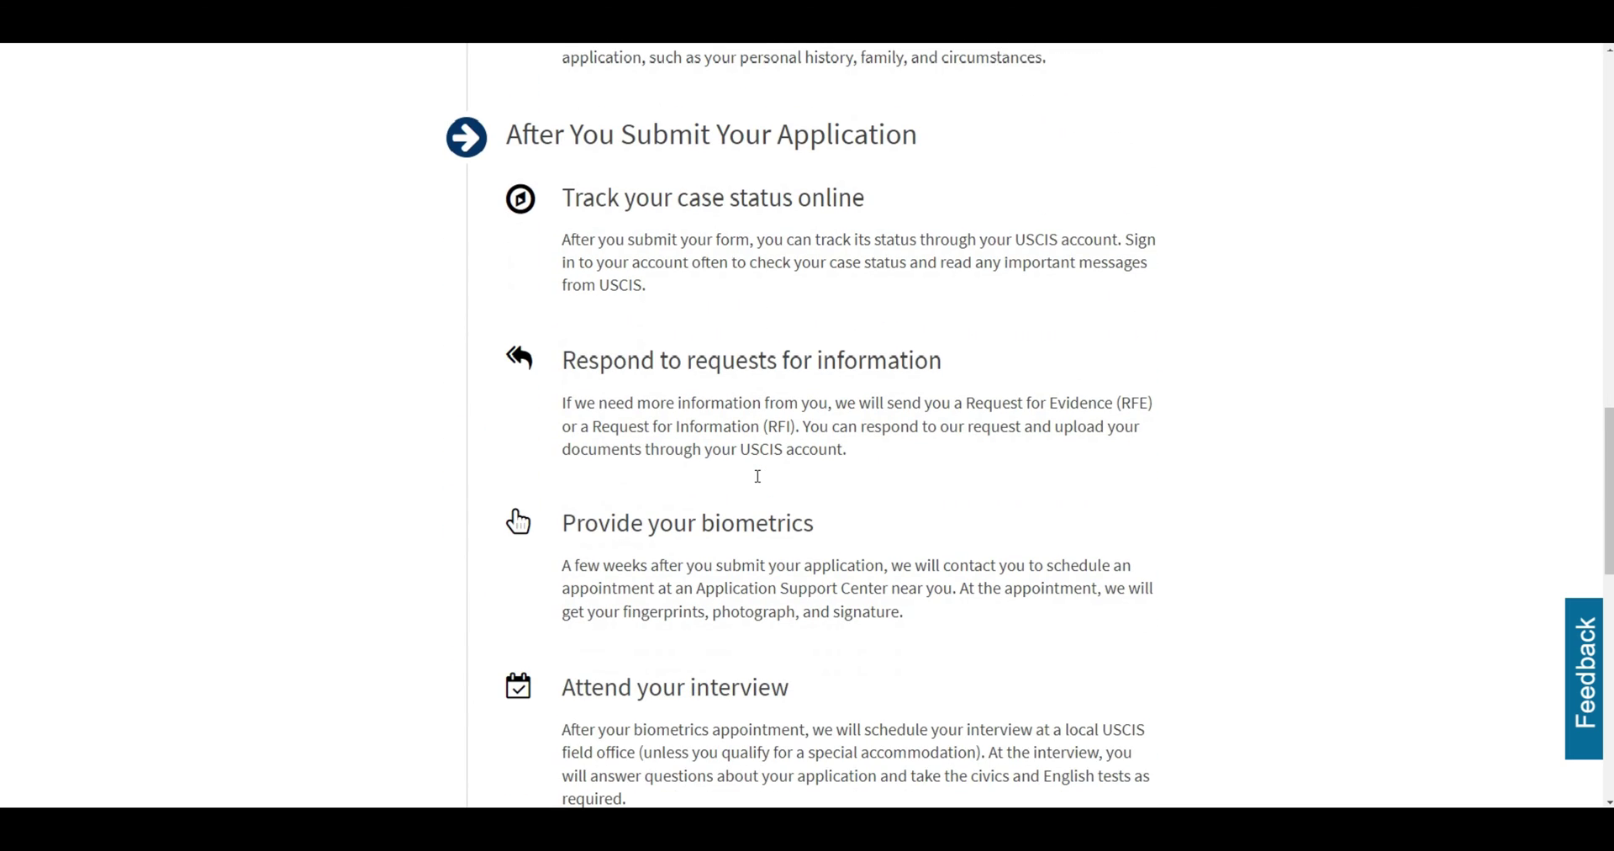
pyautogui.scroll(-4, 761, 482)
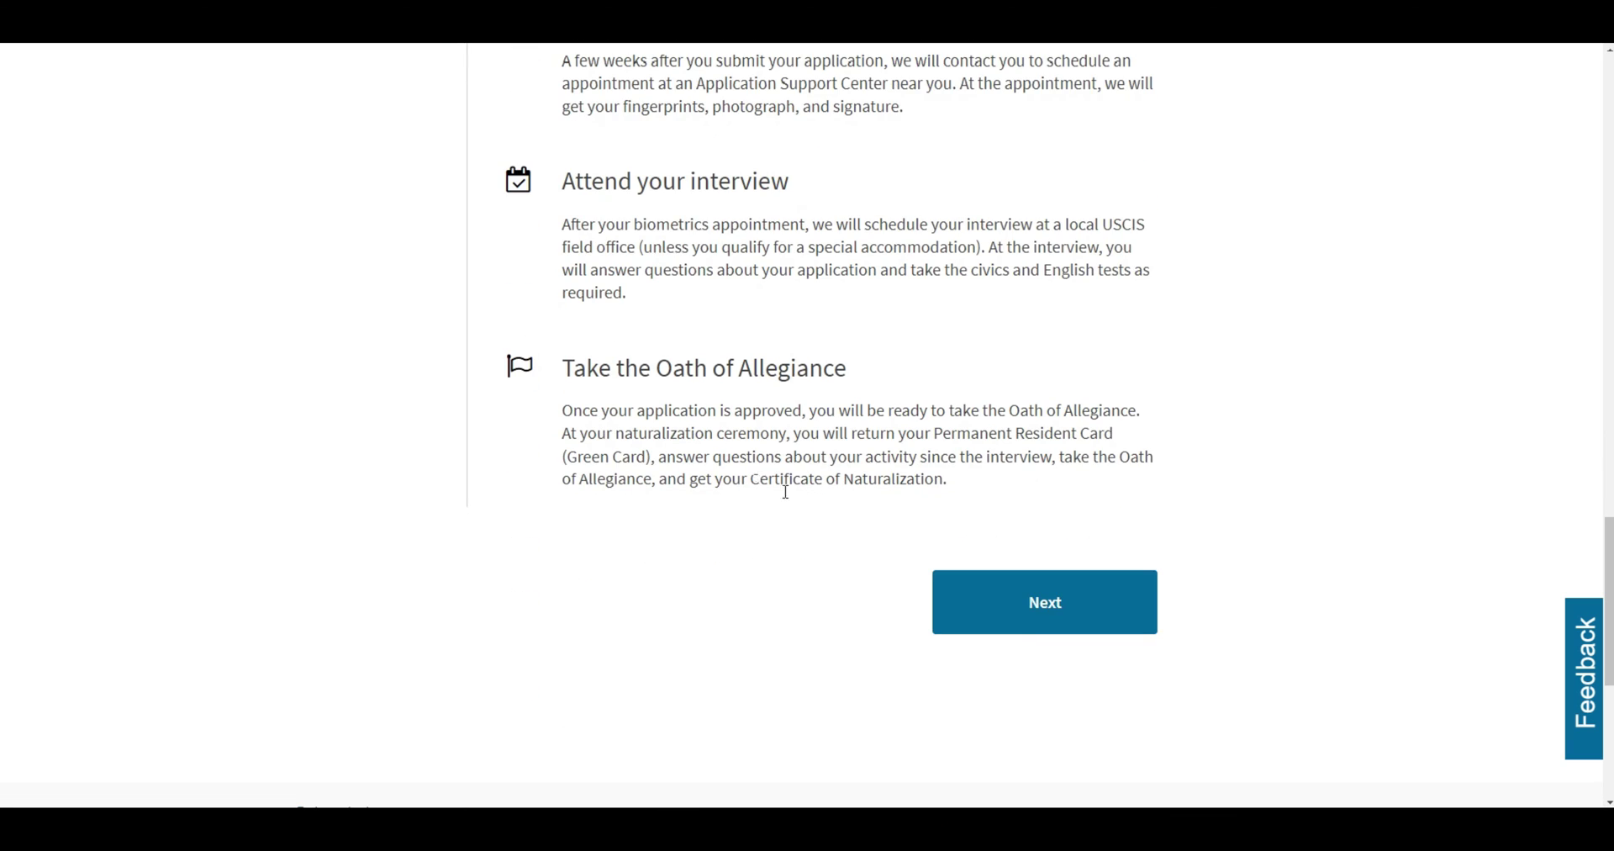
pyautogui.click(1022, 597)
# Highlight the 30-day limit in the Security Reminder and start the N-400 application.
pyautogui.scroll(-20, 995, 511)
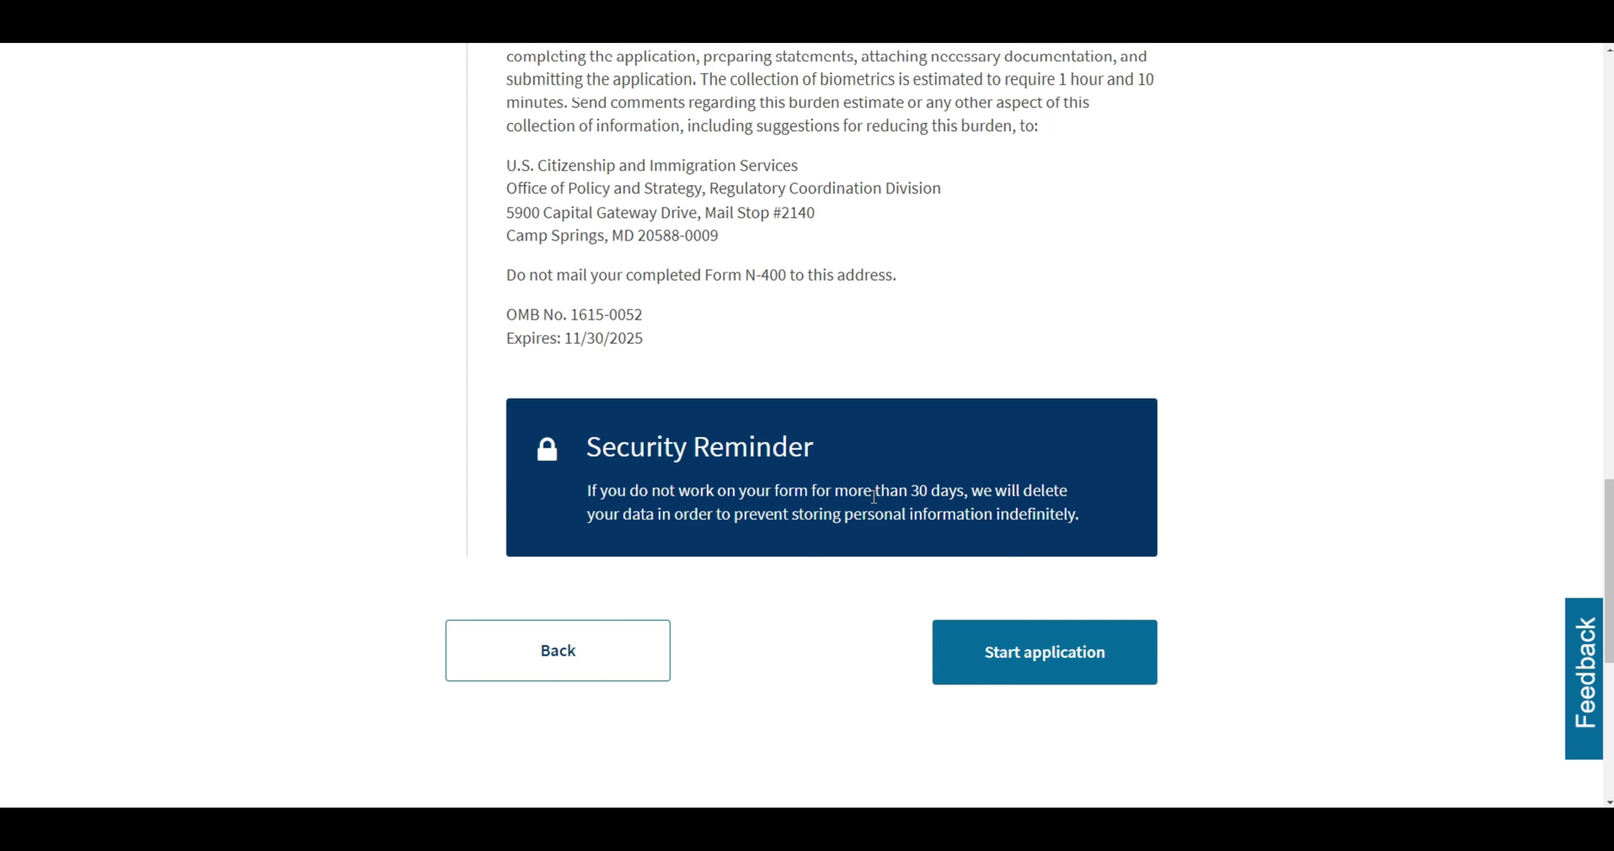
pyautogui.moveTo(913, 492); pyautogui.dragTo(966, 491)
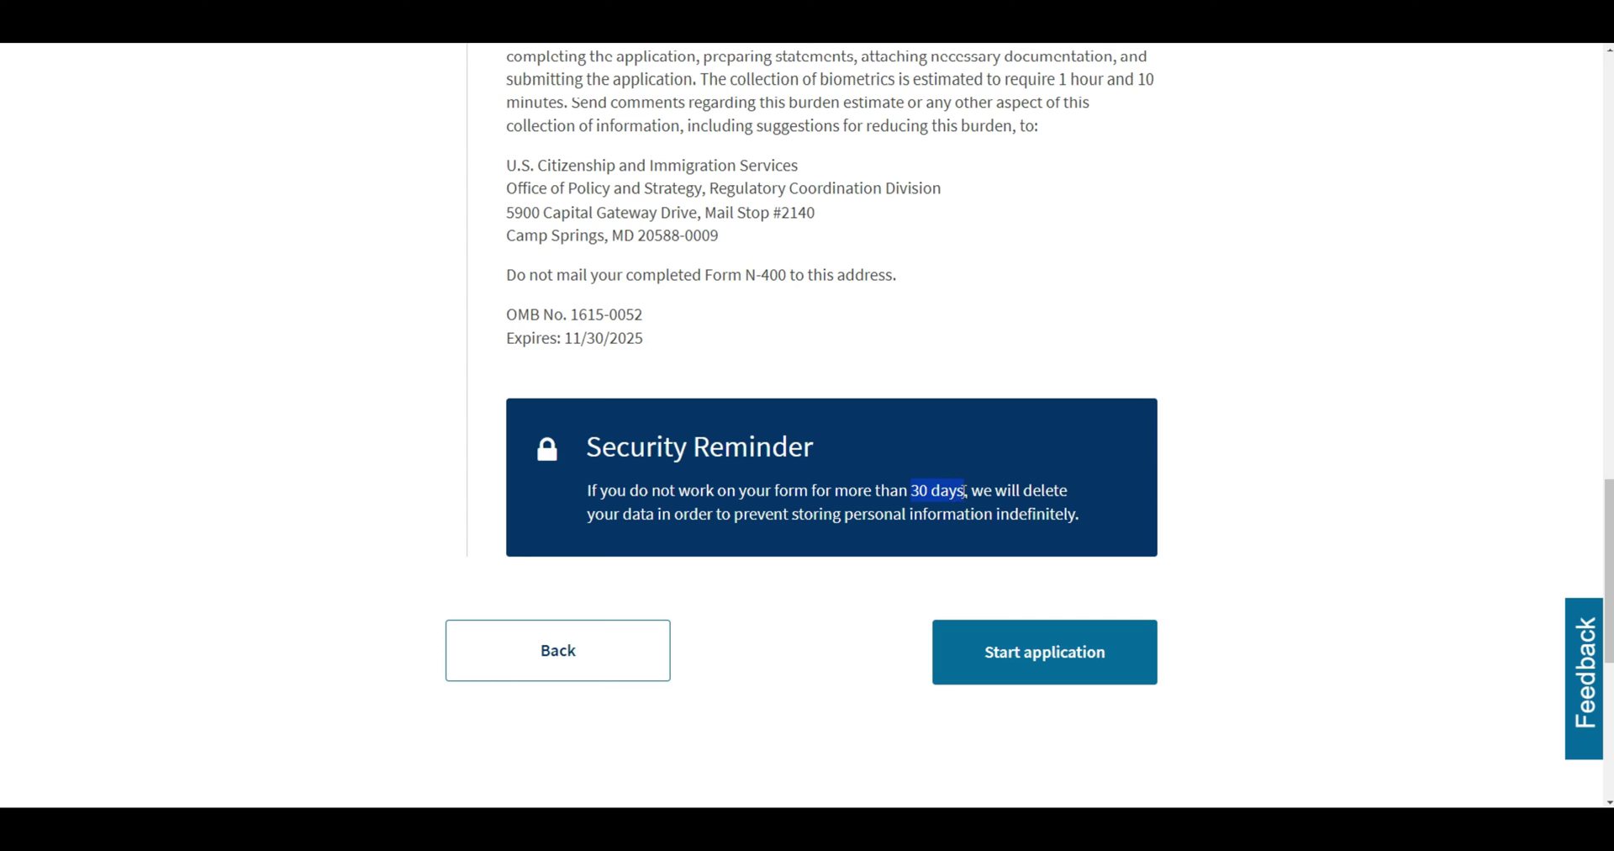
pyautogui.click(1221, 503)
pyautogui.doubleClick(920, 492)
pyautogui.click(1196, 529)
pyautogui.click(1069, 663)
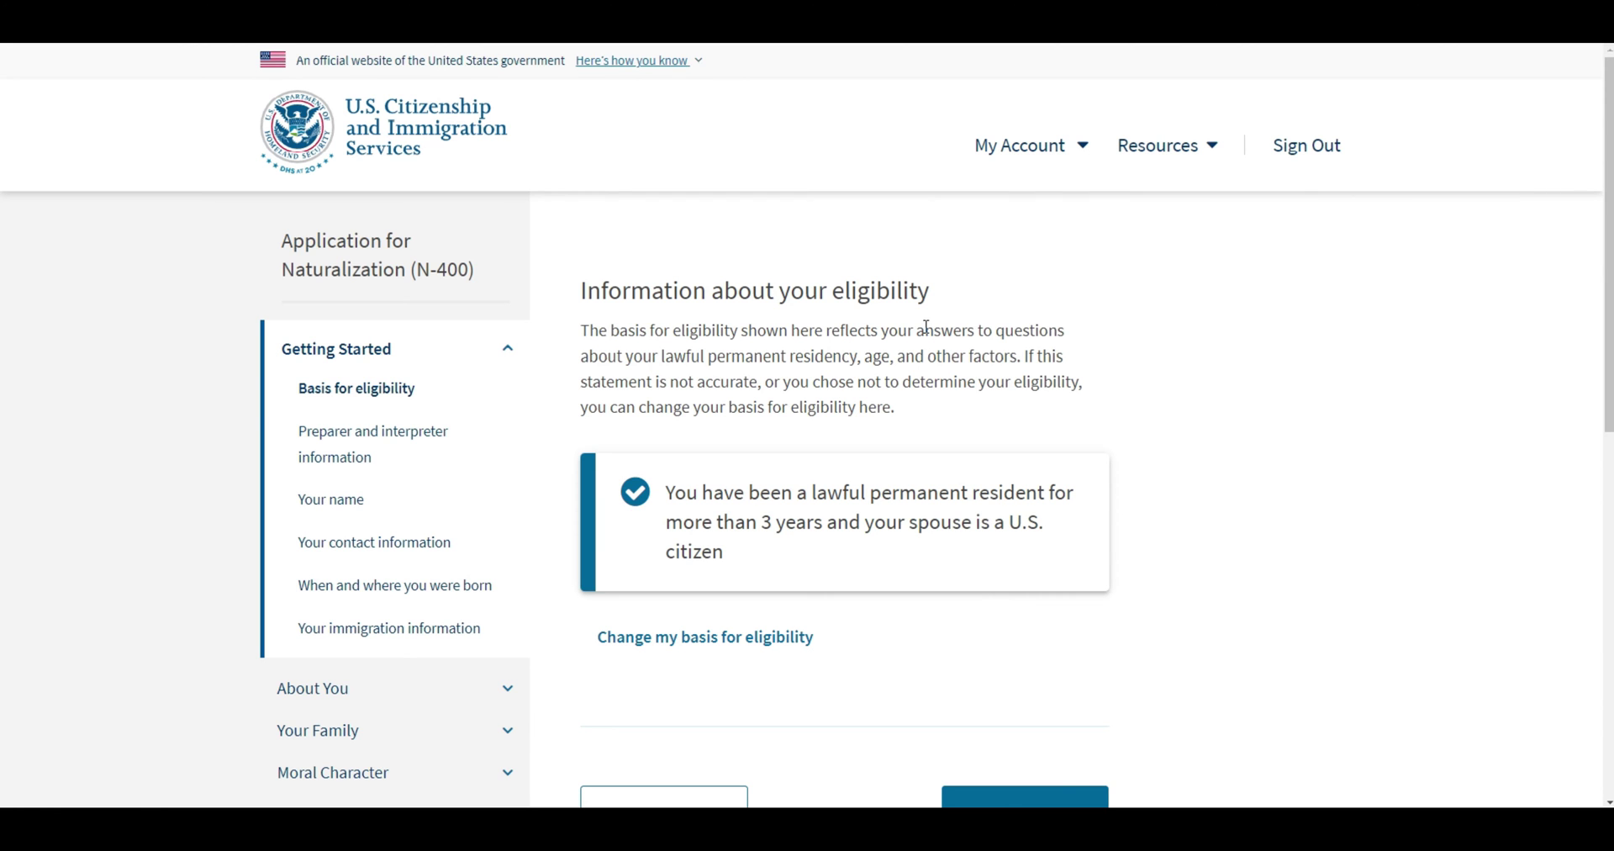
# Review the information about the basis for eligibility and accept it as given, continuing to preparer and interpreter information.
pyautogui.moveTo(567, 294); pyautogui.dragTo(1017, 294)
pyautogui.click(1017, 294)
pyautogui.scroll(-2, 1019, 295)
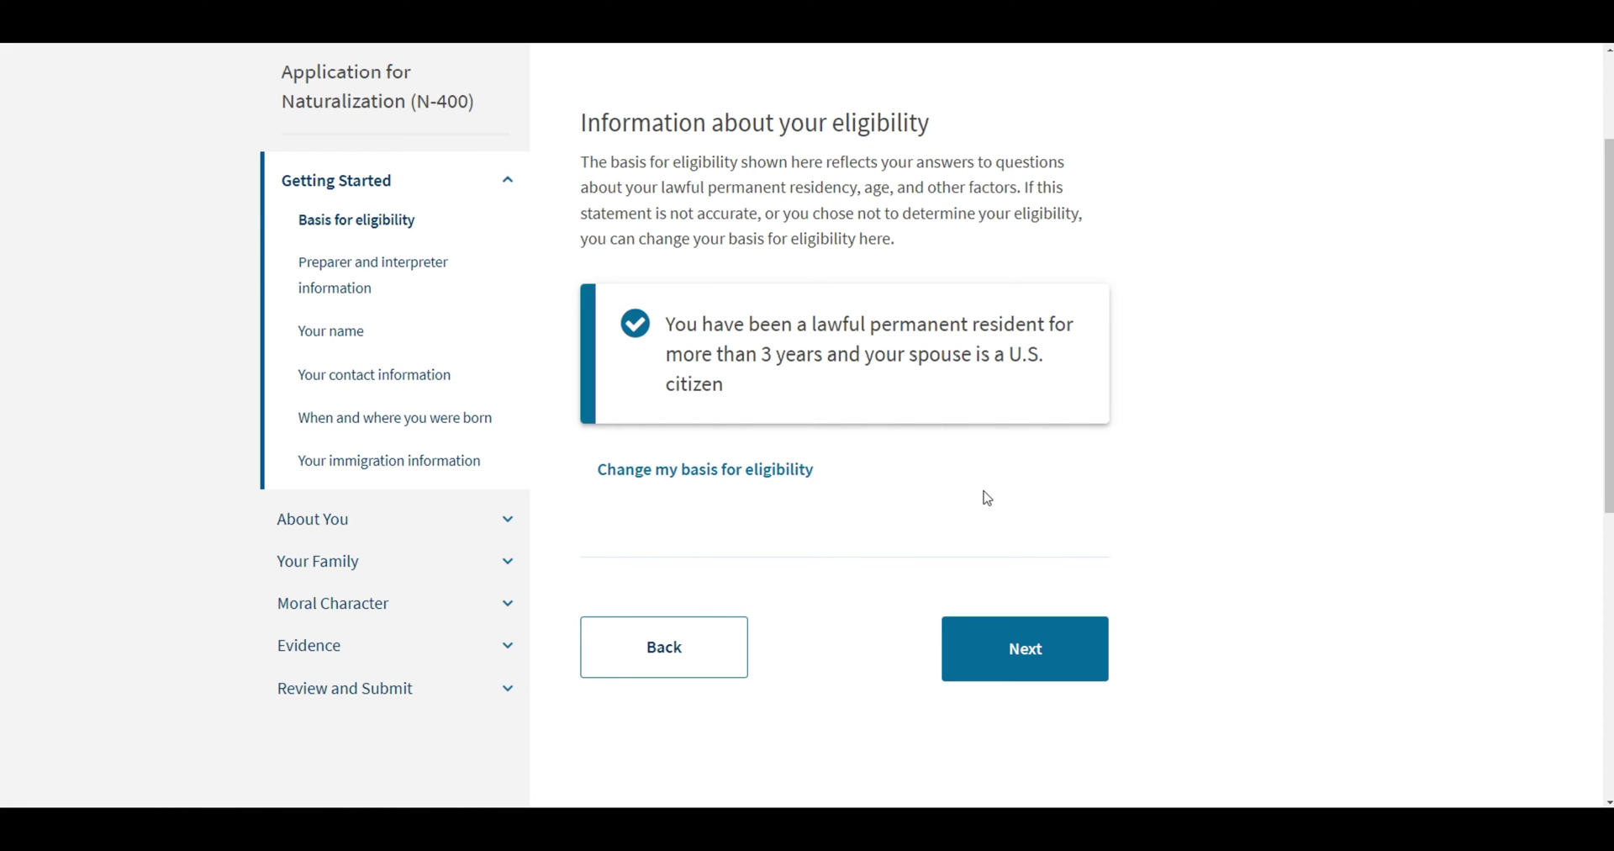
pyautogui.click(1028, 663)
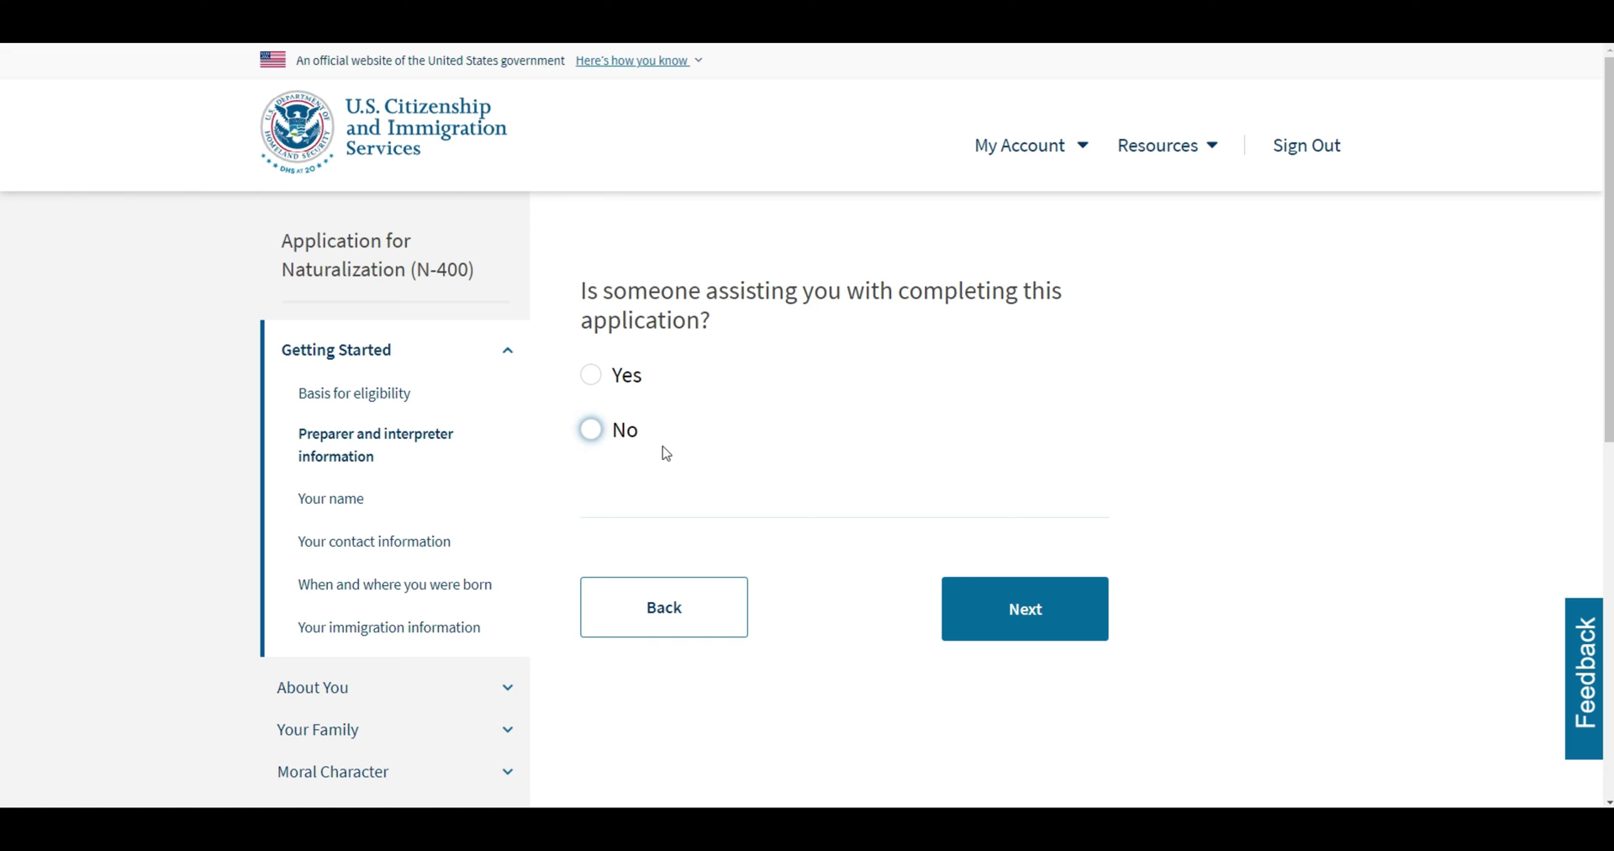
# Try answering Yes to someone assisting with the application, and examine the follow-up preparer and interpreter questions.
pyautogui.click(593, 375)
pyautogui.scroll(-3, 762, 473)
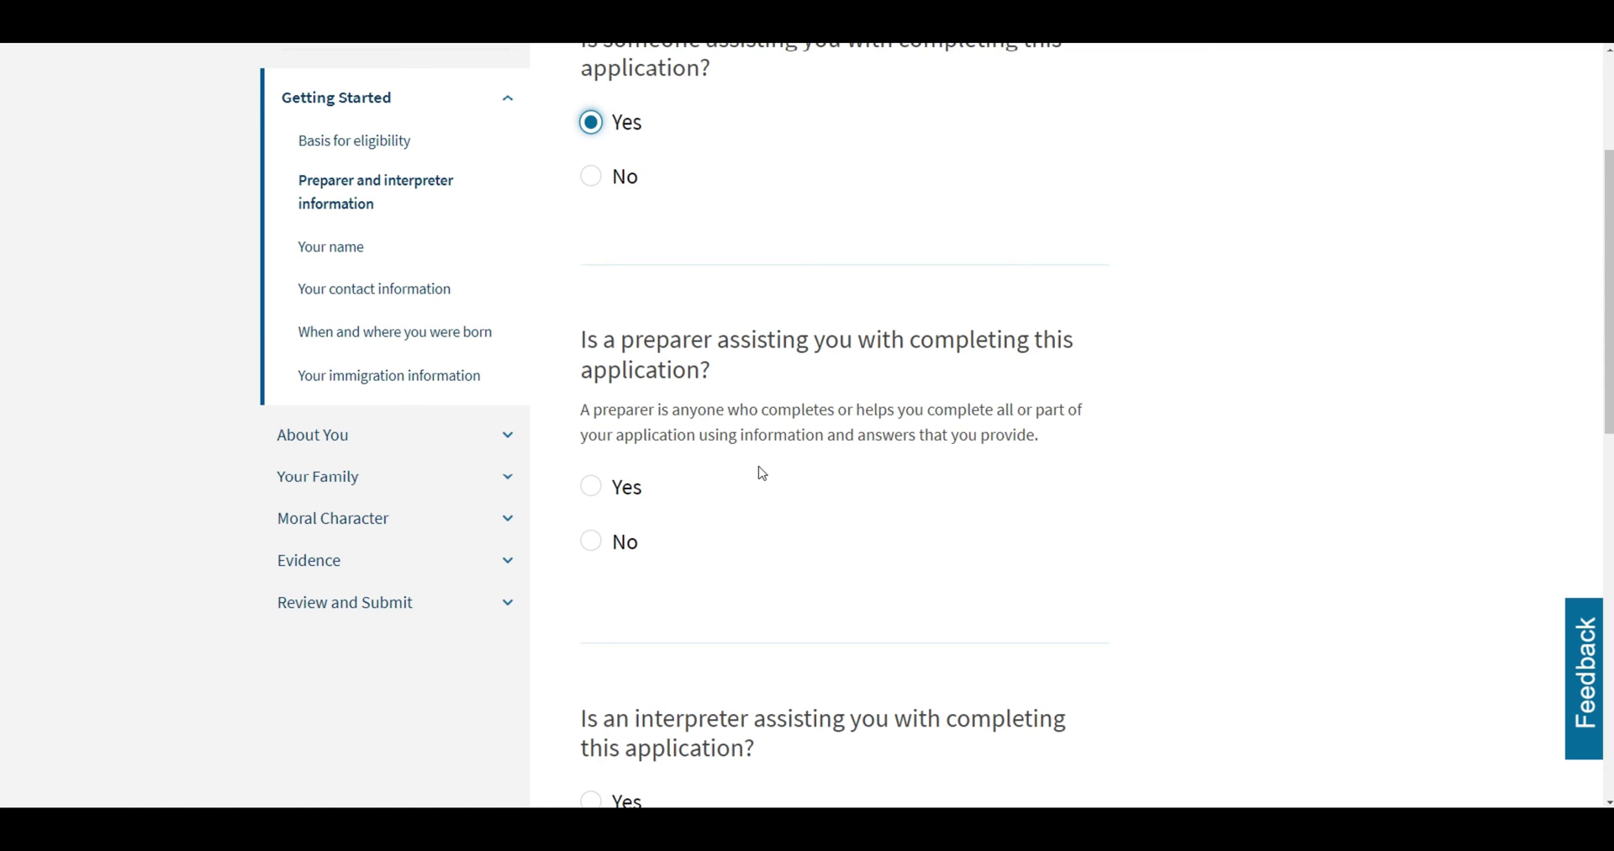
pyautogui.scroll(-1, 759, 471)
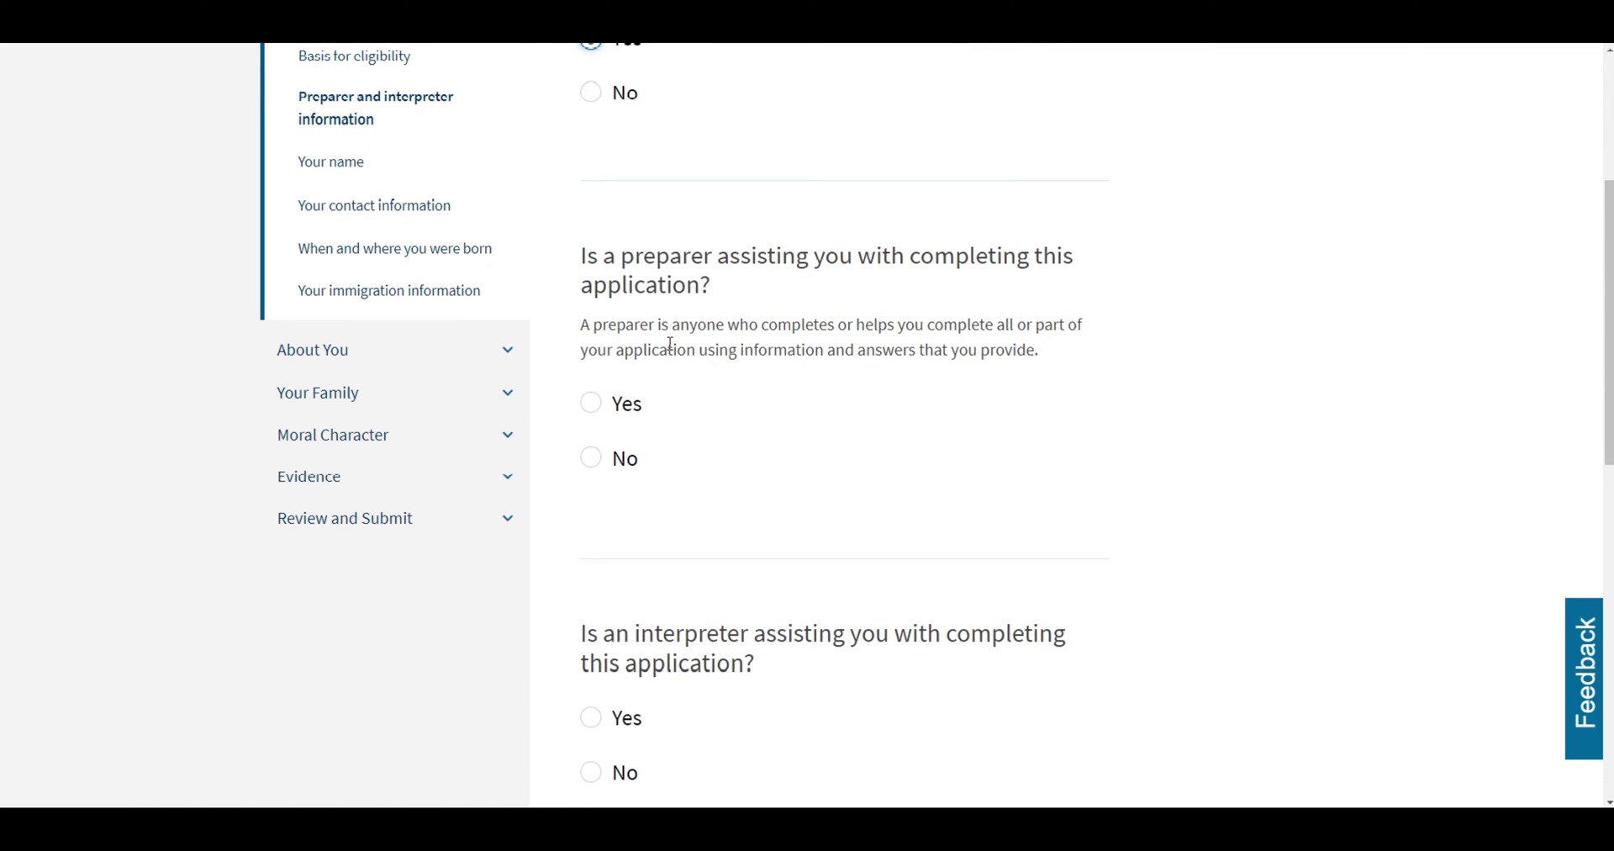
pyautogui.scroll(-3, 689, 353)
pyautogui.scroll(5, 803, 425)
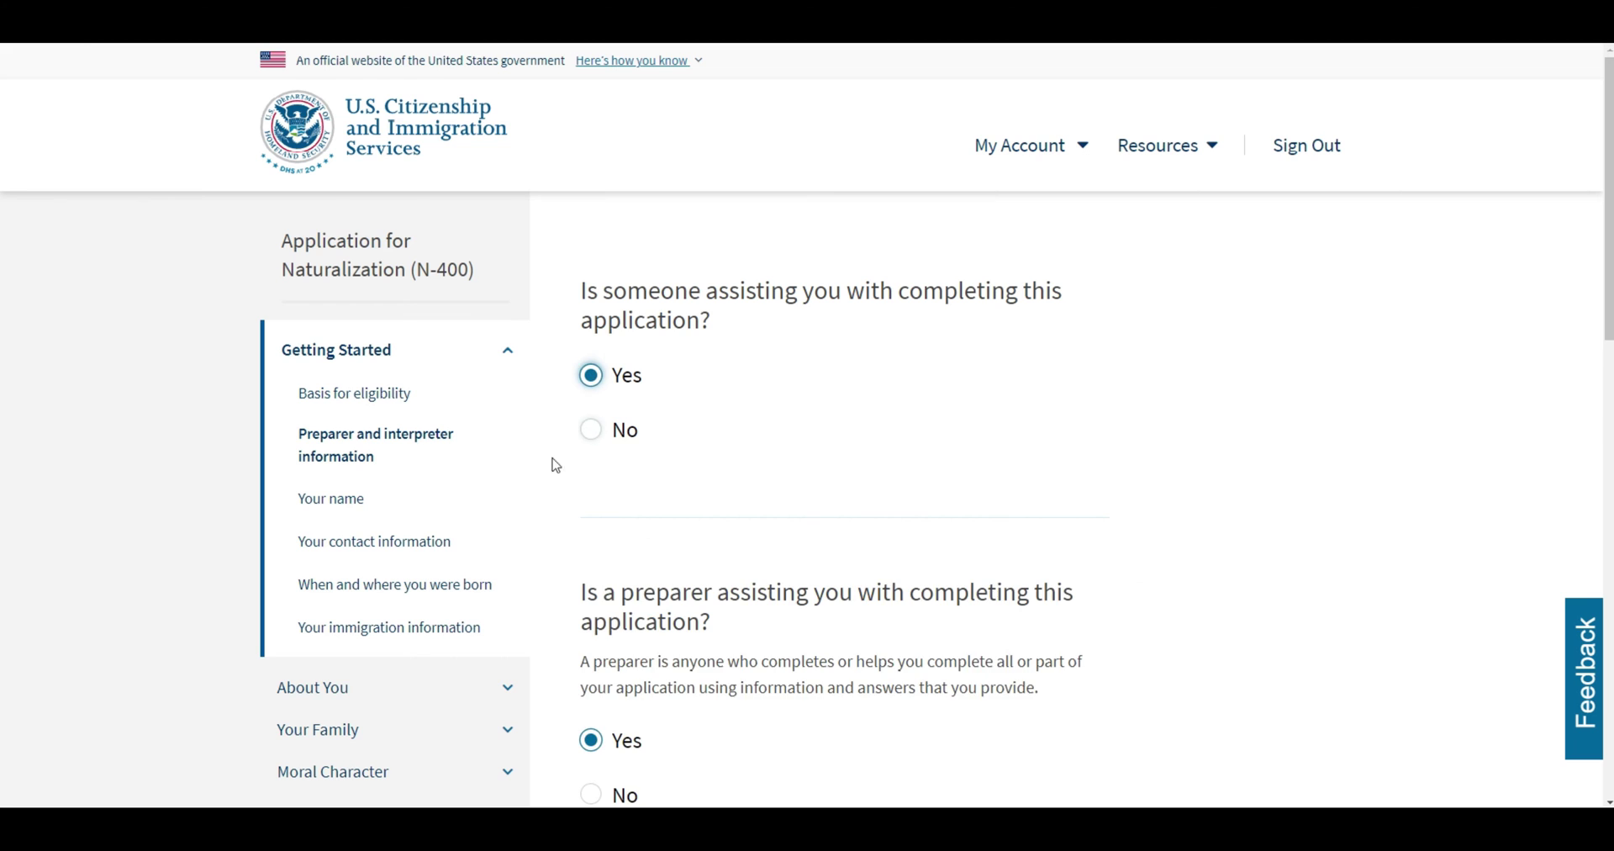
pyautogui.scroll(-4, 791, 505)
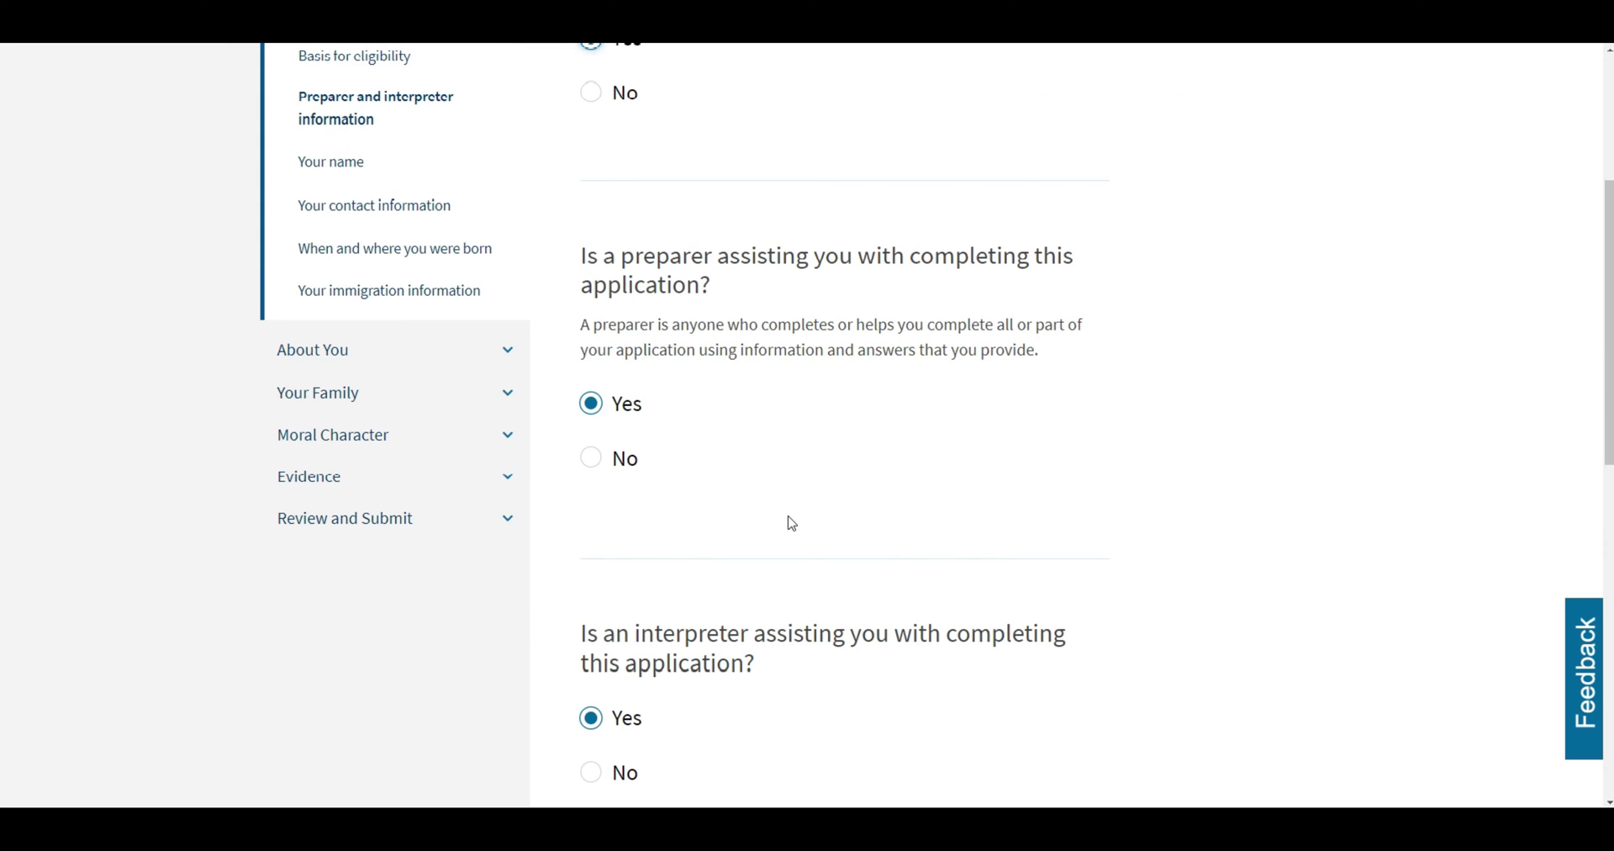
pyautogui.scroll(-2, 791, 521)
pyautogui.scroll(3, 874, 538)
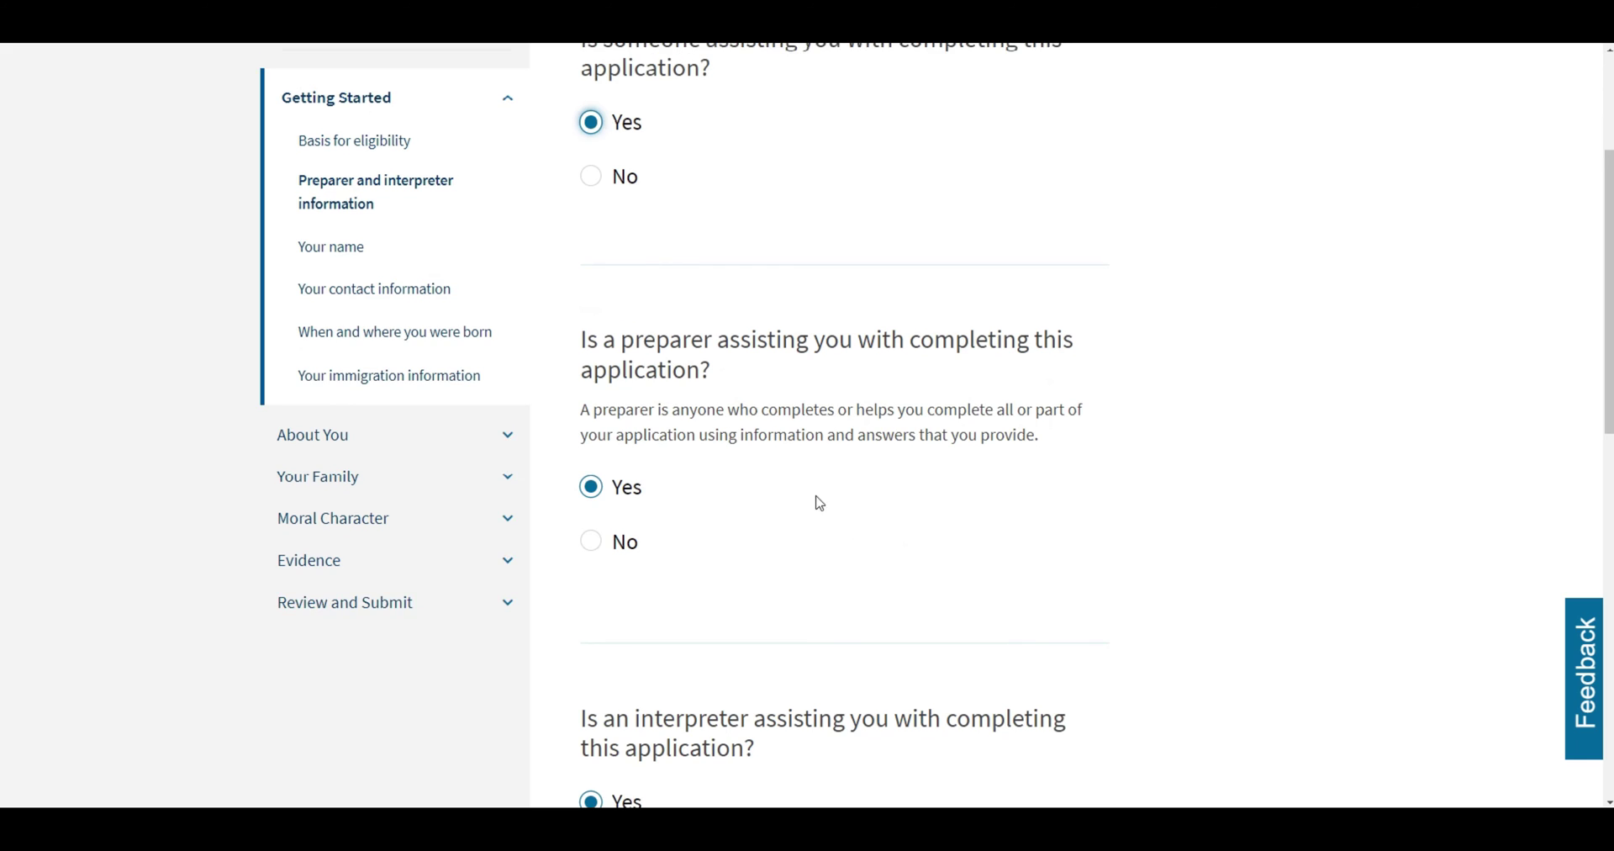
pyautogui.scroll(-2, 799, 571)
pyautogui.scroll(5, 779, 593)
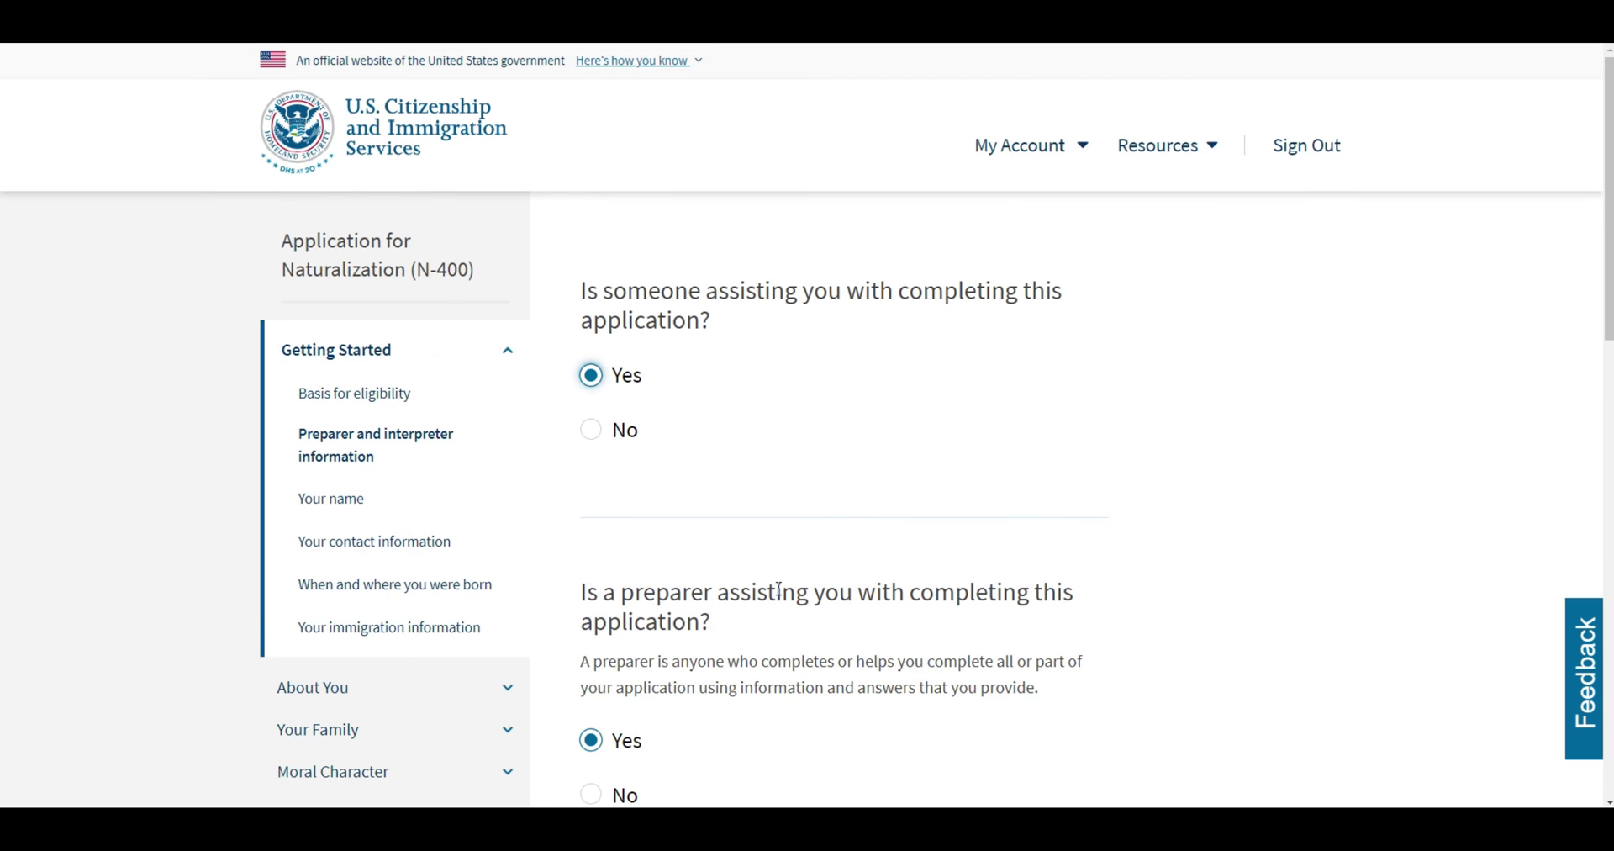
# Answer No to someone assisting with completing the application and continue to the name section.
pyautogui.click(592, 435)
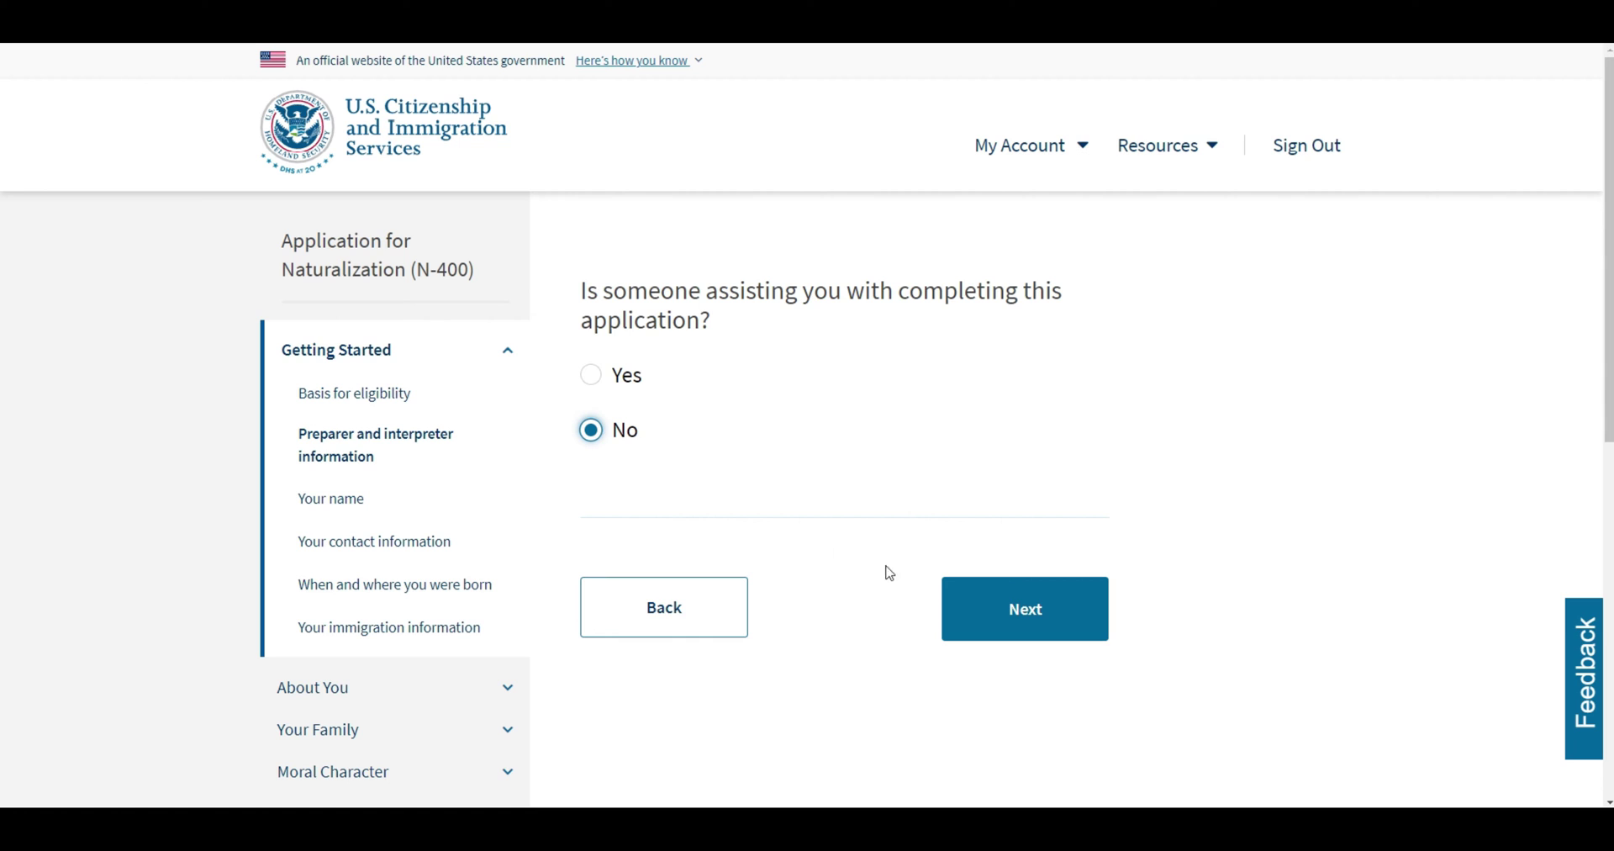
pyautogui.click(1066, 628)
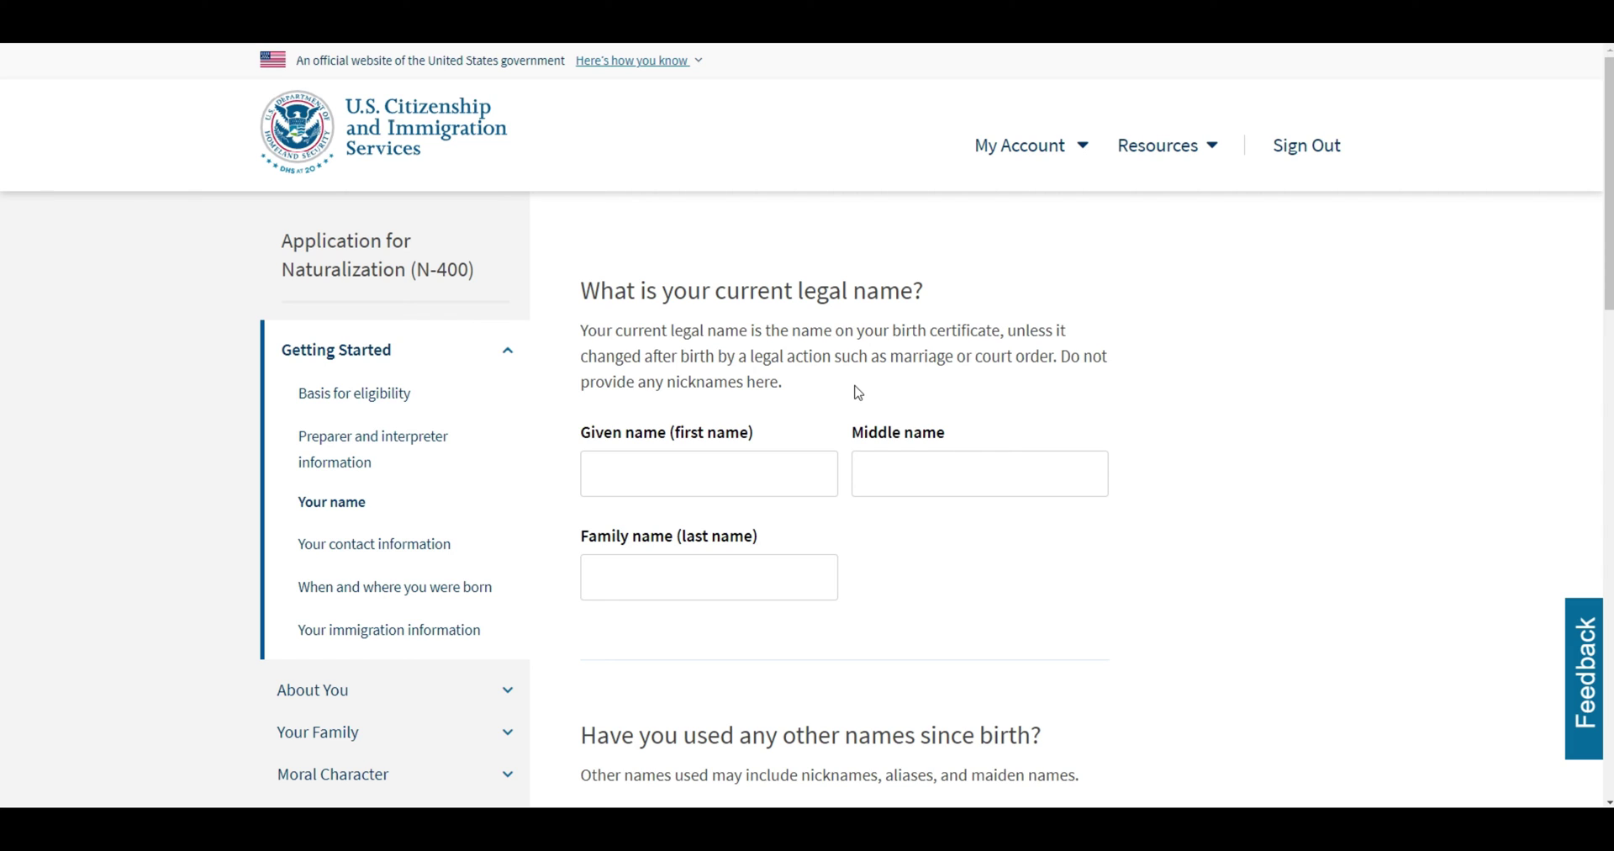
# Highlight the marriage wording in the legal name instructions and enter the applicant's given name and family name.
pyautogui.moveTo(890, 358); pyautogui.dragTo(959, 363)
pyautogui.click(986, 384)
pyautogui.moveTo(890, 359); pyautogui.dragTo(946, 362)
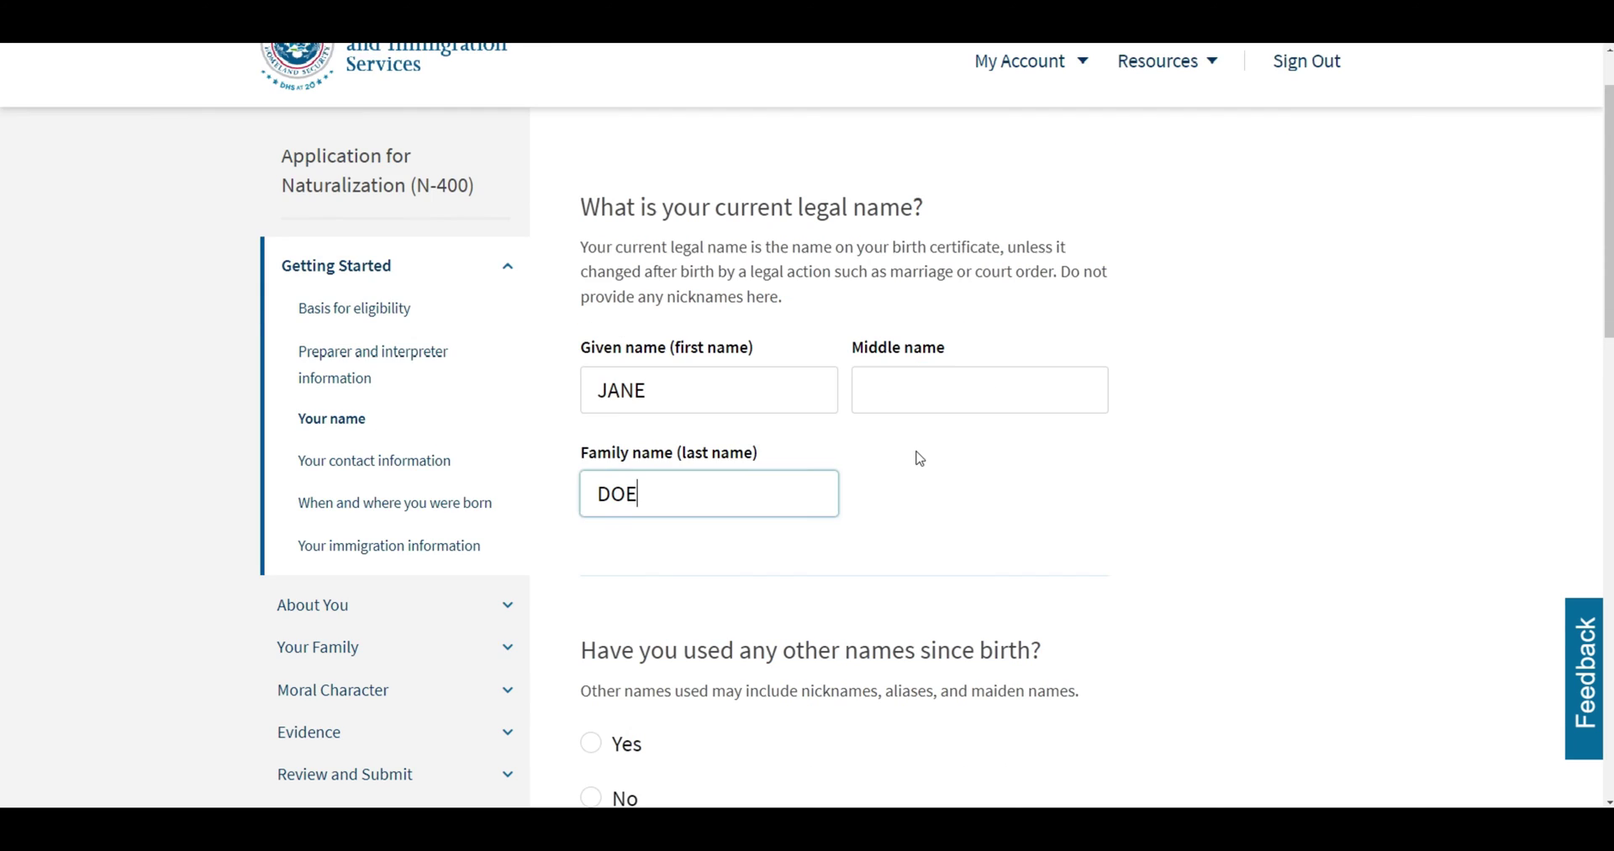
pyautogui.click(918, 460)
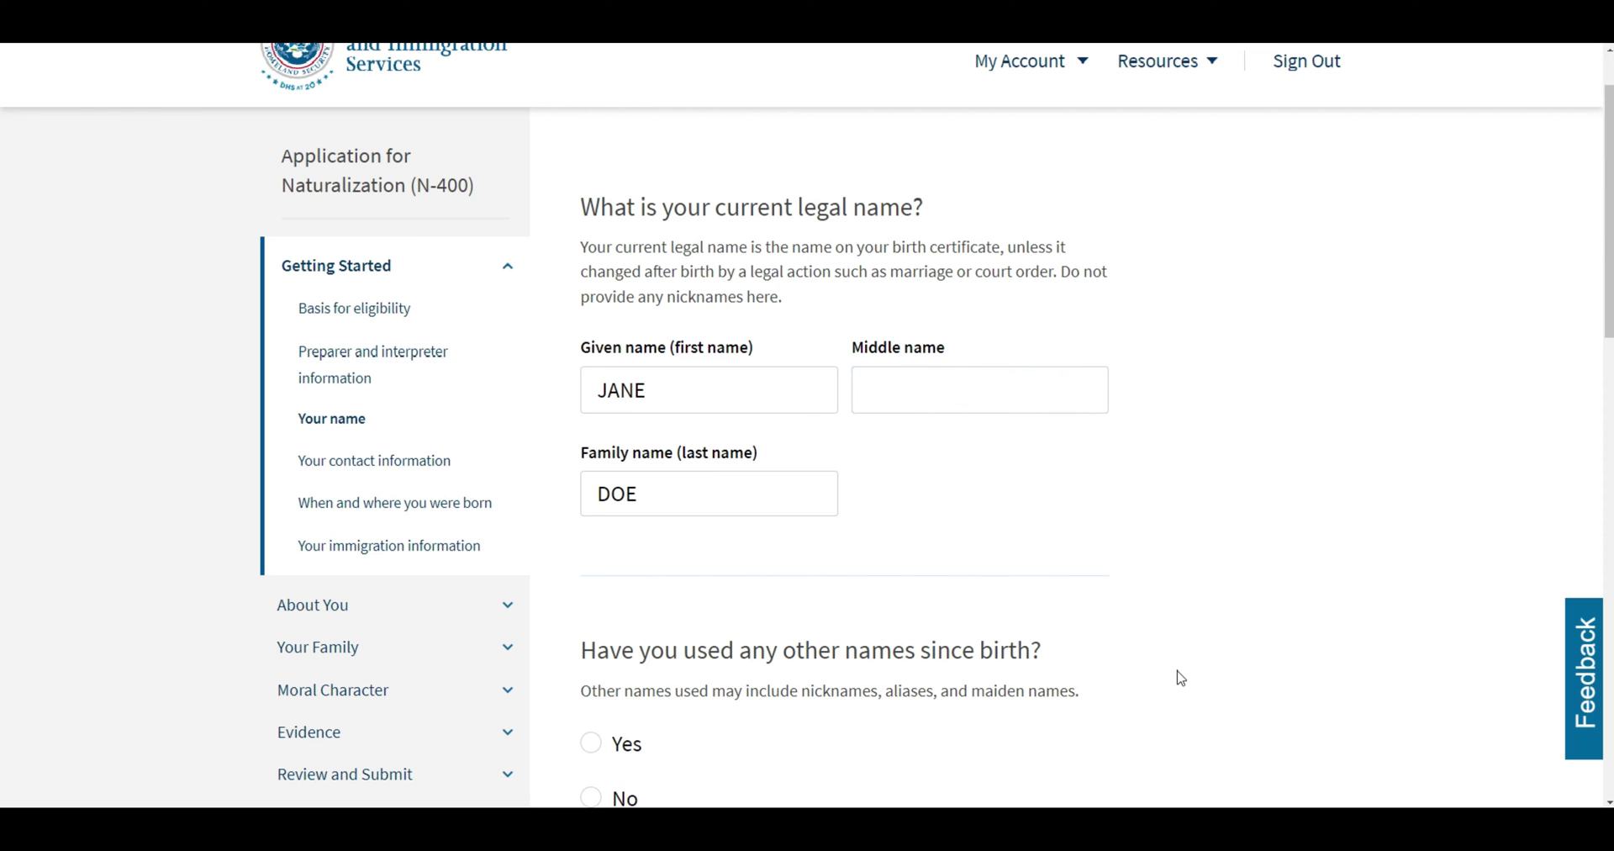
# Try answering Yes to having used other names since birth, and examine the other-name fields and the nicknames note.
pyautogui.scroll(-4, 934, 495)
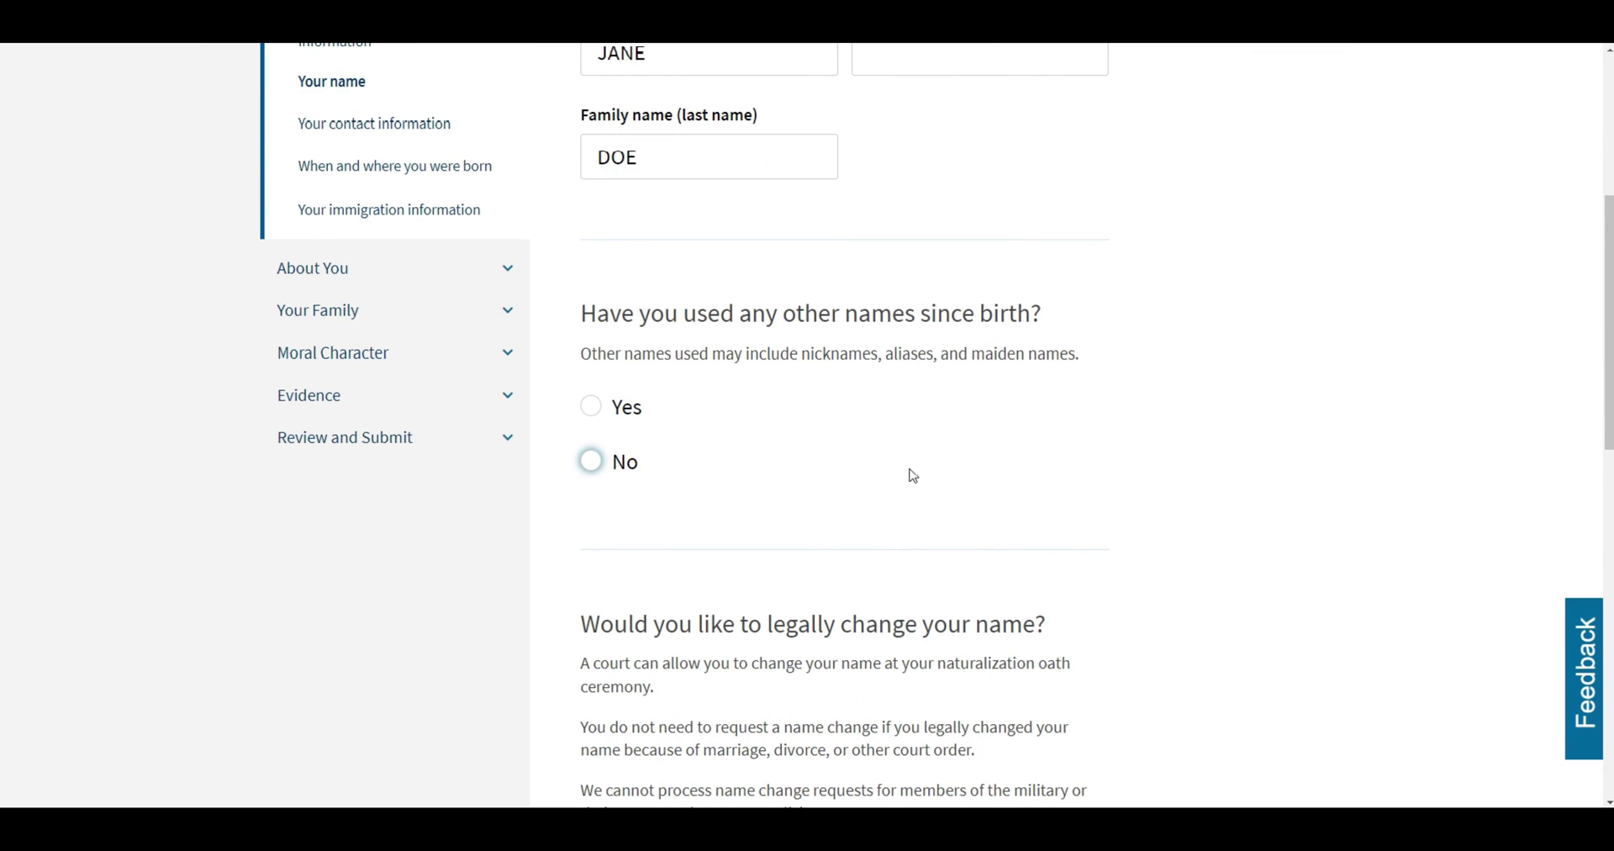
pyautogui.click(598, 410)
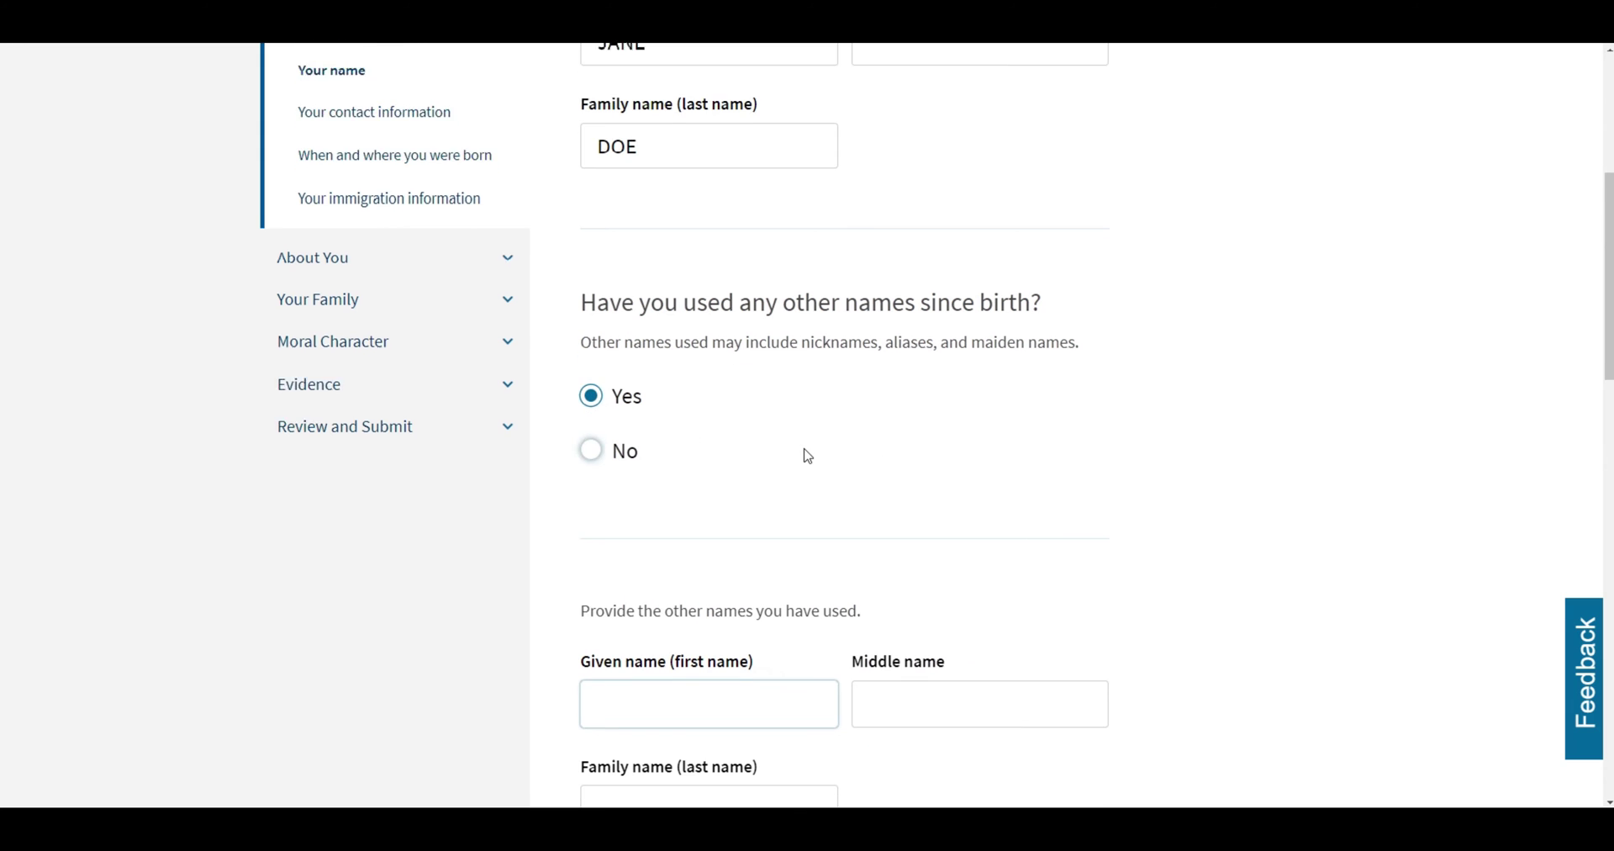
pyautogui.scroll(-3, 916, 356)
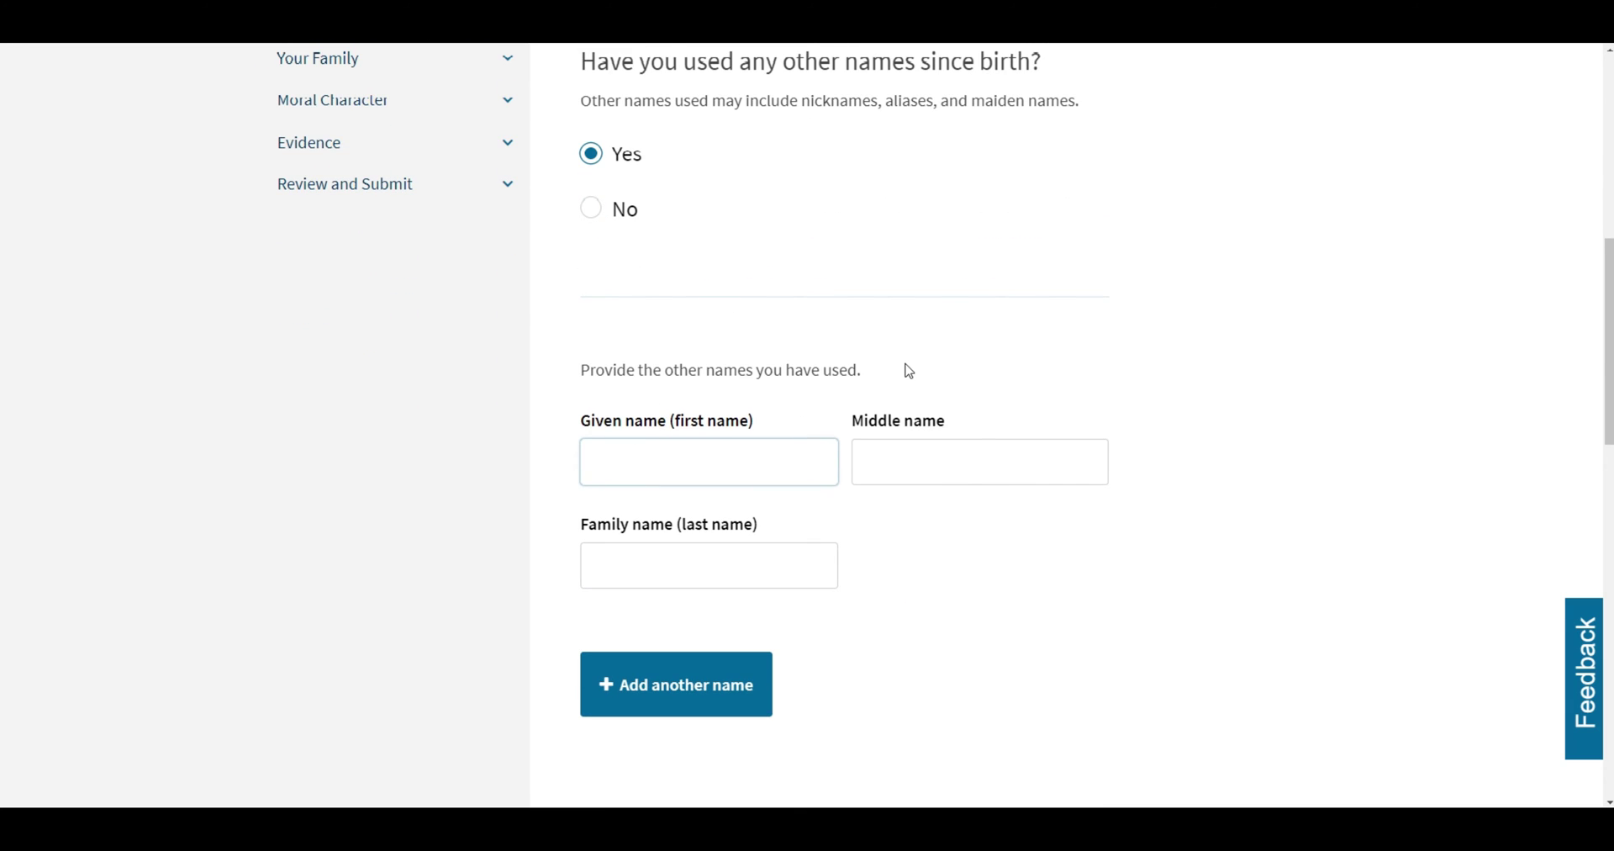
pyautogui.scroll(1, 898, 360)
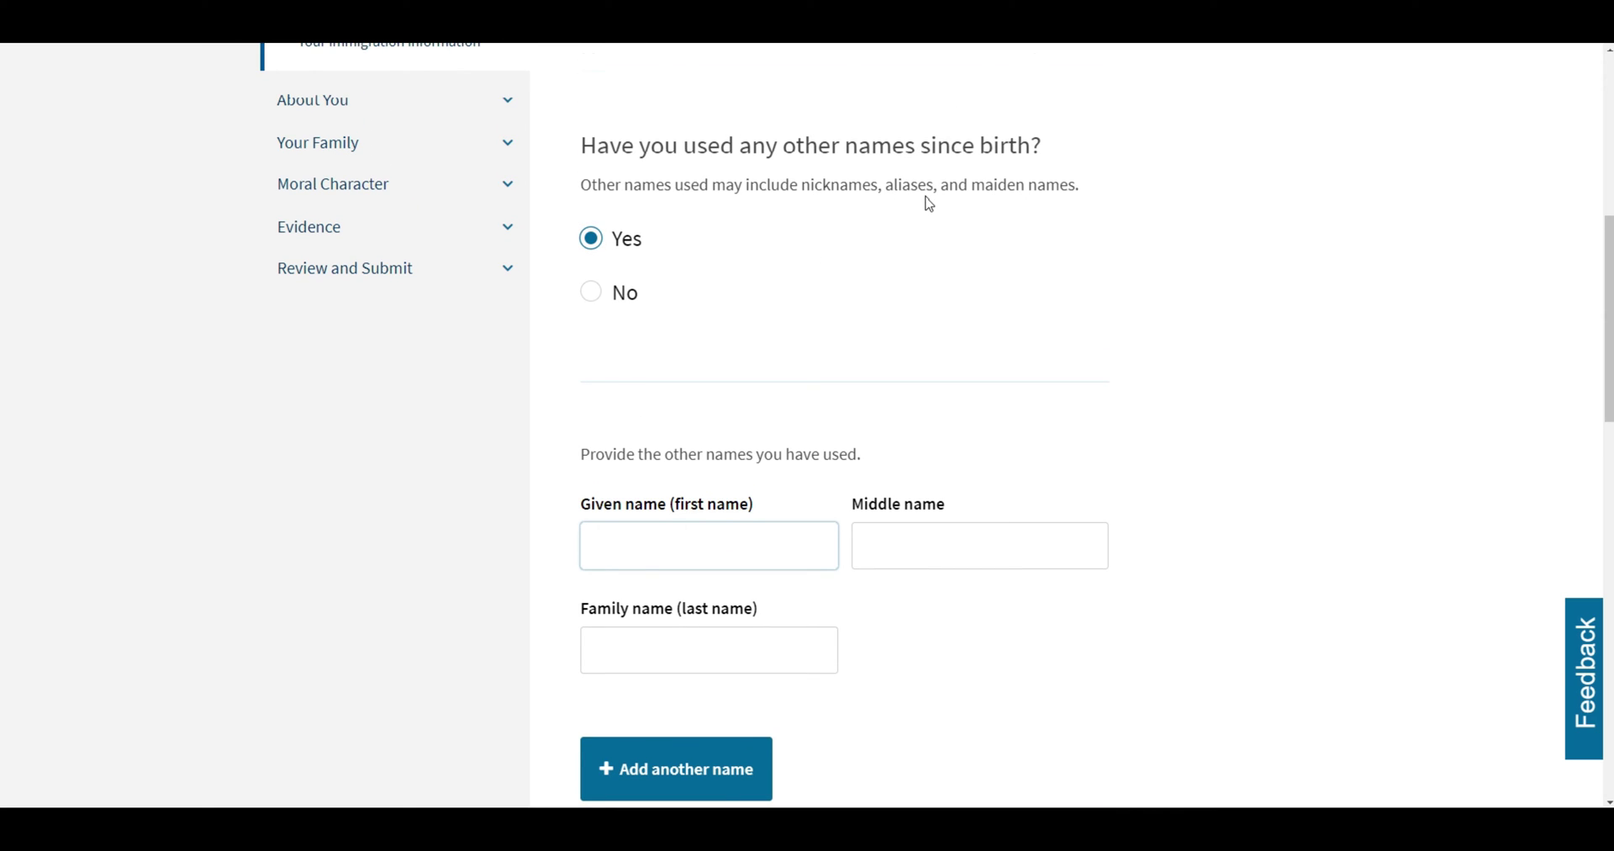
pyautogui.moveTo(800, 186); pyautogui.dragTo(882, 186)
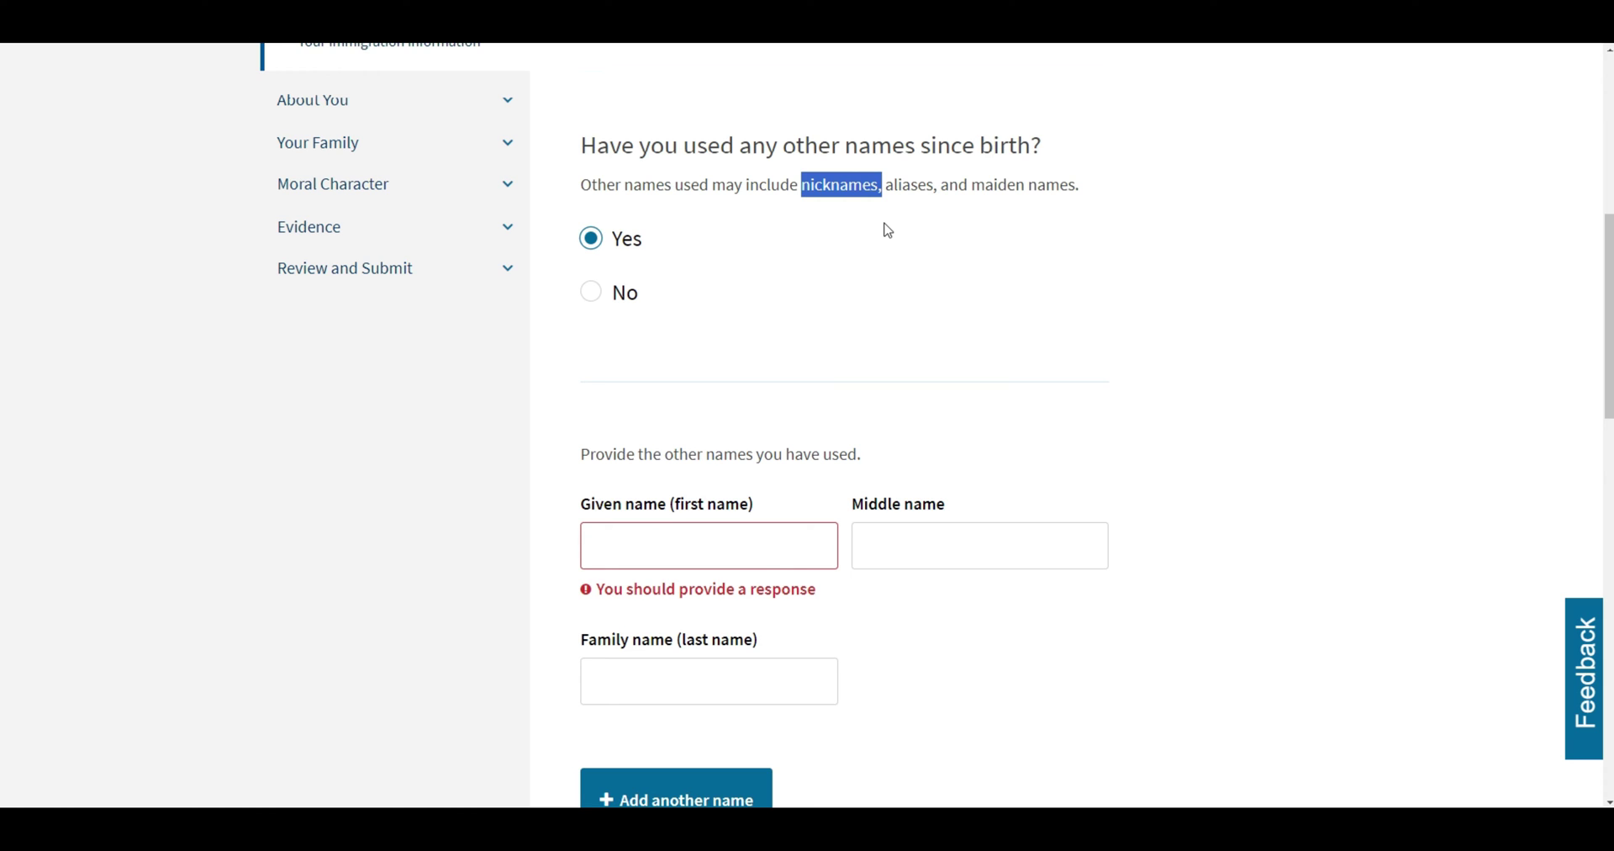
pyautogui.click(888, 230)
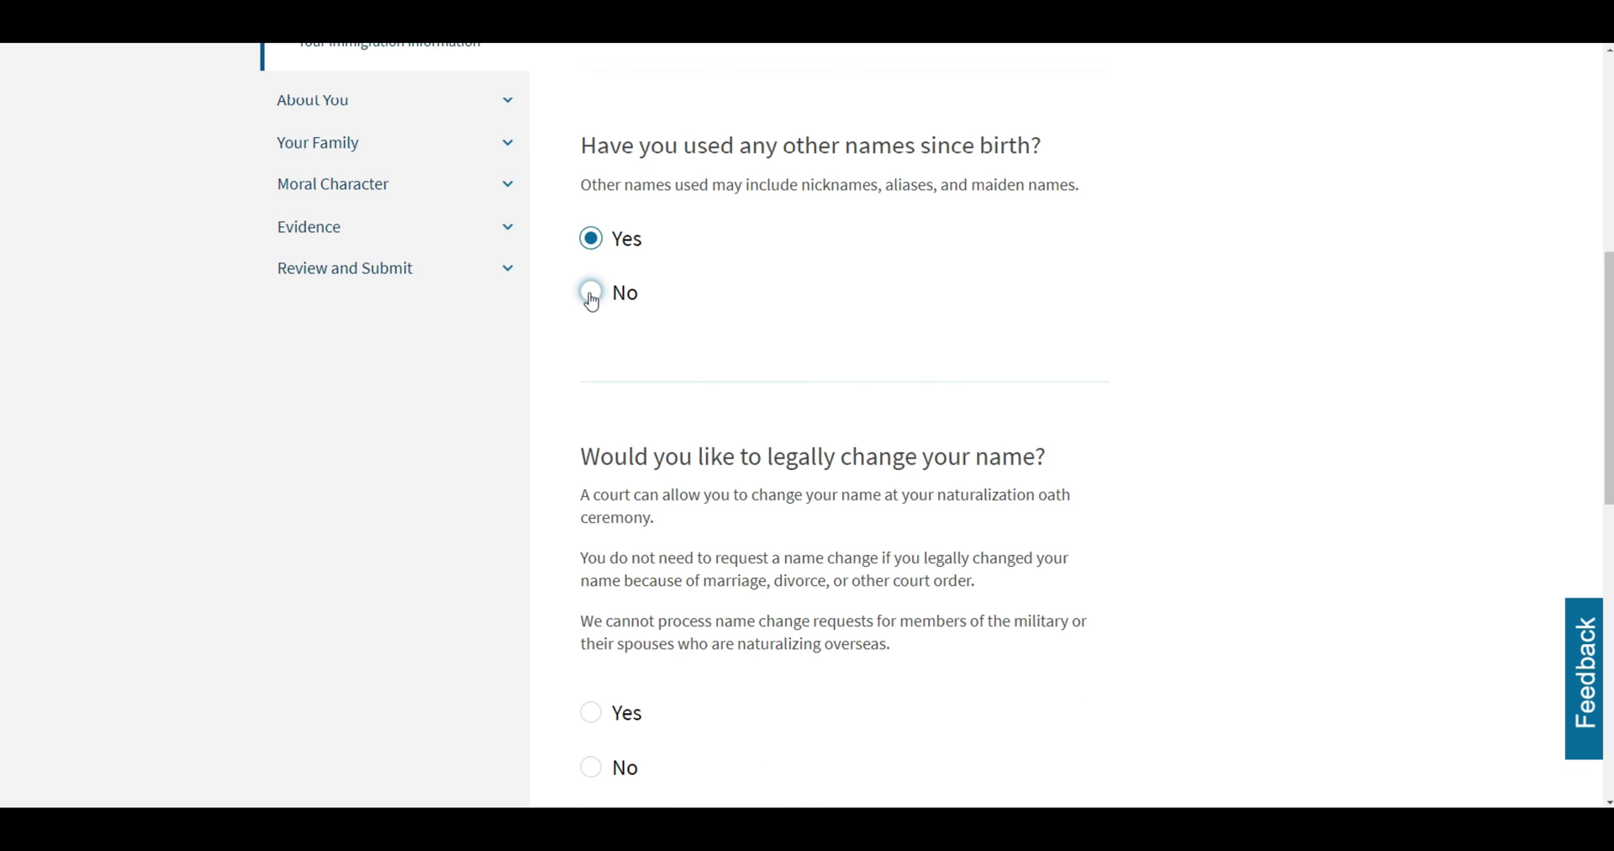
# Answer No to having used any other names since birth and highlight the question about legally changing the name.
pyautogui.click(591, 293)
pyautogui.scroll(-3, 863, 318)
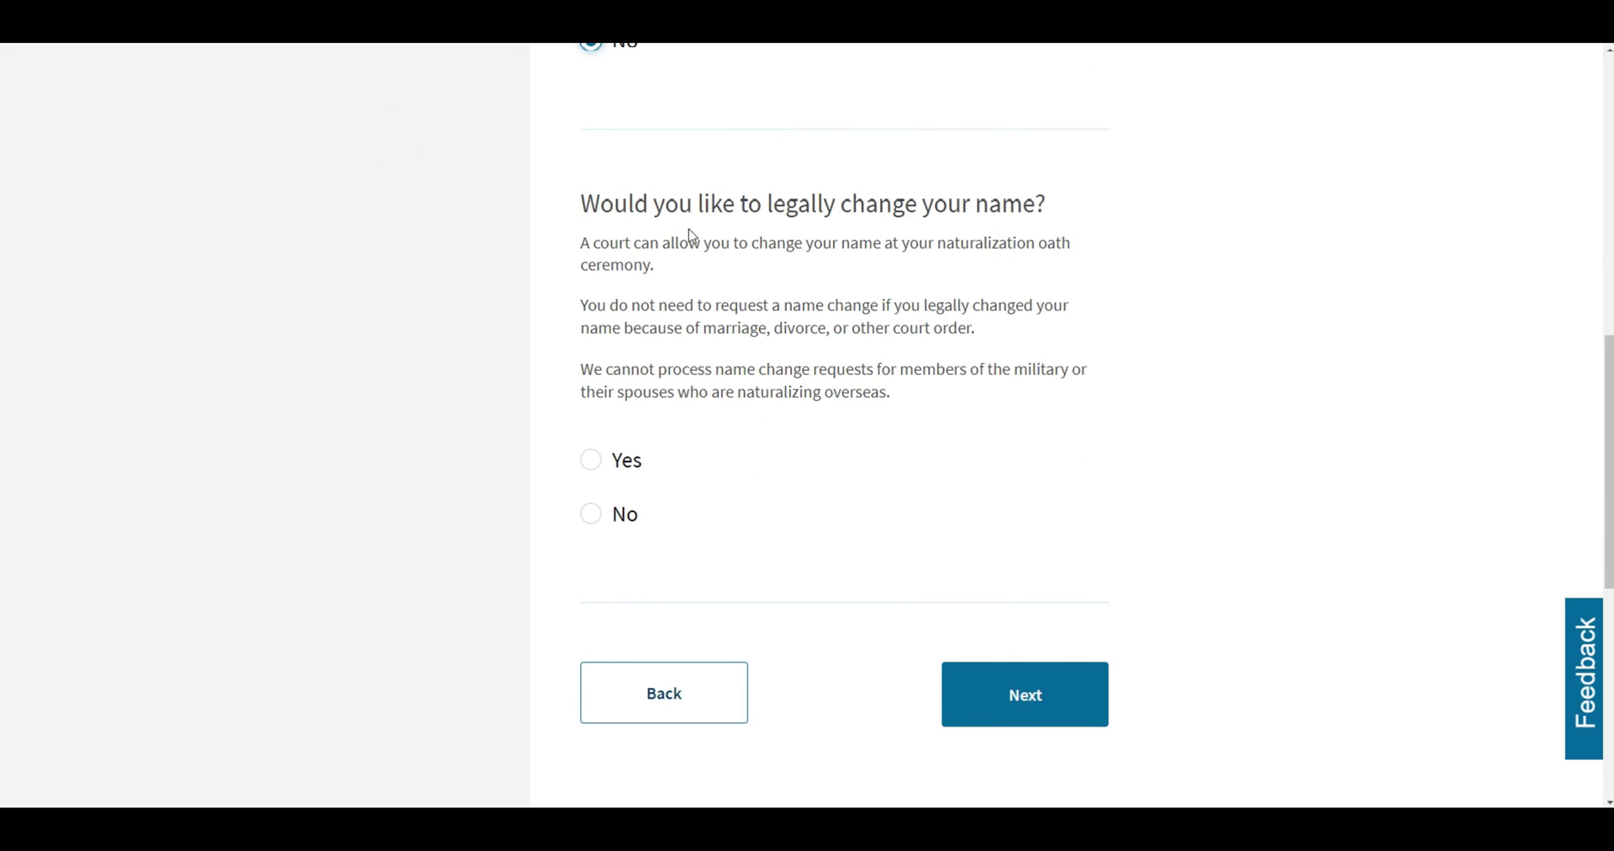
pyautogui.moveTo(580, 206); pyautogui.dragTo(1051, 207)
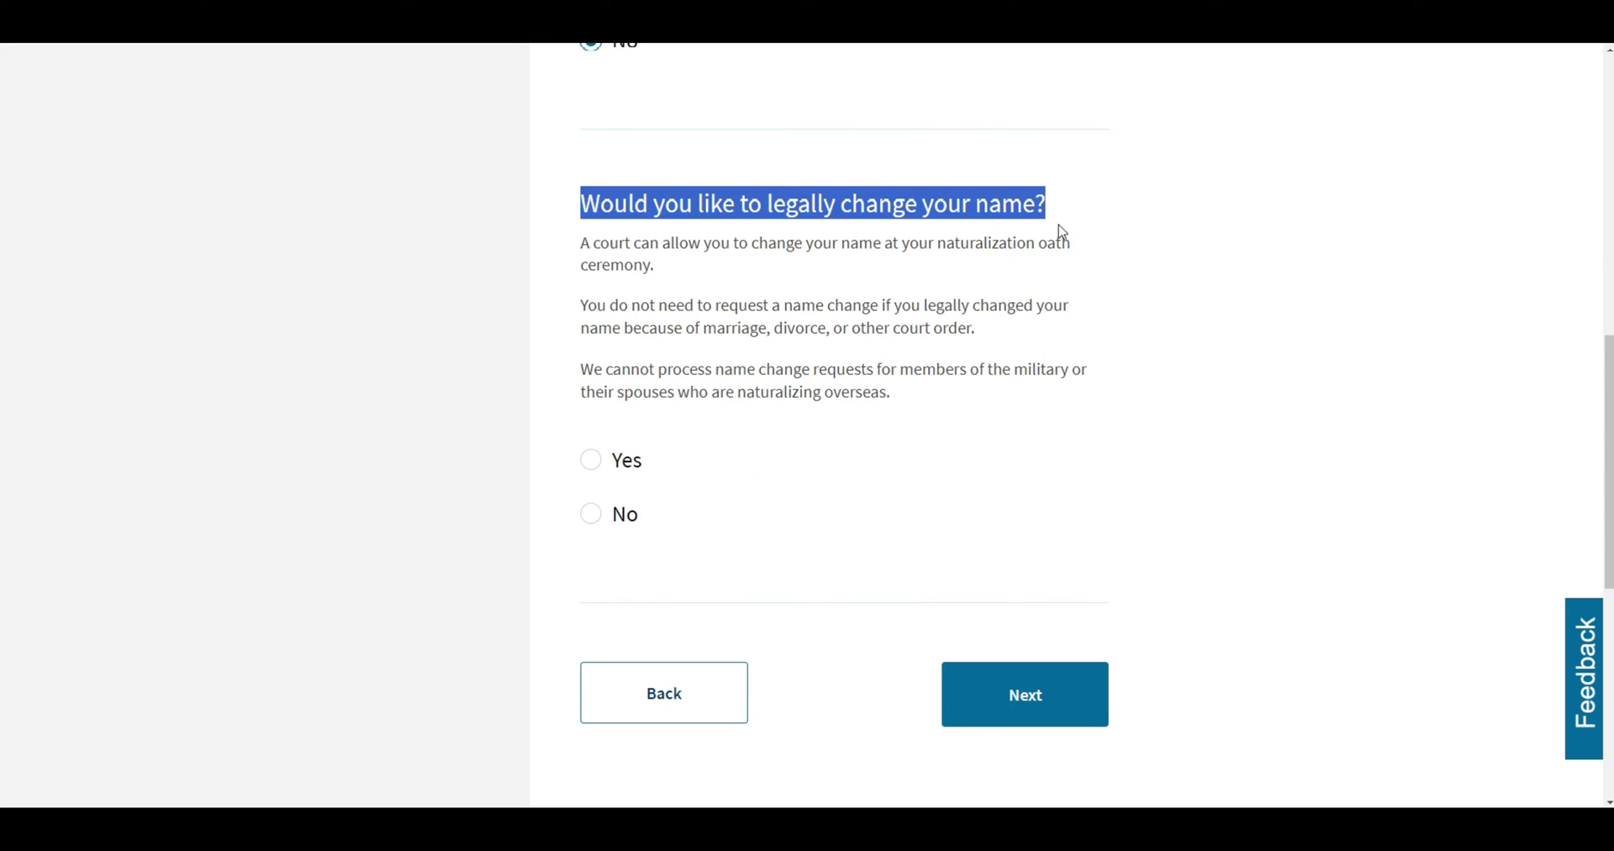
# Request a legal name change with the new given and family names filled in, and continue to the contact information.
pyautogui.click(698, 274)
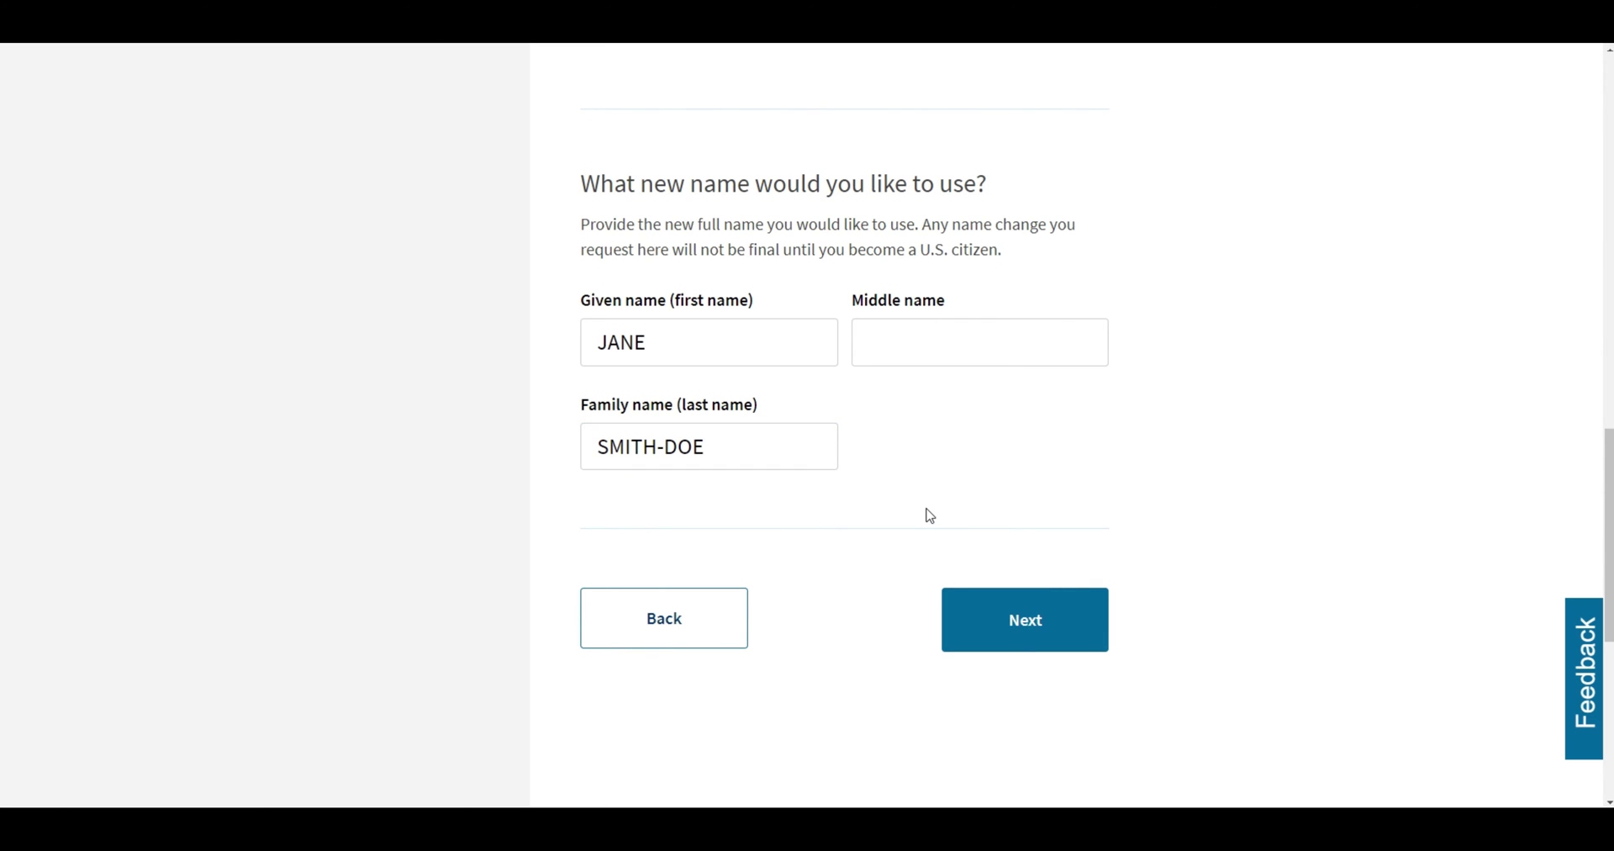
pyautogui.scroll(1, 1219, 482)
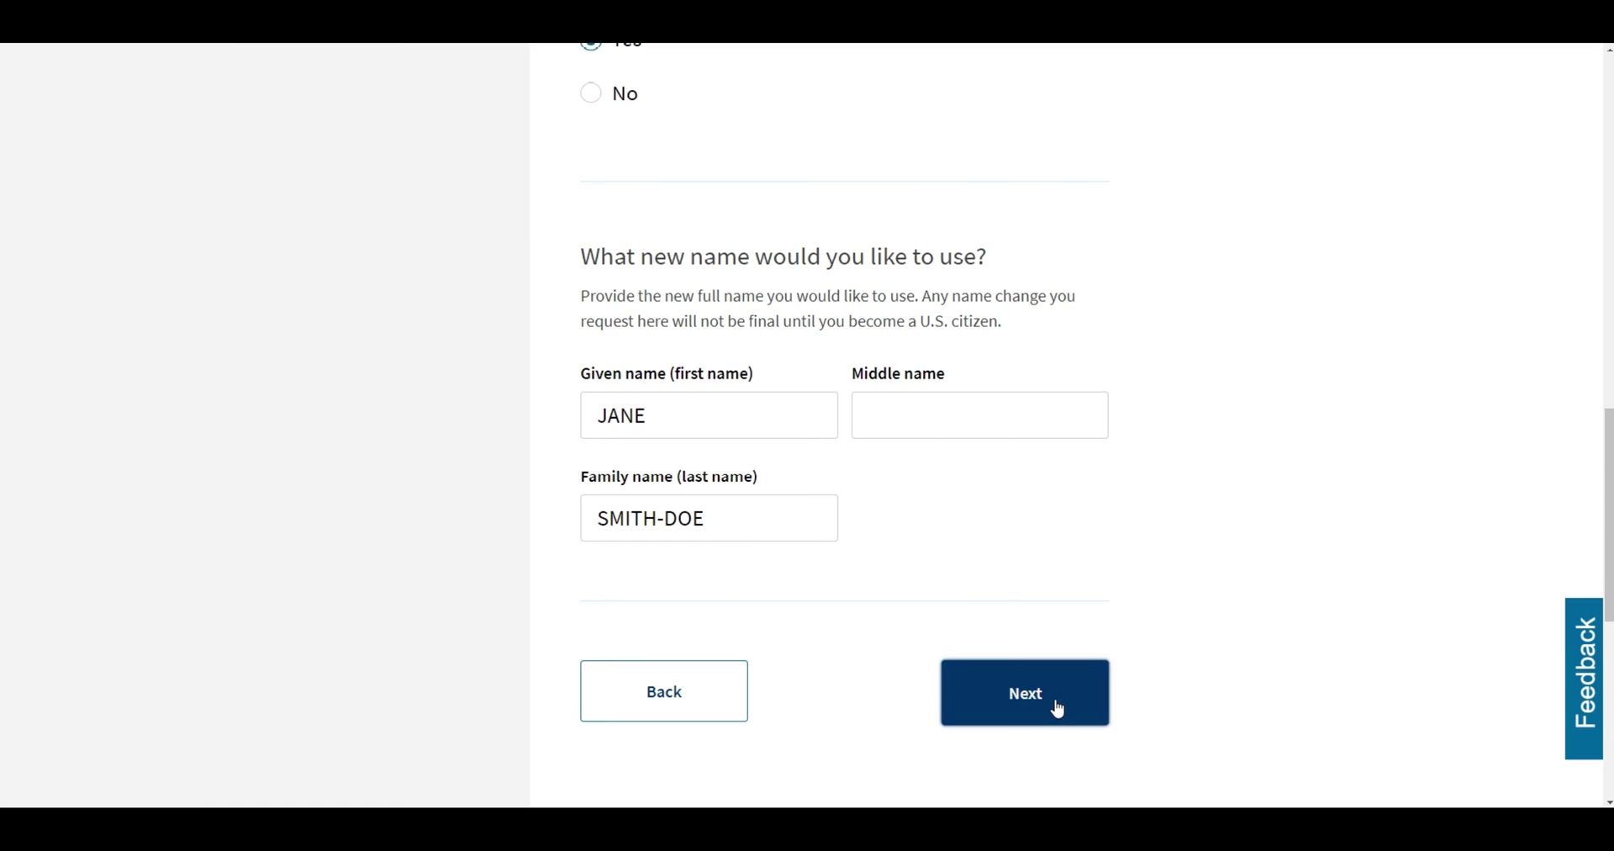
pyautogui.click(1056, 703)
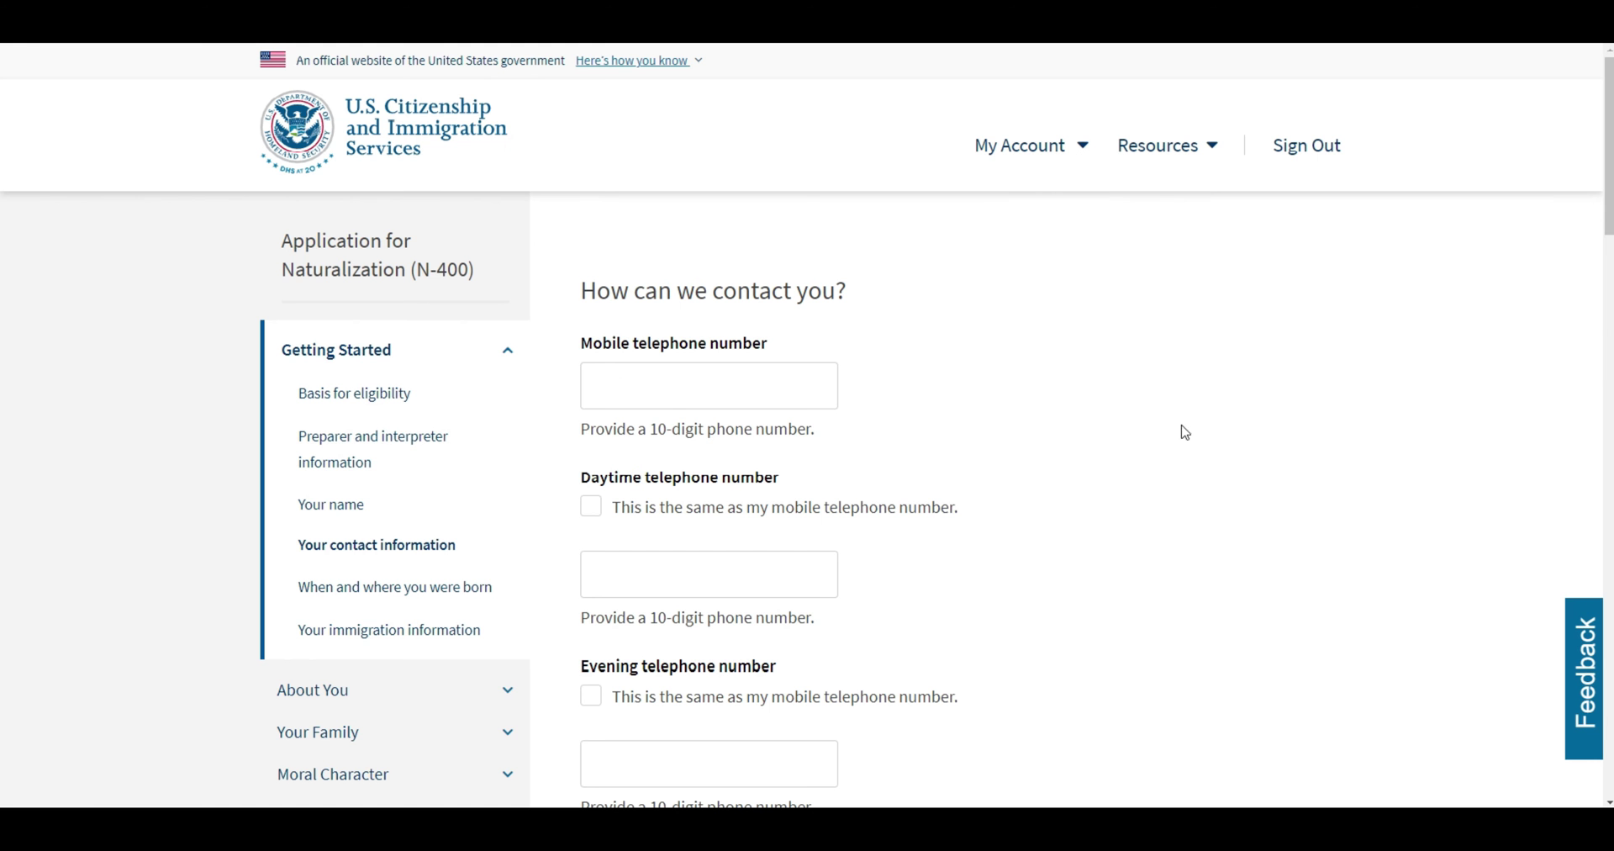
# Enter the applicant's mobile telephone number and mark the daytime telephone number as the same as the mobile one.
pyautogui.click(757, 386)
pyautogui.write('(234) 567-8900')
pyautogui.scroll(-1, 948, 400)
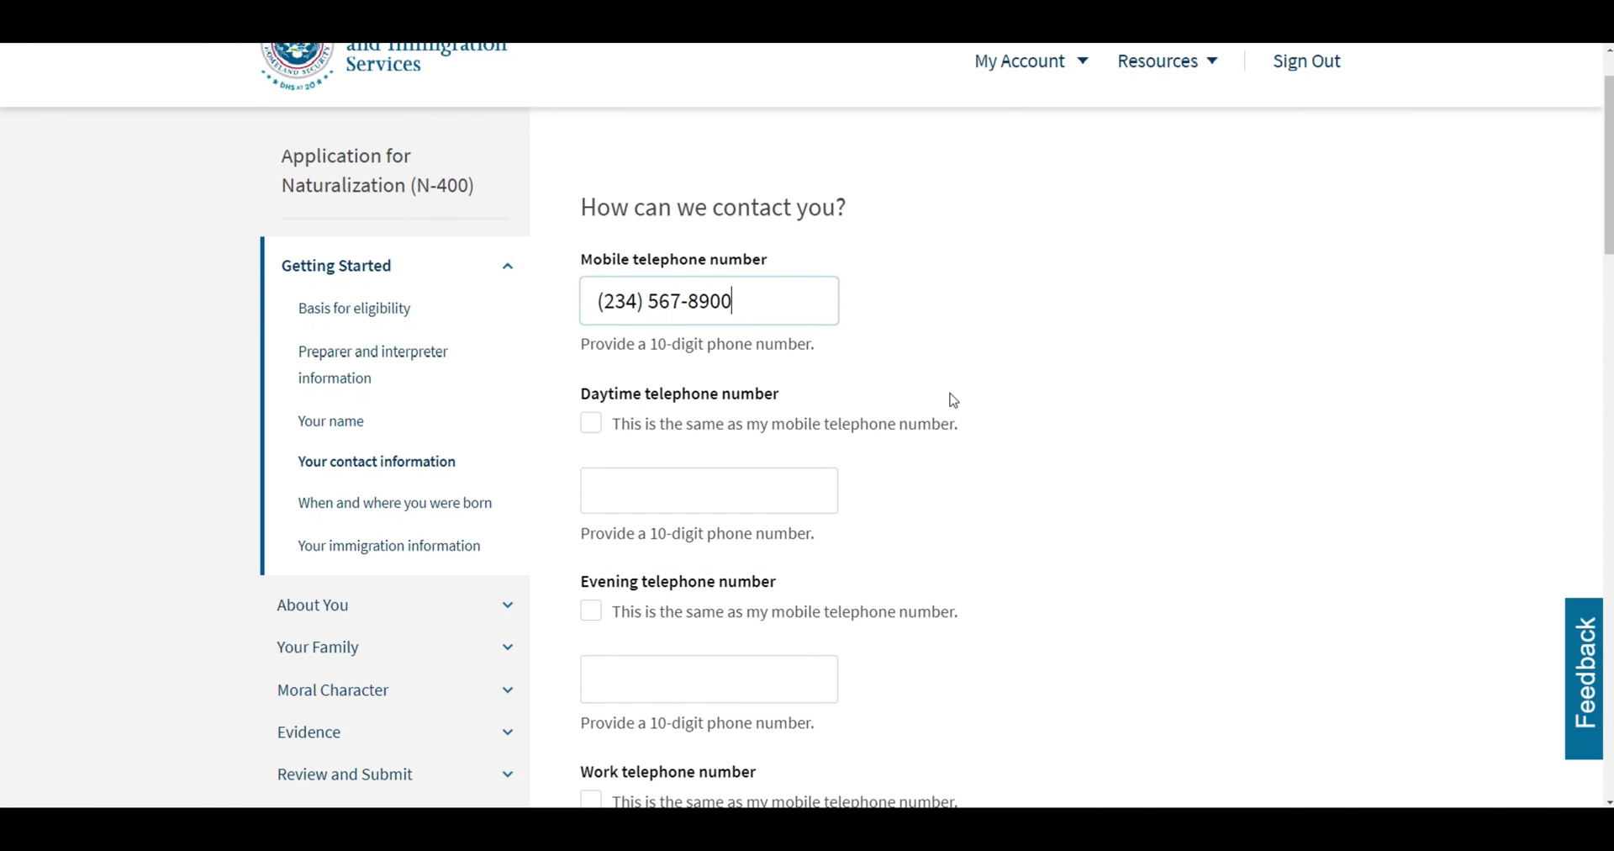
pyautogui.moveTo(582, 394); pyautogui.dragTo(652, 395)
pyautogui.click(592, 425)
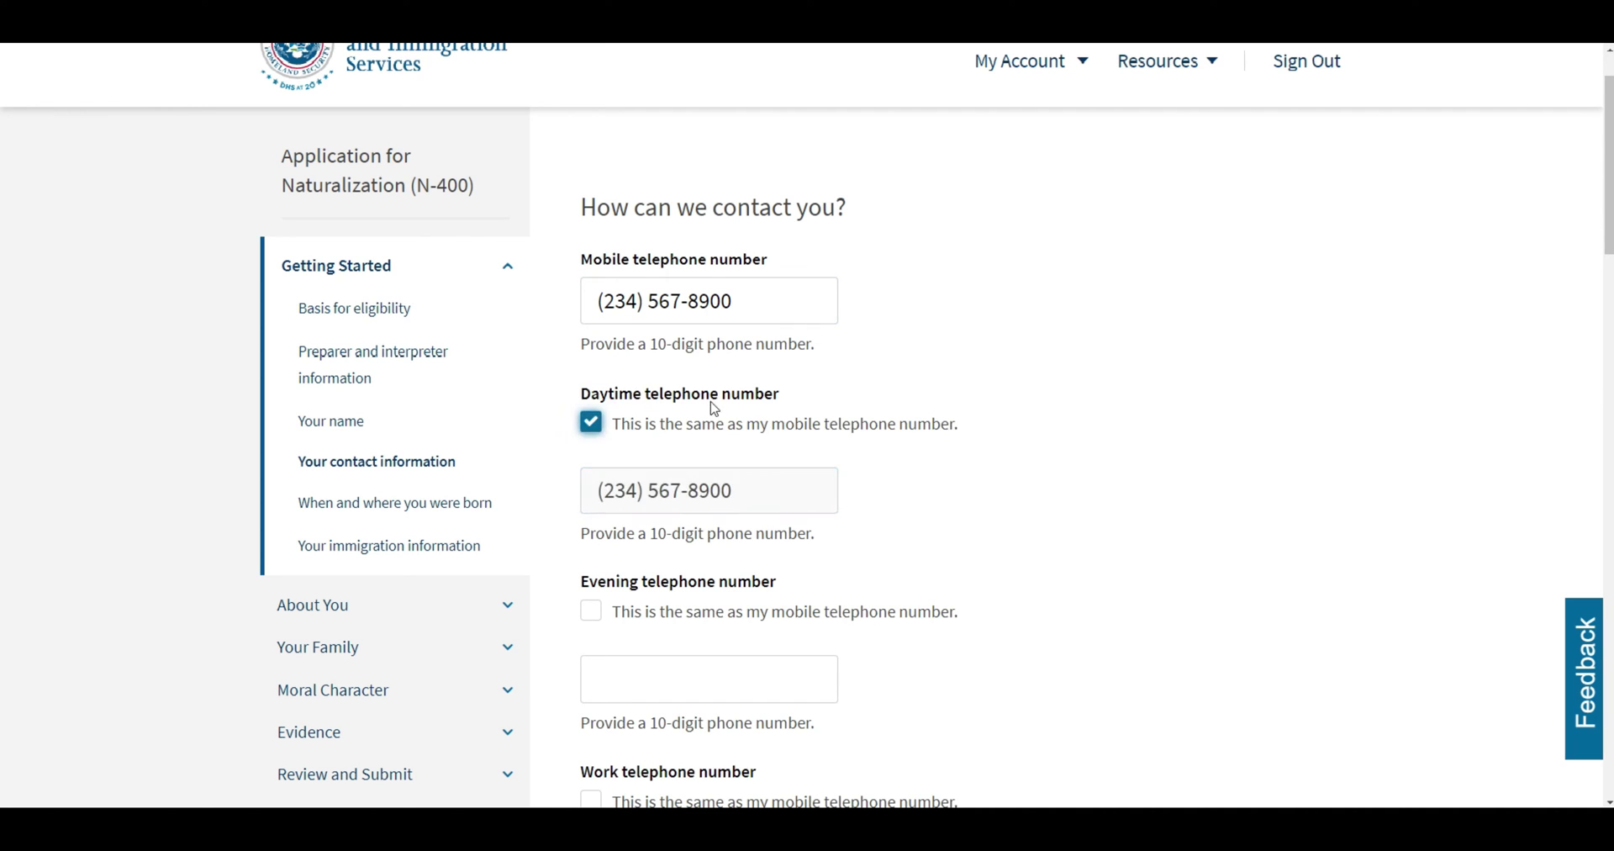
# Mark the evening and work telephone numbers as the same as the mobile telephone number.
pyautogui.scroll(-3, 824, 405)
pyautogui.scroll(1, 826, 406)
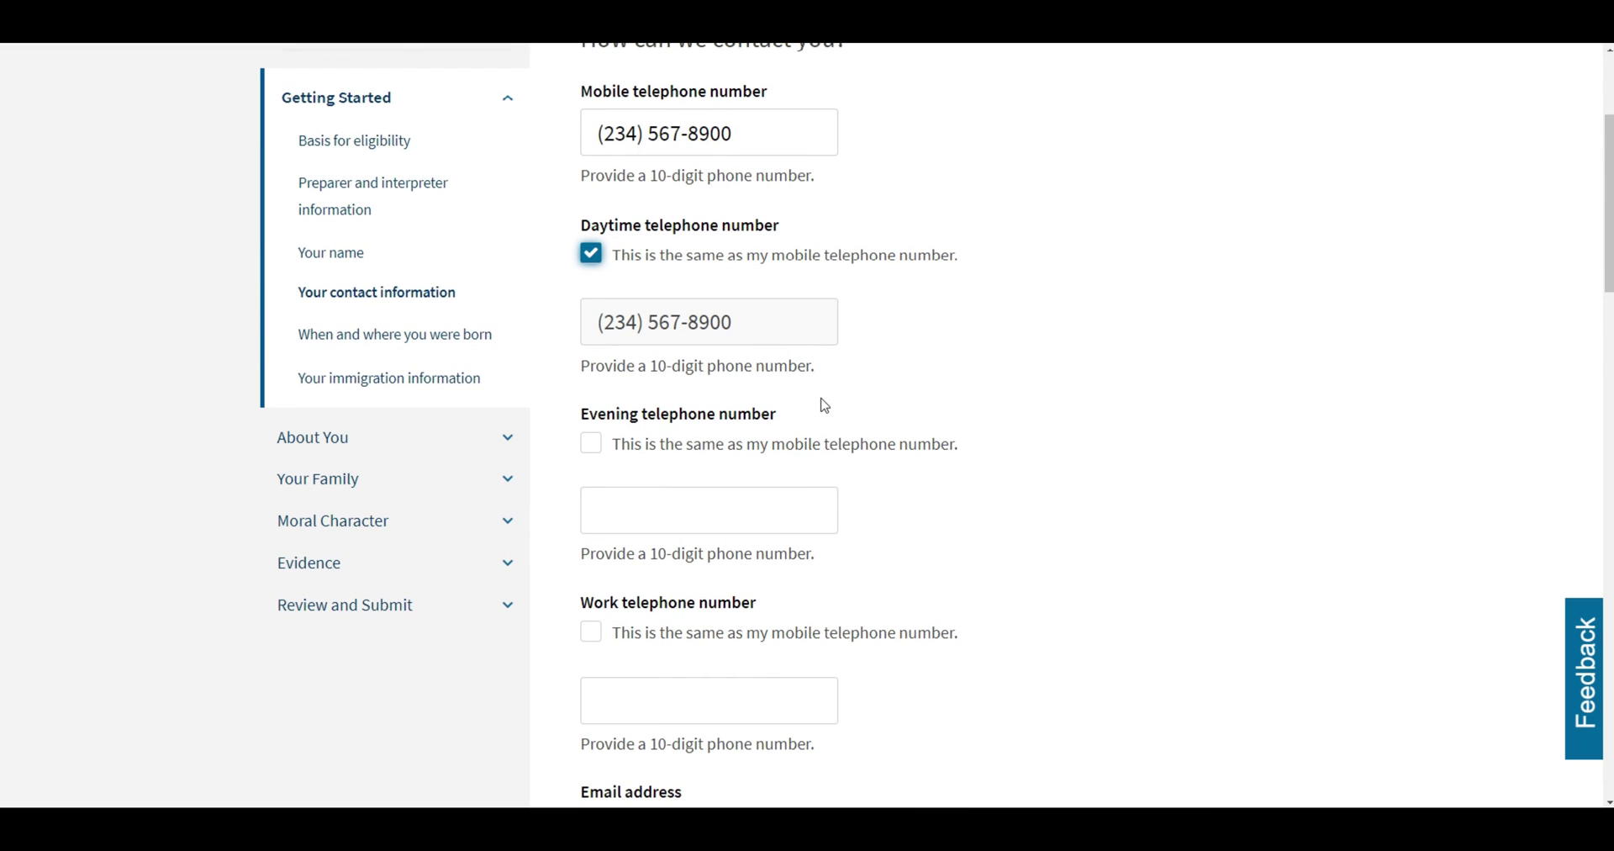
pyautogui.click(591, 443)
pyautogui.scroll(-2, 979, 472)
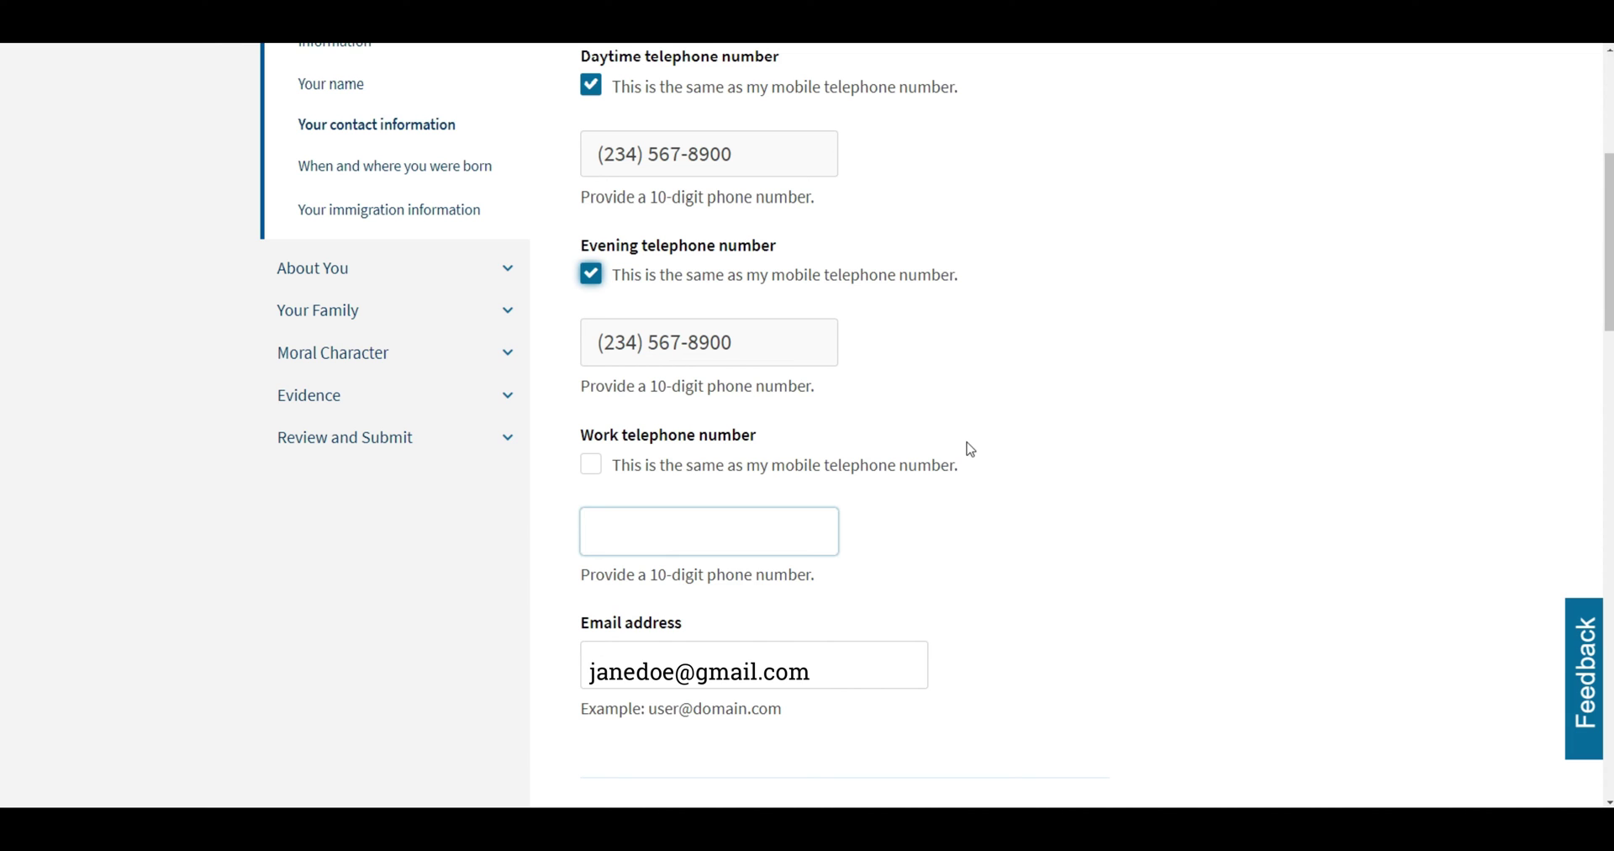
pyautogui.click(591, 465)
pyautogui.scroll(-3, 911, 466)
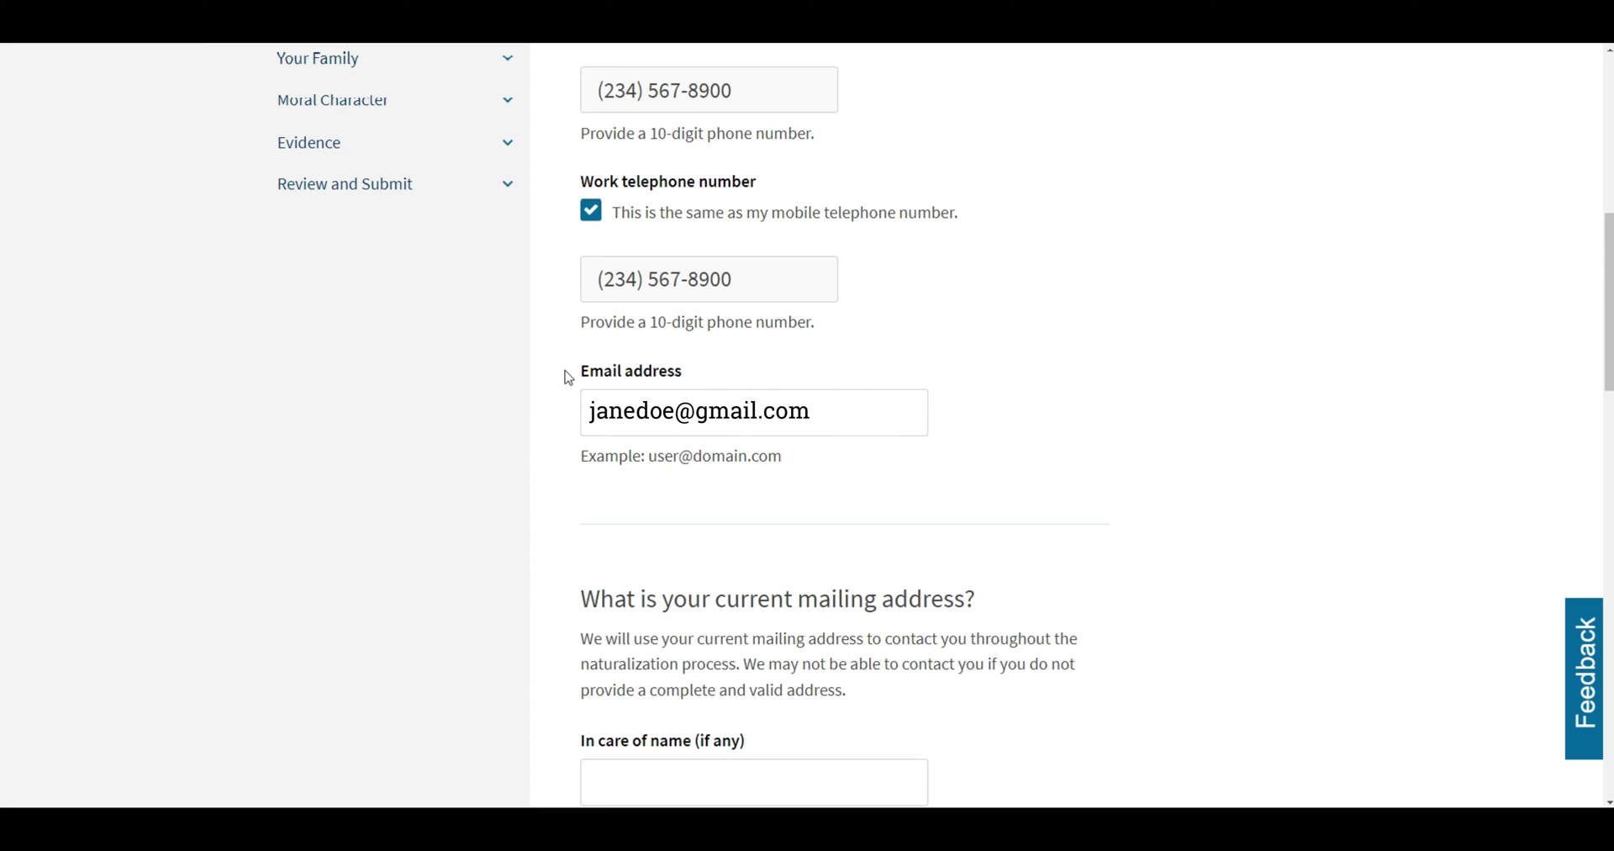
# Examine the email address field, the current mailing address question and the in-care-of name label, highlighting their wording.
pyautogui.moveTo(565, 374); pyautogui.dragTo(728, 375)
pyautogui.click(1214, 371)
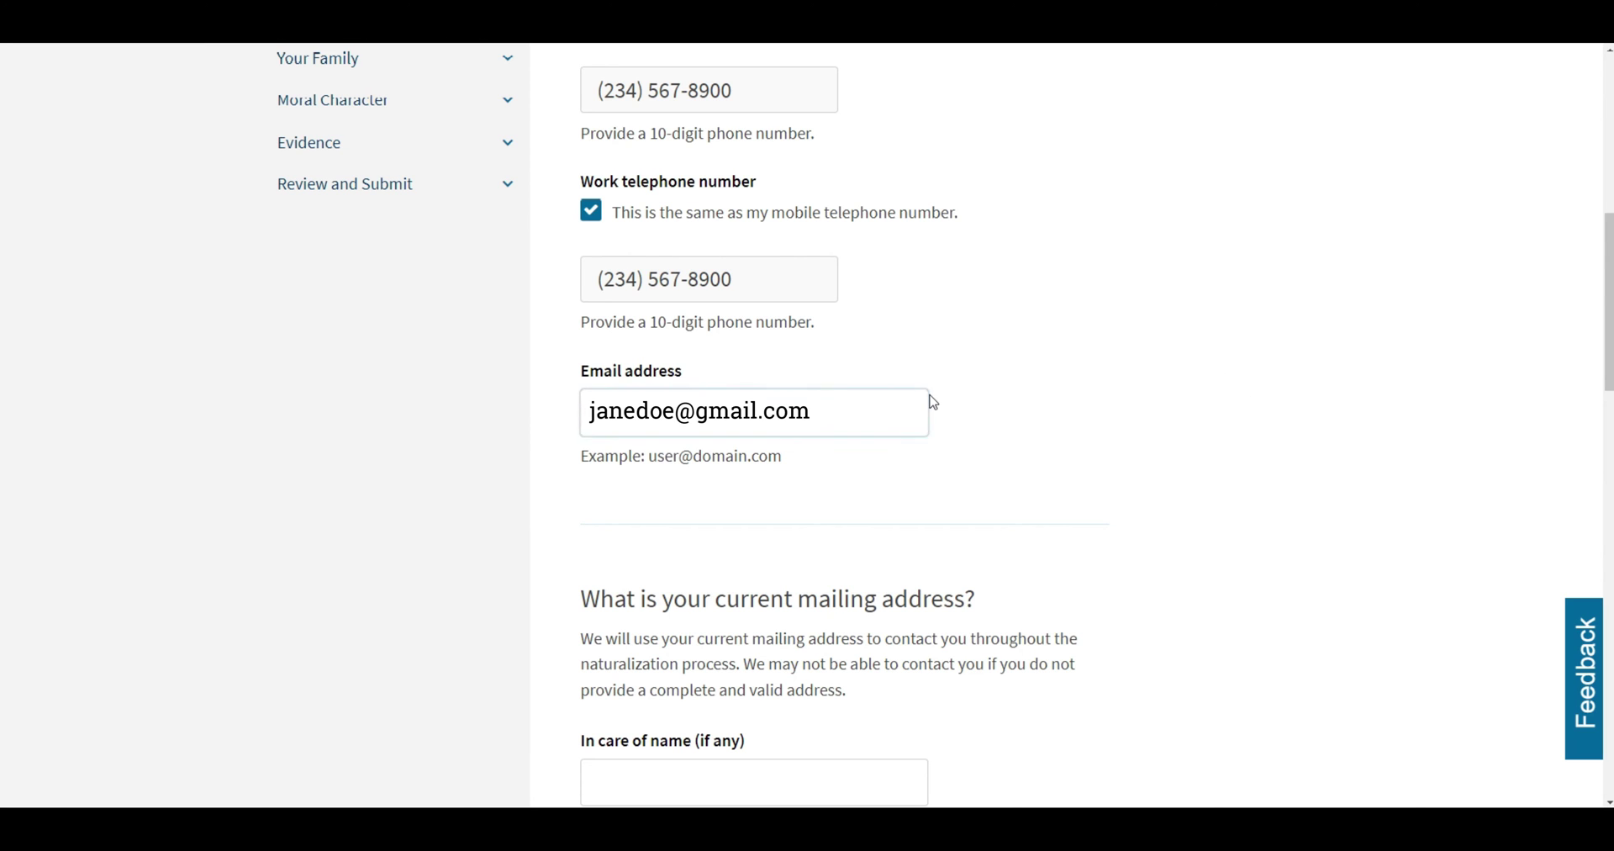
pyautogui.scroll(-6, 587, 247)
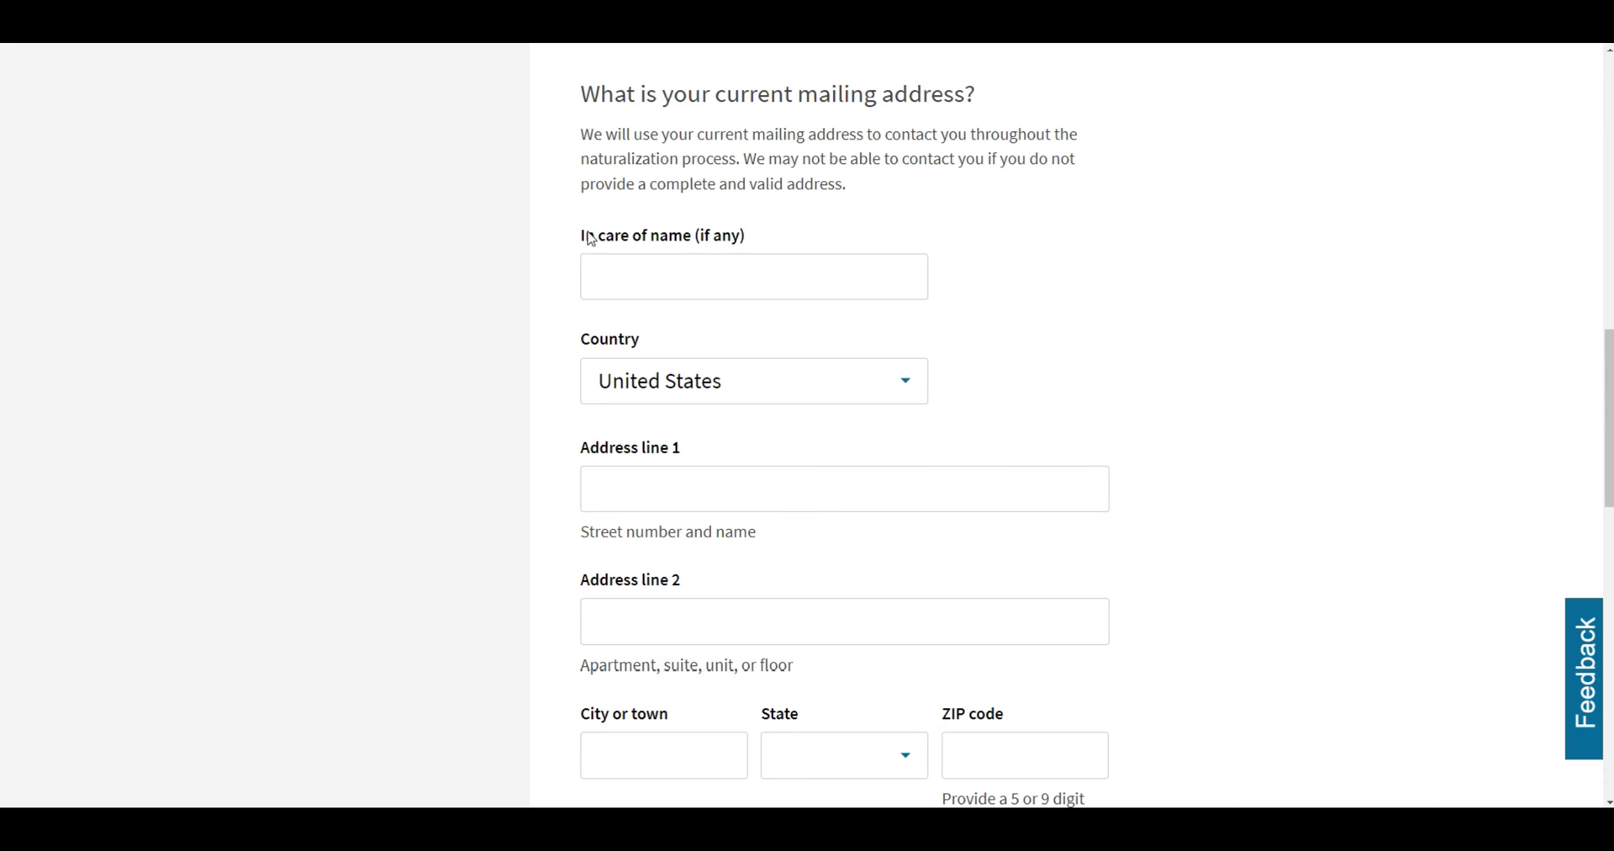
pyautogui.moveTo(580, 237); pyautogui.dragTo(768, 247)
pyautogui.click(764, 242)
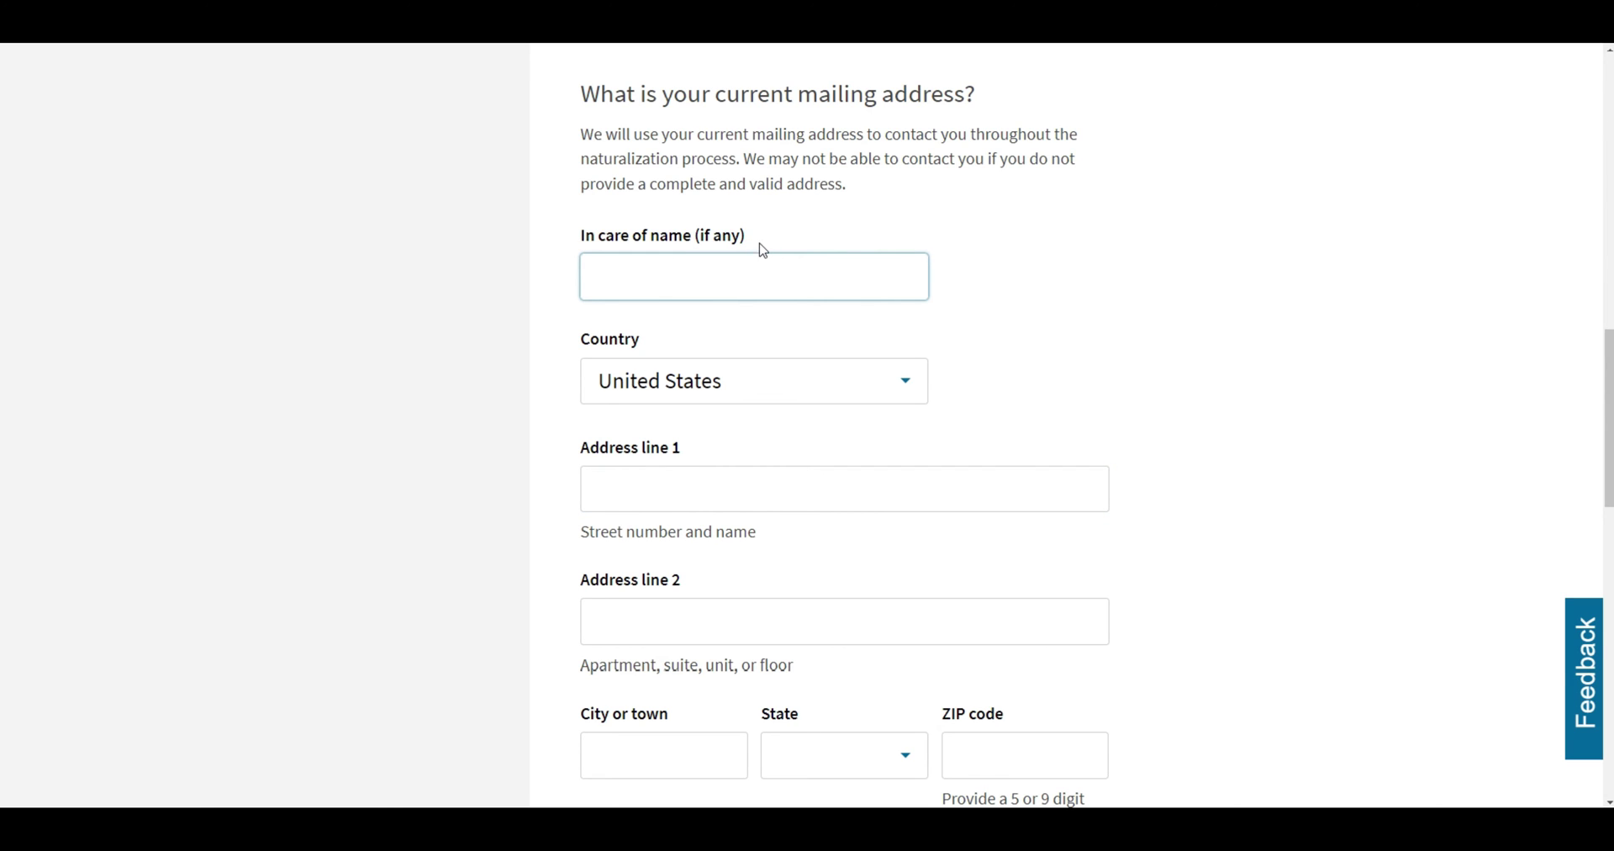
pyautogui.moveTo(800, 104); pyautogui.dragTo(972, 99)
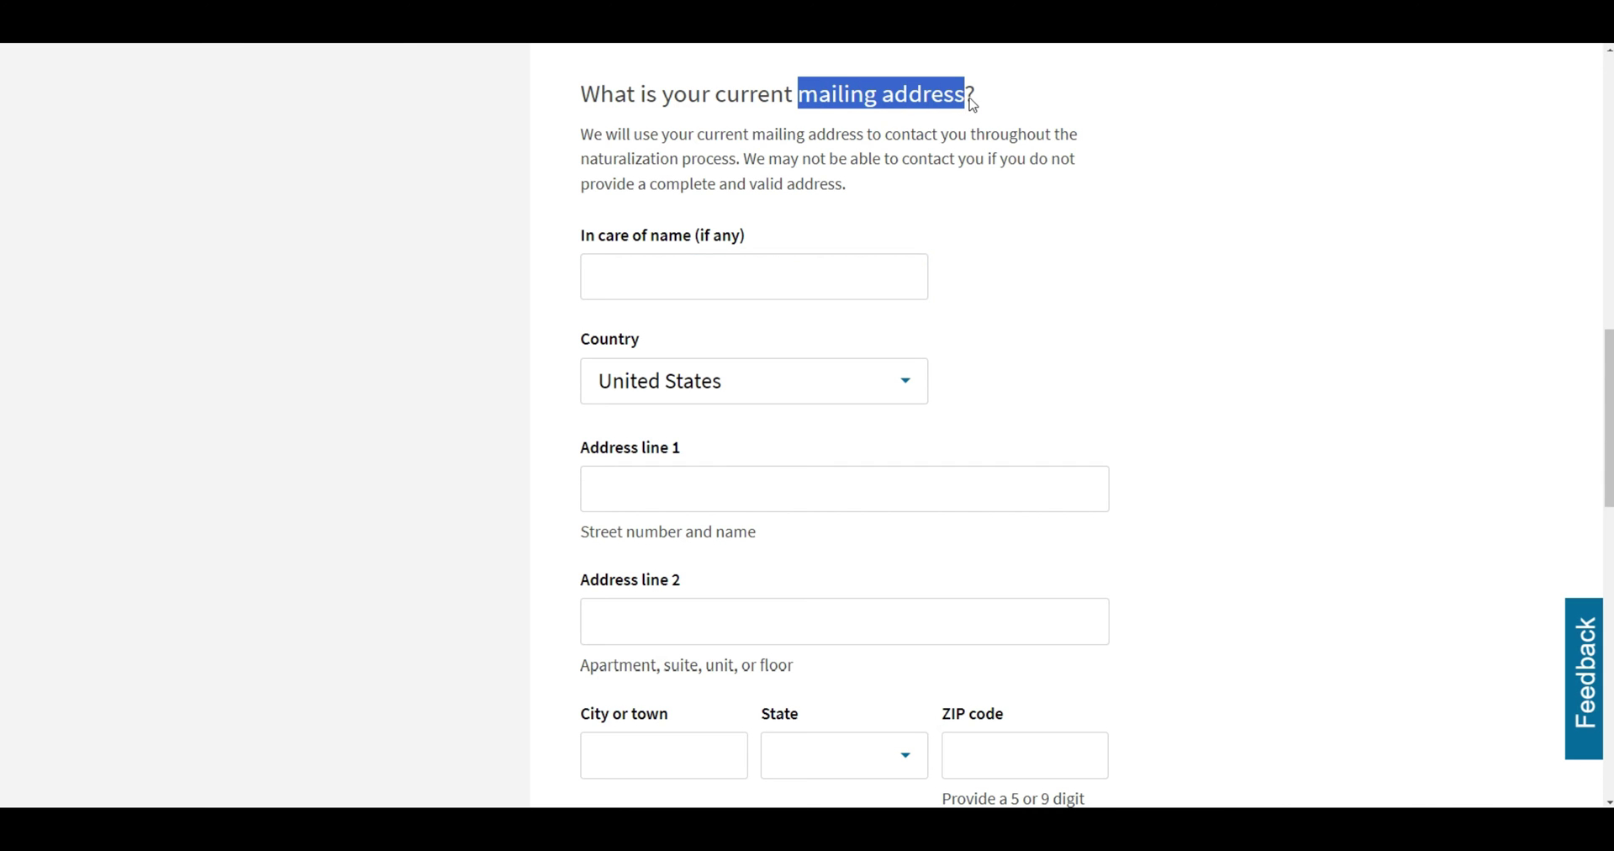
pyautogui.click(1019, 278)
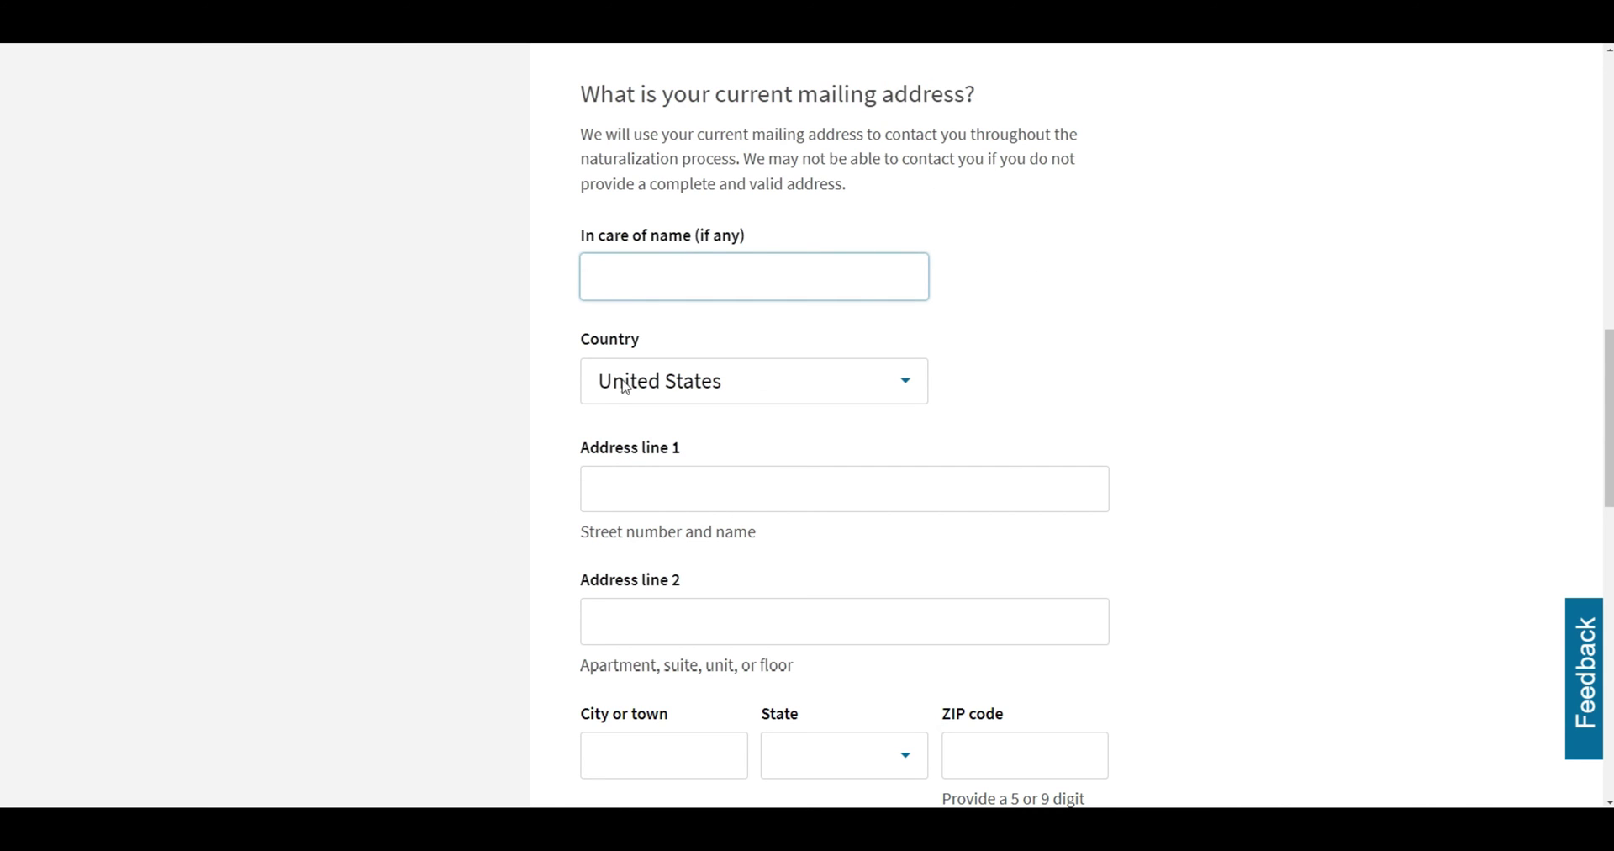
pyautogui.moveTo(580, 238); pyautogui.dragTo(746, 238)
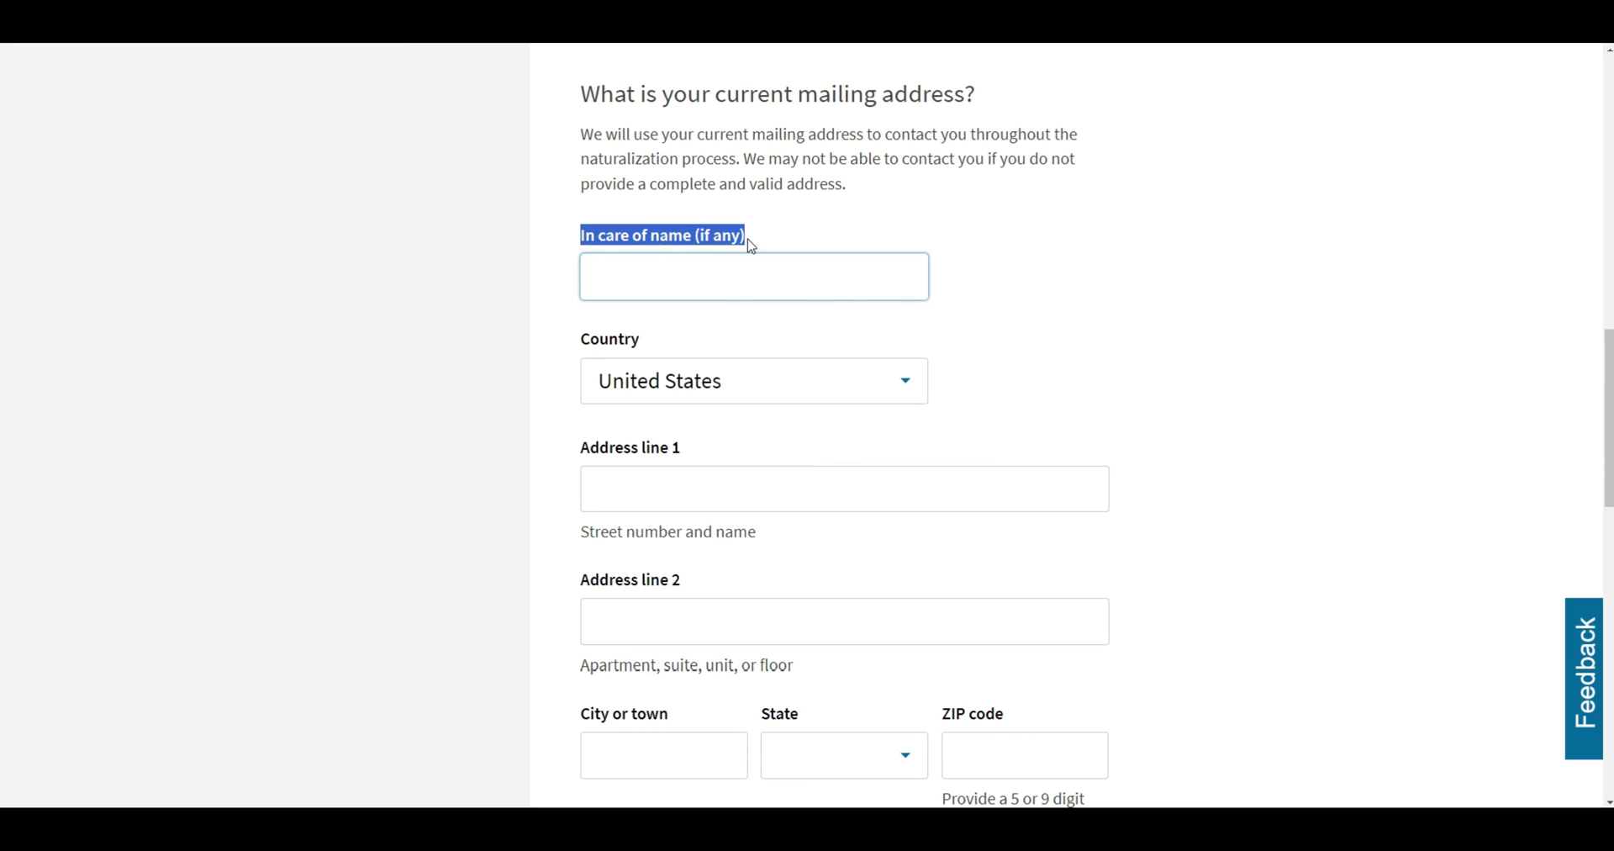
pyautogui.click(769, 242)
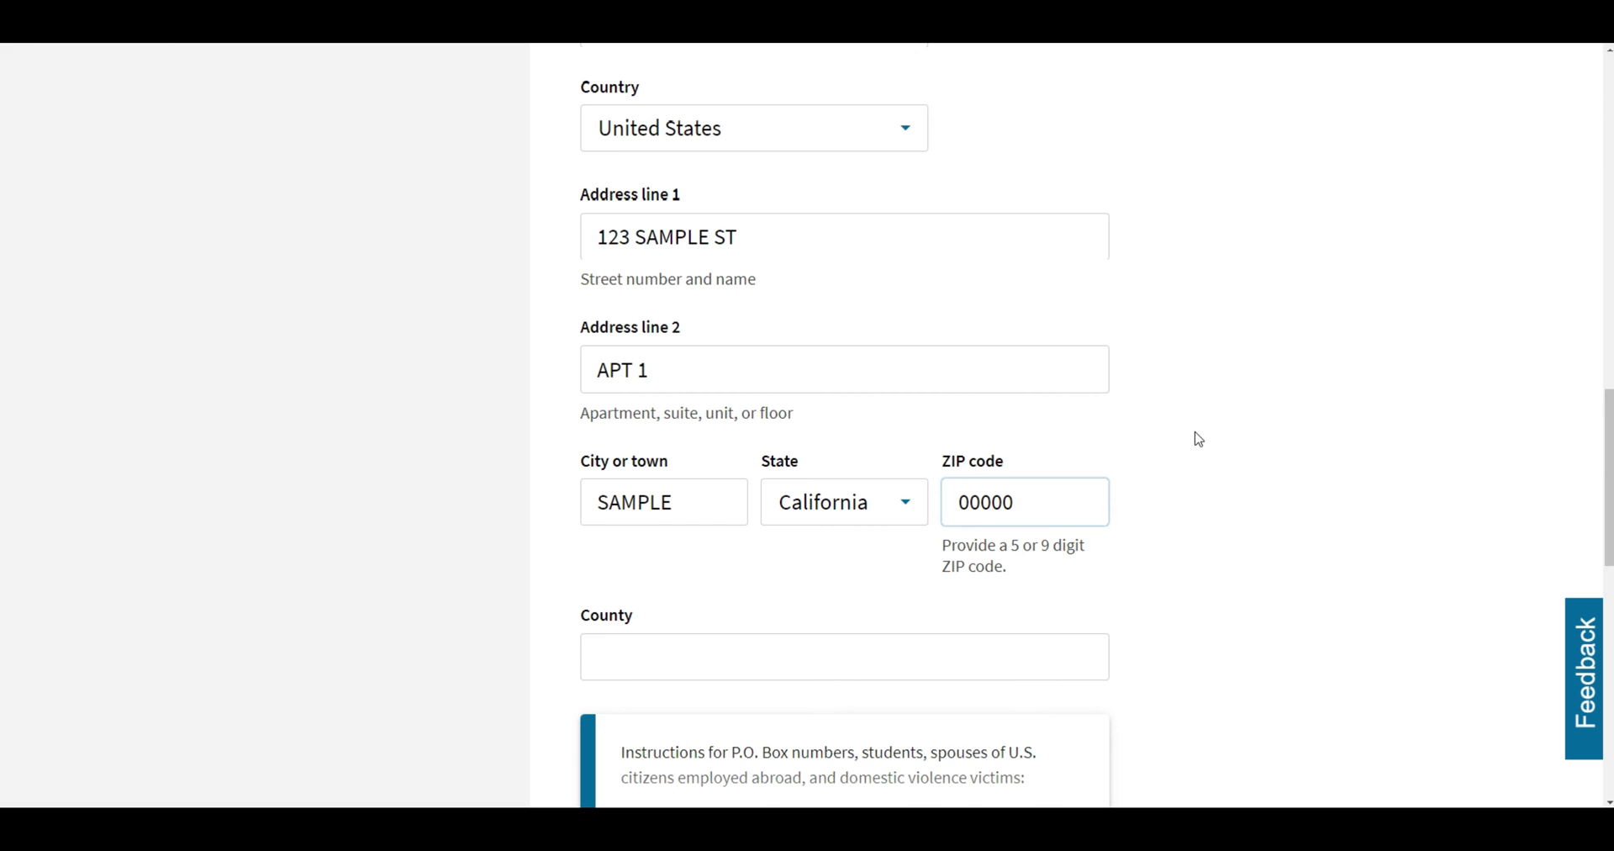
# Check the filled-in mailing address and complete it by entering the applicant's county.
pyautogui.click(1199, 438)
pyautogui.scroll(-4, 1198, 439)
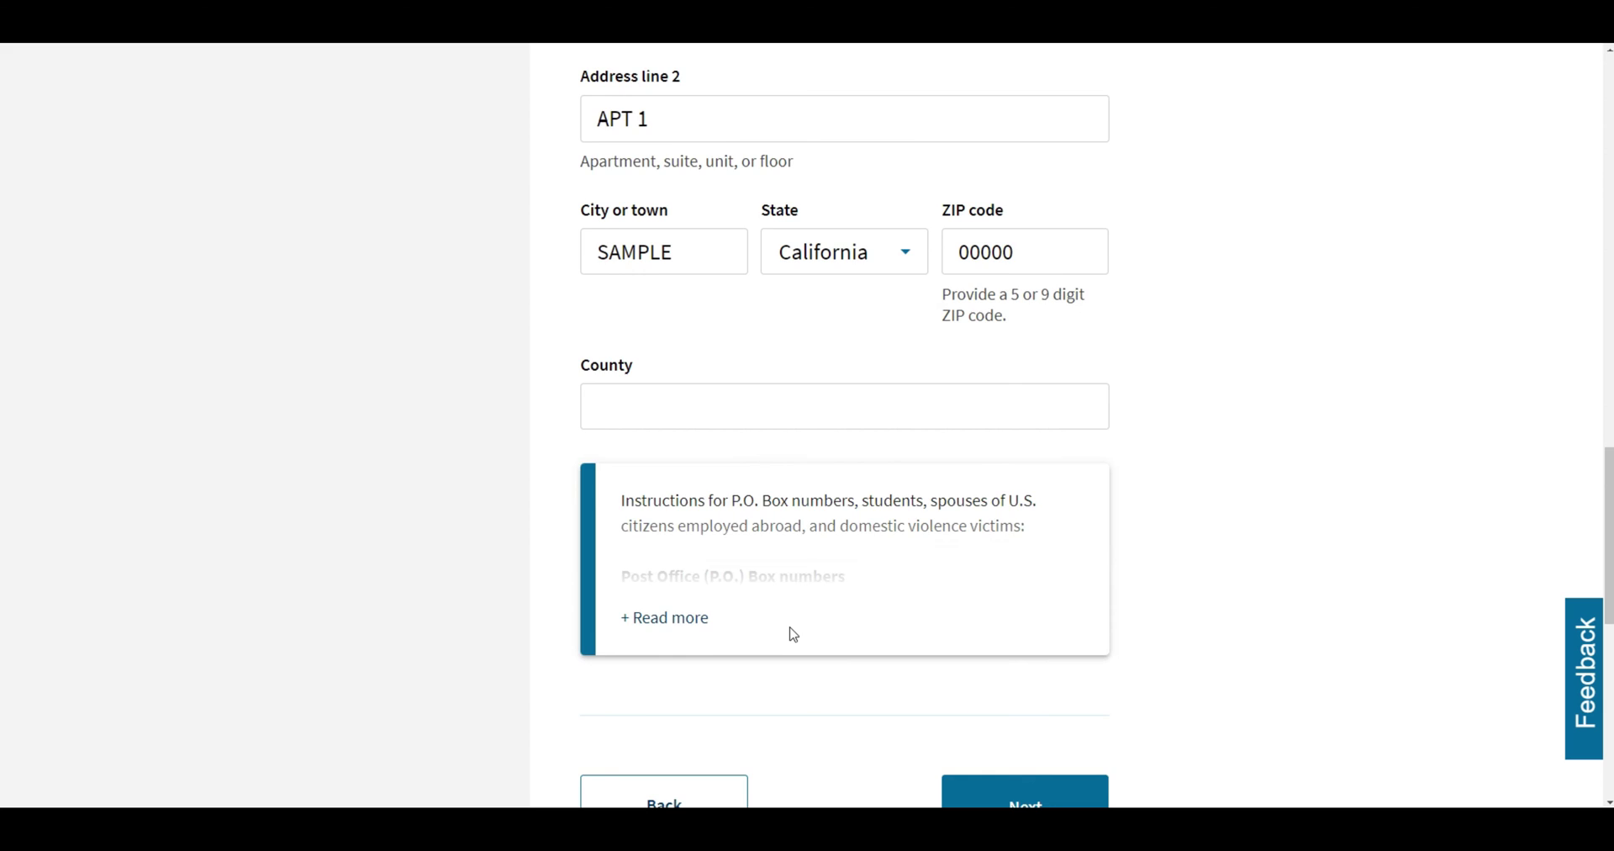
pyautogui.scroll(3, 793, 635)
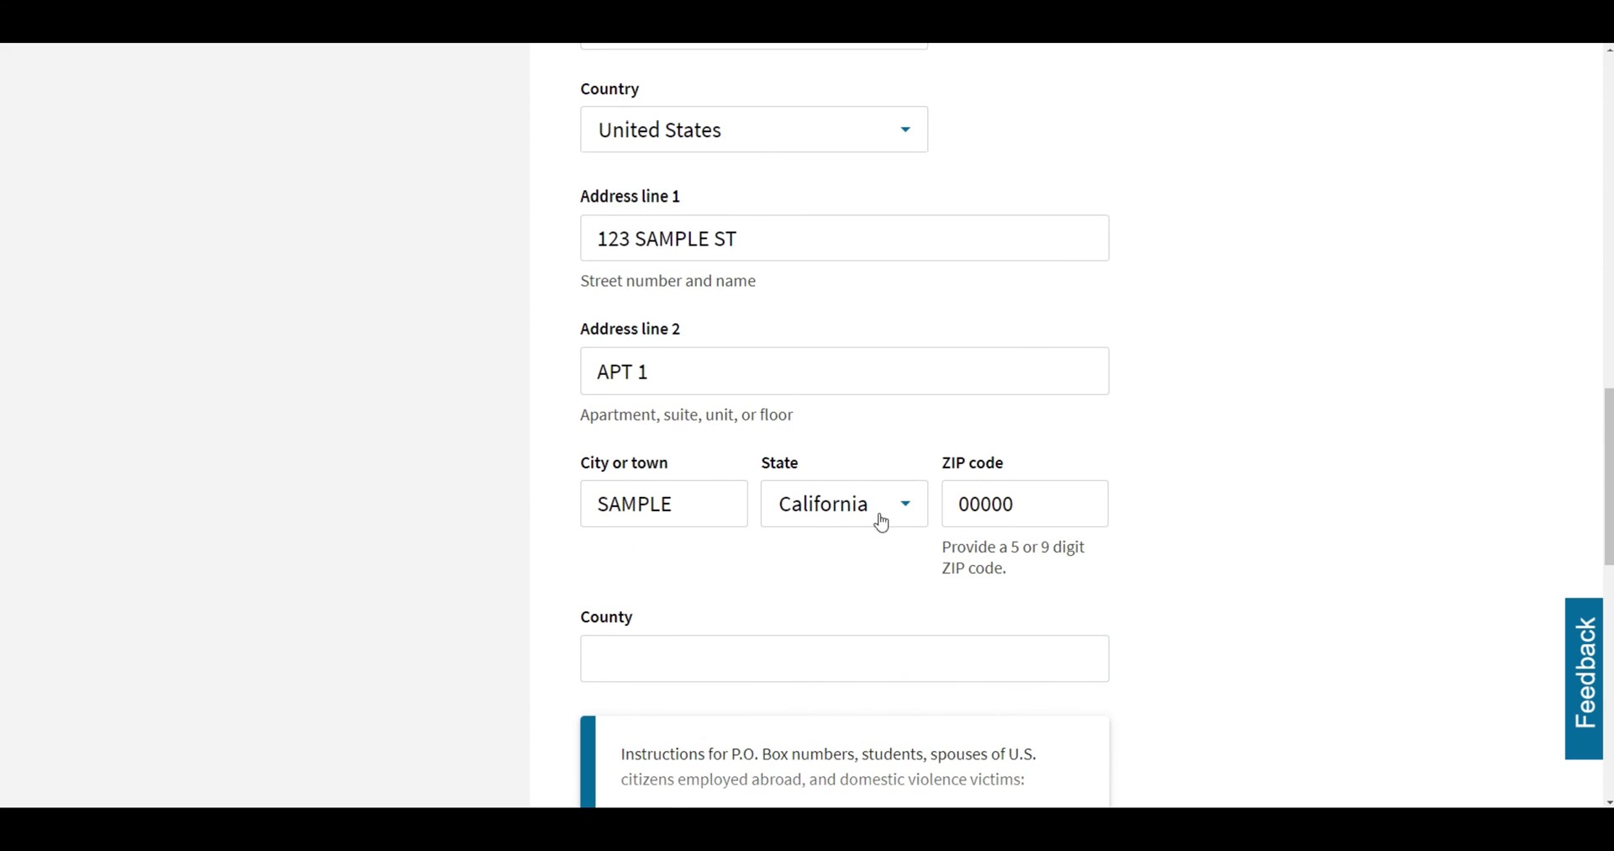
pyautogui.scroll(-2, 763, 624)
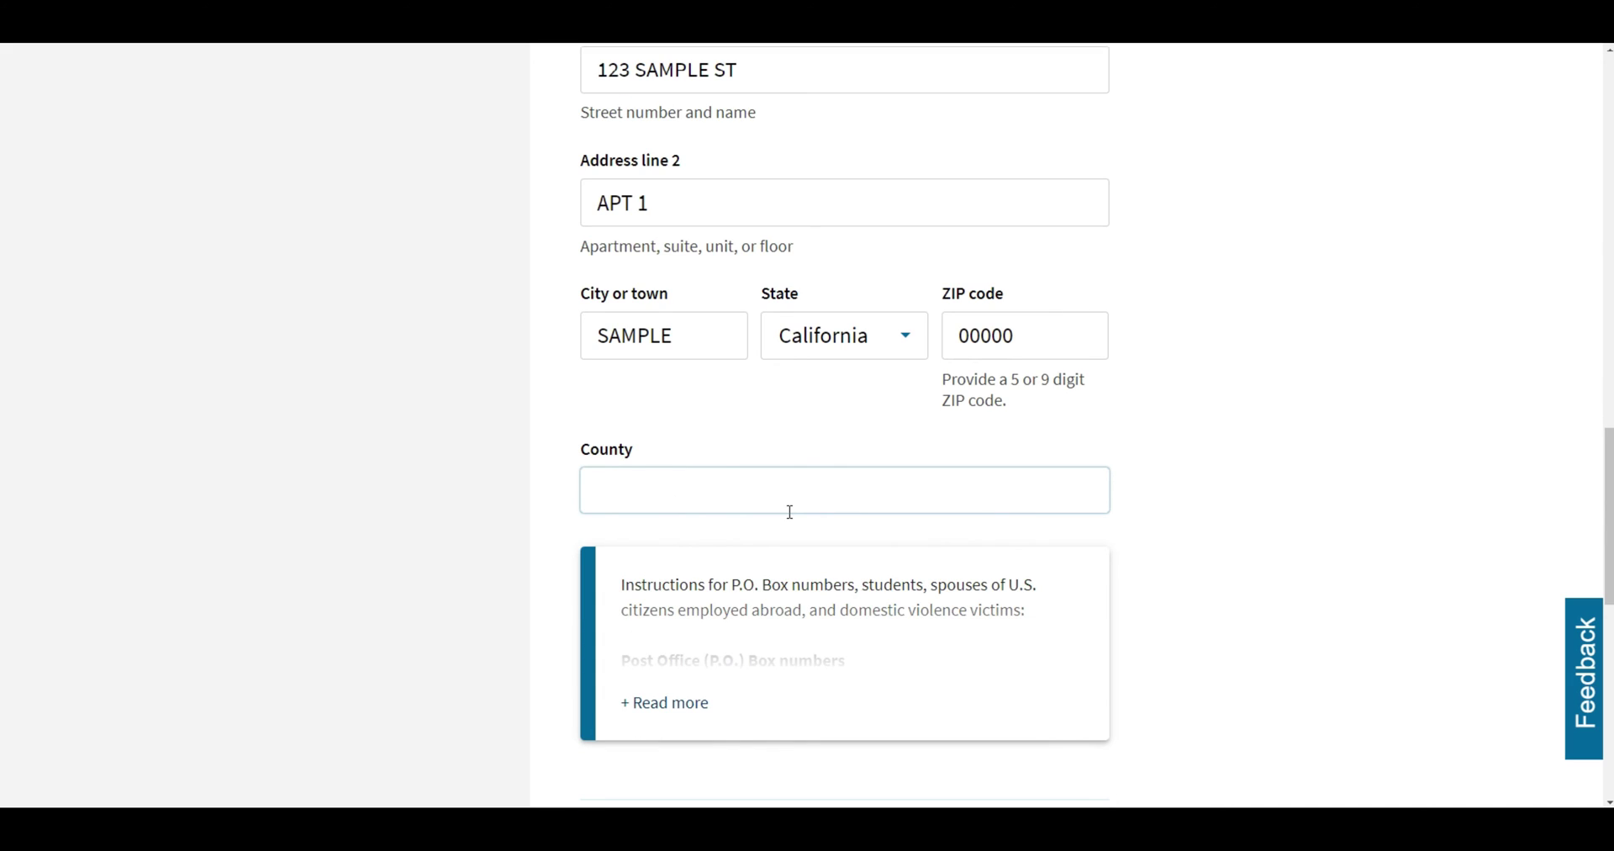
pyautogui.click(748, 495)
pyautogui.write('LOS ANGELES COUNTY')
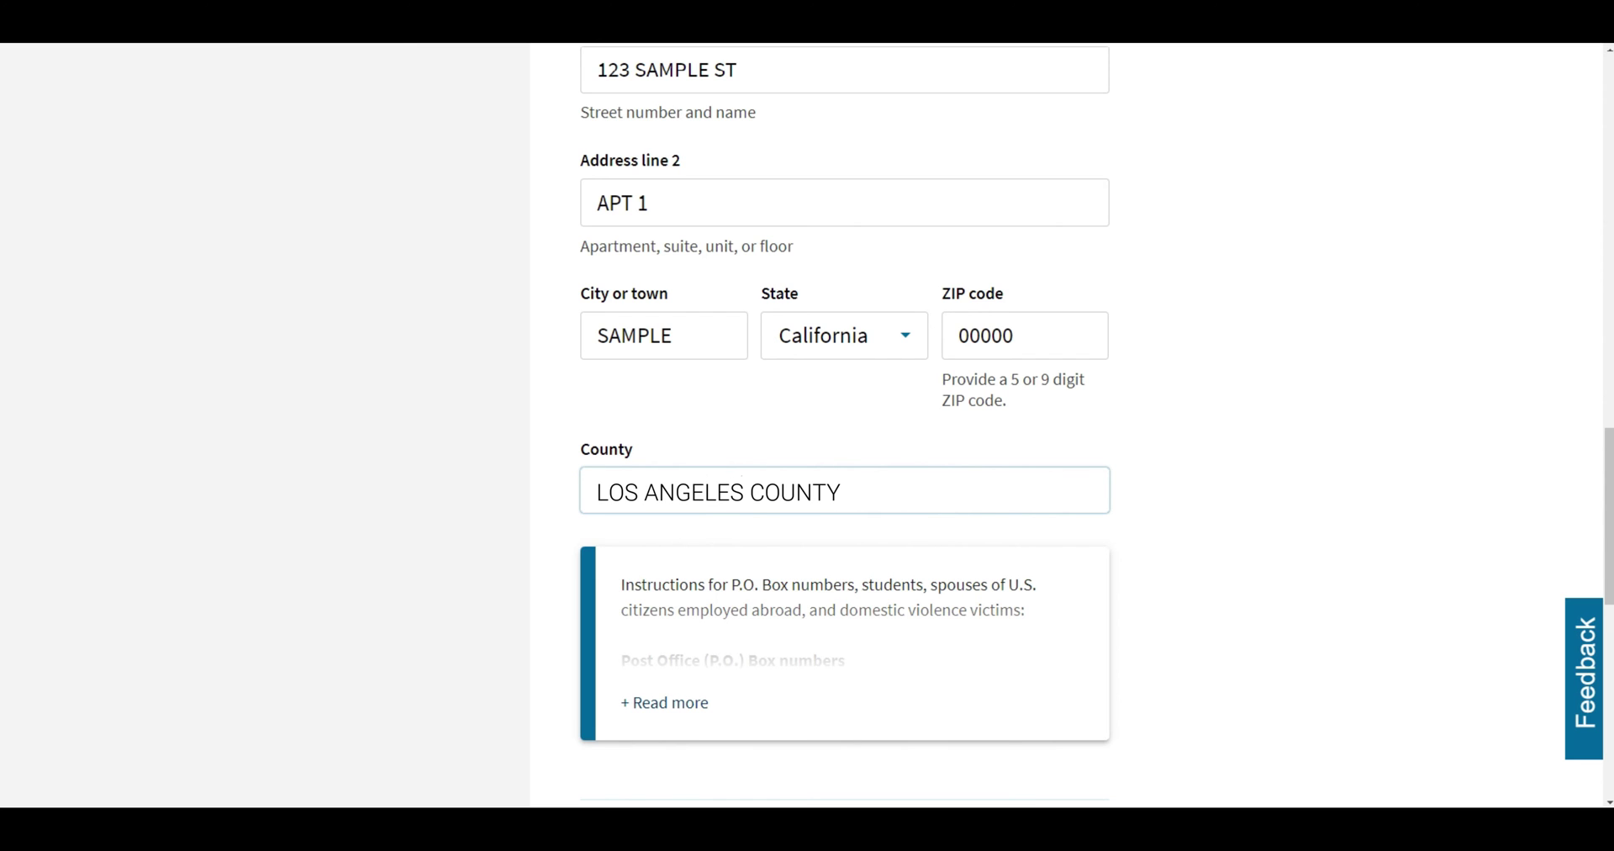
pyautogui.click(1246, 433)
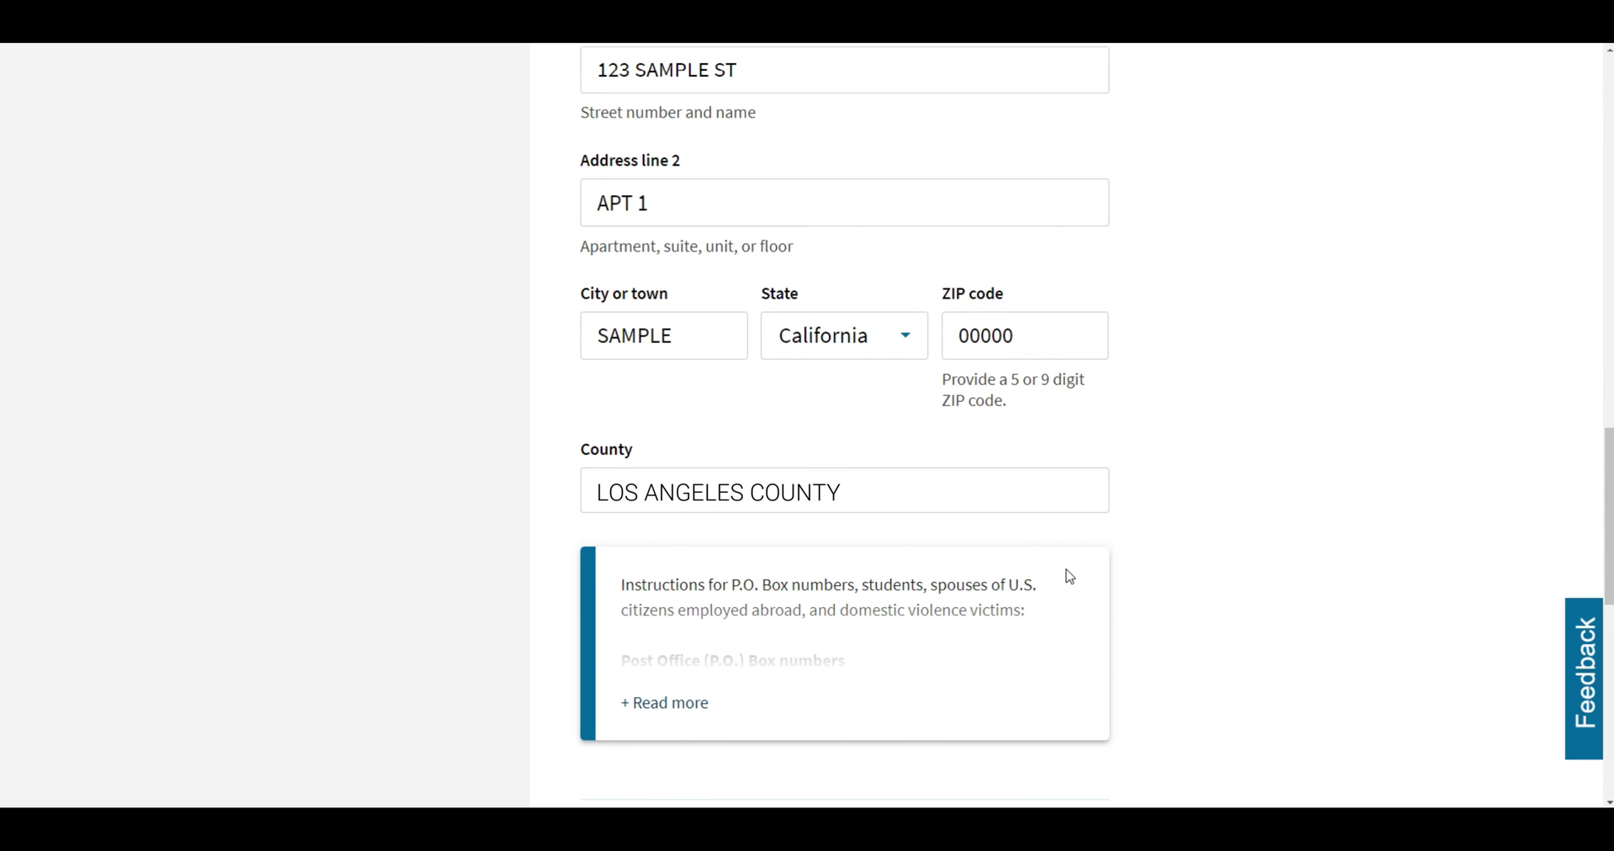
# Read the full mailing address instructions for special cases, collapse them, and continue to the birth information section.
pyautogui.click(1031, 491)
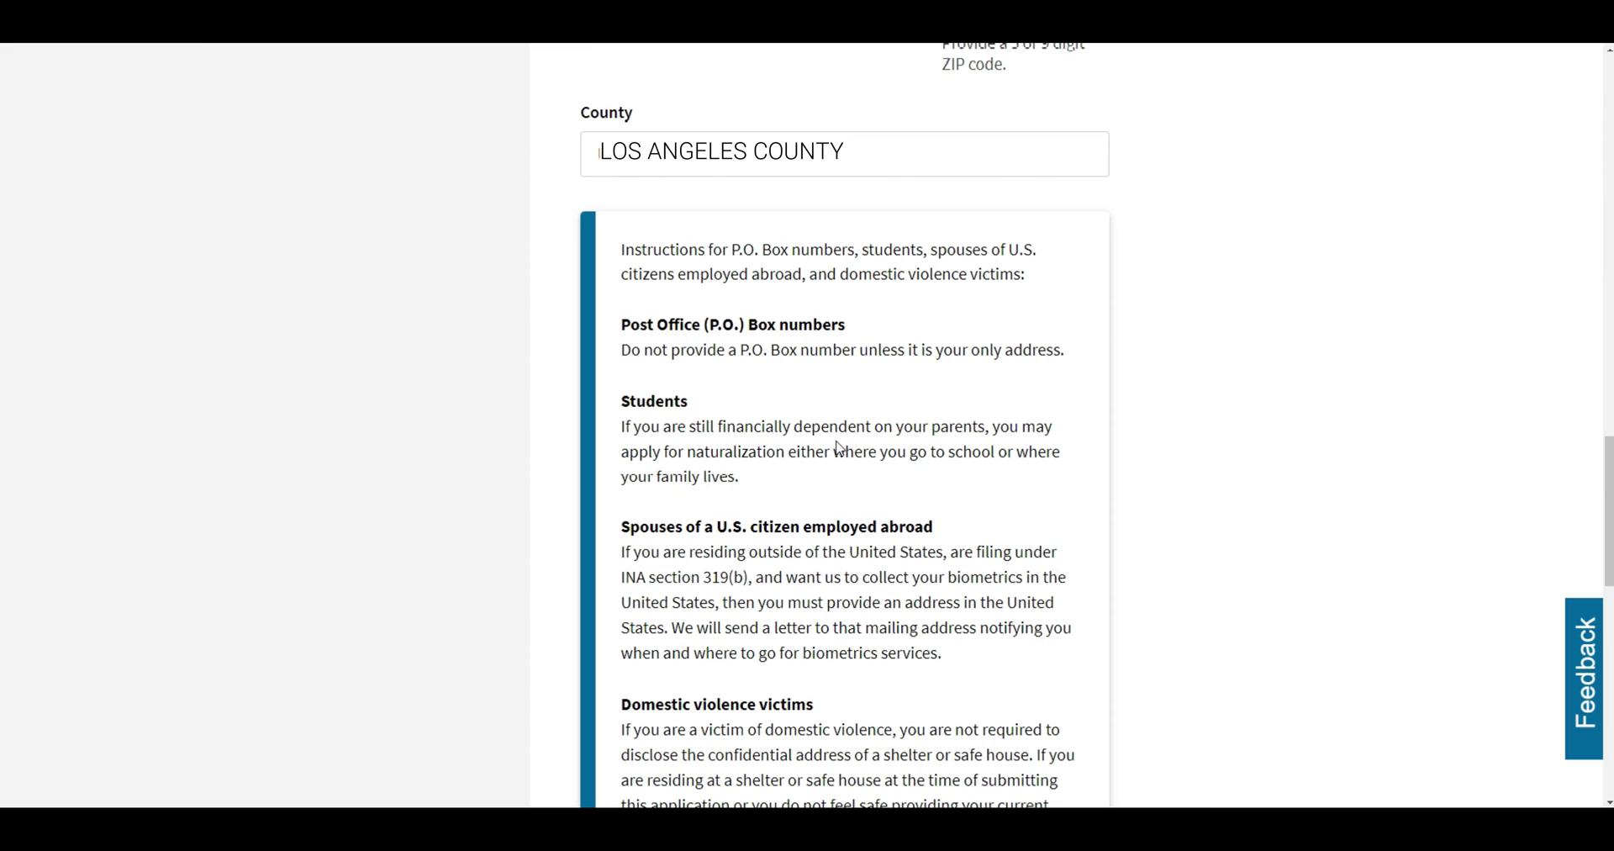
pyautogui.scroll(-3, 837, 446)
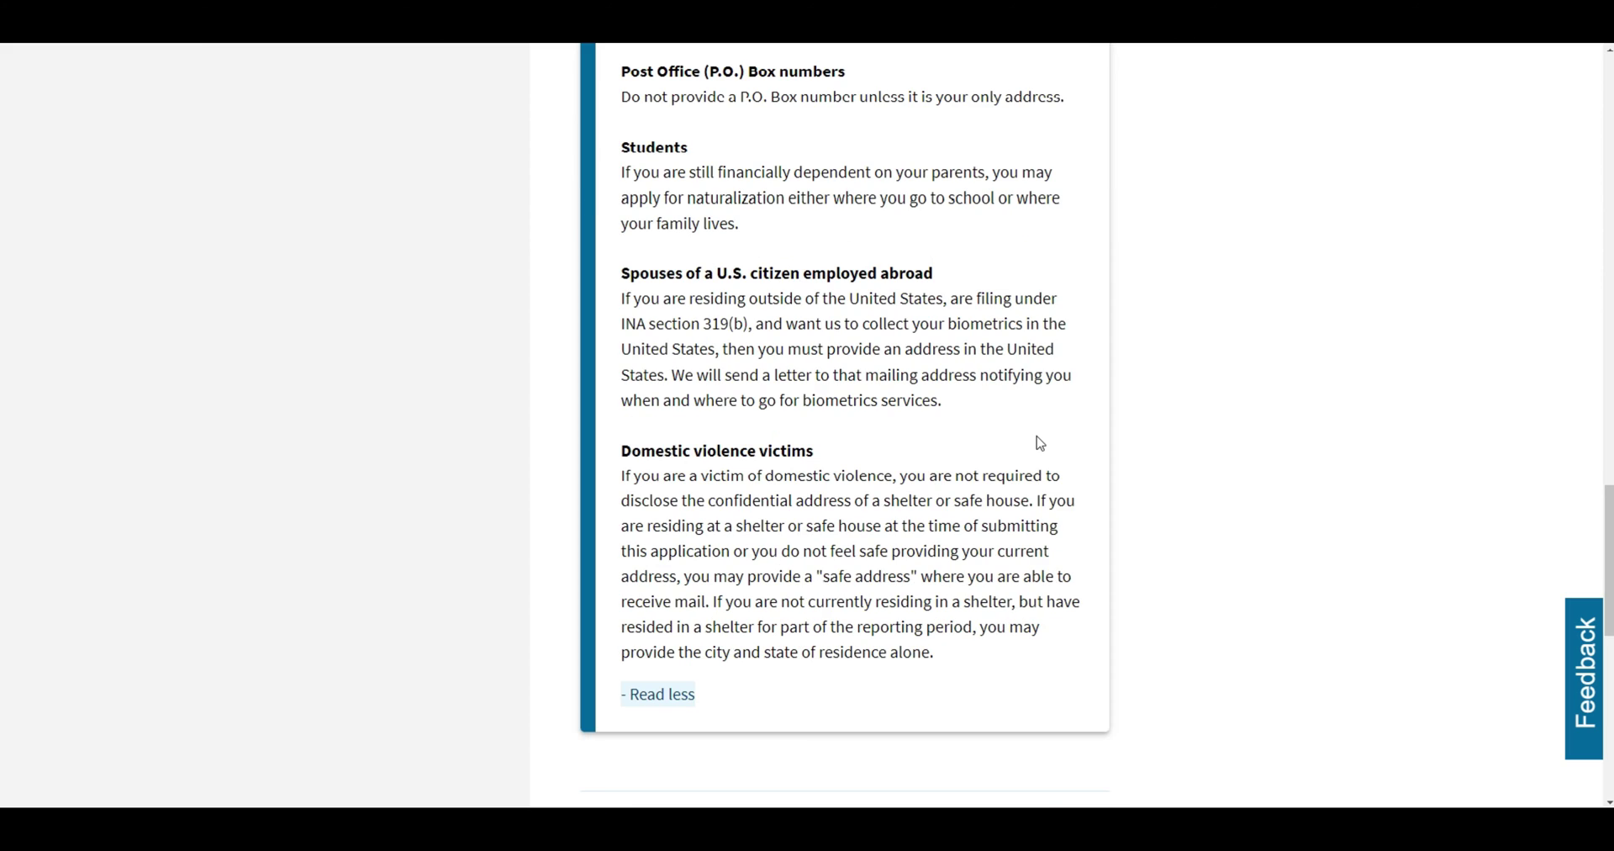
pyautogui.click(674, 700)
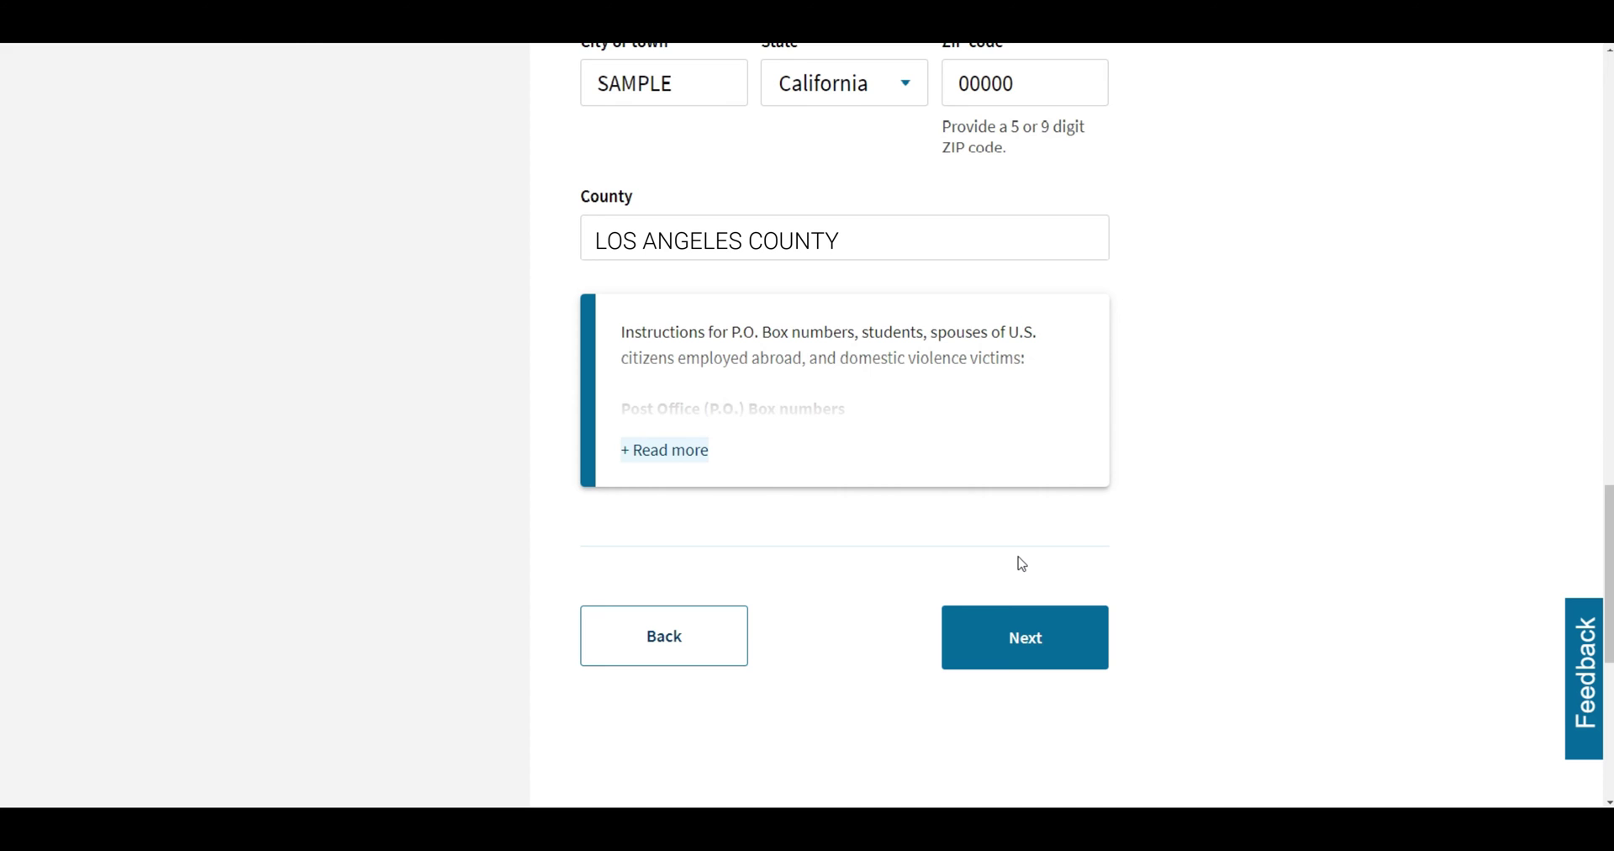
pyautogui.click(1024, 635)
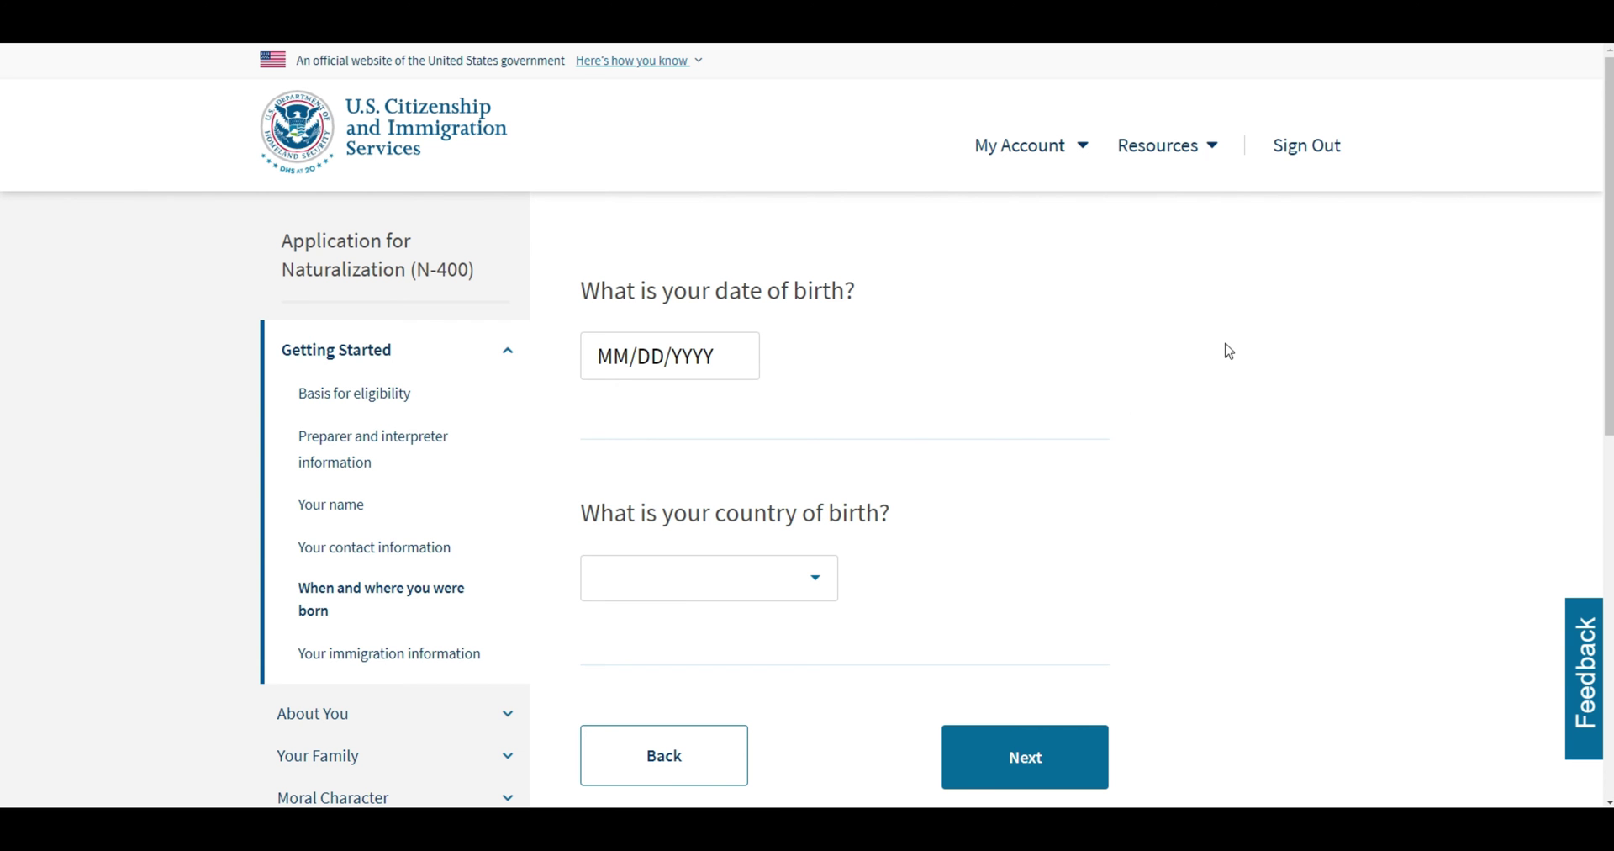
# Enter the applicant's date of birth, choose Russia as the country of birth, and continue to the immigration information.
pyautogui.click(699, 374)
pyautogui.write('01/01/2000')
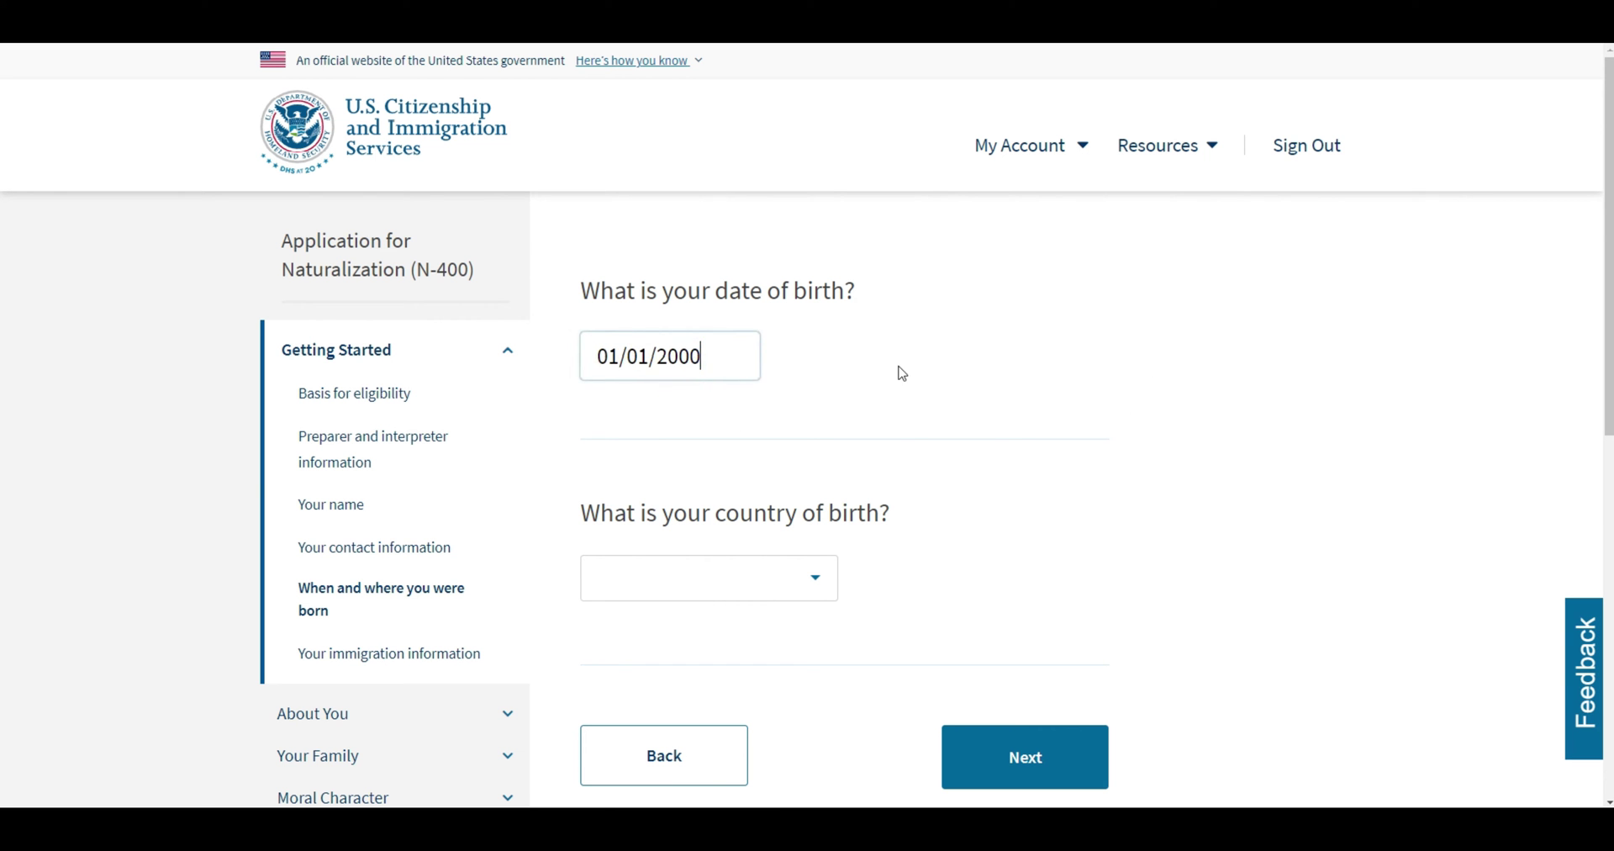
pyautogui.click(730, 593)
pyautogui.click(682, 625)
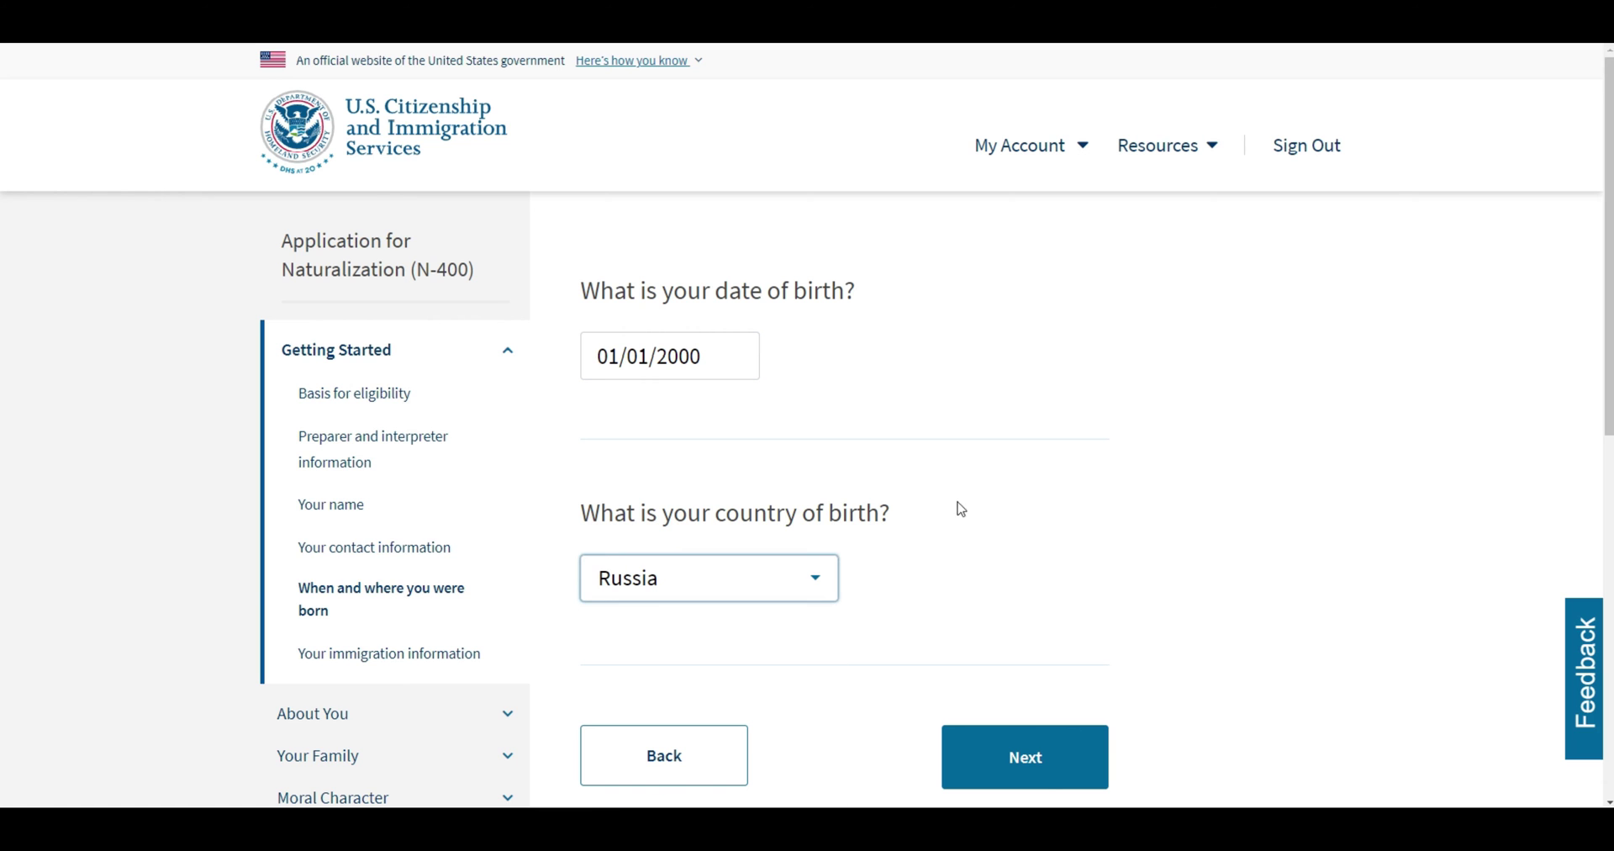
pyautogui.click(960, 502)
pyautogui.click(1034, 768)
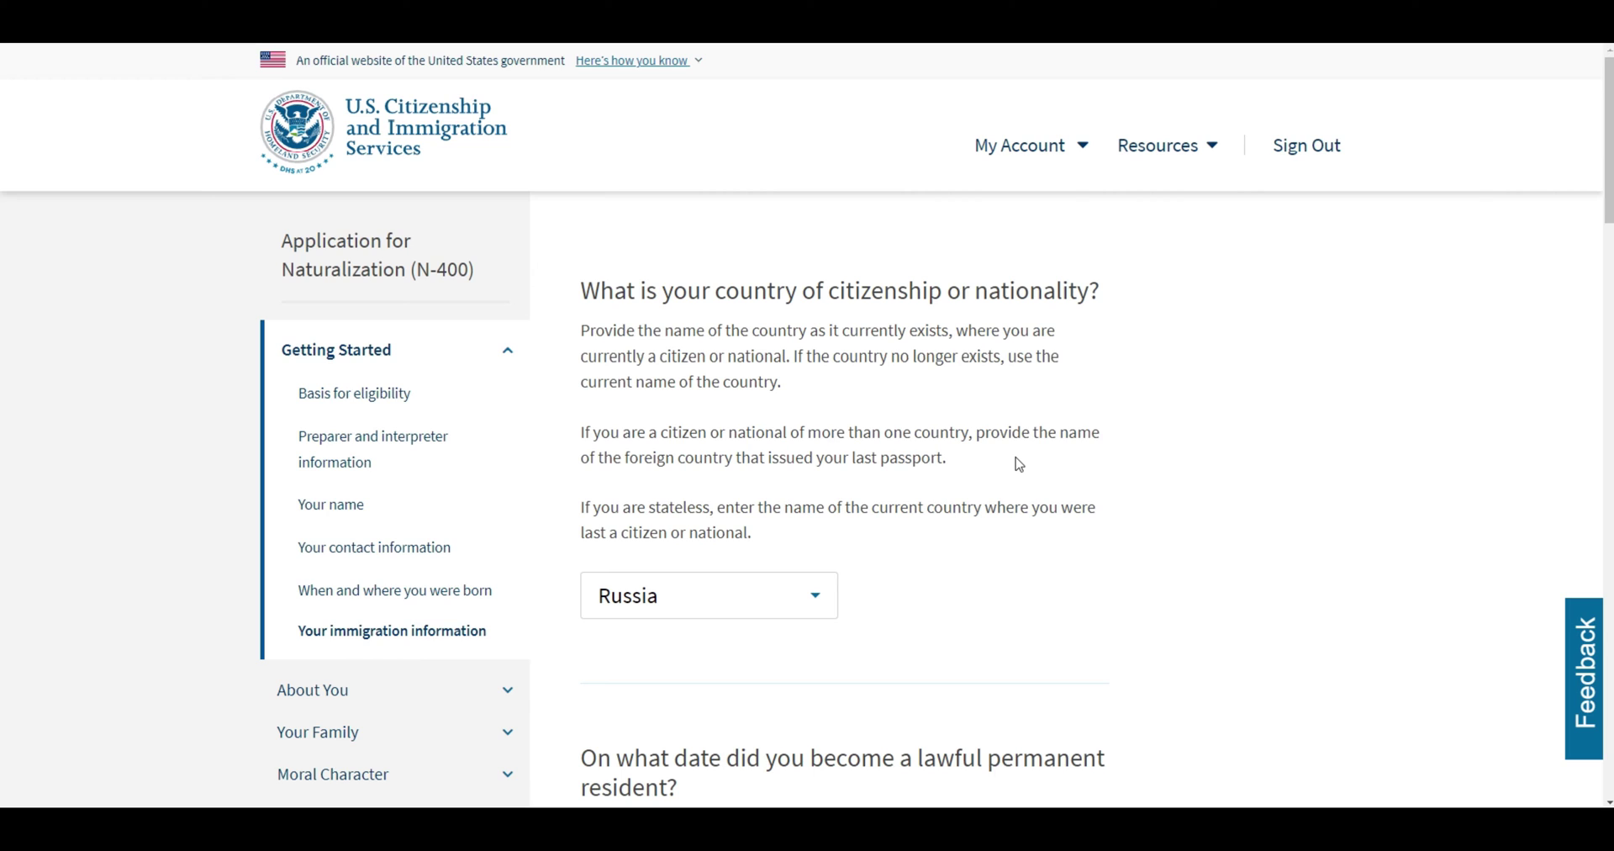
# Examine the citizenship or nationality instructions, highlighting the wording on multiple citizenships, countries that no longer exist, and stateless applicants.
pyautogui.moveTo(976, 433); pyautogui.dragTo(948, 468)
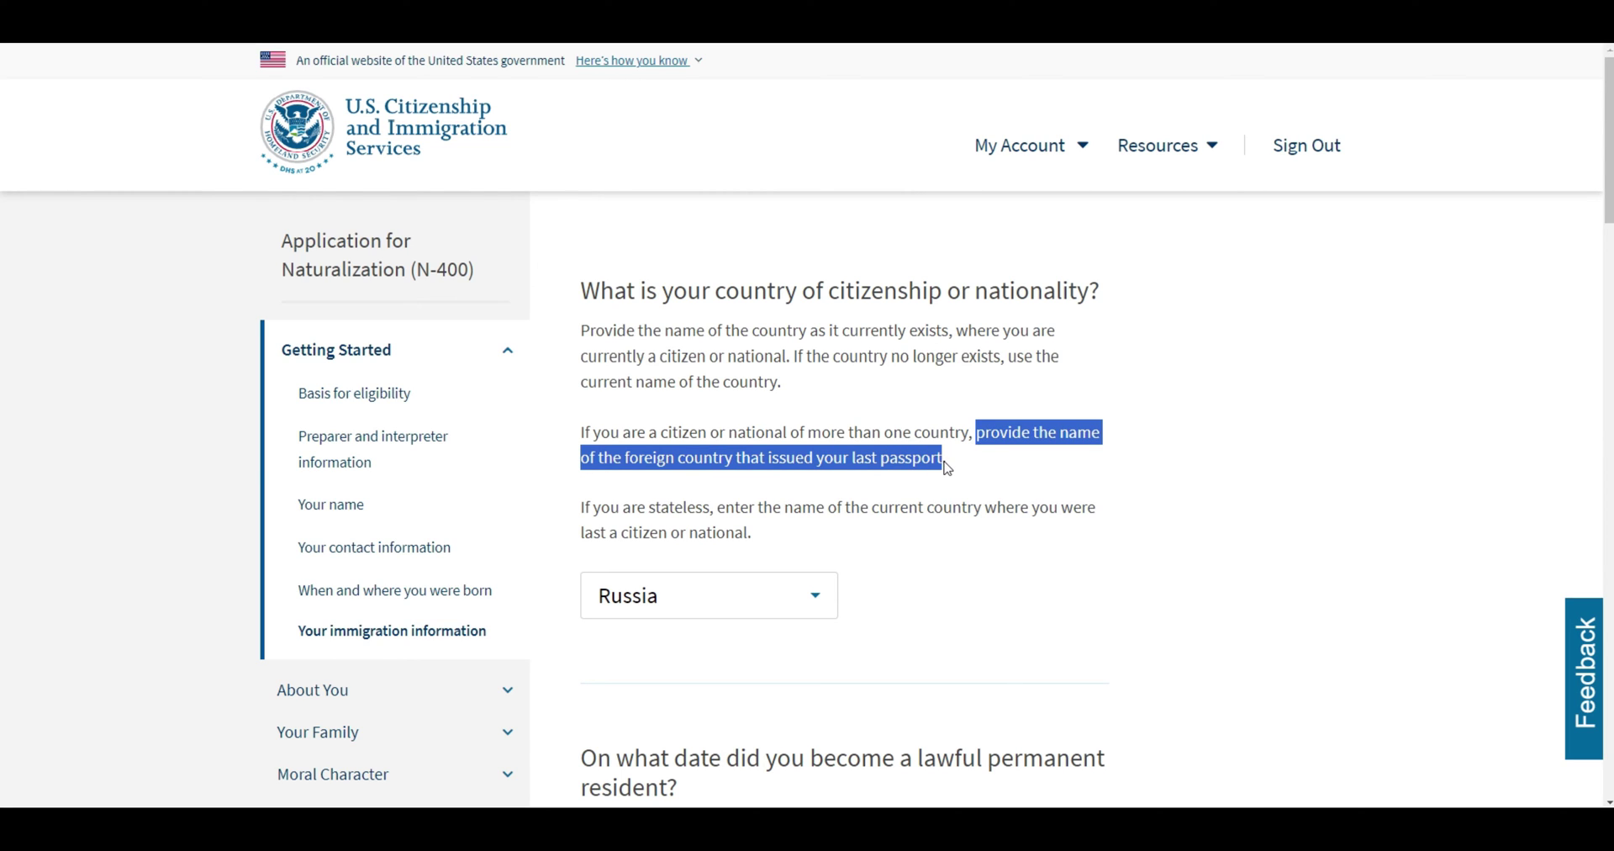
pyautogui.click(996, 469)
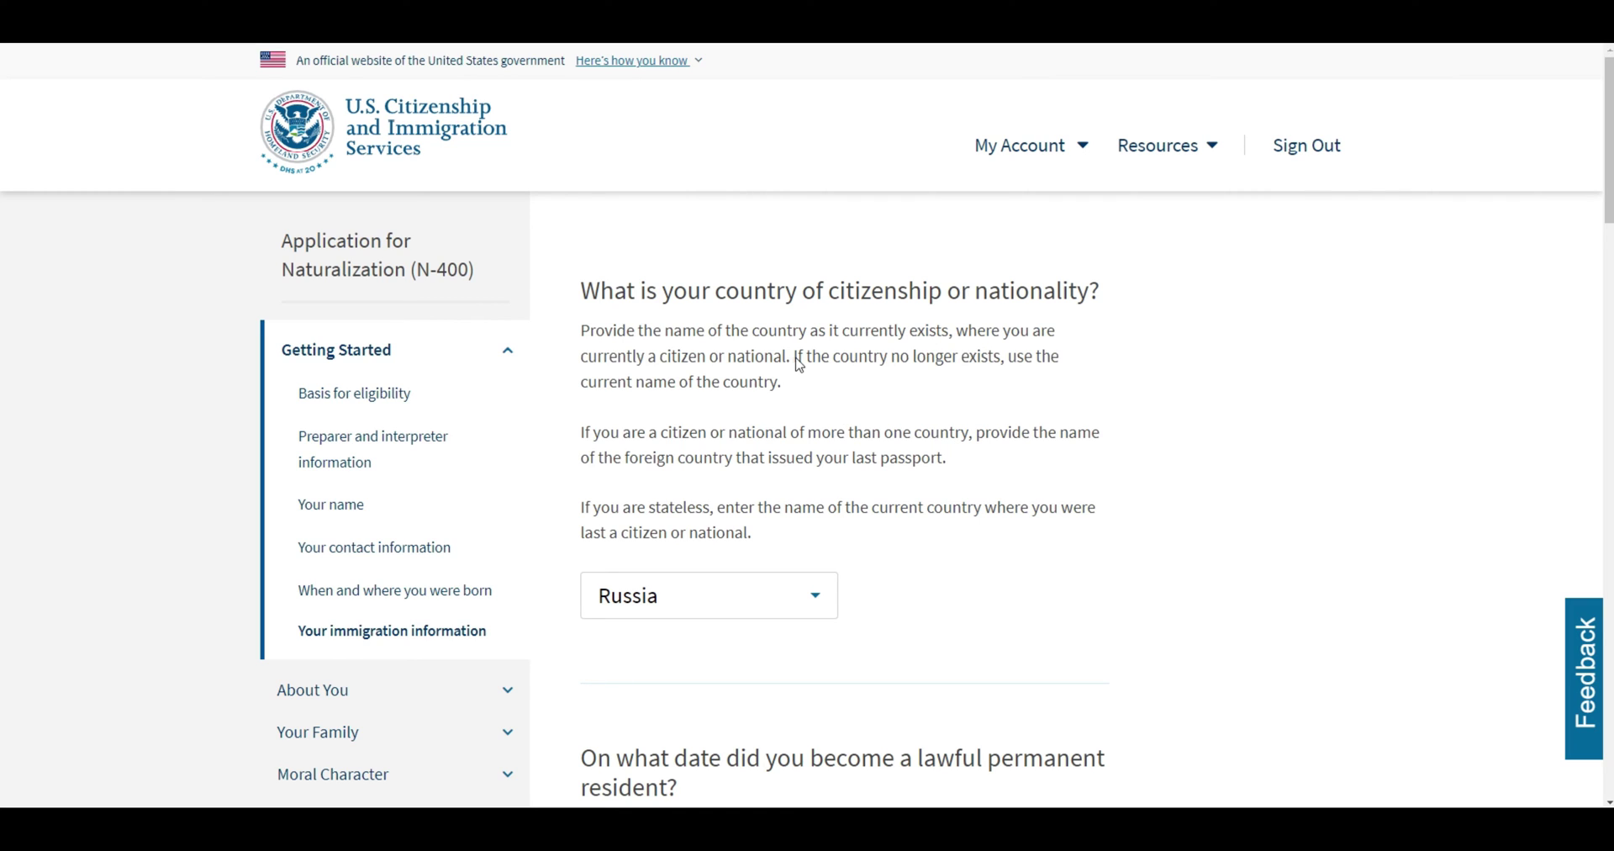
pyautogui.moveTo(796, 359); pyautogui.dragTo(826, 388)
pyautogui.click(828, 393)
pyautogui.moveTo(582, 508); pyautogui.dragTo(716, 515)
pyautogui.click(996, 473)
pyautogui.moveTo(787, 510); pyautogui.dragTo(741, 540)
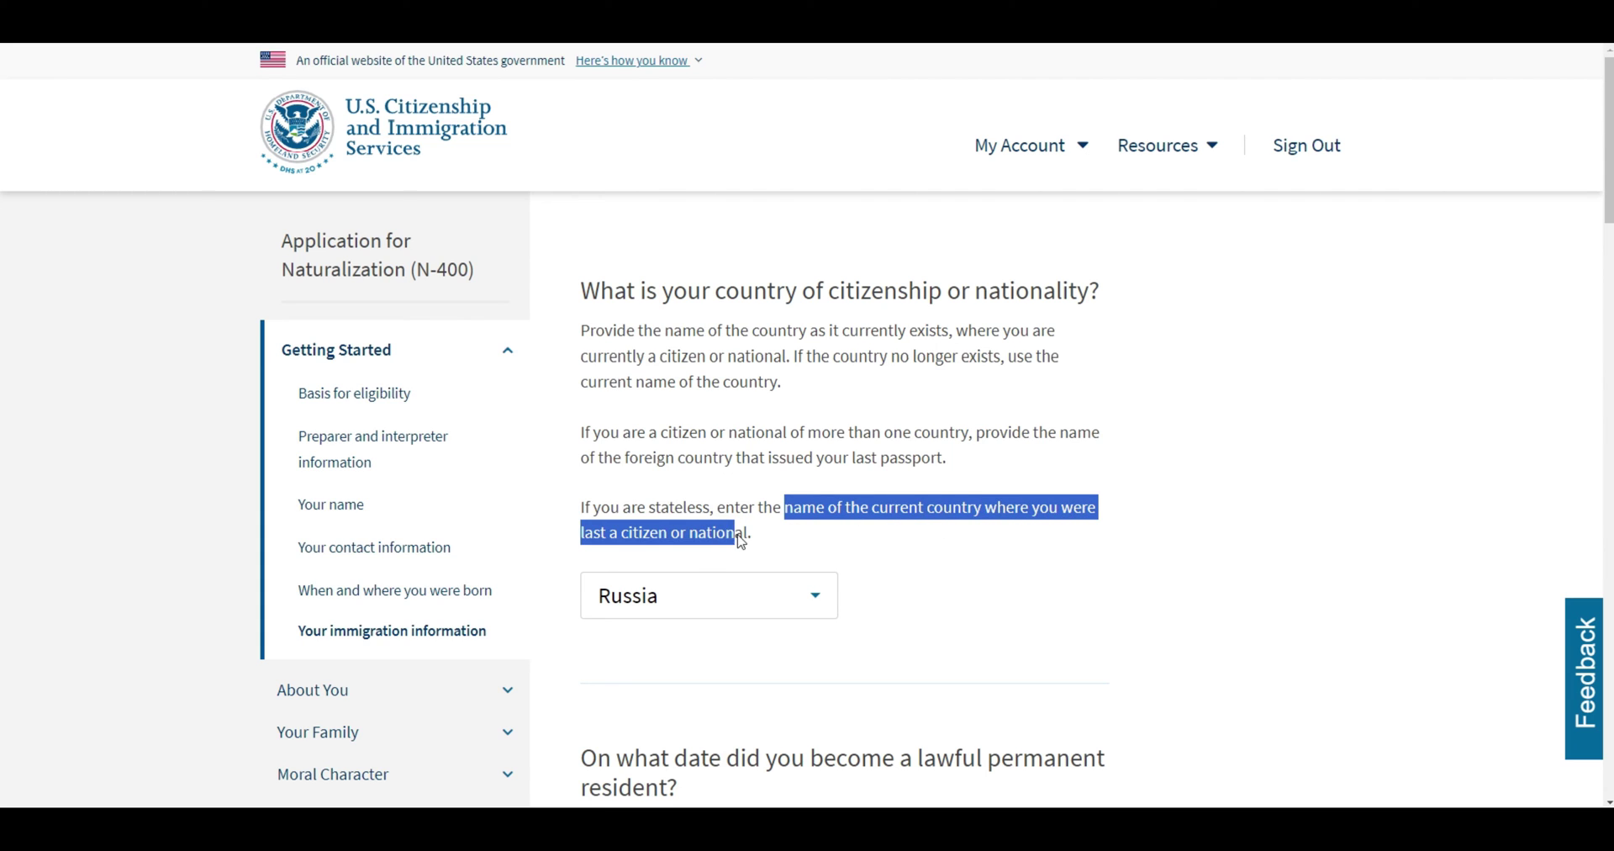
pyautogui.click(872, 538)
# Set the date of becoming a lawful permanent resident to 06/01/2021 and review the eligibility notice.
pyautogui.scroll(-5, 925, 488)
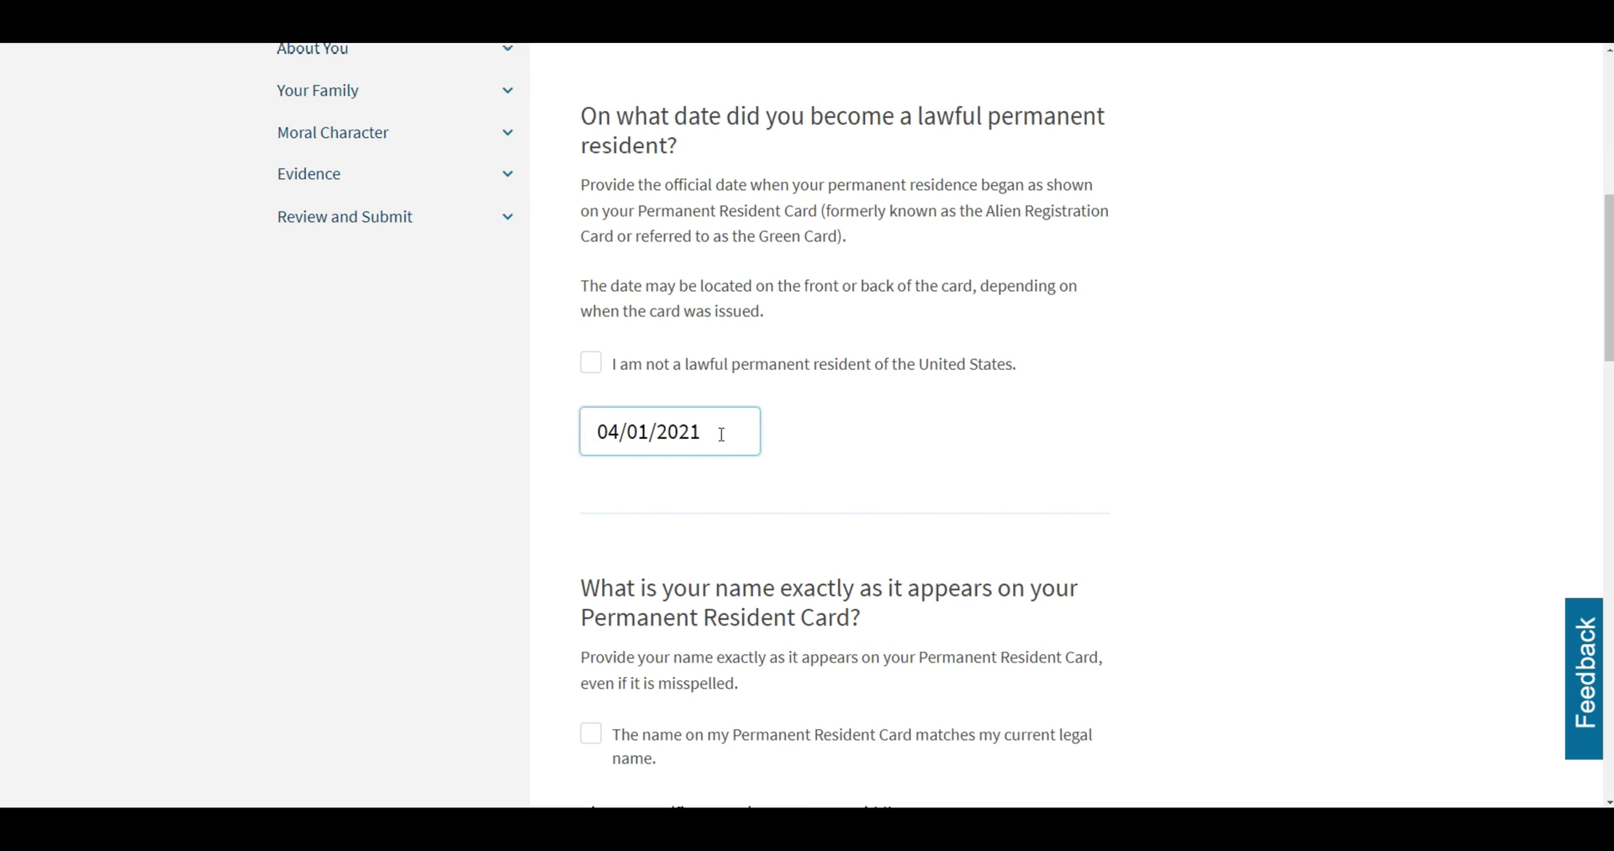
pyautogui.moveTo(721, 435); pyautogui.dragTo(595, 432)
pyautogui.write('06/01/2')
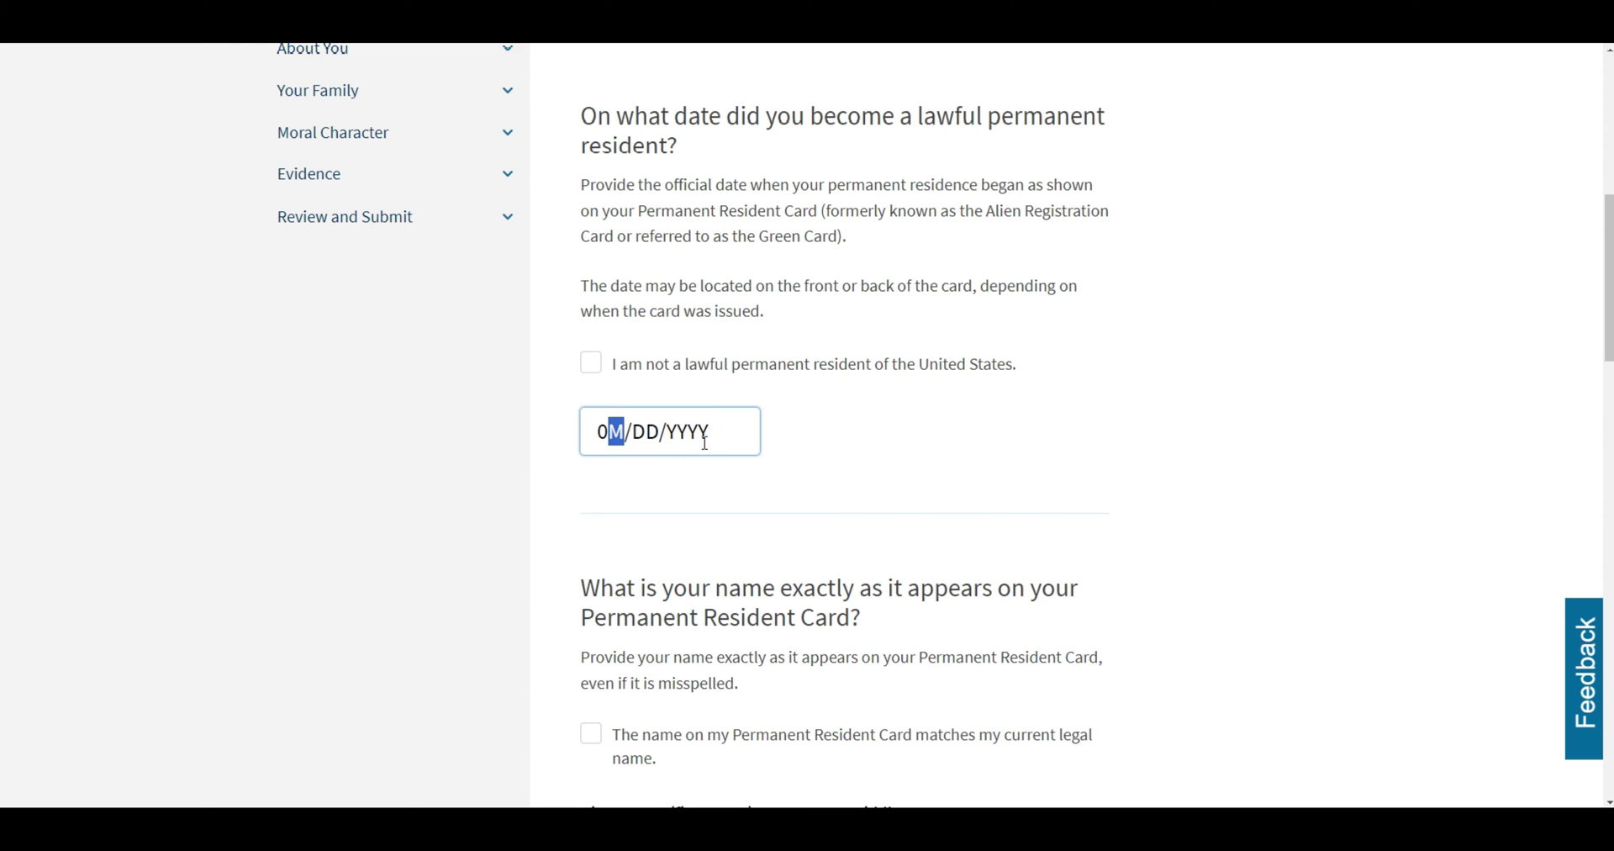
pyautogui.write('0')
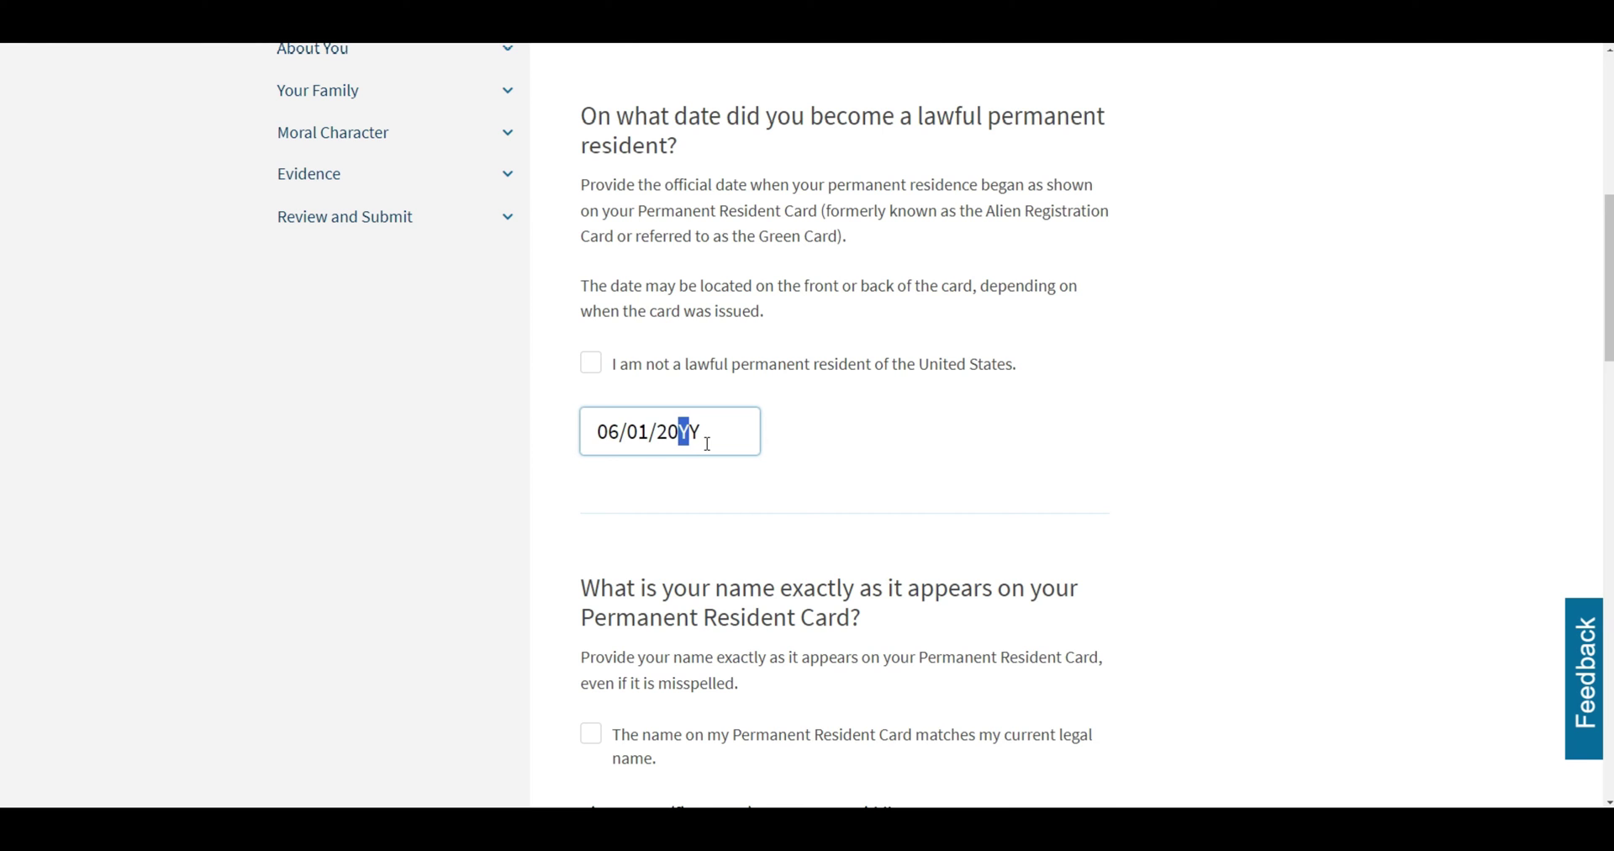
pyautogui.click(1137, 314)
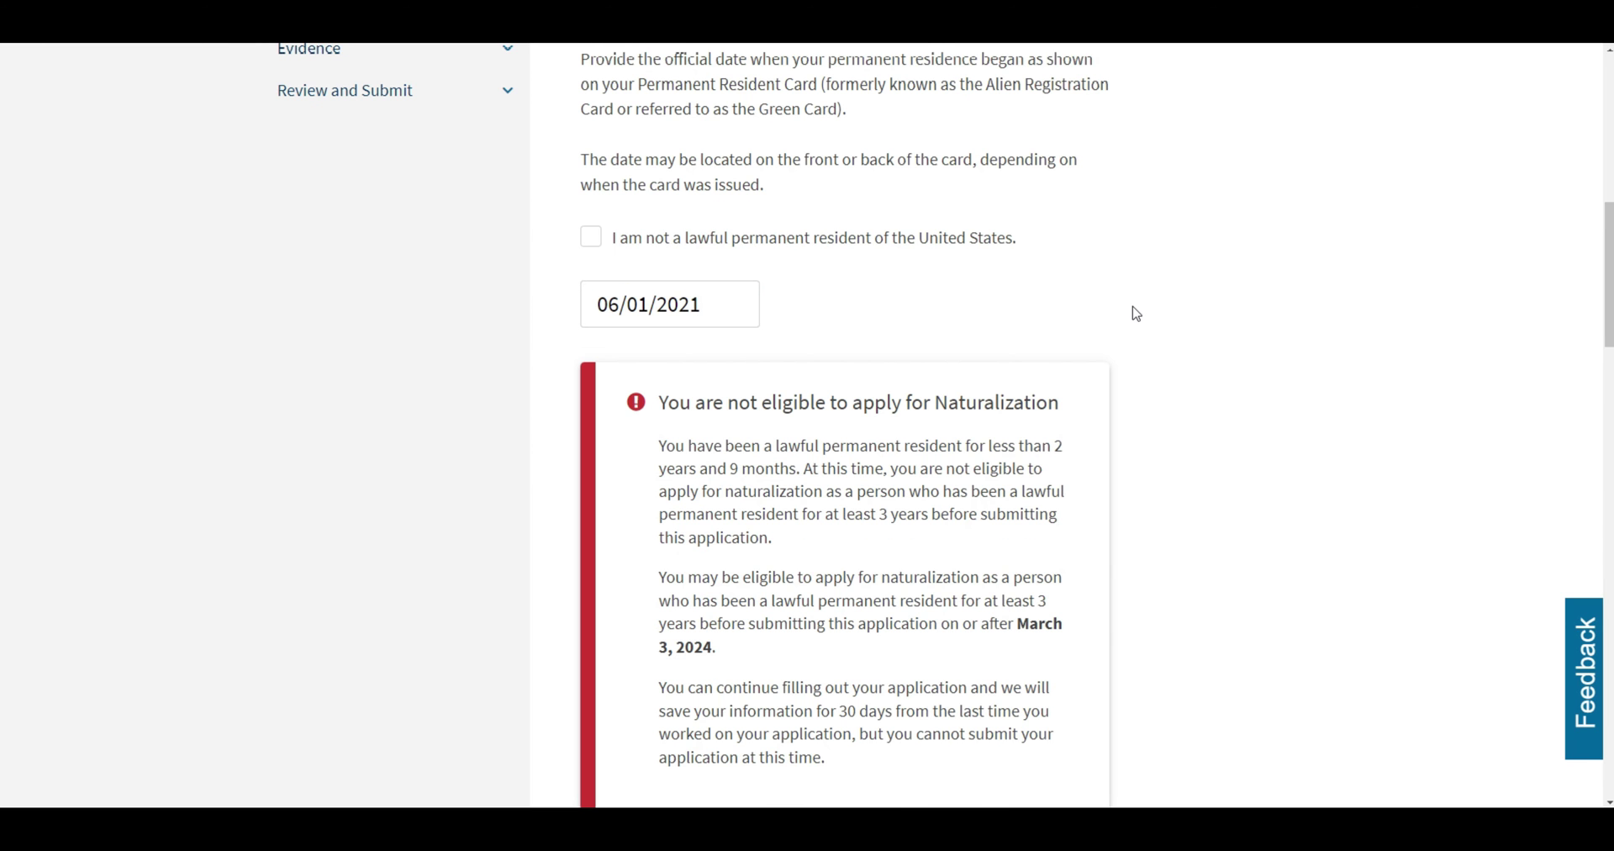
pyautogui.scroll(-2, 1136, 313)
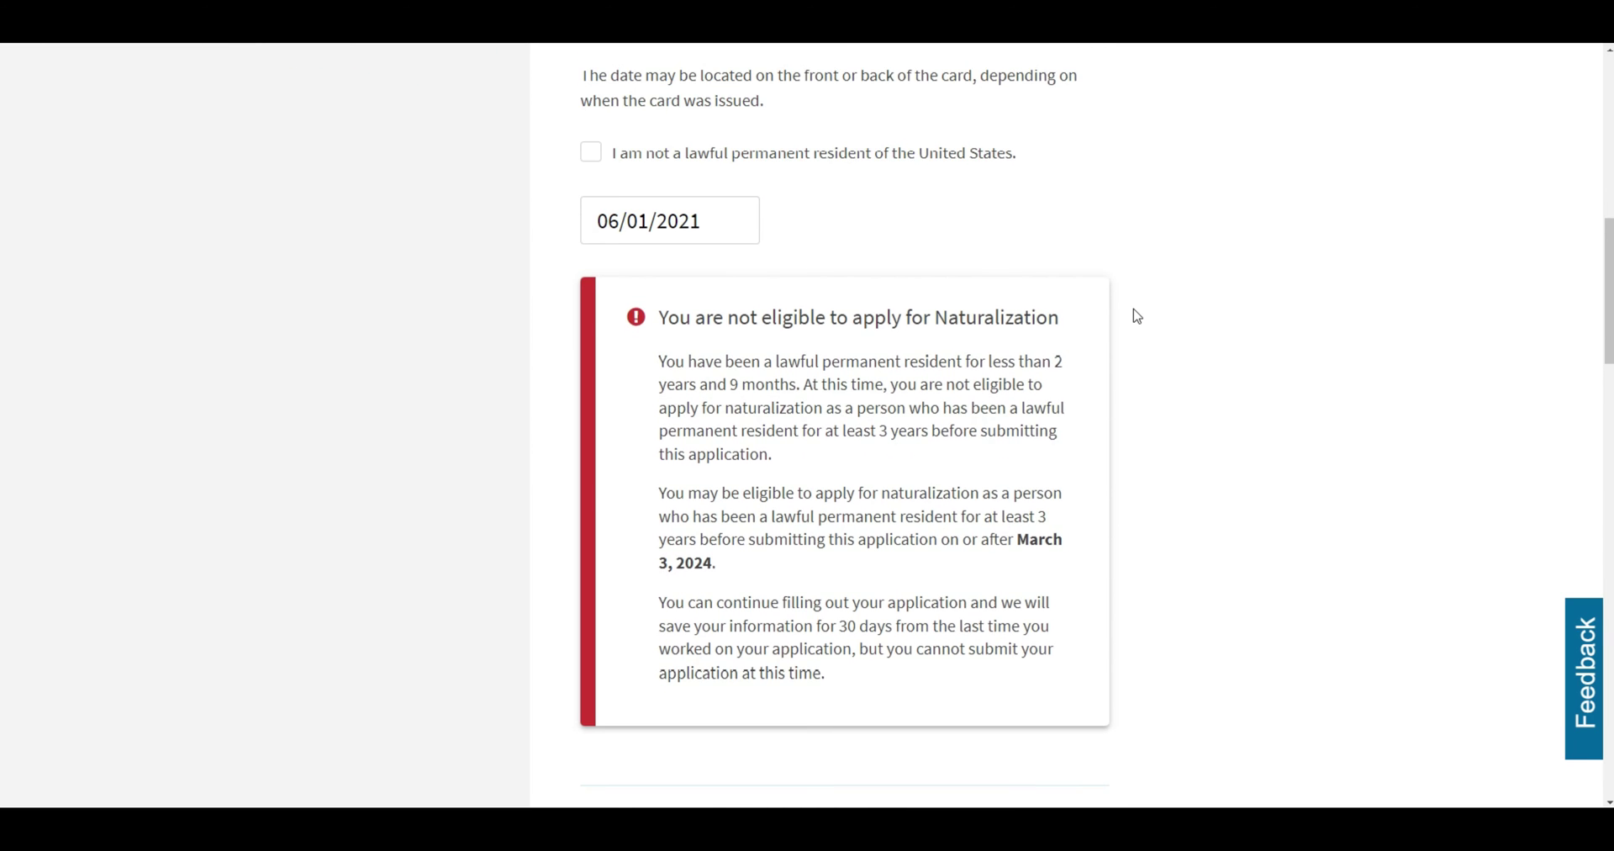
# Highlight the eligibility notice's heading, residency length and earliest filing date, and change the permanent residence date to 04/01/2021.
pyautogui.moveTo(659, 238); pyautogui.dragTo(1085, 247)
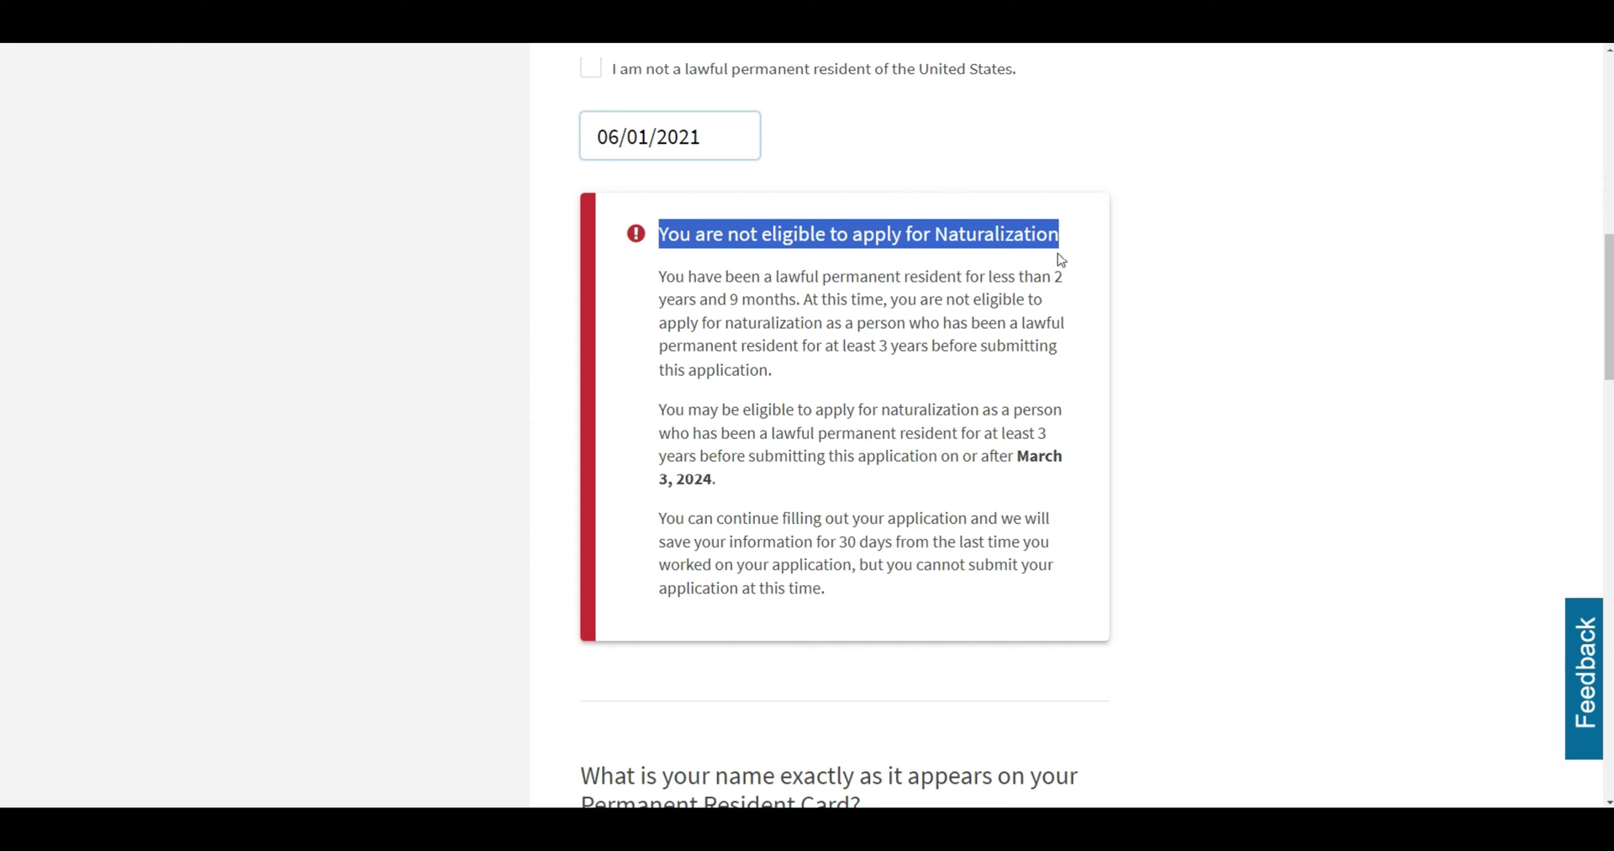
pyautogui.click(1057, 261)
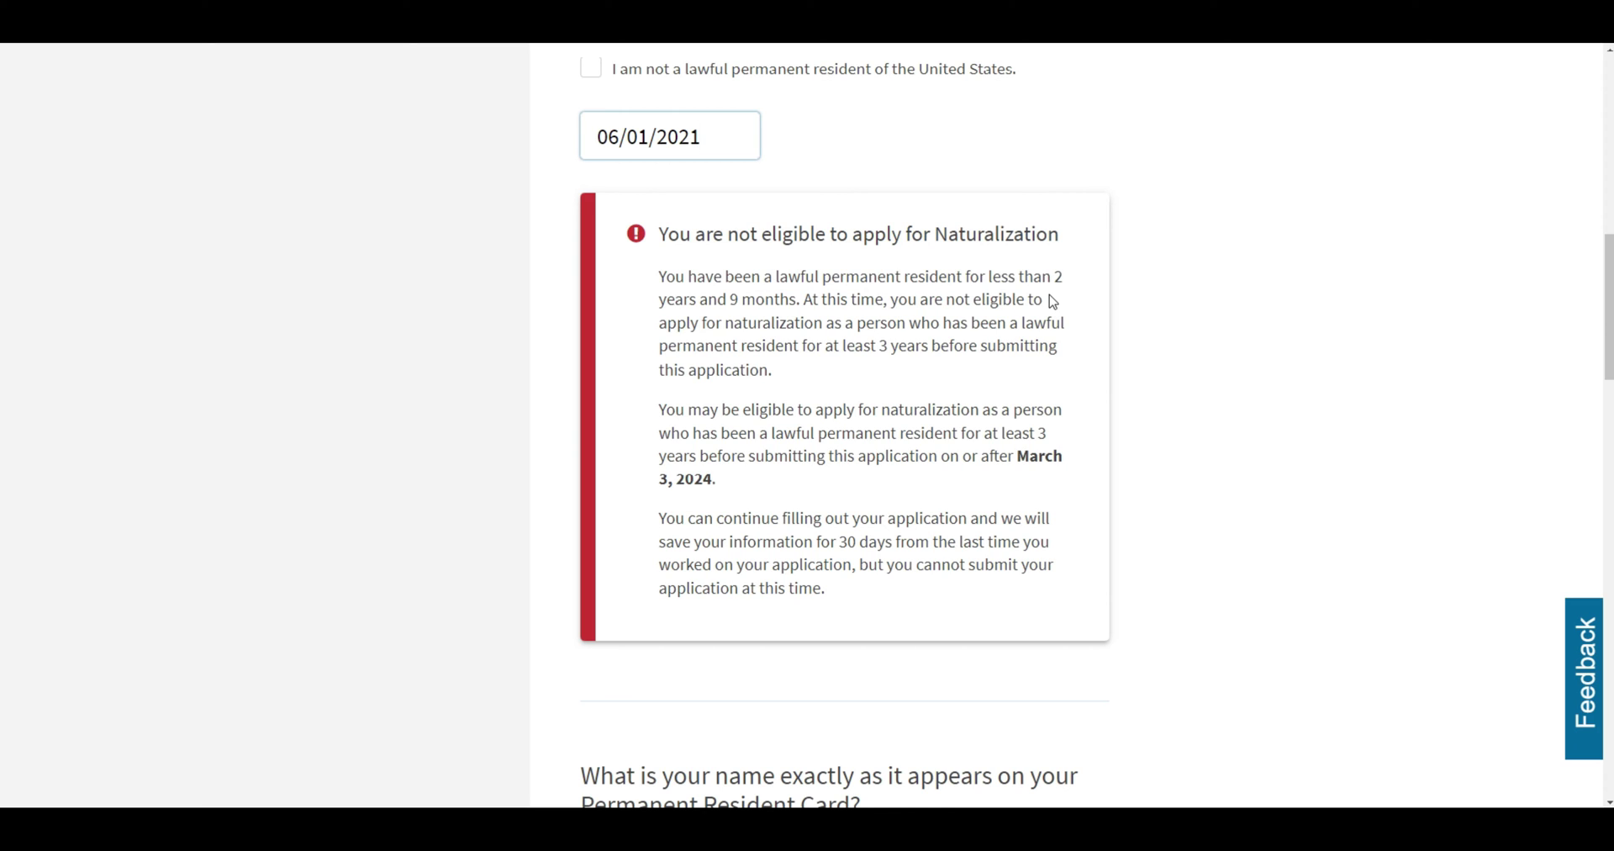
pyautogui.moveTo(1056, 277); pyautogui.dragTo(799, 306)
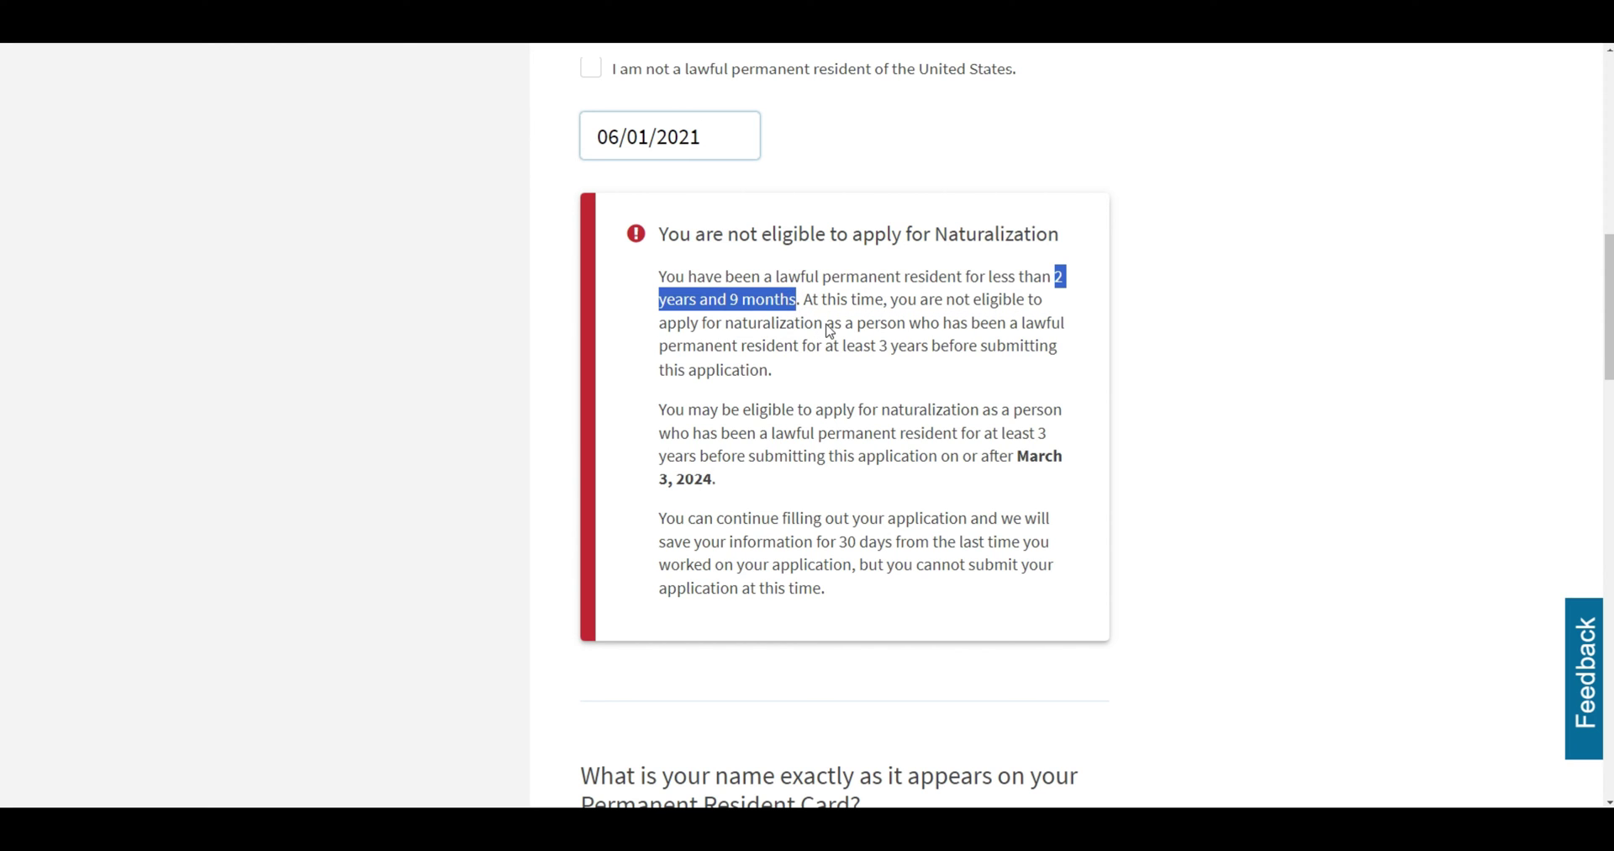
pyautogui.click(830, 331)
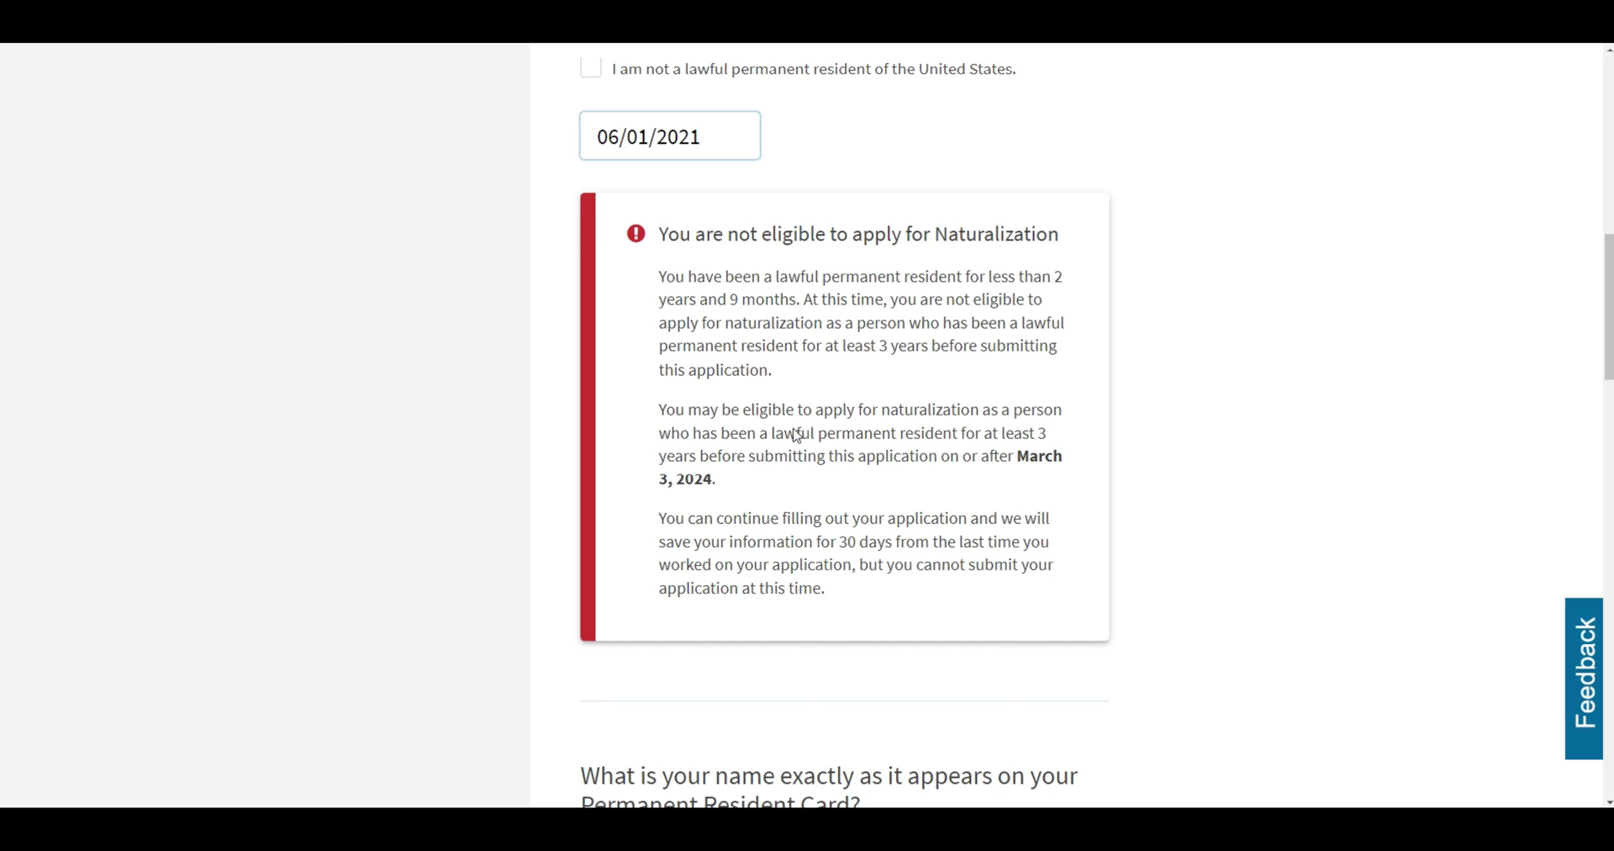
pyautogui.moveTo(660, 412); pyautogui.dragTo(759, 483)
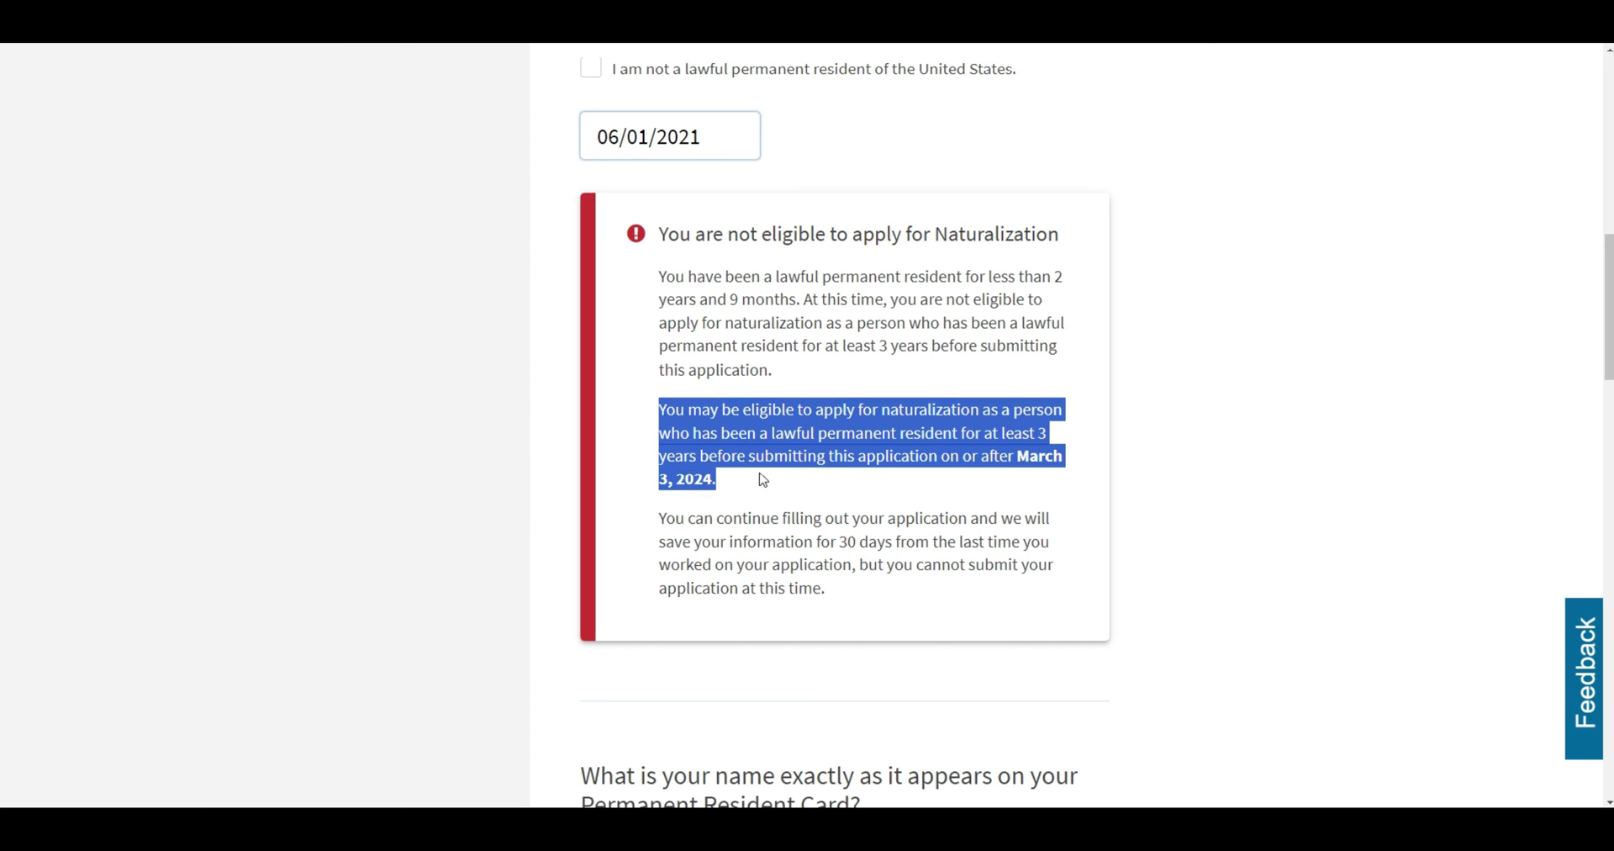
pyautogui.click(971, 482)
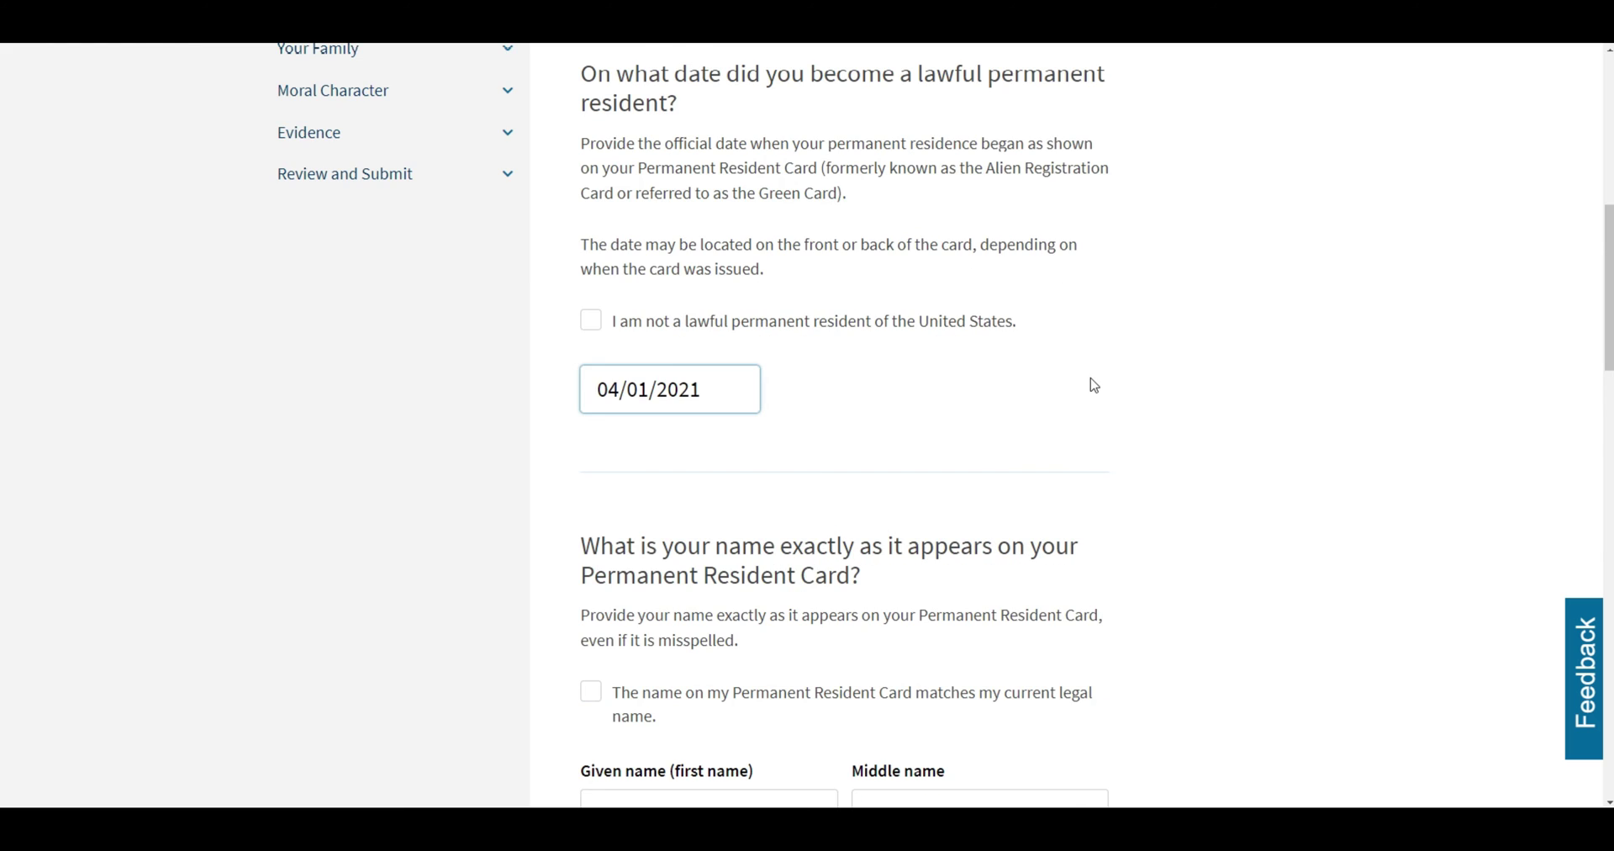
# Highlight the Permanent Resident Card name question and mark the card's name as matching the current legal name.
pyautogui.scroll(-5, 1094, 385)
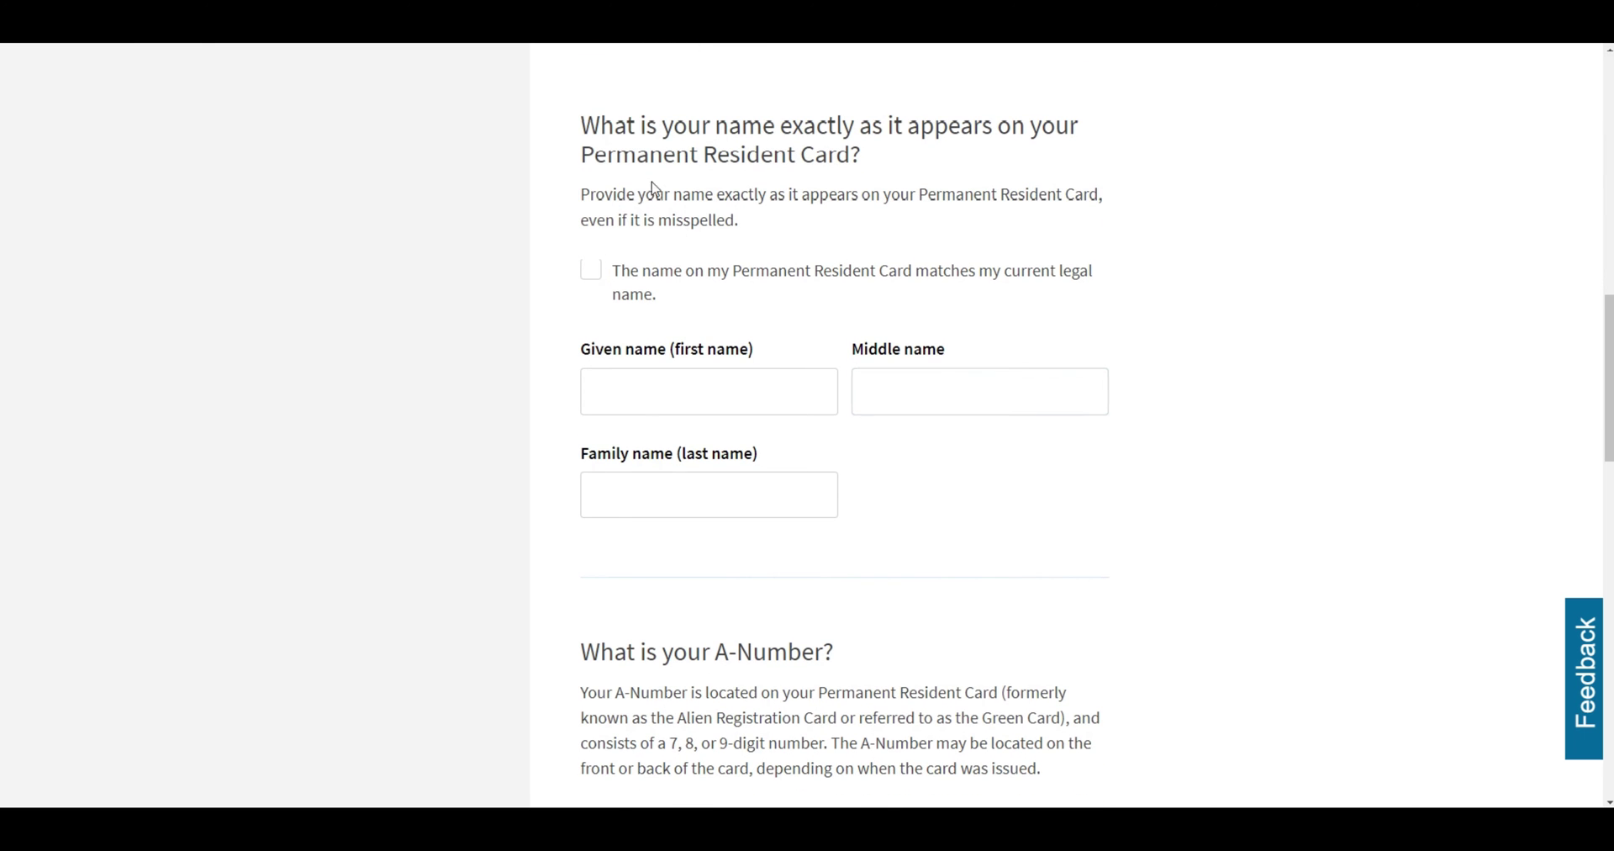
pyautogui.moveTo(571, 126); pyautogui.dragTo(861, 162)
pyautogui.click(911, 172)
pyautogui.click(591, 269)
# Check the sample cards for the number's location, enter the applicant's A-Number, and continue.
pyautogui.scroll(-8, 807, 399)
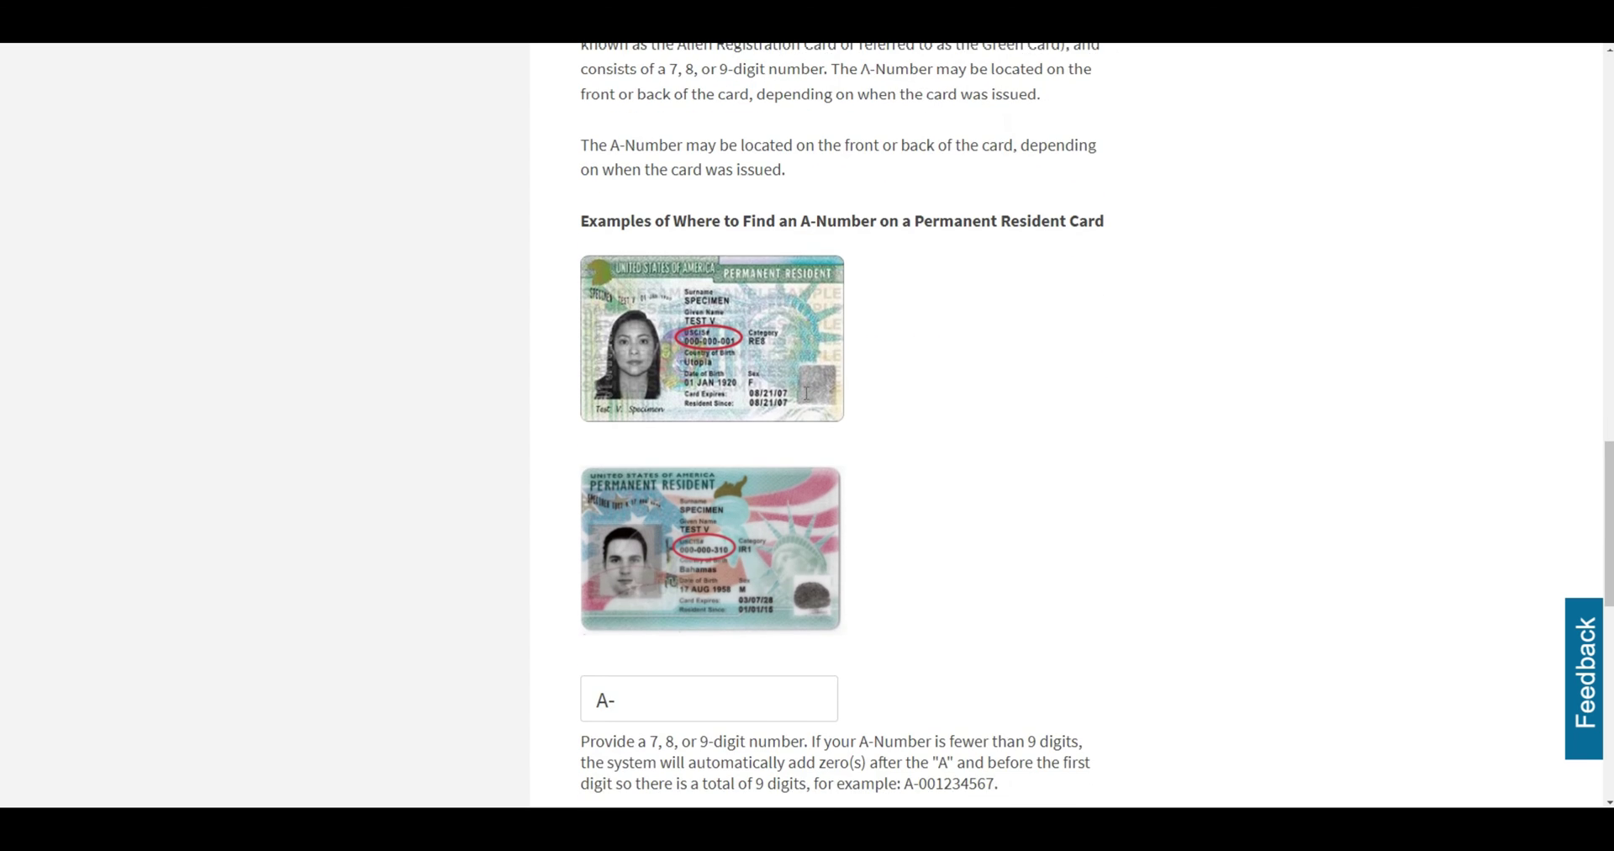
pyautogui.scroll(-1, 805, 395)
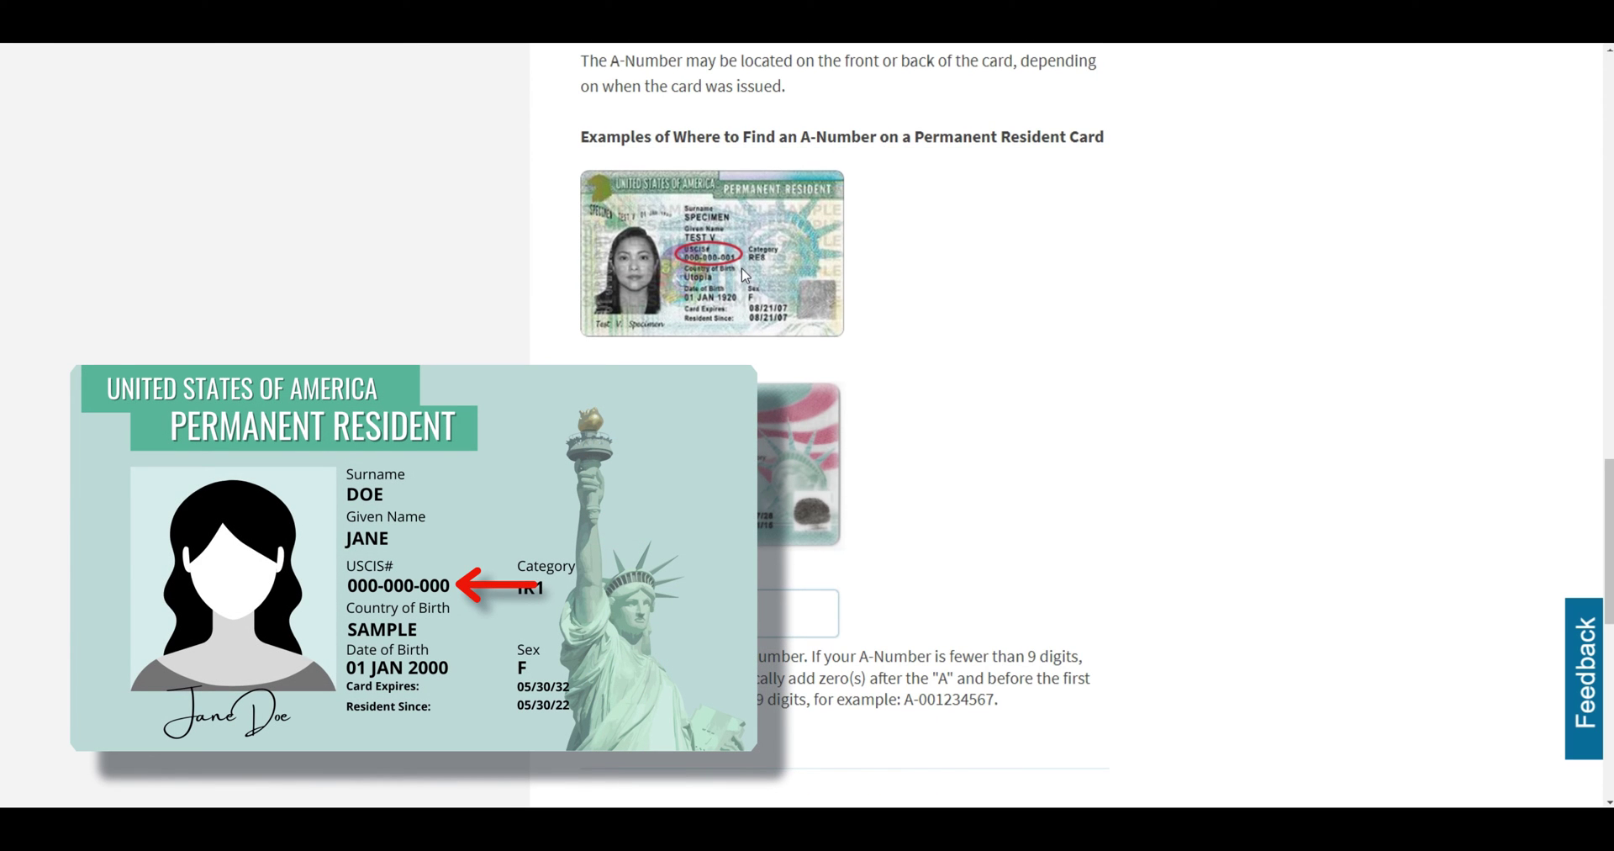
pyautogui.scroll(-2, 743, 304)
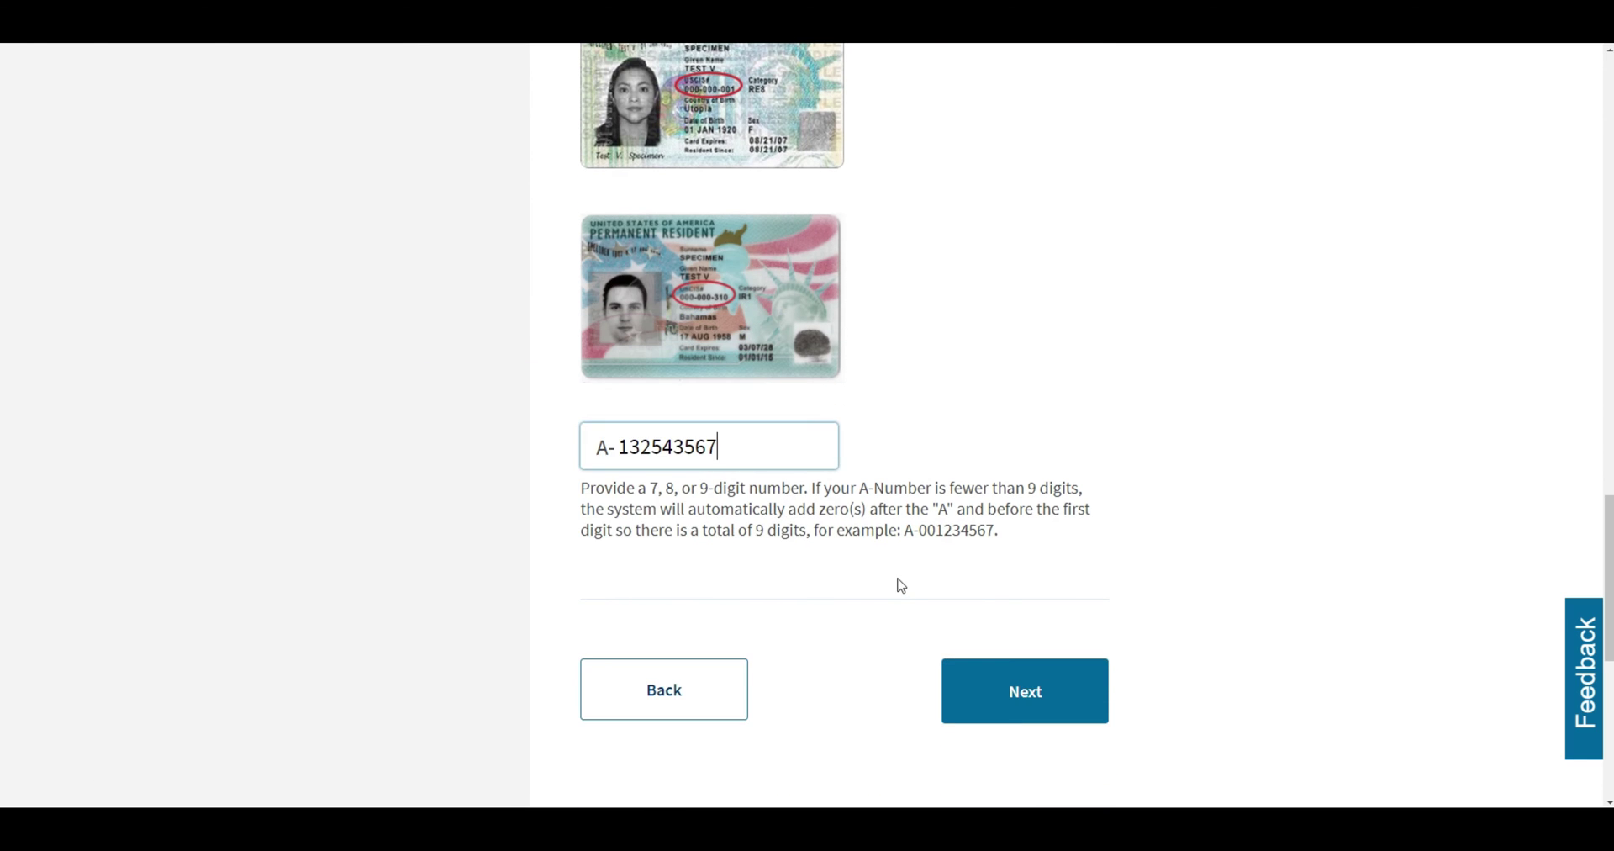
pyautogui.click(1027, 690)
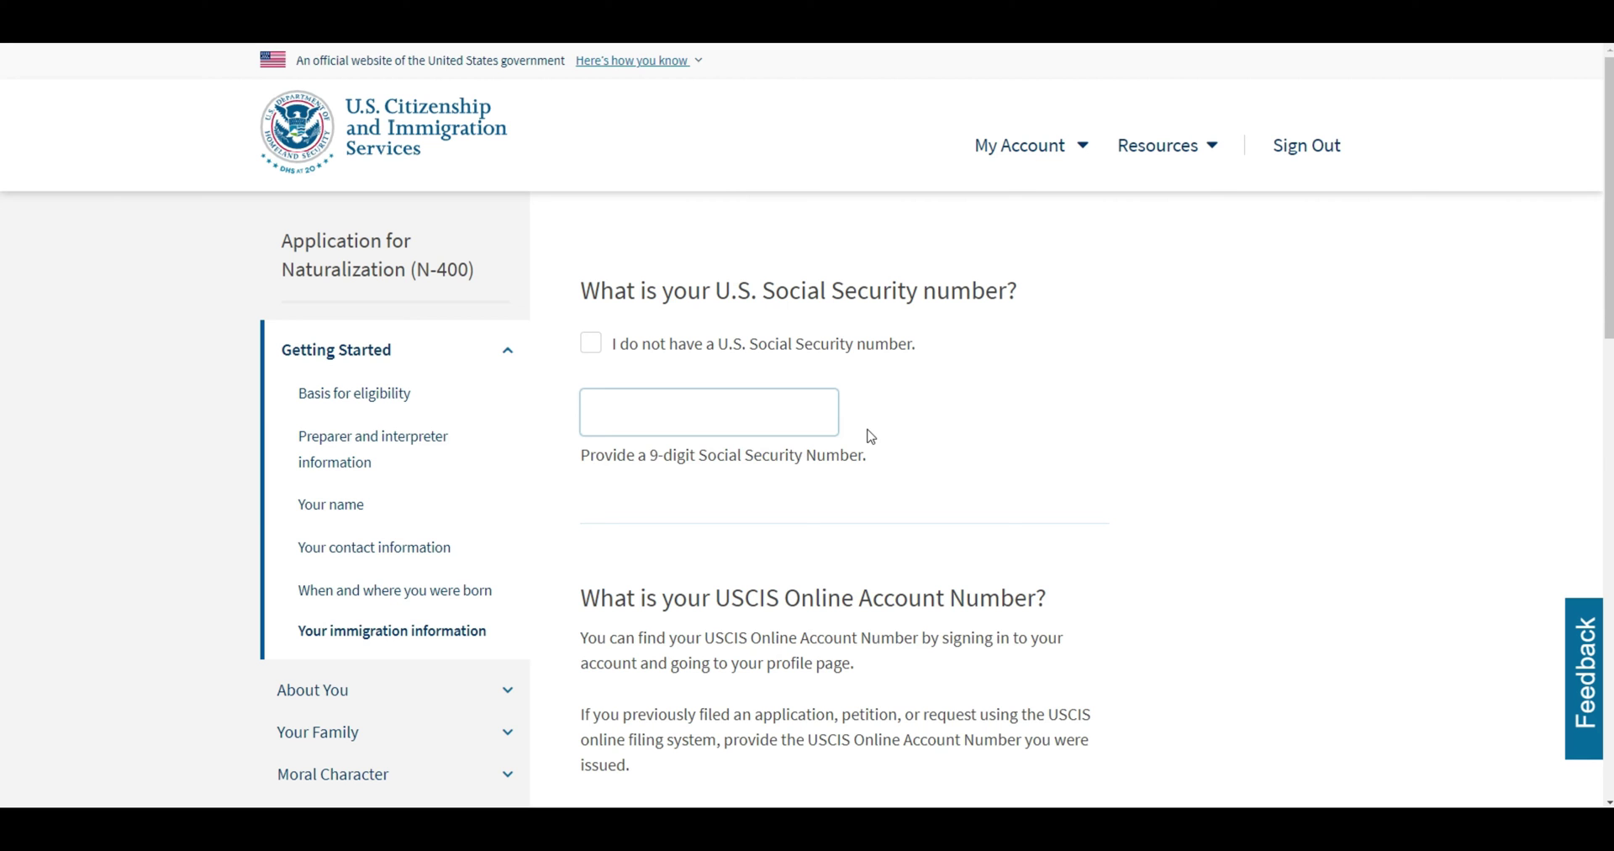
# Enter the applicant's Social Security number and USCIS Online Account Number, and continue to the section describing the applicant.
pyautogui.click(730, 412)
pyautogui.write('123-45-6789')
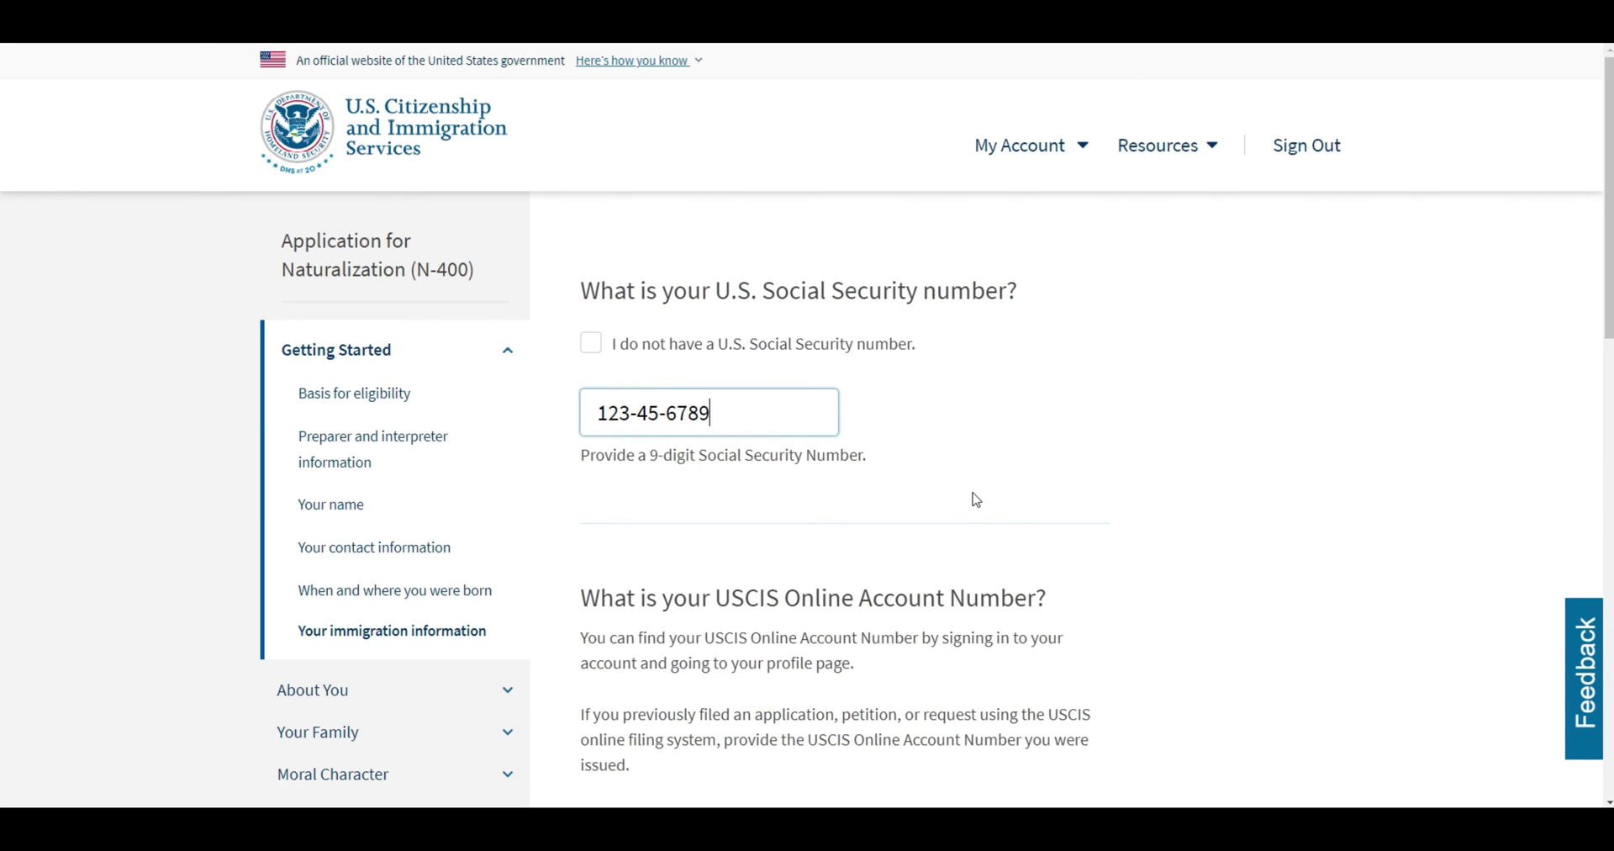
pyautogui.scroll(-5, 974, 479)
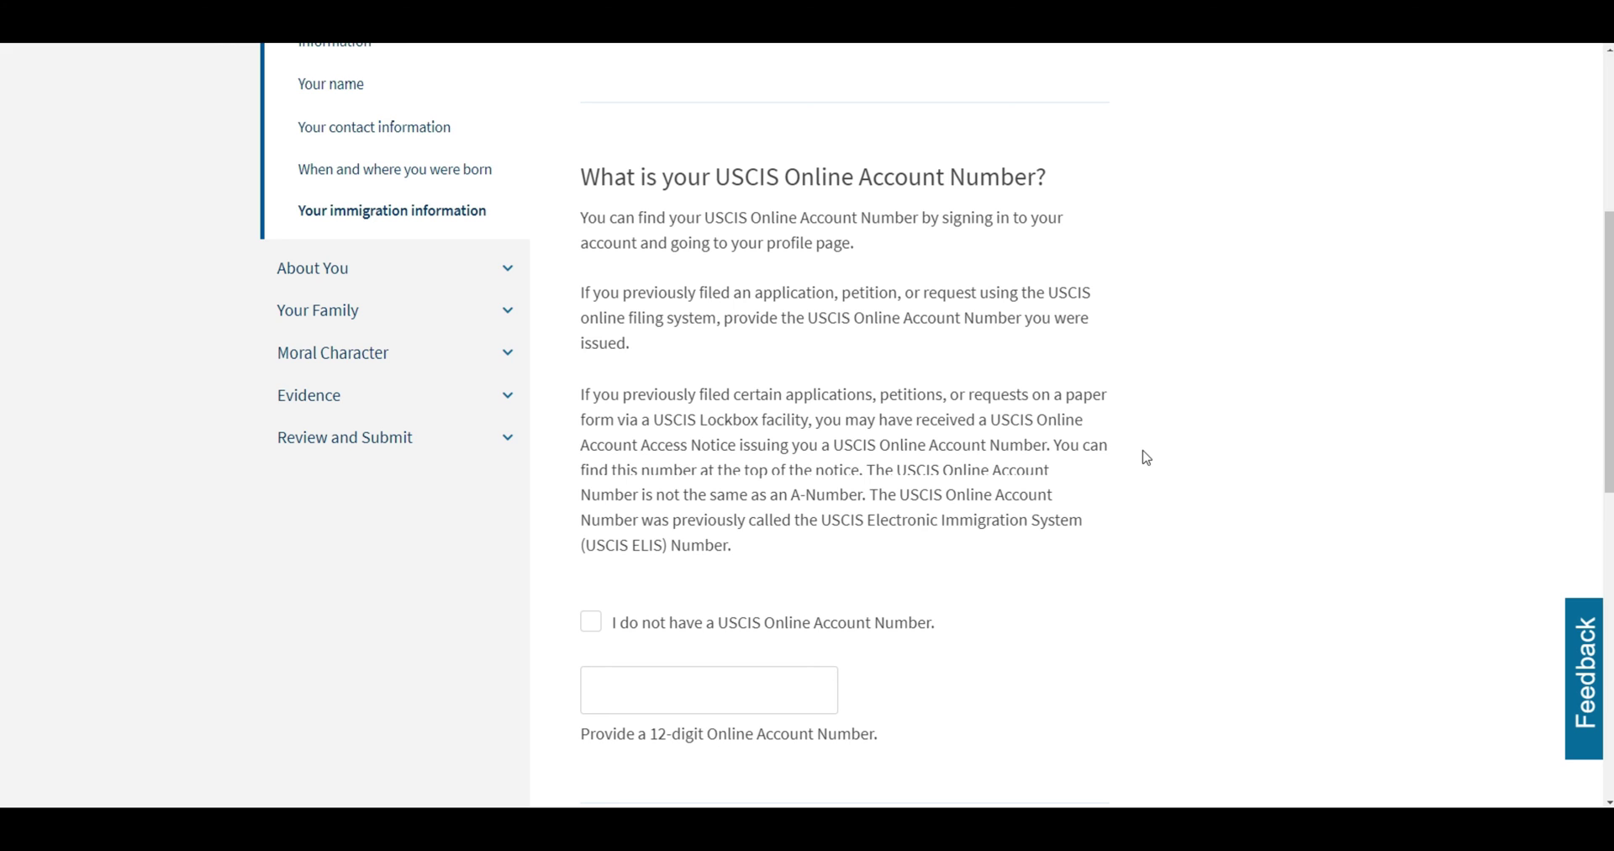
pyautogui.scroll(5, 1146, 458)
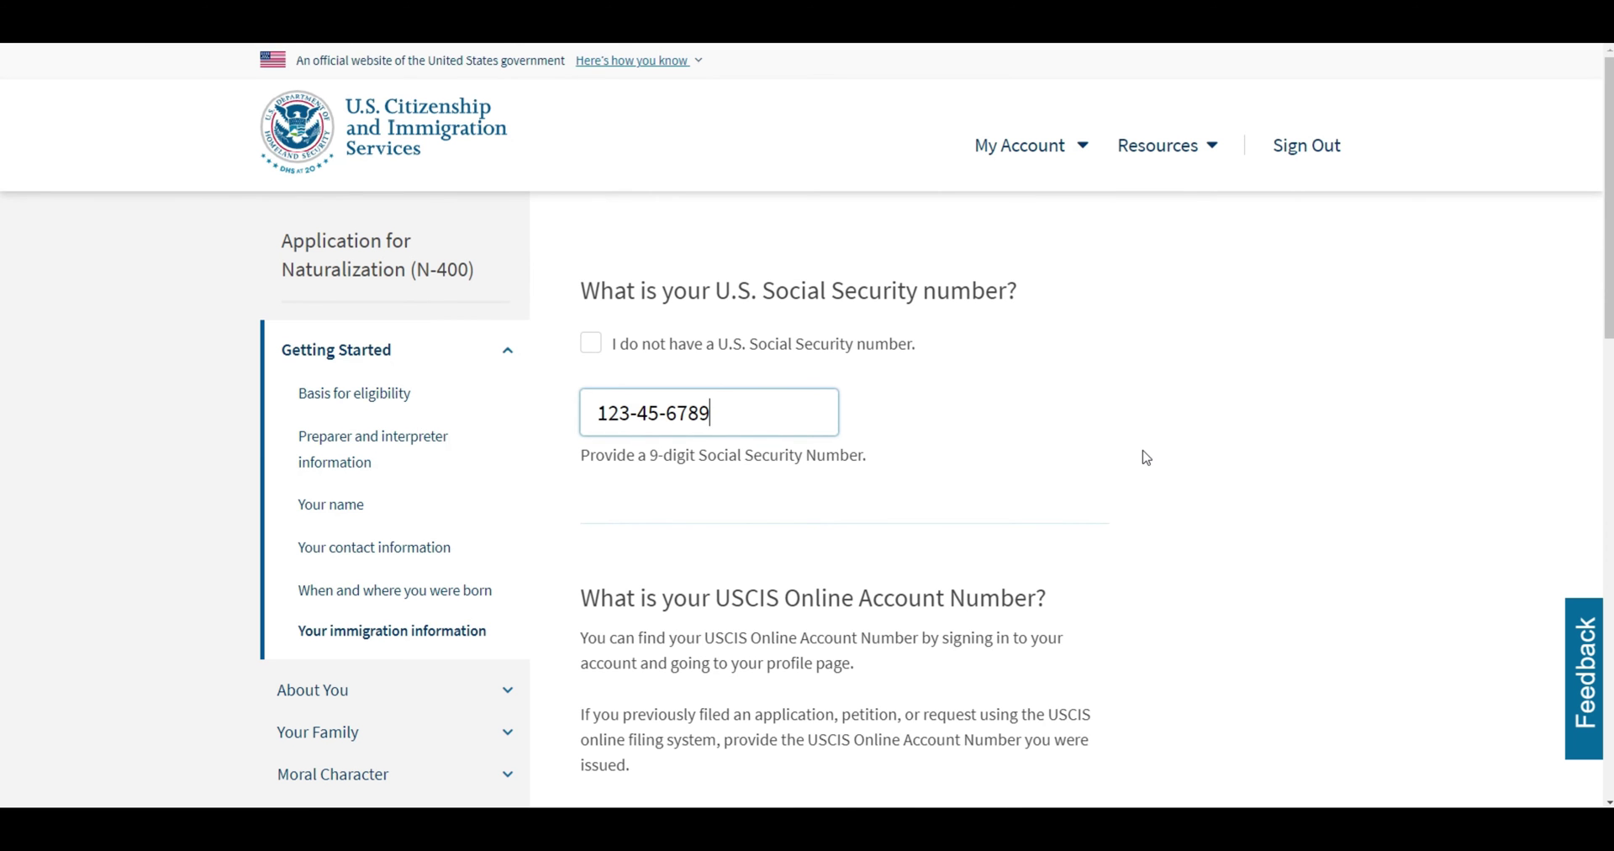
pyautogui.click(1034, 144)
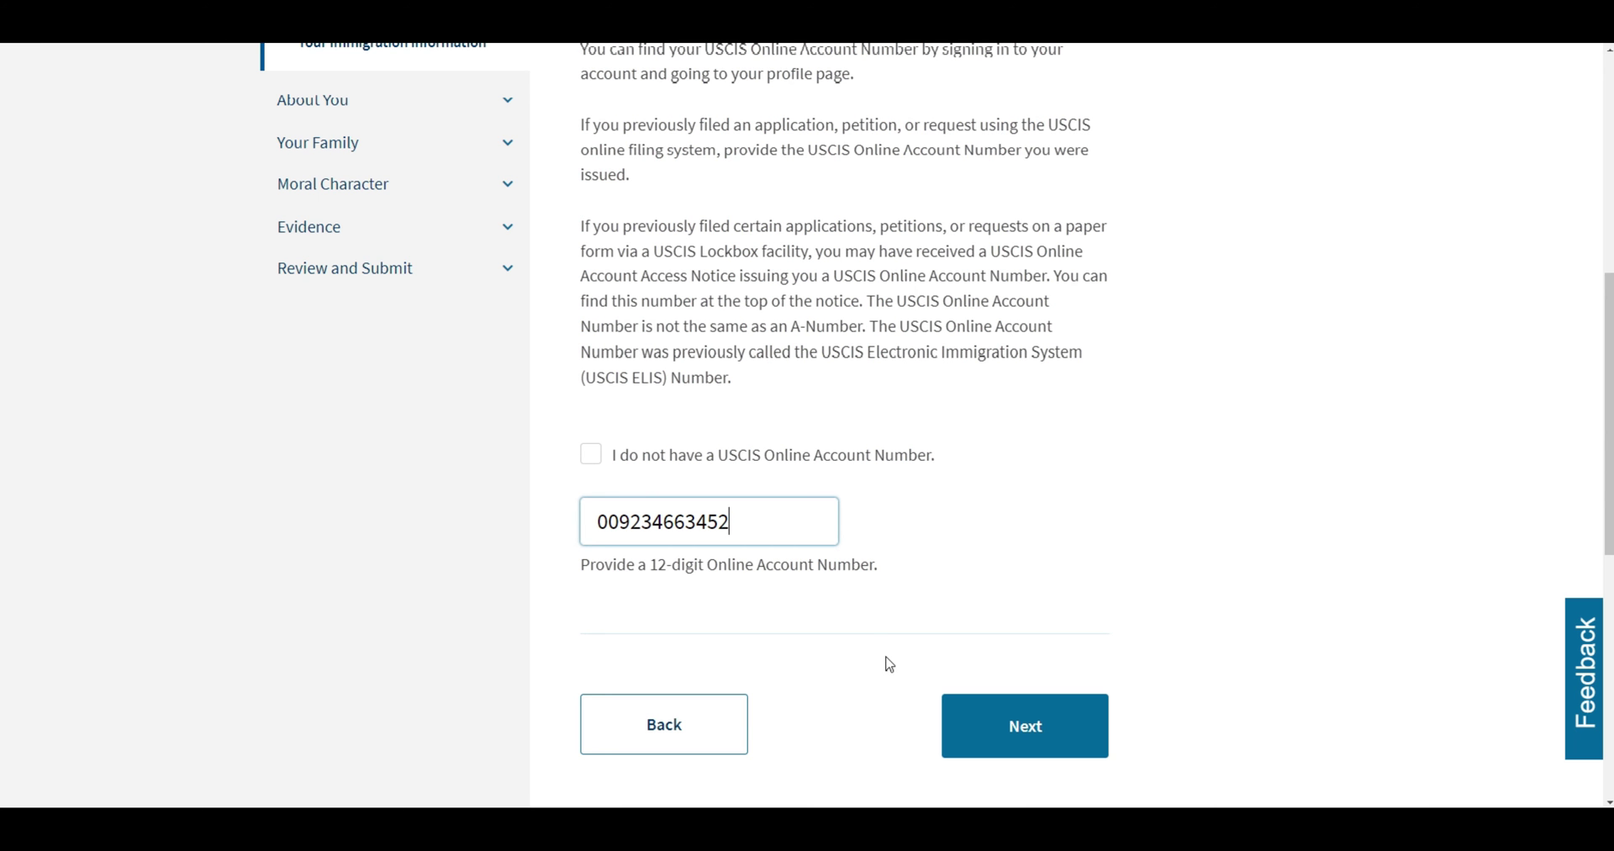
pyautogui.click(998, 732)
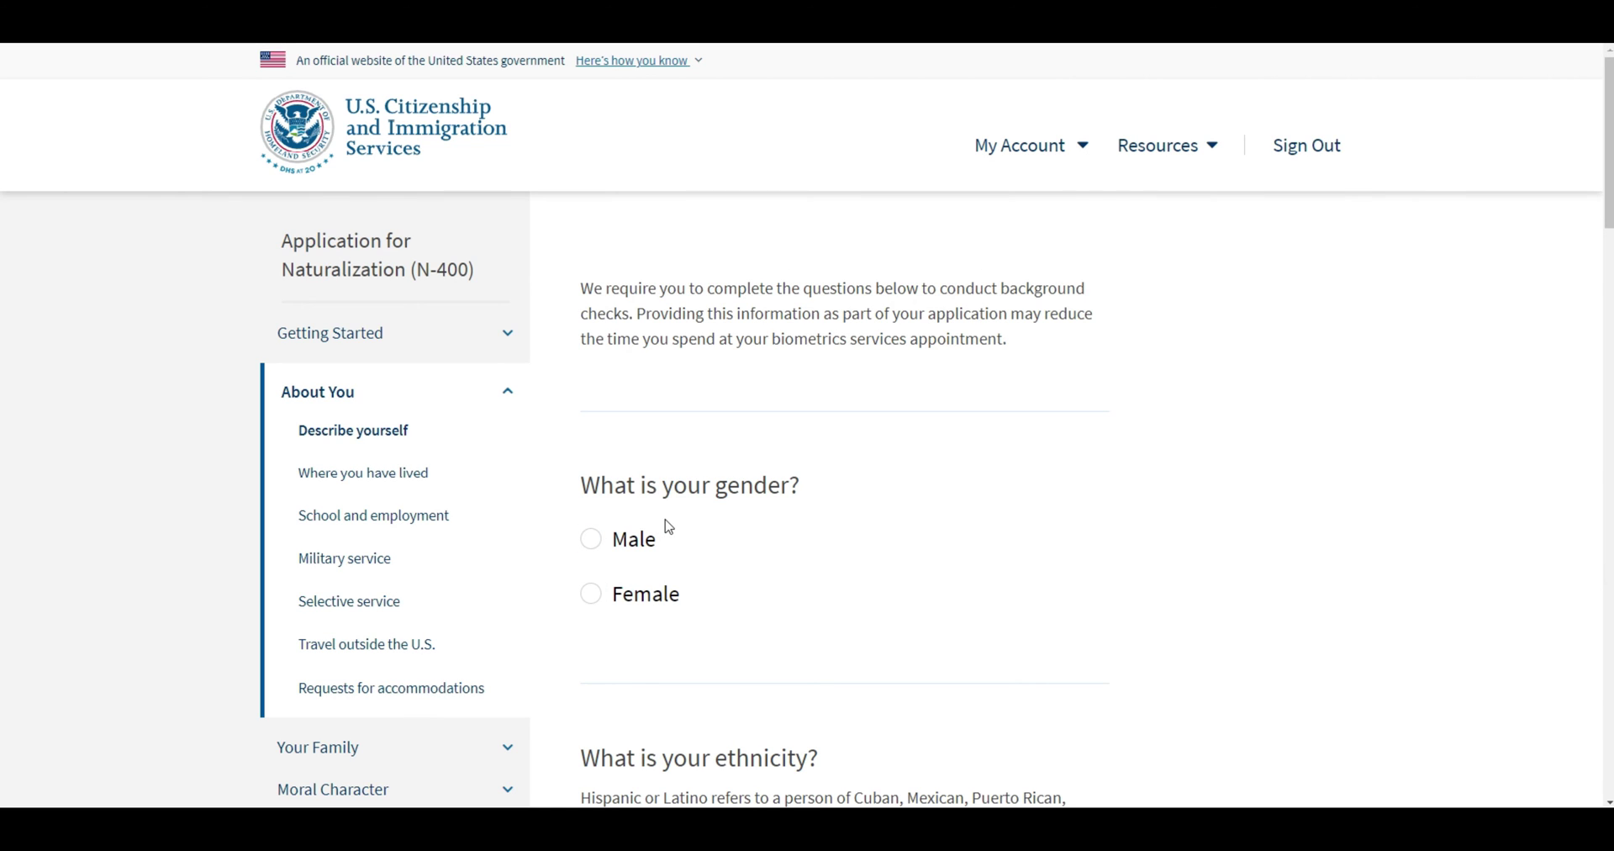
# Set the gender to Female and the ethnicity to Not Hispanic or Latino, and mark the first listed race.
pyautogui.click(593, 595)
pyautogui.scroll(-5, 908, 538)
pyautogui.click(866, 535)
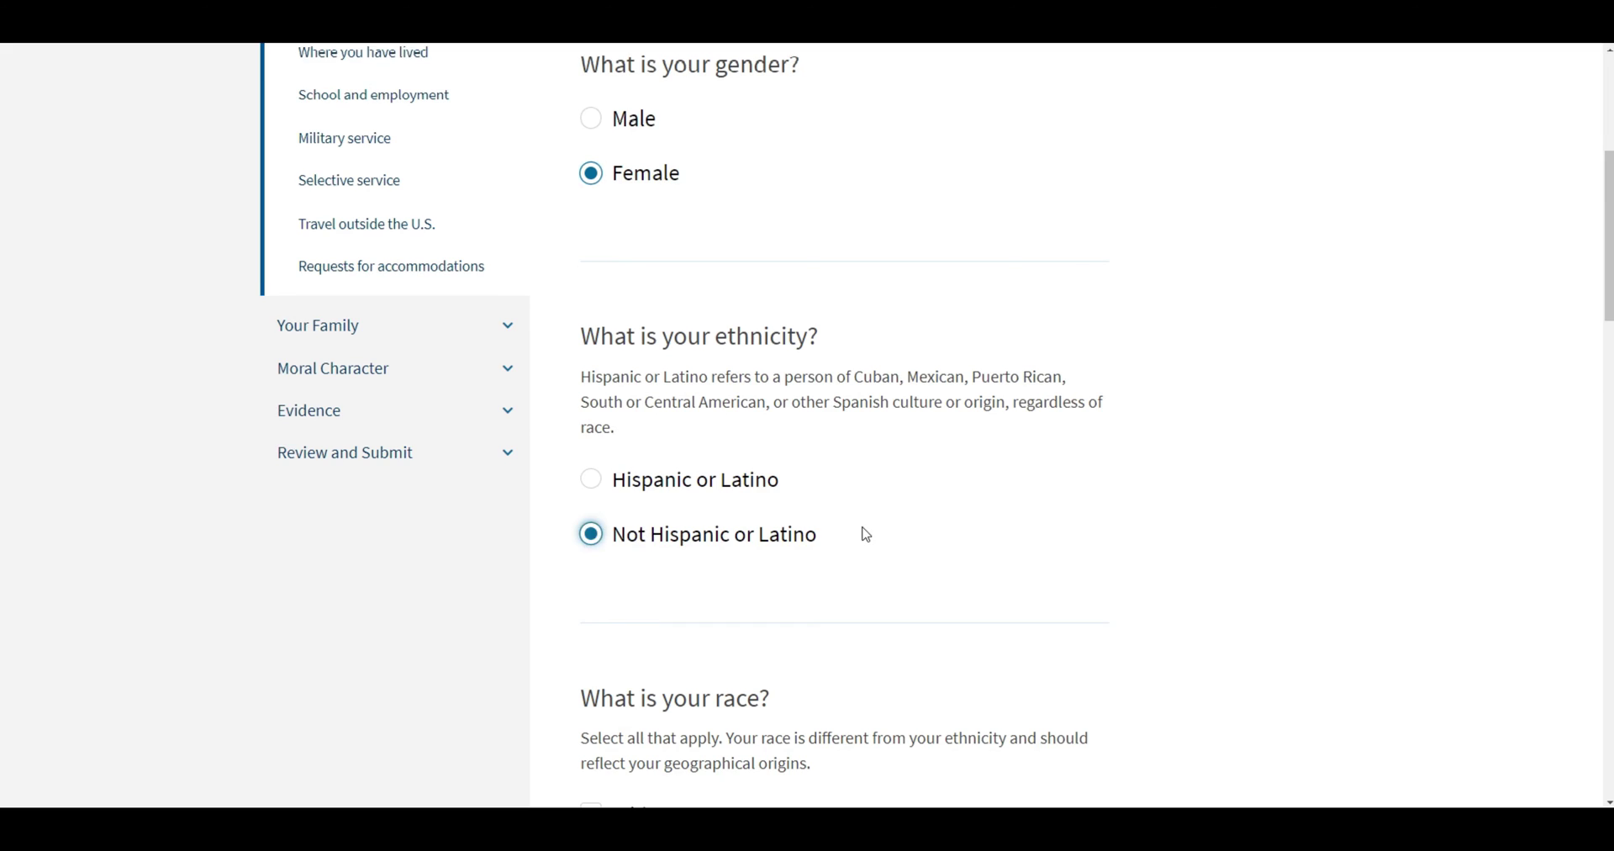
pyautogui.scroll(-6, 866, 535)
pyautogui.click(591, 310)
# Set the height to 5 feet 1 inch and the weight to 100 pounds.
pyautogui.scroll(-4, 593, 313)
pyautogui.click(612, 450)
pyautogui.write('5')
pyautogui.click(716, 447)
pyautogui.write('1')
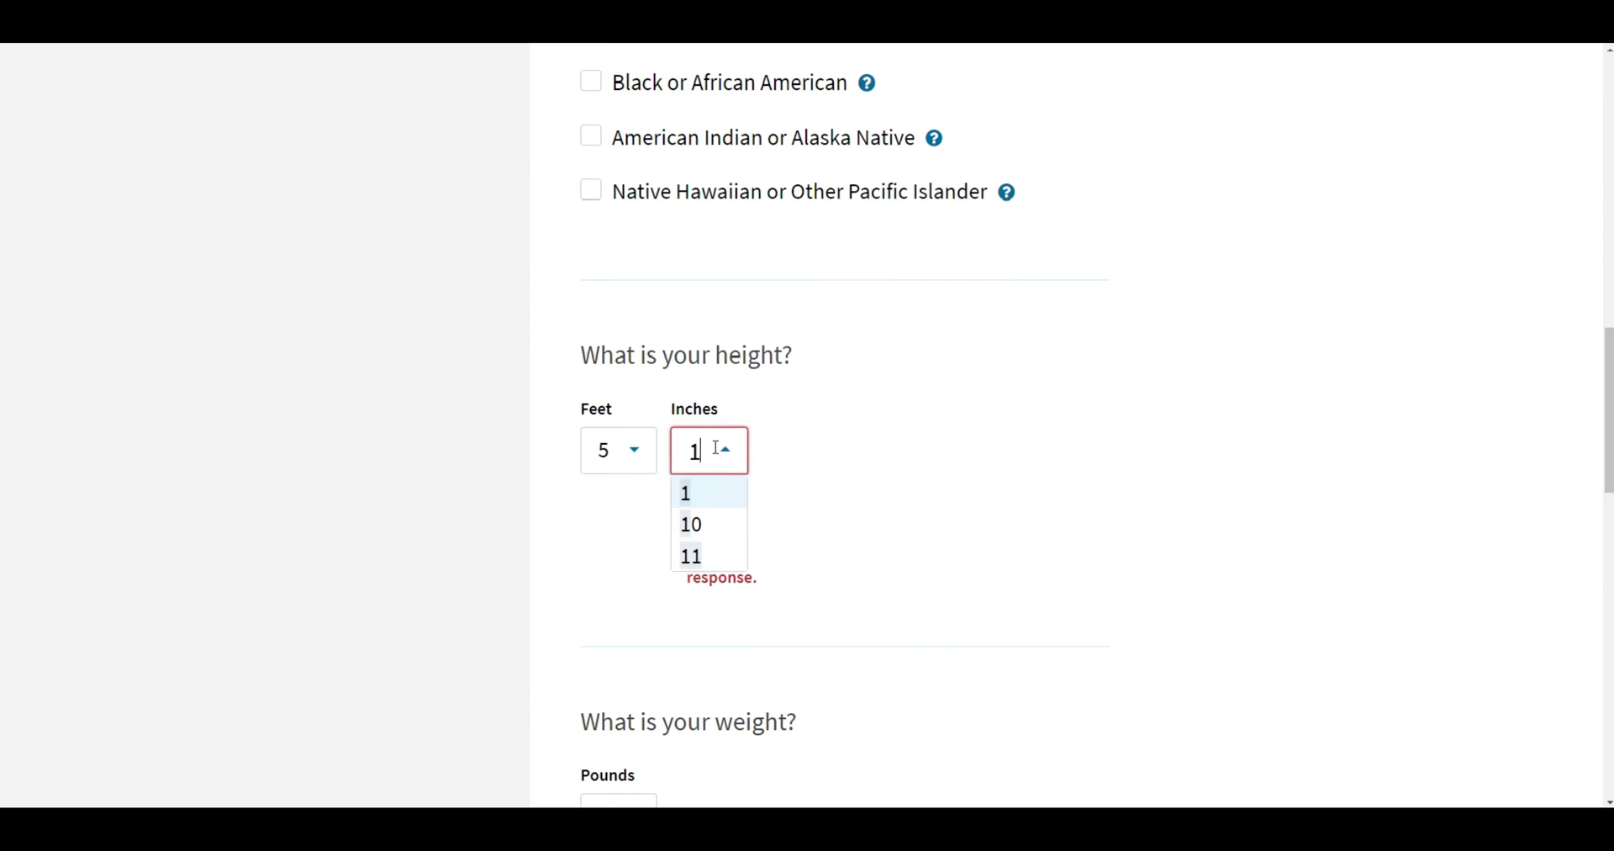
pyautogui.click(874, 462)
pyautogui.scroll(-4, 874, 462)
pyautogui.click(626, 370)
pyautogui.write('150')
# Set the eye color to Hazel and choose a hair color.
pyautogui.scroll(-4, 814, 446)
pyautogui.click(751, 290)
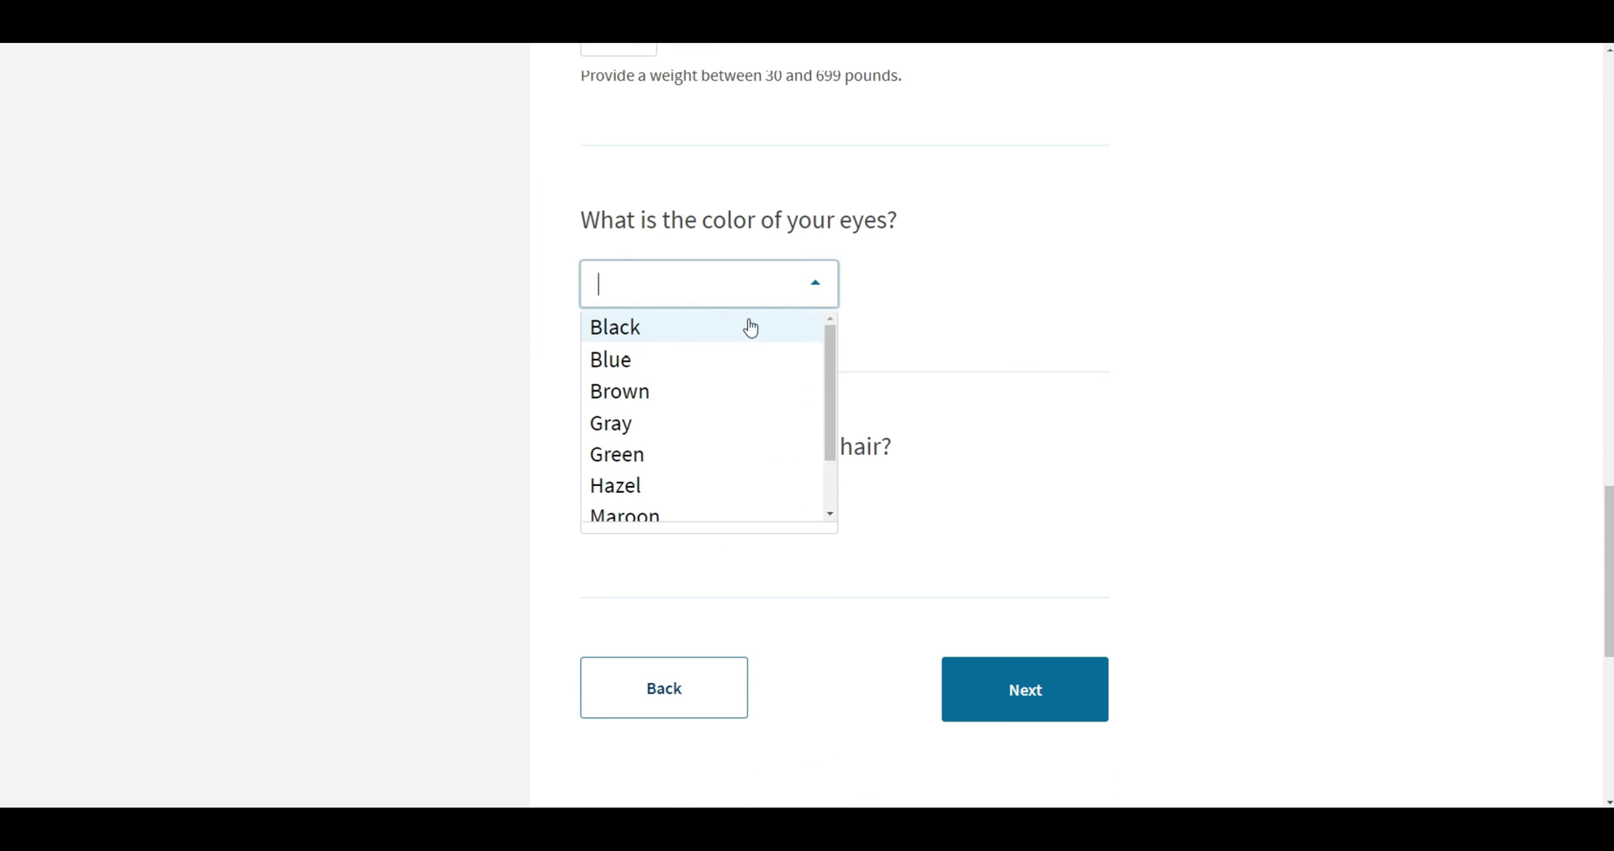
pyautogui.click(754, 485)
pyautogui.click(813, 511)
pyautogui.click(773, 646)
# Review the height, weight and eye color answers and continue to the section on where the applicant has lived.
pyautogui.click(1019, 691)
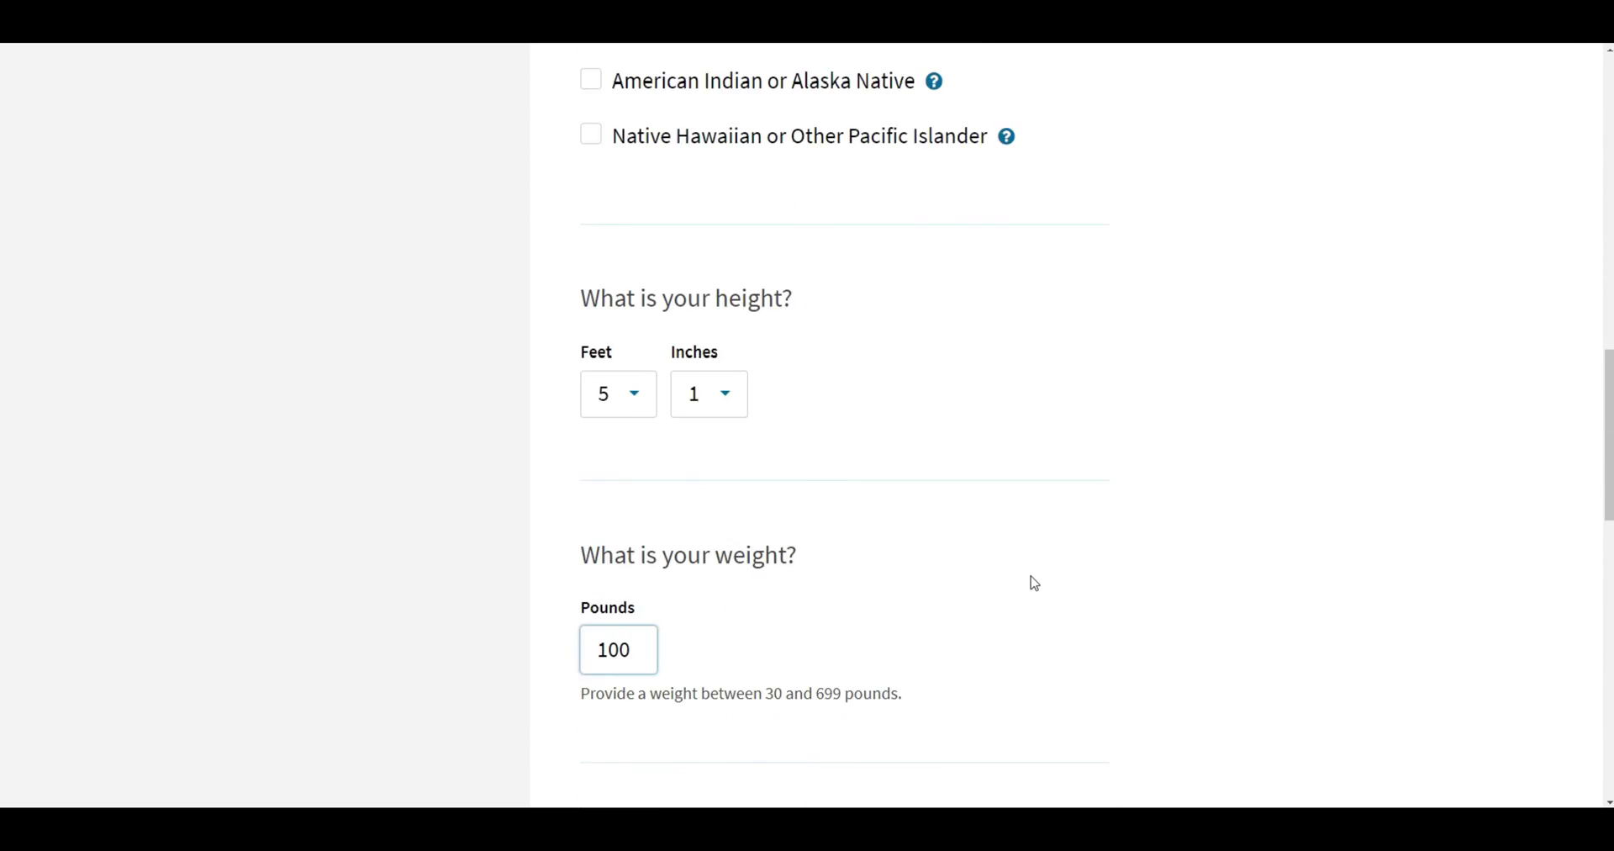
pyautogui.scroll(8, 1031, 577)
pyautogui.scroll(-9, 1033, 576)
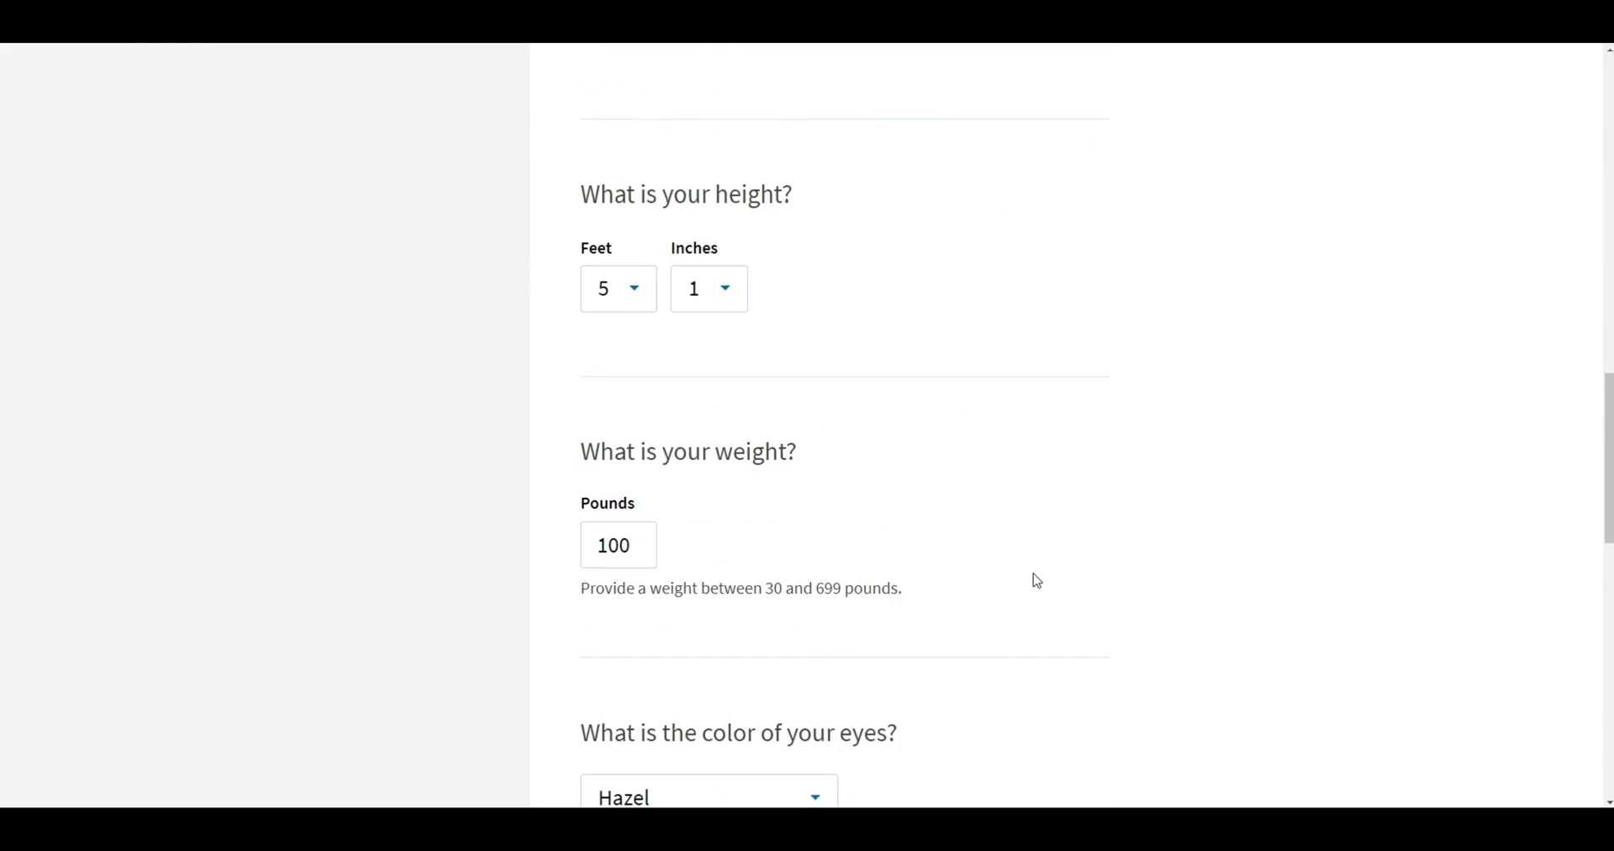
pyautogui.scroll(-7, 1034, 576)
pyautogui.click(1020, 641)
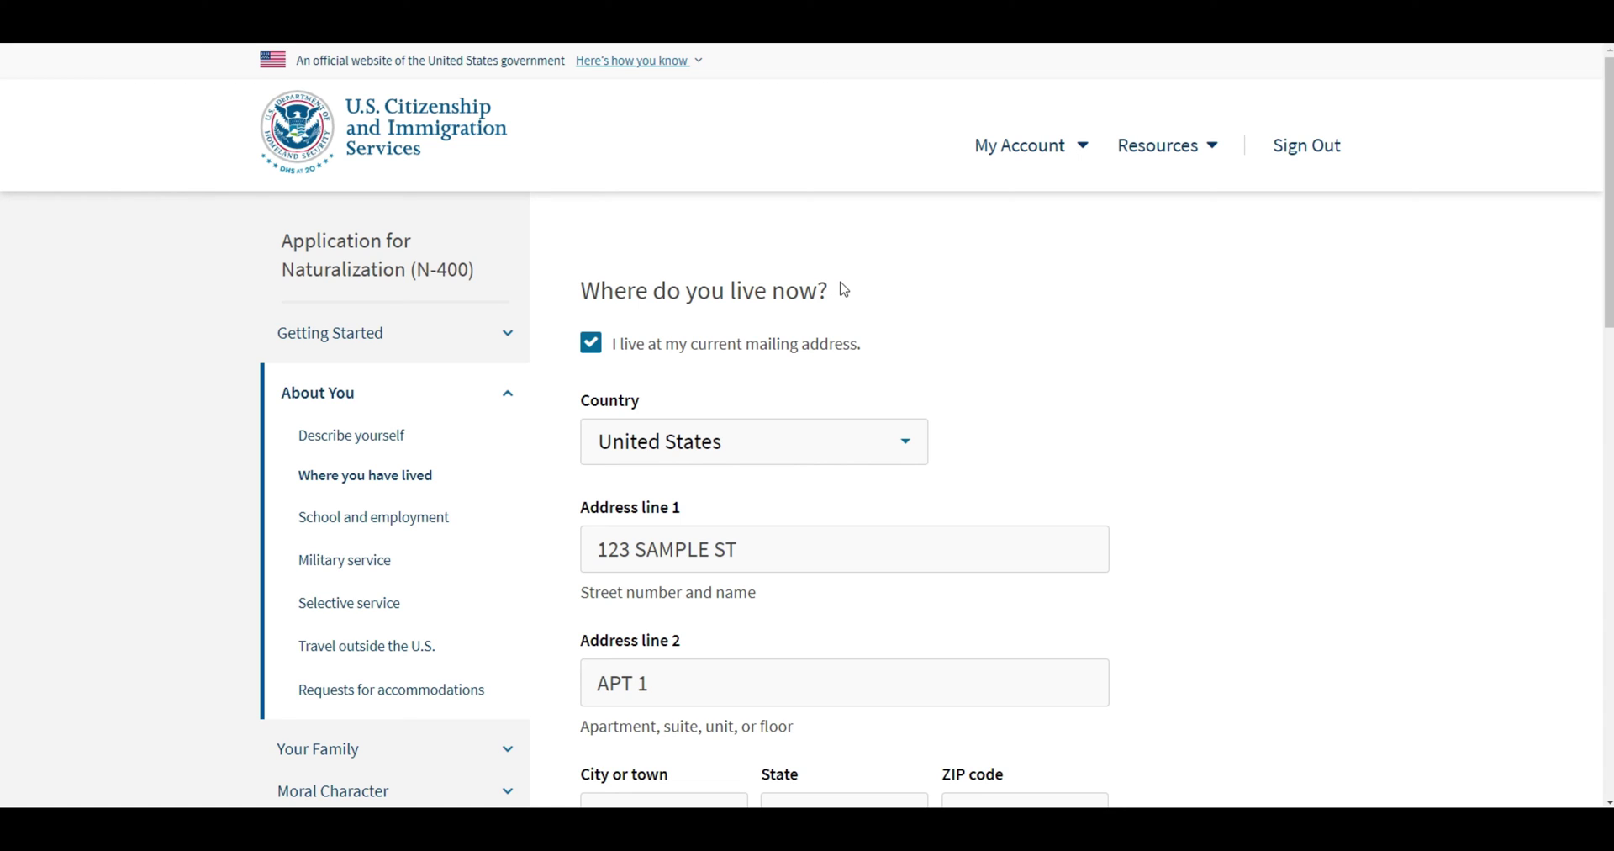
# Keep the mailing address as the current residence, set its move-in date to 01/01/2023, and continue to the residence history.
pyautogui.click(592, 346)
pyautogui.click(593, 346)
pyautogui.scroll(-1, 854, 346)
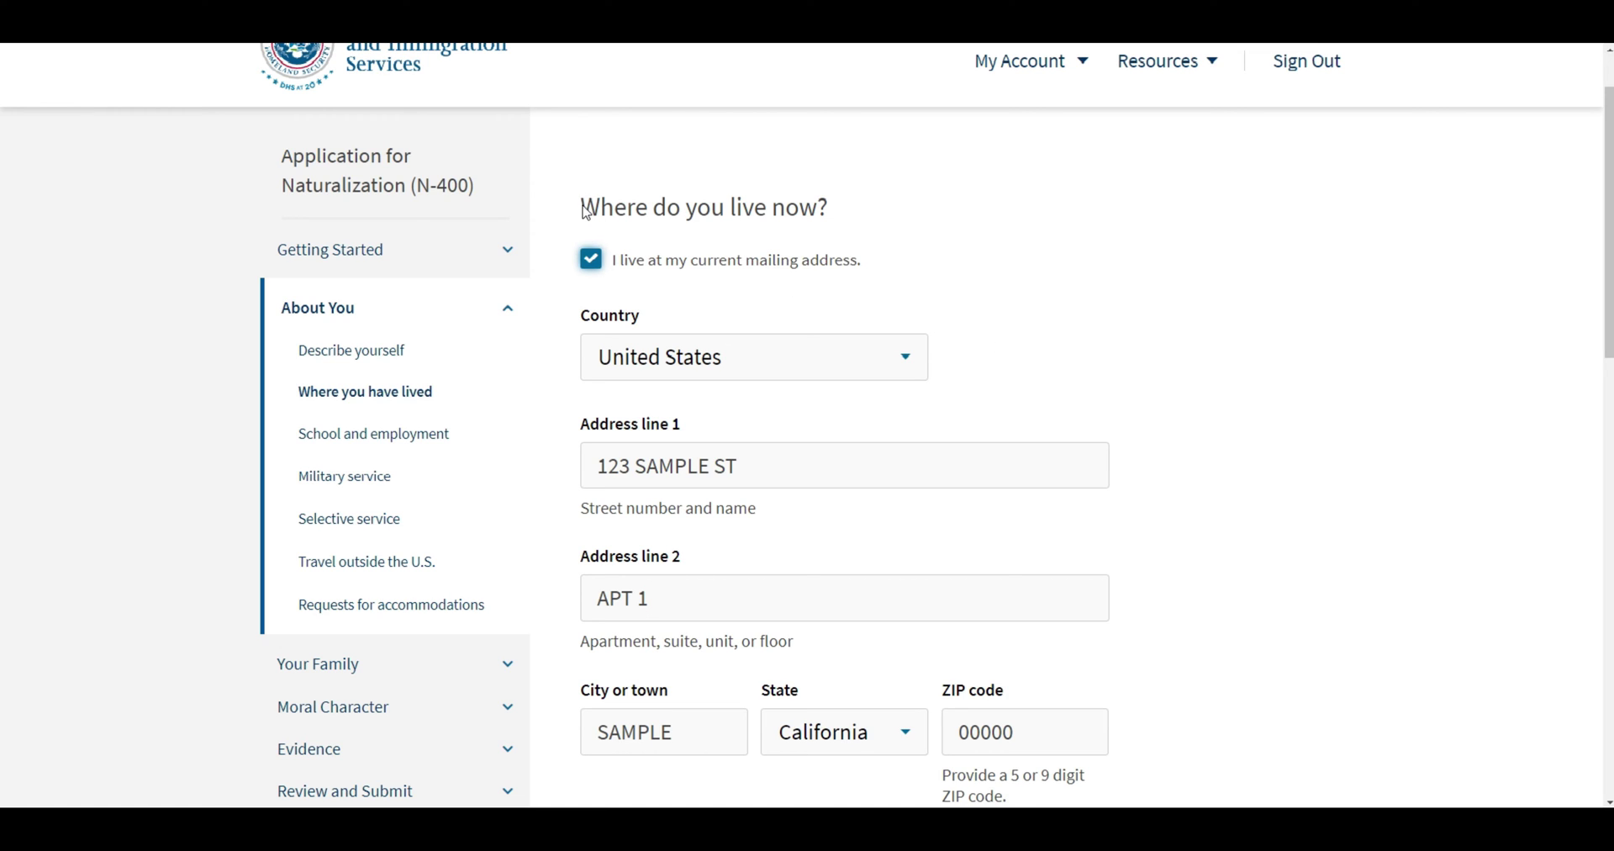
pyautogui.moveTo(580, 205); pyautogui.dragTo(839, 213)
pyautogui.scroll(-9, 951, 323)
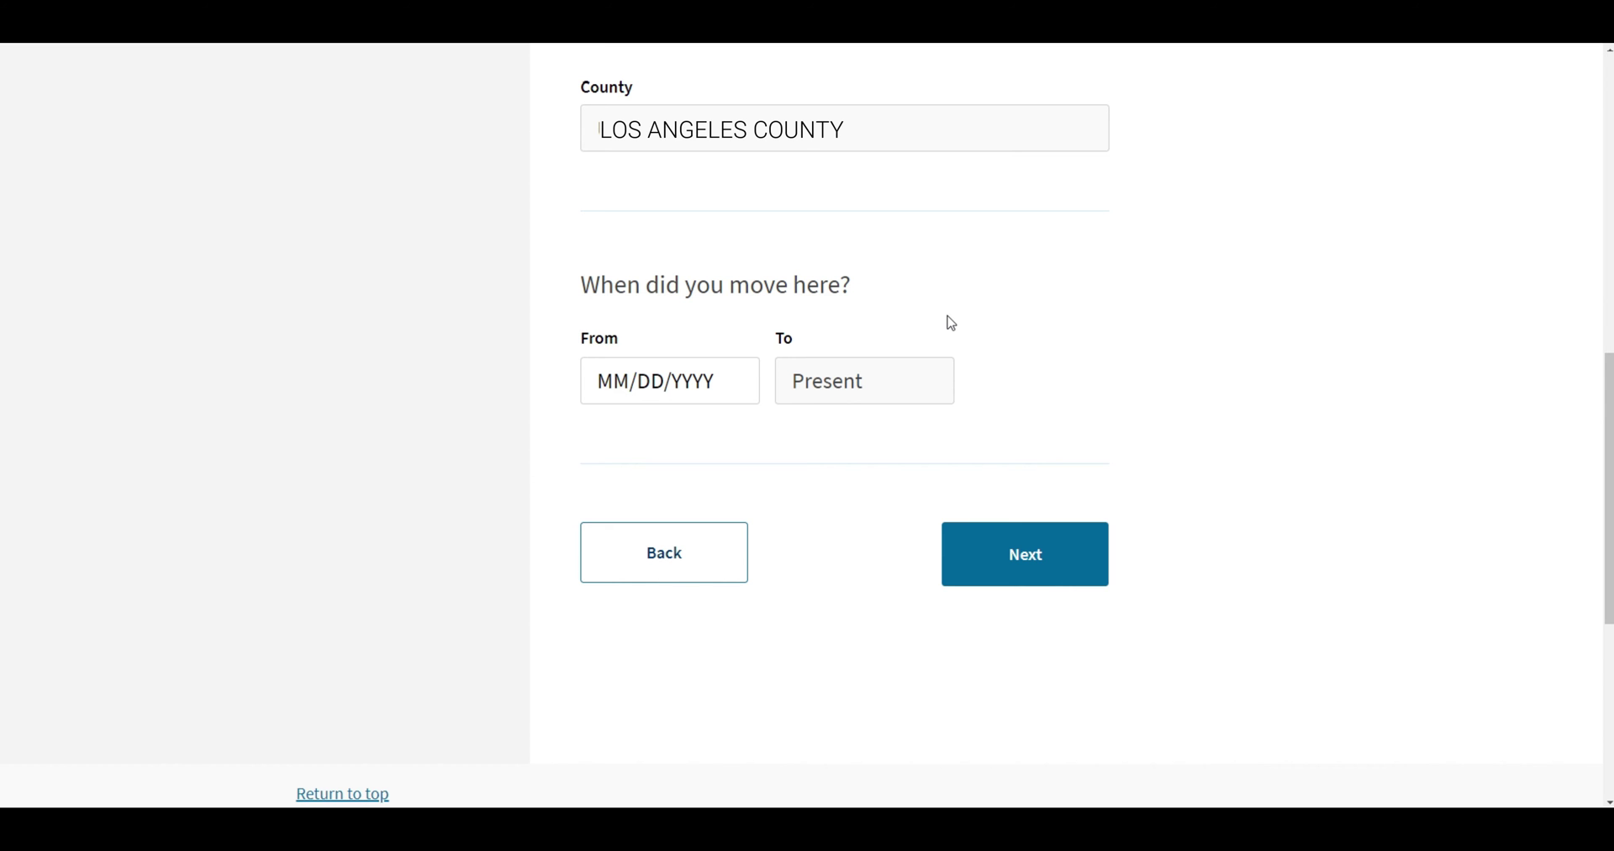
pyautogui.click(1001, 572)
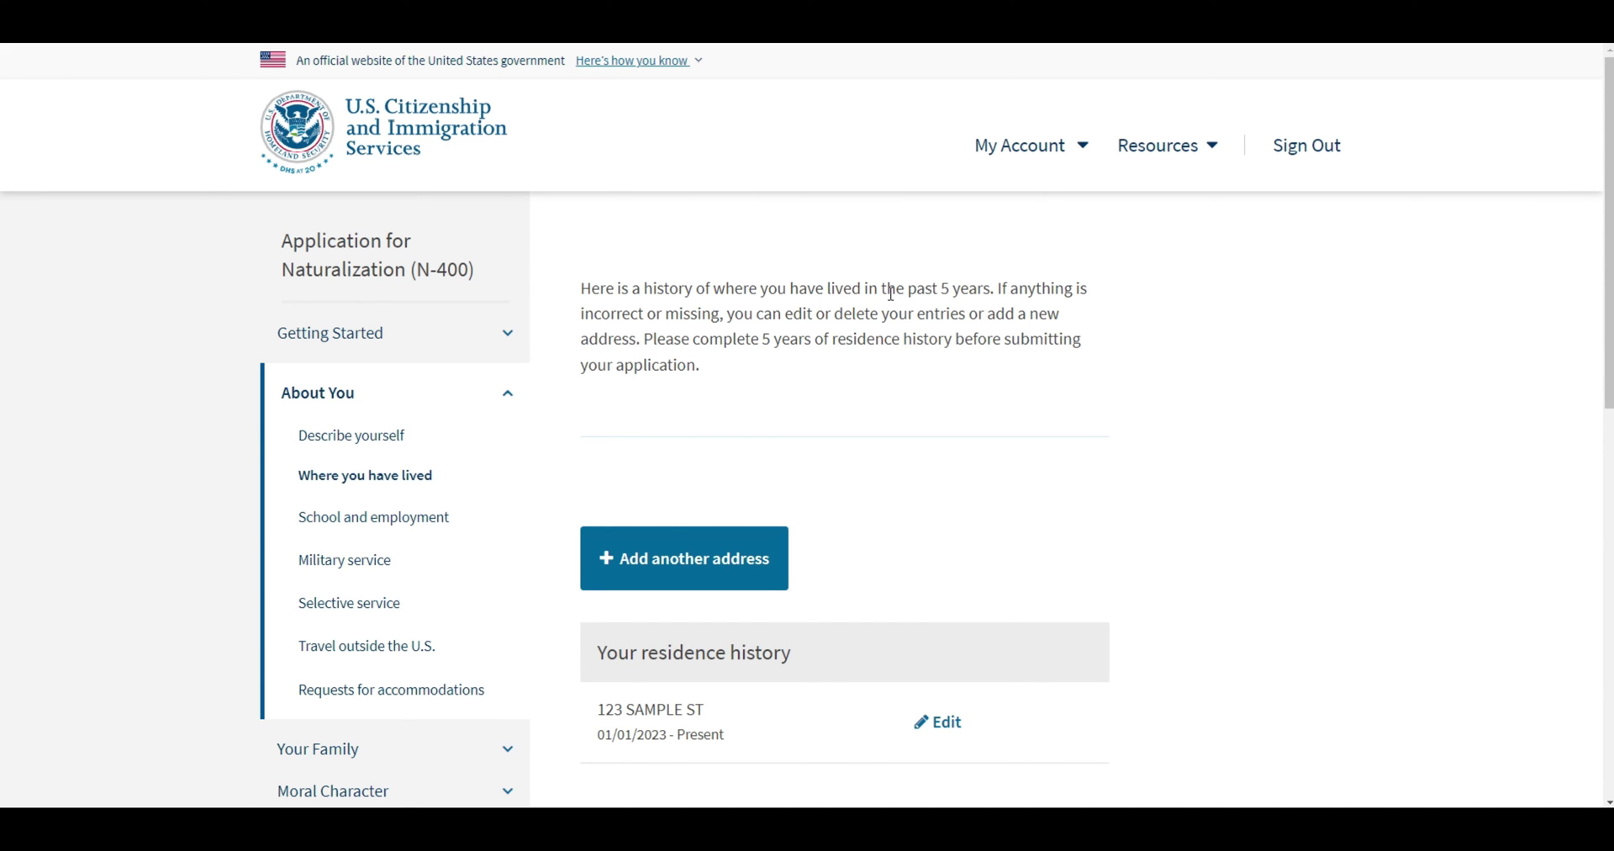
# Examine the residence history page, highlighting the past 5 years requirement and the start year of the current address.
pyautogui.moveTo(910, 290); pyautogui.dragTo(998, 291)
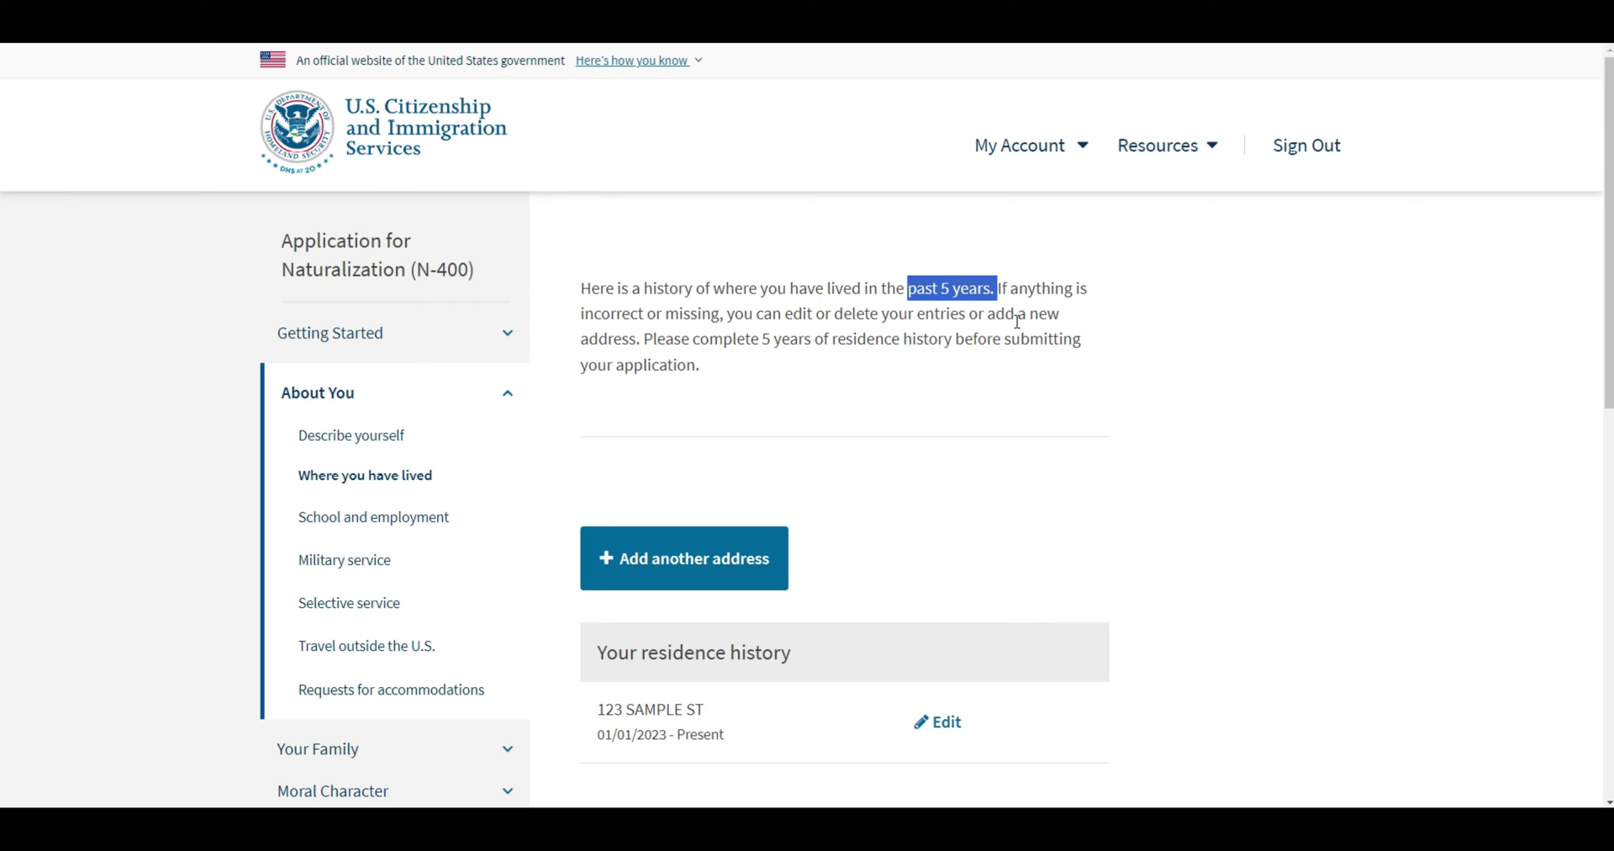
pyautogui.click(1017, 321)
pyautogui.scroll(-3, 1017, 328)
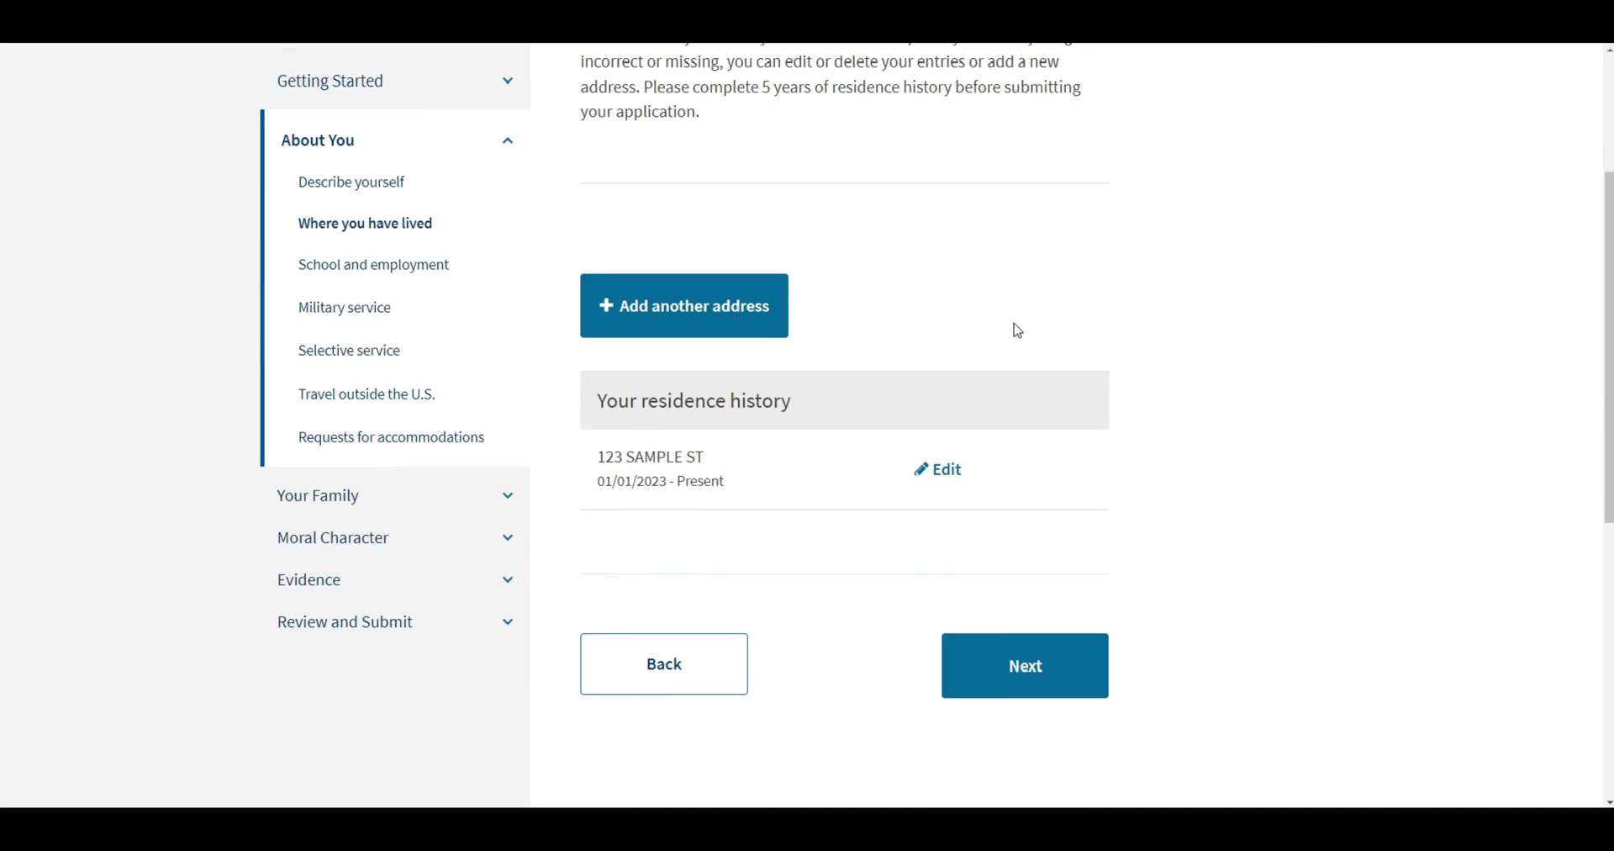
pyautogui.moveTo(597, 402); pyautogui.dragTo(809, 413)
pyautogui.click(809, 412)
pyautogui.doubleClick(644, 482)
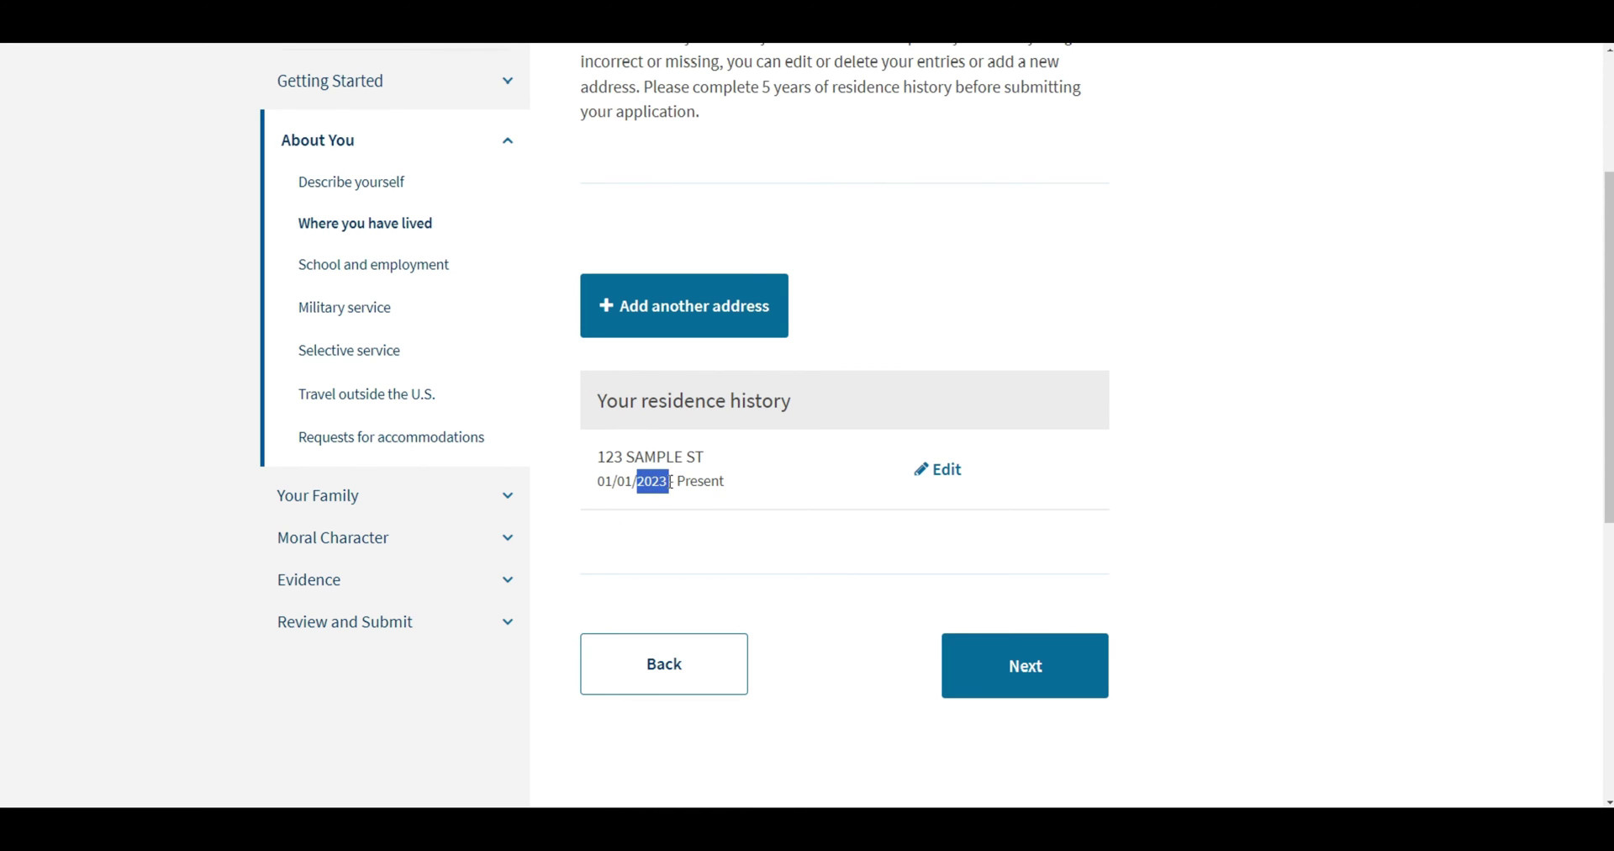
pyautogui.click(793, 494)
pyautogui.scroll(3, 1009, 391)
pyautogui.scroll(-2, 1009, 391)
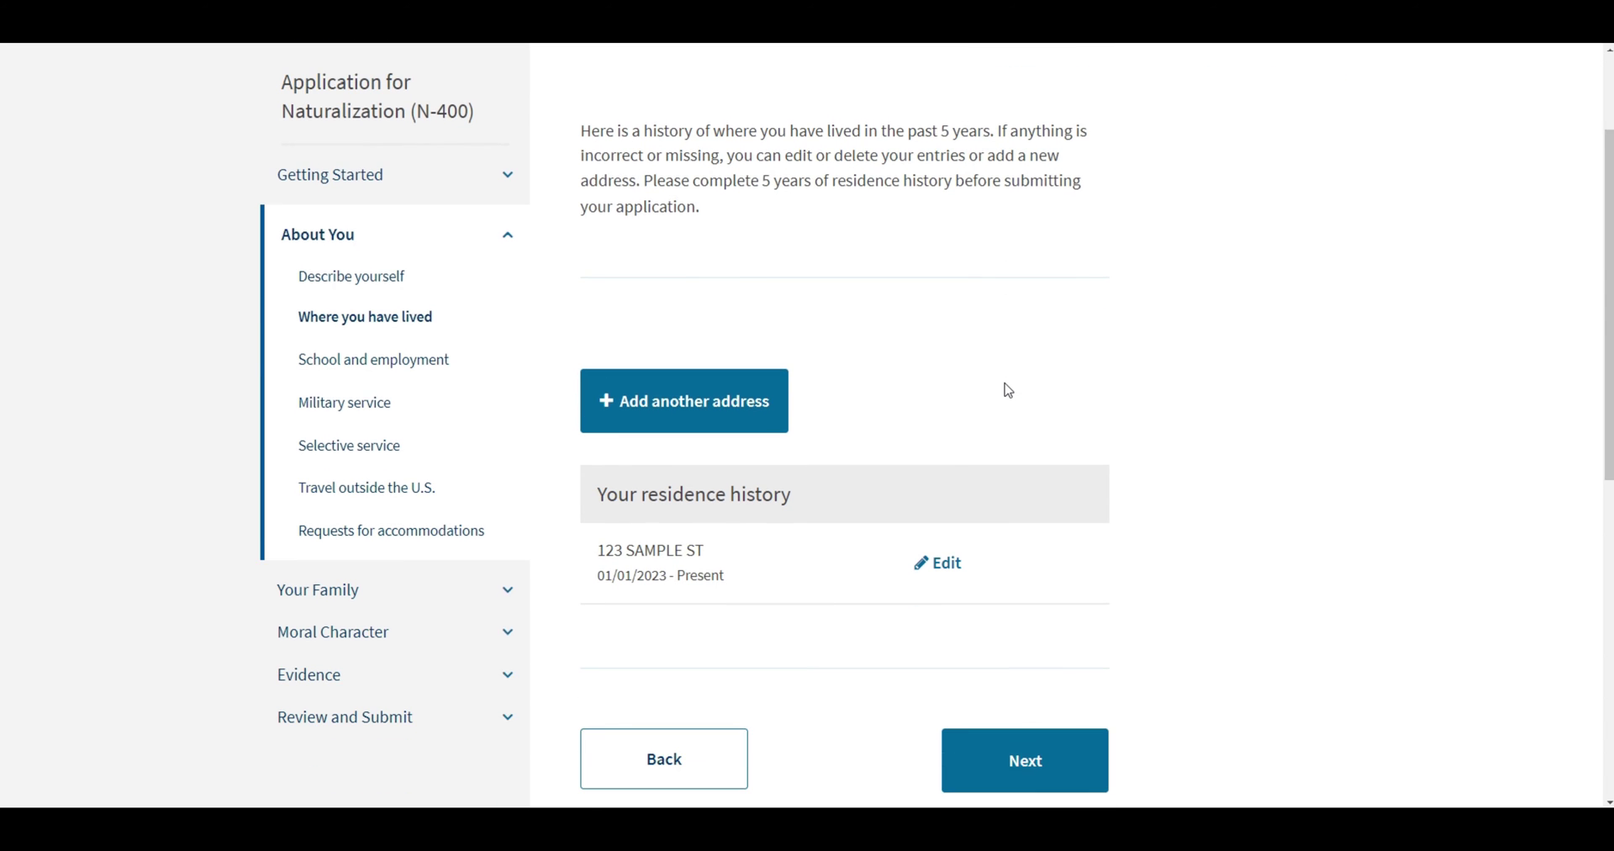
# Add a previous United States residence with its full address and the dates 01/01/2019 to 12/31/2022.
pyautogui.click(727, 407)
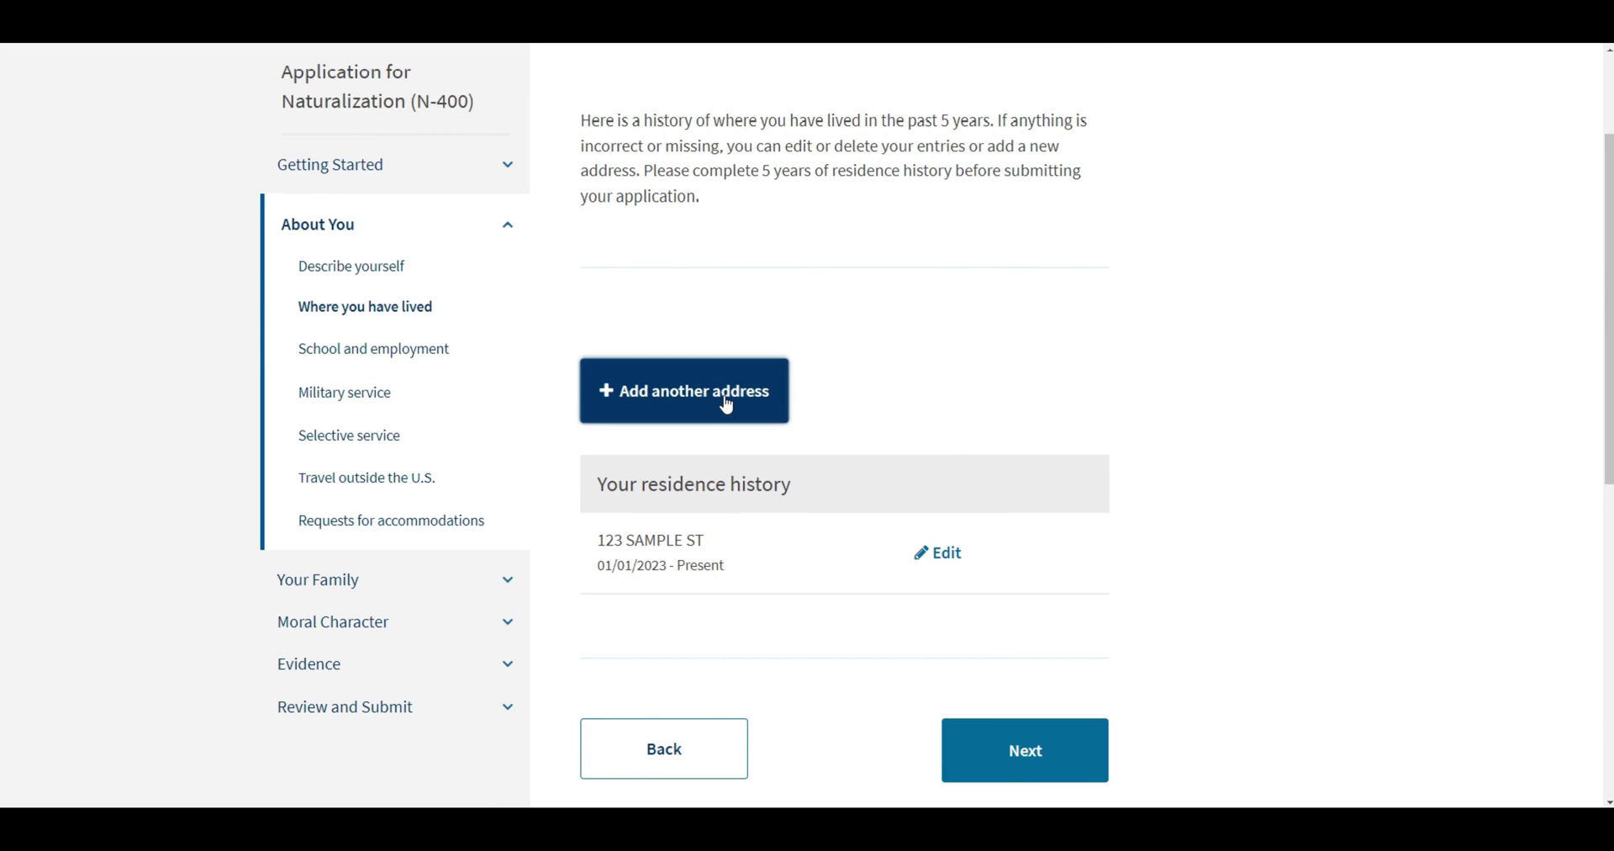
pyautogui.write('Uni')
pyautogui.click(742, 454)
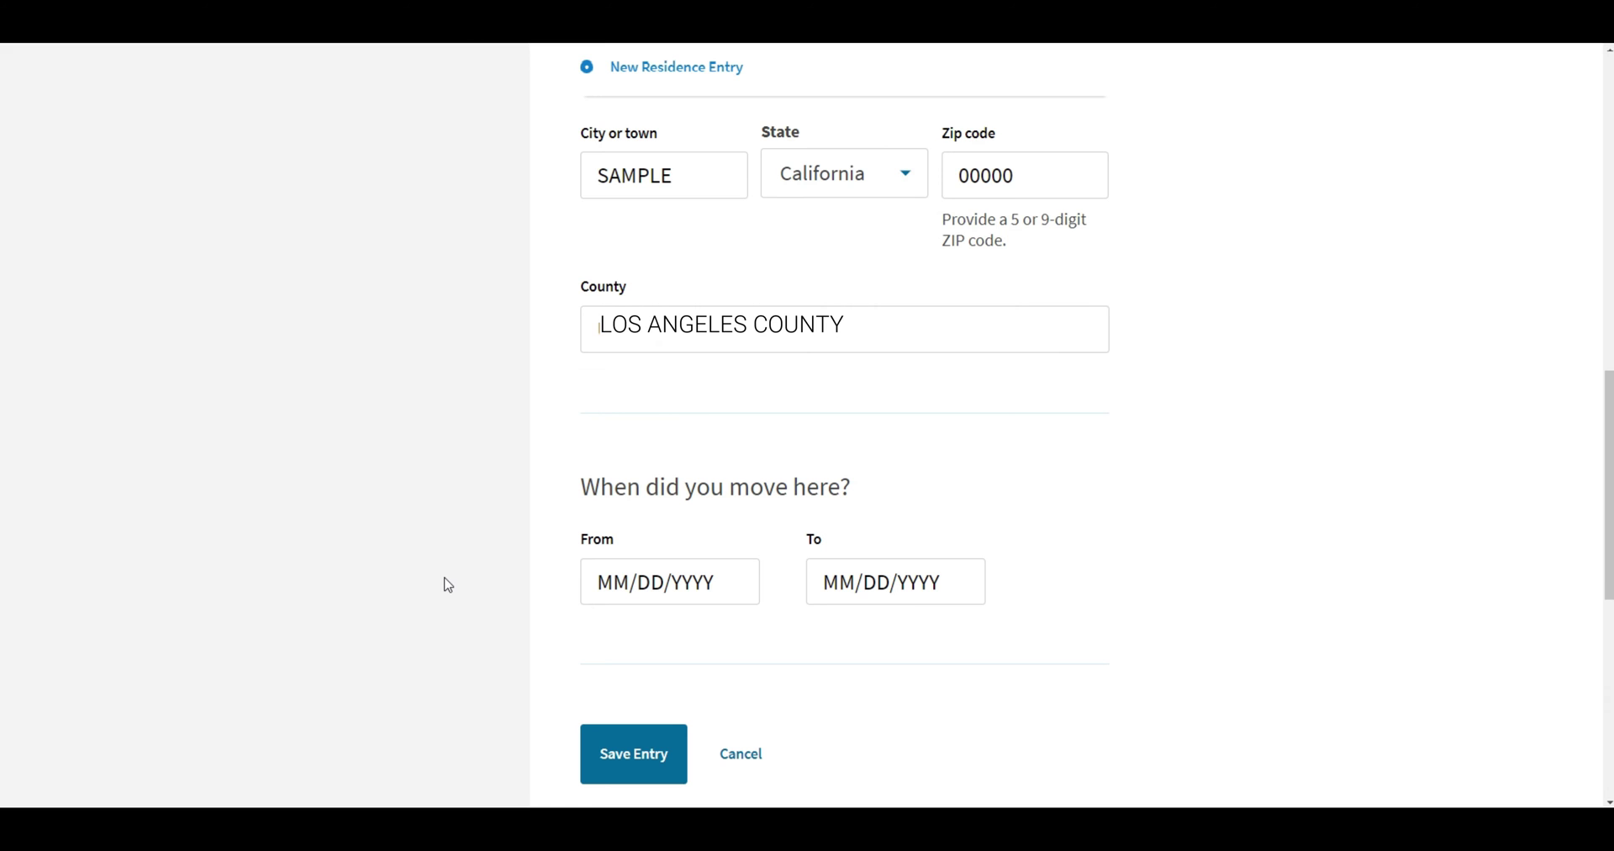
pyautogui.click(691, 586)
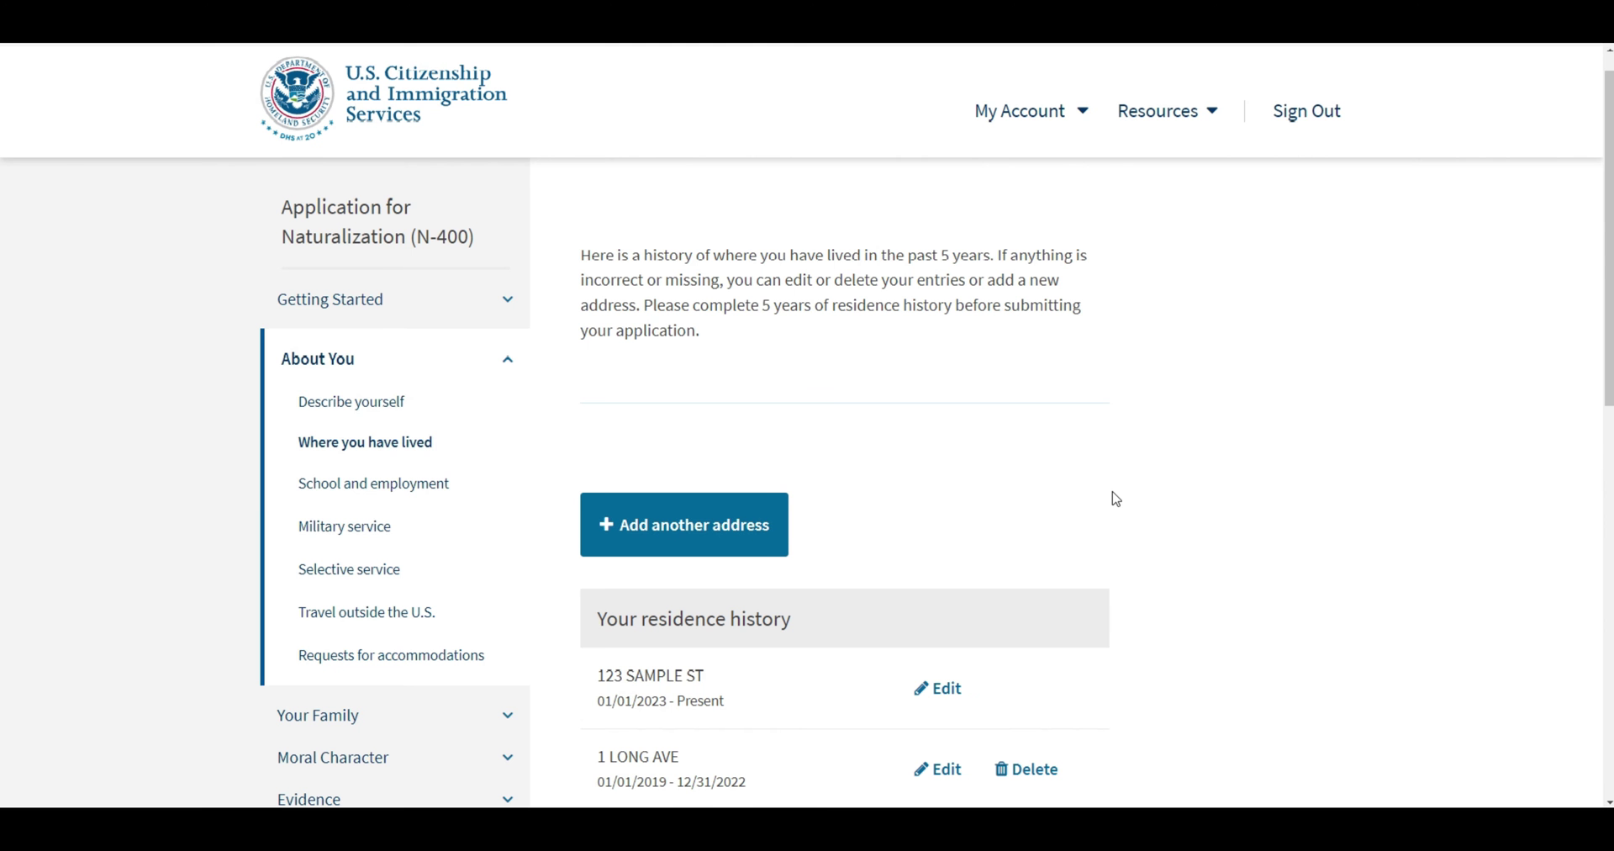
# Review the completed residence history, continue to the school and employment section, and start a new entry.
pyautogui.scroll(-1, 1116, 498)
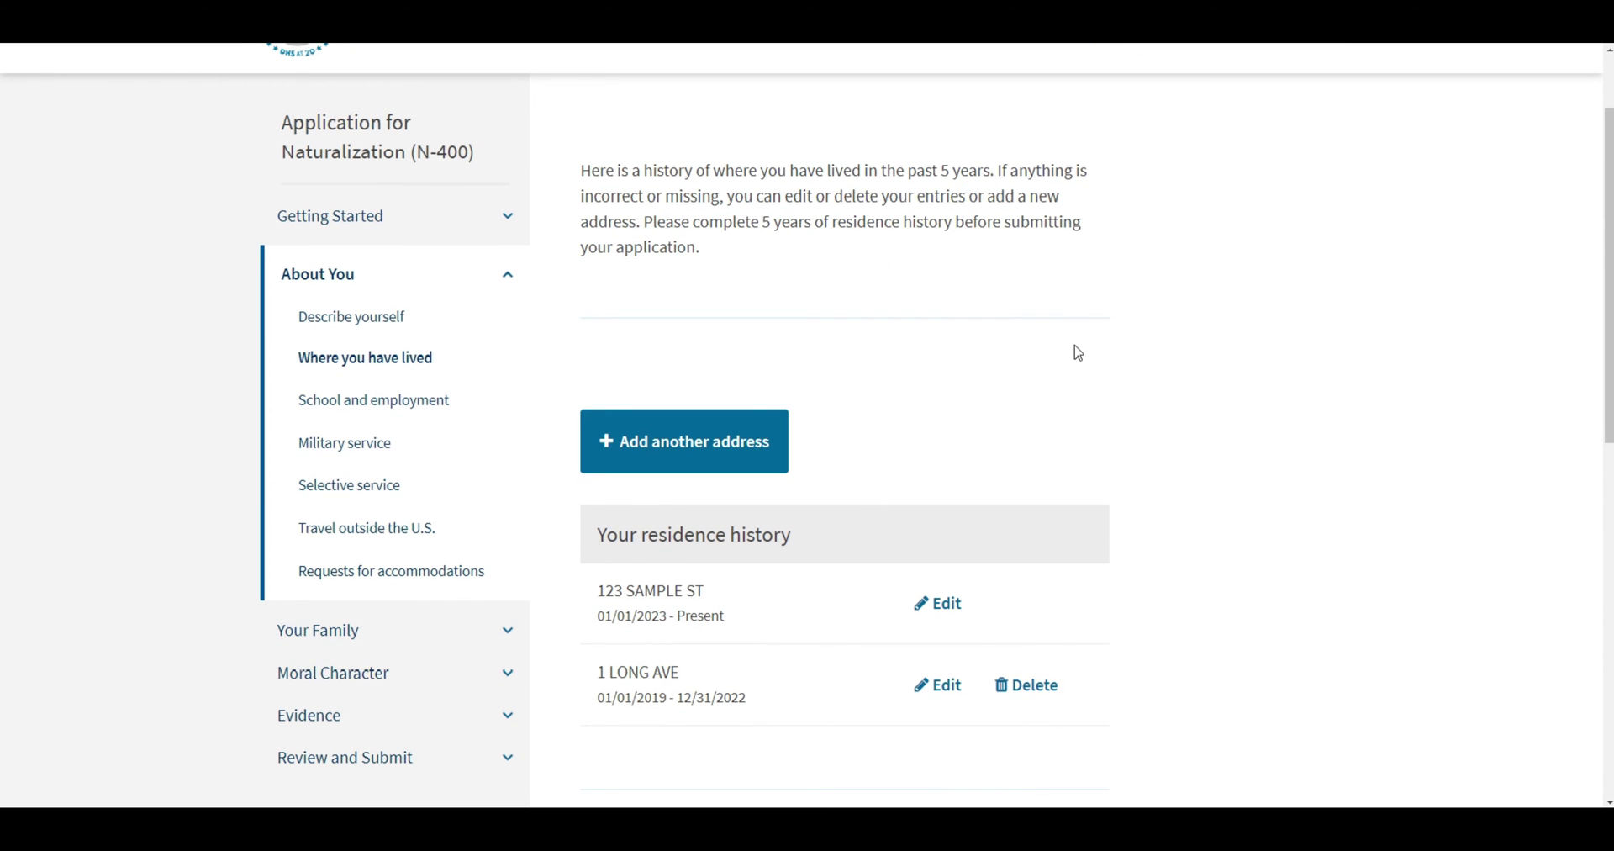
pyautogui.scroll(-4, 1126, 365)
pyautogui.click(982, 572)
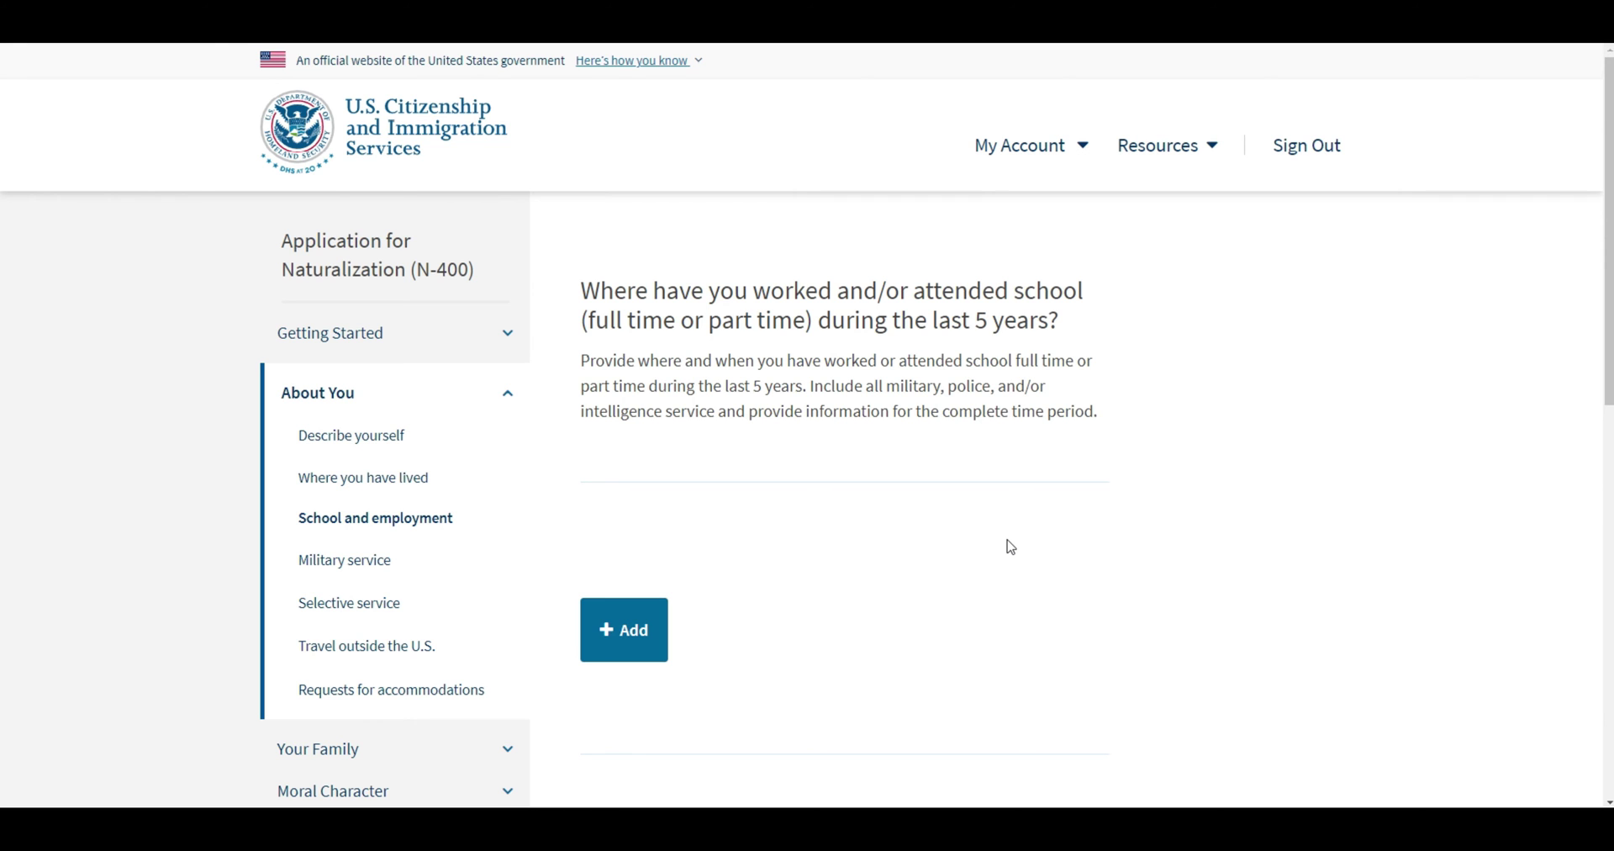
pyautogui.scroll(-2, 815, 371)
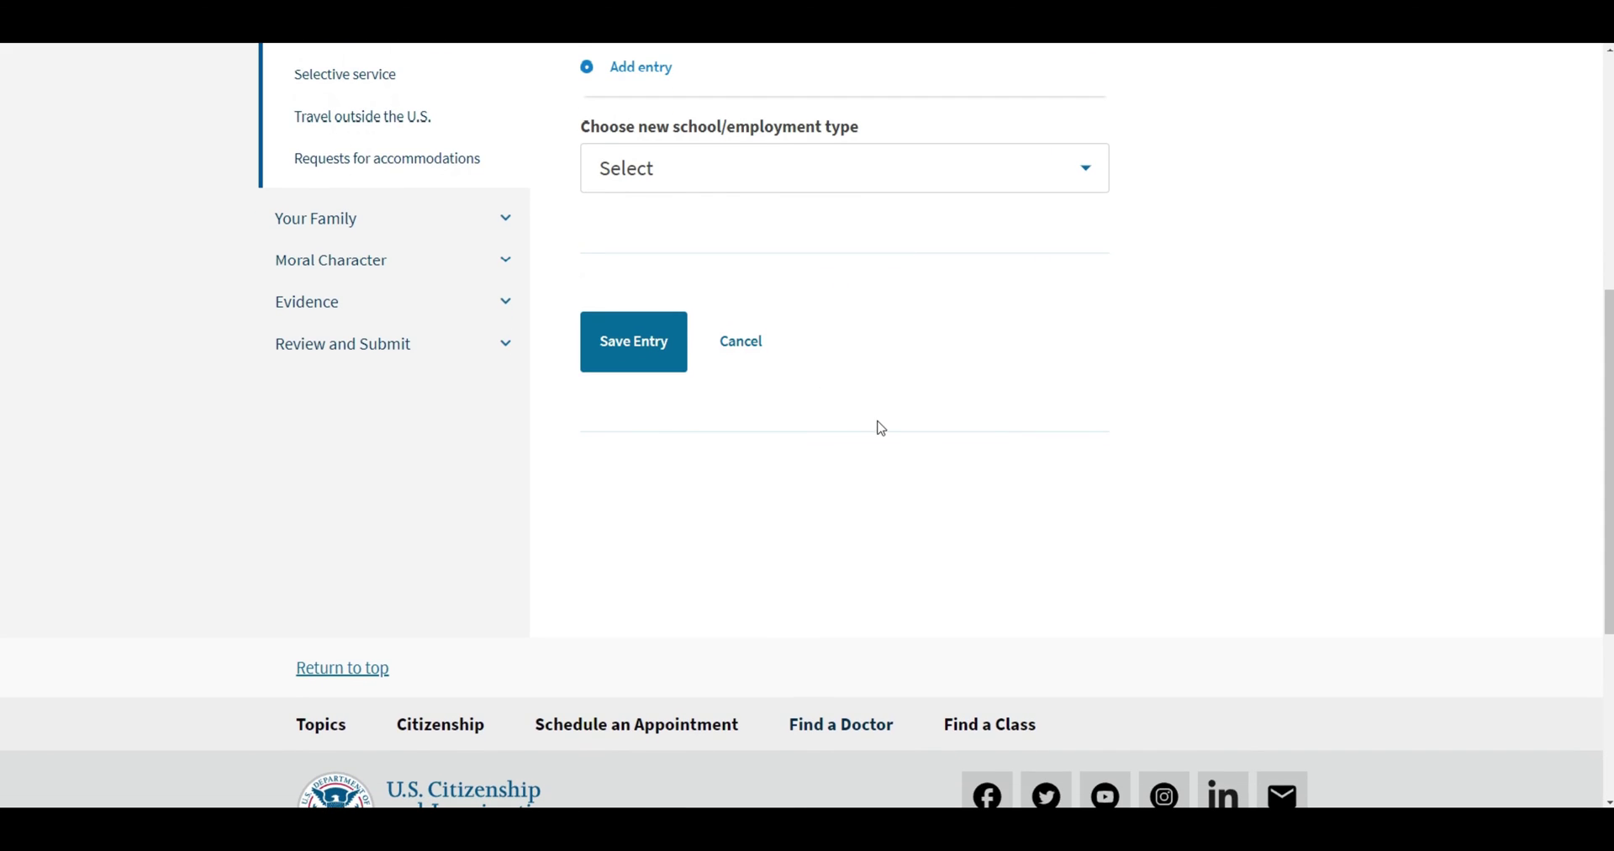
# Set the new school/employment entry to an employer and name it YUMMY BAKERY.
pyautogui.scroll(3, 883, 433)
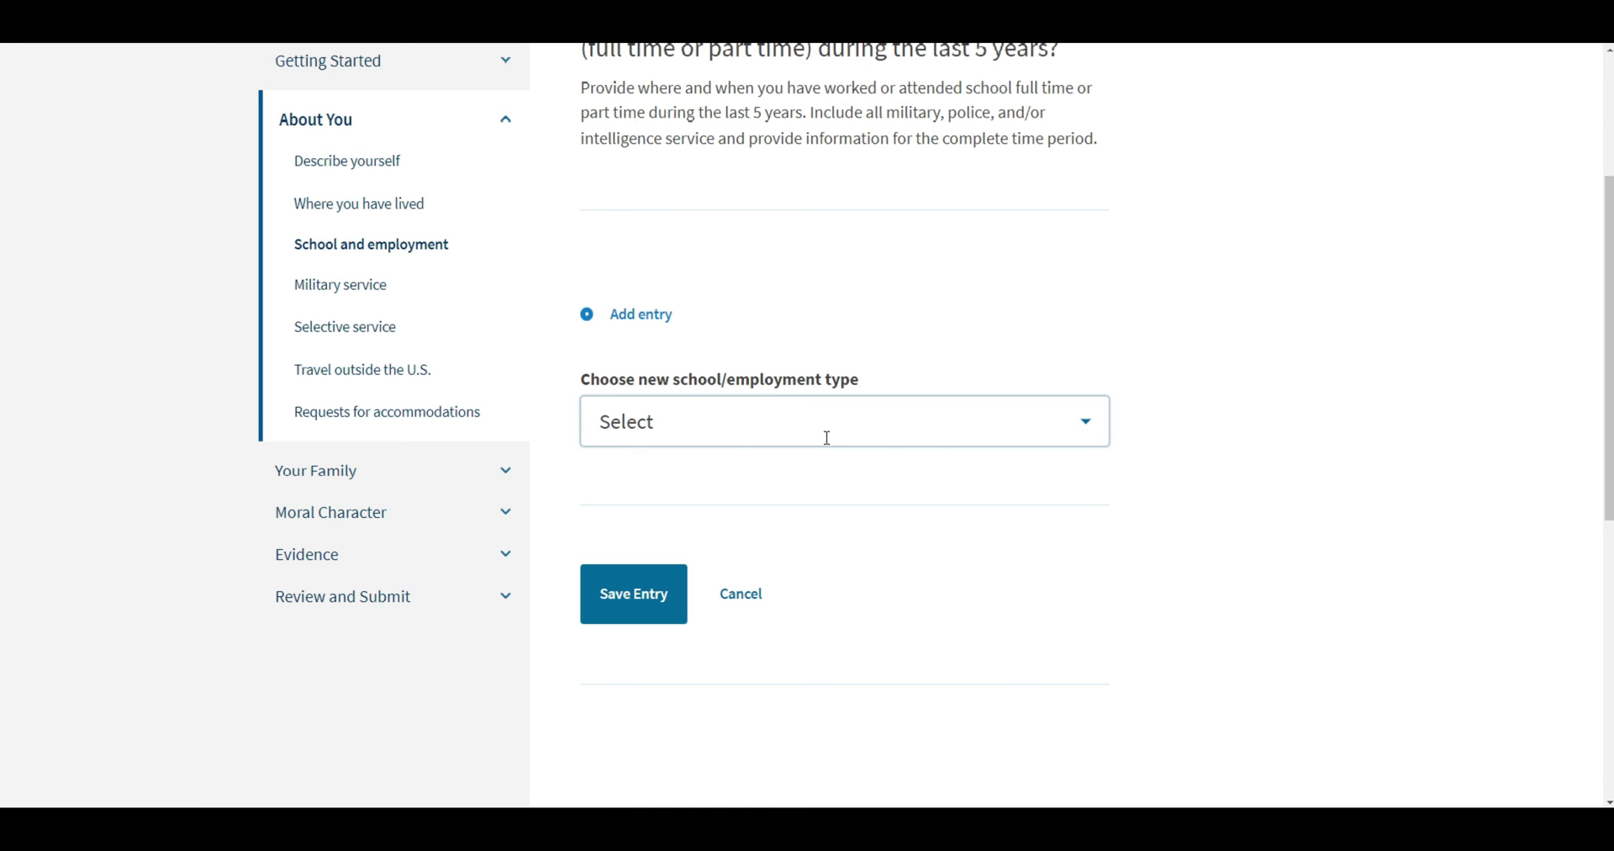
pyautogui.click(827, 437)
pyautogui.click(1079, 429)
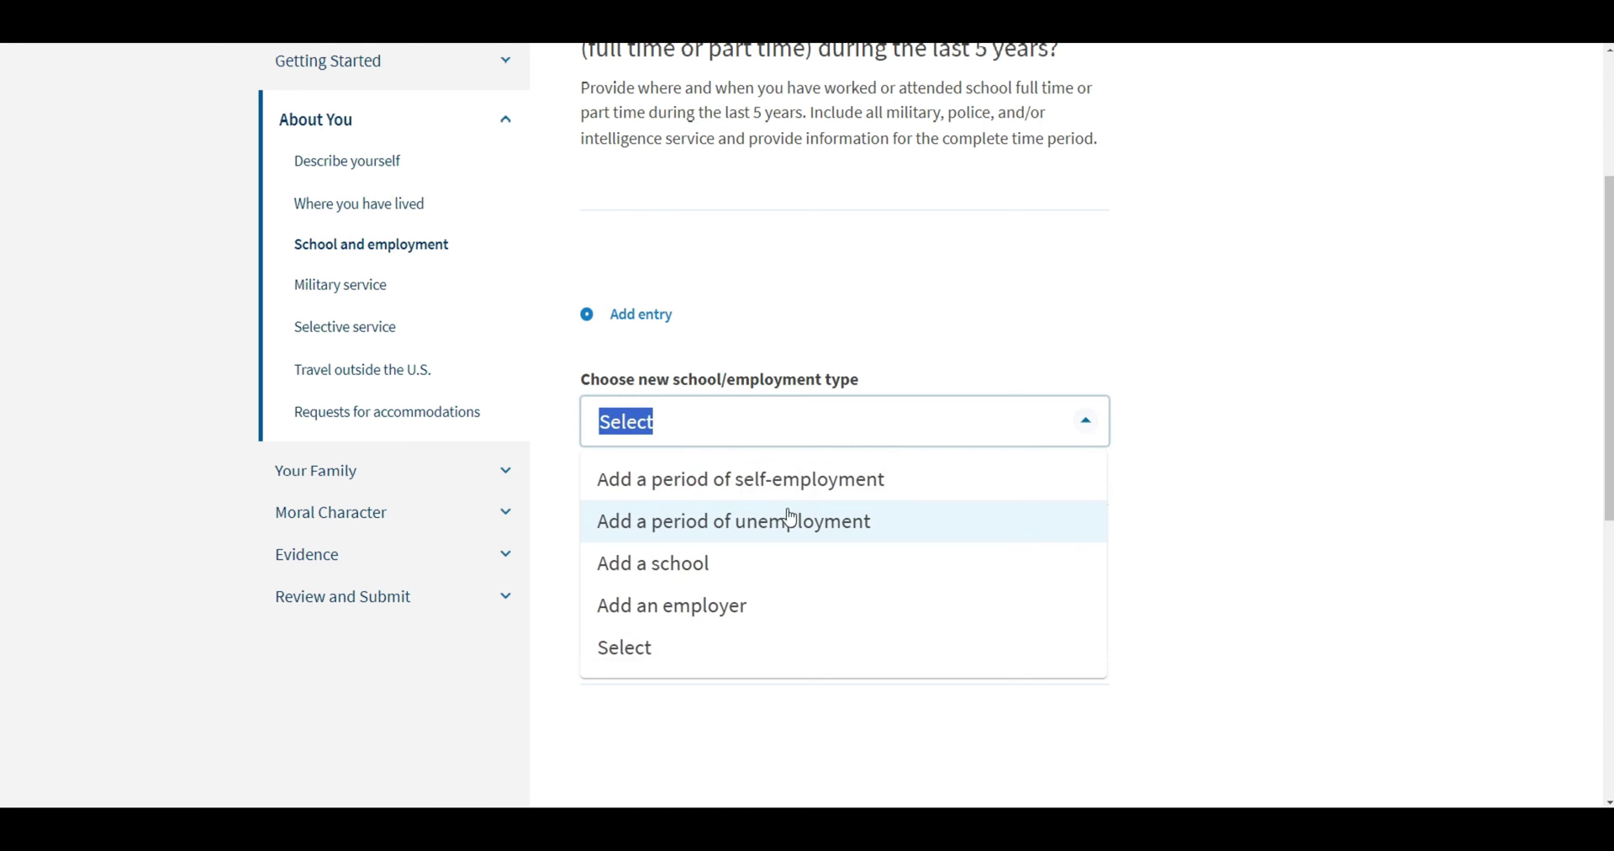
pyautogui.scroll(-1, 807, 513)
pyautogui.click(761, 537)
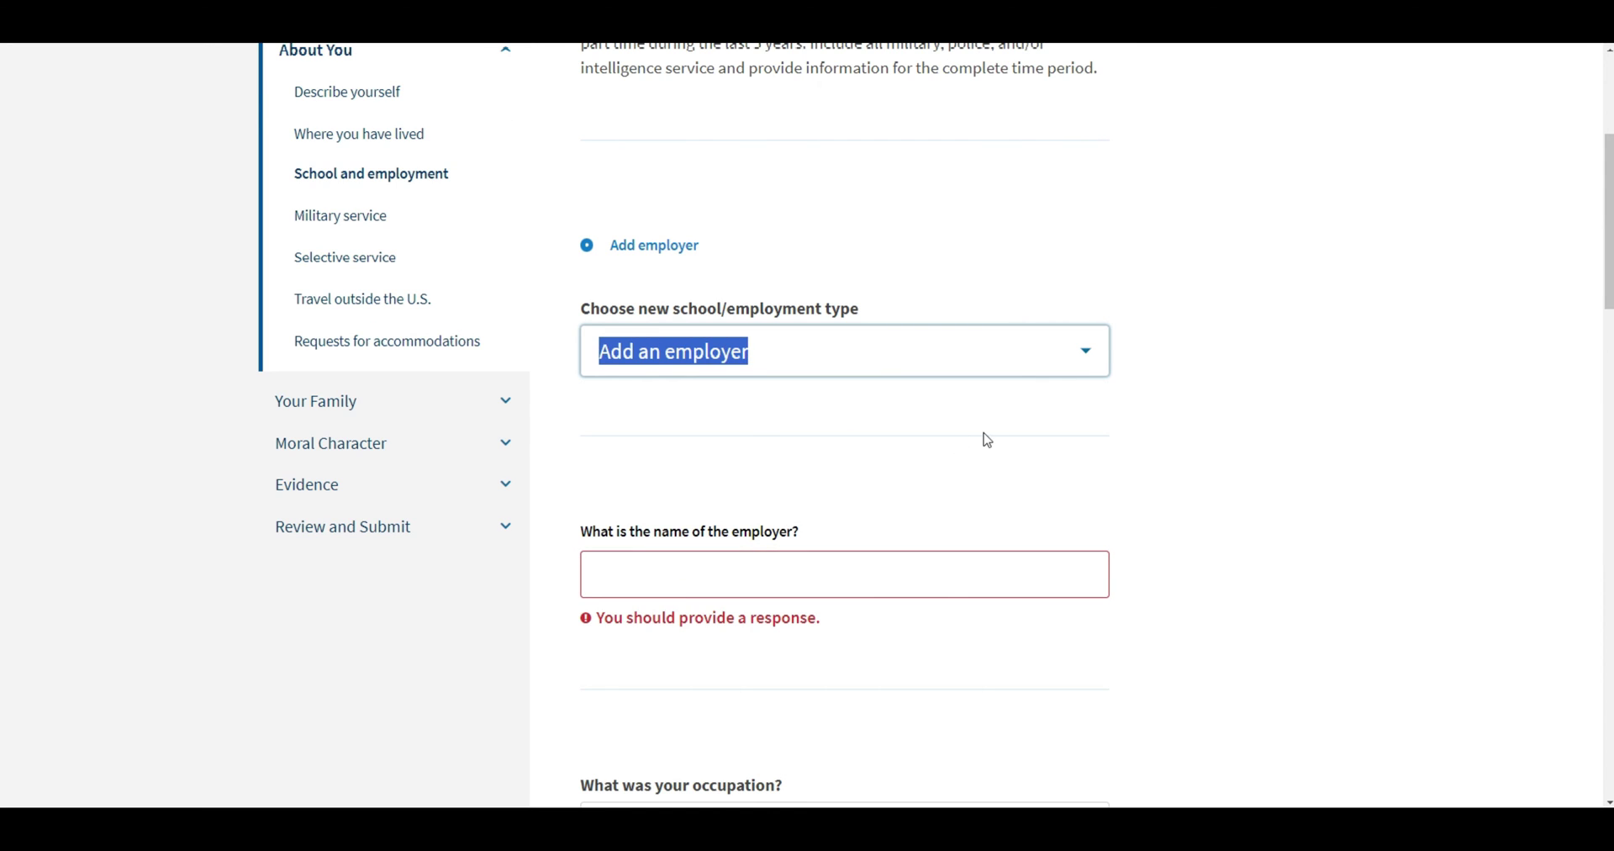
pyautogui.scroll(-3, 731, 438)
pyautogui.click(689, 321)
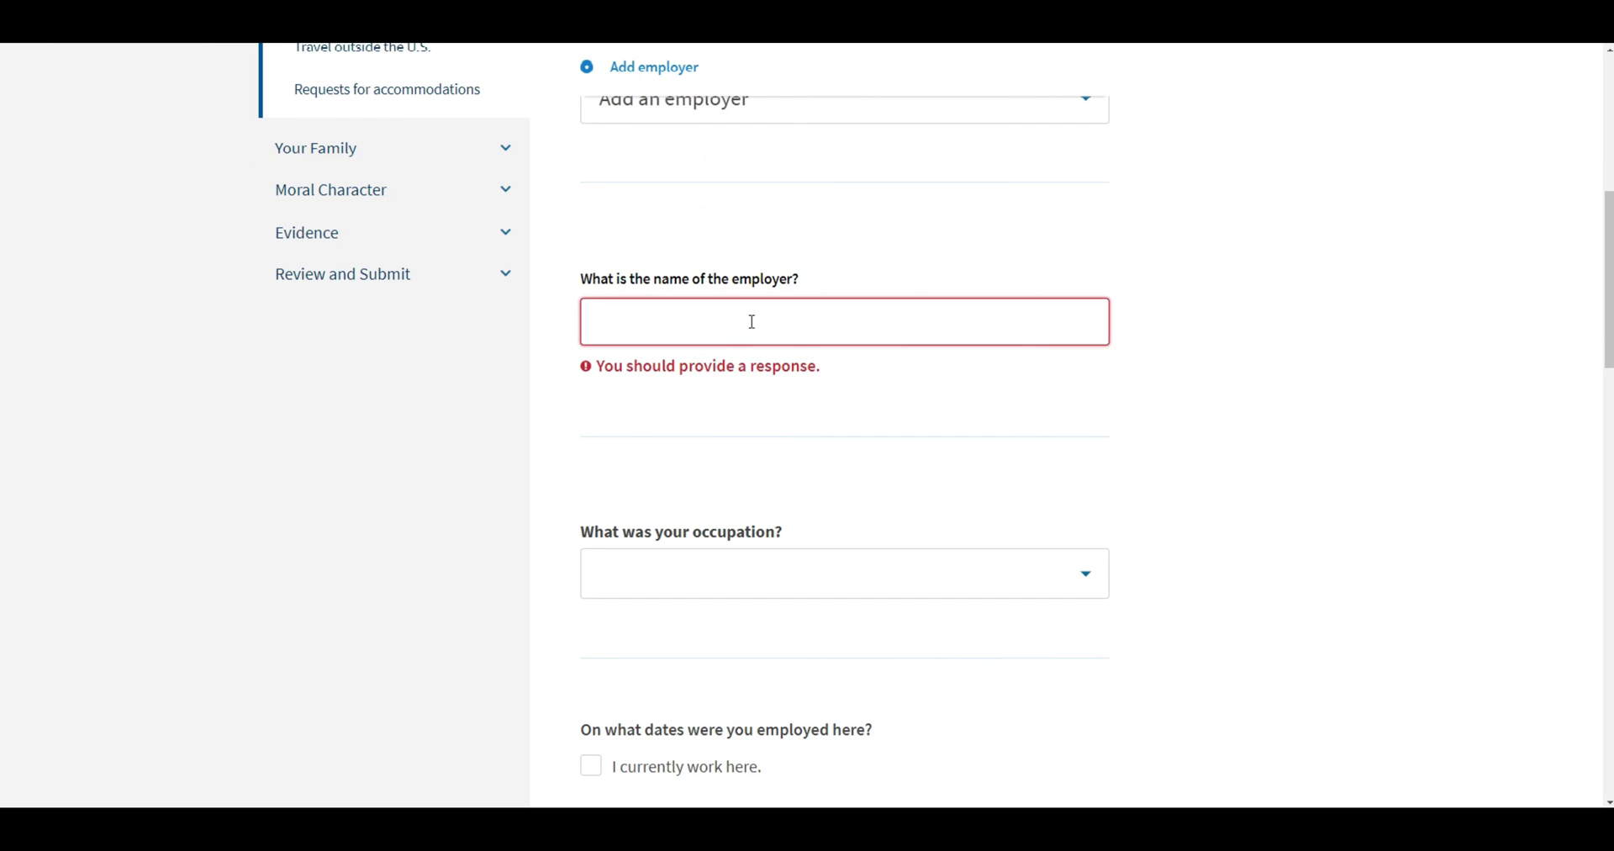
pyautogui.write('YUMMY BAKERY')
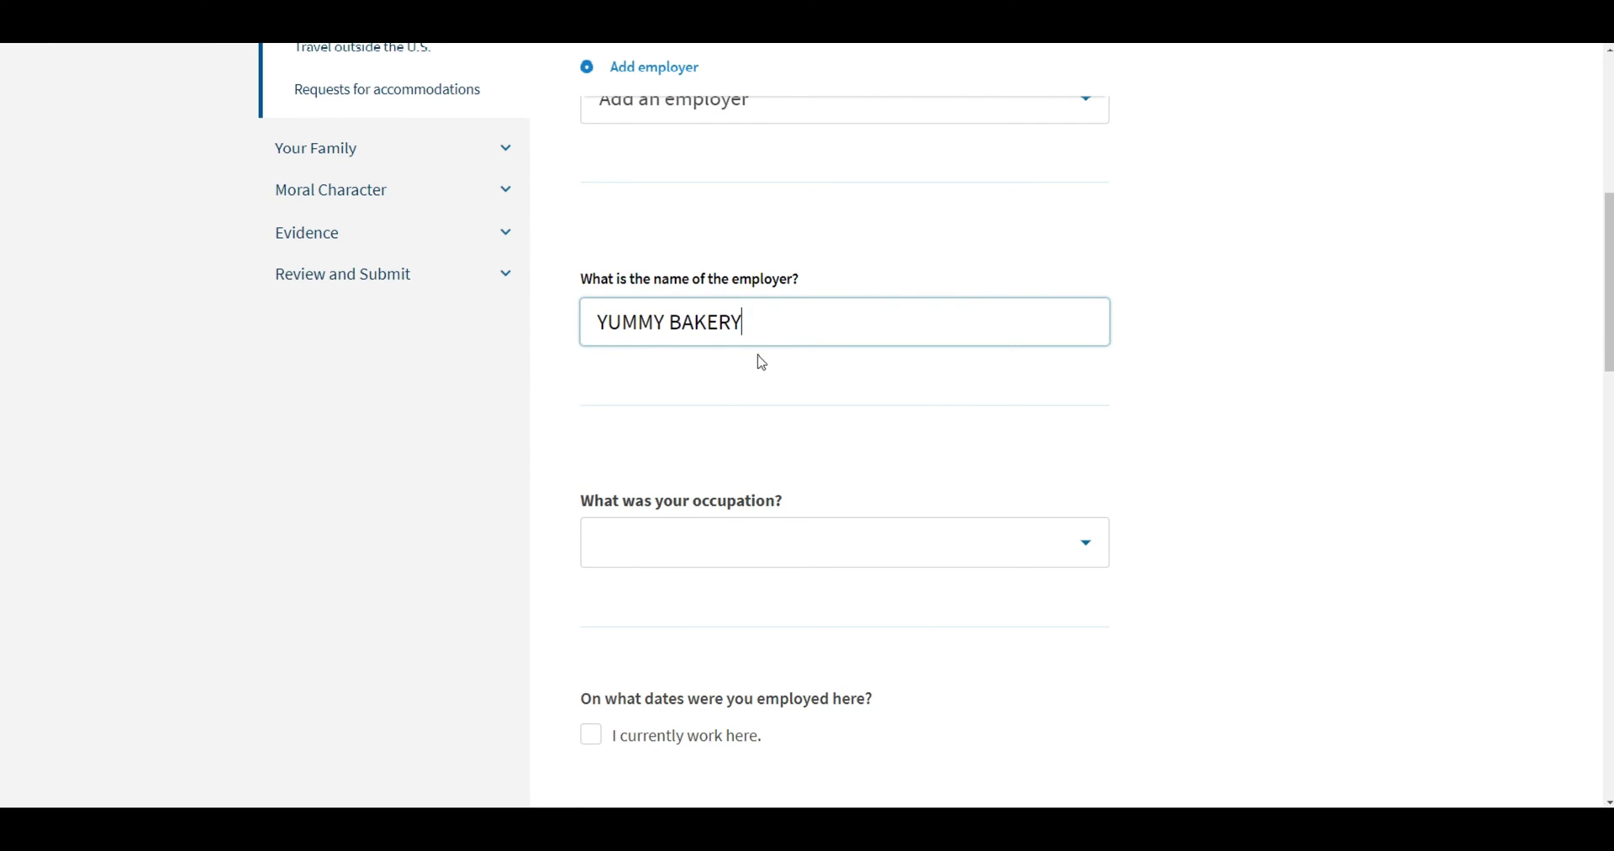
# Choose Food Services/Hospitality as the occupation for the bakery job.
pyautogui.scroll(-2, 749, 370)
pyautogui.click(740, 375)
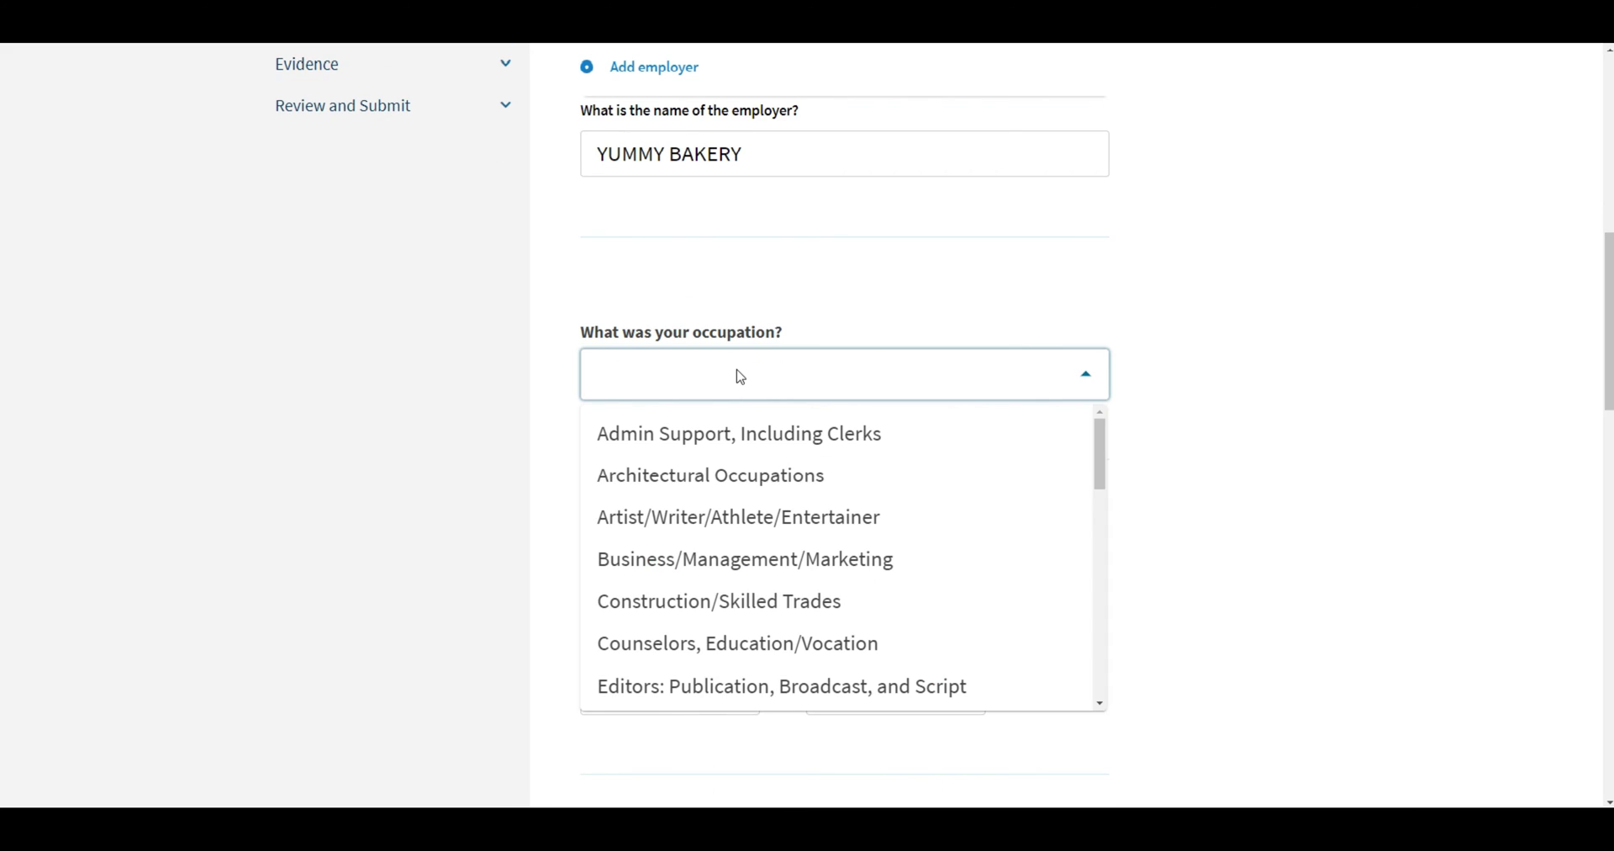
pyautogui.scroll(-4, 748, 445)
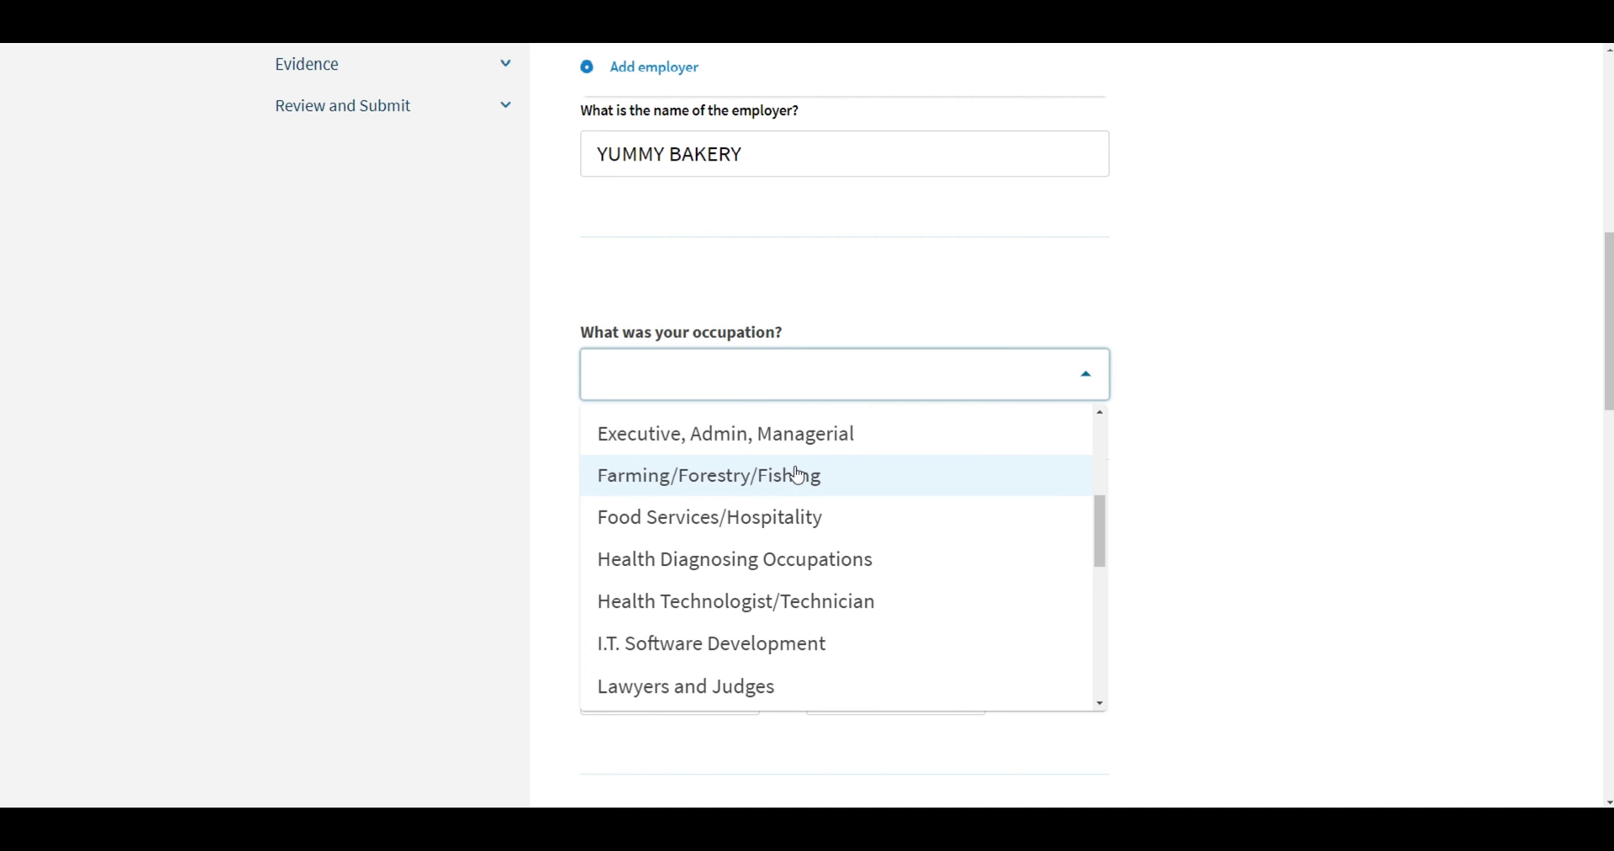
pyautogui.scroll(-6, 799, 475)
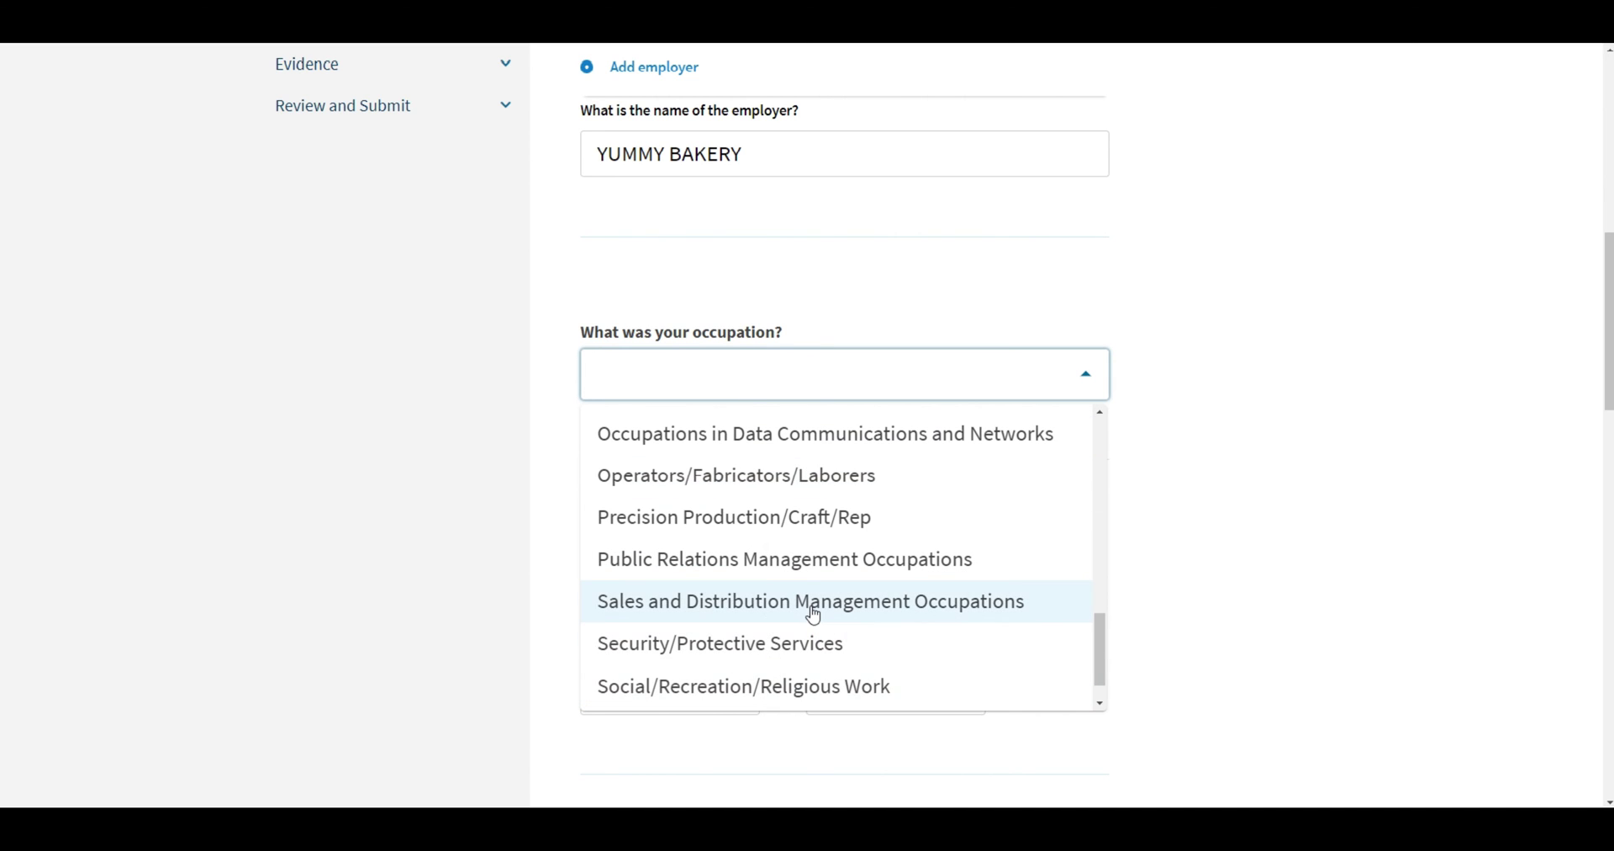
pyautogui.scroll(-1, 812, 614)
pyautogui.scroll(3, 820, 580)
pyautogui.scroll(-1, 841, 513)
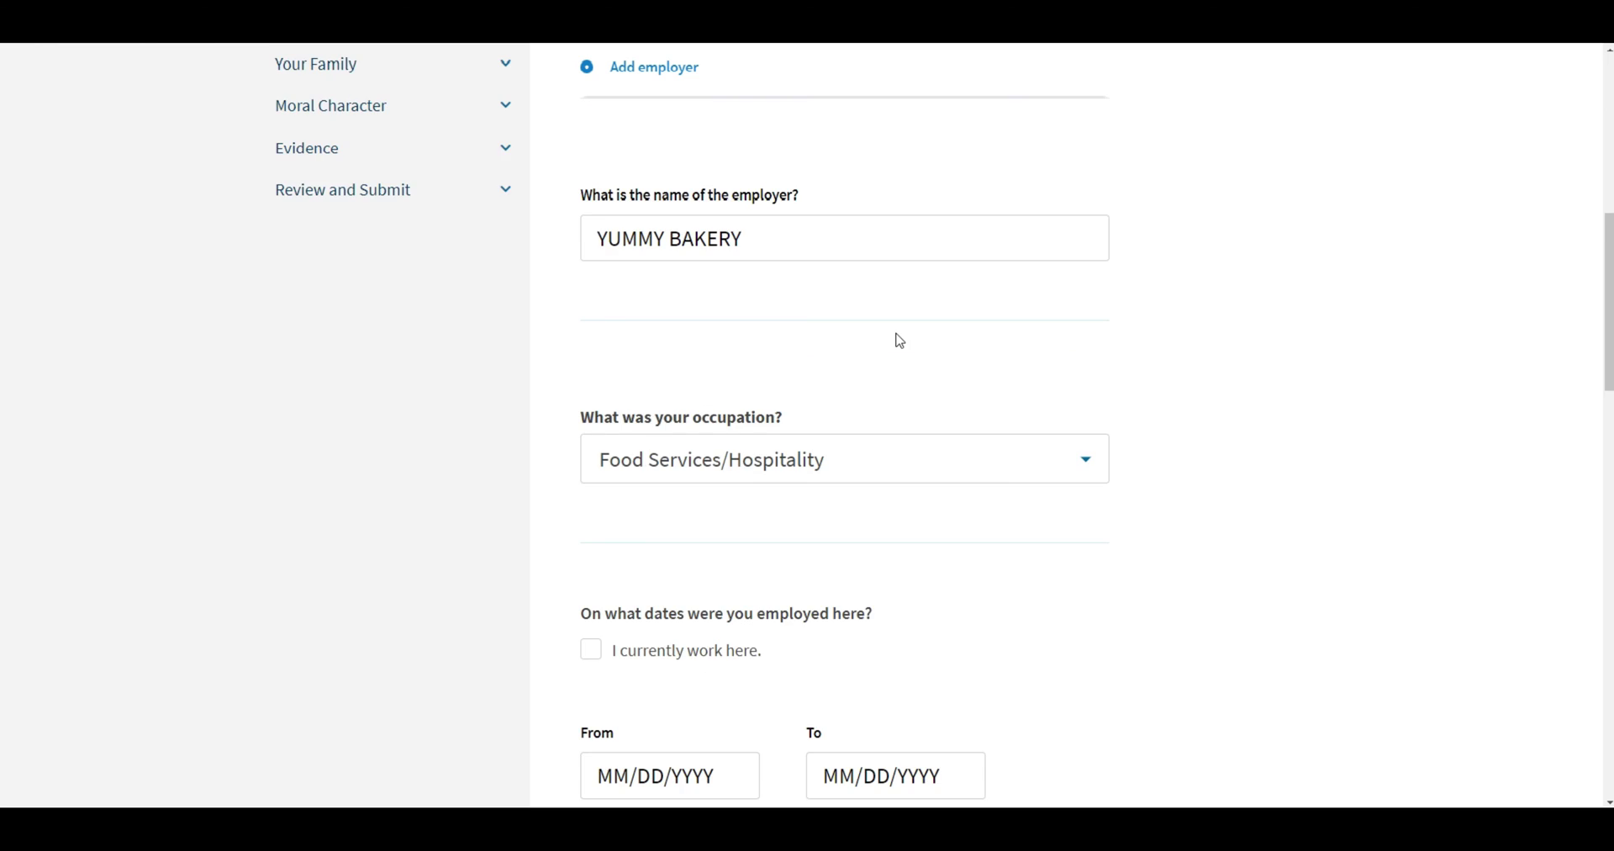
# Mark the bakery job as current employment with a start date of 12/01/2021.
pyautogui.scroll(-3, 900, 340)
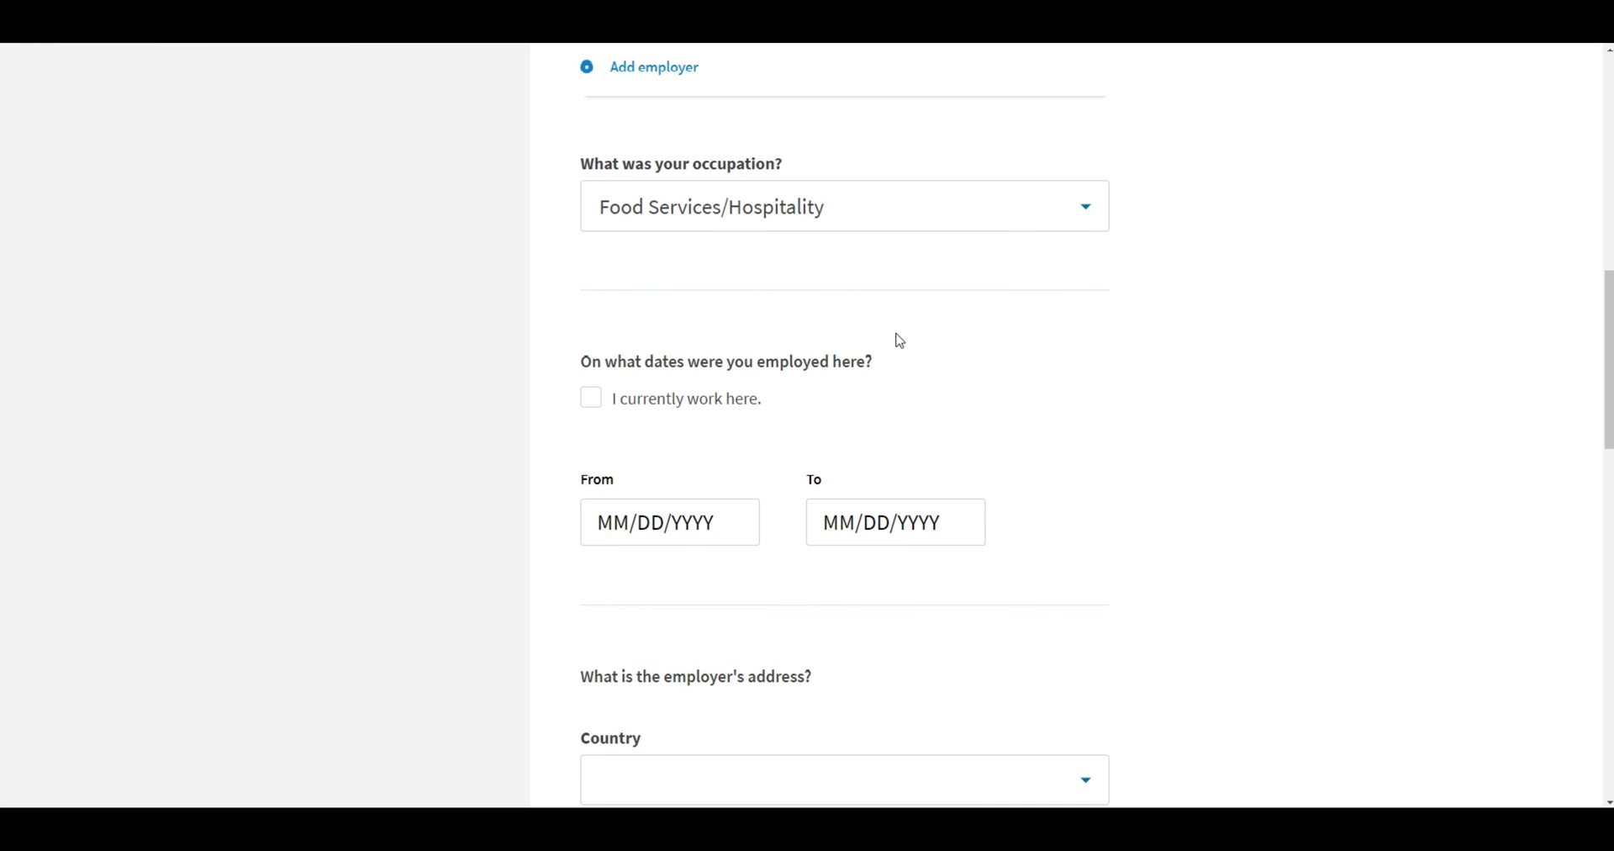
pyautogui.click(592, 397)
pyautogui.scroll(-1, 651, 421)
pyautogui.click(713, 434)
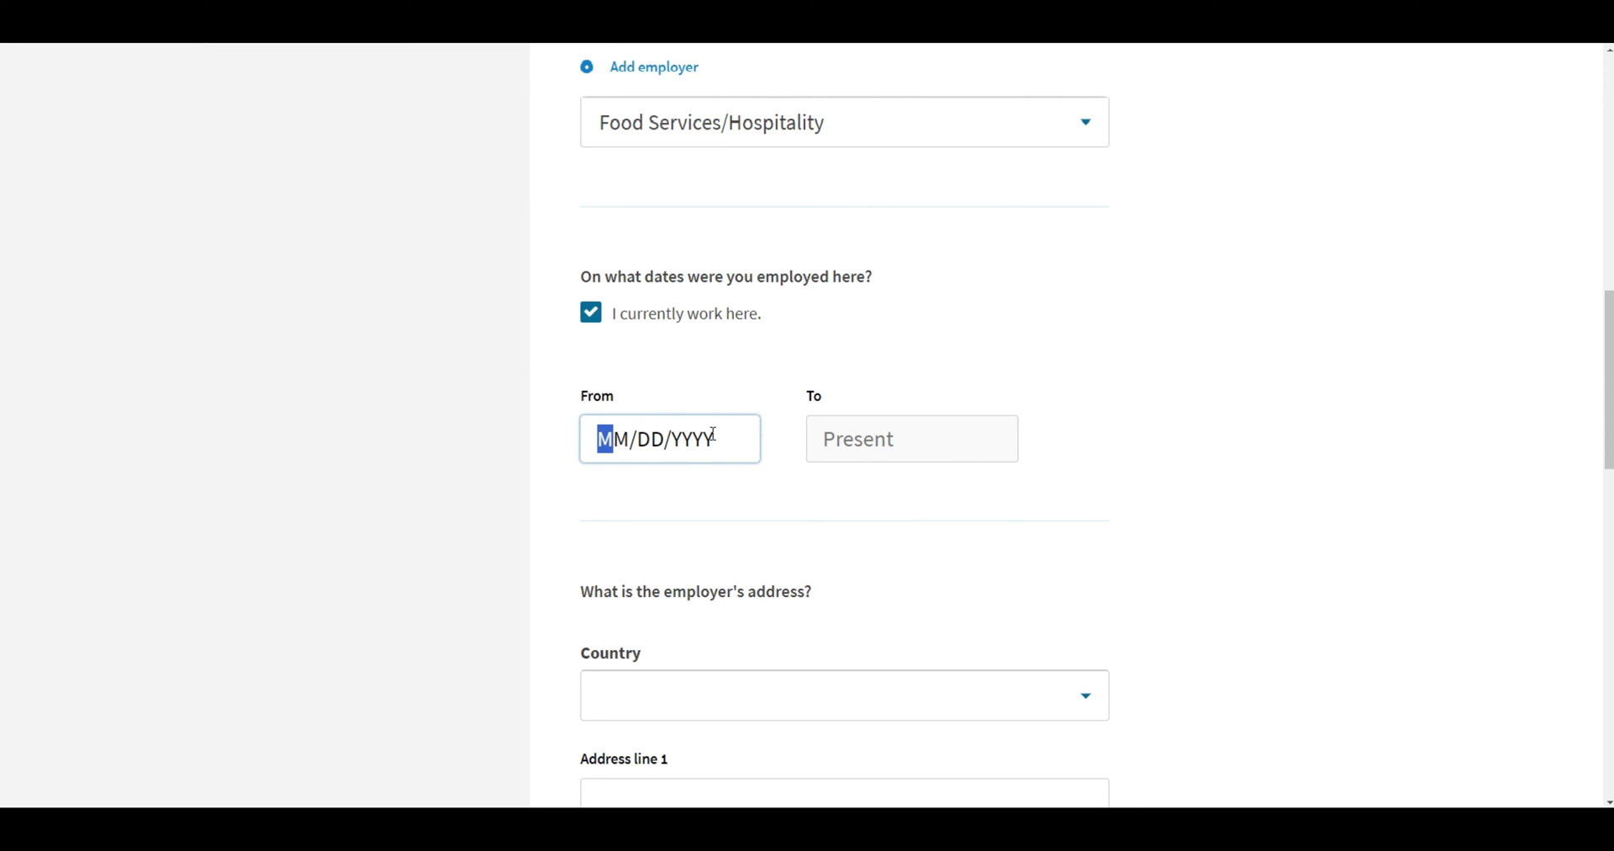
pyautogui.write('12012021')
# Fill in the employer's United States address with its street, city, California as the state, and ZIP code.
pyautogui.scroll(-5, 551, 465)
pyautogui.click(737, 287)
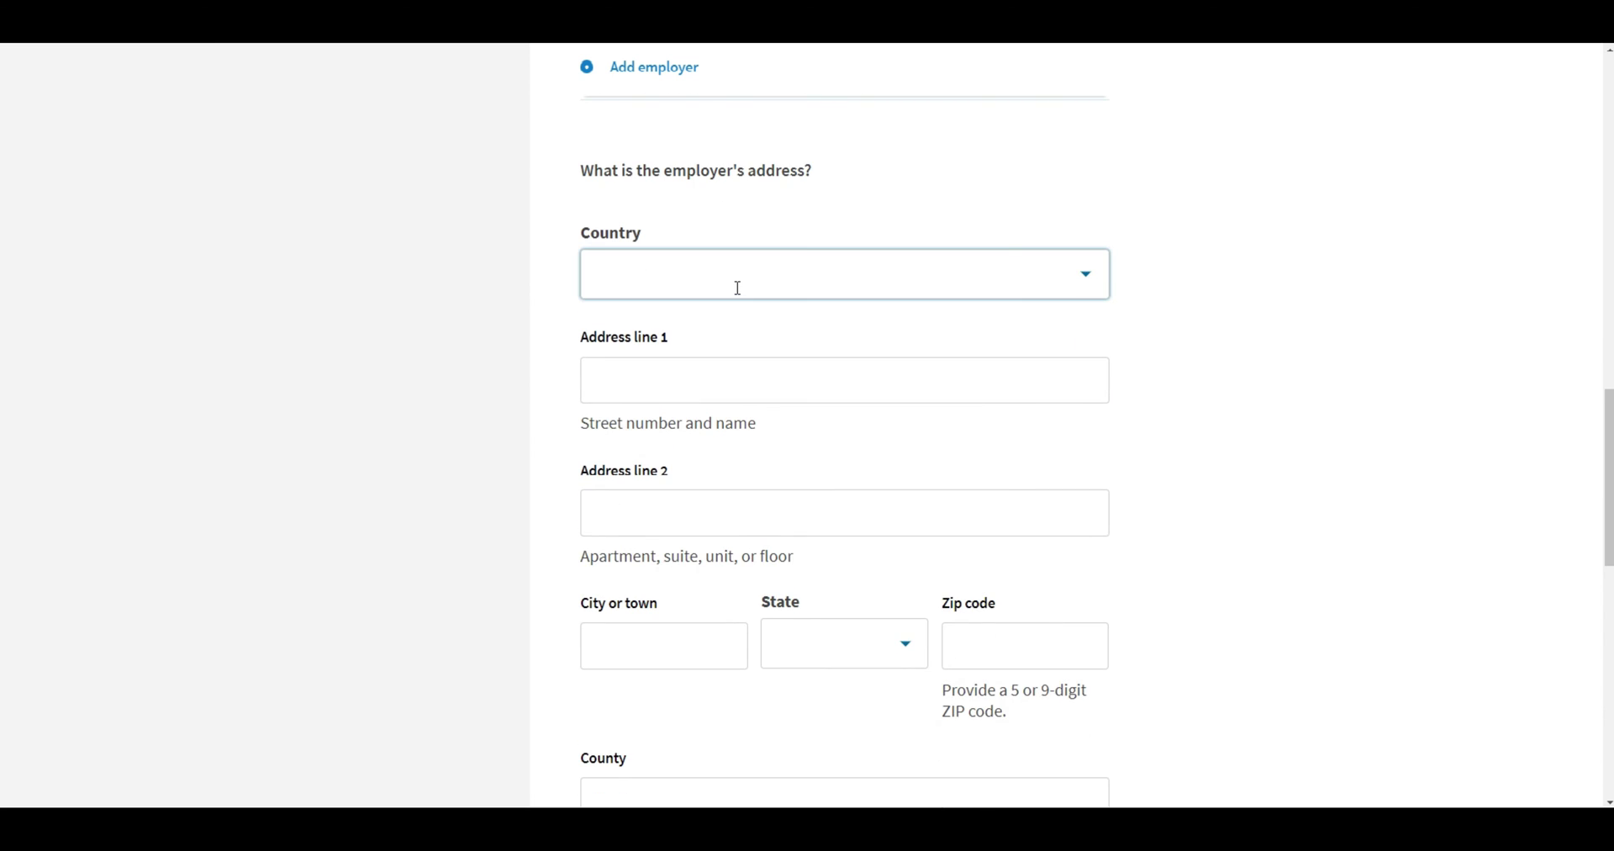
pyautogui.click(710, 367)
pyautogui.write('10 LONG AVE')
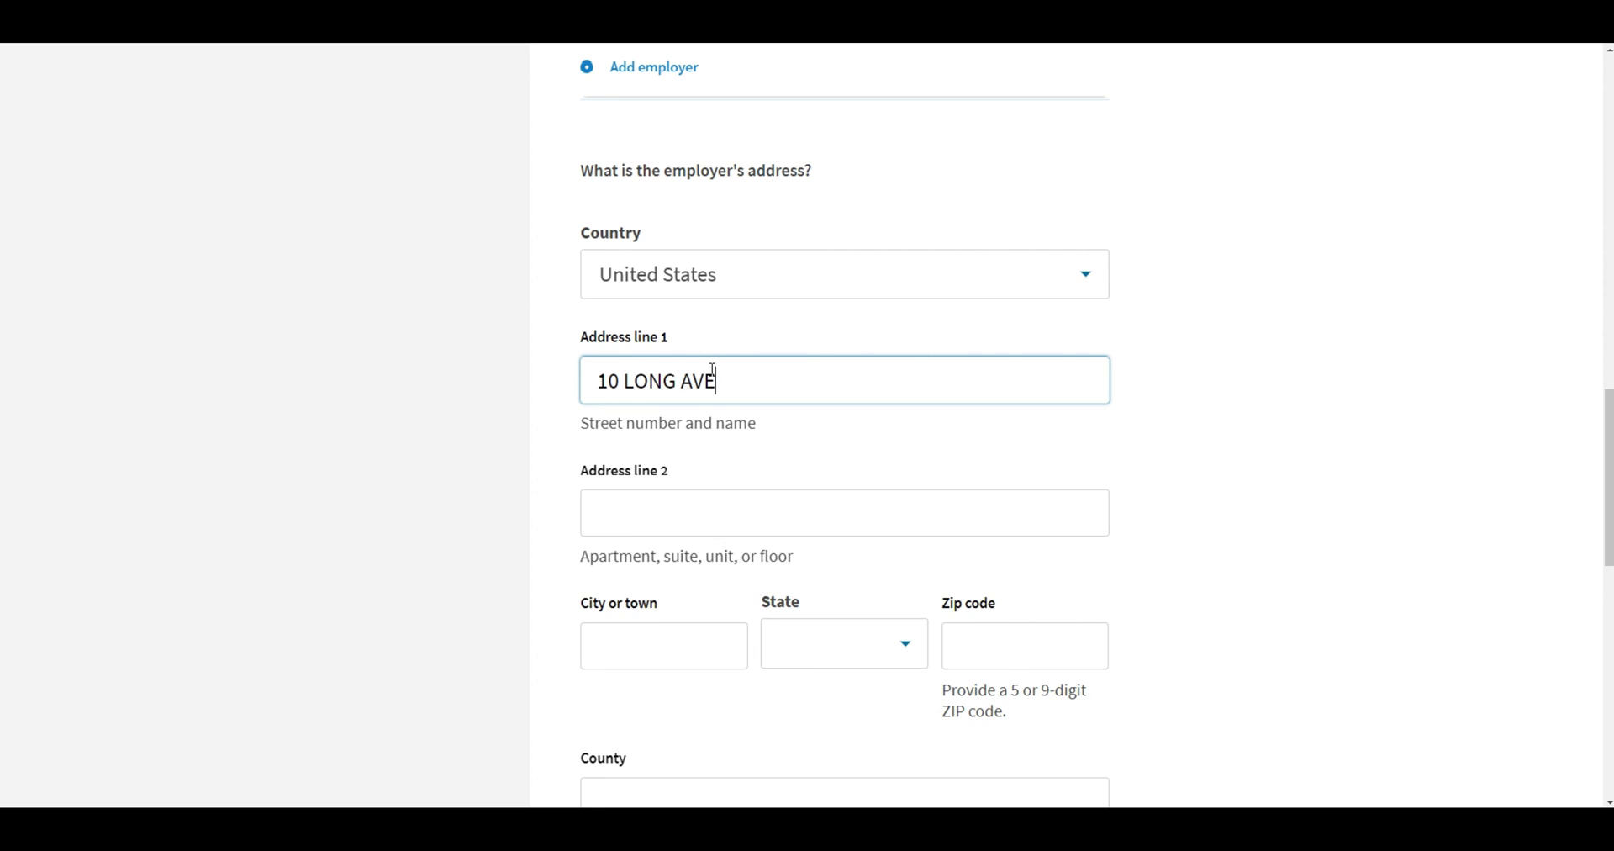
pyautogui.scroll(-2, 672, 421)
pyautogui.click(643, 486)
pyautogui.write('SAMPLE')
pyautogui.click(822, 480)
pyautogui.write('CAL')
pyautogui.click(843, 533)
pyautogui.press('Tab')
pyautogui.write('00000')
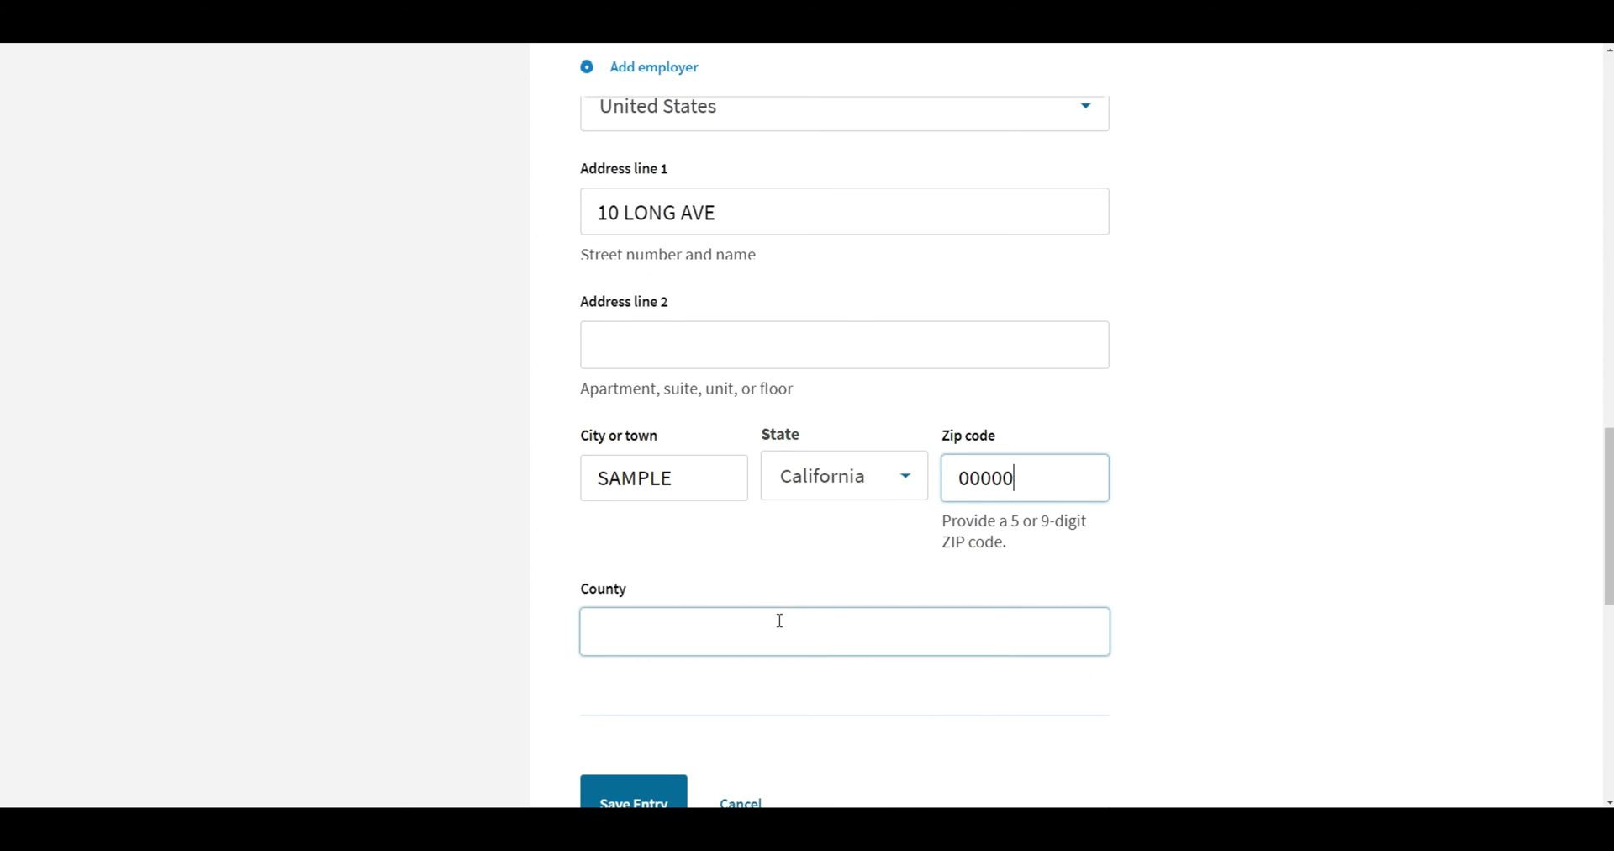
# Enter LOS ANGELES COUNTY as the employer's county and save the employer entry.
pyautogui.click(778, 620)
pyautogui.write('LOS ANGELES COUNTY')
pyautogui.scroll(-2, 636, 649)
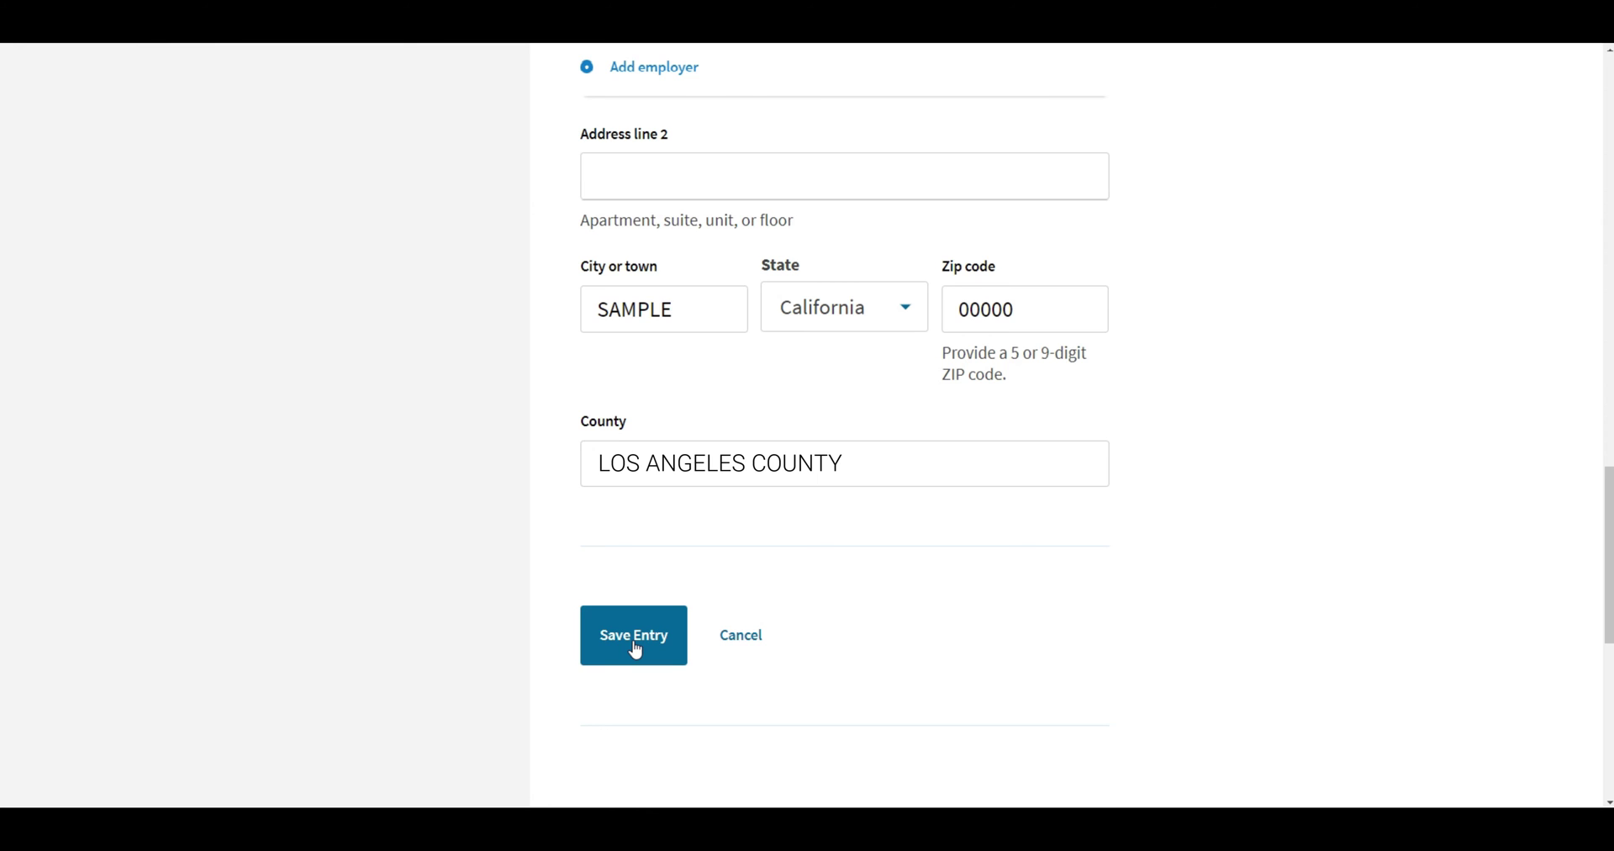
pyautogui.click(635, 650)
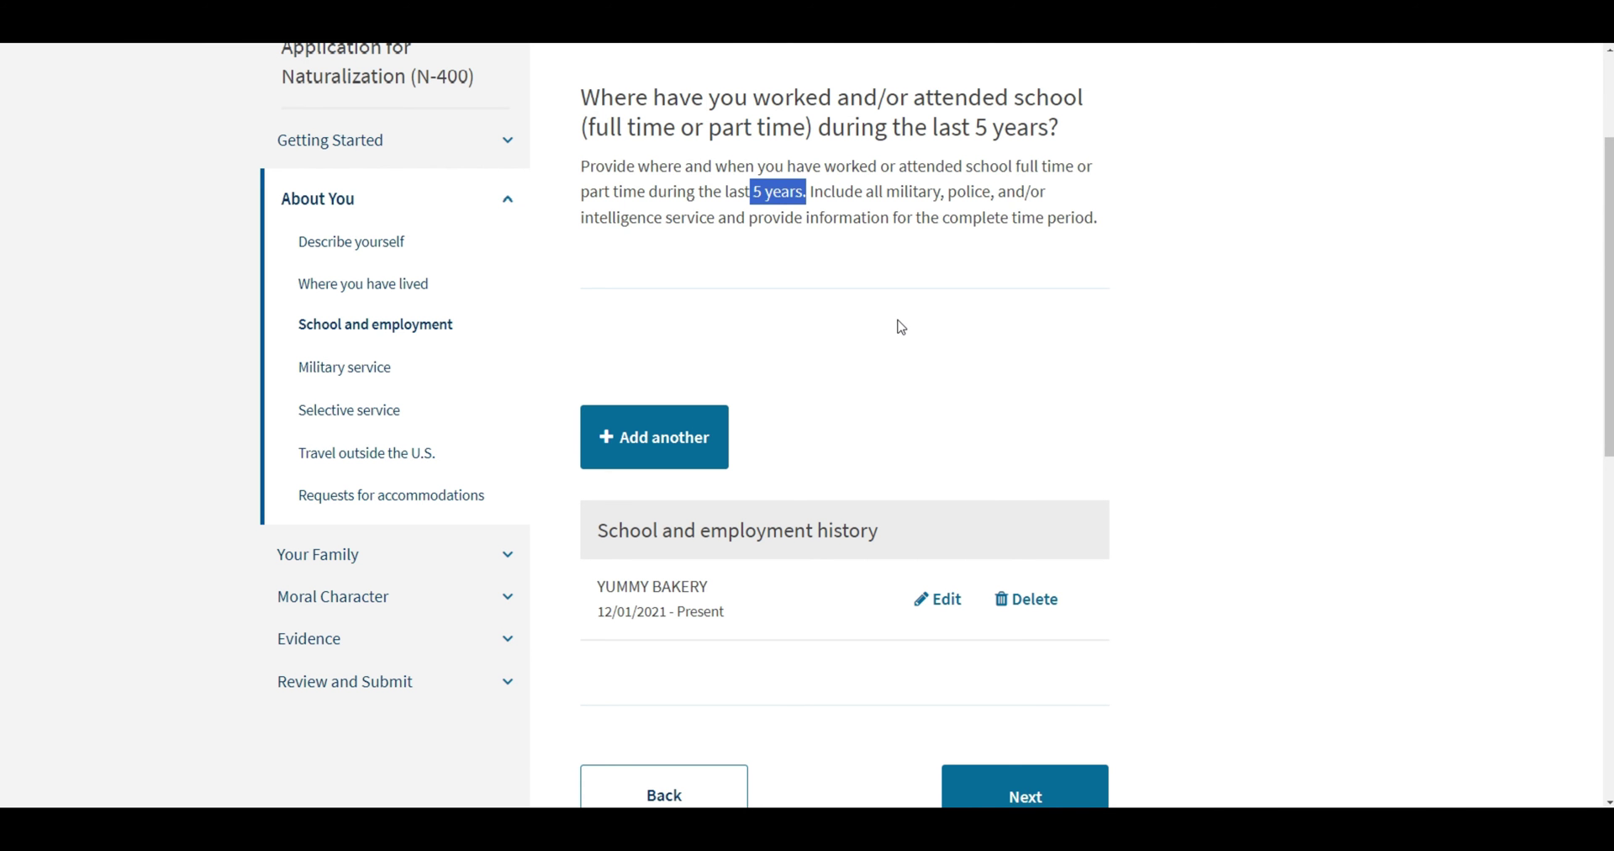
# Add another school/employment entry as a school named SAMPLE UNIVERSITY.
pyautogui.click(901, 327)
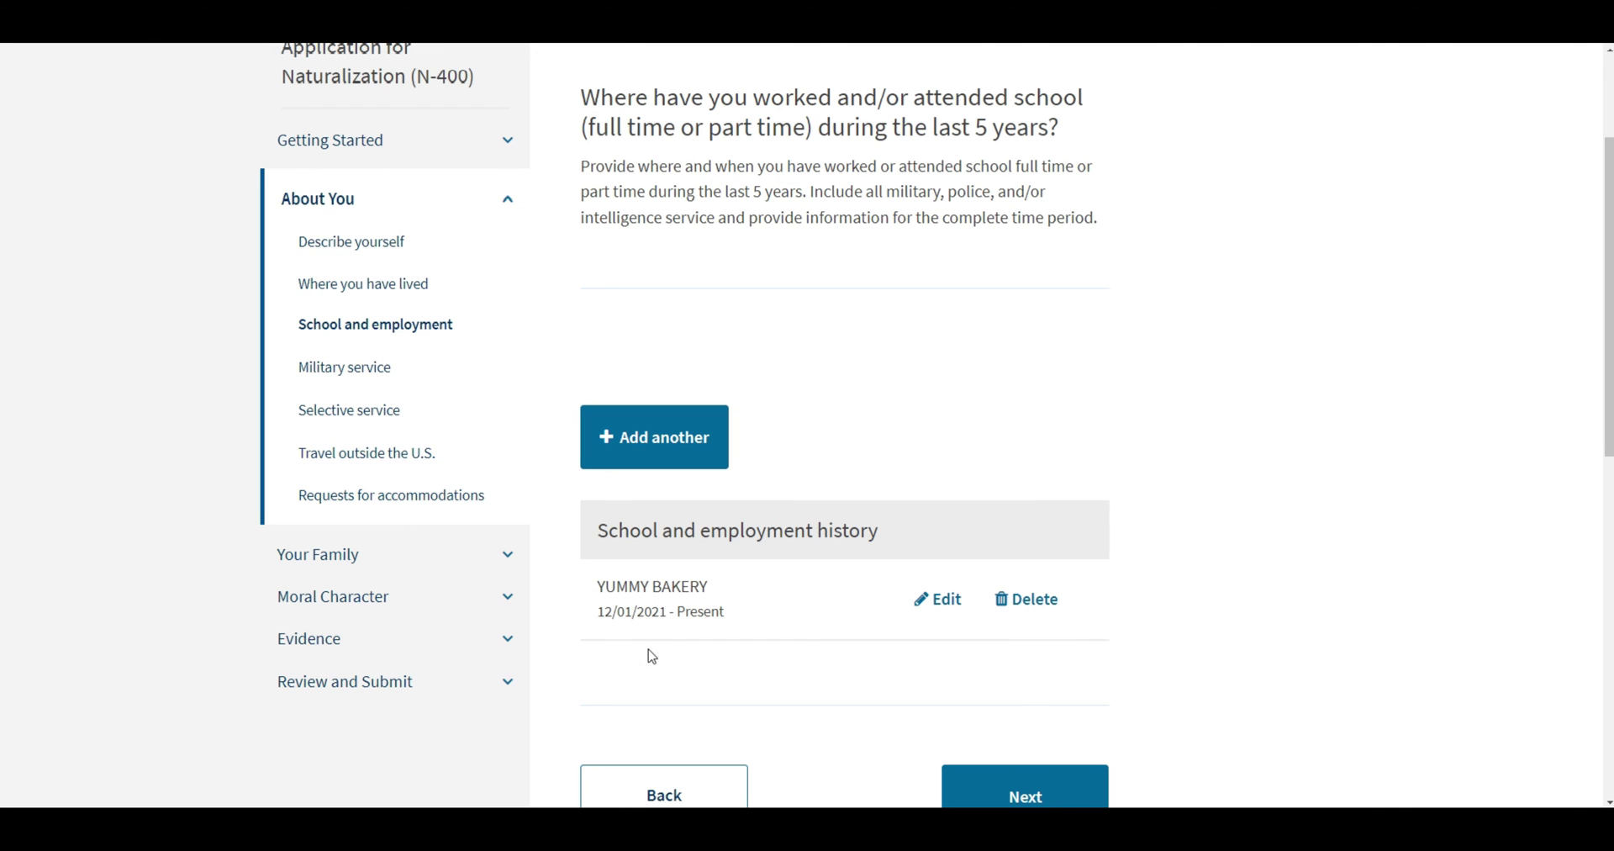
pyautogui.doubleClick(647, 612)
pyautogui.click(749, 423)
pyautogui.click(634, 458)
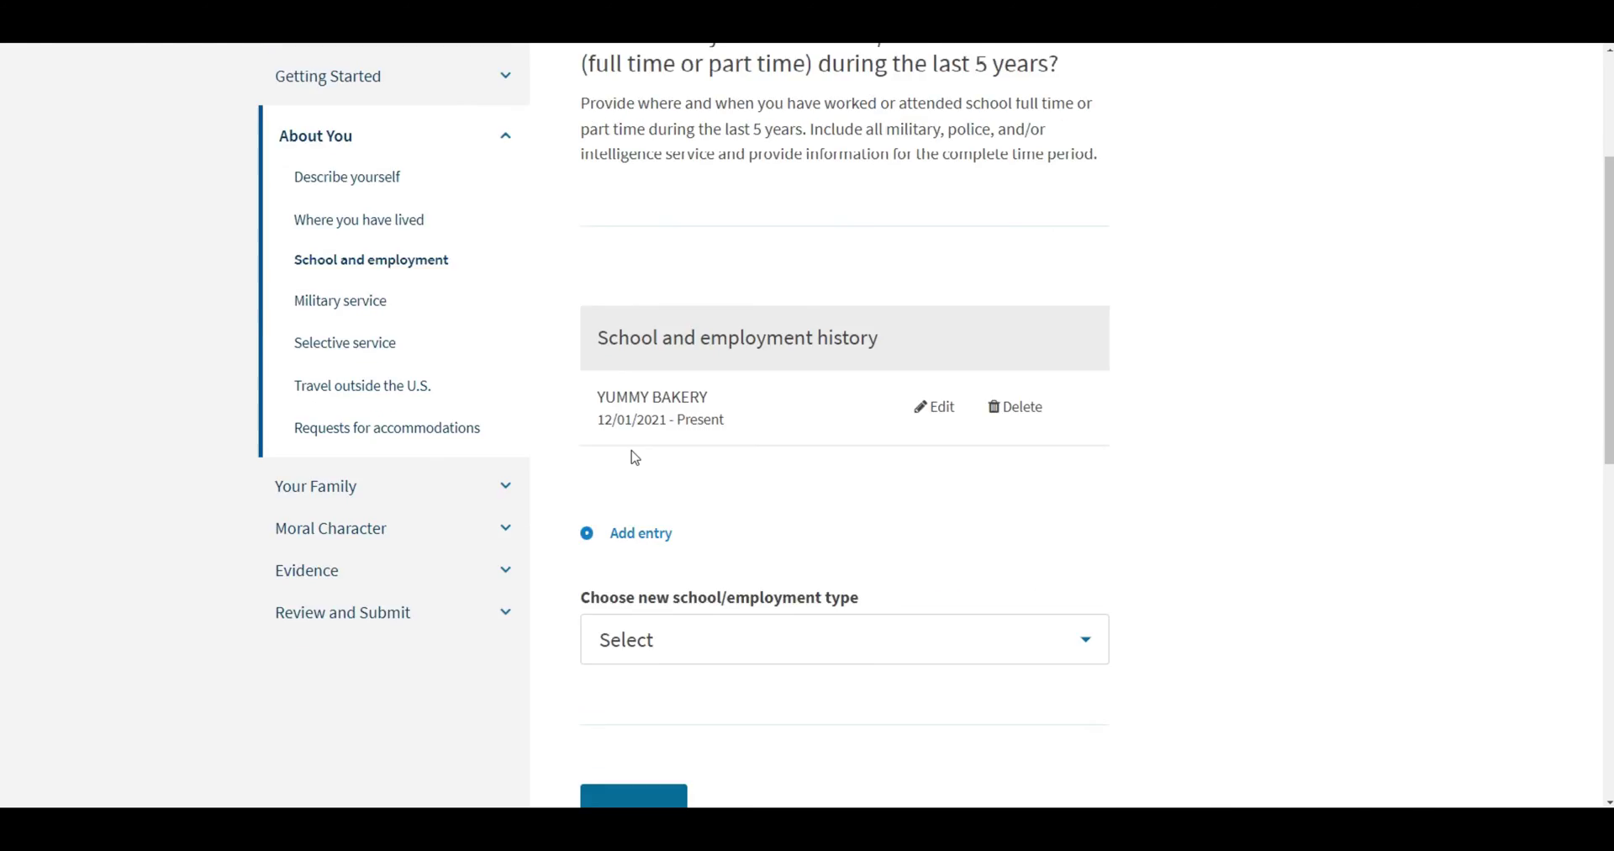
pyautogui.scroll(-5, 634, 457)
pyautogui.click(757, 168)
pyautogui.click(757, 220)
pyautogui.click(790, 389)
pyautogui.write('SAMPLE UNIVER')
# Set the school attendance dates from 09/01/2020 to 05/30/2021.
pyautogui.scroll(-5, 804, 326)
pyautogui.click(618, 508)
pyautogui.write('0')
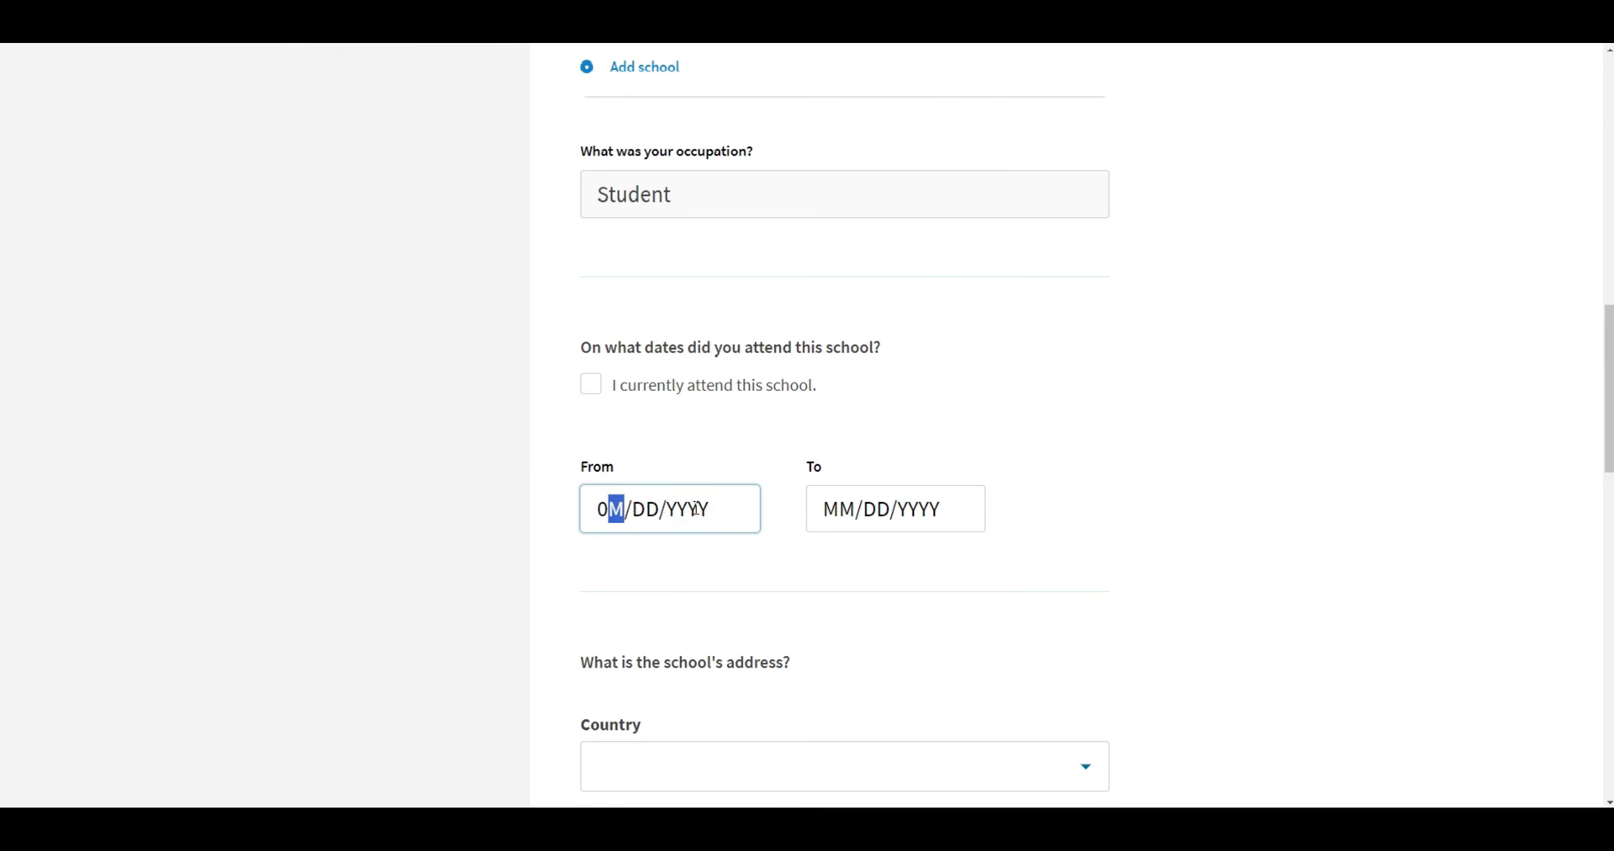
pyautogui.write('9/01/2020')
pyautogui.click(896, 506)
pyautogui.write('05302021')
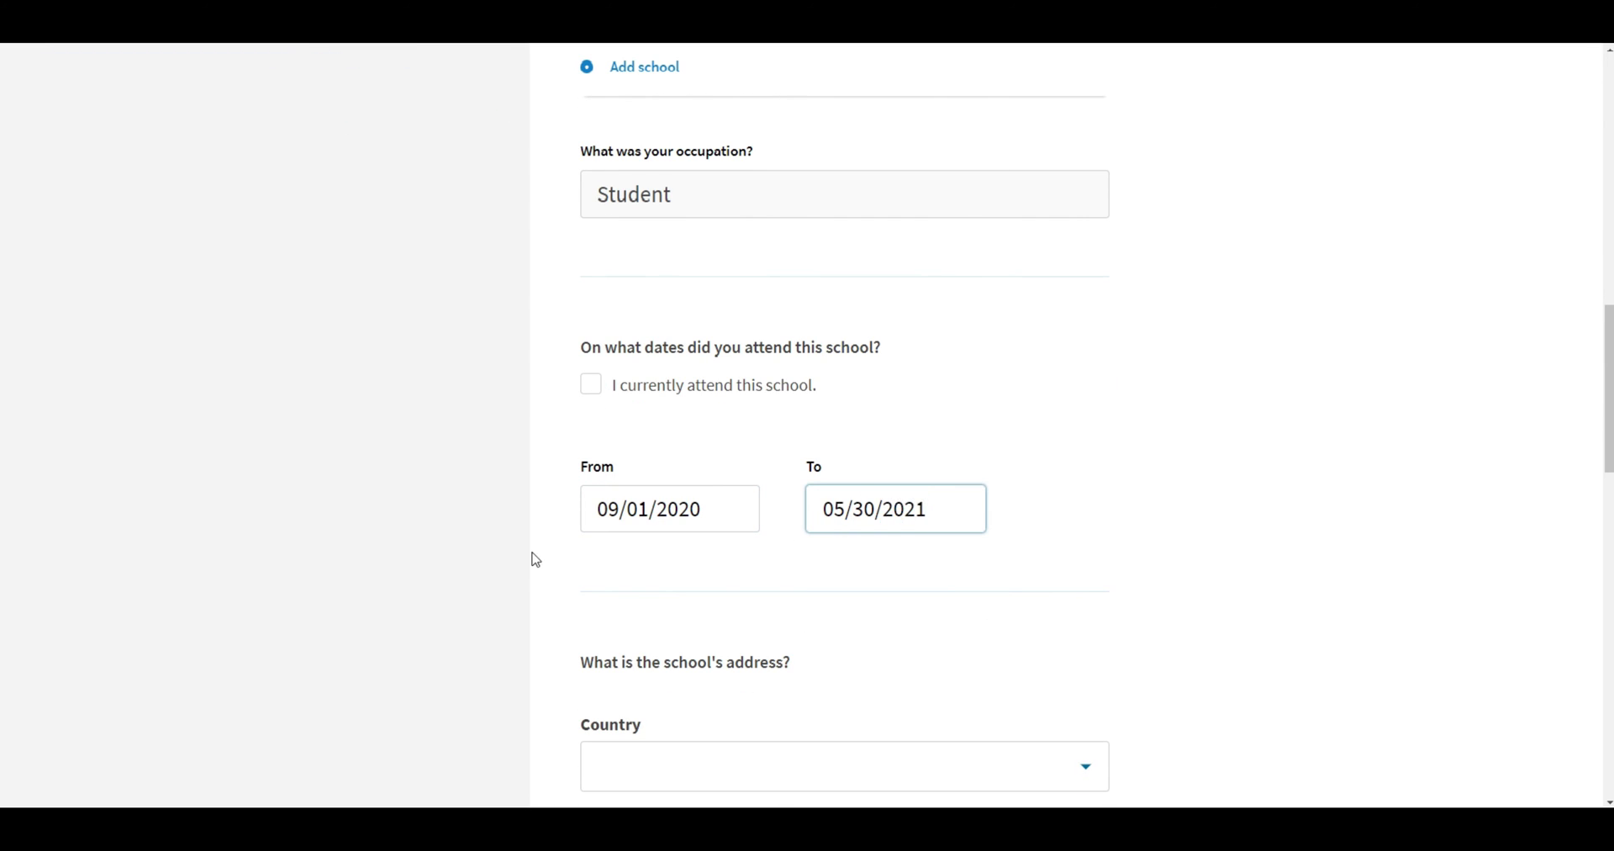
# Choose the country and enter the street line of the school's address.
pyautogui.scroll(-4, 533, 558)
pyautogui.click(714, 429)
pyautogui.click(717, 648)
pyautogui.scroll(-2, 717, 648)
pyautogui.click(703, 356)
pyautogui.write('SAMPLE UNIVERSITY LANE')
# Complete the school's address with its city, state, ZIP code and county, and save the school entry.
pyautogui.scroll(-3, 704, 356)
pyautogui.click(672, 380)
pyautogui.write('SAMPLE')
pyautogui.click(825, 382)
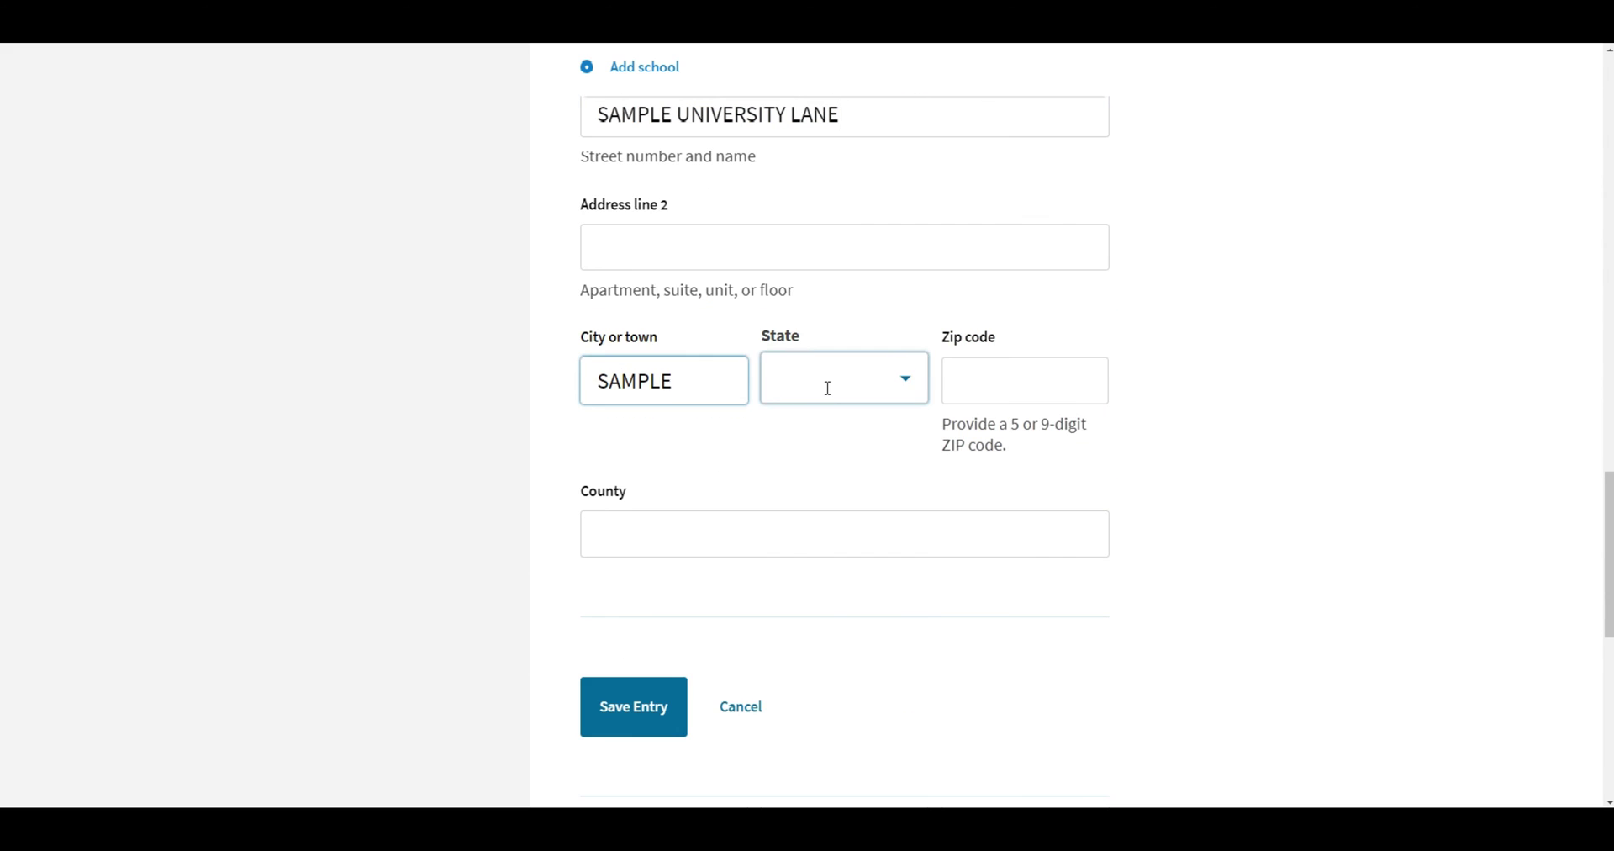
pyautogui.click(1009, 380)
pyautogui.write('00000')
pyautogui.click(760, 521)
pyautogui.click(621, 699)
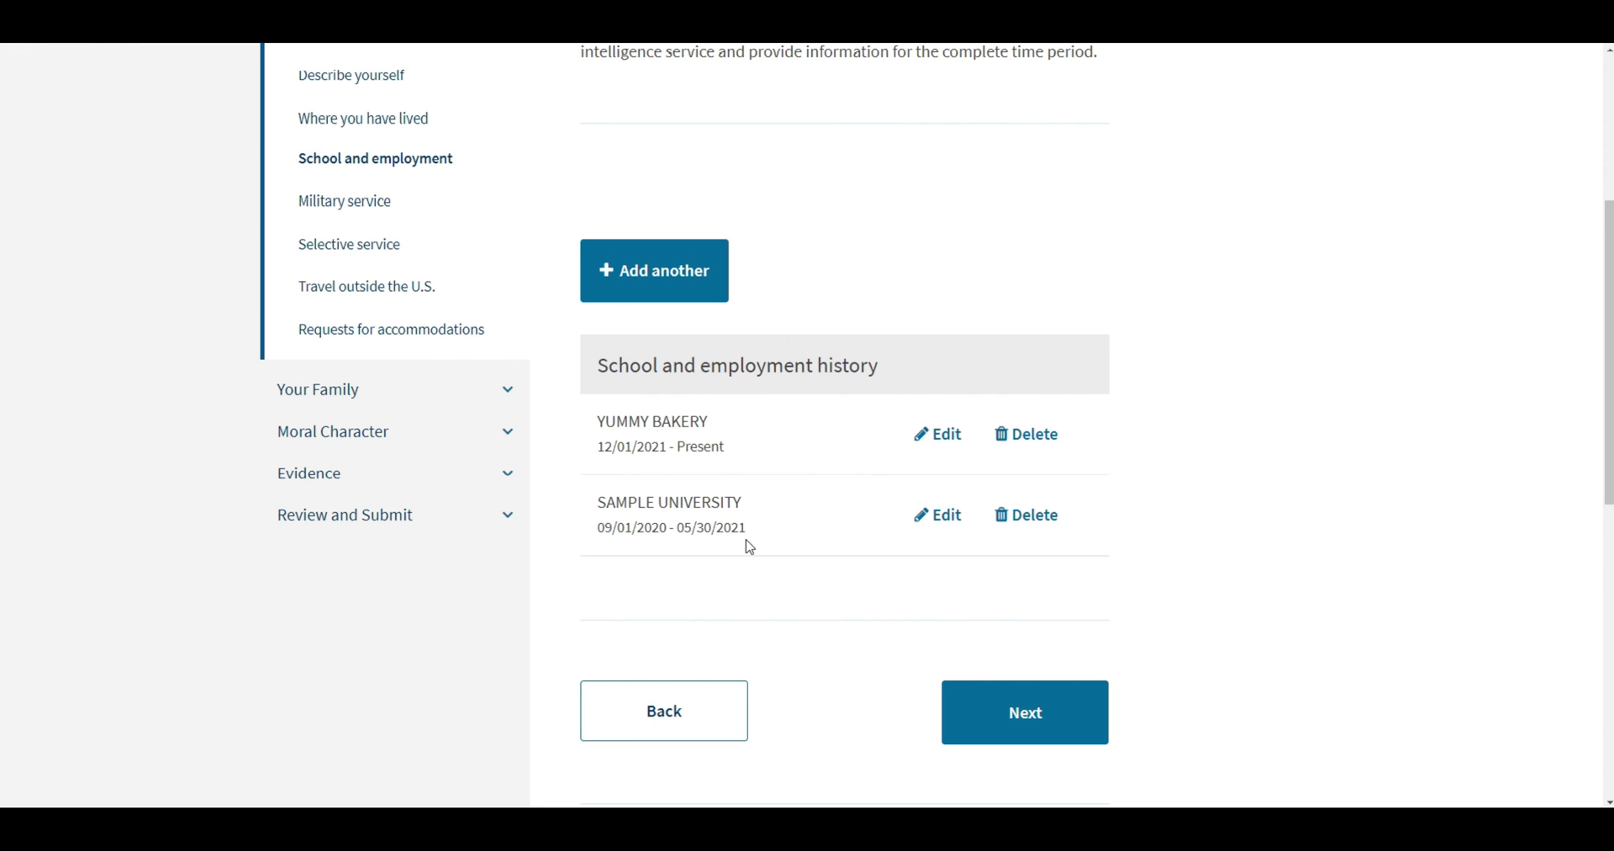
# Check the gap between the school's end date and the bakery job's start date, and add a period of unemployment.
pyautogui.moveTo(678, 528); pyautogui.dragTo(750, 535)
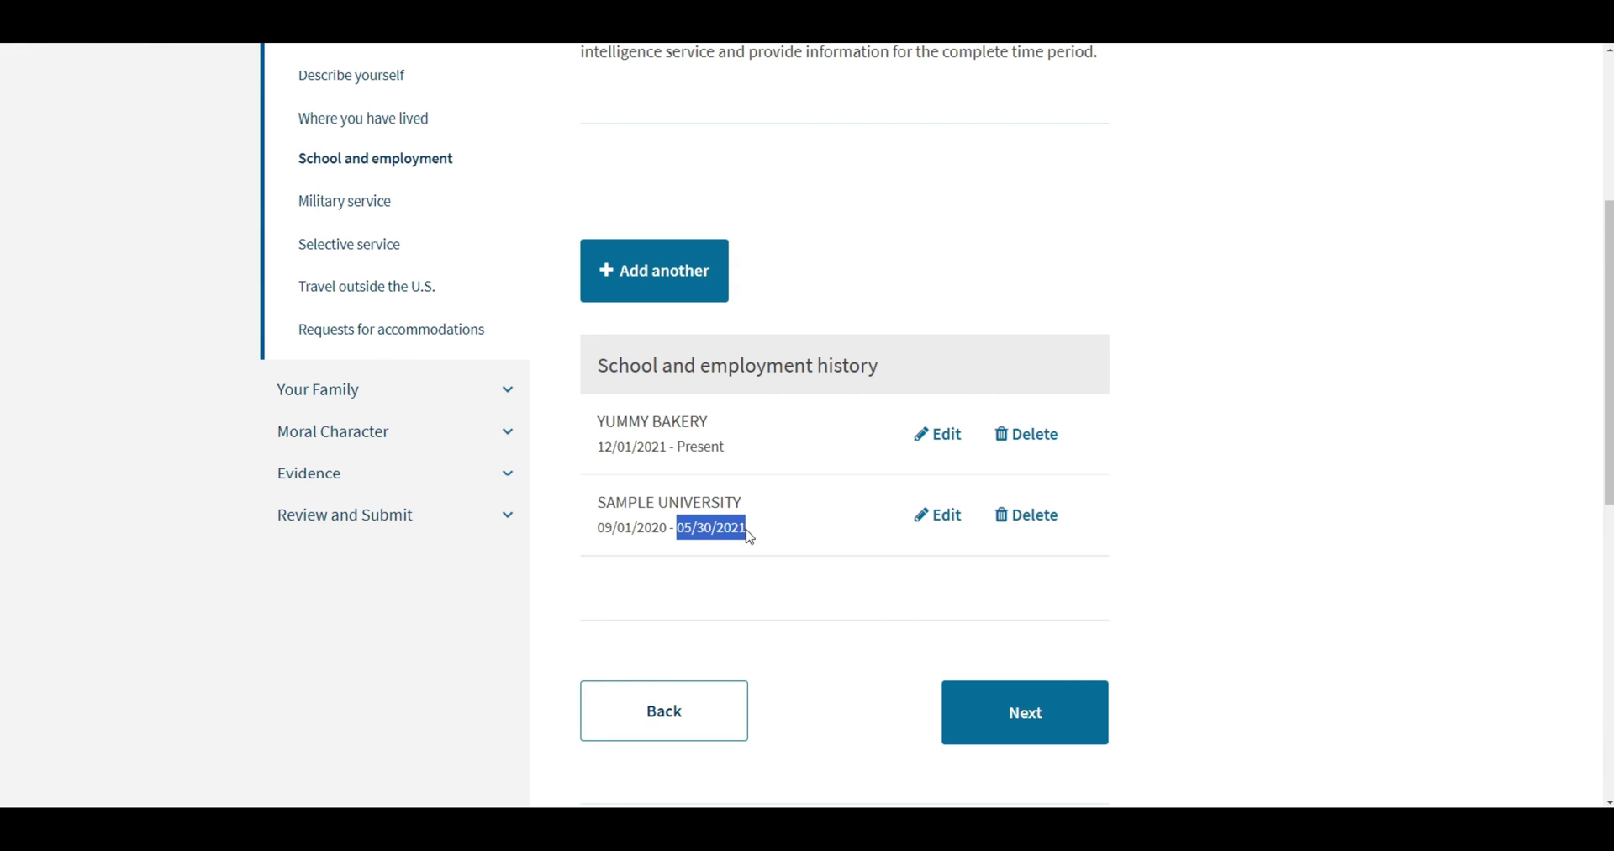
pyautogui.click(760, 533)
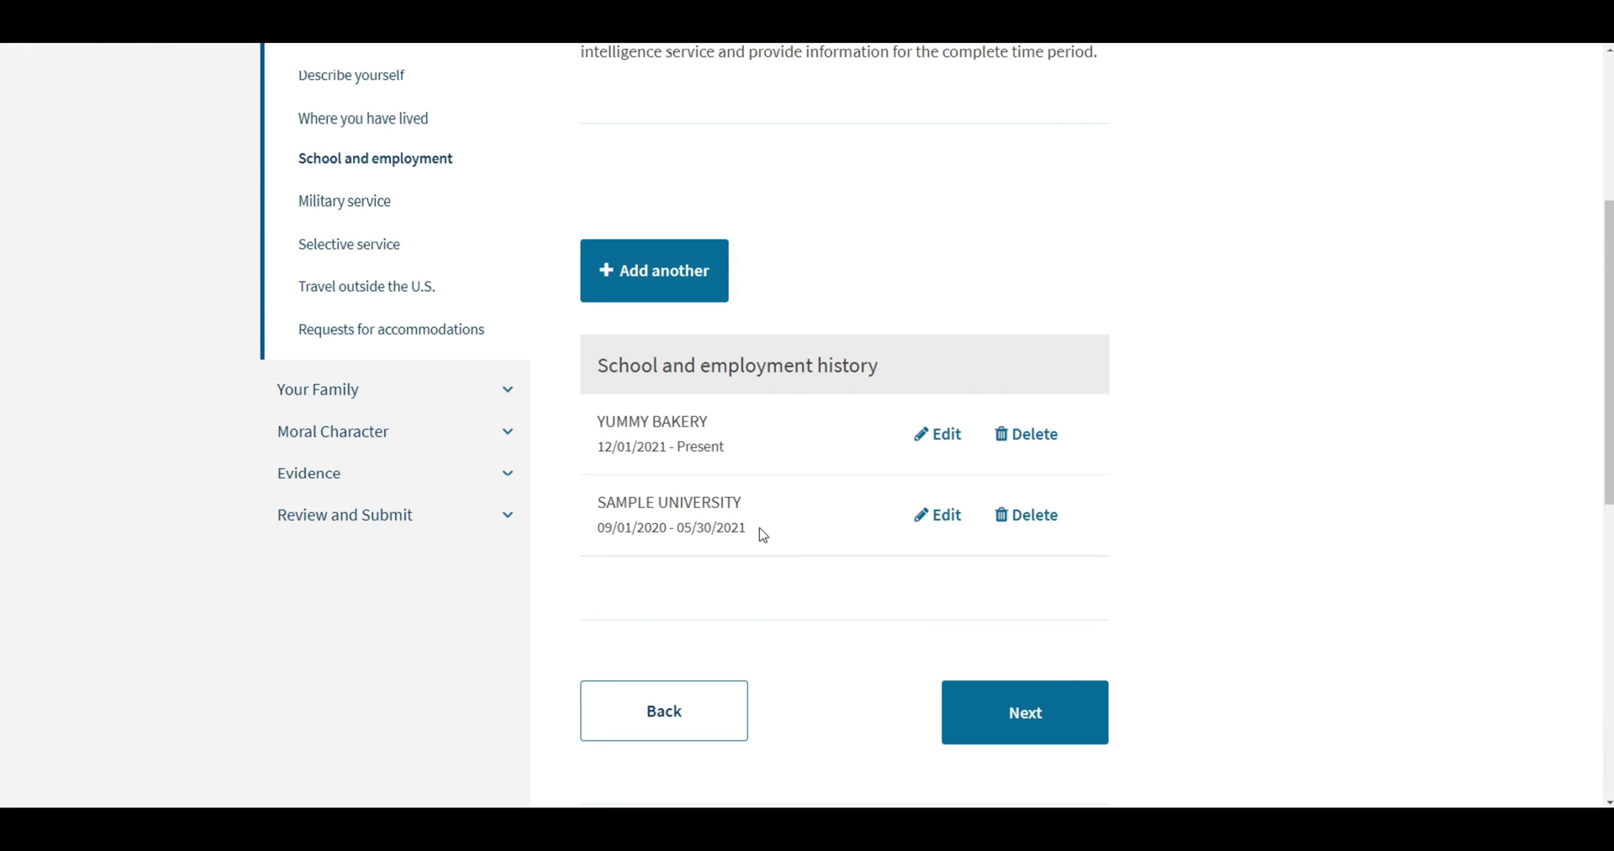
pyautogui.moveTo(598, 450); pyautogui.dragTo(661, 450)
pyautogui.click(687, 460)
pyautogui.click(681, 276)
pyautogui.scroll(-6, 685, 277)
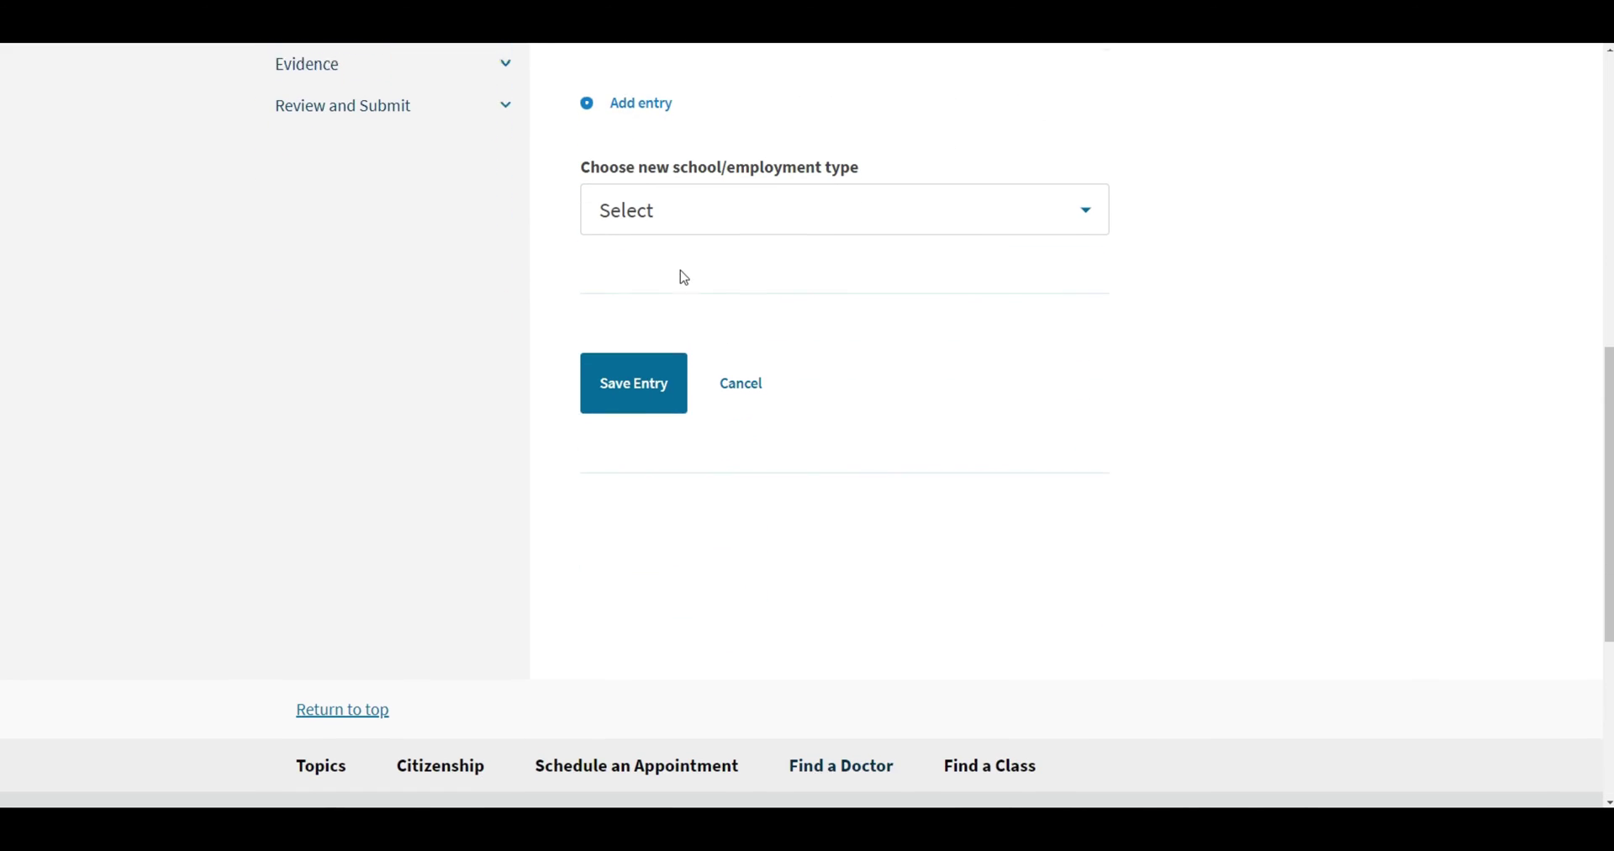
pyautogui.click(779, 176)
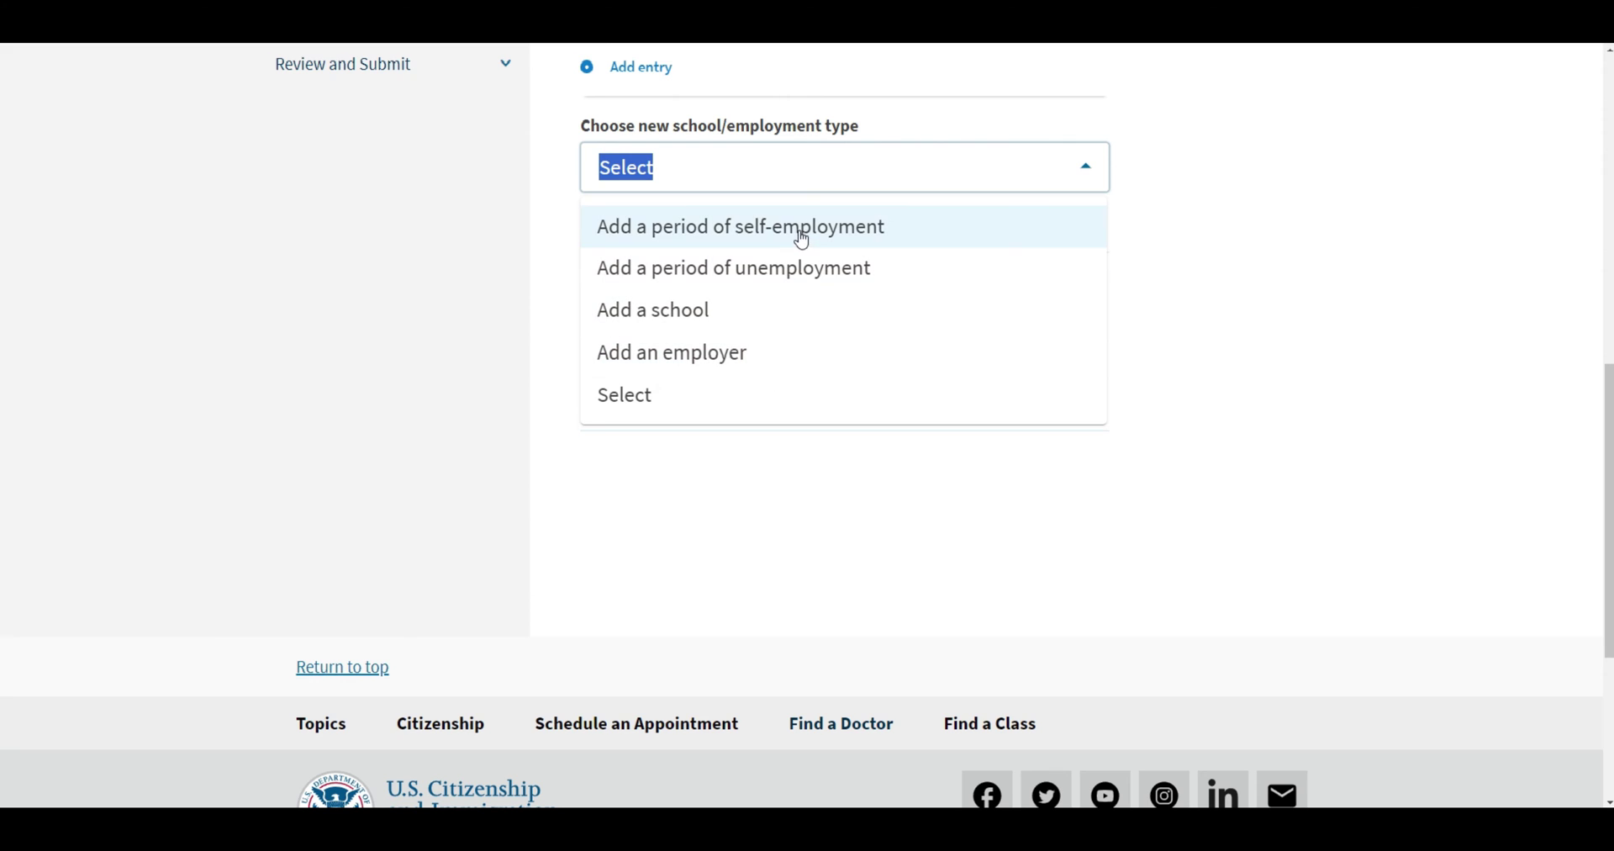
pyautogui.click(812, 276)
pyautogui.scroll(-4, 598, 324)
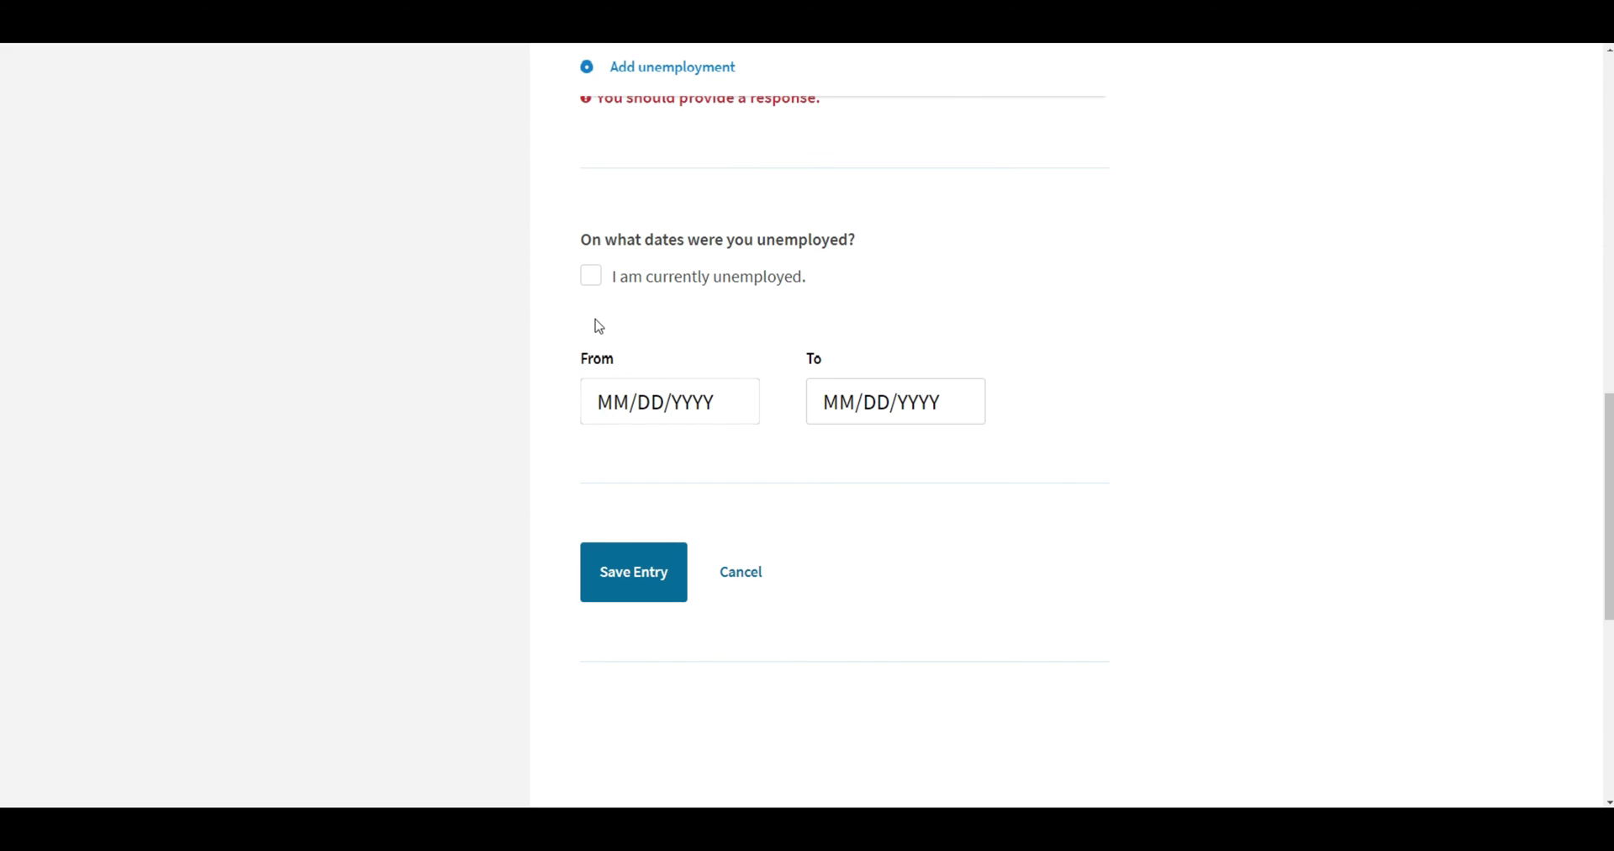
# Set the unemployment period from 05/31/2021 to 11/30/2021 and save the entry.
pyautogui.click(640, 402)
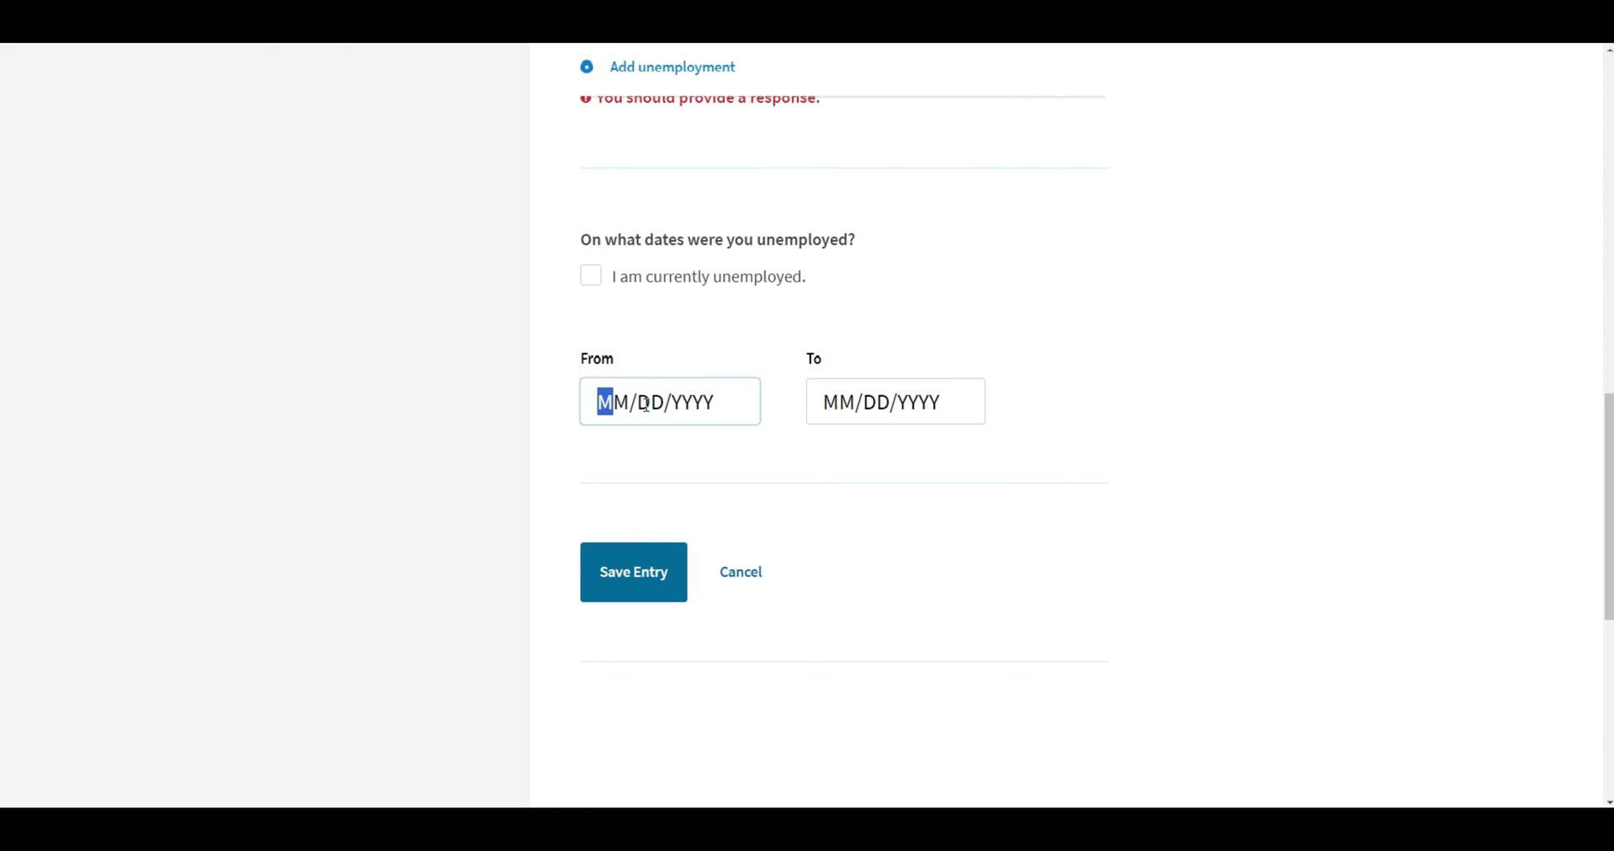
pyautogui.write('05312021')
pyautogui.click(973, 394)
pyautogui.write('11/30/')
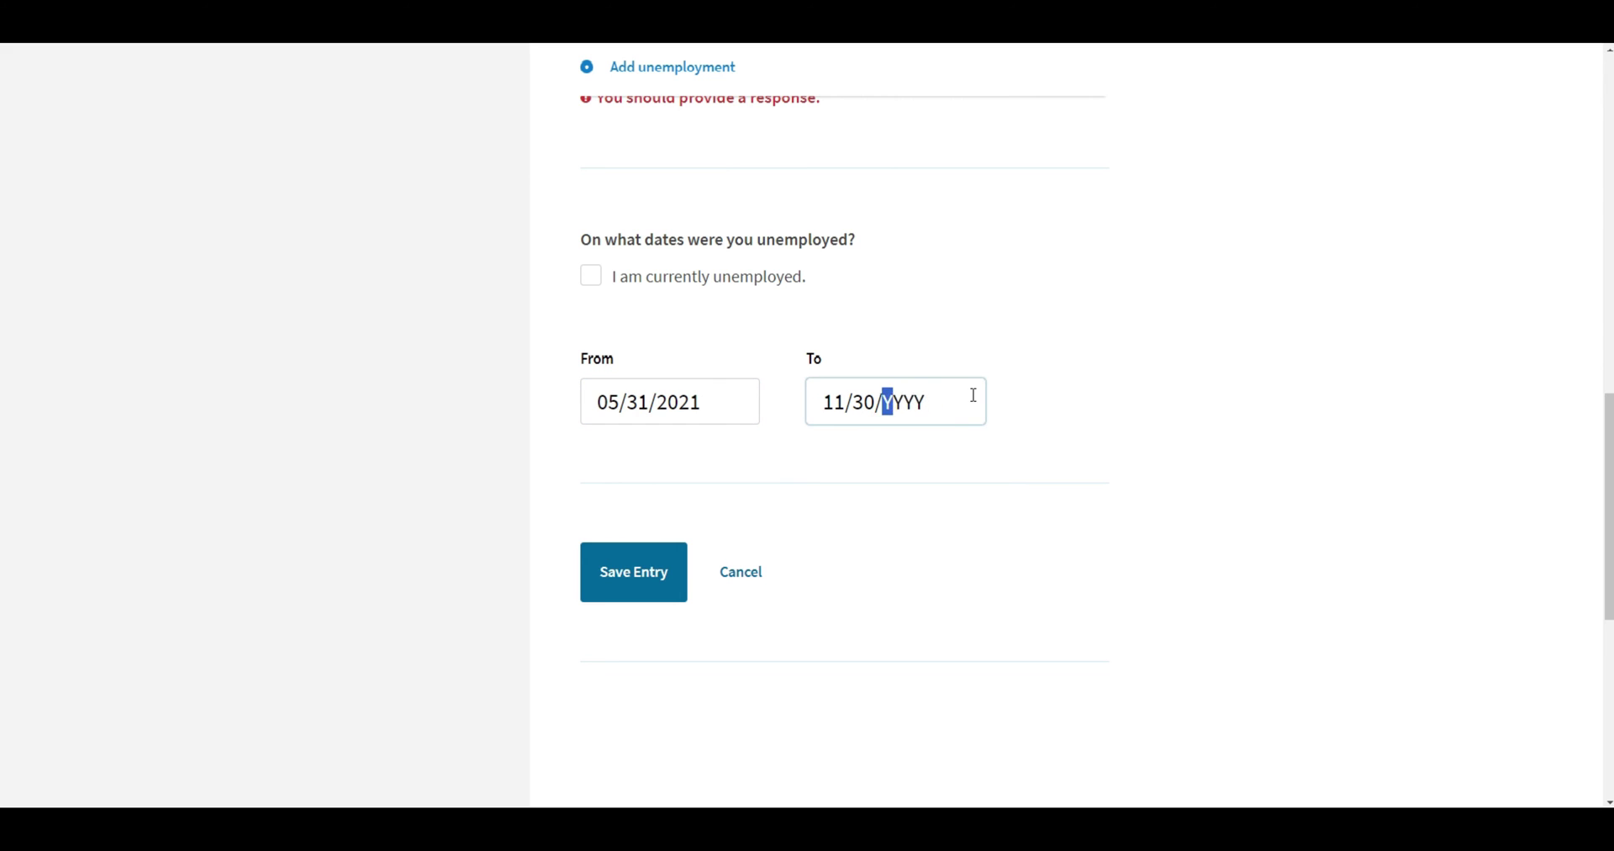
pyautogui.write('2021')
pyautogui.click(633, 578)
# Review the school and employment history entries and their dates against the last 5 years requirement.
pyautogui.scroll(-3, 725, 500)
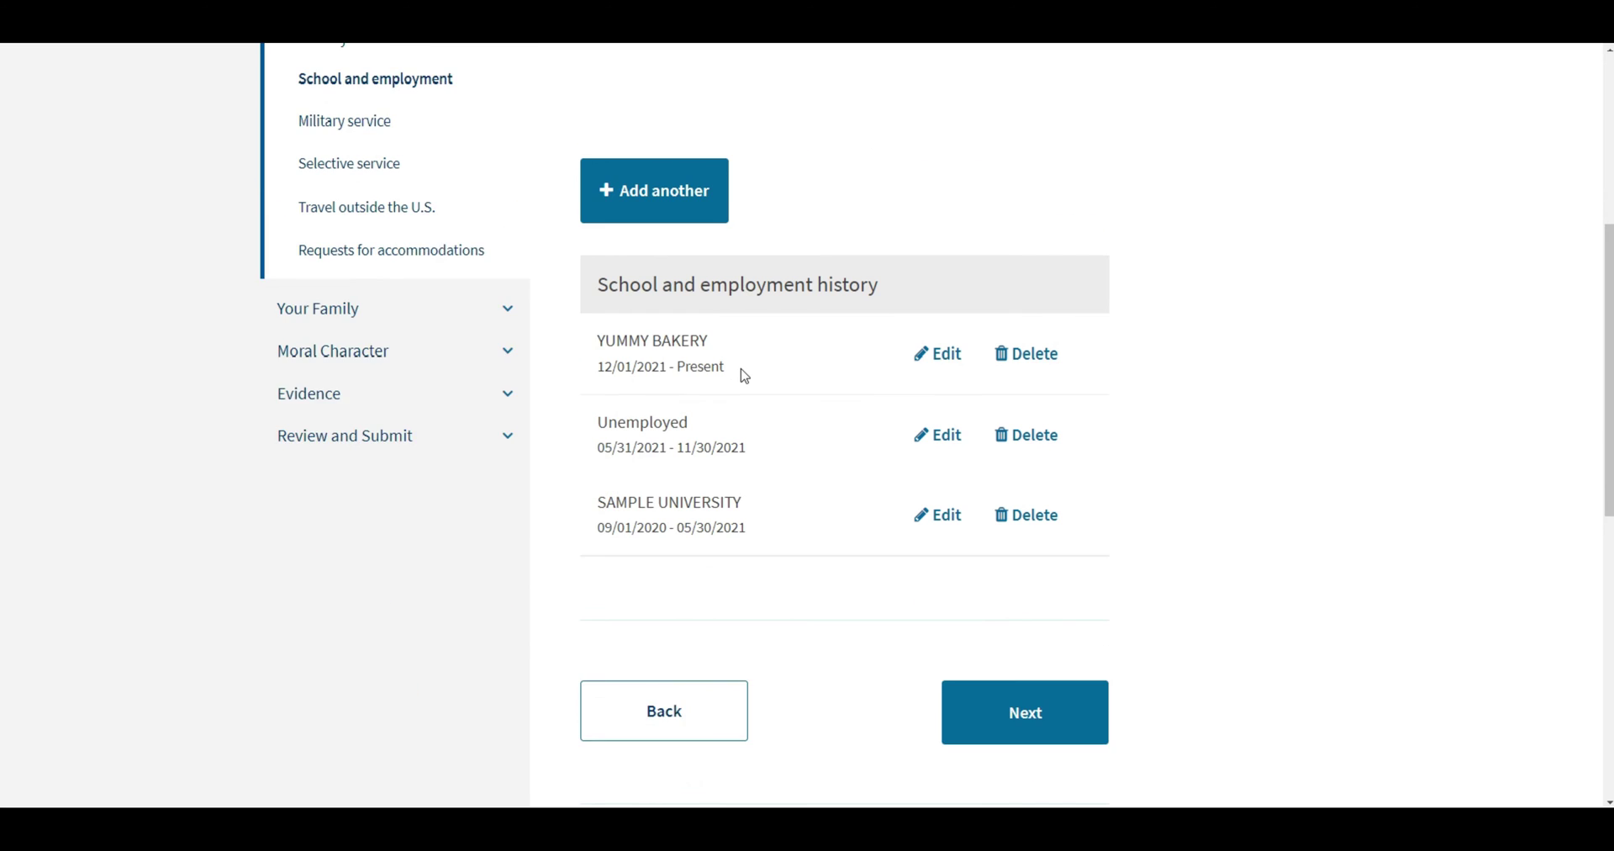
pyautogui.scroll(1, 740, 370)
pyautogui.scroll(-1, 648, 430)
pyautogui.moveTo(598, 339); pyautogui.dragTo(730, 344)
pyautogui.click(761, 378)
pyautogui.scroll(3, 791, 450)
pyautogui.scroll(-3, 791, 450)
pyautogui.scroll(2, 814, 562)
pyautogui.scroll(-3, 773, 538)
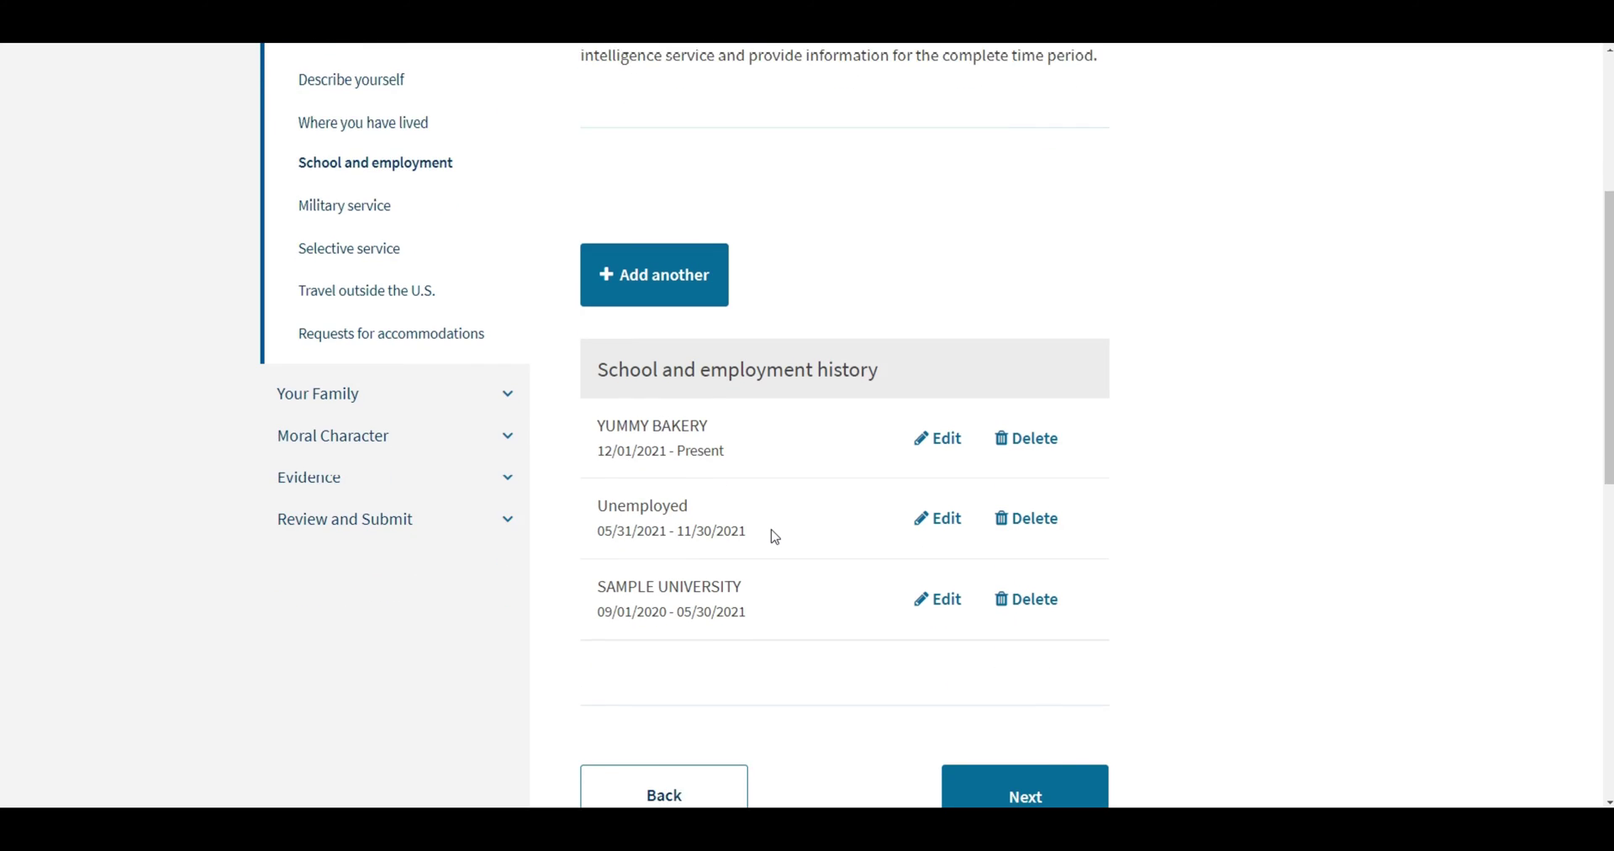
# Check the school and employment history for missing date ranges and continue to the military service section.
pyautogui.click(973, 663)
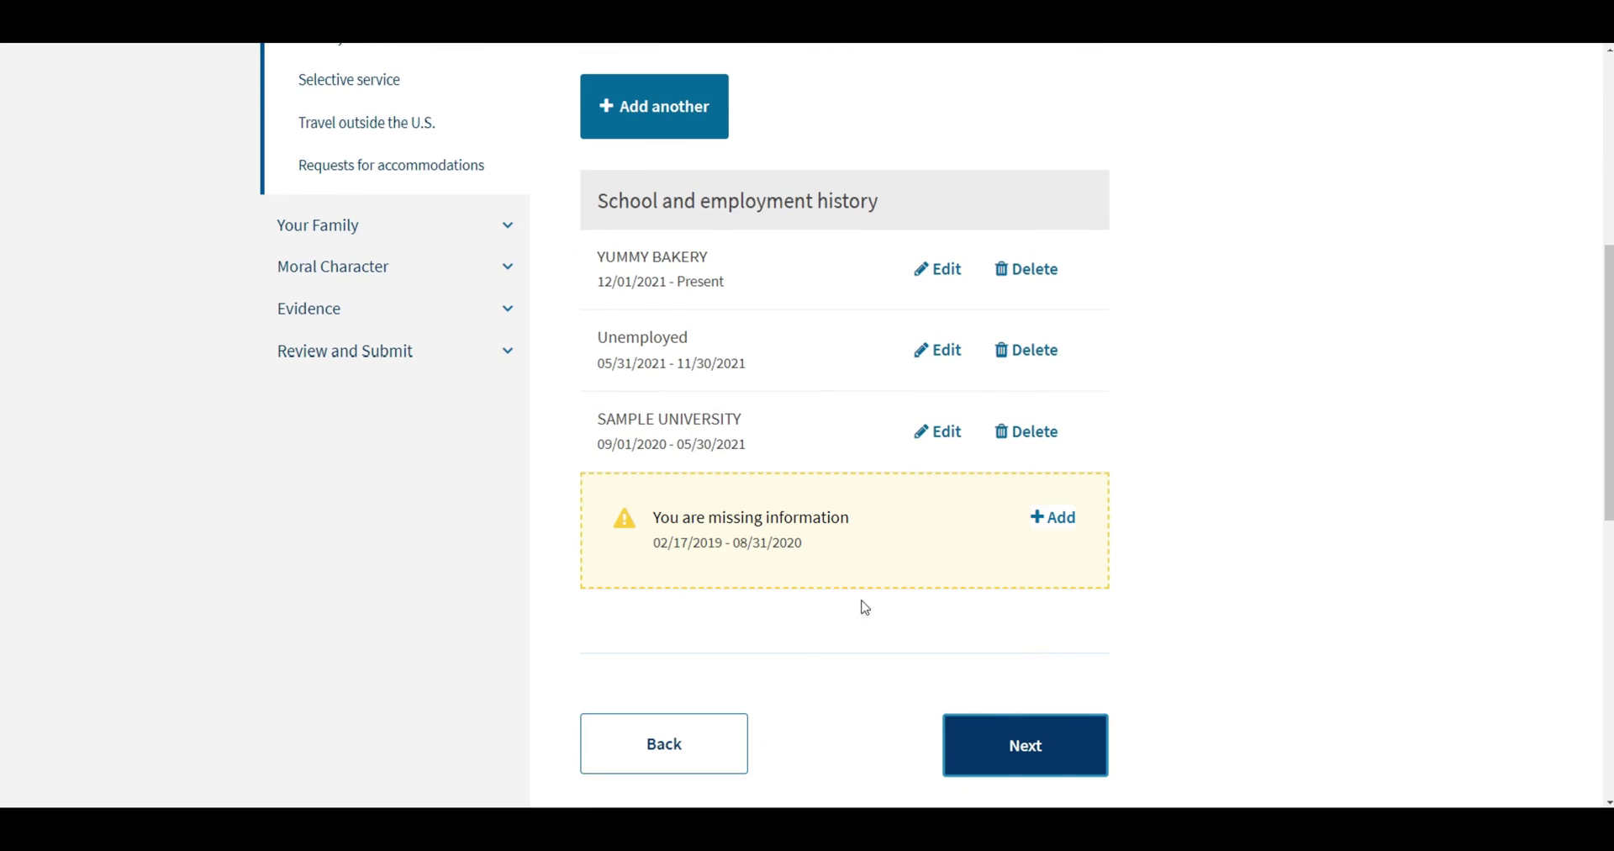
pyautogui.moveTo(657, 547); pyautogui.dragTo(860, 558)
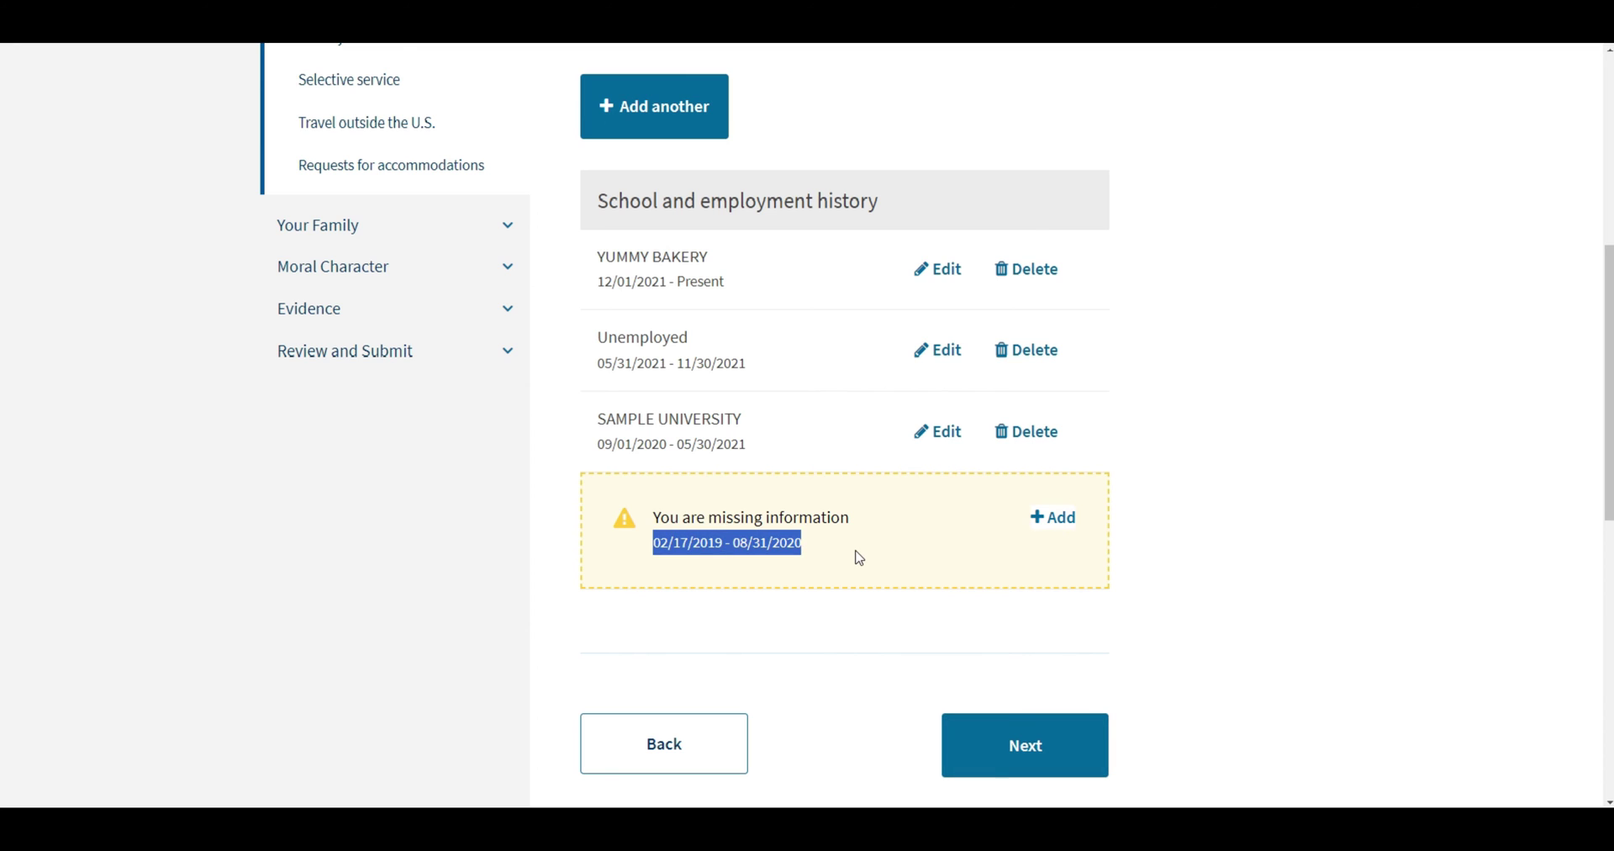
pyautogui.click(874, 560)
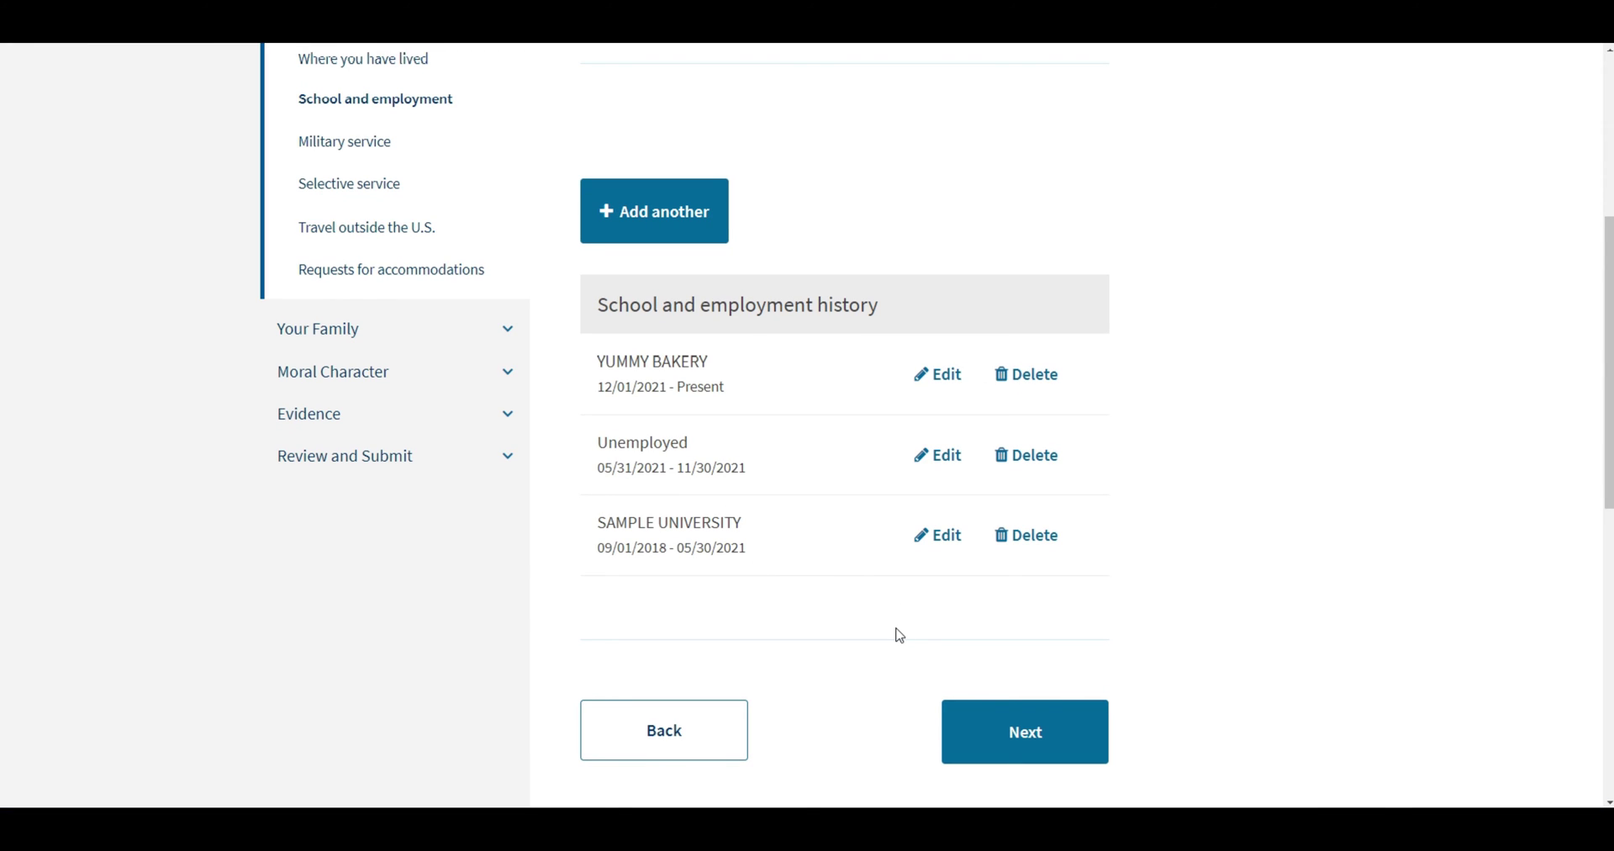
pyautogui.click(1010, 739)
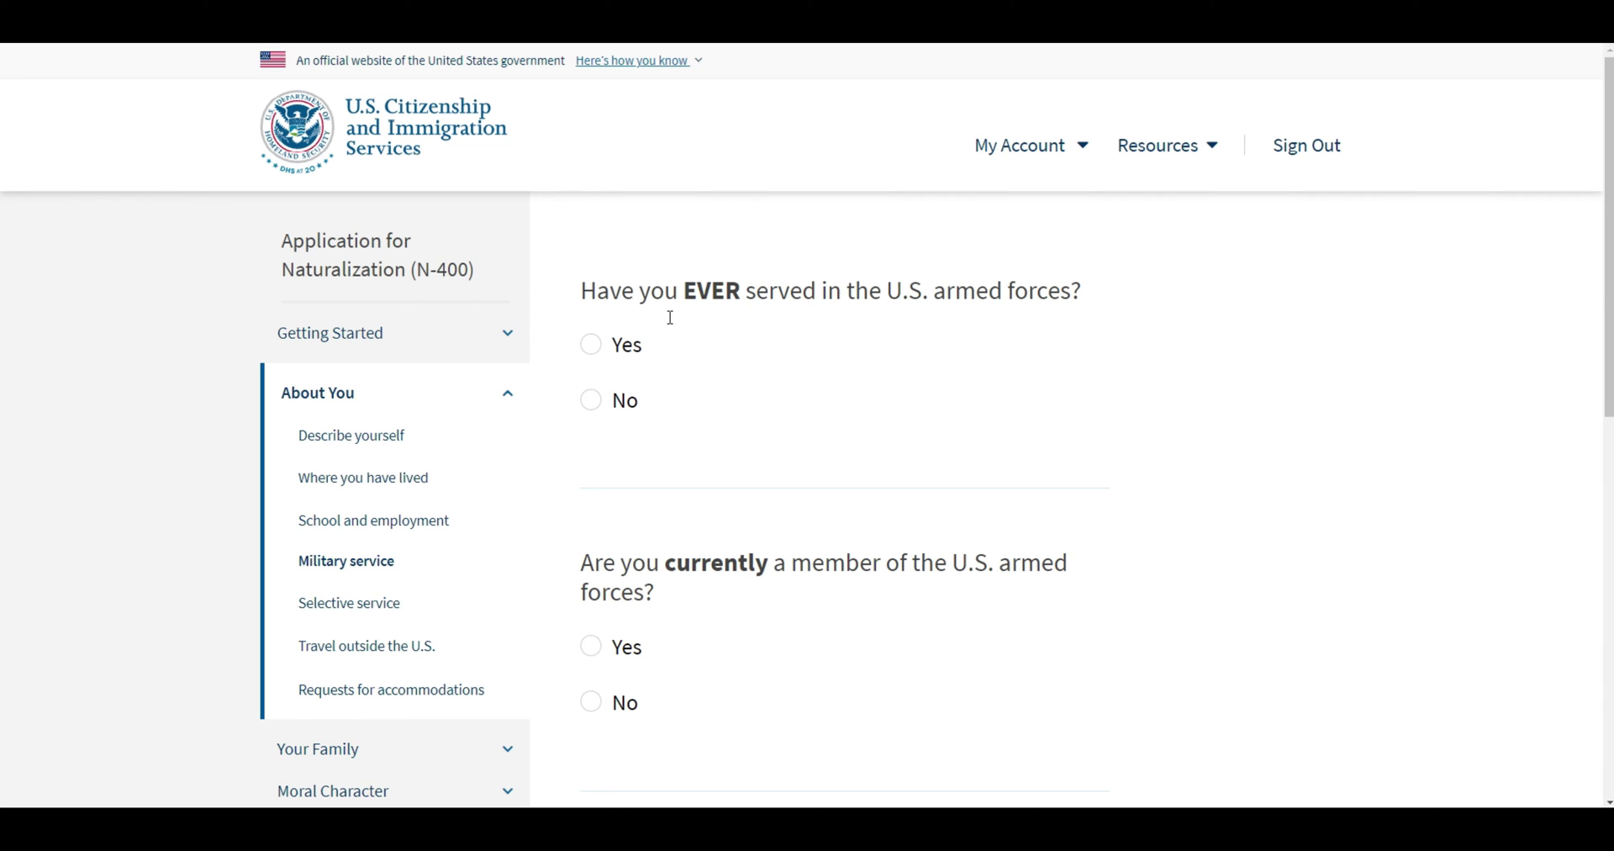
# Answer No to both ever having served in and currently being a member of the U.S. armed forces, and continue to selective service.
pyautogui.click(591, 400)
pyautogui.scroll(-3, 746, 443)
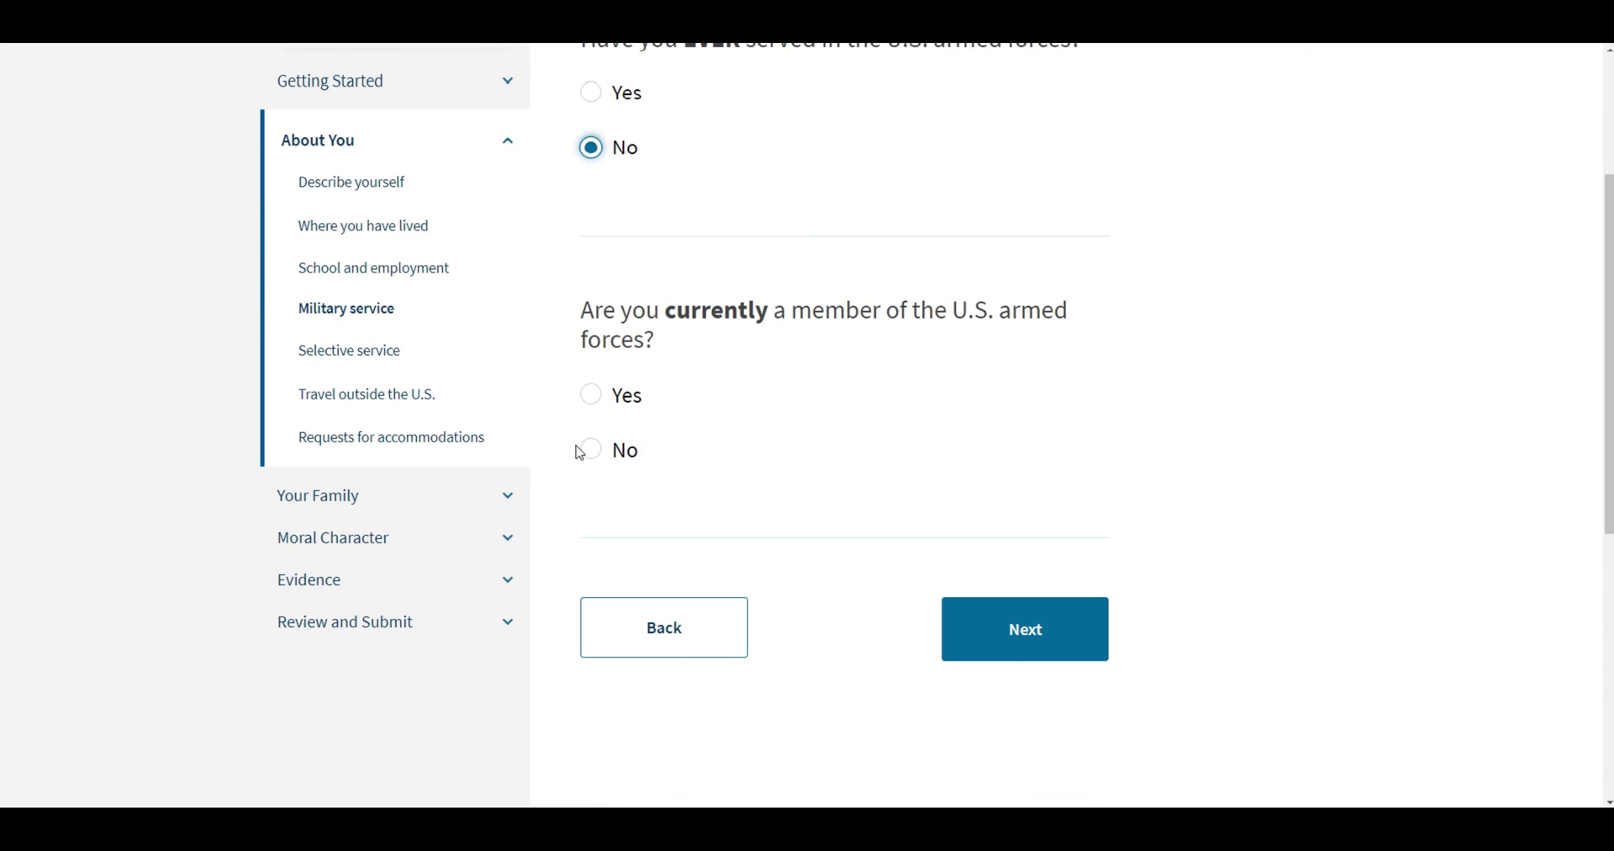
pyautogui.click(591, 450)
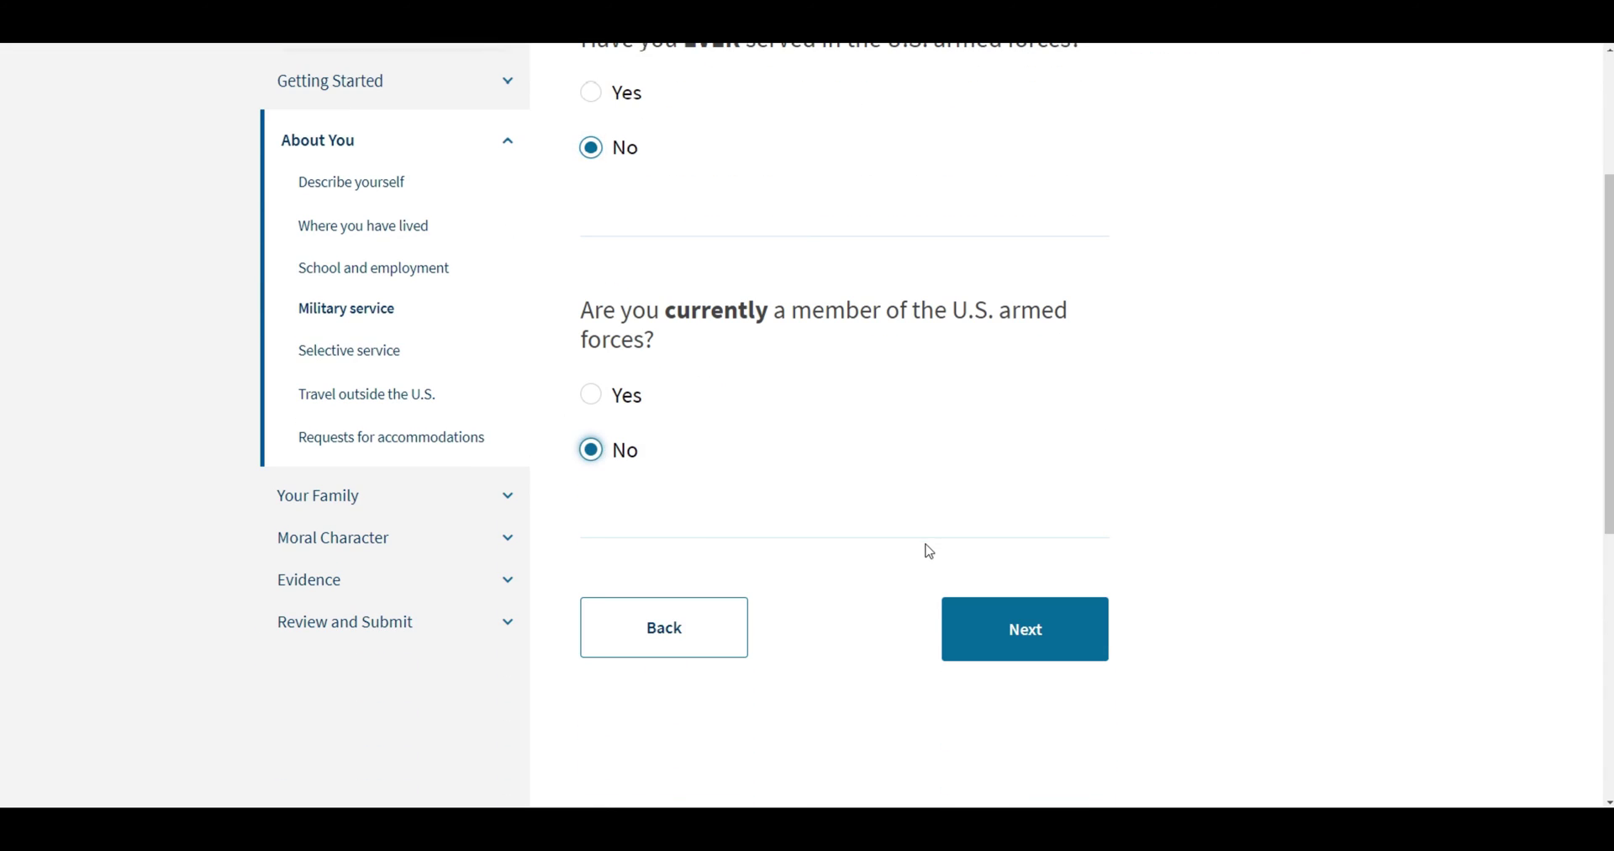
pyautogui.click(1022, 637)
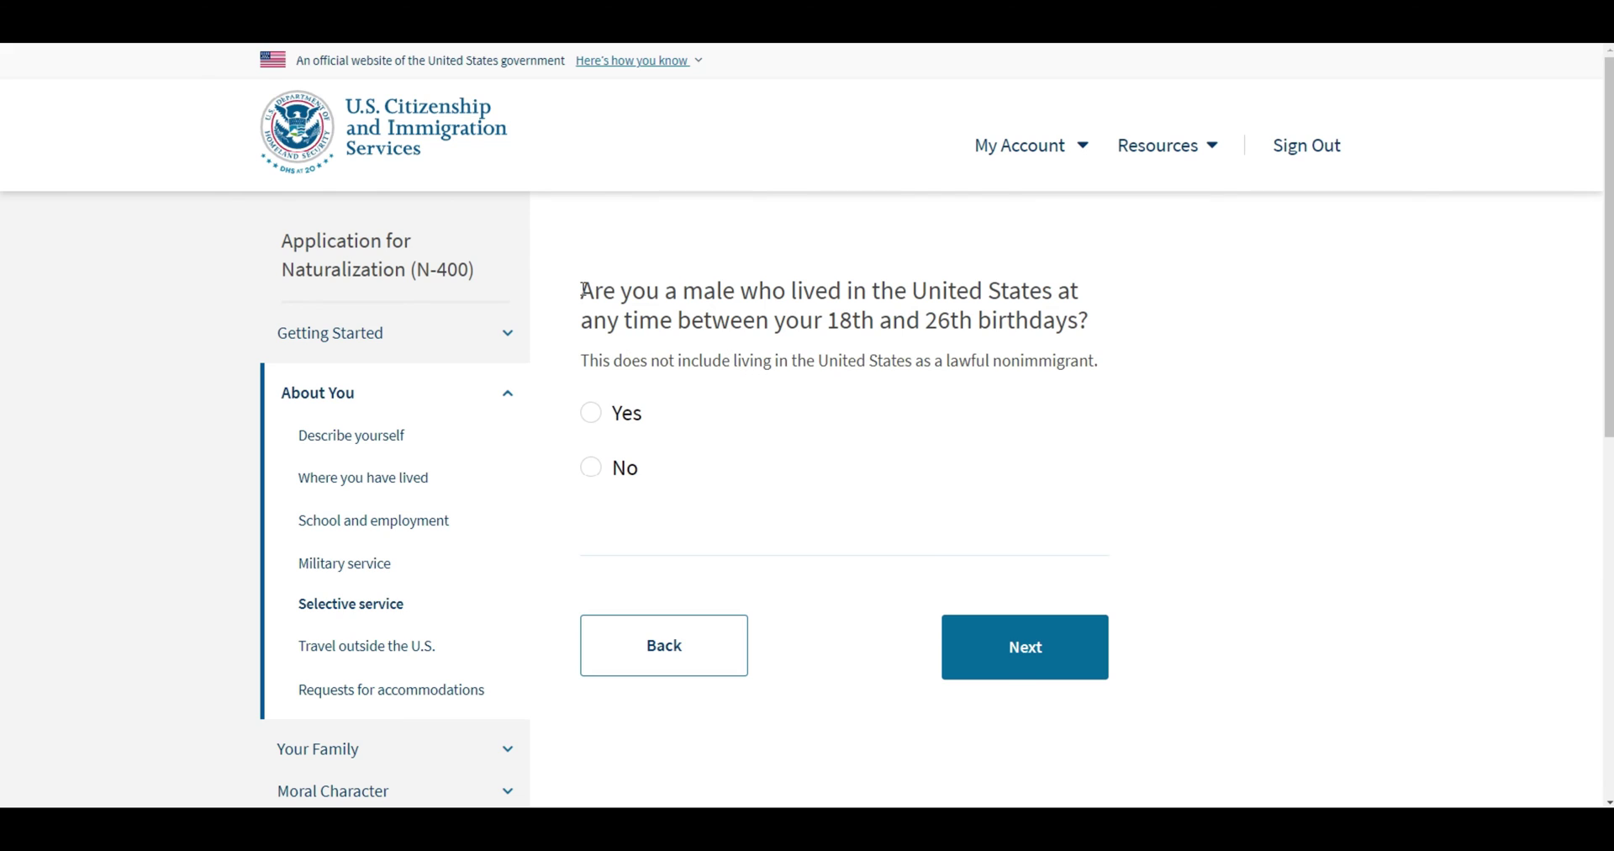
# Read the question on males living in the United States between their 18th and 26th birthdays and its nonimmigrant note, and answer No.
pyautogui.moveTo(583, 290); pyautogui.dragTo(1084, 320)
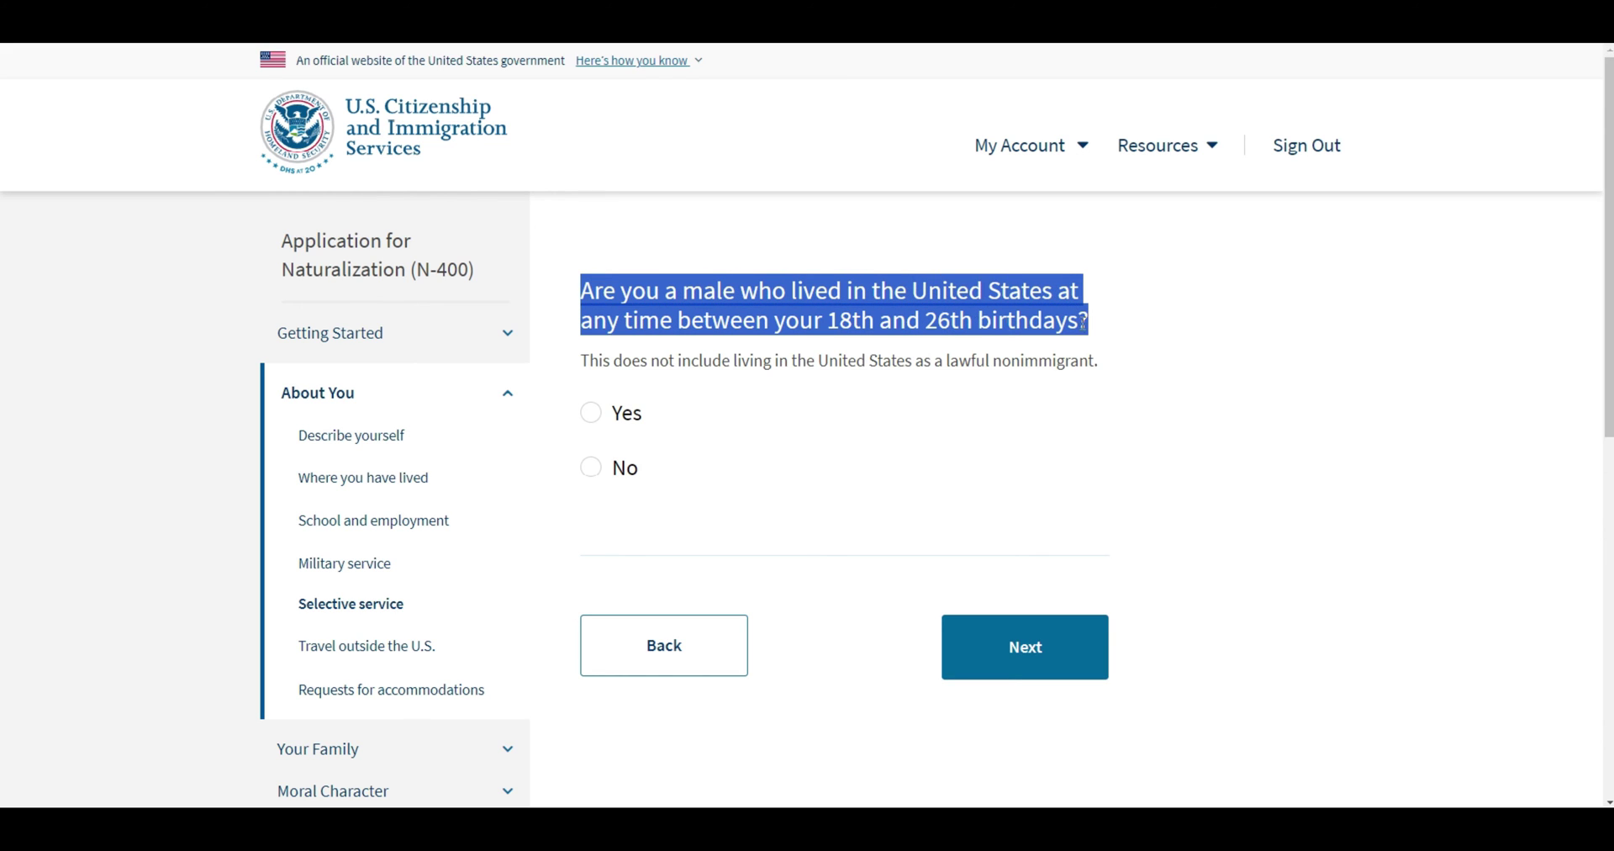
pyautogui.click(832, 328)
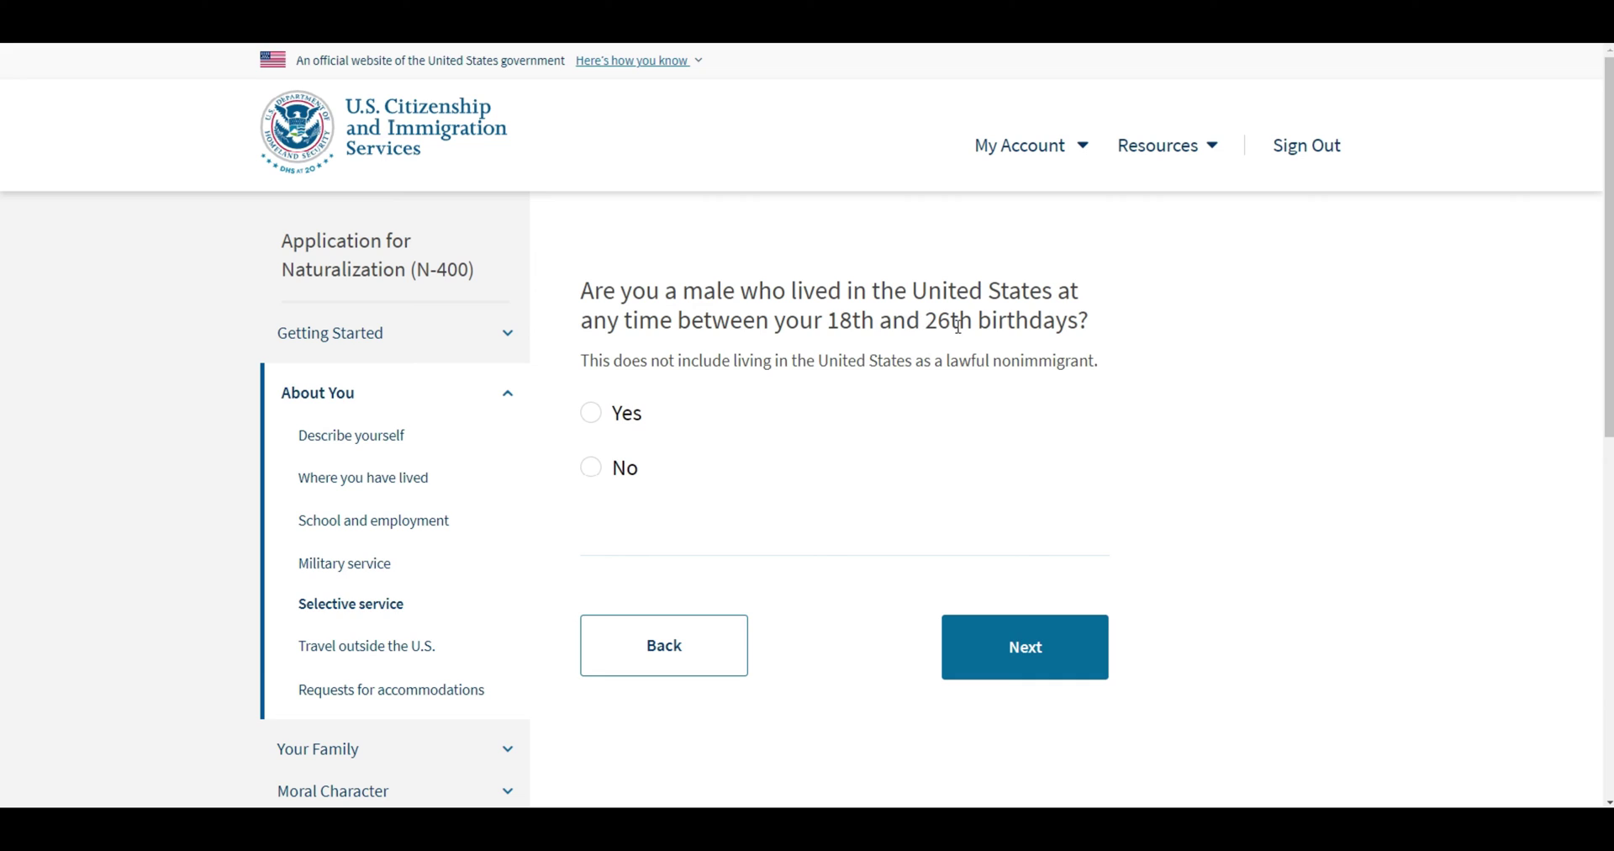
pyautogui.moveTo(586, 360); pyautogui.dragTo(1148, 363)
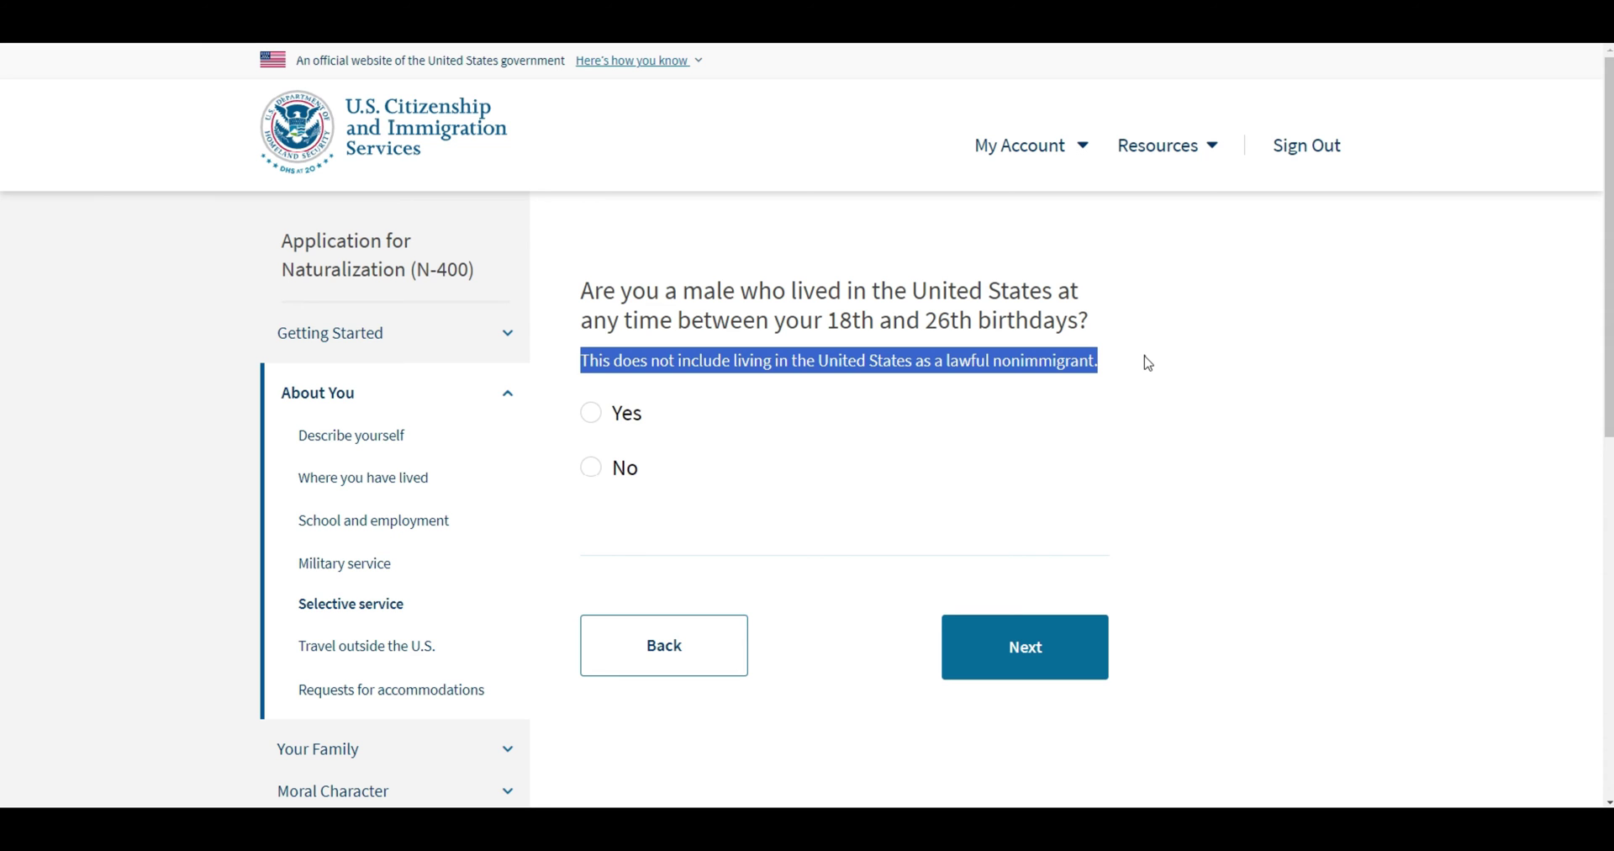
pyautogui.click(1144, 359)
pyautogui.moveTo(995, 363); pyautogui.dragTo(1021, 366)
pyautogui.click(1202, 353)
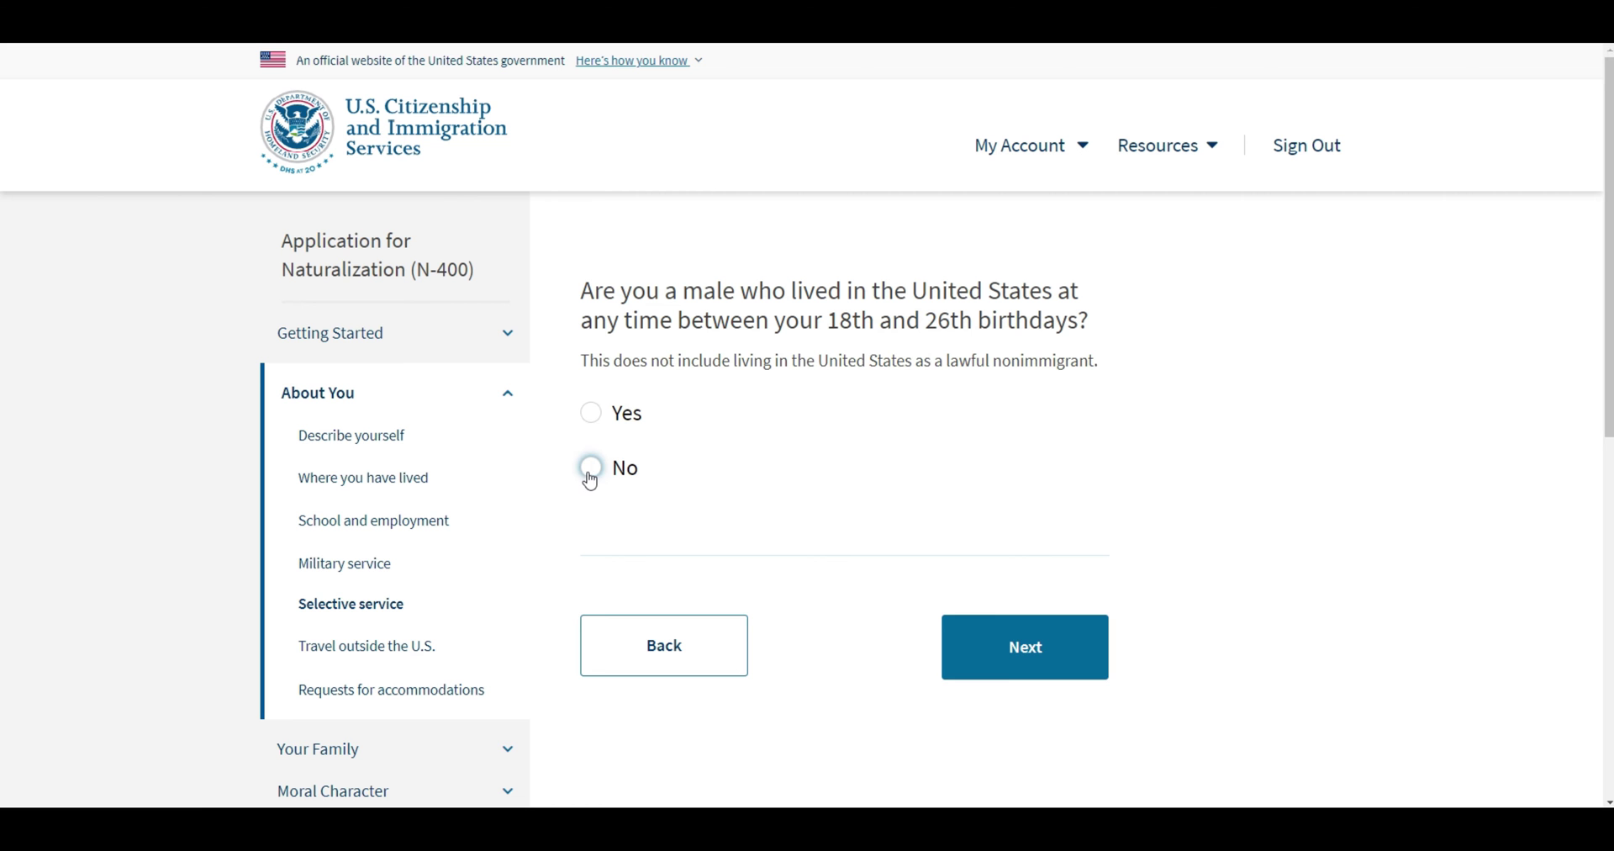
pyautogui.press('Up')
pyautogui.click(593, 471)
pyautogui.moveTo(581, 290); pyautogui.dragTo(1121, 331)
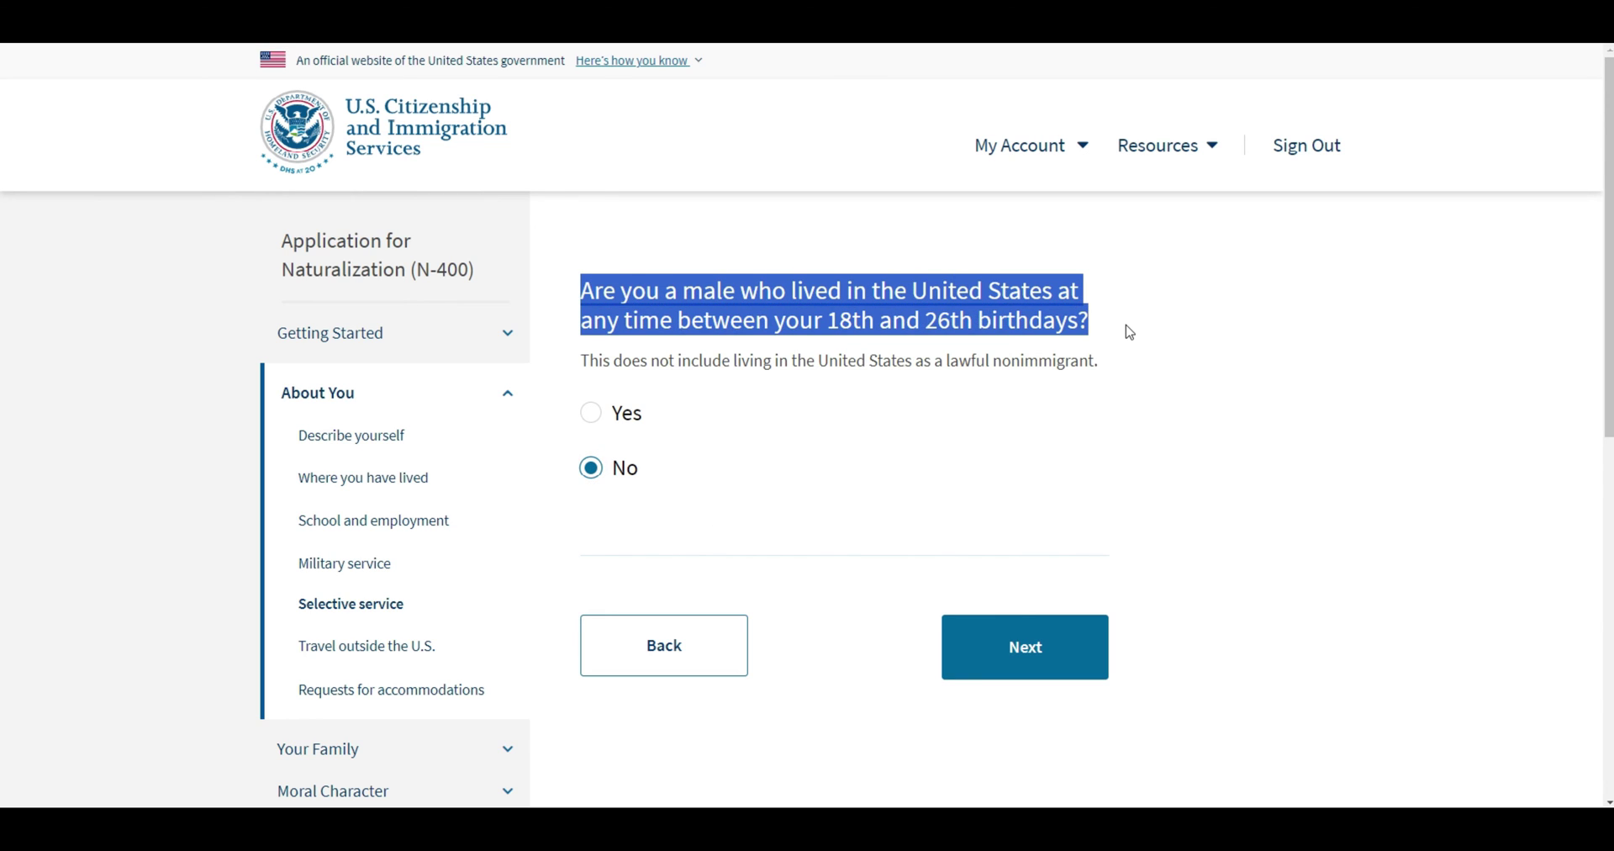
pyautogui.click(1130, 332)
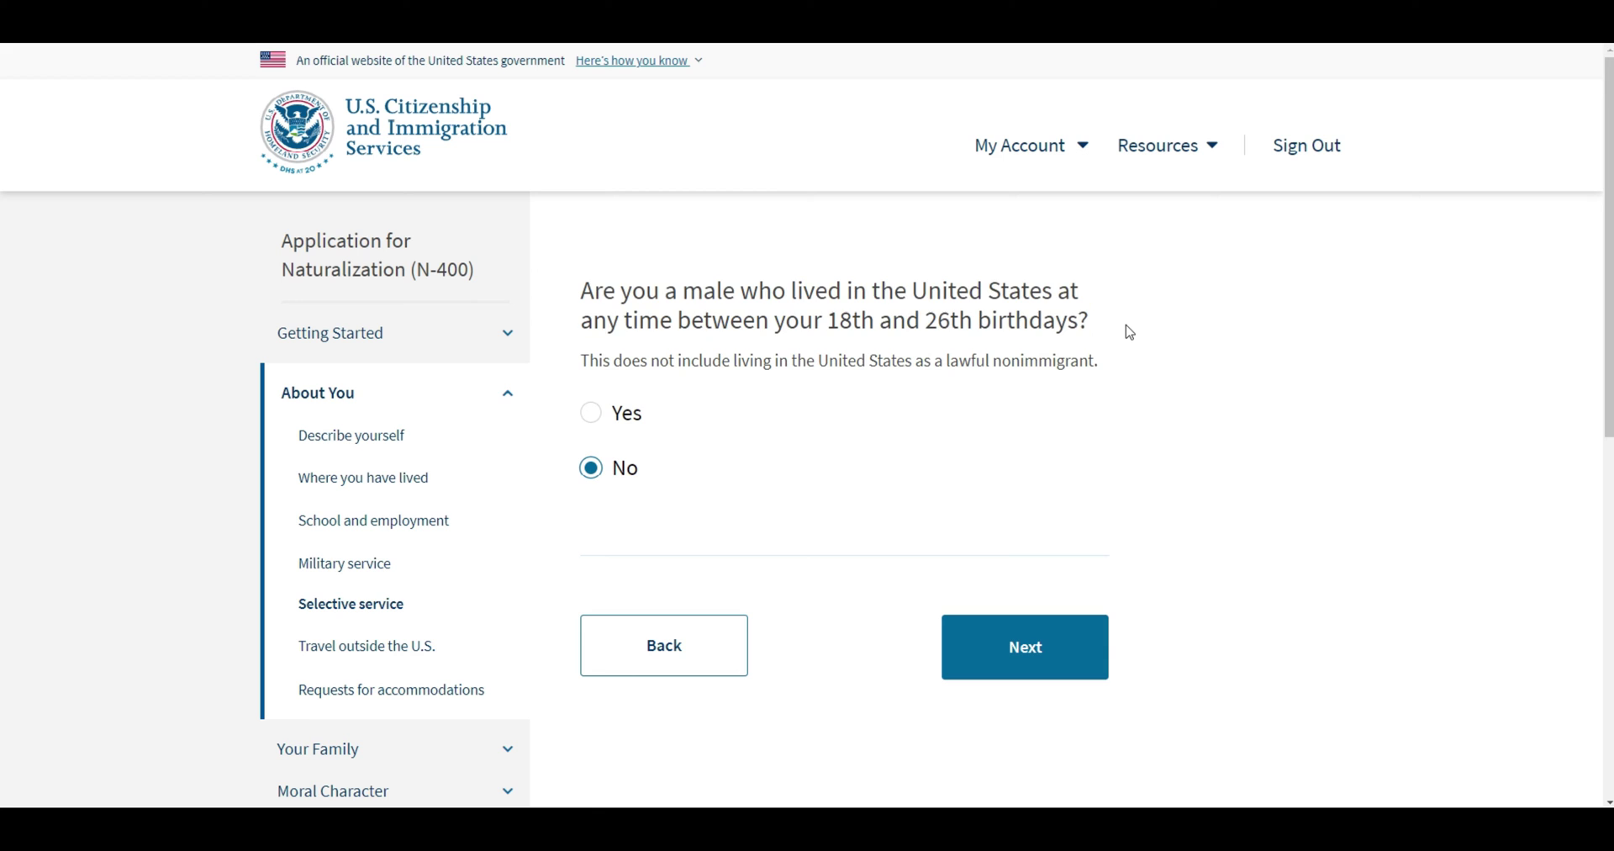
# Switch the male residency question to Yes and answer No to having registered for the Selective Service.
pyautogui.click(600, 427)
pyautogui.scroll(-4, 992, 491)
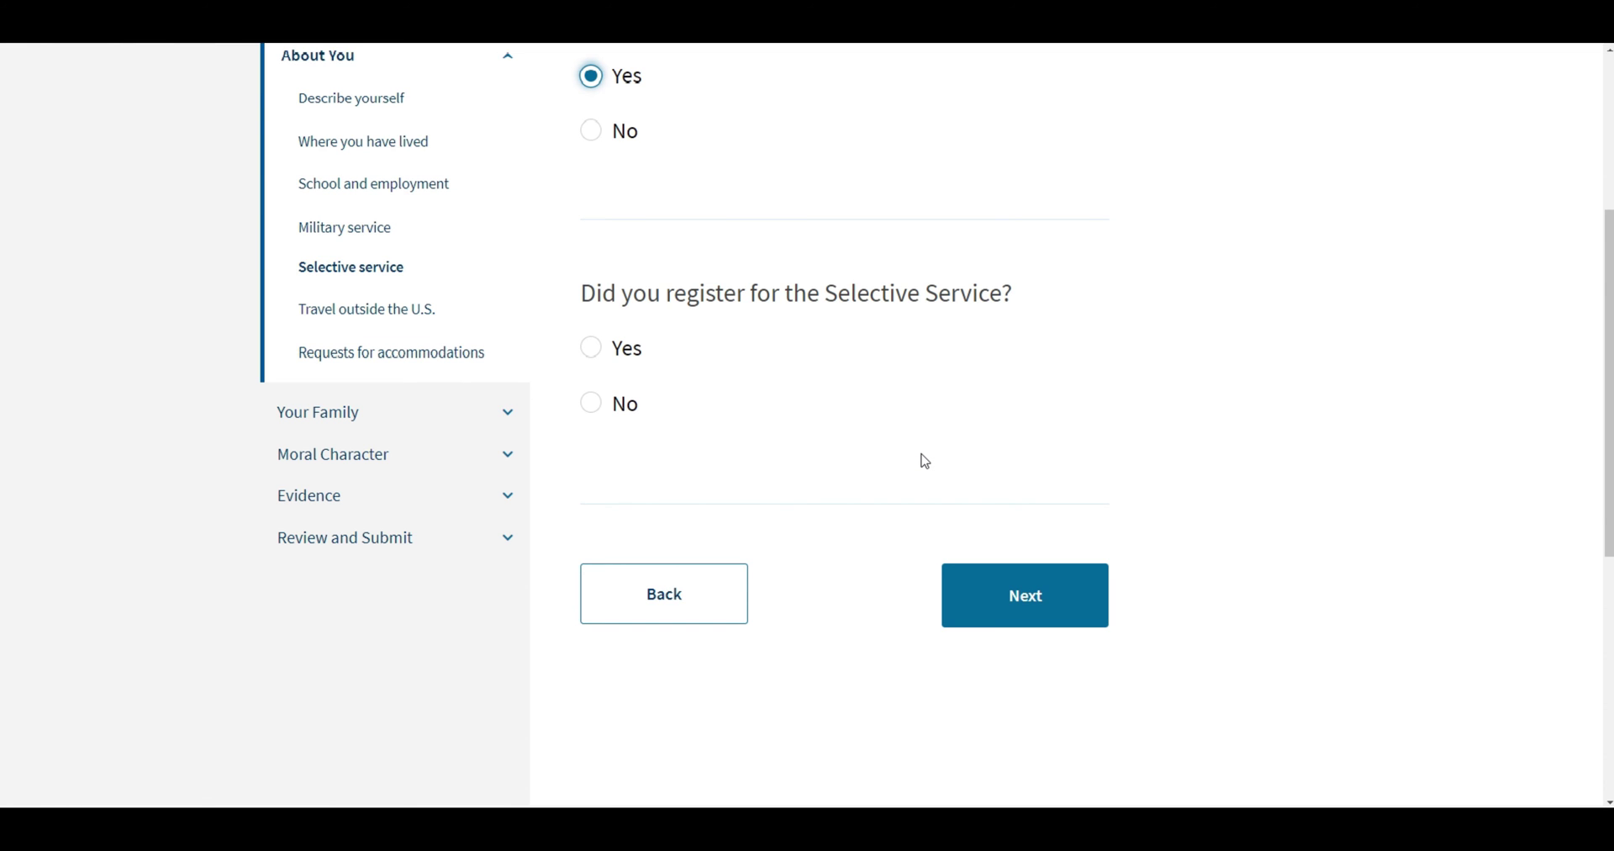
pyautogui.scroll(1, 922, 458)
pyautogui.scroll(1, 925, 461)
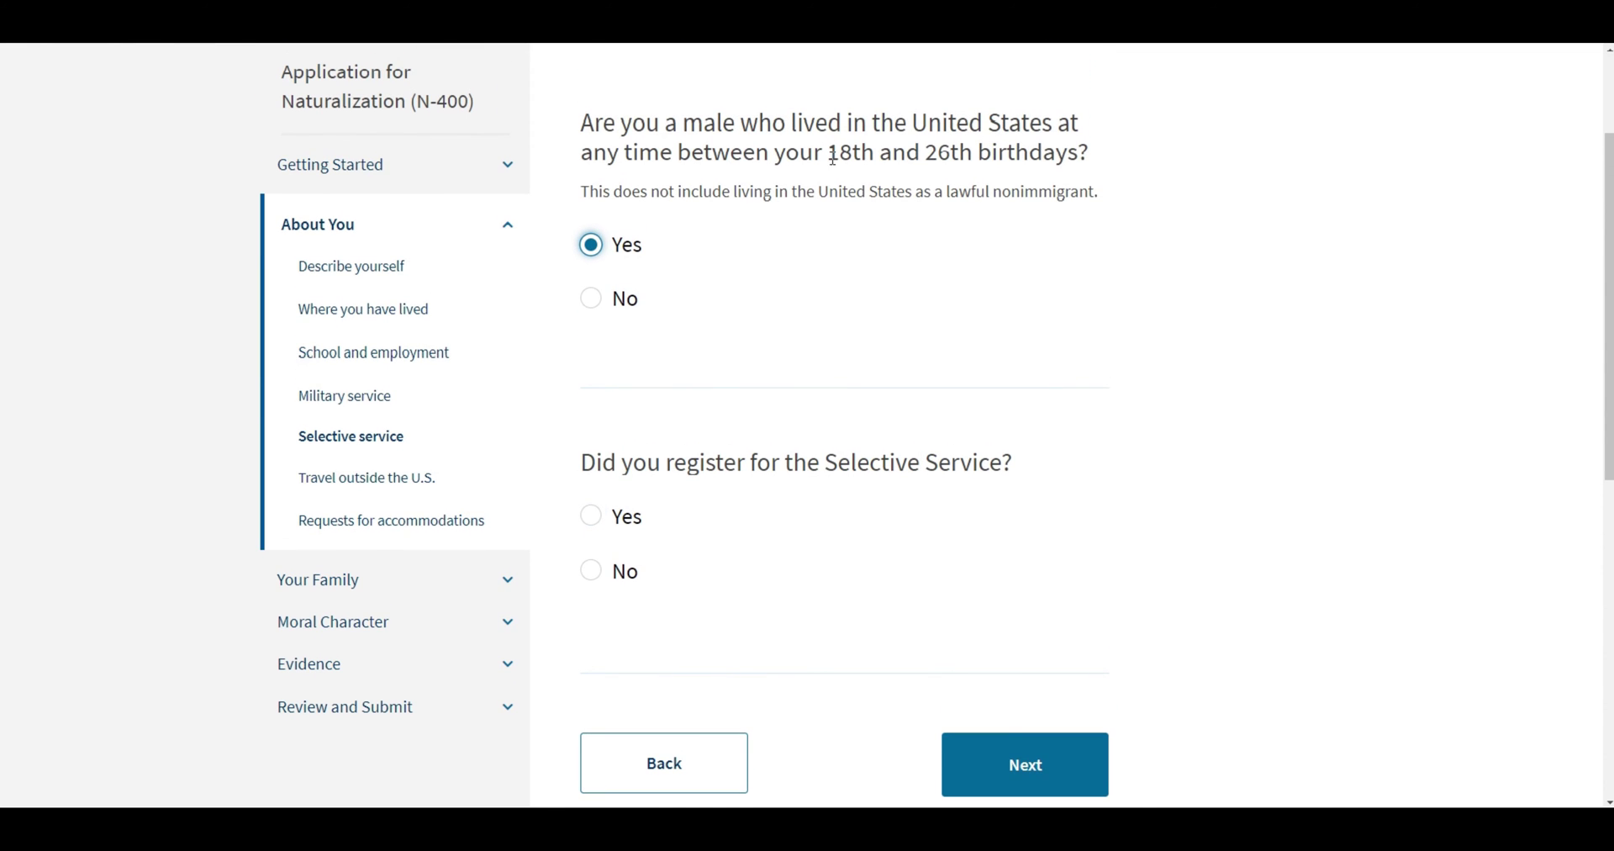
pyautogui.moveTo(831, 155); pyautogui.dragTo(966, 153)
pyautogui.click(904, 252)
pyautogui.scroll(-1, 902, 254)
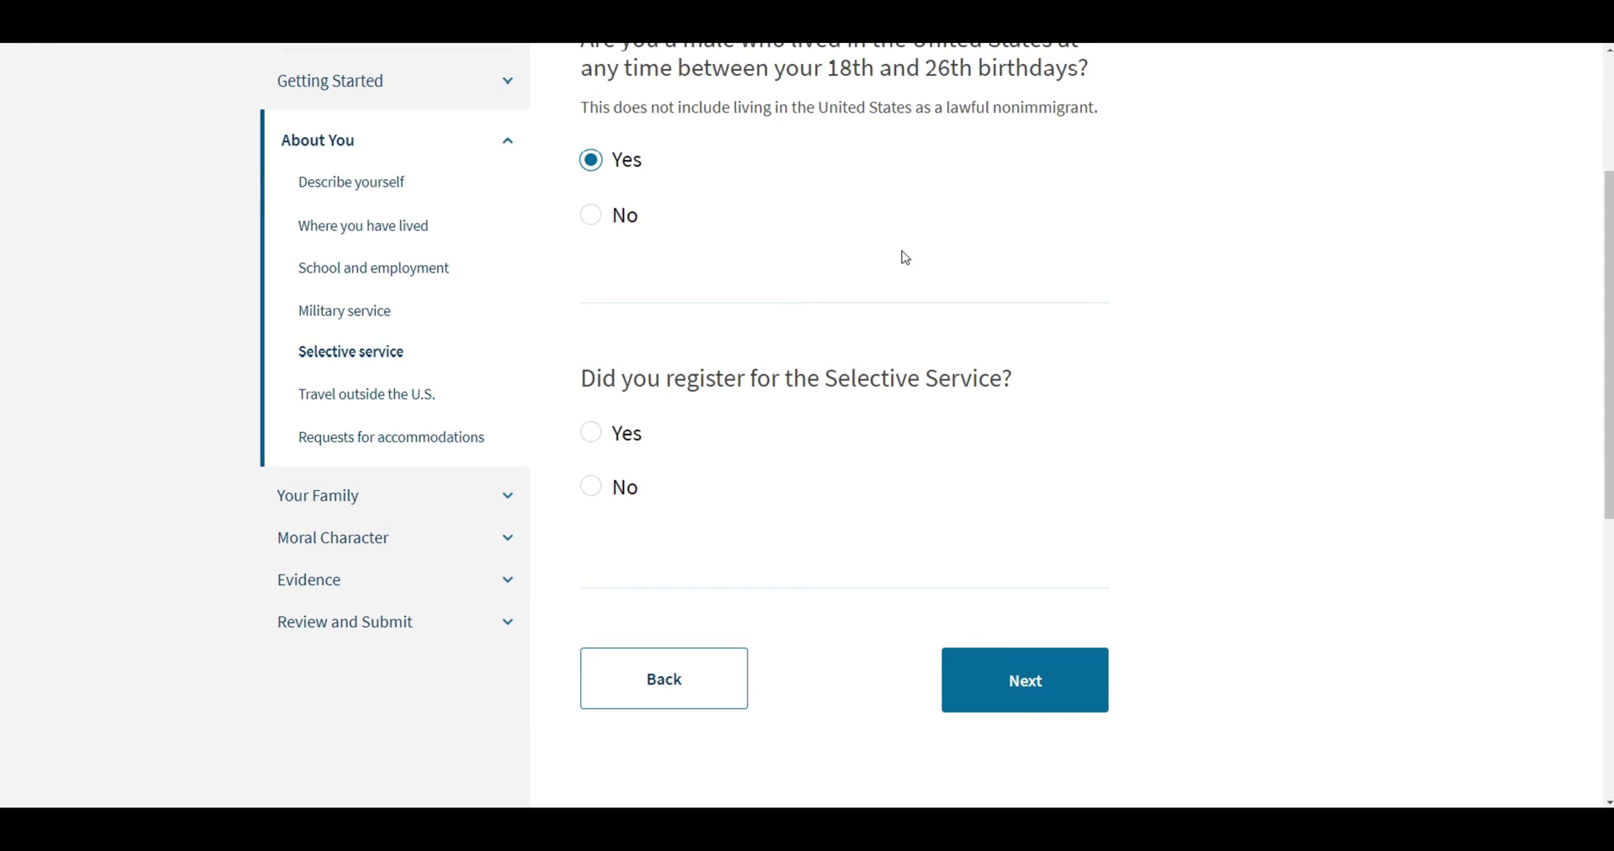
pyautogui.click(590, 488)
pyautogui.scroll(-4, 801, 491)
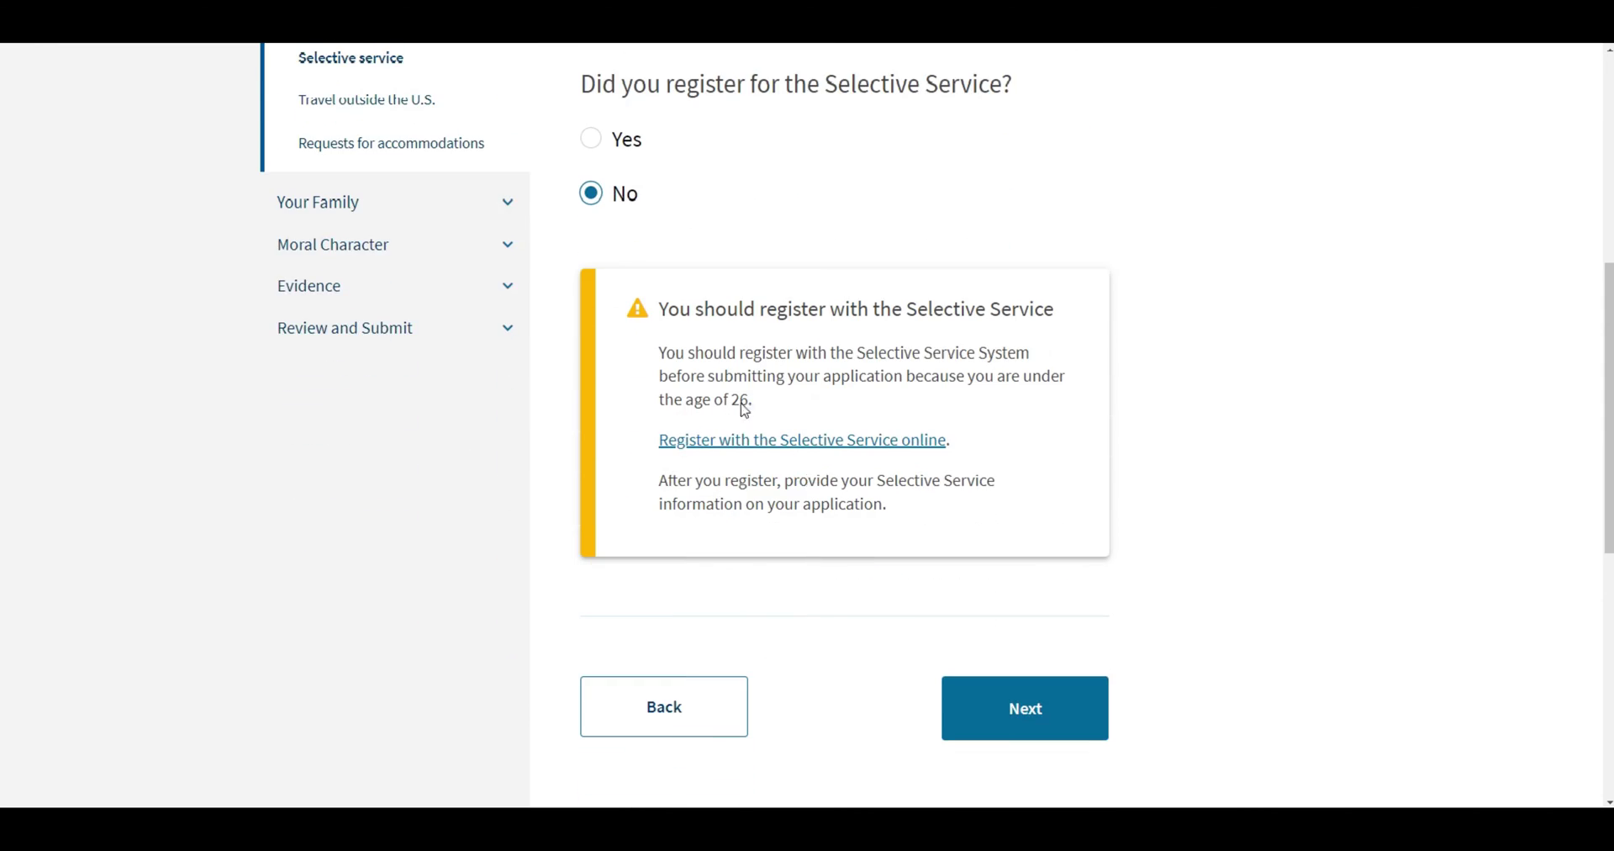
# Examine the Selective Service registration notice and the rules for immigrant men on the Selective Service System website.
pyautogui.moveTo(660, 308); pyautogui.dragTo(1081, 325)
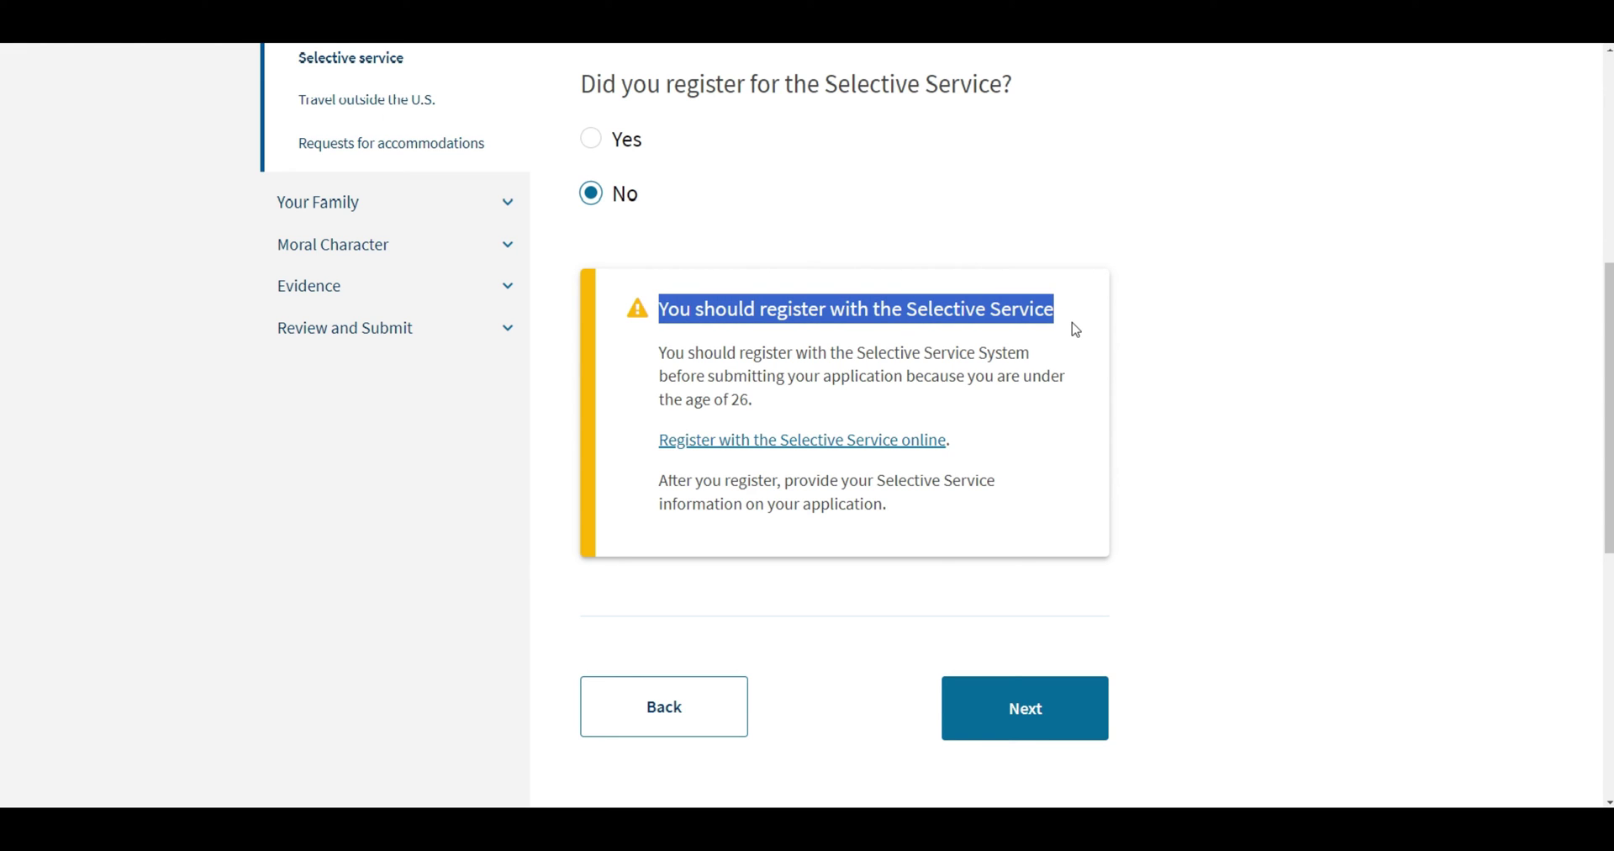
pyautogui.click(1076, 330)
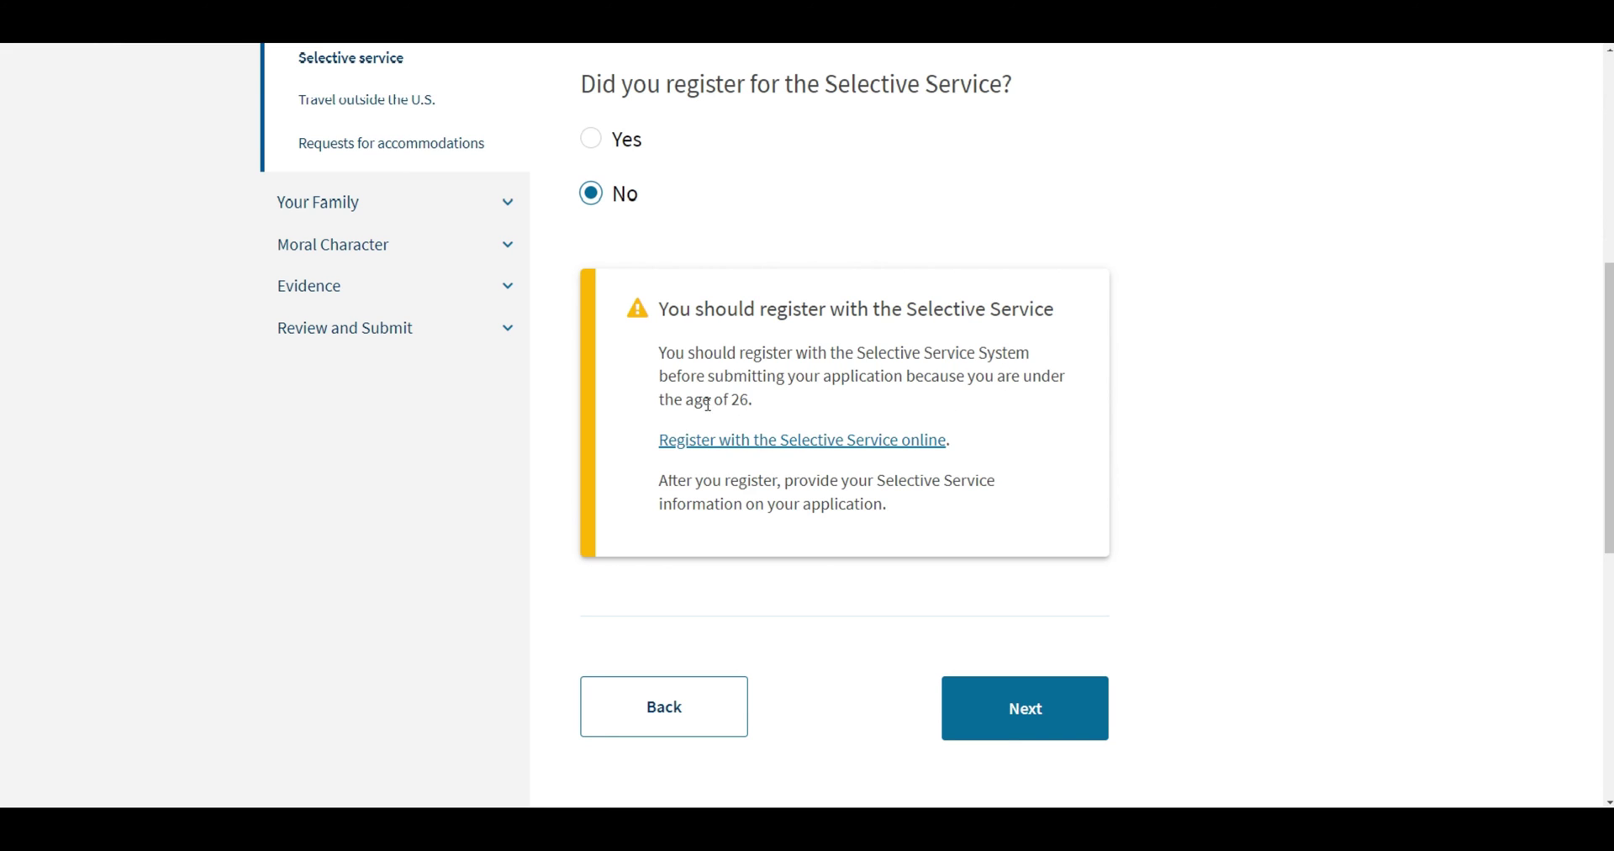
pyautogui.moveTo(730, 401); pyautogui.dragTo(750, 401)
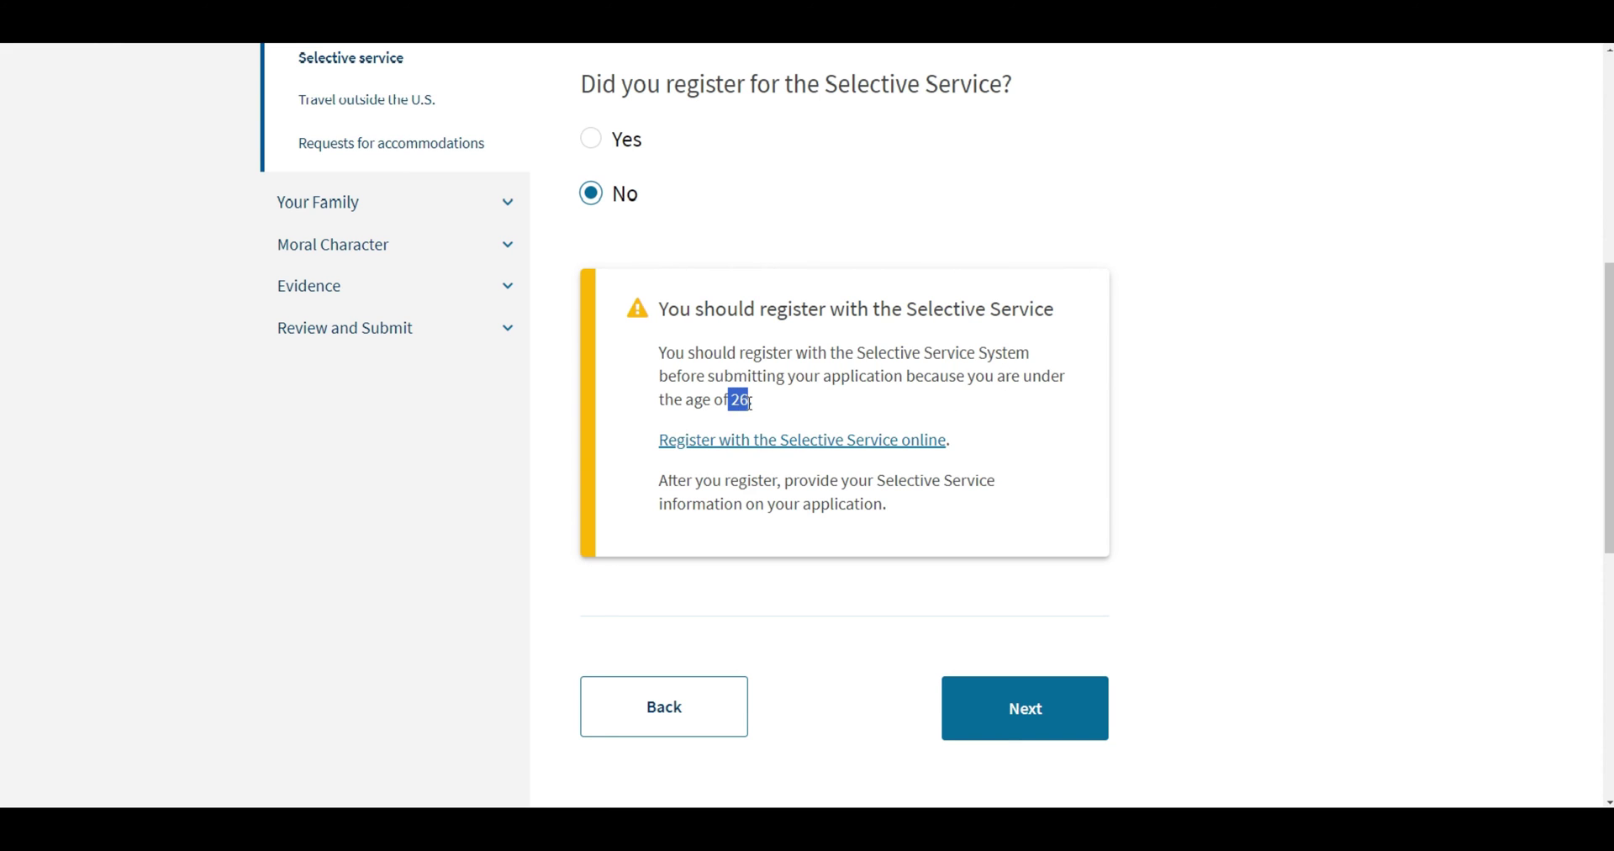
pyautogui.click(827, 409)
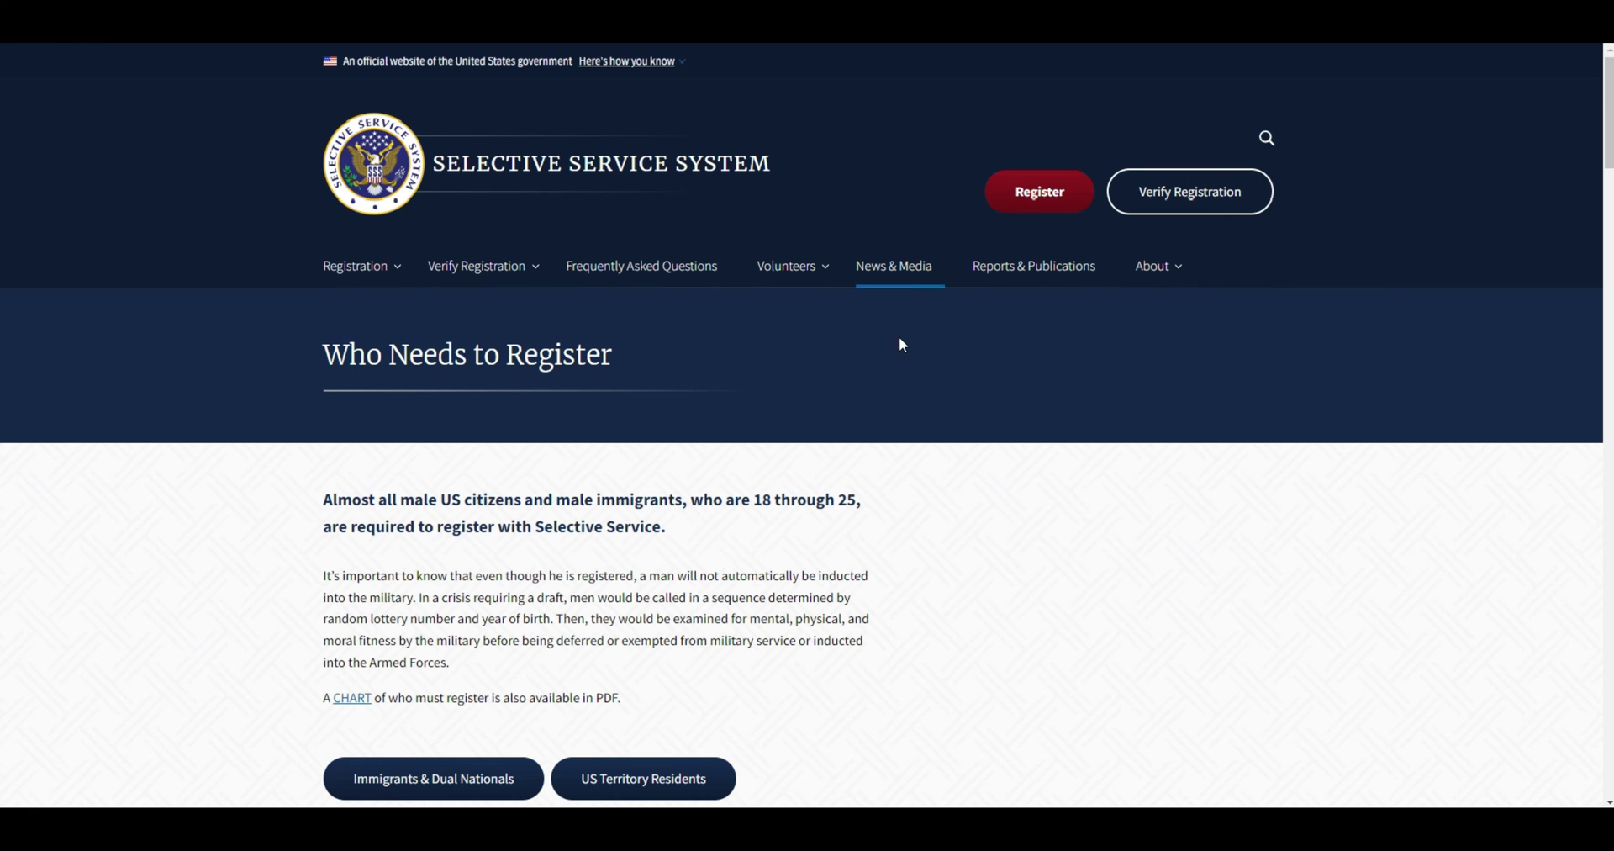
pyautogui.scroll(-2, 920, 425)
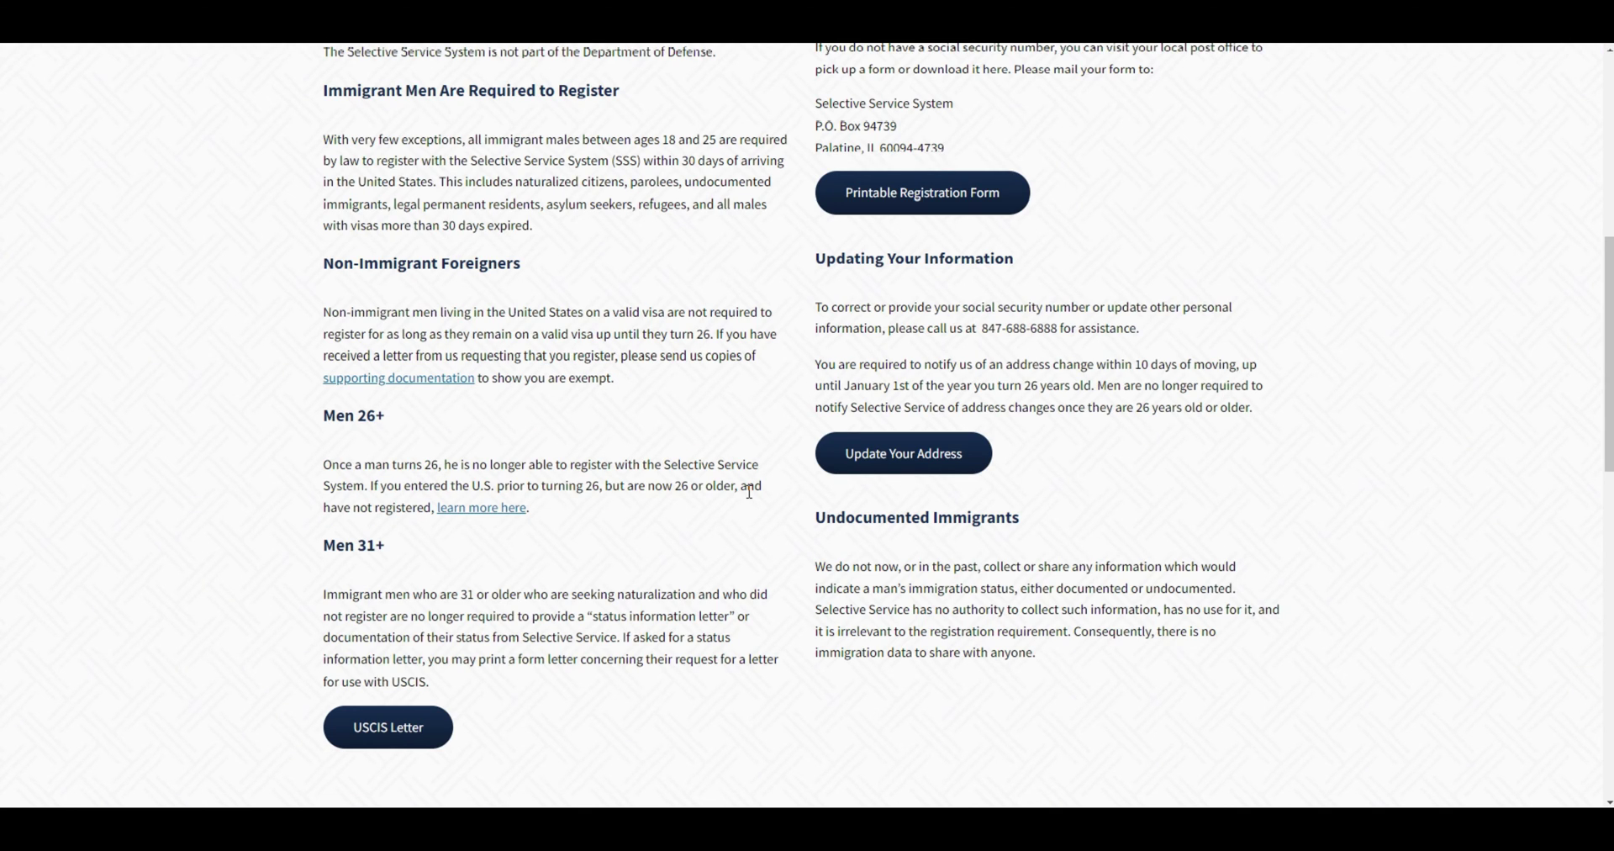
pyautogui.scroll(-5, 751, 494)
pyautogui.scroll(5, 752, 496)
pyautogui.scroll(5, 696, 517)
pyautogui.scroll(3, 696, 518)
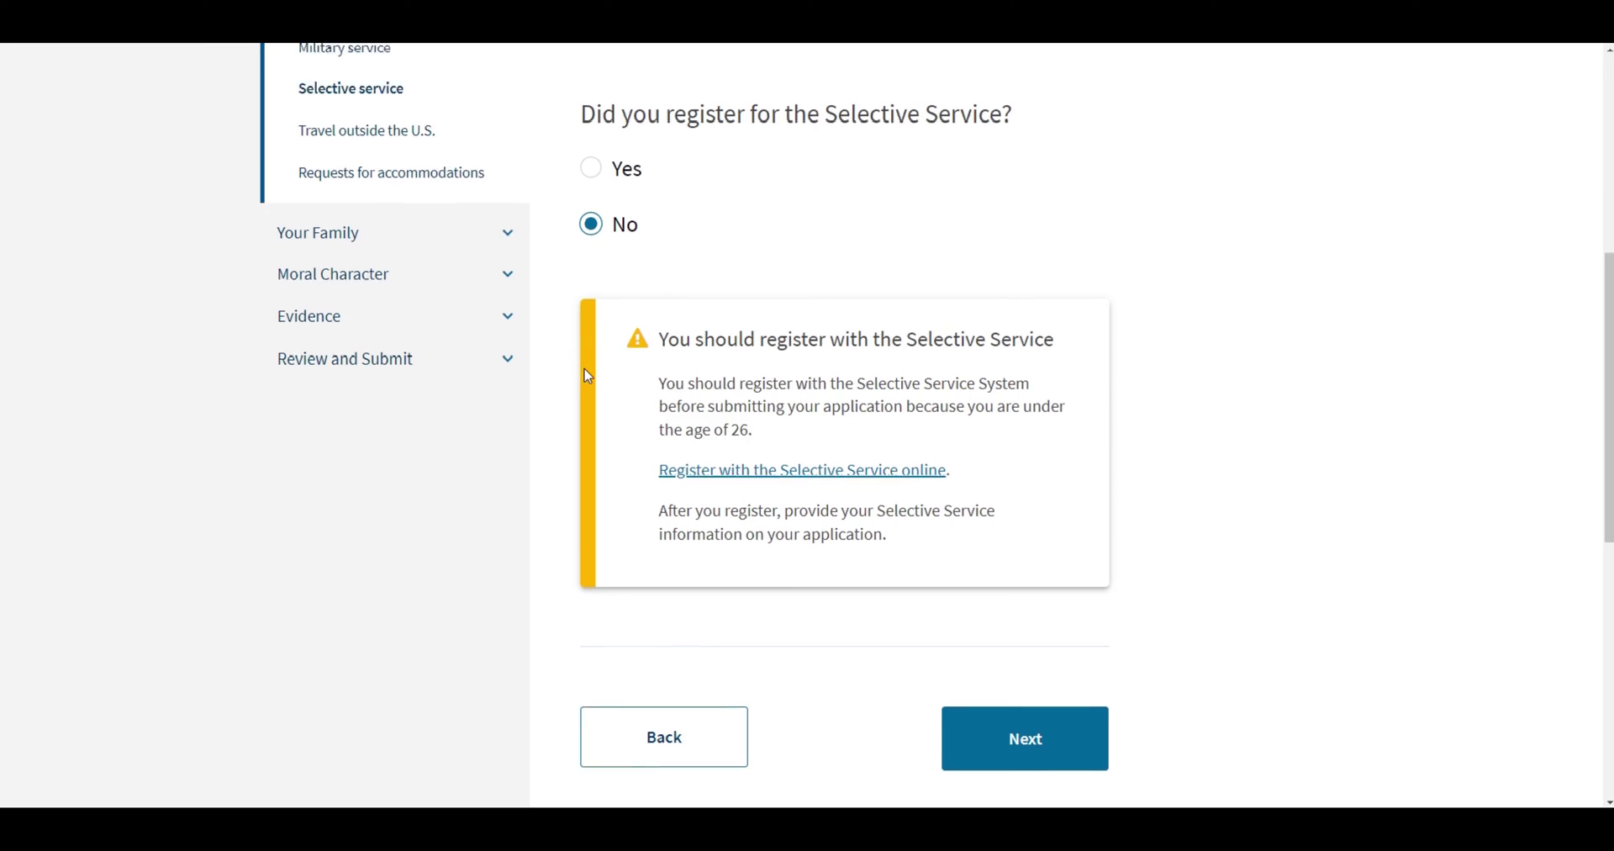
# Return to the N-400 form, set the male residency question back to No, and continue to travel outside the U.S.
pyautogui.scroll(6, 601, 370)
pyautogui.scroll(1, 600, 370)
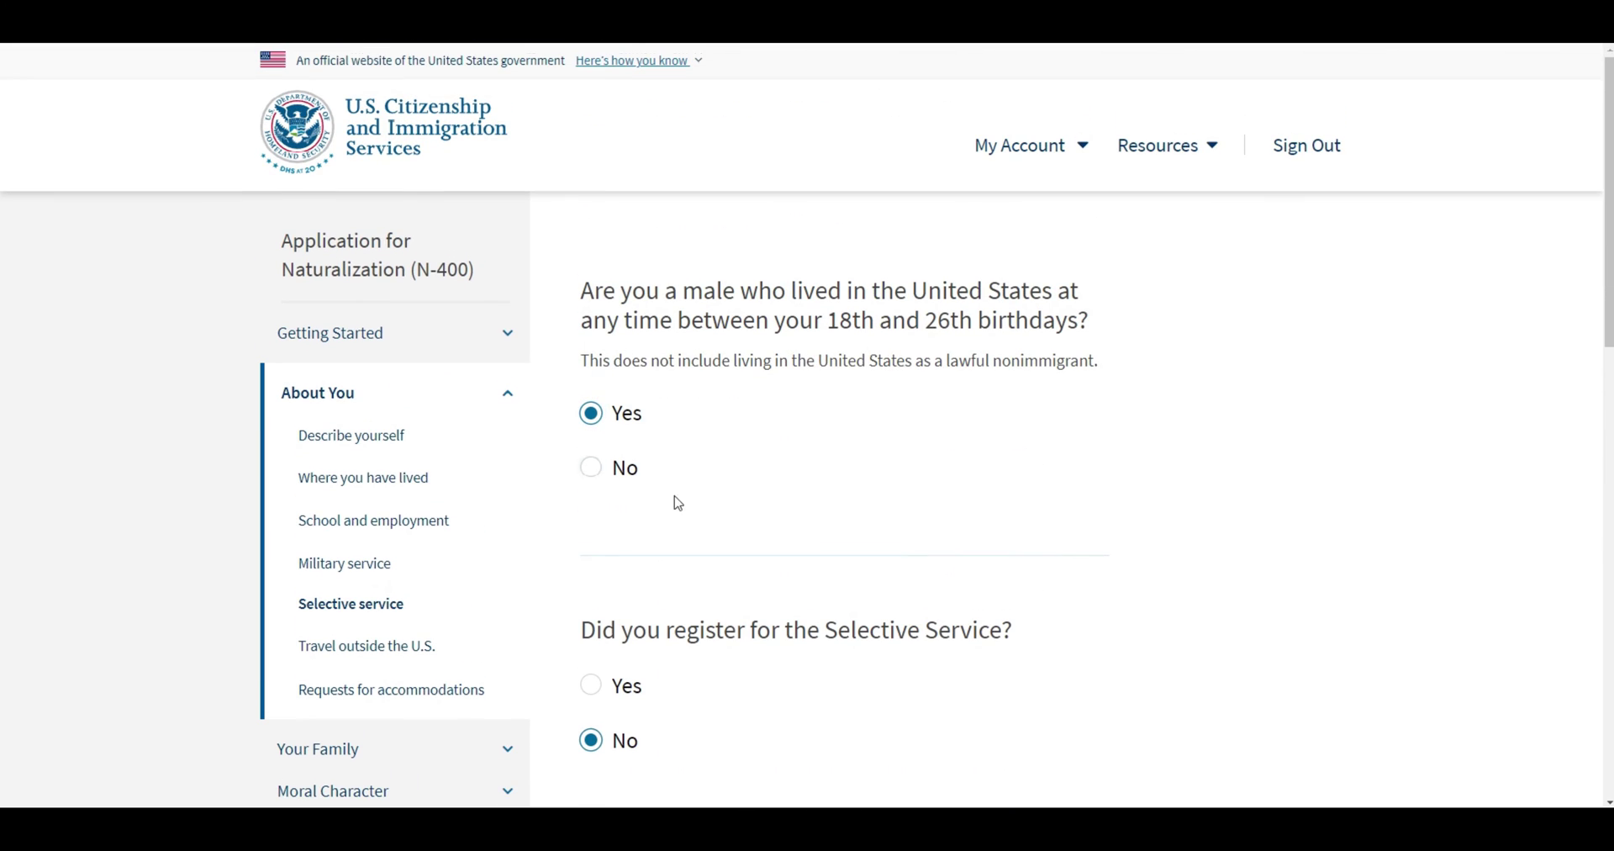
pyautogui.click(597, 474)
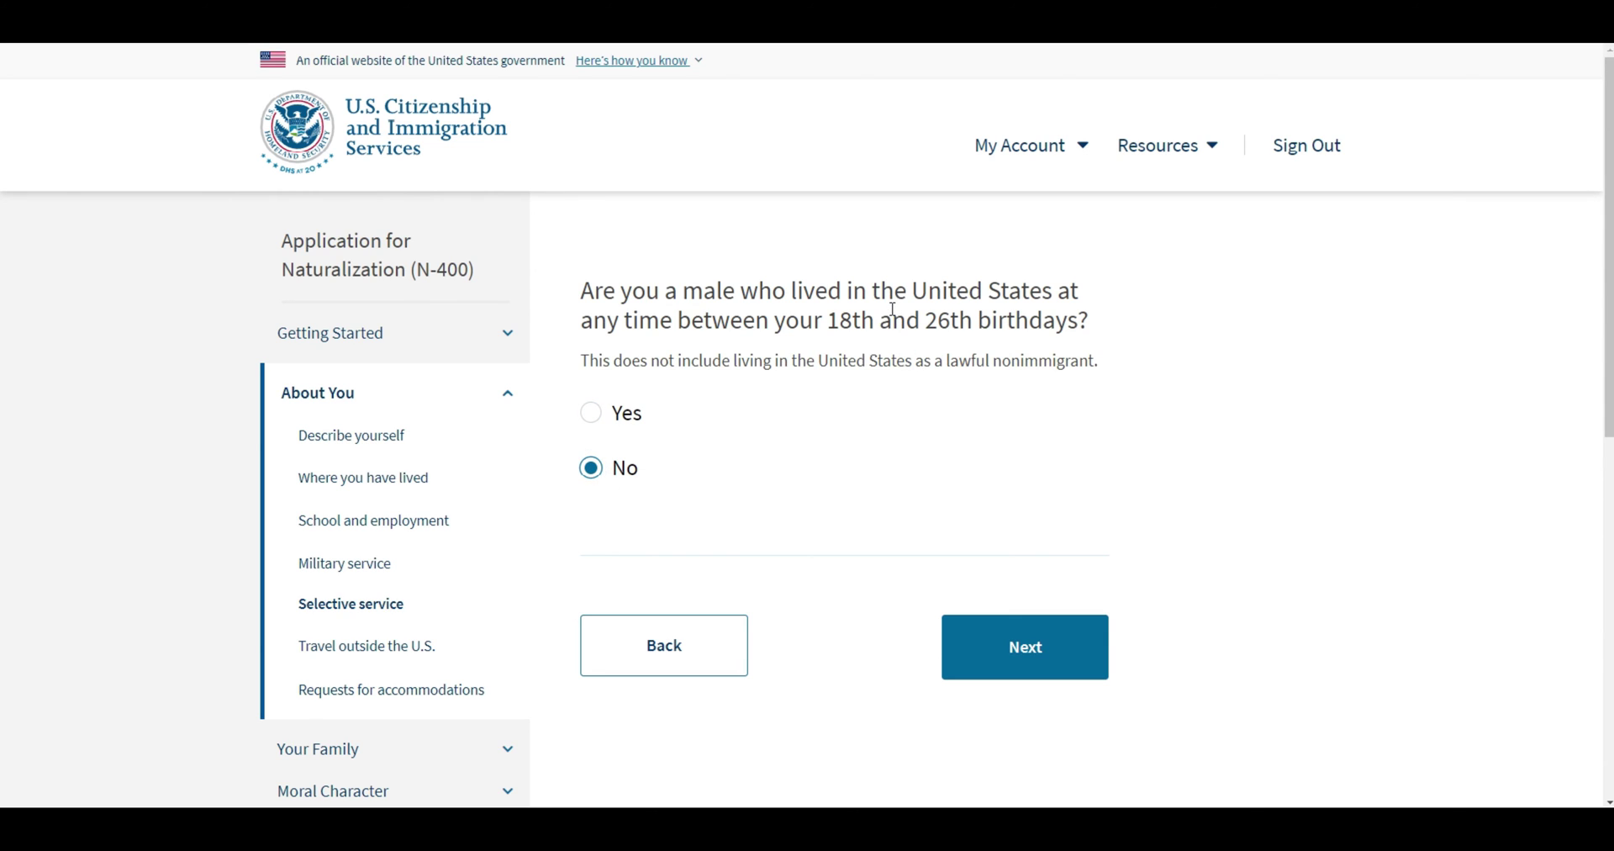
pyautogui.click(1011, 664)
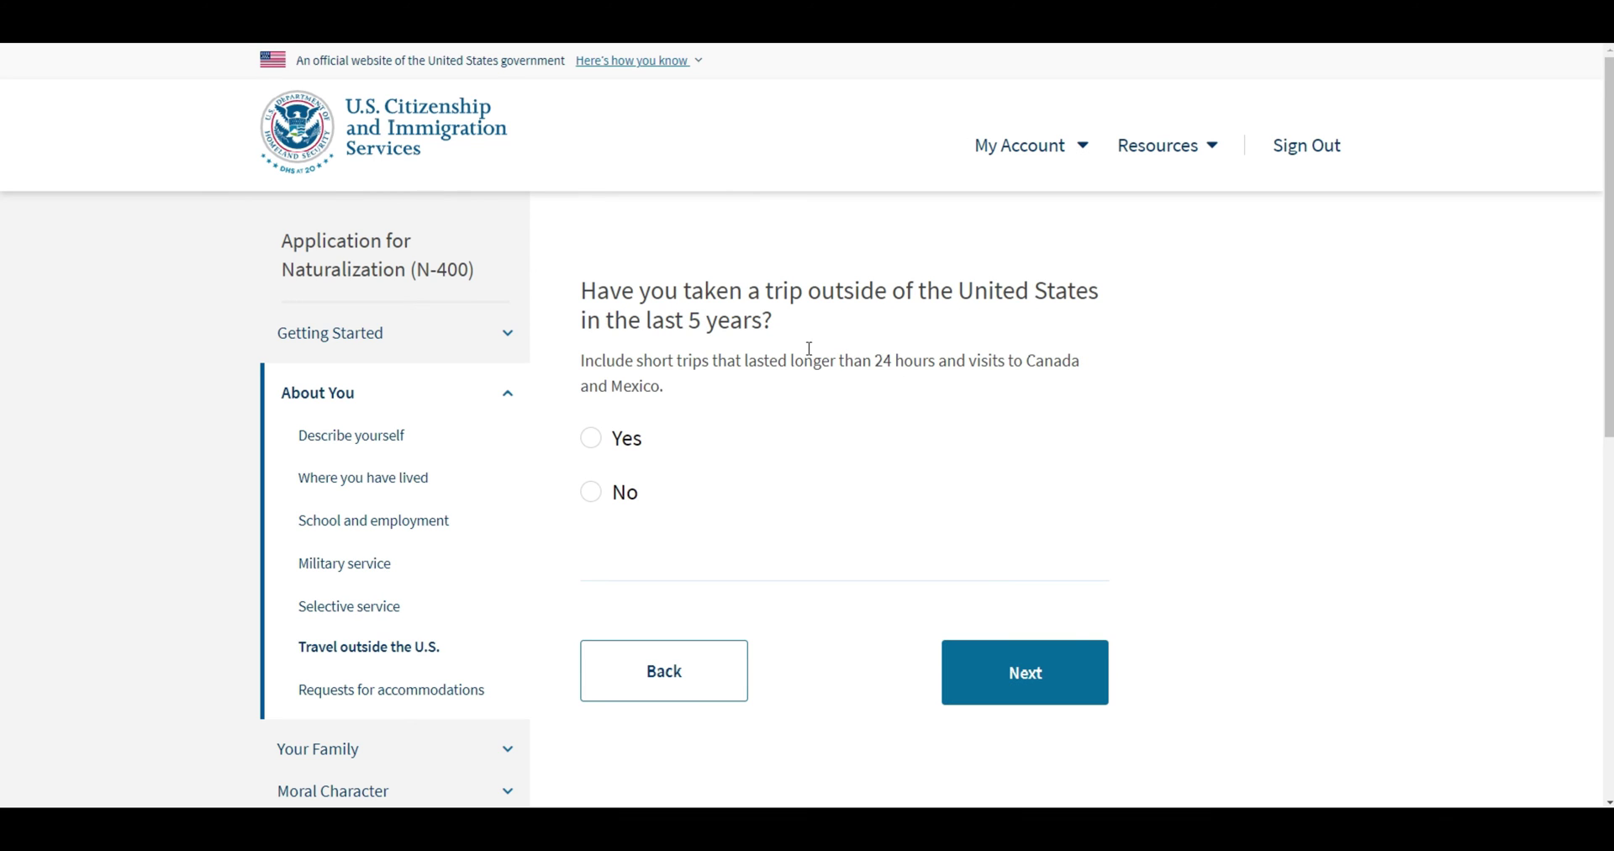
# Read the question about trips outside the United States in the last 5 years and the travel history instructions.
pyautogui.moveTo(585, 291); pyautogui.dragTo(816, 328)
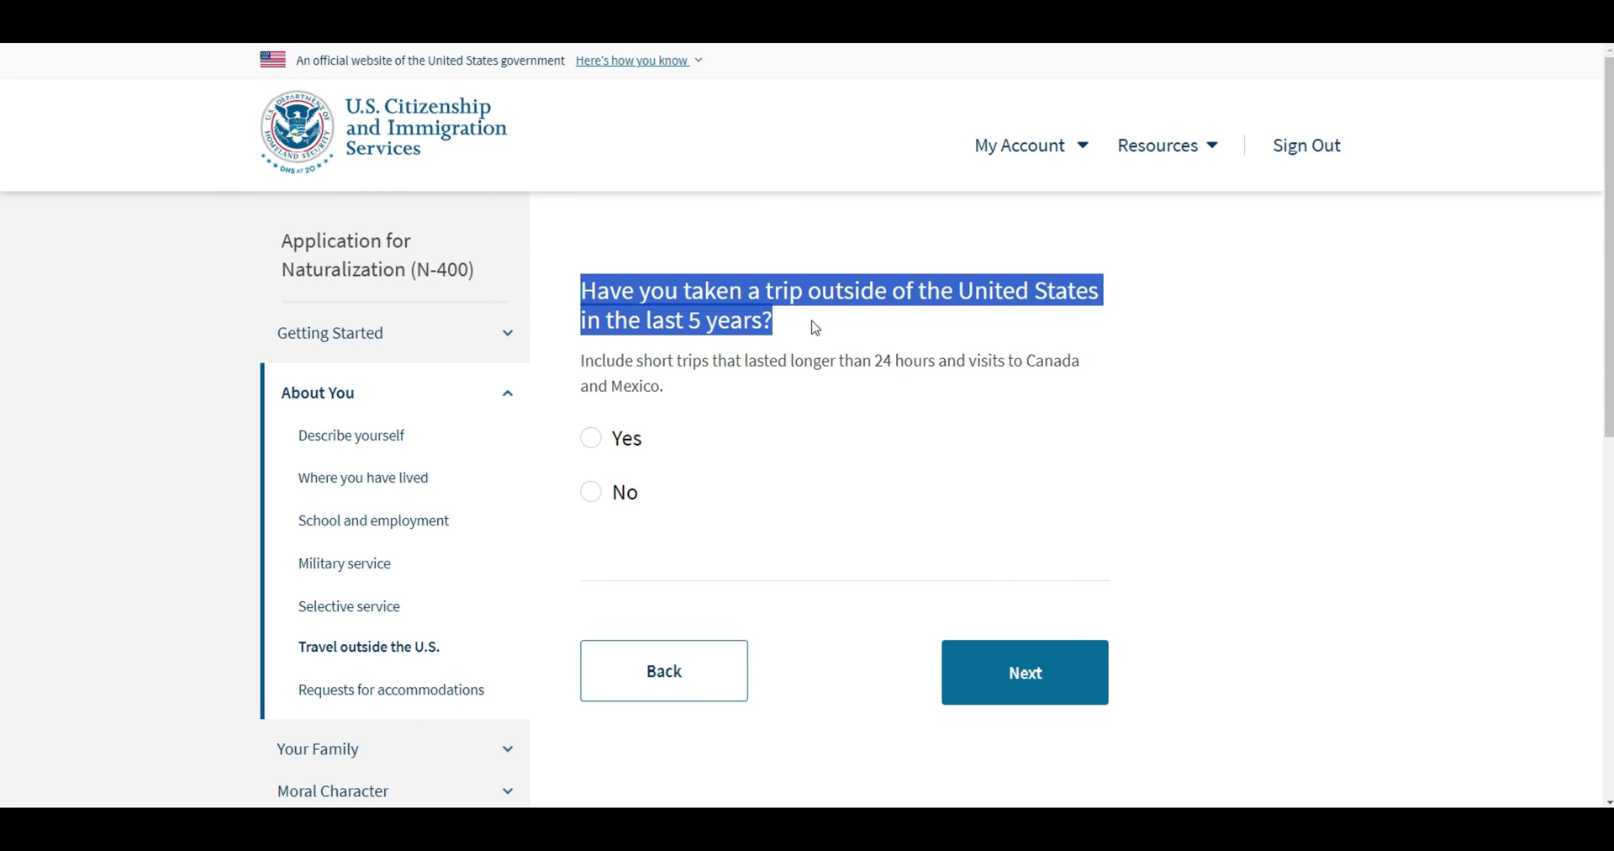
pyautogui.click(816, 328)
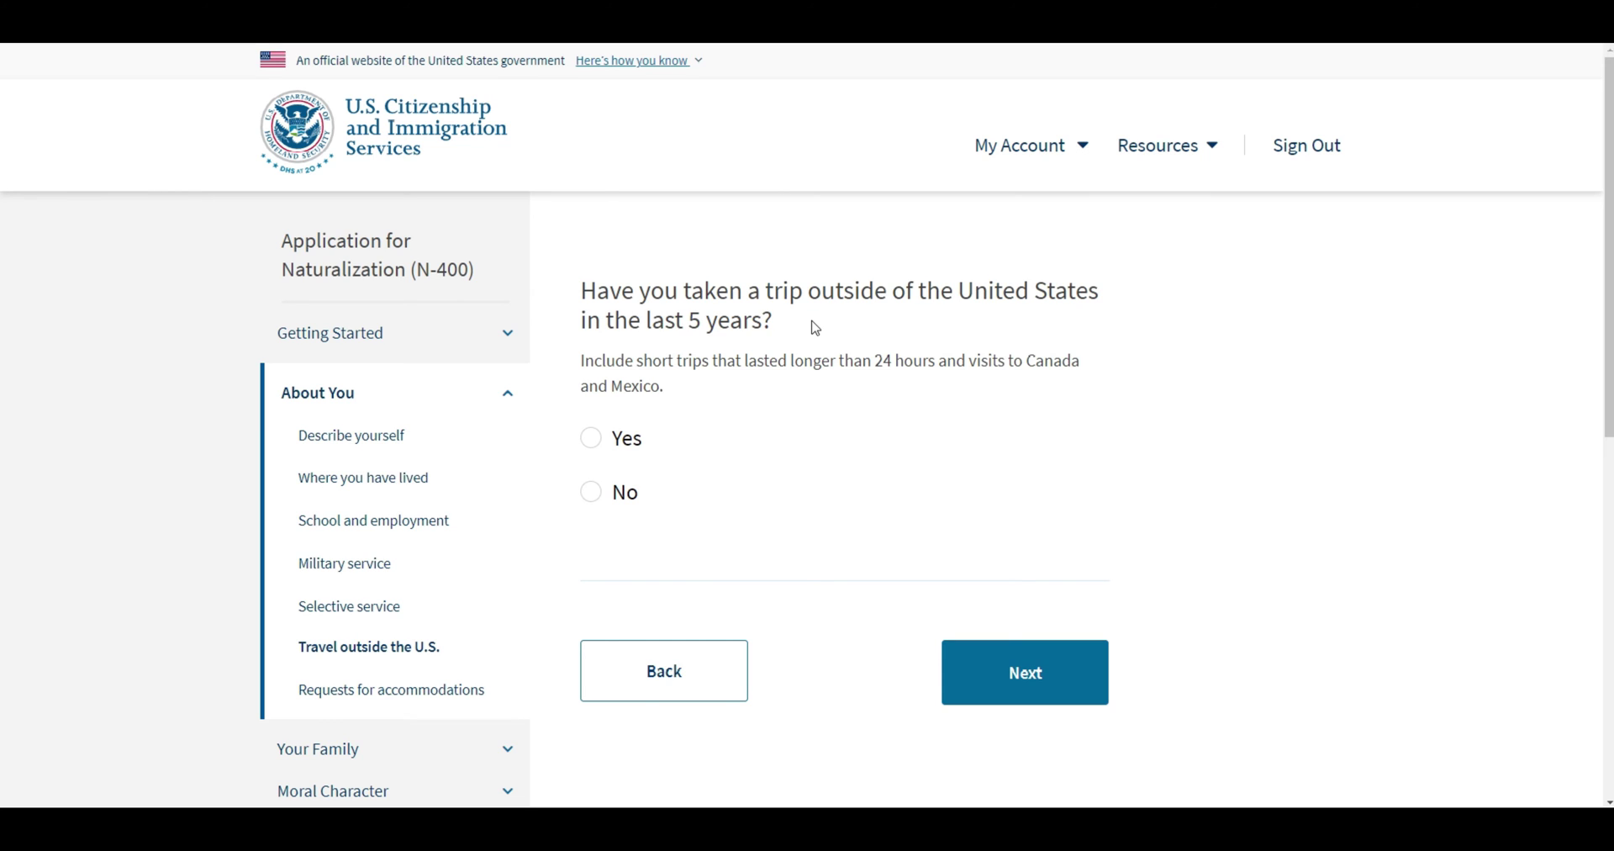
pyautogui.moveTo(582, 359); pyautogui.dragTo(745, 361)
pyautogui.click(754, 389)
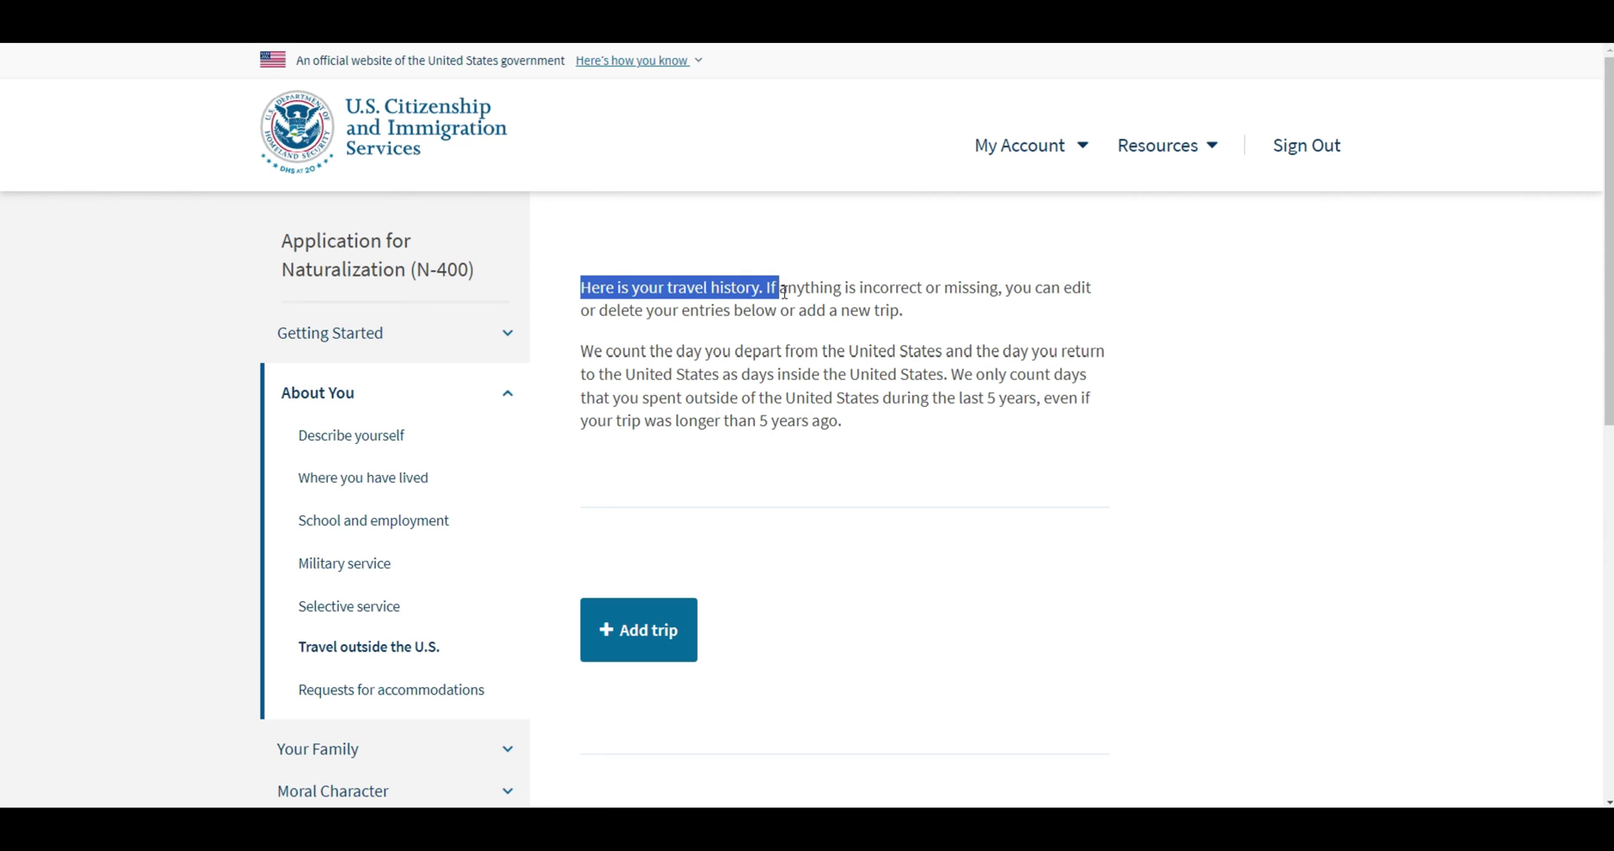
pyautogui.click(845, 358)
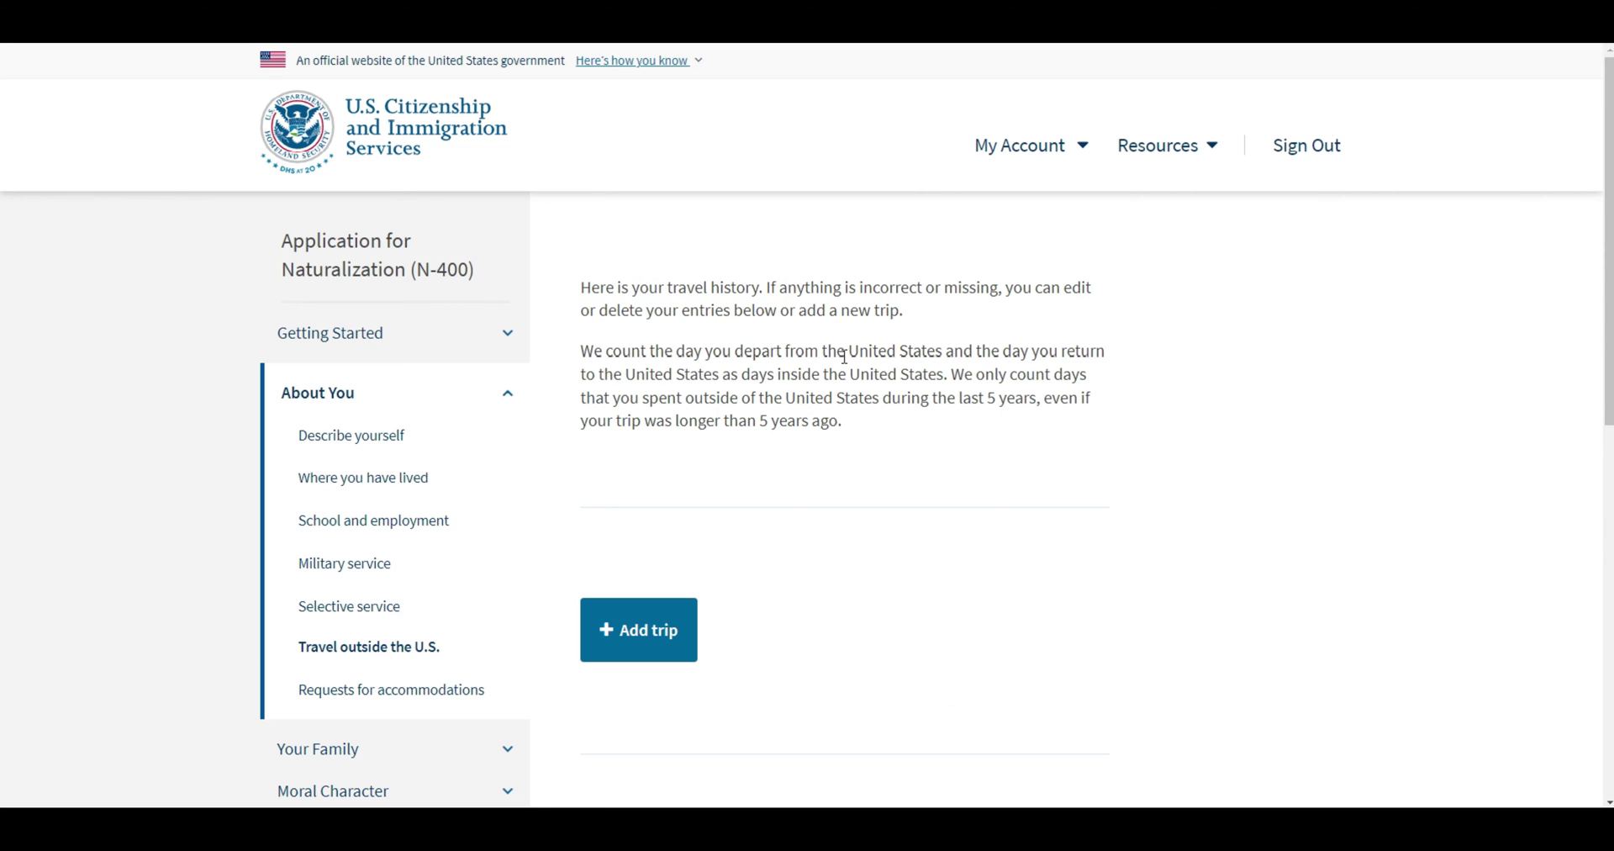
pyautogui.moveTo(580, 287); pyautogui.dragTo(769, 289)
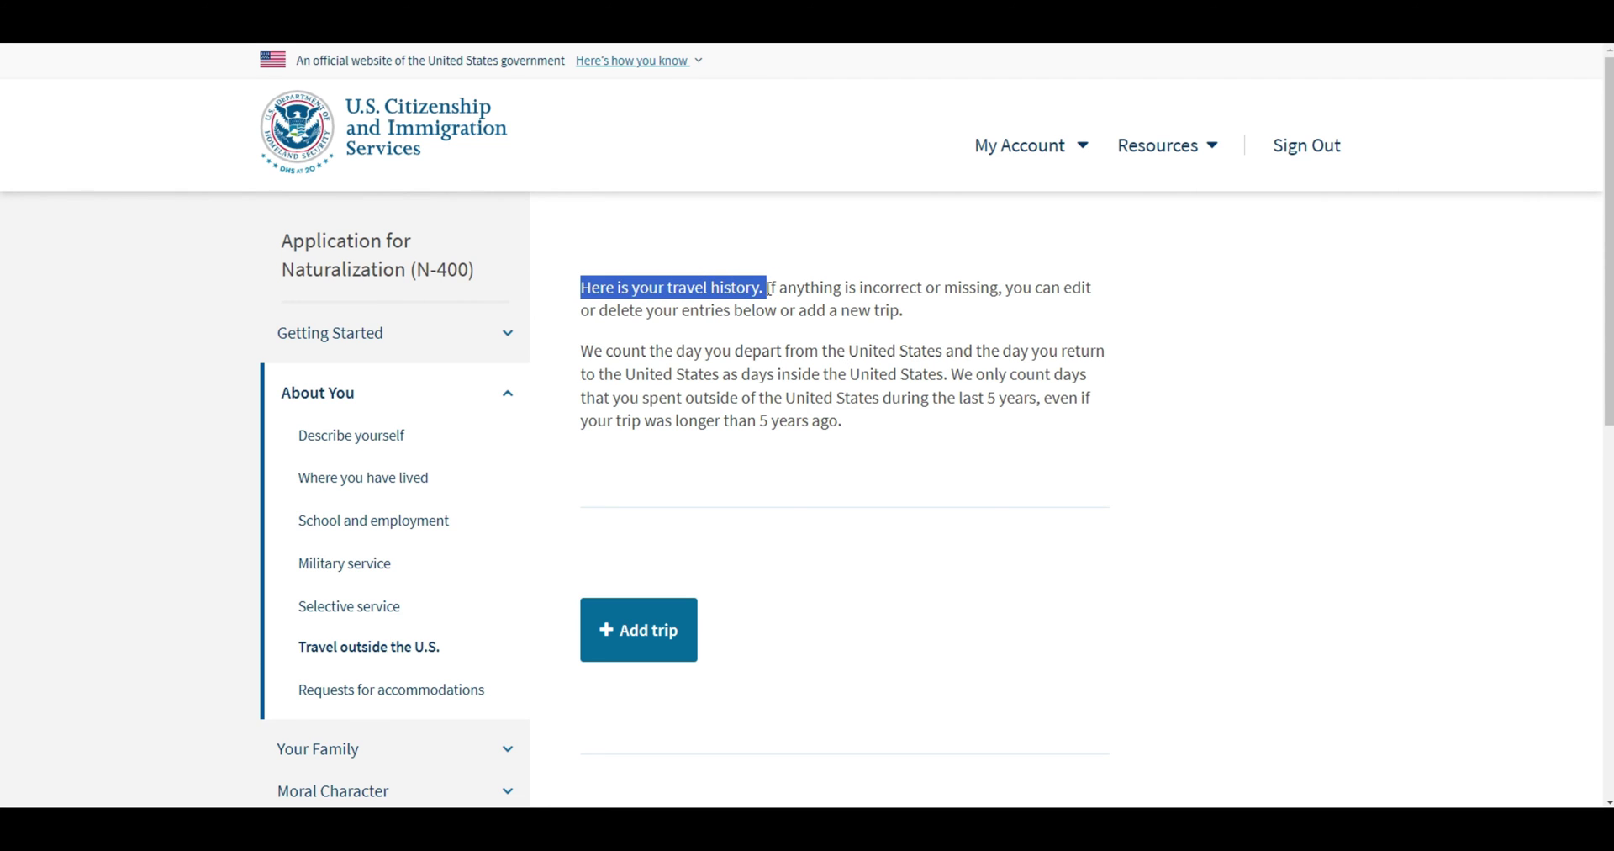
pyautogui.click(857, 342)
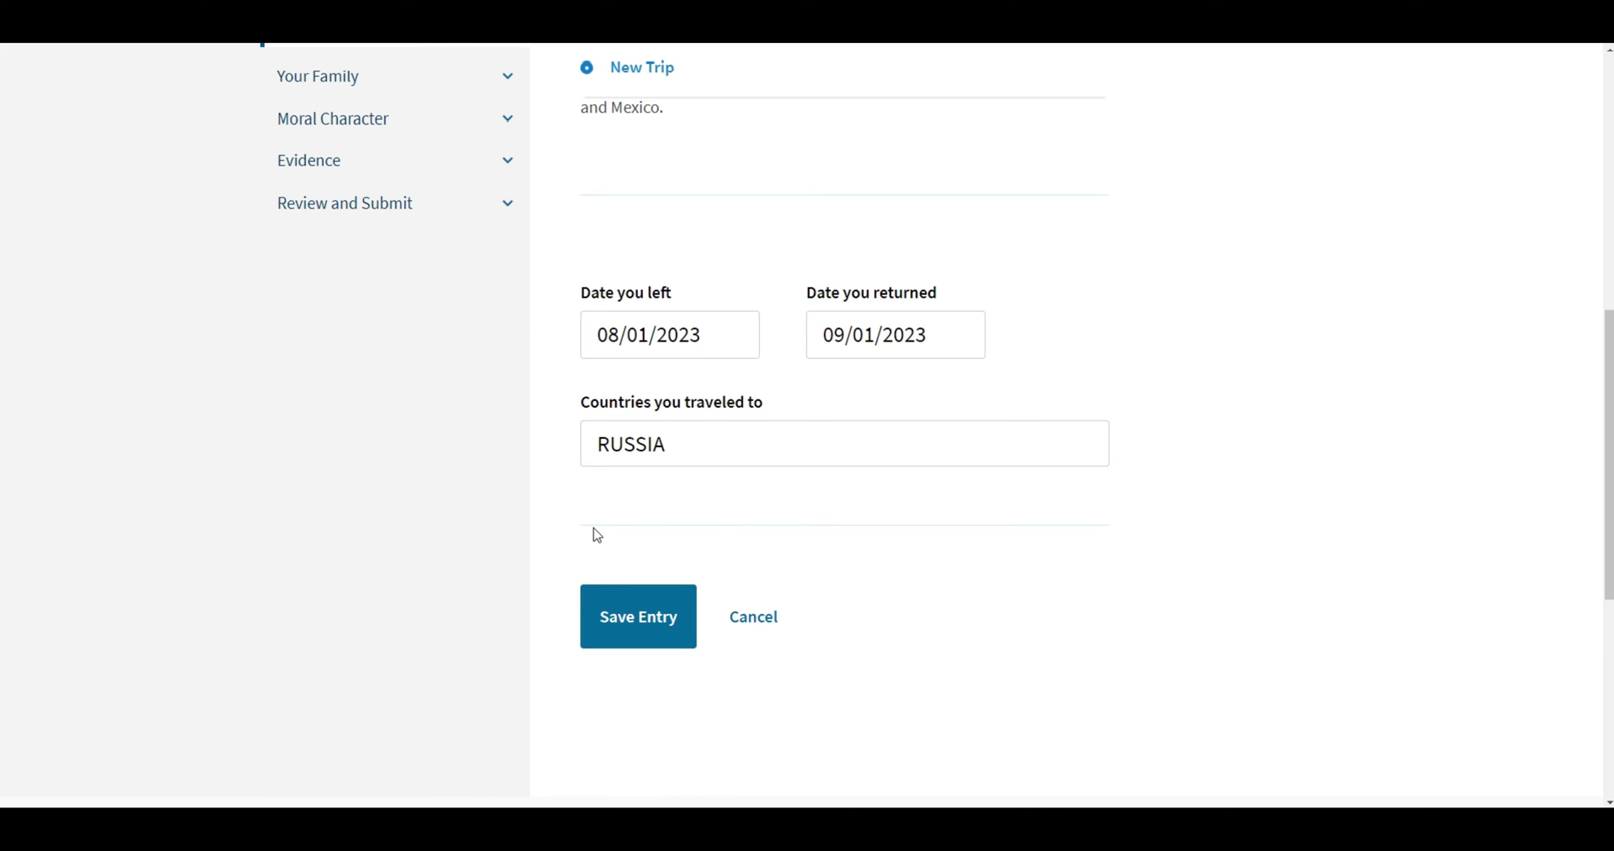
# Save a trip to RUSSIA from 08/01/2023 to 09/01/2023 and check the total days outside the U.S.
pyautogui.click(639, 618)
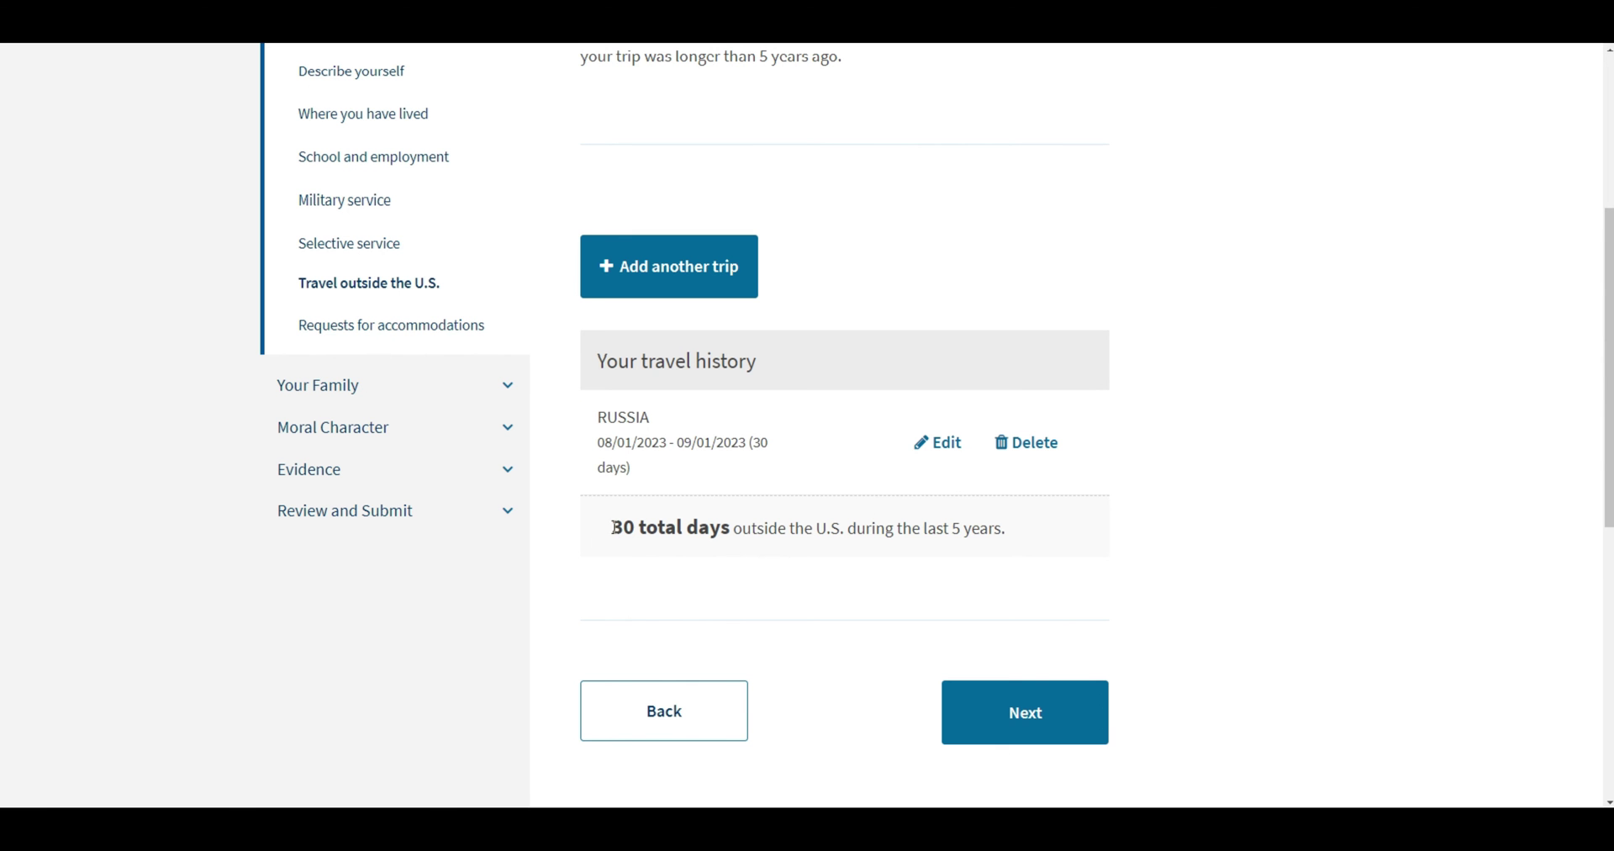
pyautogui.moveTo(612, 528); pyautogui.dragTo(733, 528)
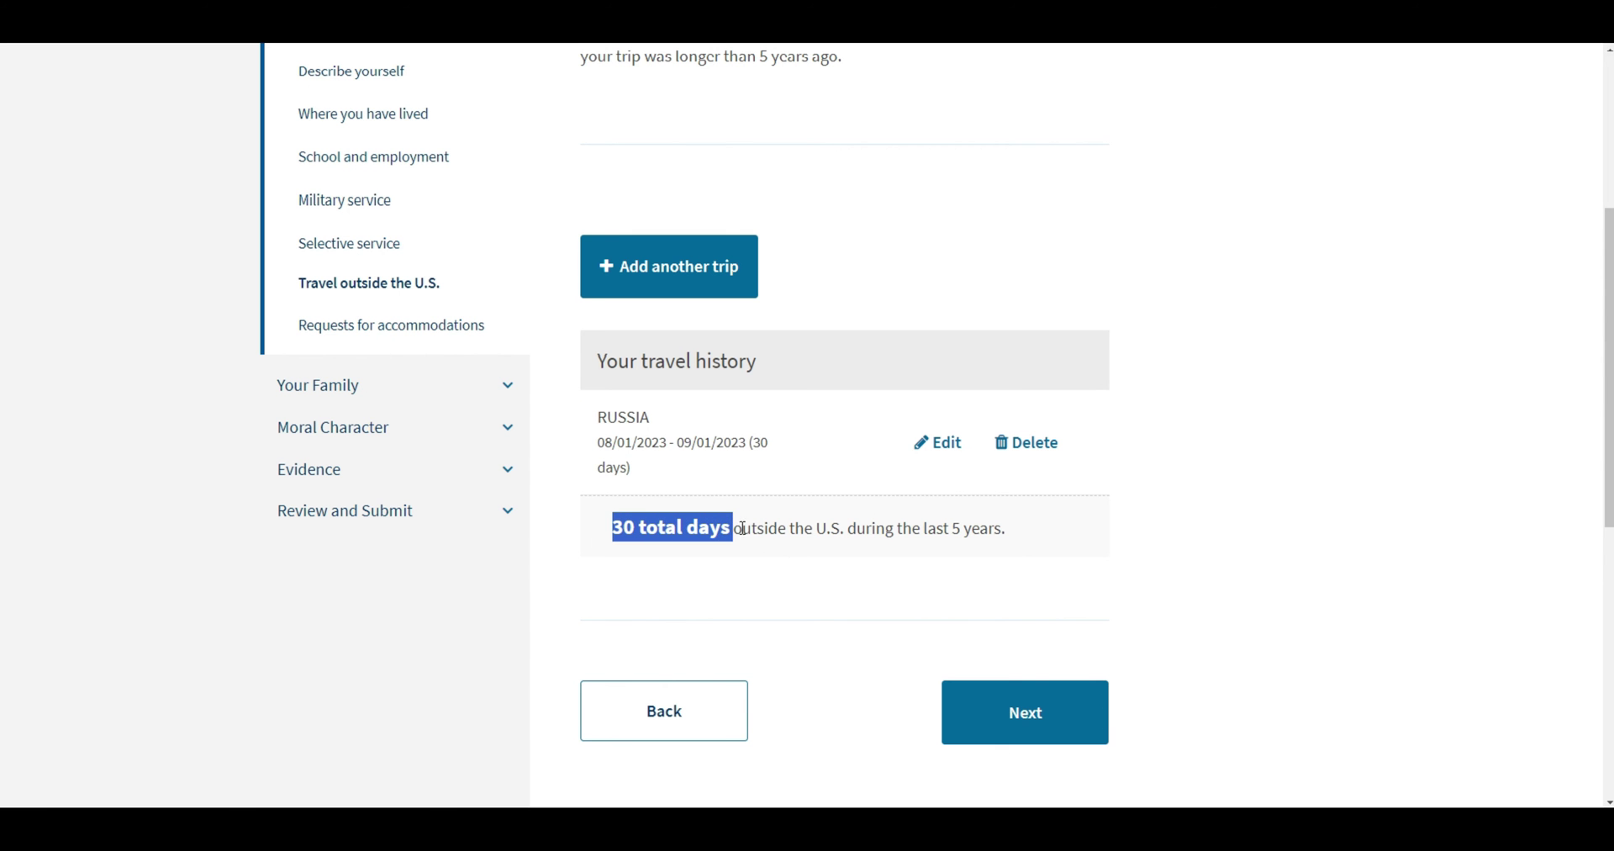
pyautogui.click(817, 584)
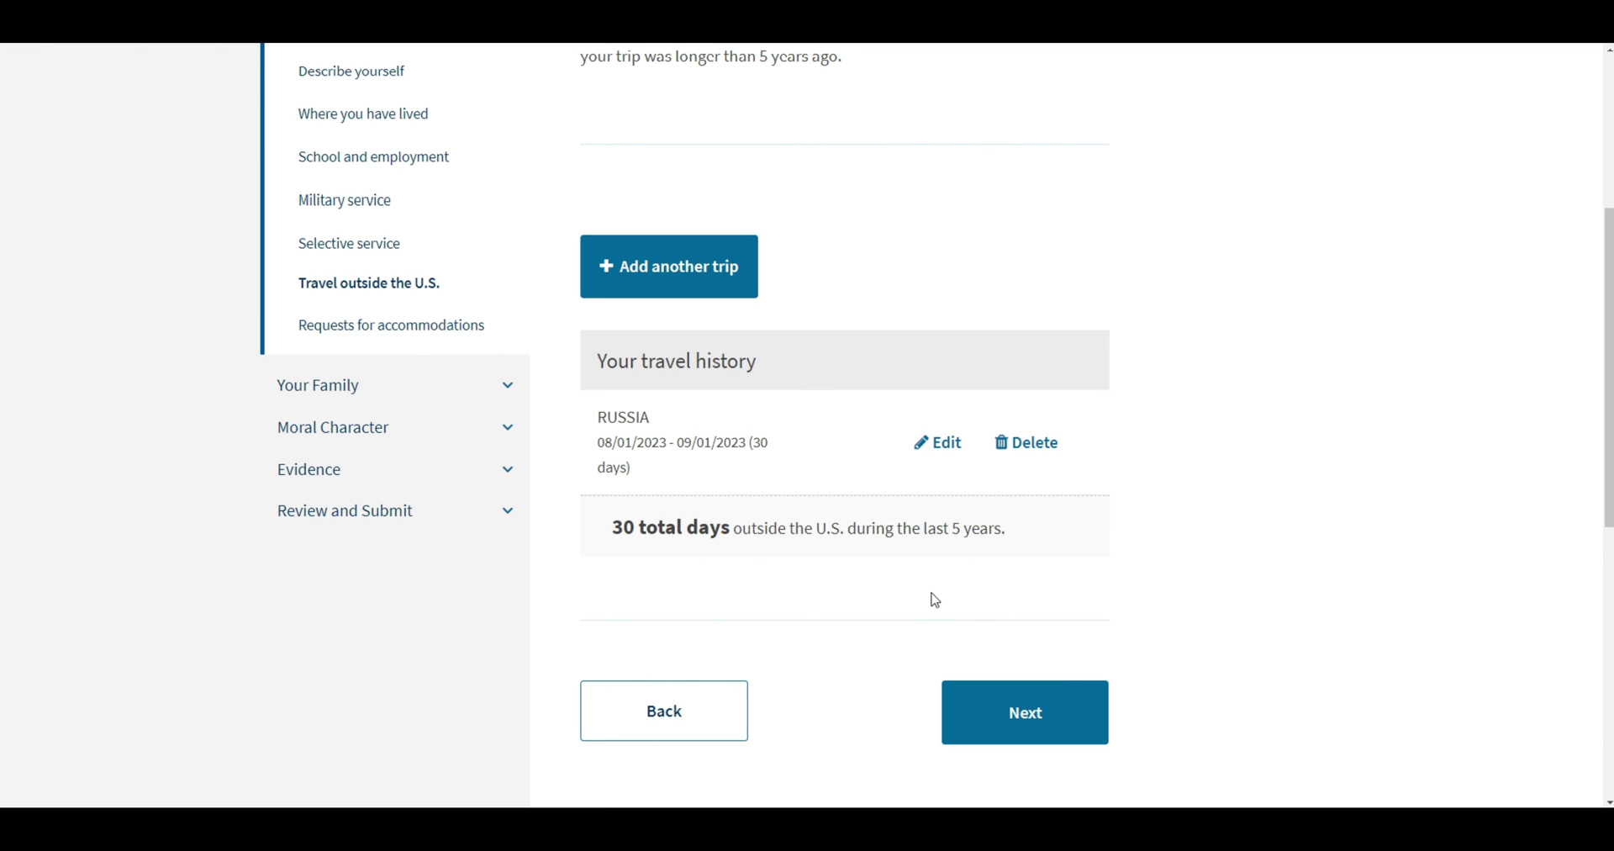
# Add a trip to CANADA dated 06/01/2022 to 12/02/2022 and review the continuous residence notice and travel history.
pyautogui.scroll(4, 983, 588)
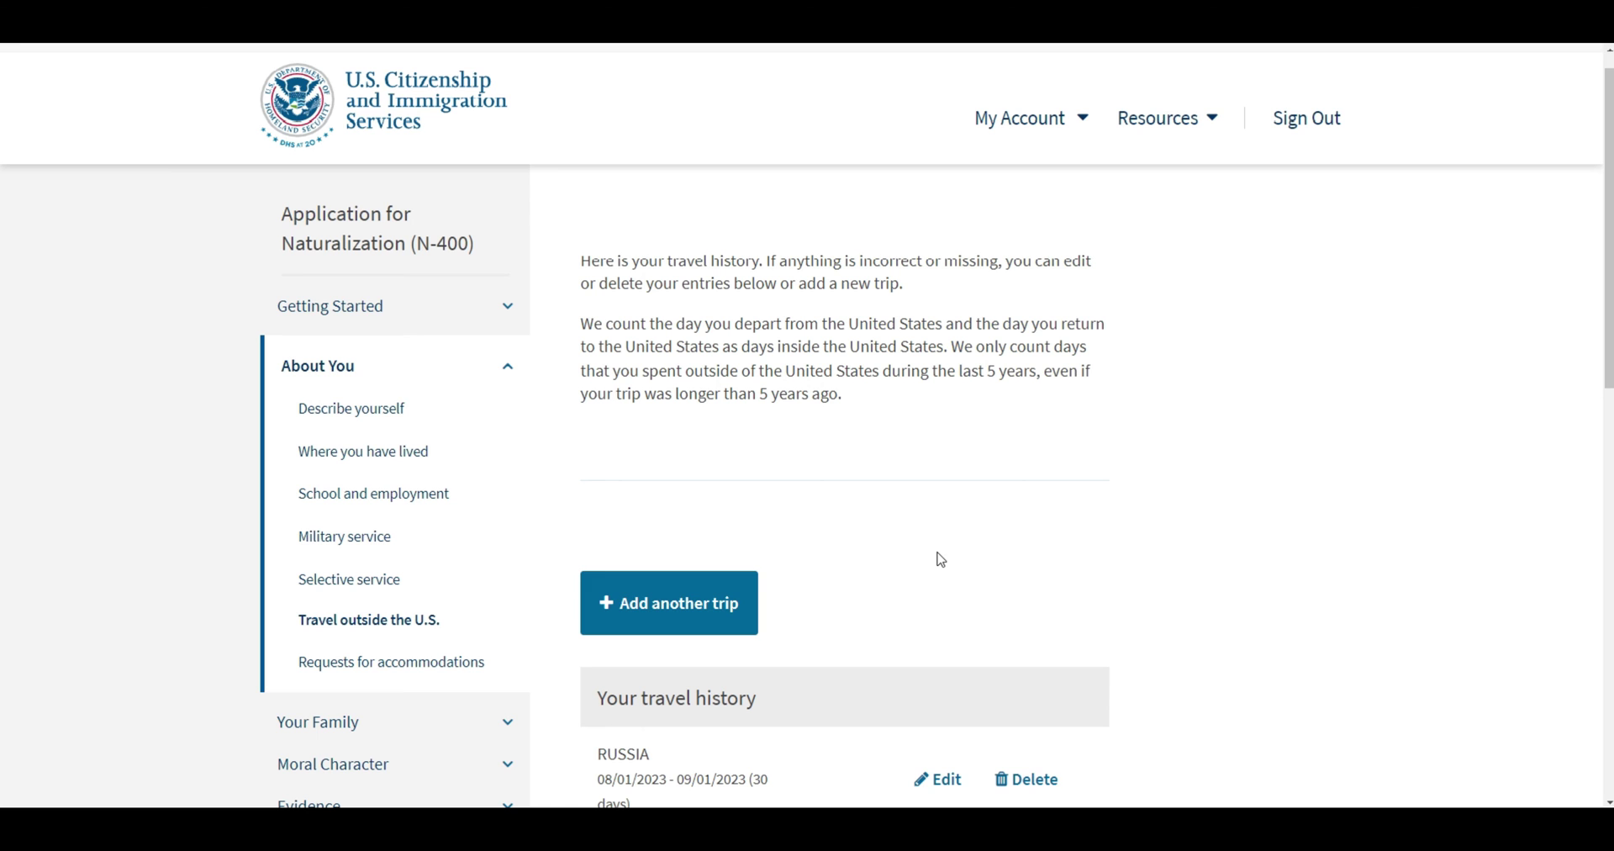
pyautogui.scroll(-3, 938, 558)
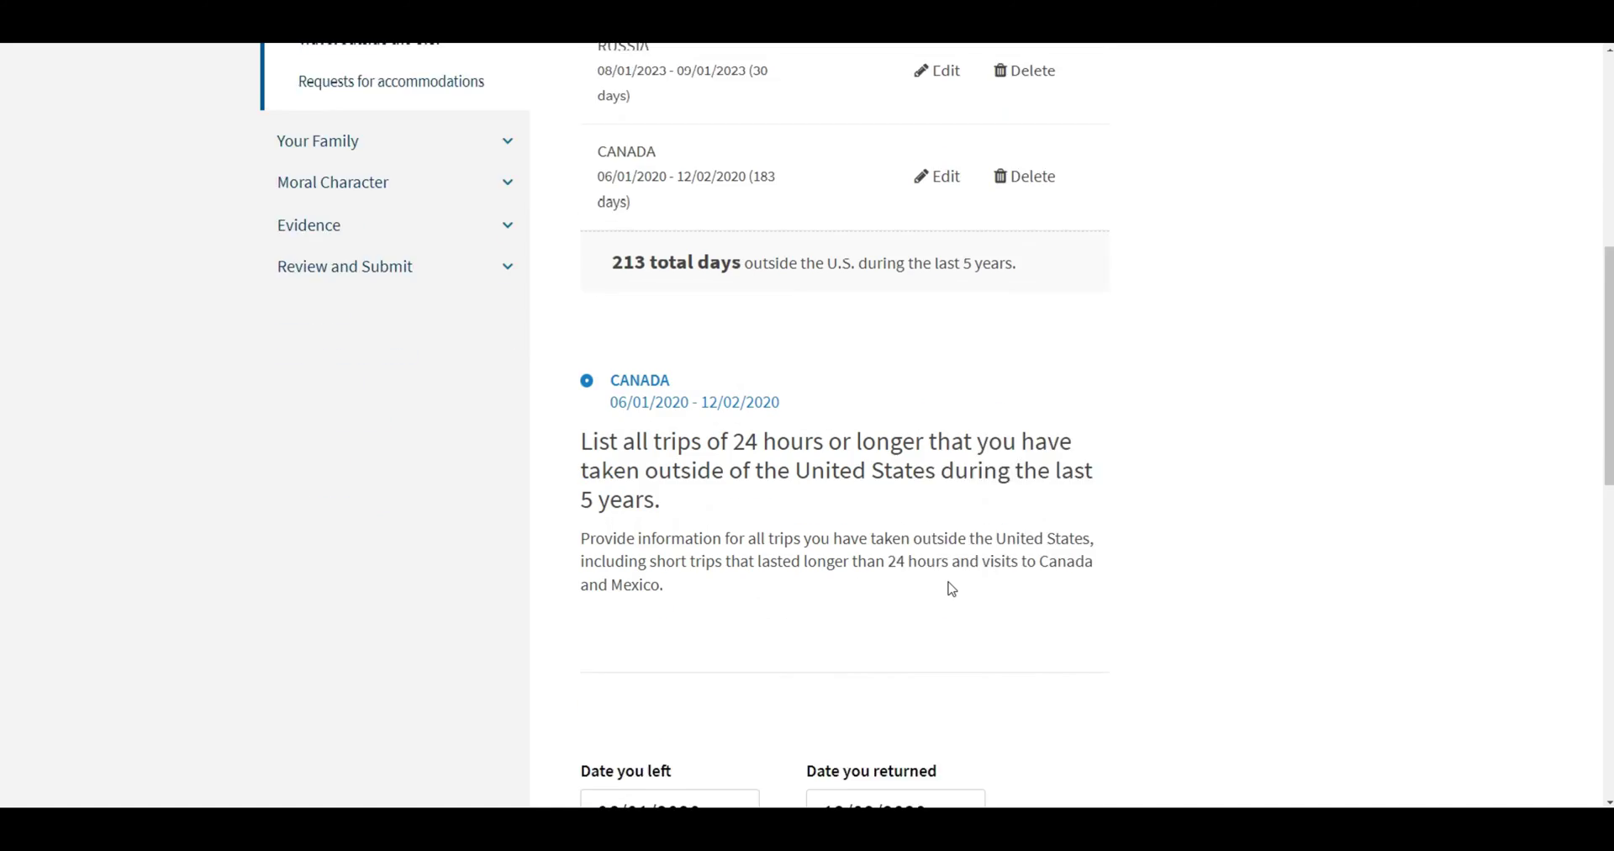
pyautogui.scroll(-5, 951, 587)
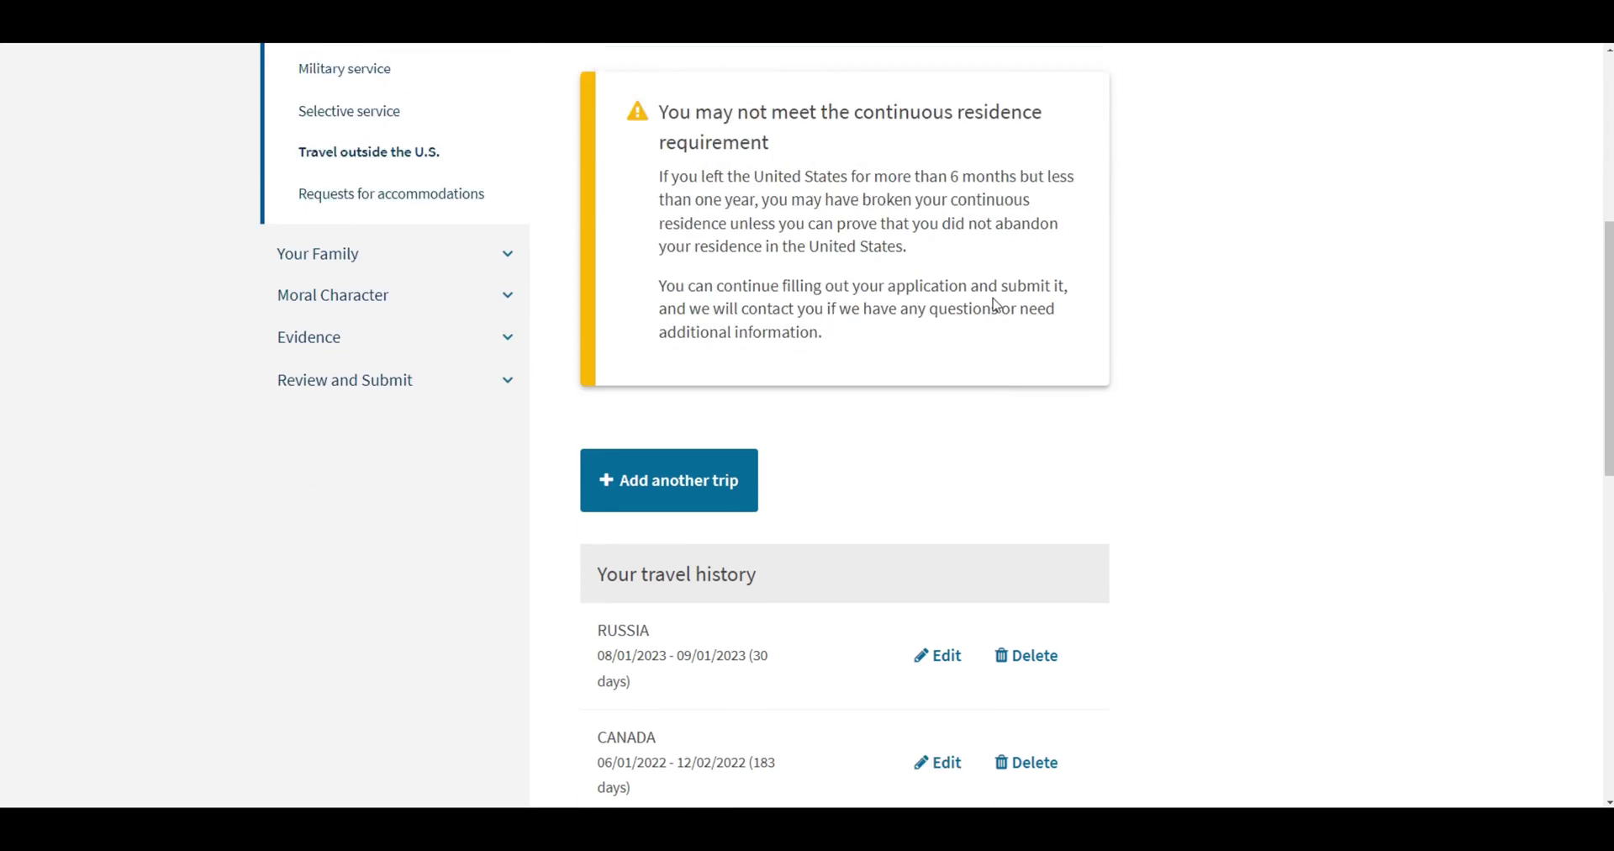
pyautogui.scroll(-1, 997, 306)
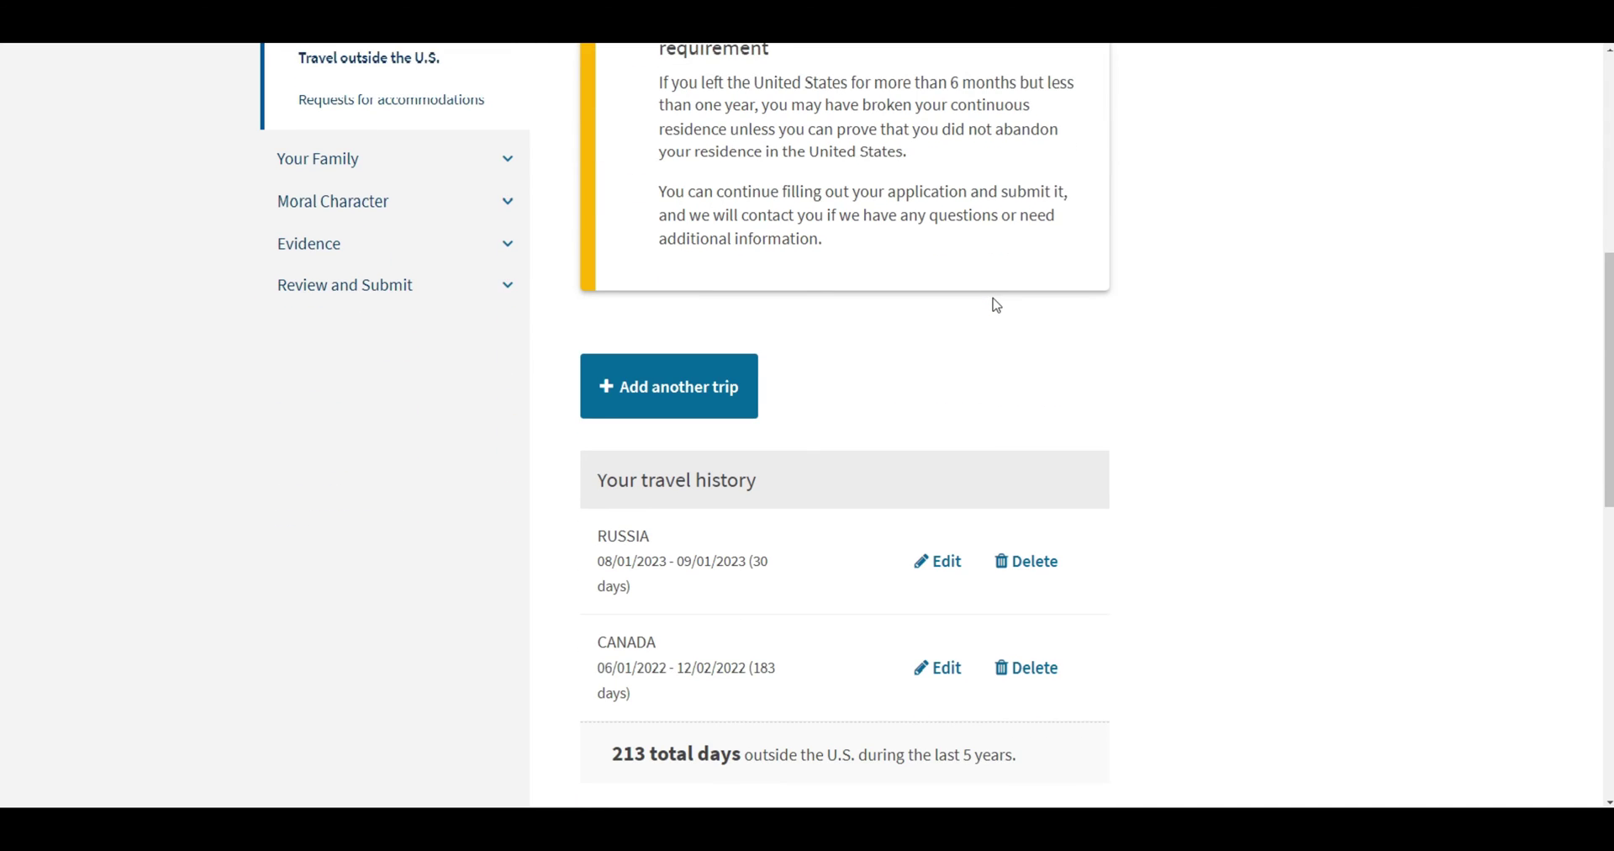
# Reread the continuous residence requirement notice and delete the CANADA trip from the travel history.
pyautogui.scroll(1, 993, 300)
pyautogui.moveTo(951, 165); pyautogui.dragTo(1016, 167)
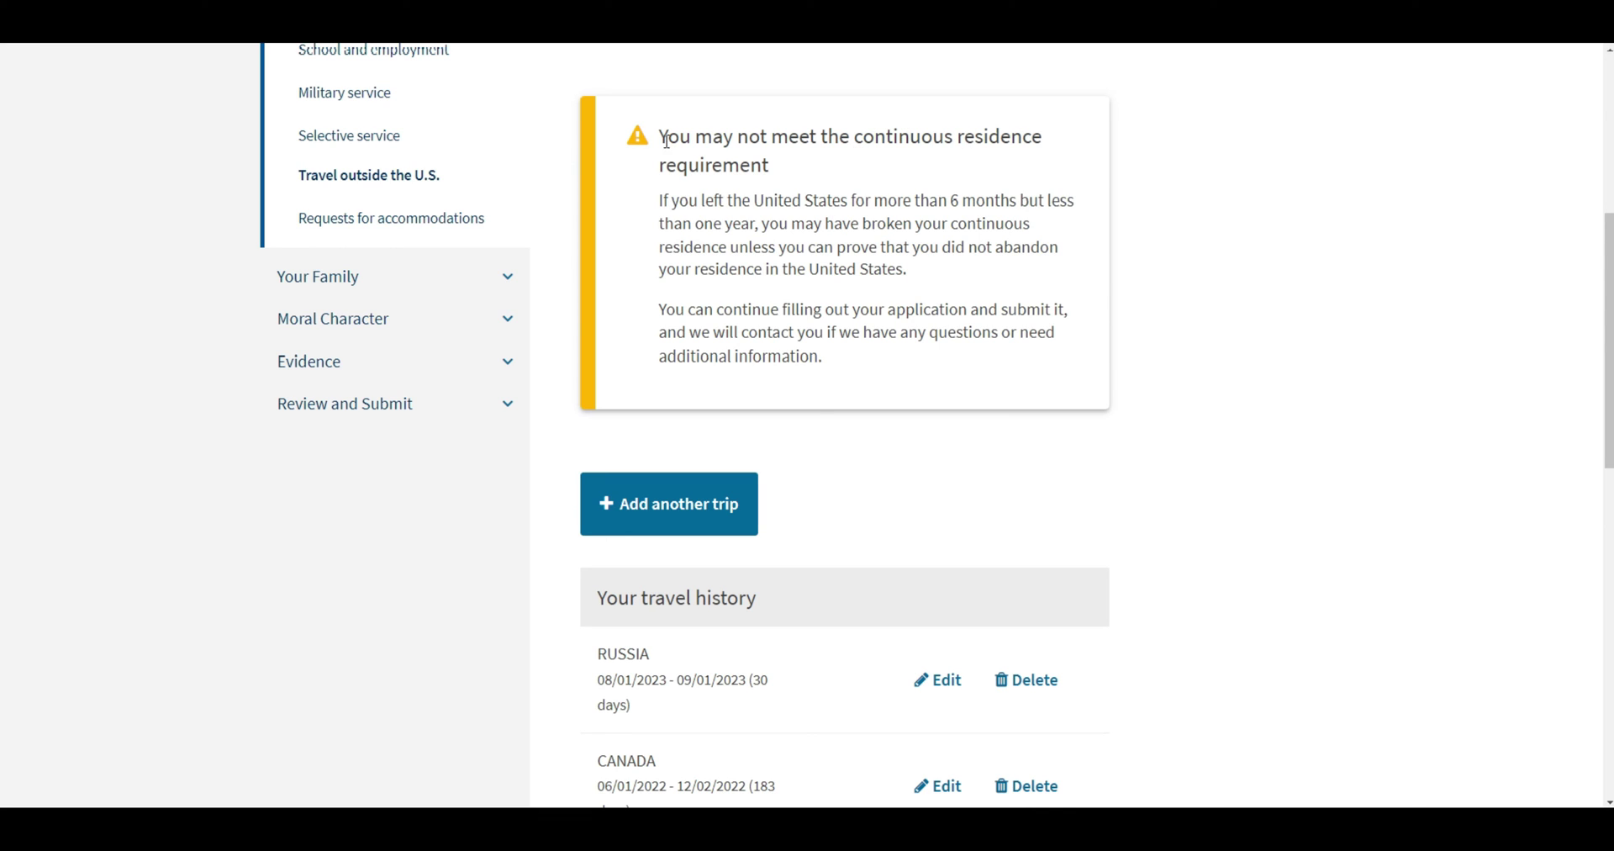
pyautogui.moveTo(660, 135); pyautogui.dragTo(800, 174)
pyautogui.scroll(-2, 942, 193)
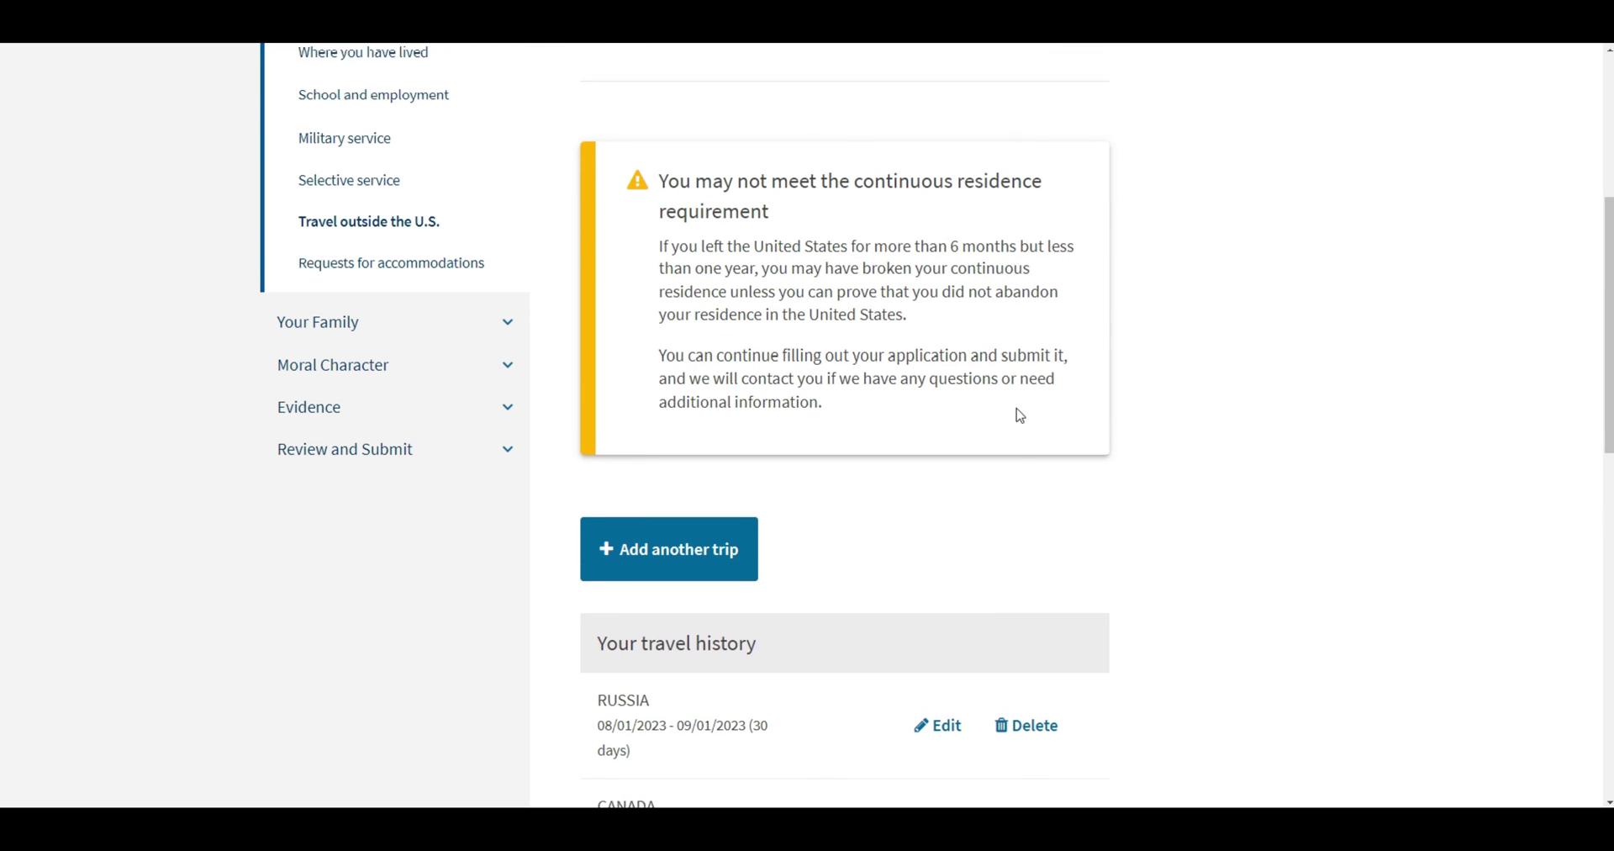
pyautogui.scroll(-3, 1019, 415)
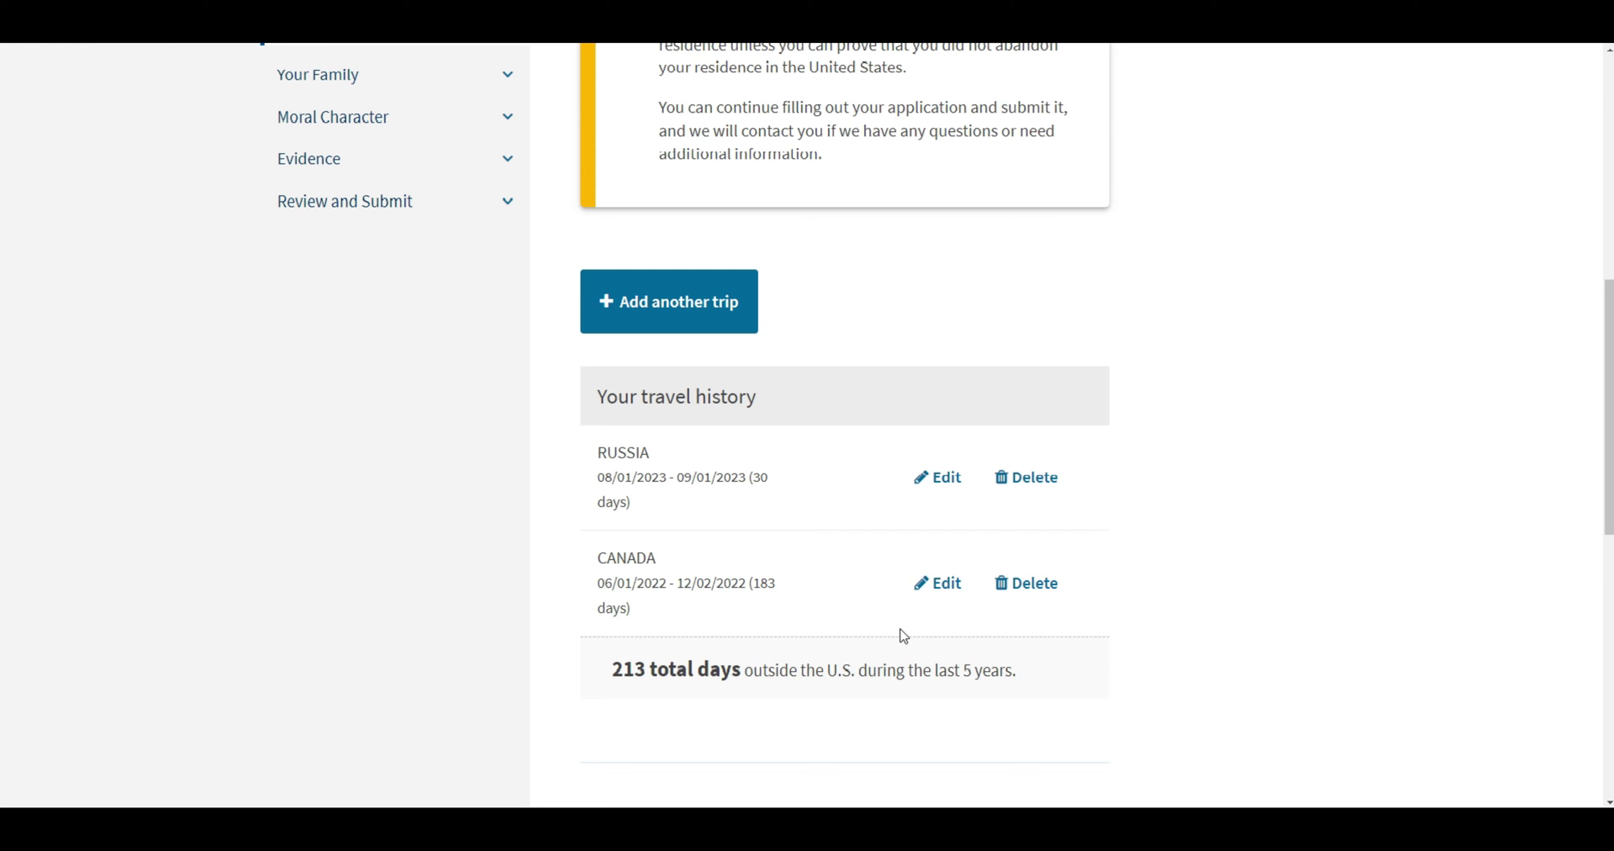
pyautogui.click(1046, 595)
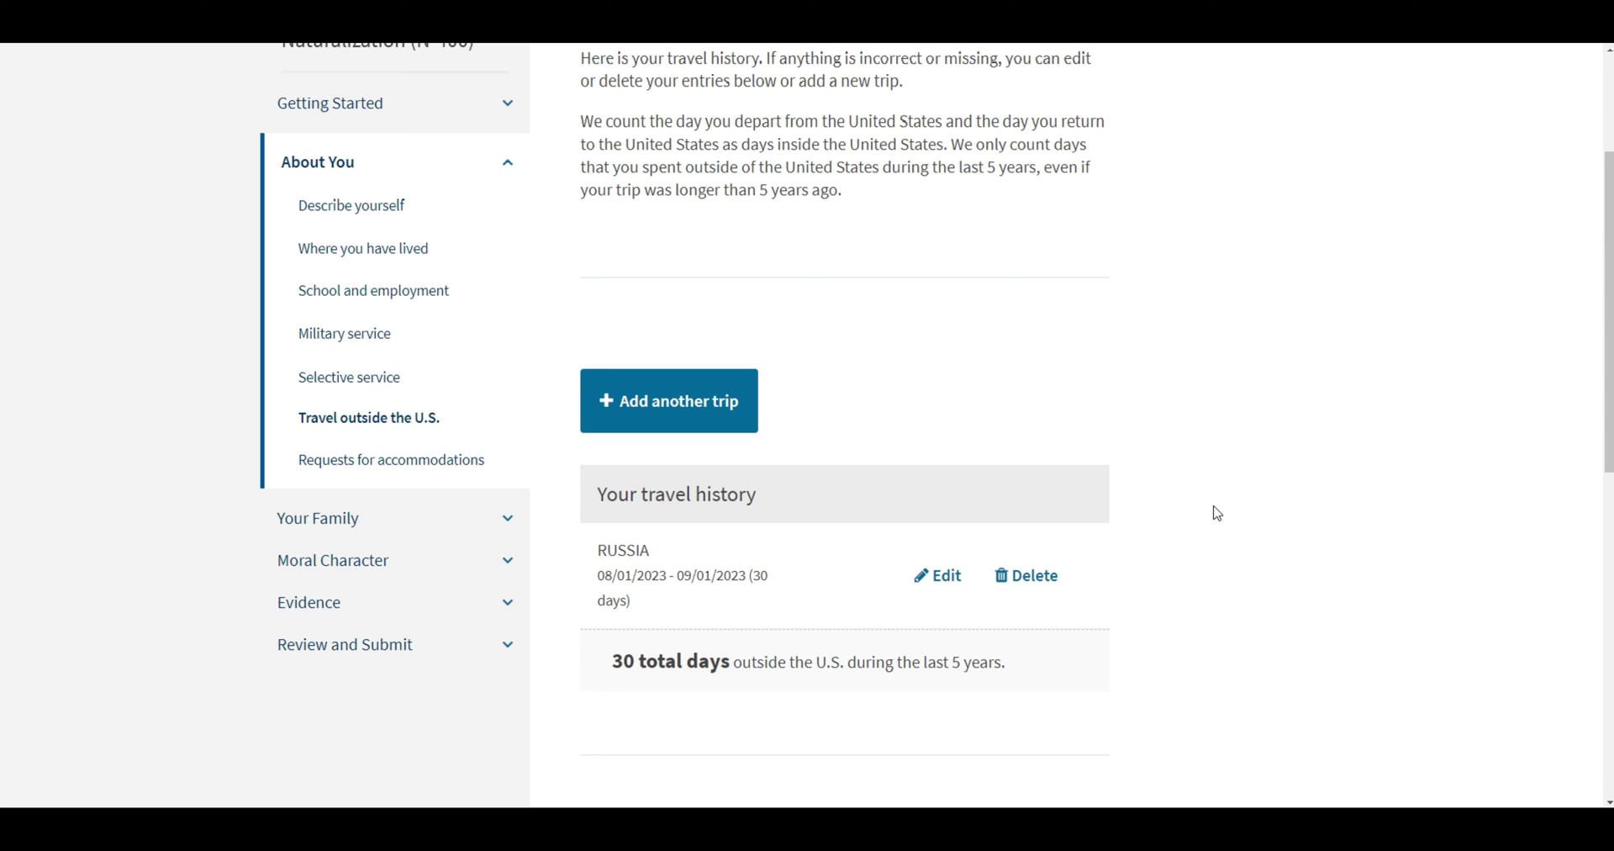
# Continue from the travel history to the requests for accommodations section.
pyautogui.scroll(-2, 1216, 512)
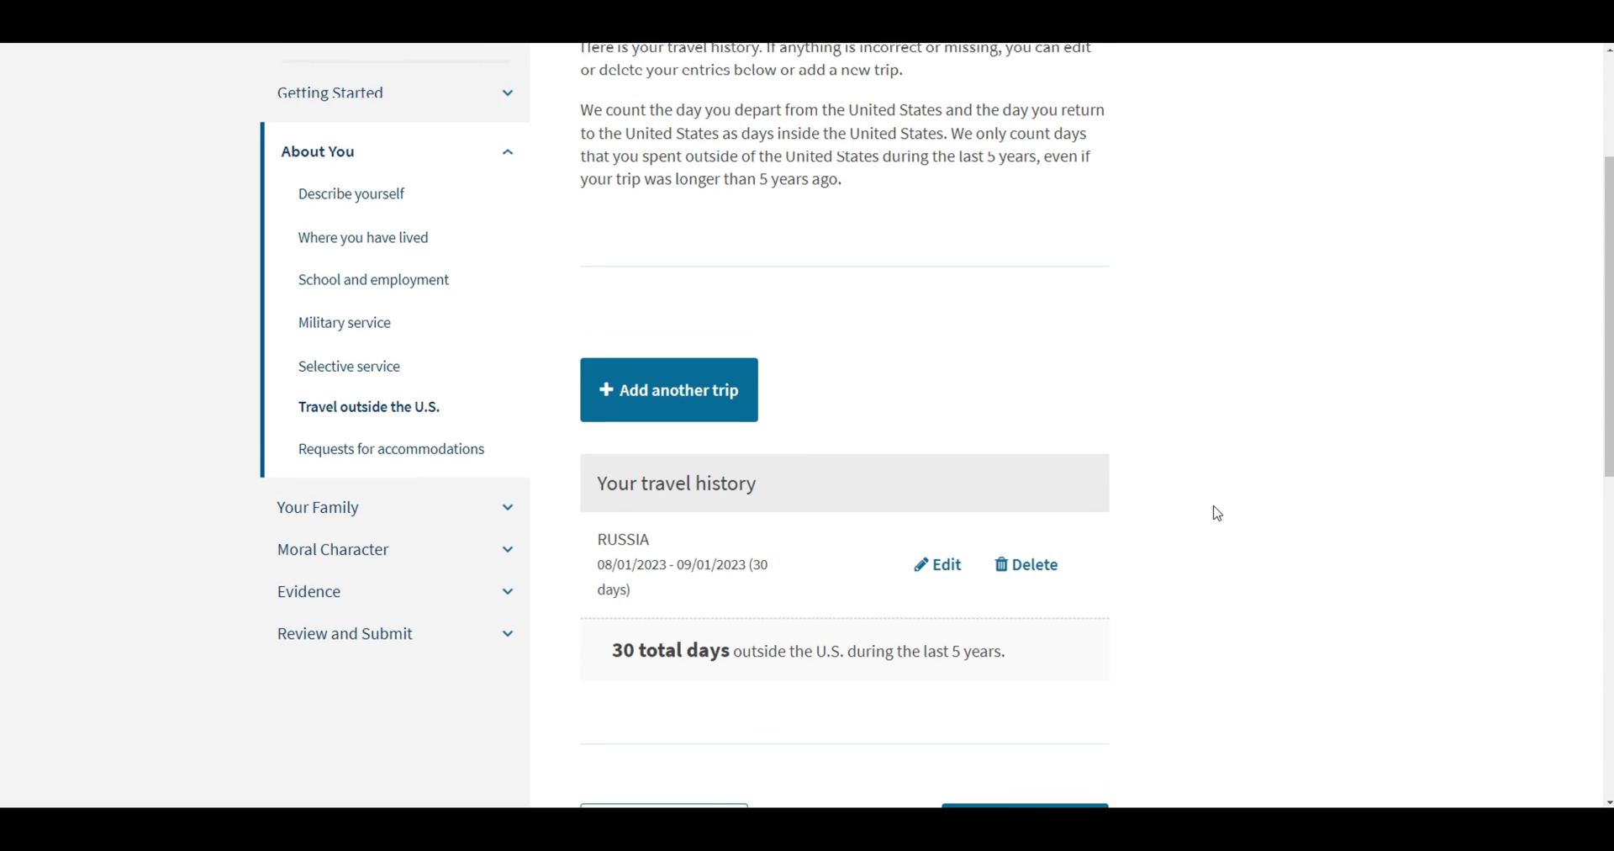
pyautogui.click(1070, 689)
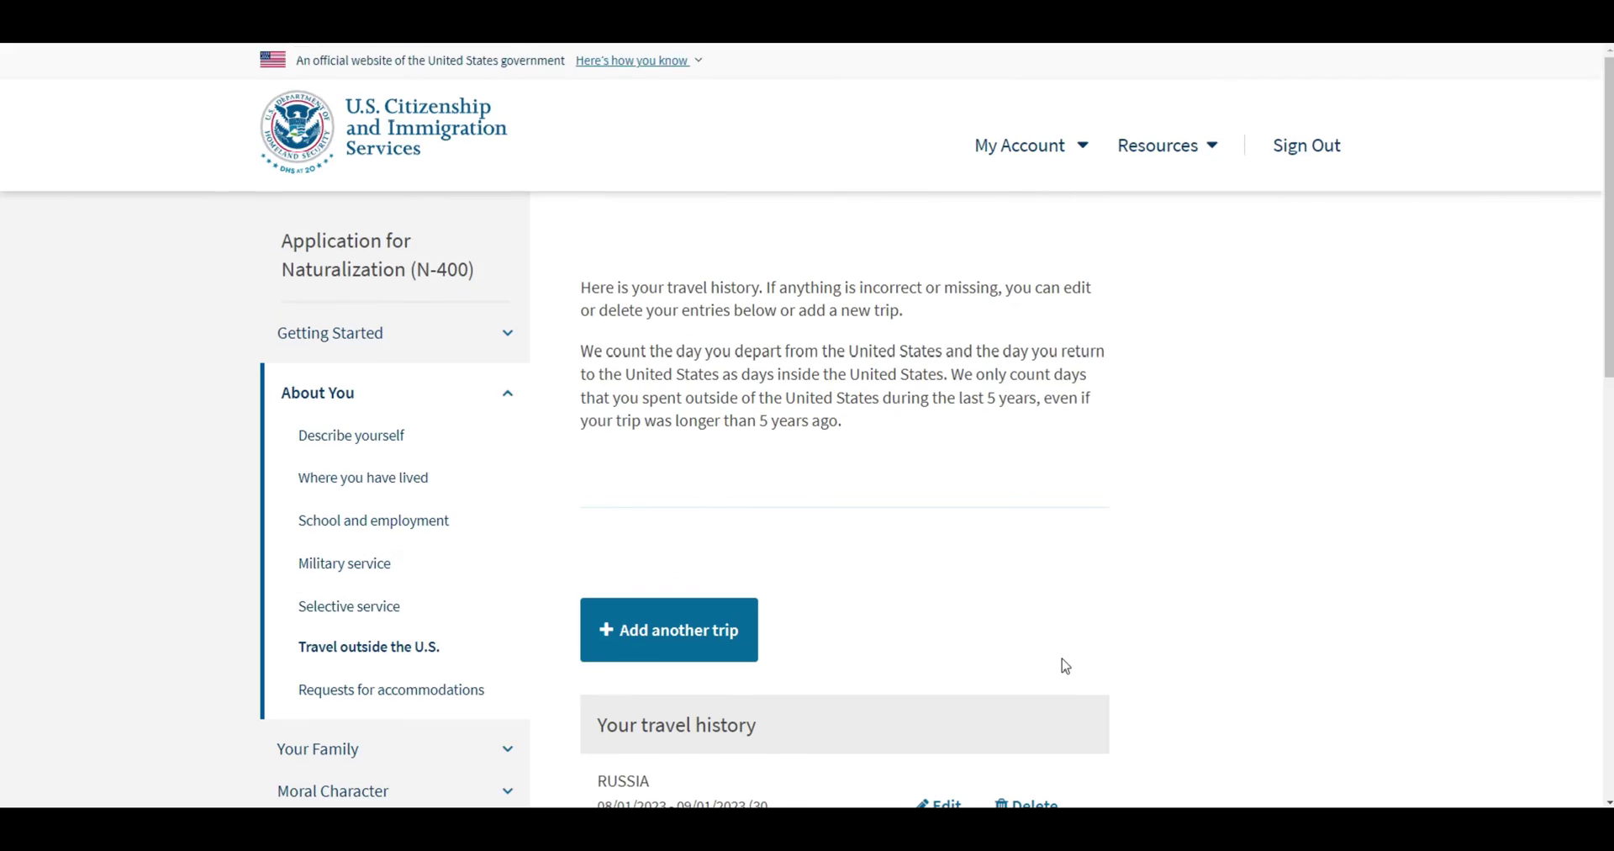
pyautogui.scroll(-5, 1066, 660)
pyautogui.click(1077, 675)
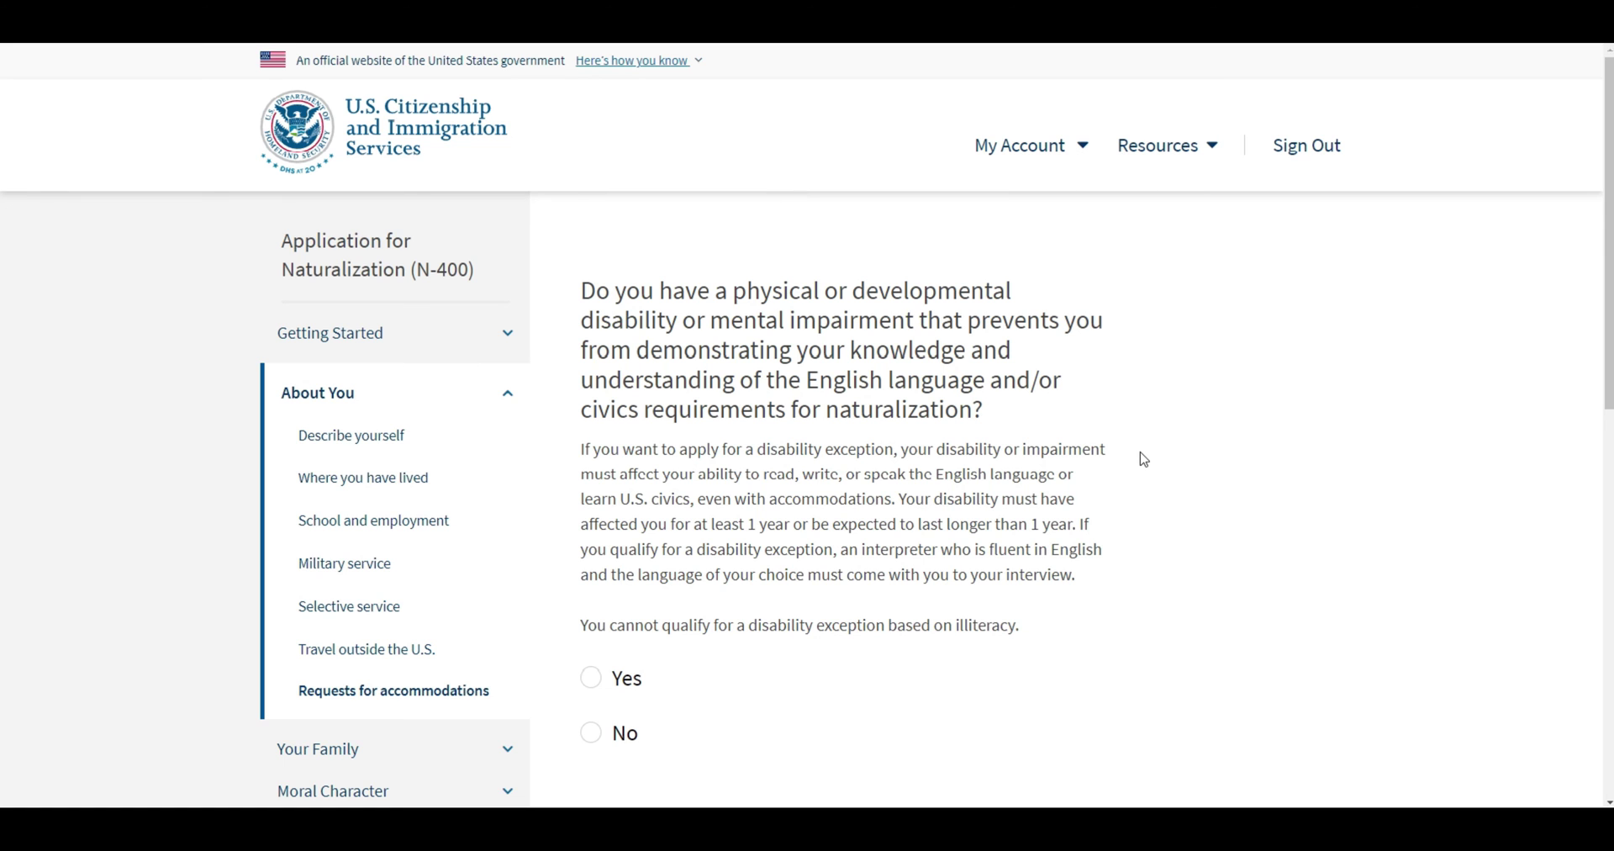
# Answer No to both the disability exception and the accommodation request questions, and continue to the Your Family section.
pyautogui.scroll(-2, 1142, 460)
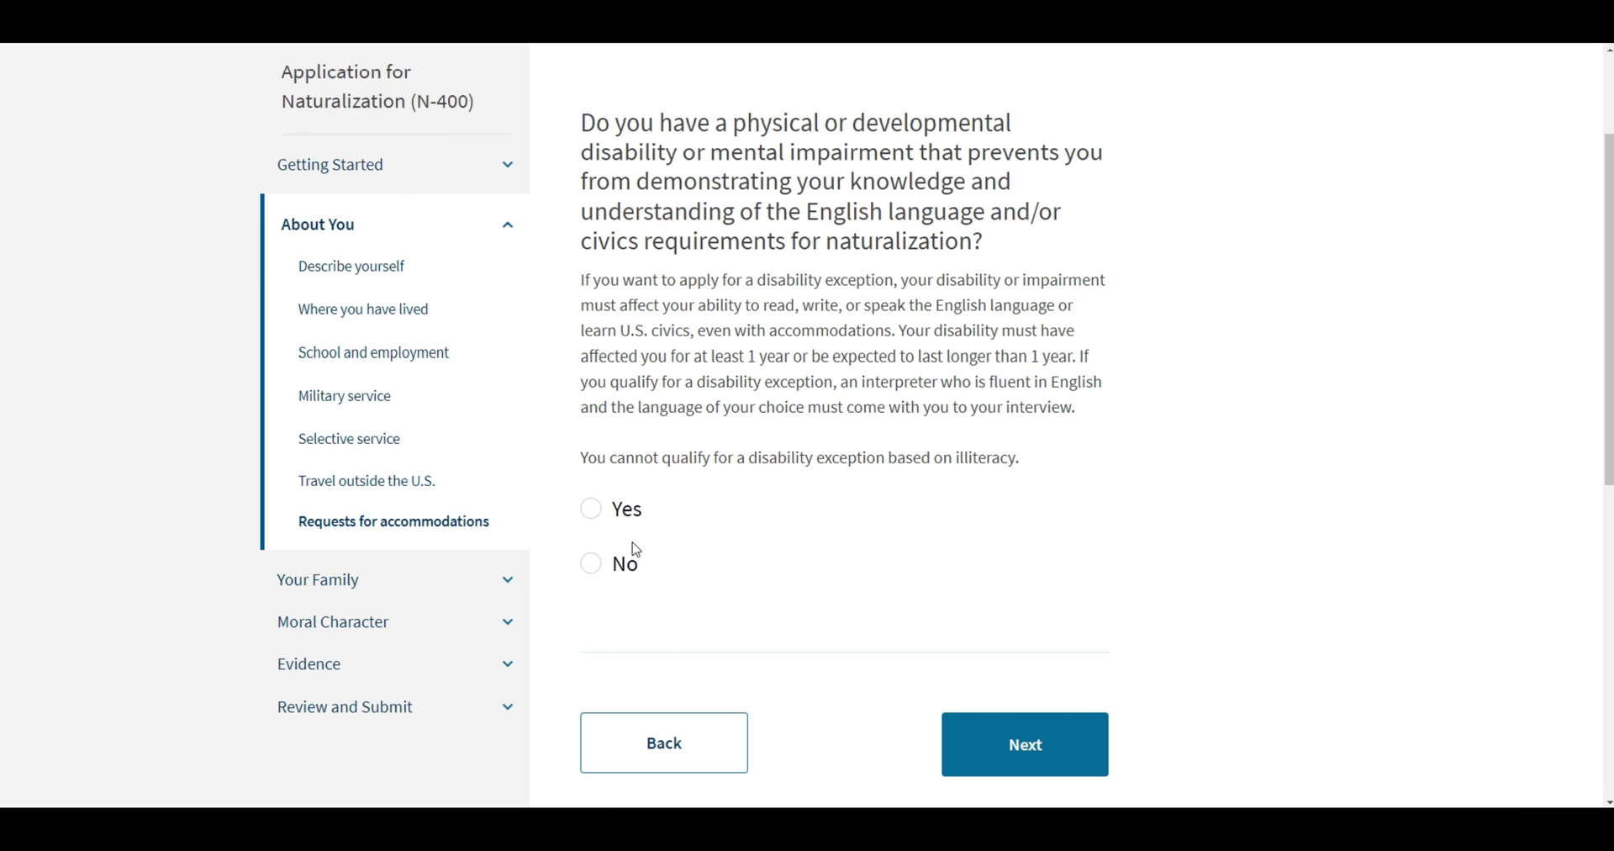
pyautogui.click(594, 568)
pyautogui.click(1046, 765)
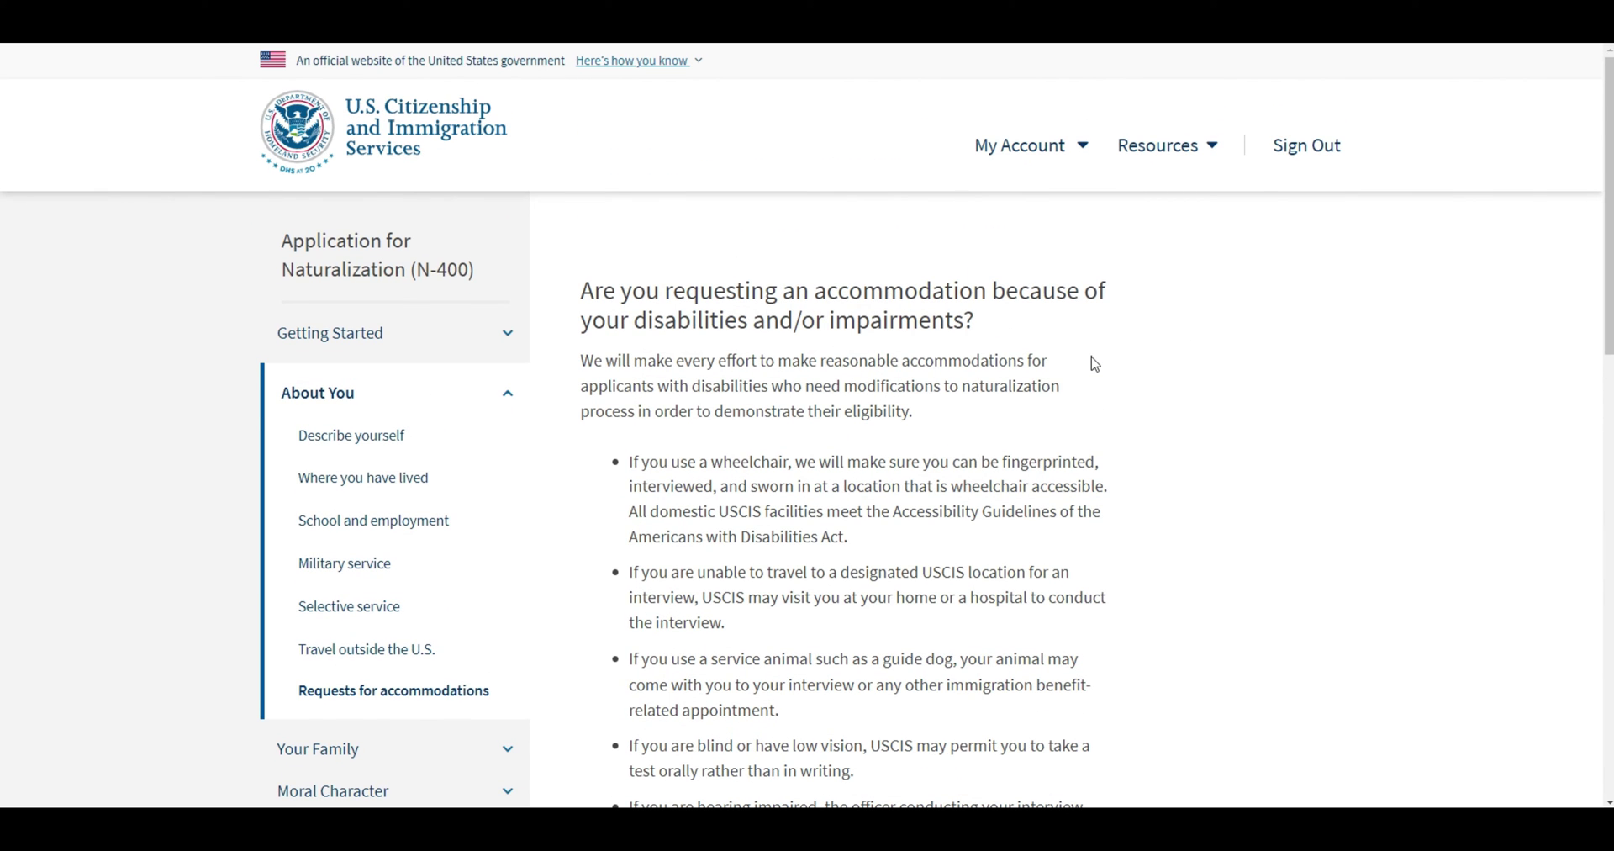
pyautogui.scroll(-3, 1096, 364)
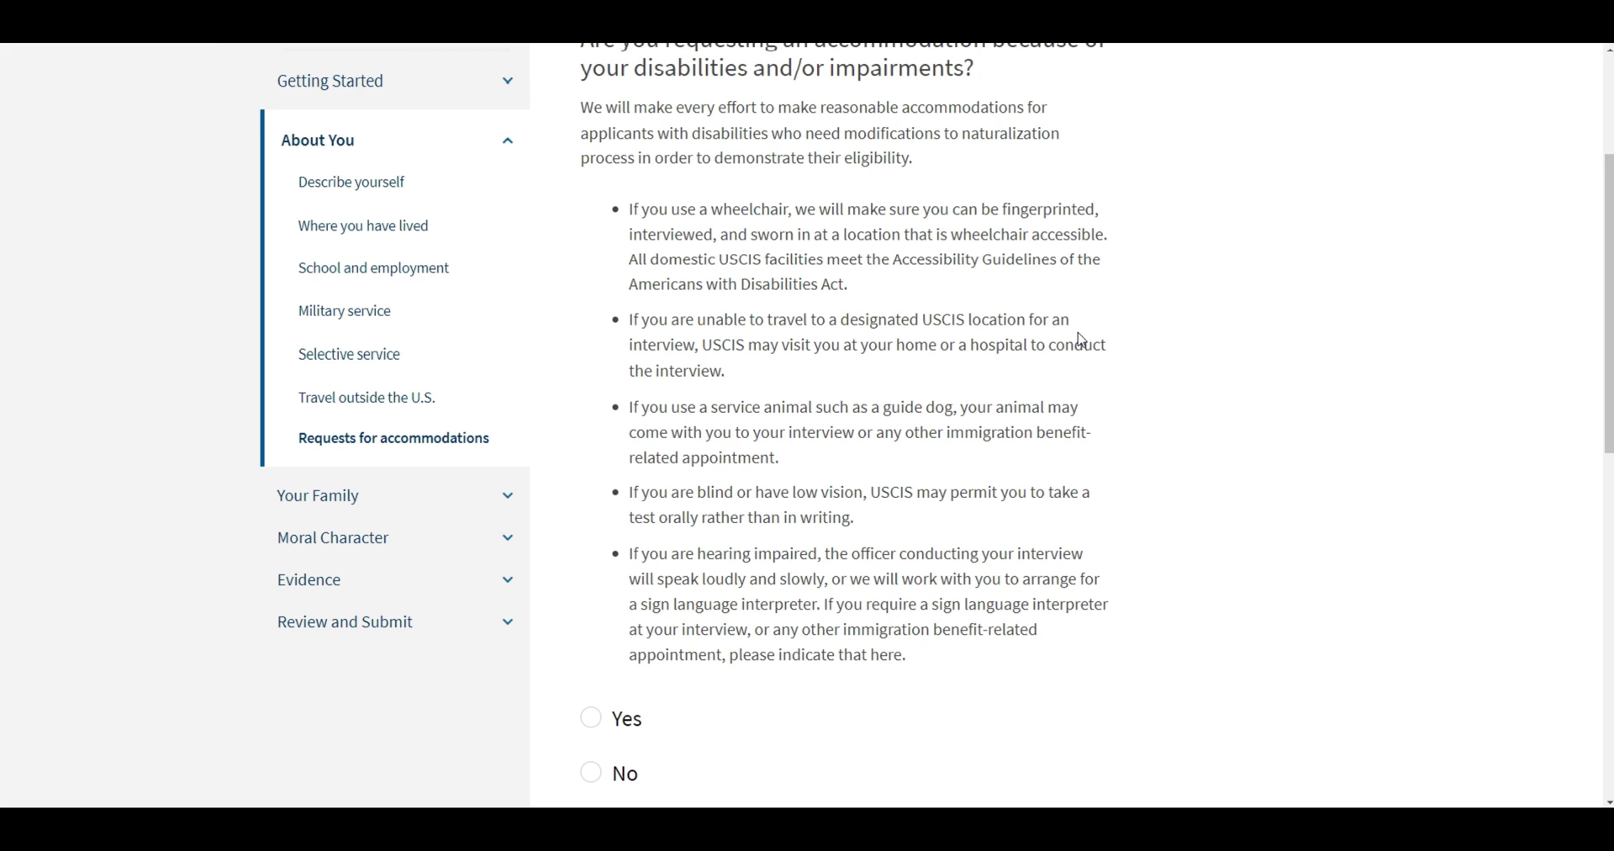
pyautogui.scroll(-3, 1082, 339)
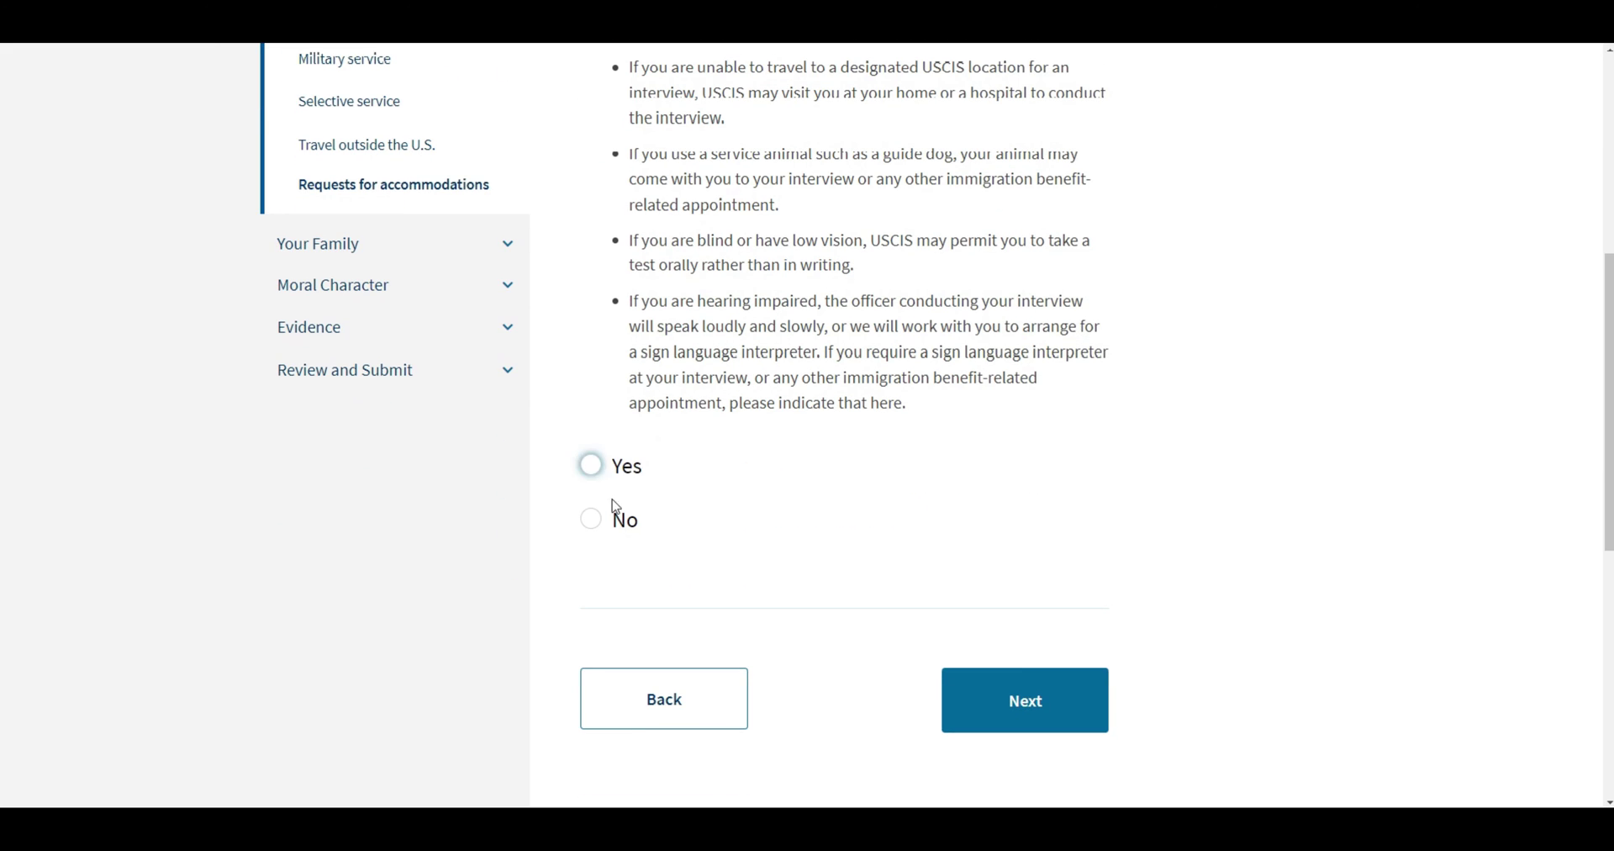
pyautogui.click(591, 519)
pyautogui.click(1016, 703)
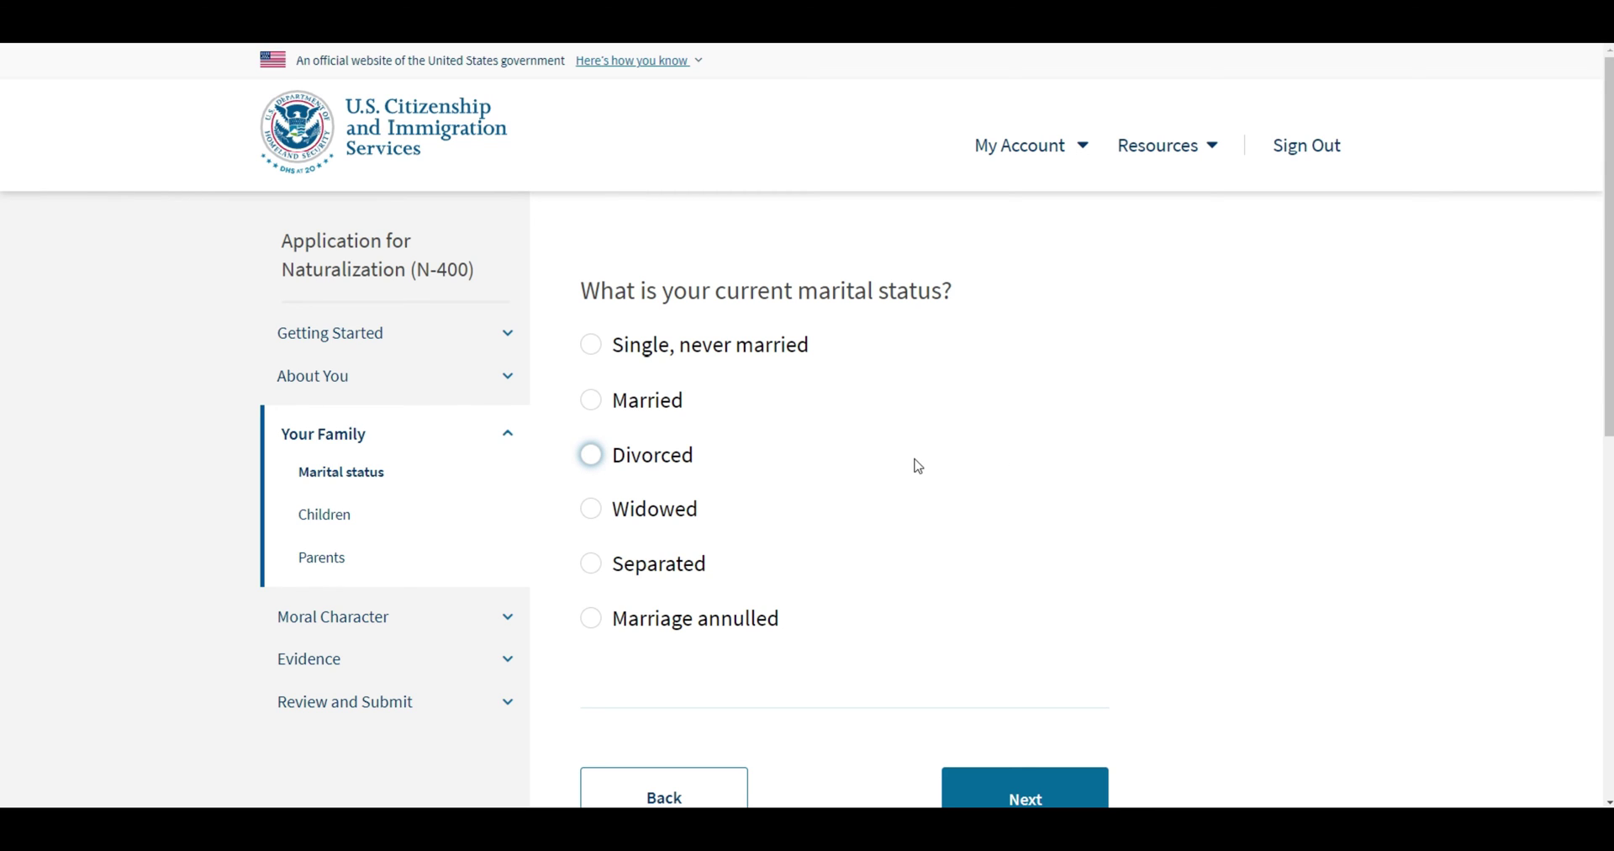
# Set the current marital status to Married and continue to the current spouse questions.
pyautogui.click(602, 413)
pyautogui.scroll(-2, 916, 470)
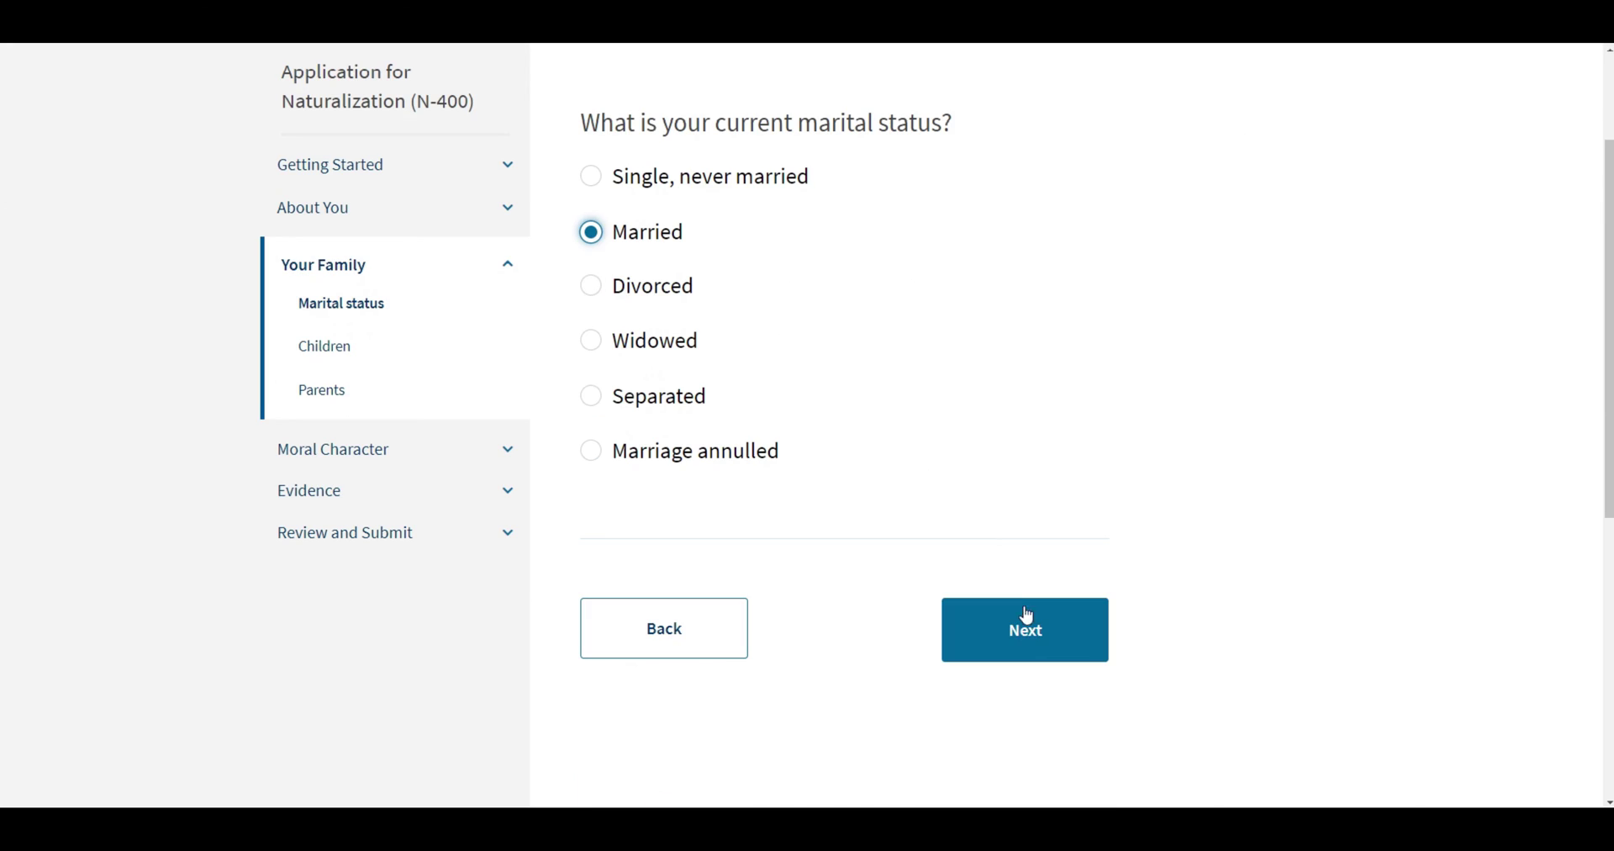
pyautogui.click(1047, 655)
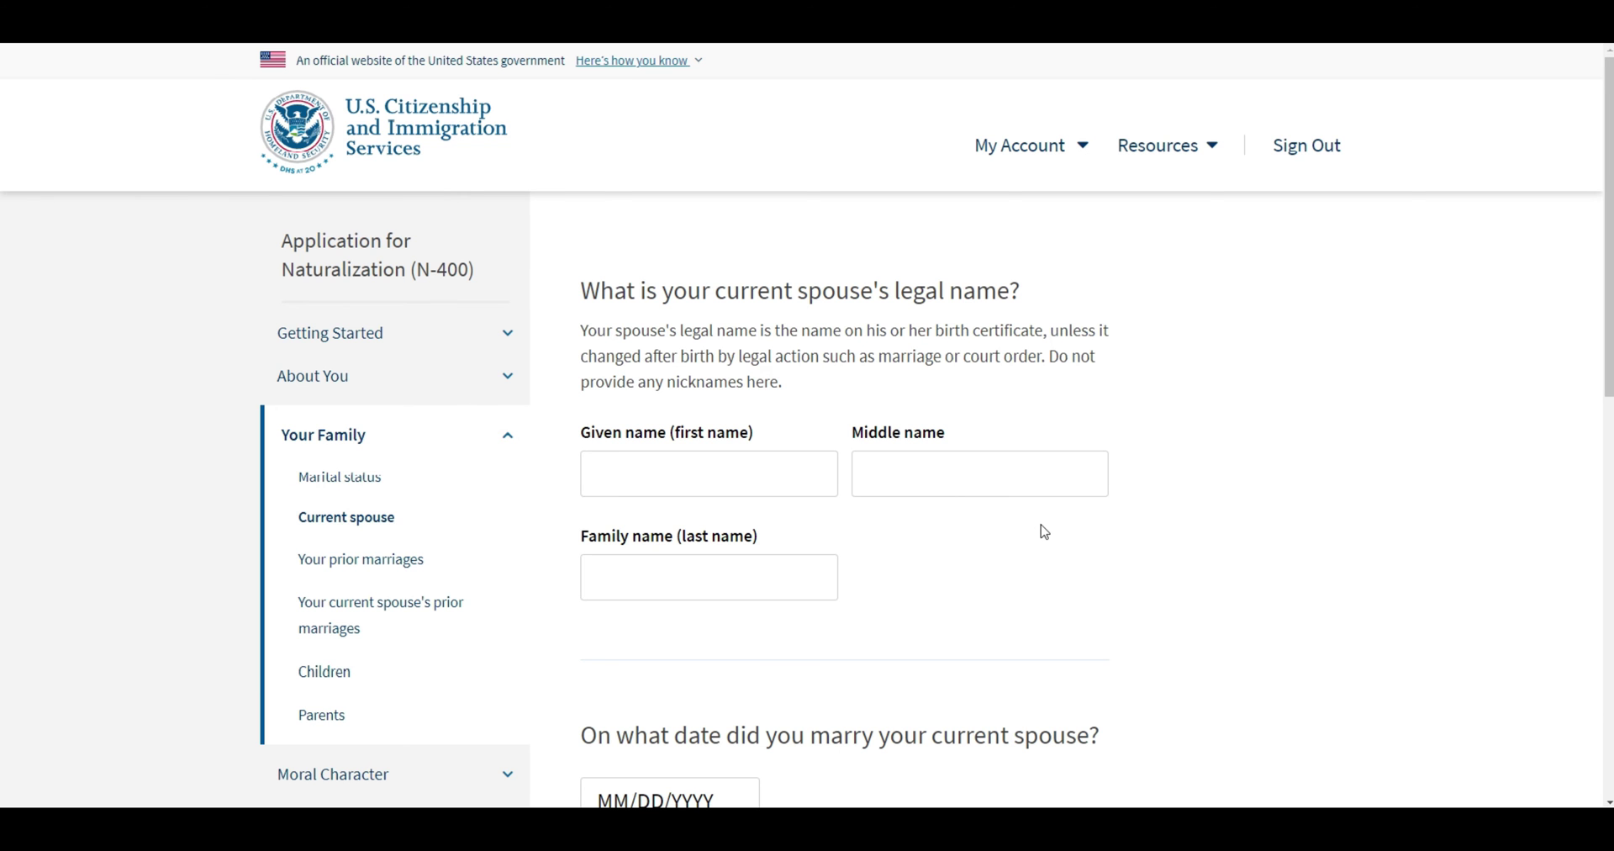
# Enter the current spouse's given name and family name, leaving the middle name empty.
pyautogui.click(767, 471)
pyautogui.write('JOHN')
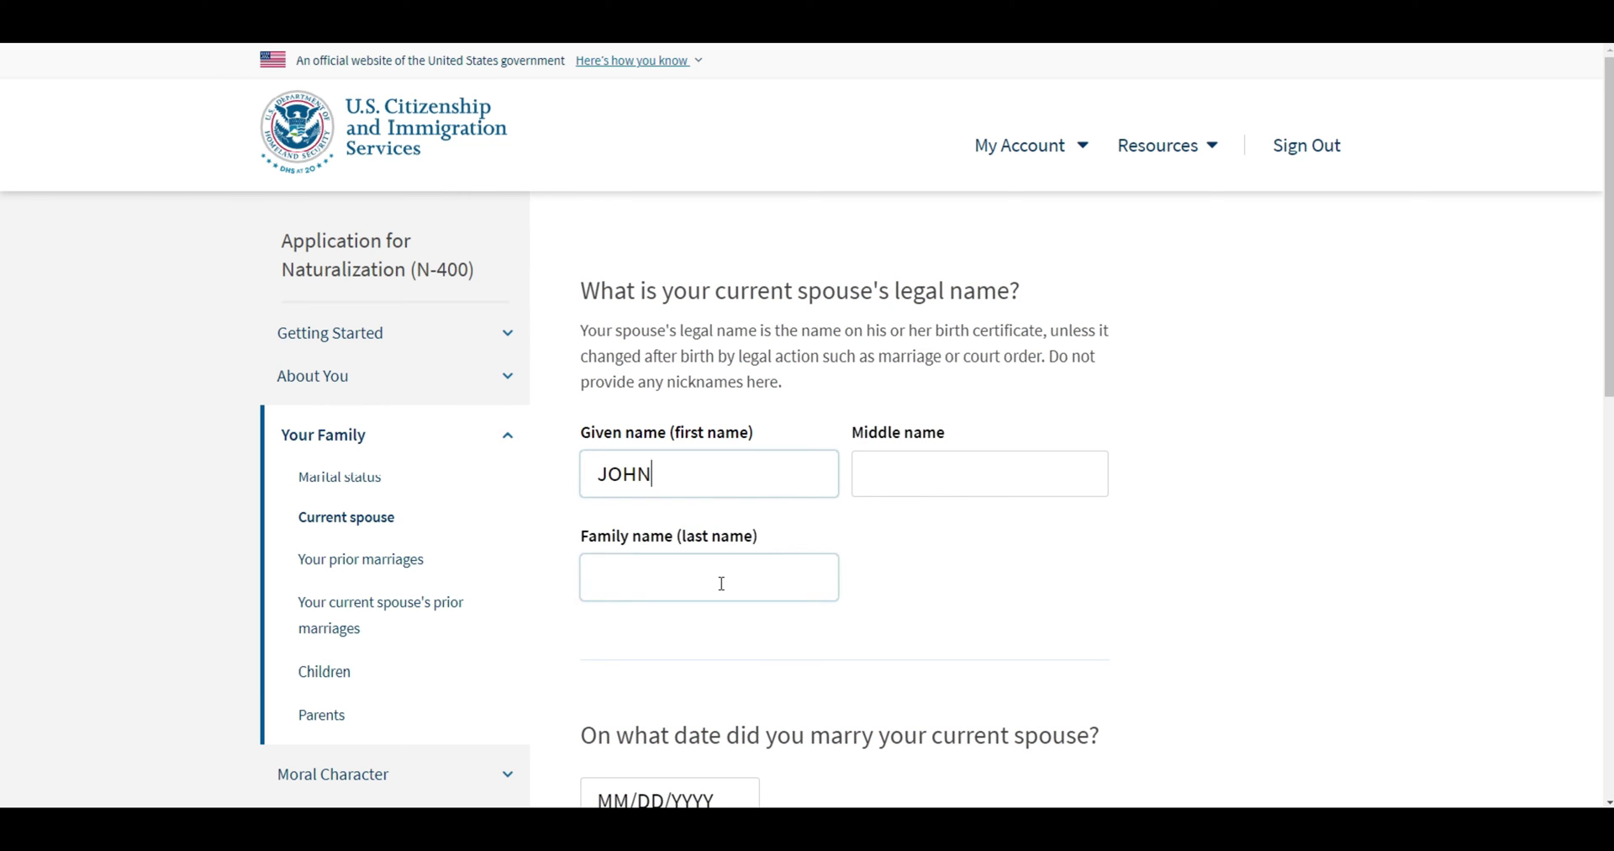
pyautogui.click(722, 584)
pyautogui.write('SMITH')
# Set the date of marriage to the current spouse to 04/30/2020 and continue.
pyautogui.scroll(-5, 840, 487)
pyautogui.click(693, 380)
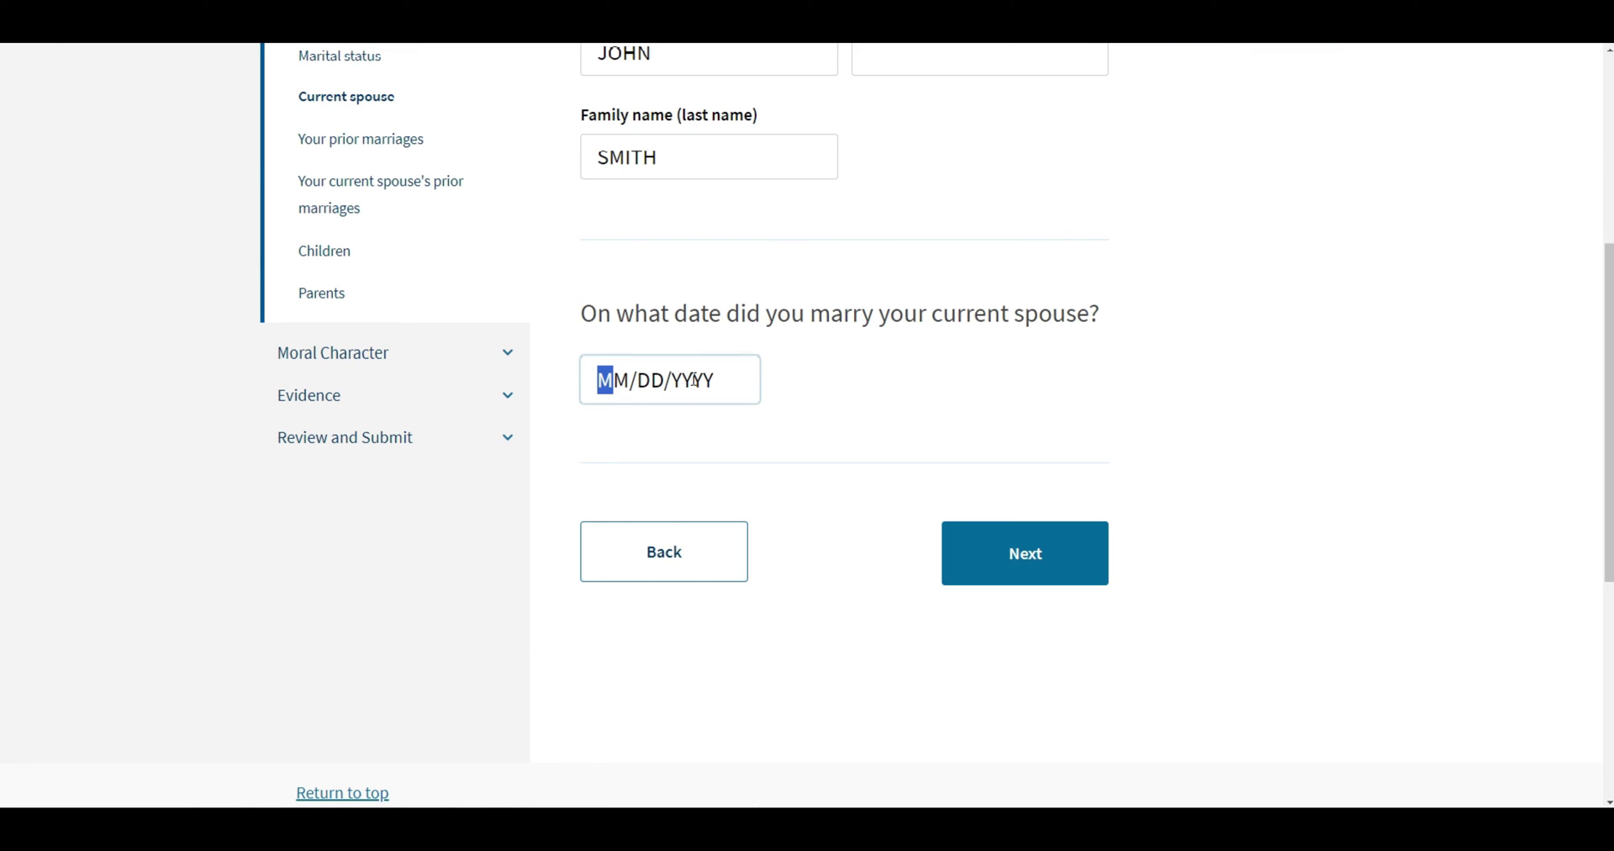
pyautogui.write('04302020')
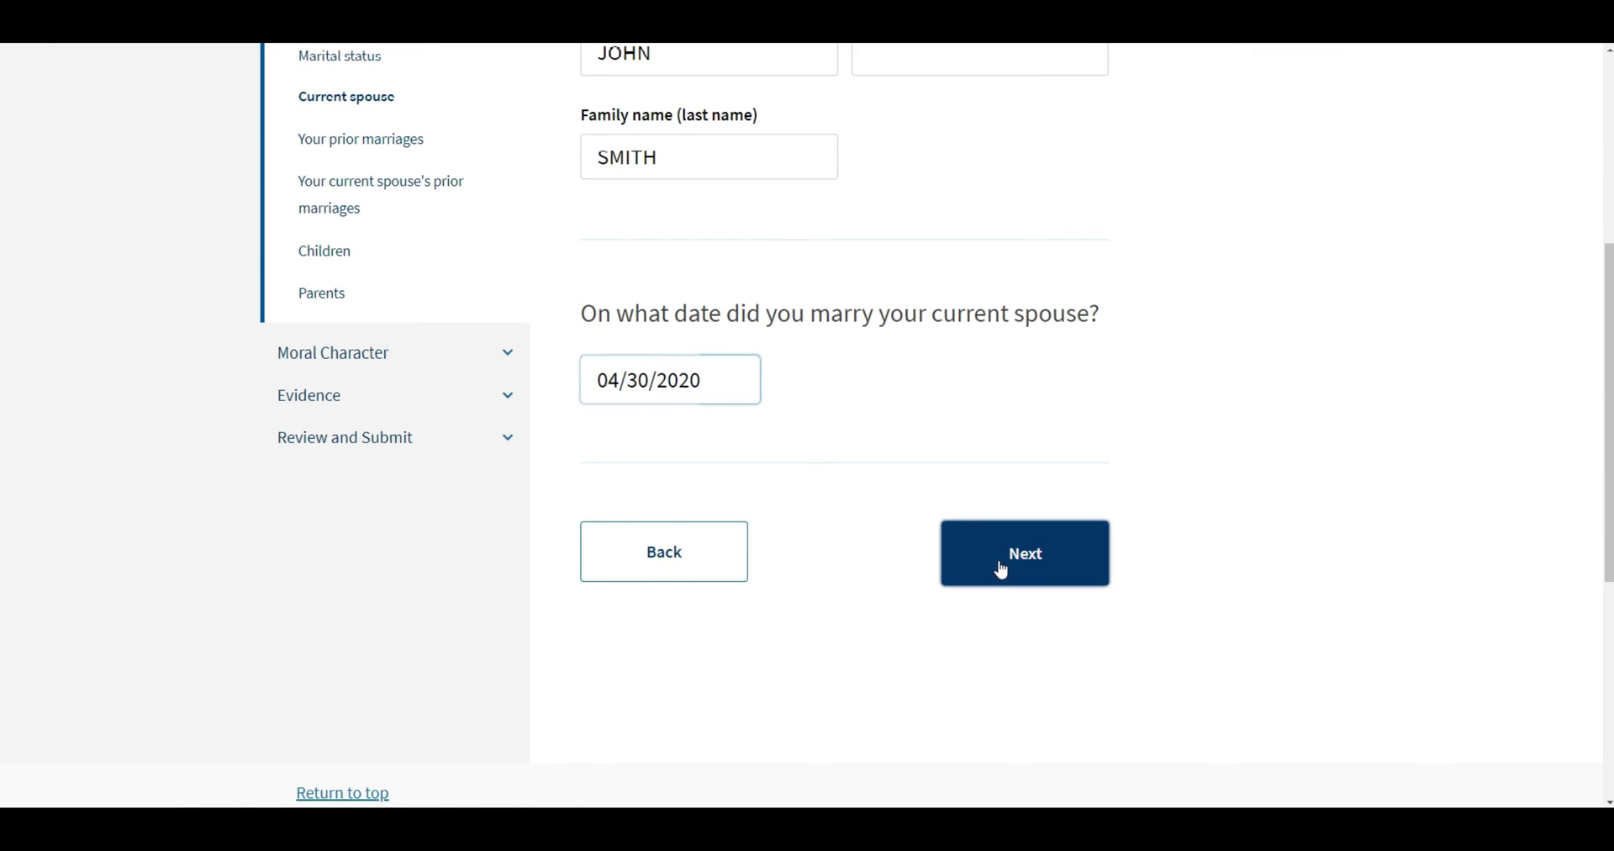
pyautogui.click(1002, 571)
# Enter the current spouse's date of birth and answer No to previous legal names and other names used since birth.
pyautogui.click(730, 361)
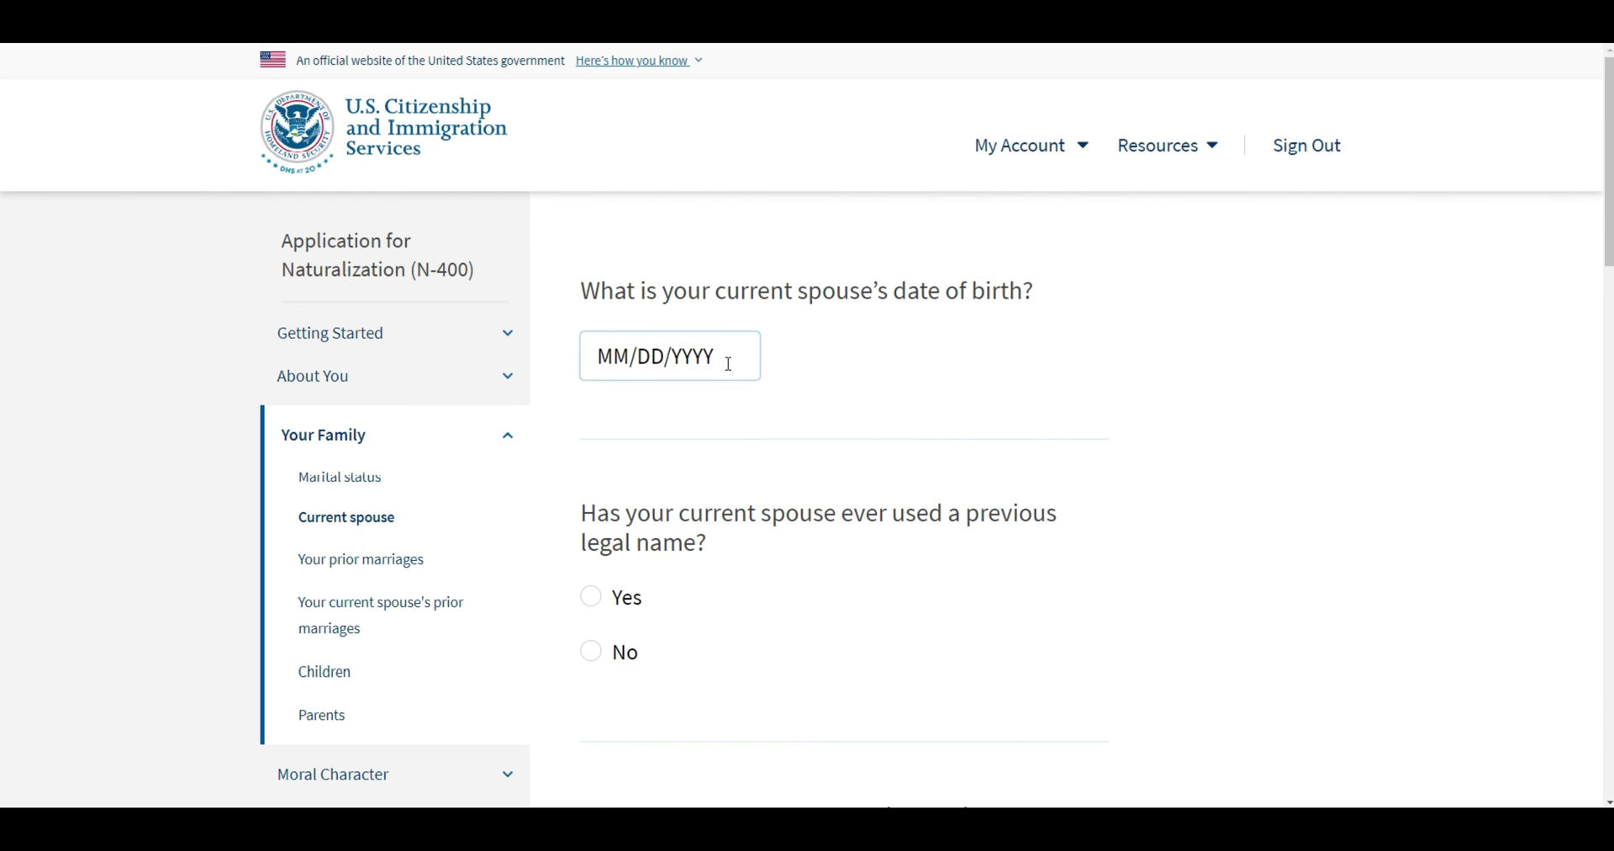
pyautogui.write('01011999')
pyautogui.scroll(-2, 927, 477)
pyautogui.scroll(-1, 928, 477)
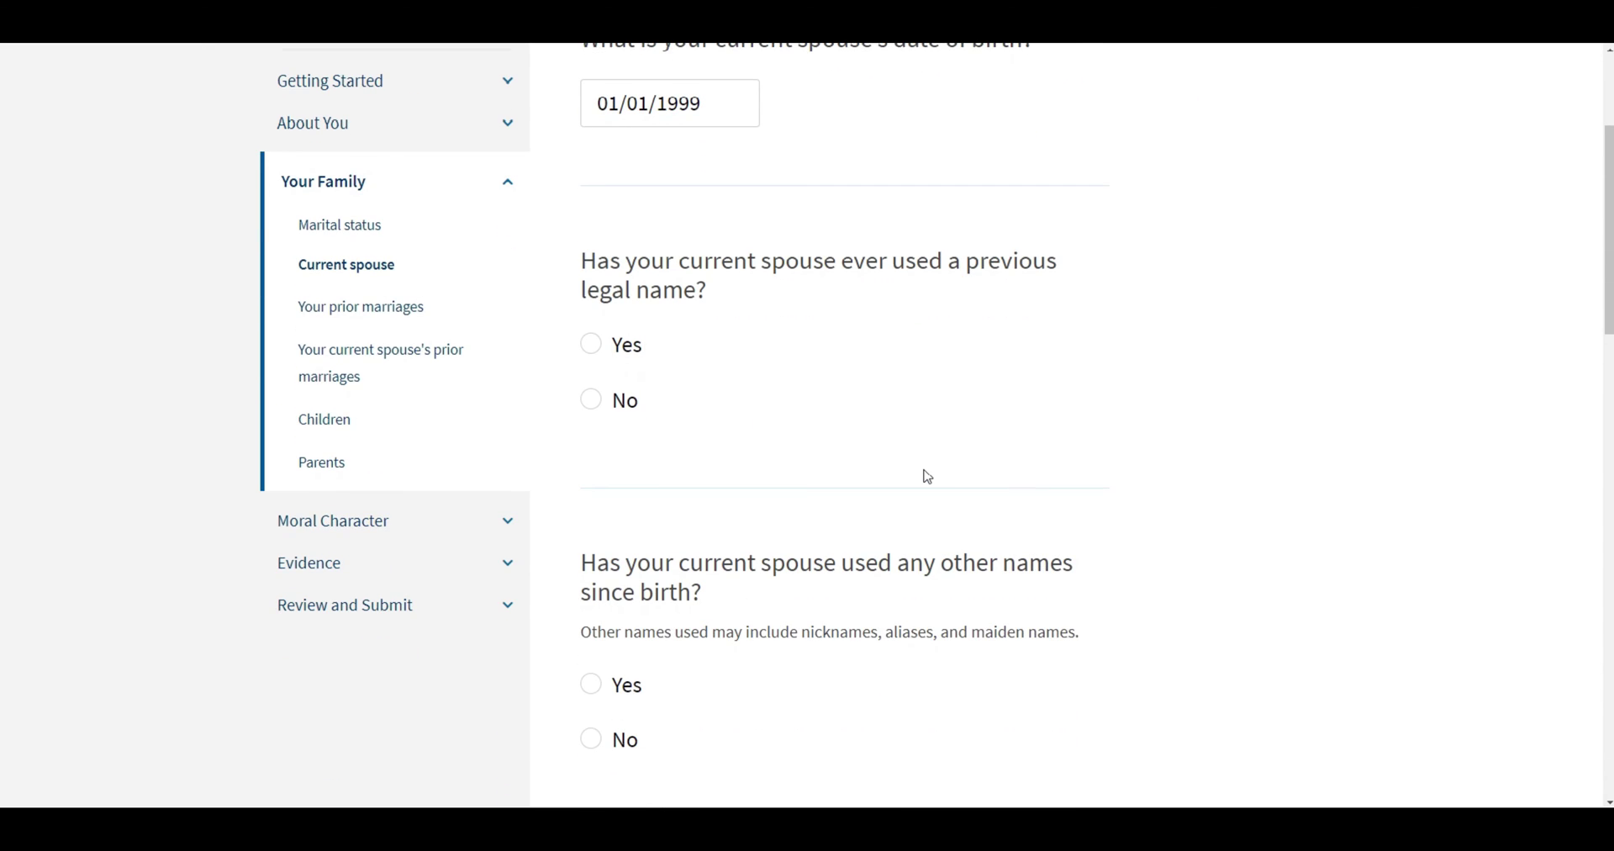
pyautogui.click(593, 414)
pyautogui.scroll(-4, 969, 408)
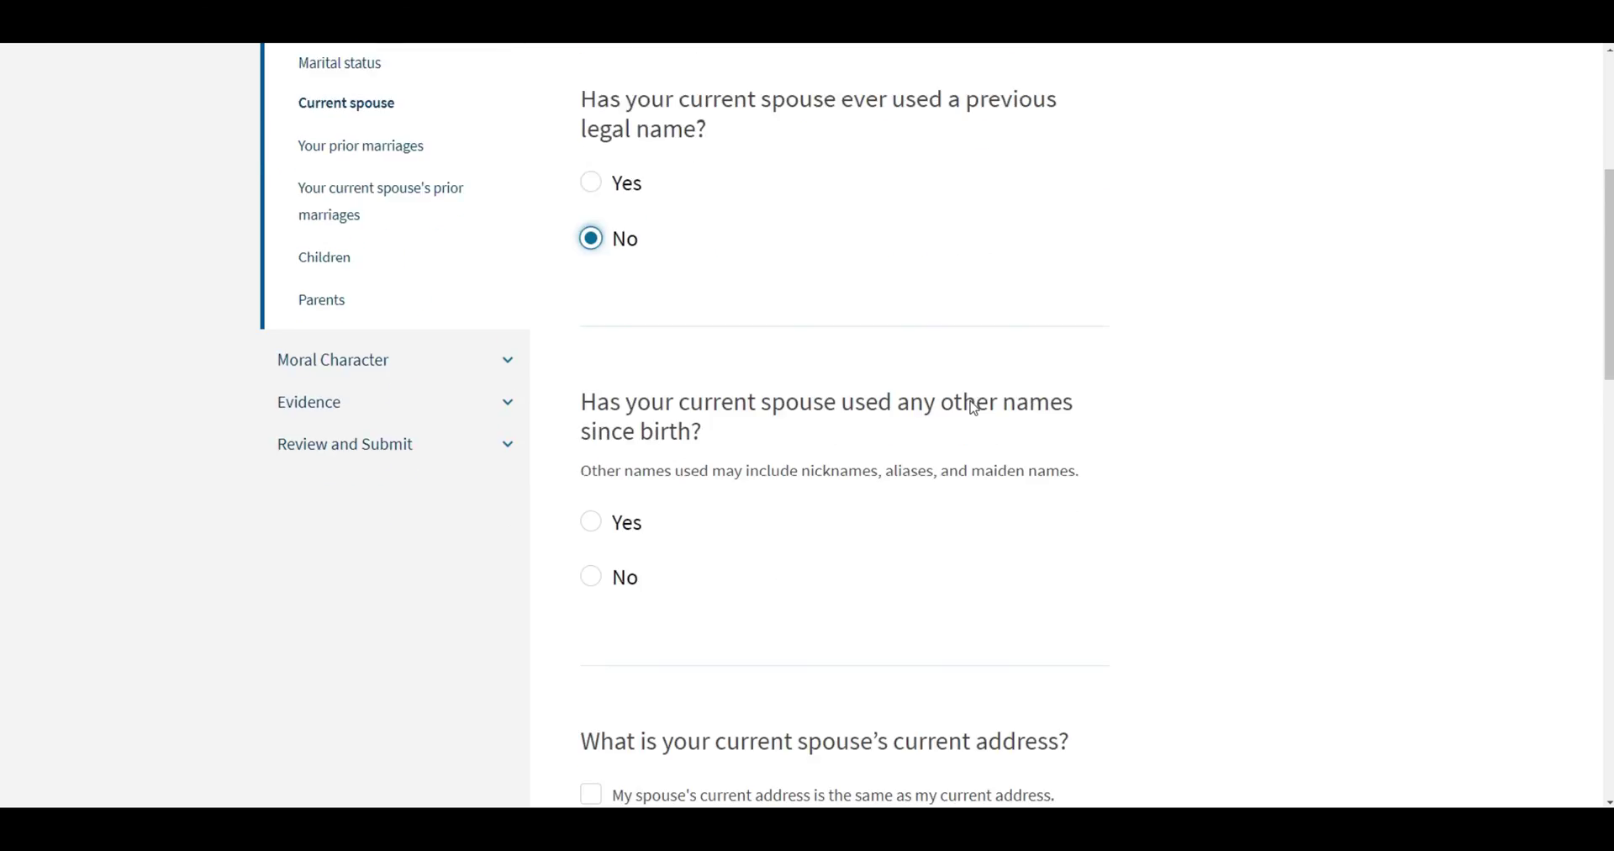
pyautogui.scroll(-1, 814, 411)
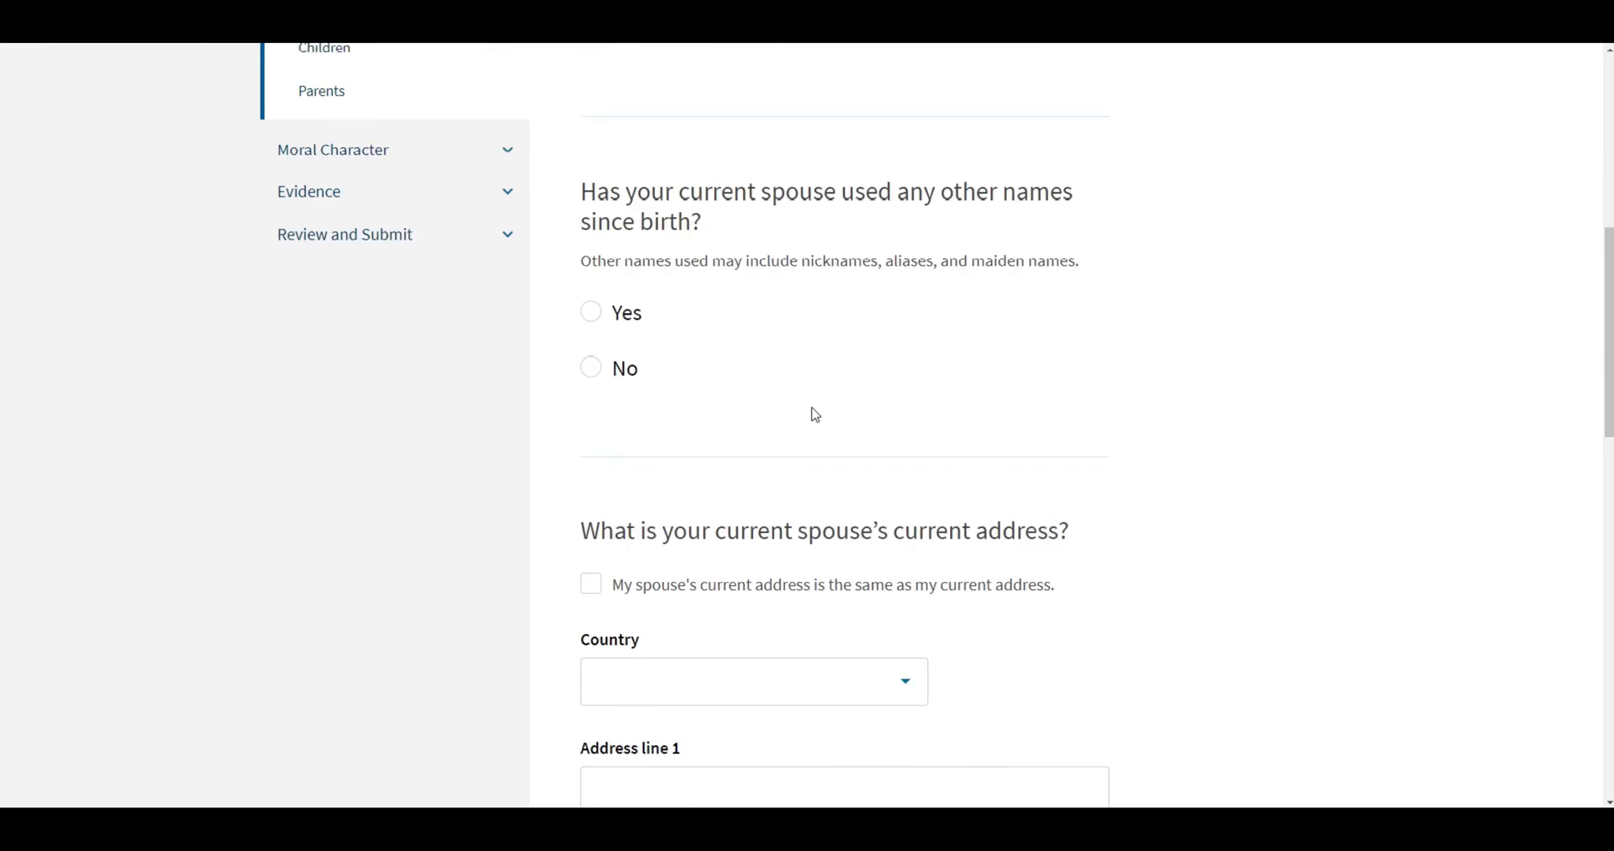
pyautogui.click(593, 323)
# Mark the spouse's current address as the same as the applicant's current address and continue.
pyautogui.scroll(-3, 794, 378)
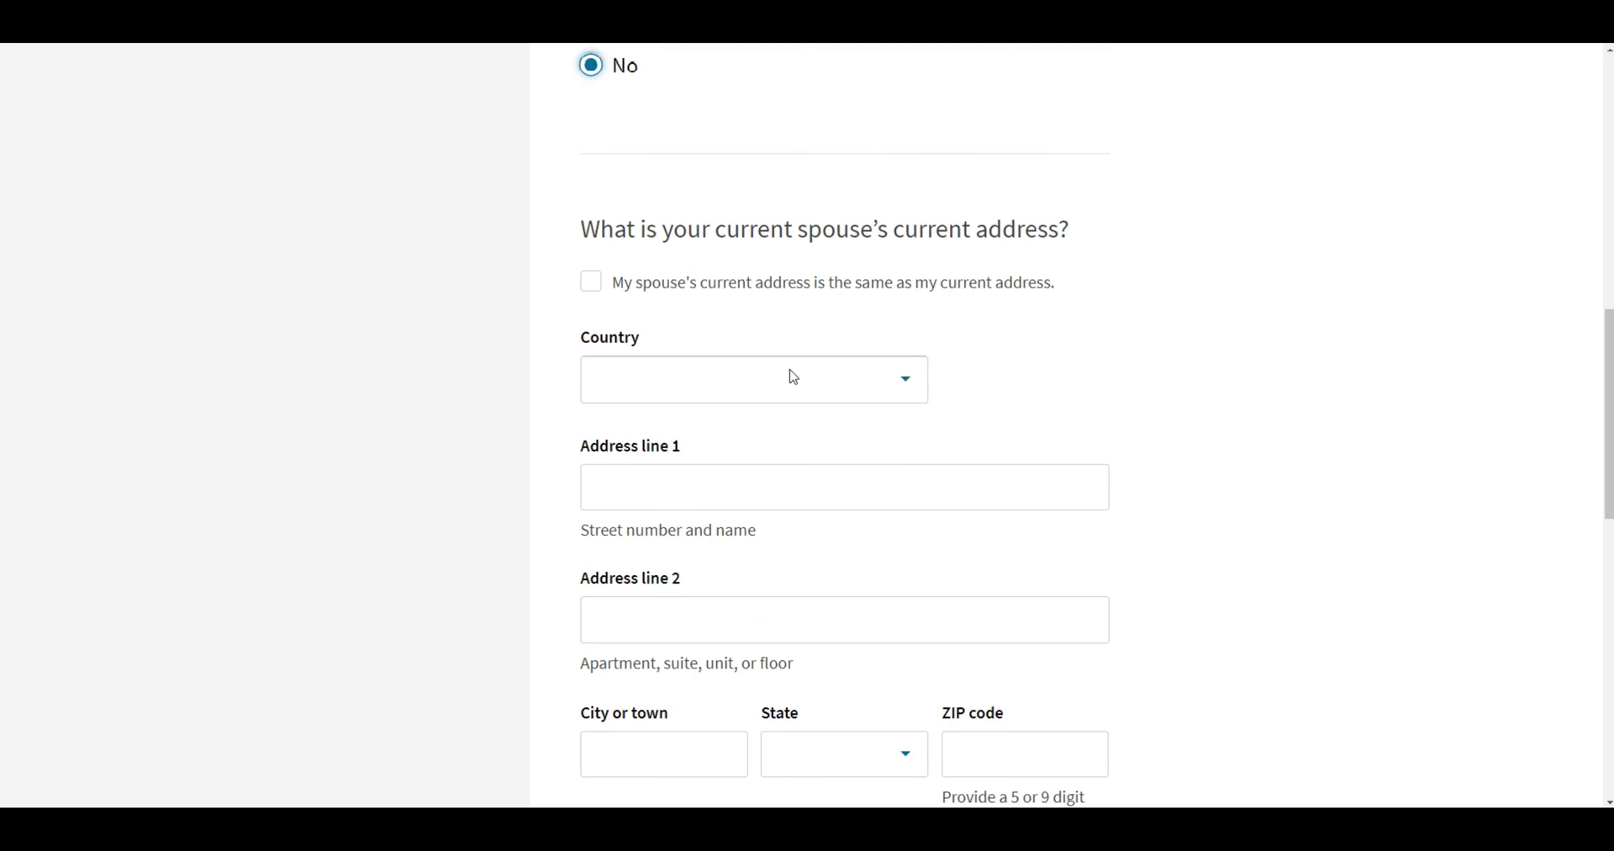
pyautogui.scroll(-1, 792, 378)
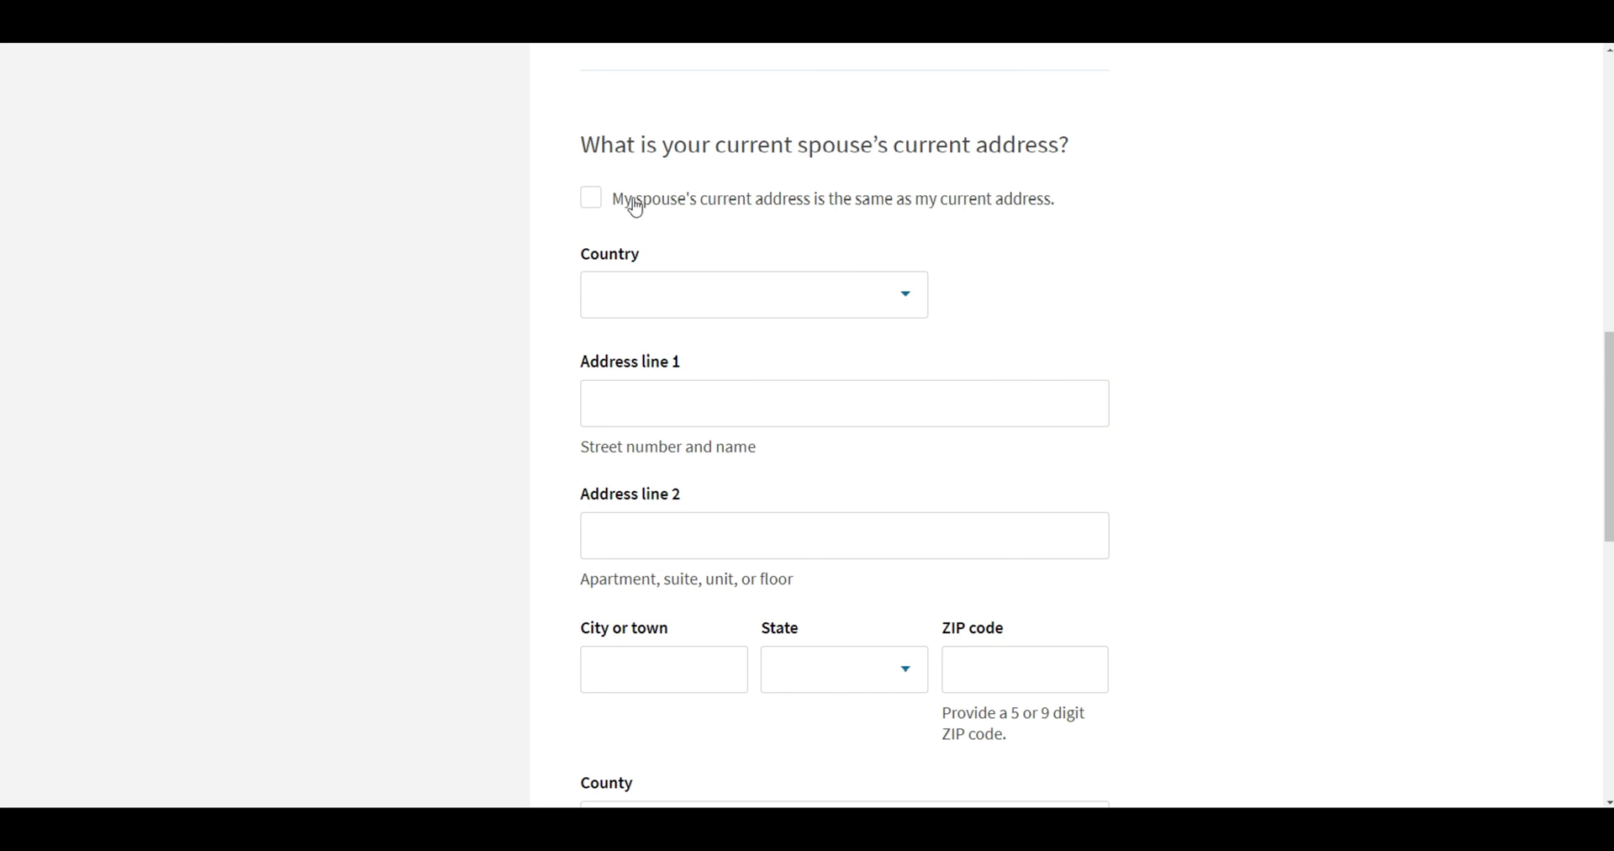
pyautogui.click(591, 198)
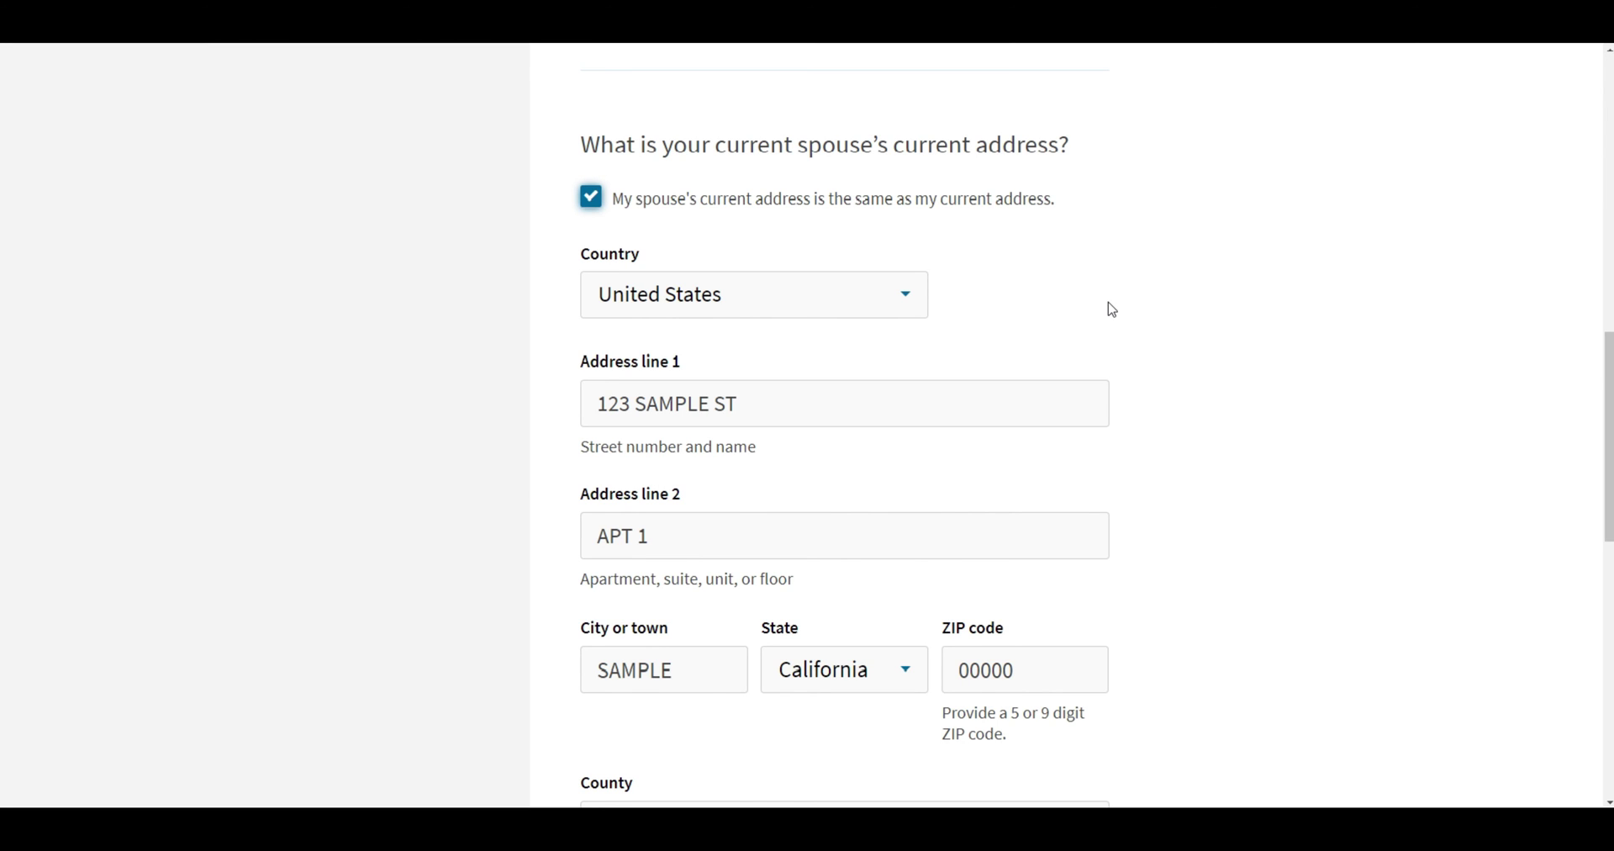
pyautogui.click(591, 198)
pyautogui.scroll(-5, 1013, 530)
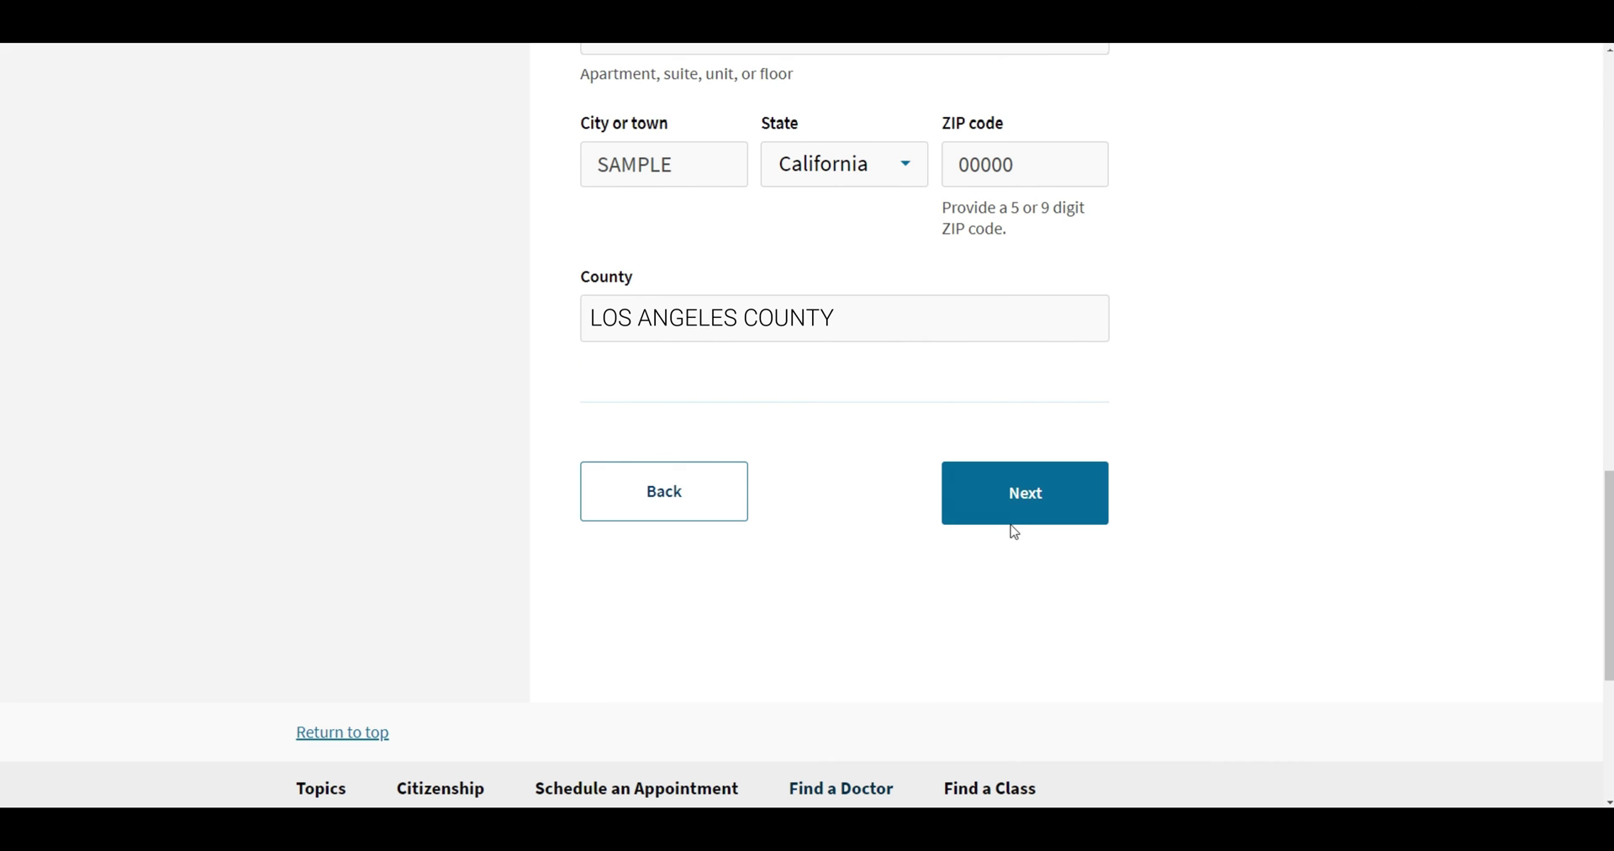
pyautogui.click(1019, 518)
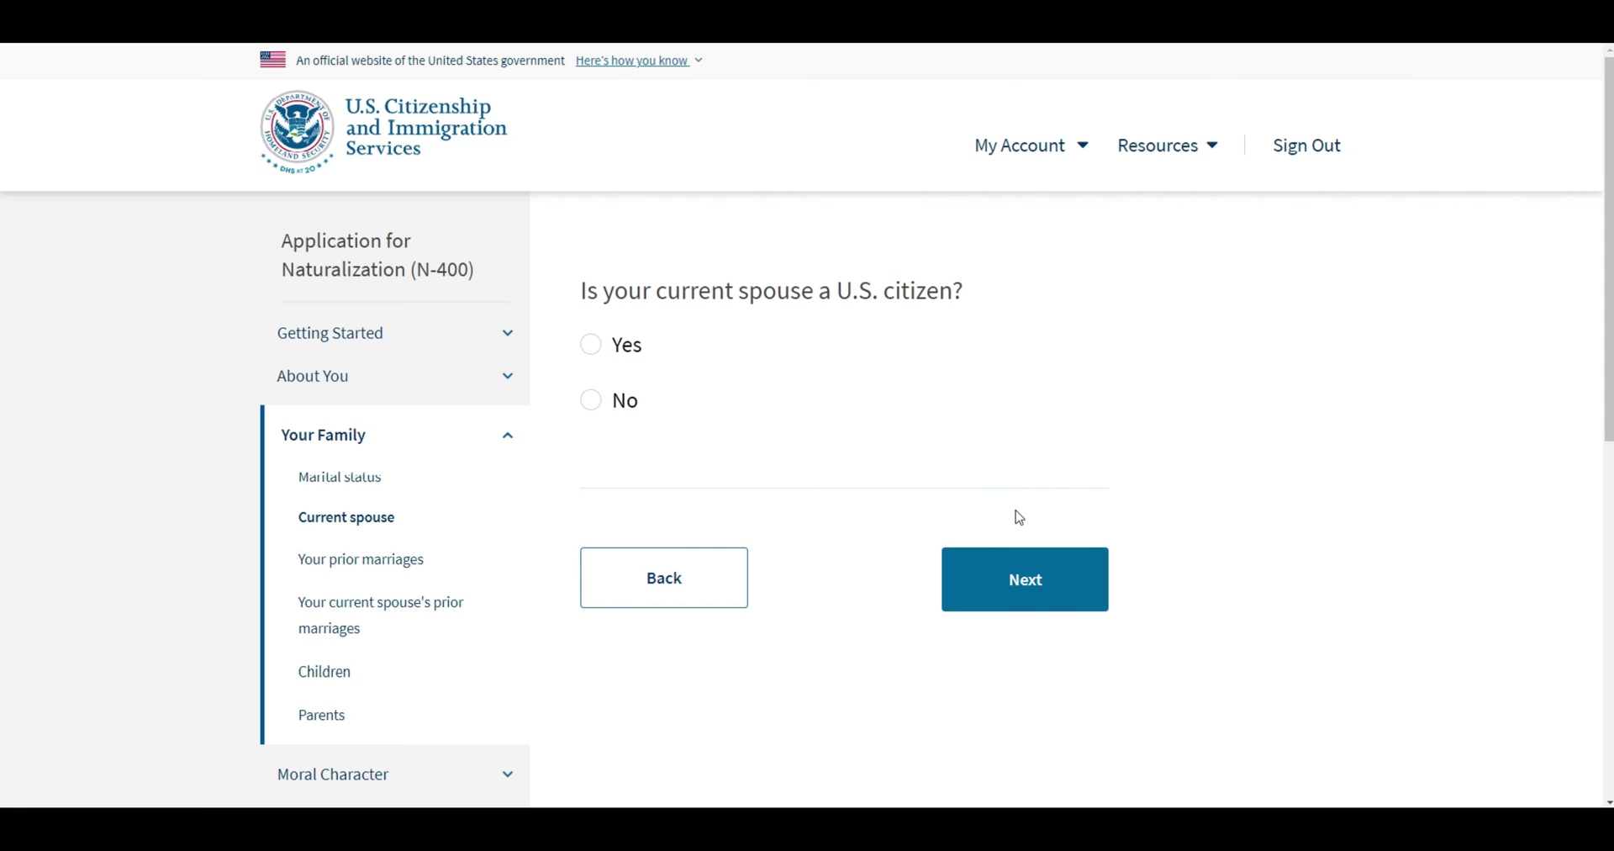
# Read the eligibility notice for a non-citizen spouse and set the spouse's U.S. citizenship answer to Yes.
pyautogui.click(595, 352)
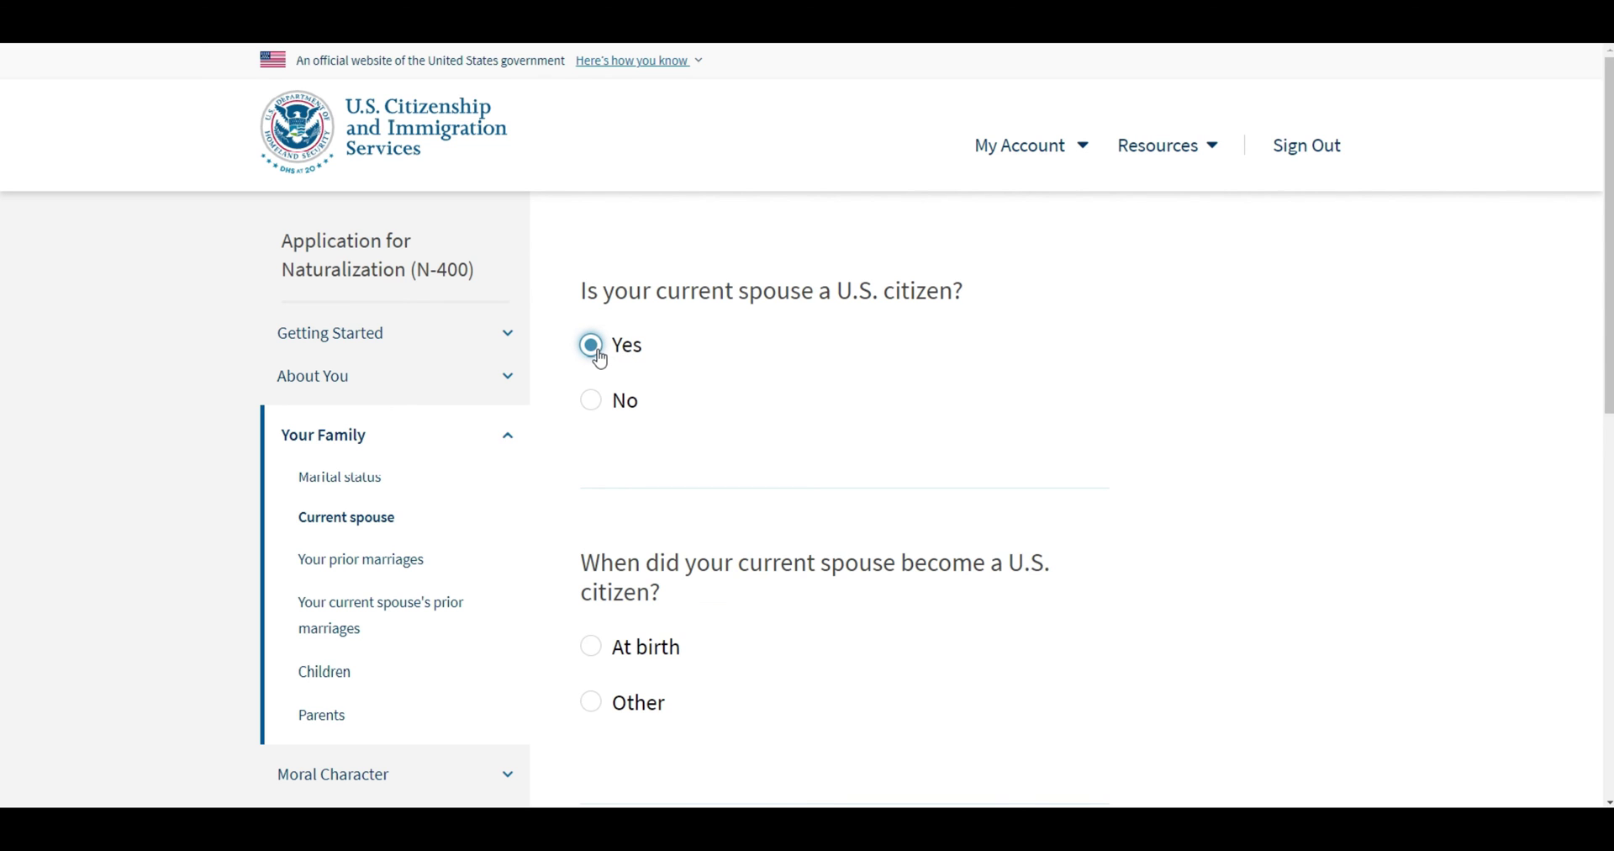
pyautogui.click(591, 403)
pyautogui.scroll(-1, 921, 416)
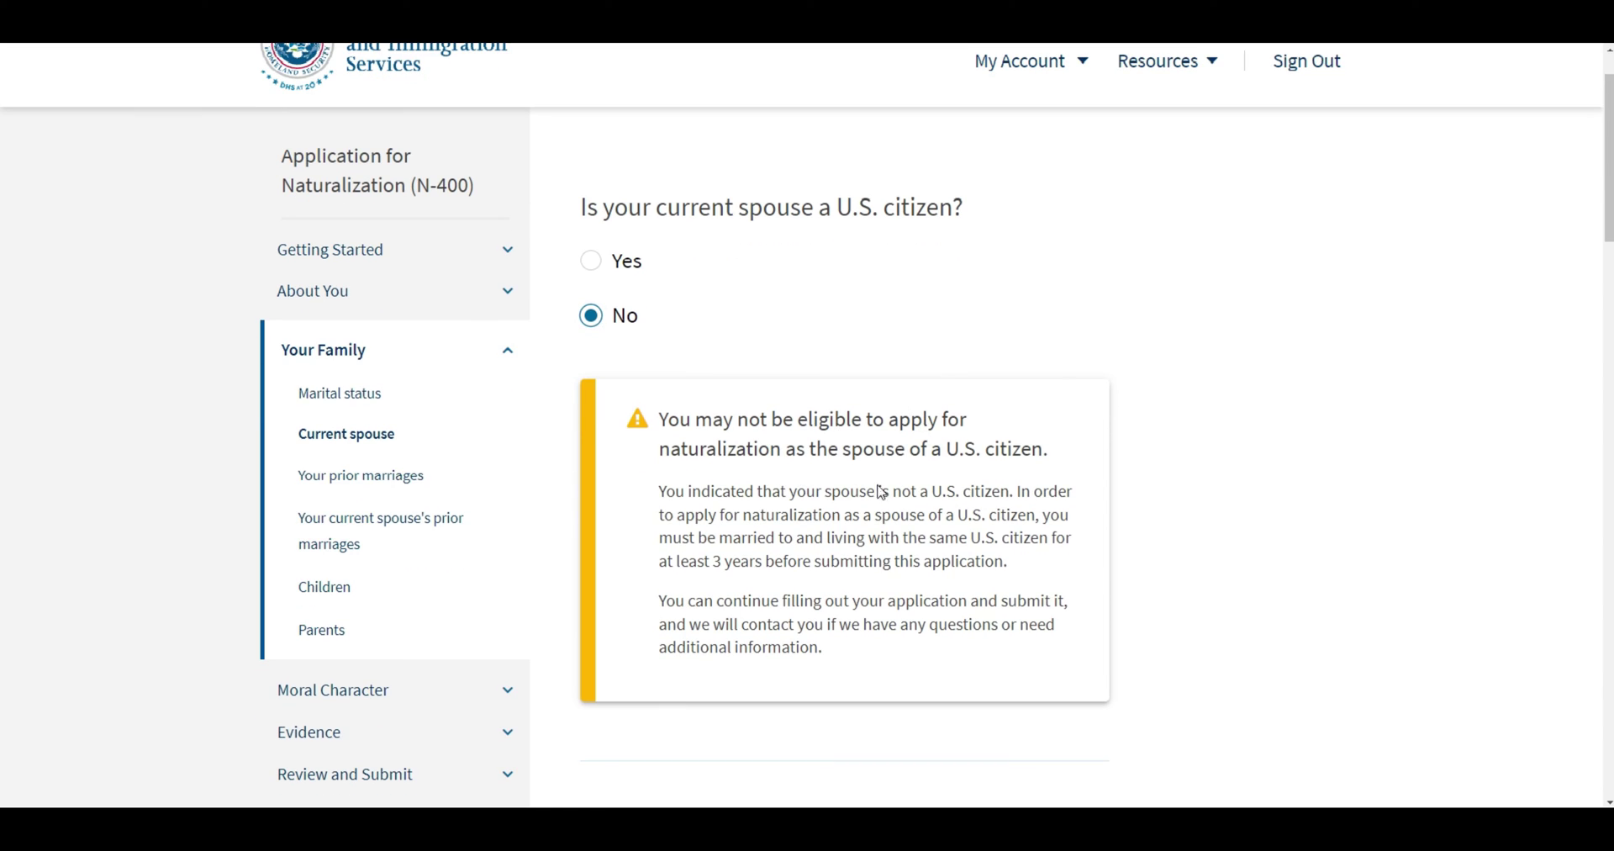
pyautogui.moveTo(711, 561); pyautogui.dragTo(1009, 563)
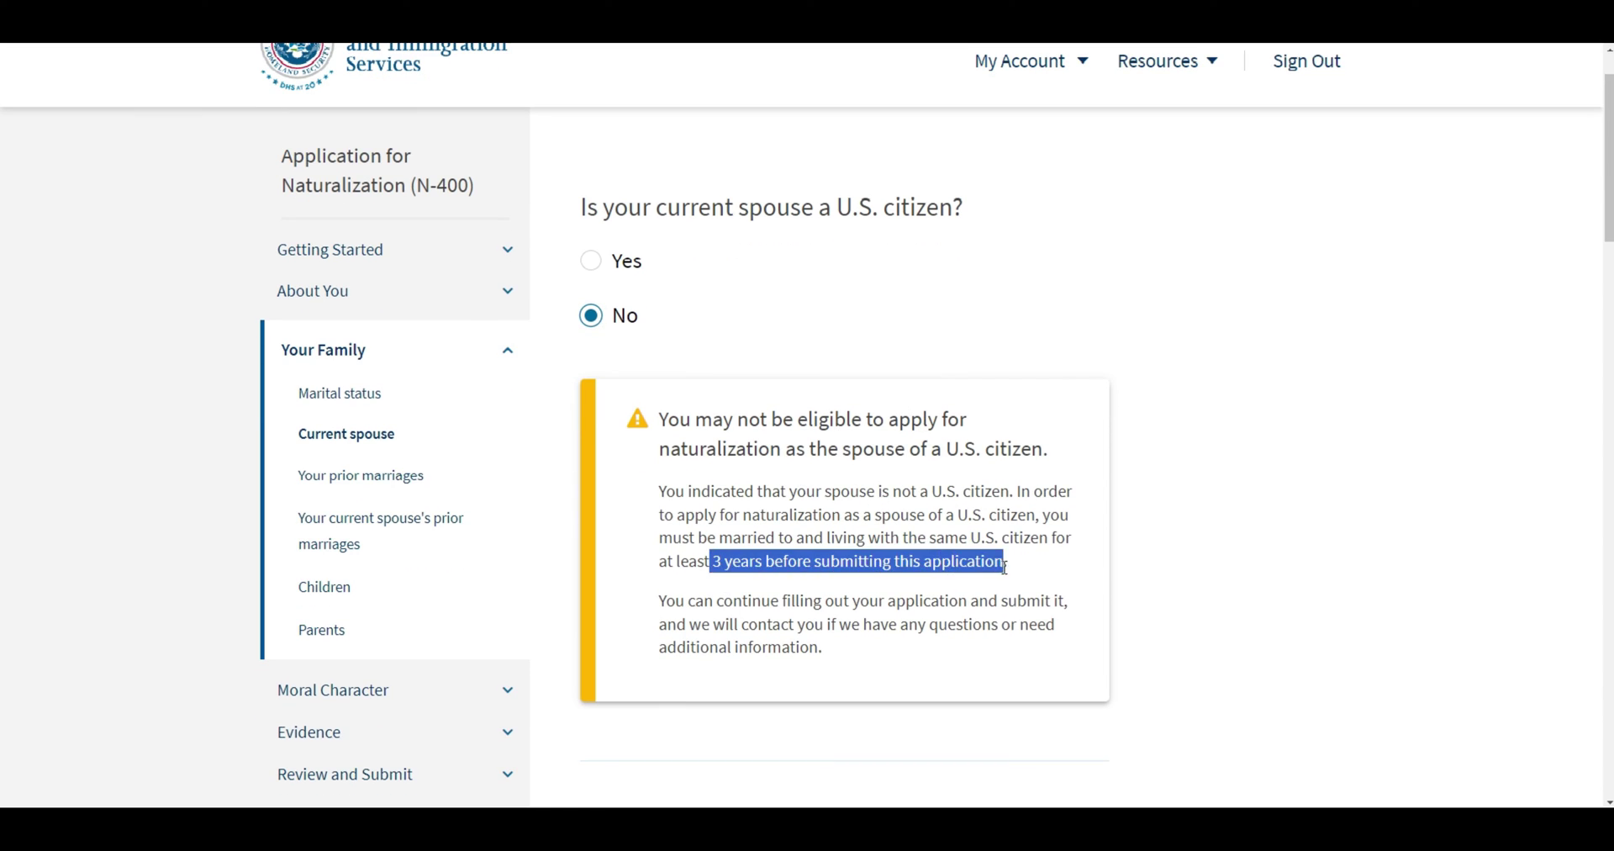
pyautogui.click(1026, 568)
pyautogui.scroll(1, 1003, 556)
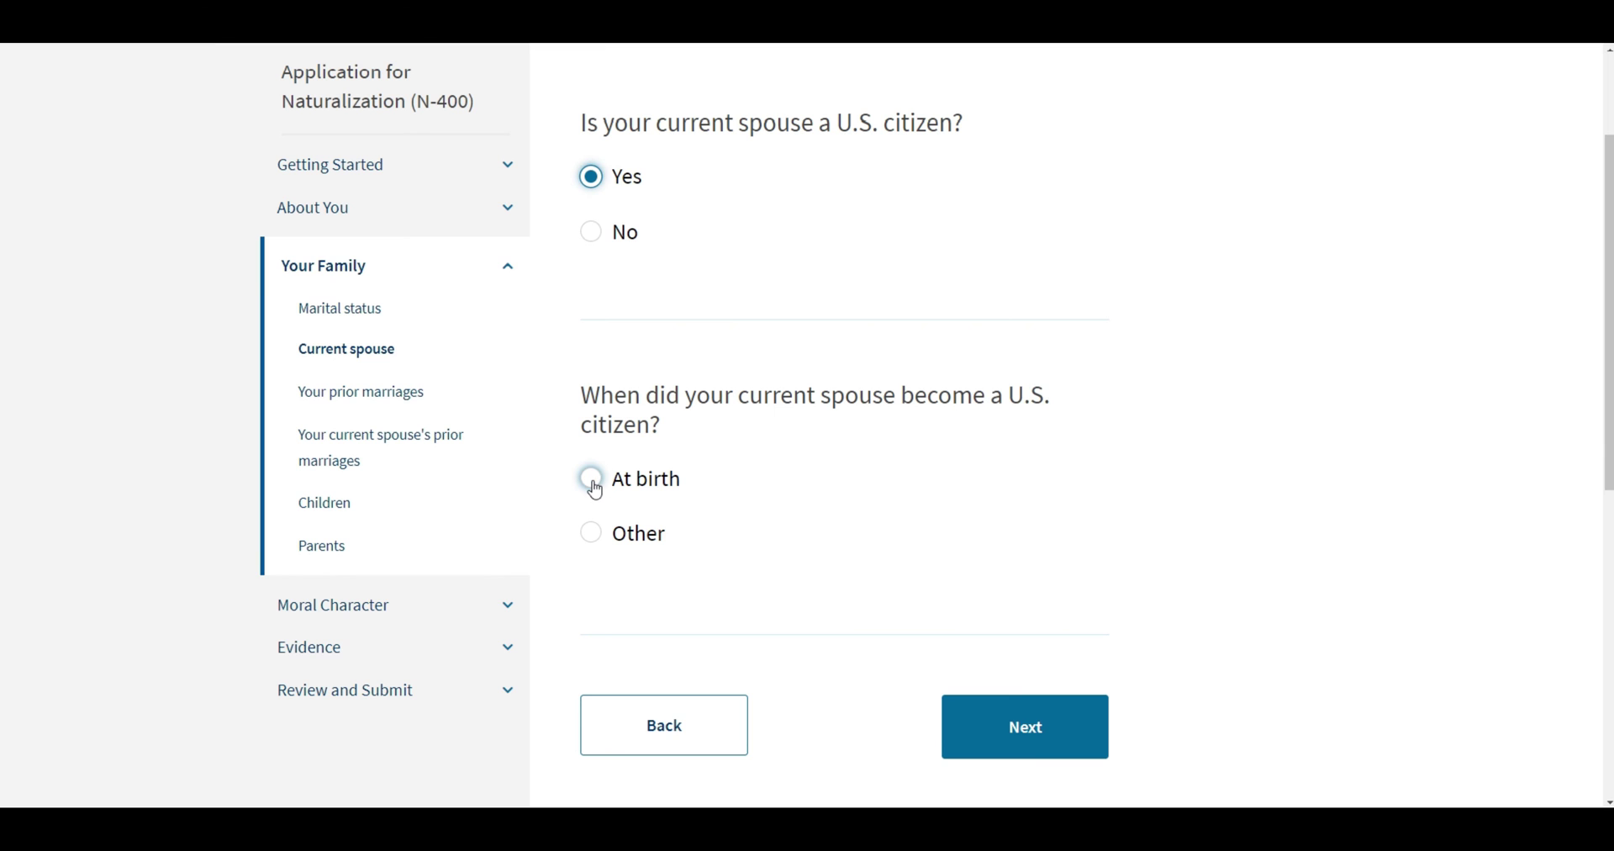
# Try Other for when the current spouse became a U.S. citizen and review the citizenship date question and its eligibility notice.
pyautogui.click(591, 533)
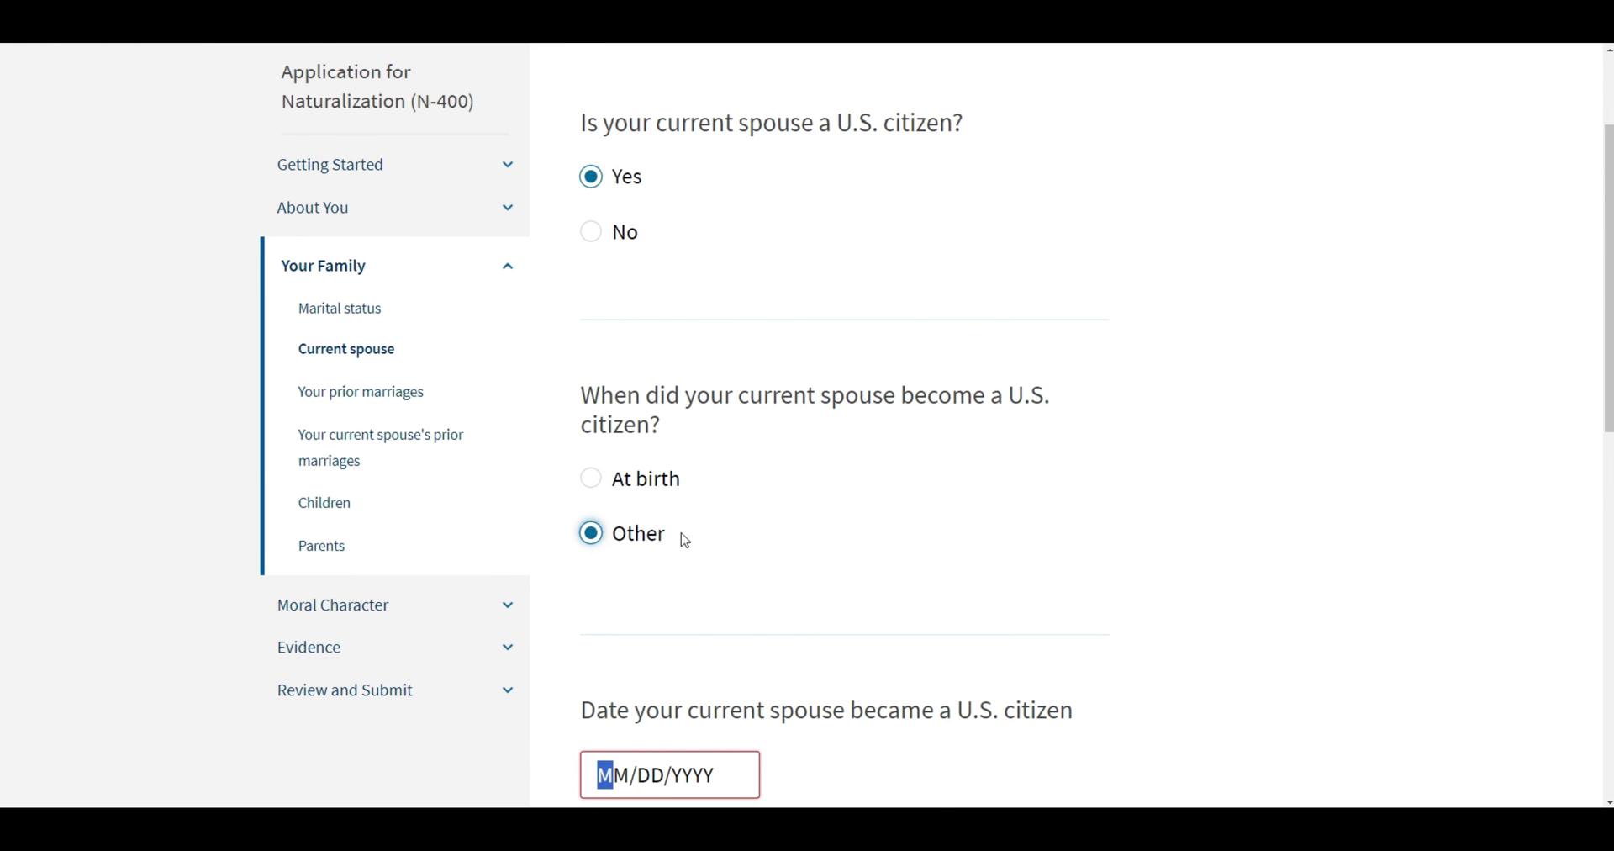
pyautogui.scroll(-2, 685, 541)
pyautogui.moveTo(583, 541); pyautogui.dragTo(1111, 558)
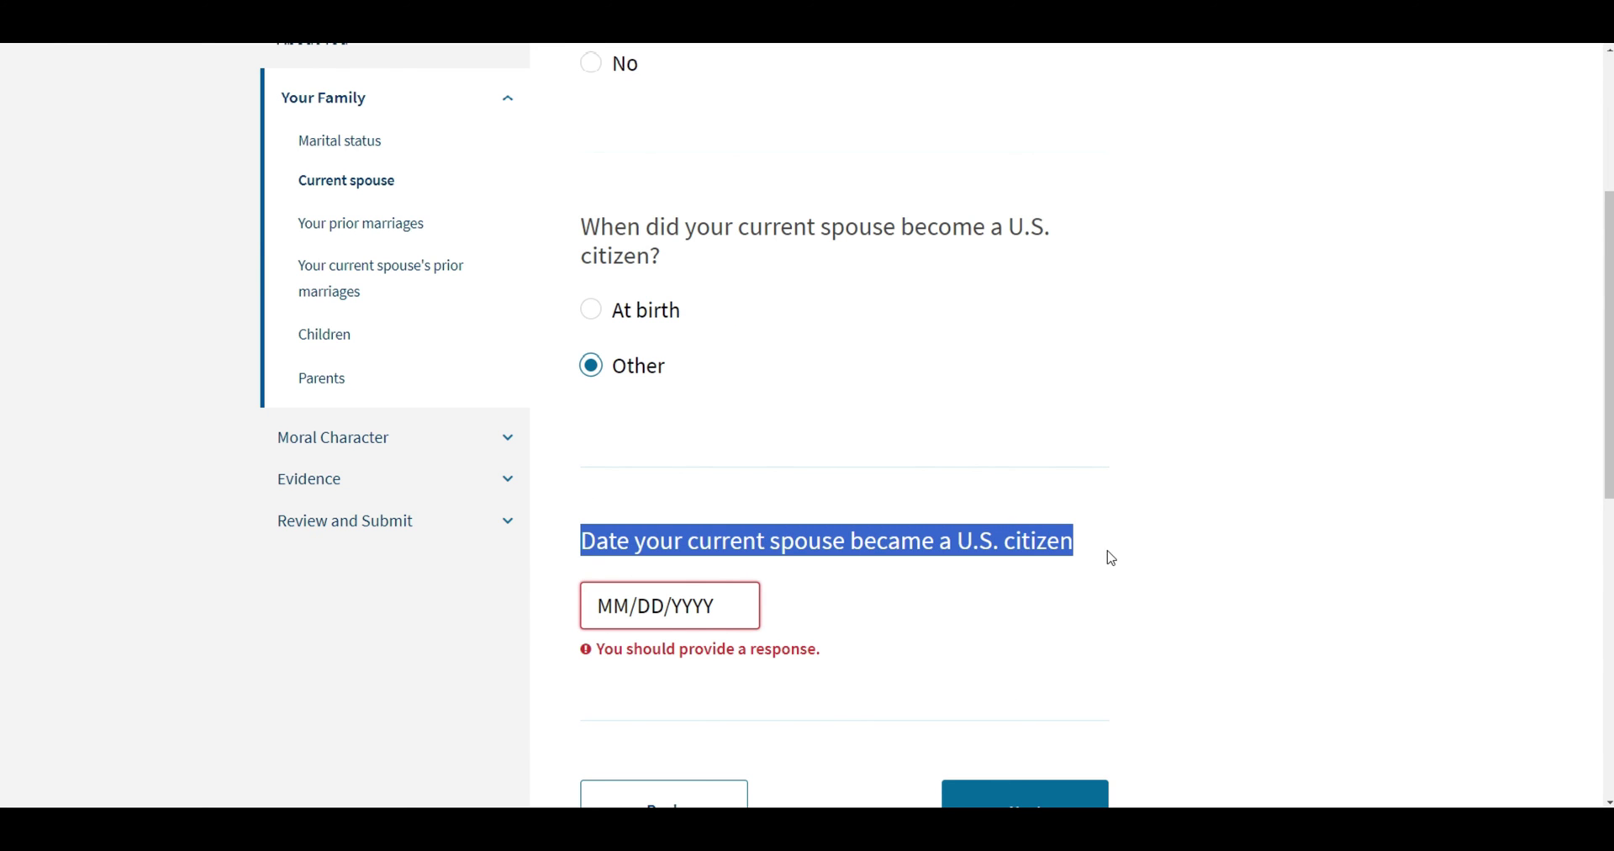
pyautogui.press('Tab')
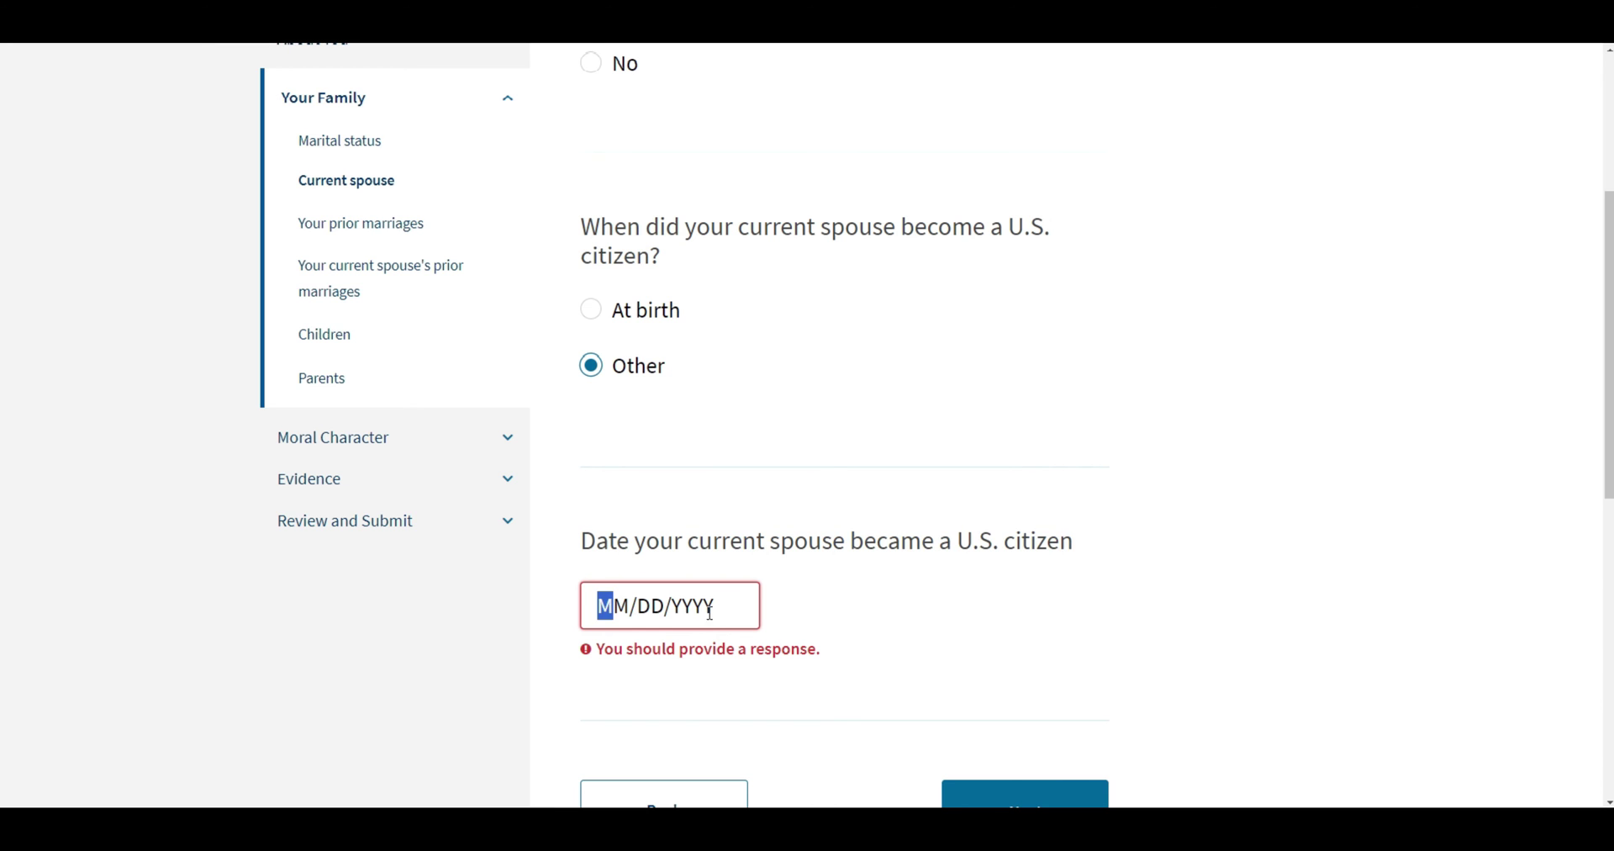
pyautogui.moveTo(639, 609); pyautogui.dragTo(572, 616)
pyautogui.click(844, 566)
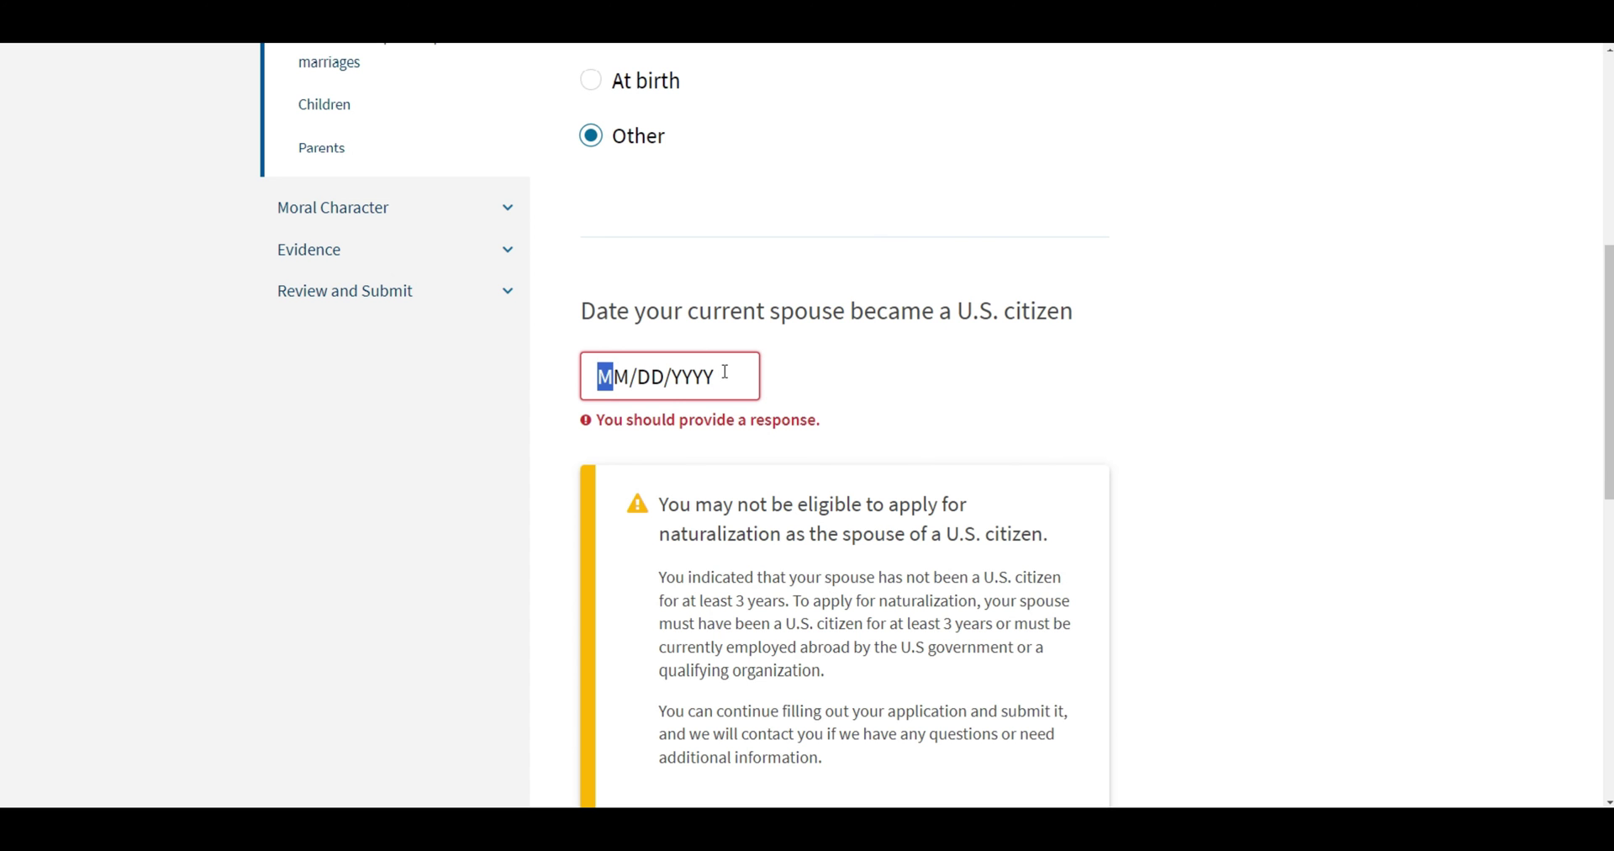
pyautogui.scroll(2, 731, 583)
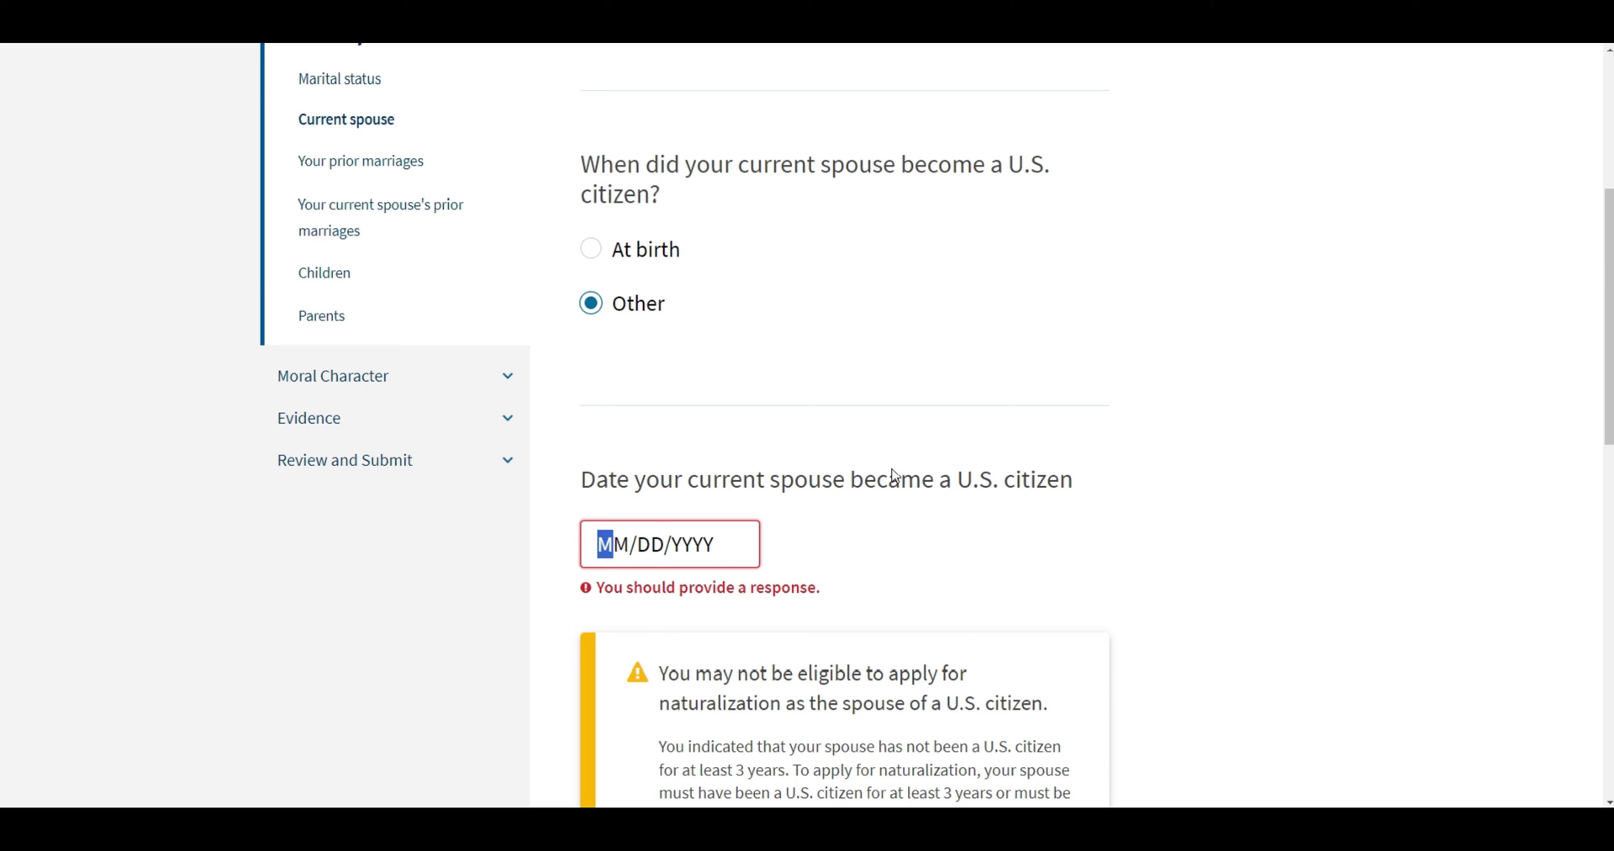
# Set when the current spouse became a U.S. citizen to At birth and continue.
pyautogui.click(595, 256)
pyautogui.scroll(2, 868, 364)
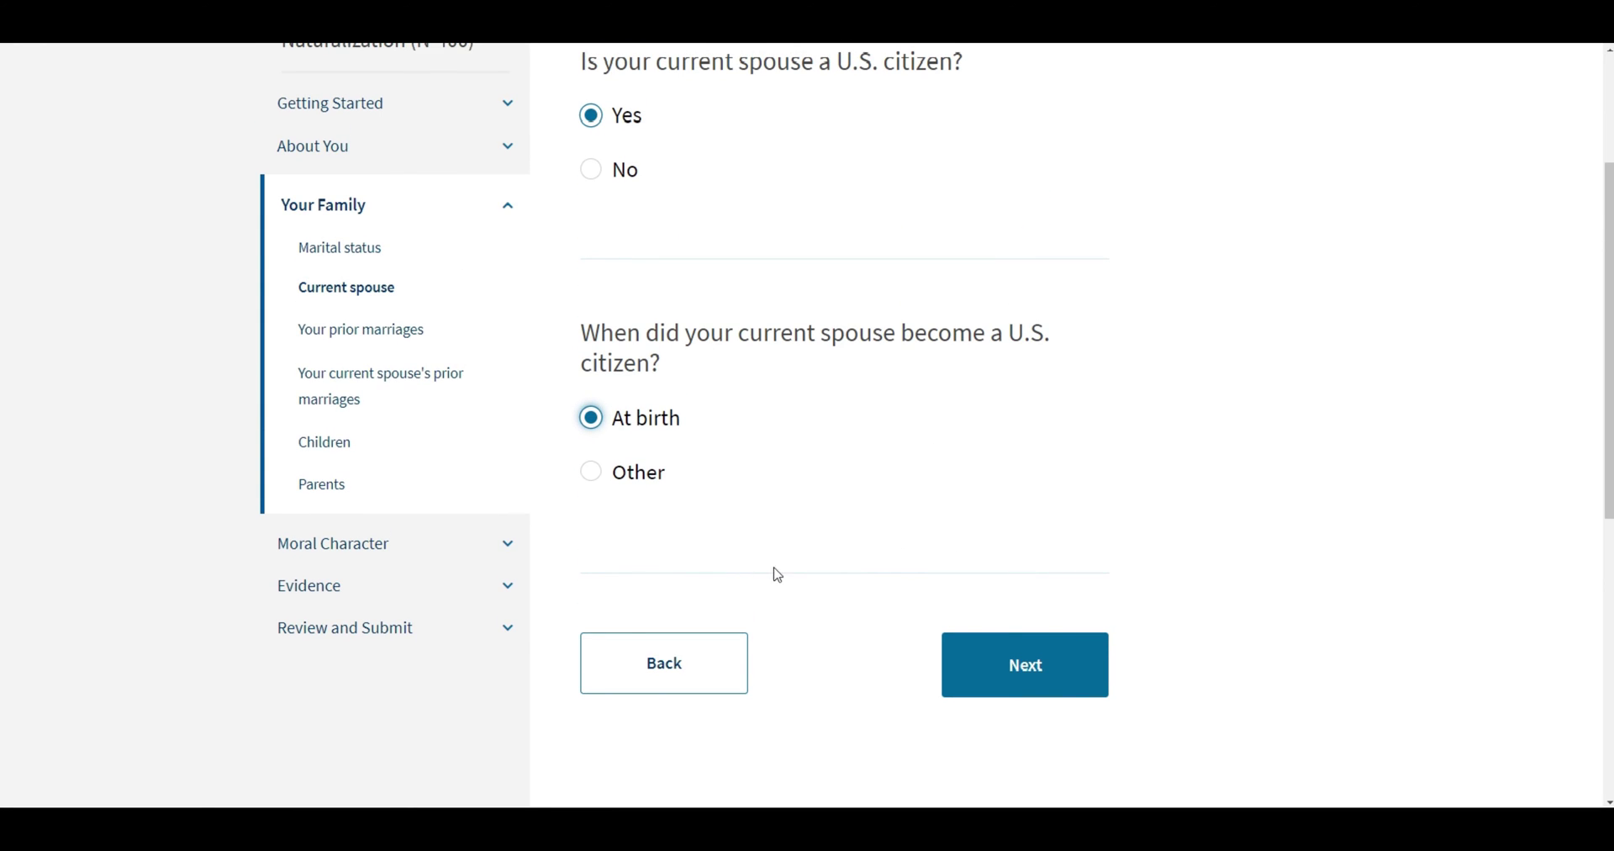
pyautogui.click(959, 664)
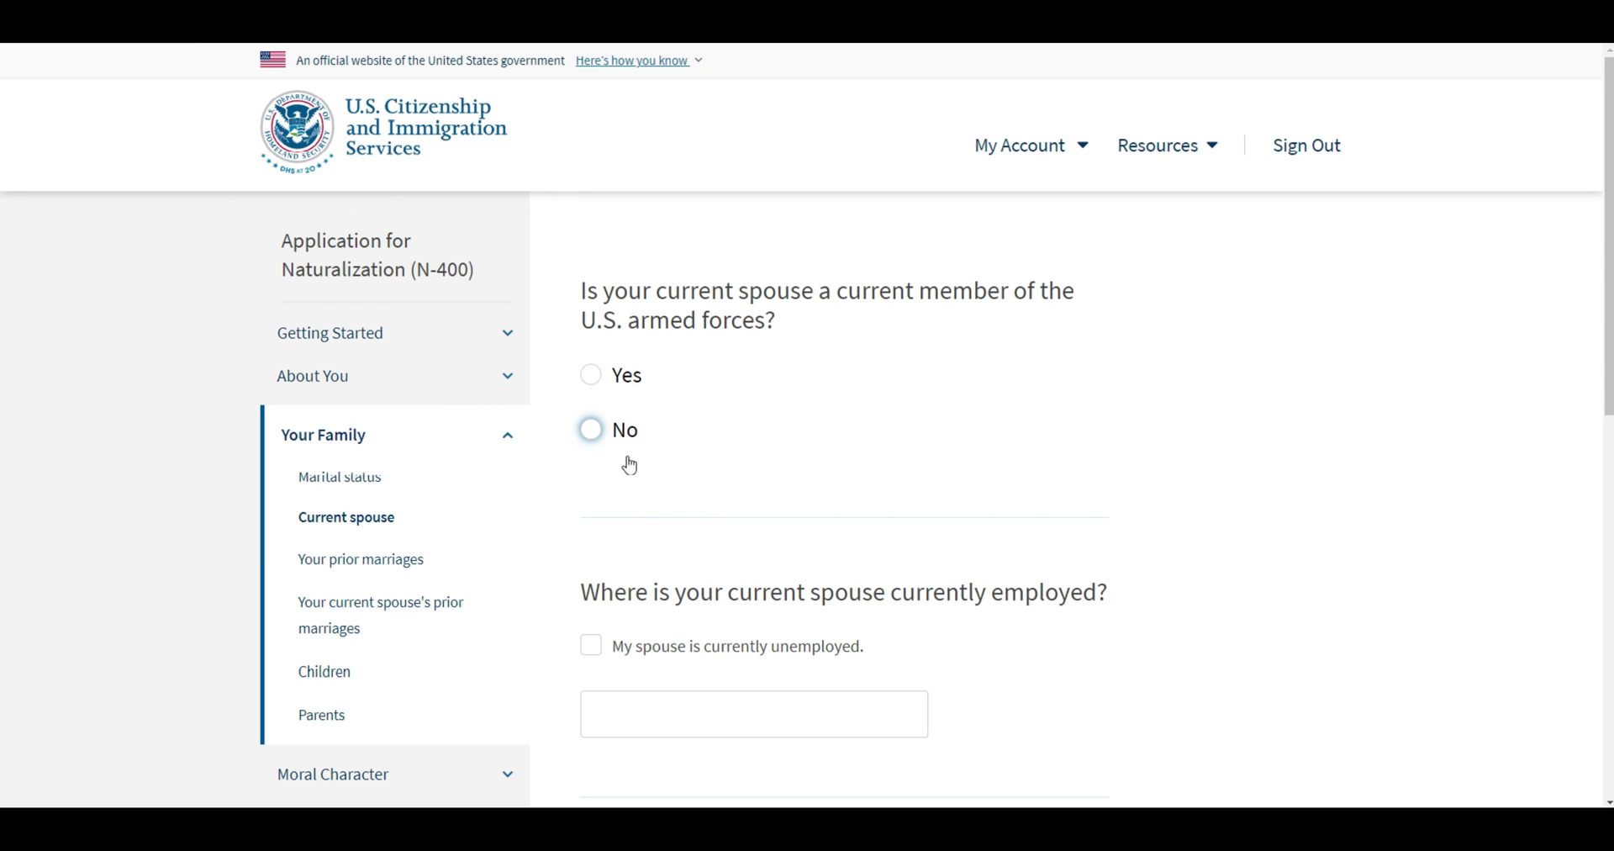
# Answer No to whether the current spouse is a current member of the U.S. armed forces.
pyautogui.click(592, 433)
pyautogui.click(607, 381)
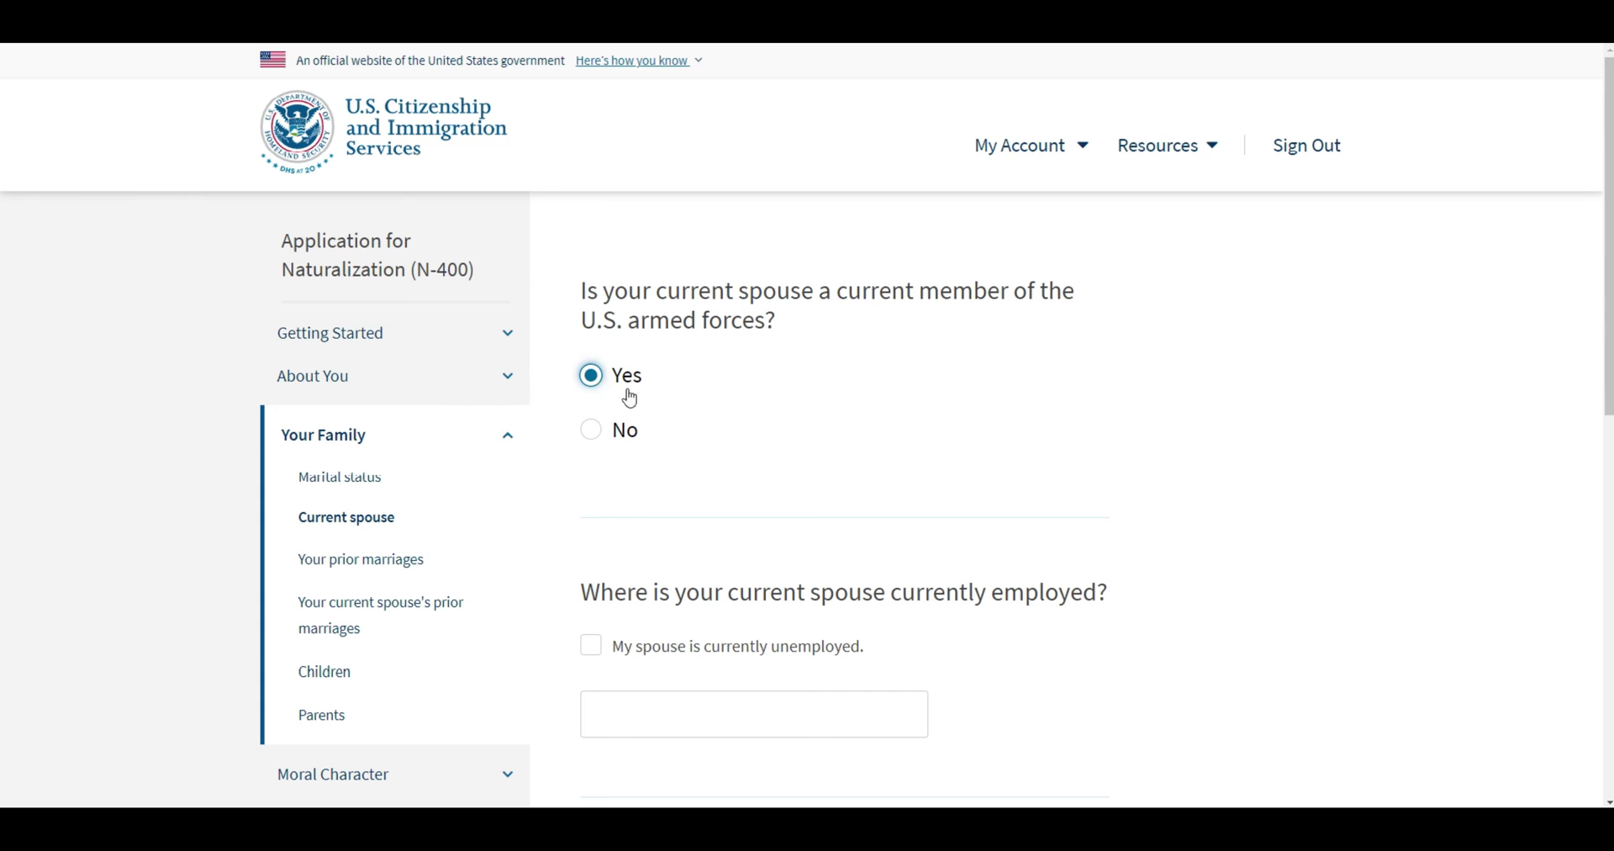
pyautogui.scroll(-1, 860, 444)
pyautogui.scroll(1, 860, 444)
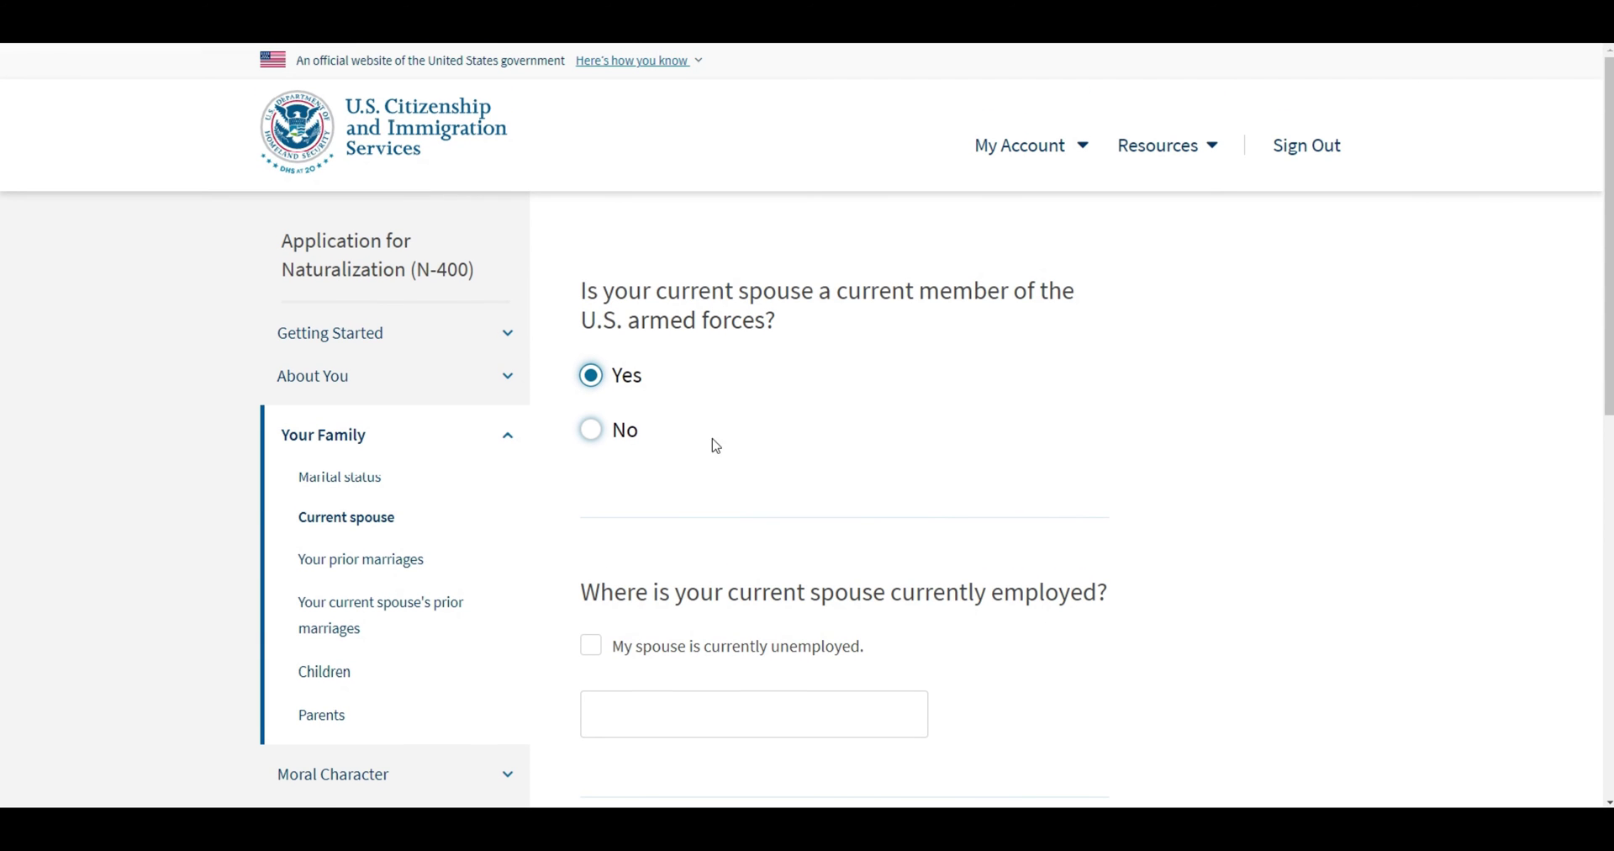
pyautogui.click(591, 433)
pyautogui.scroll(-1, 1115, 435)
pyautogui.scroll(-2, 1115, 435)
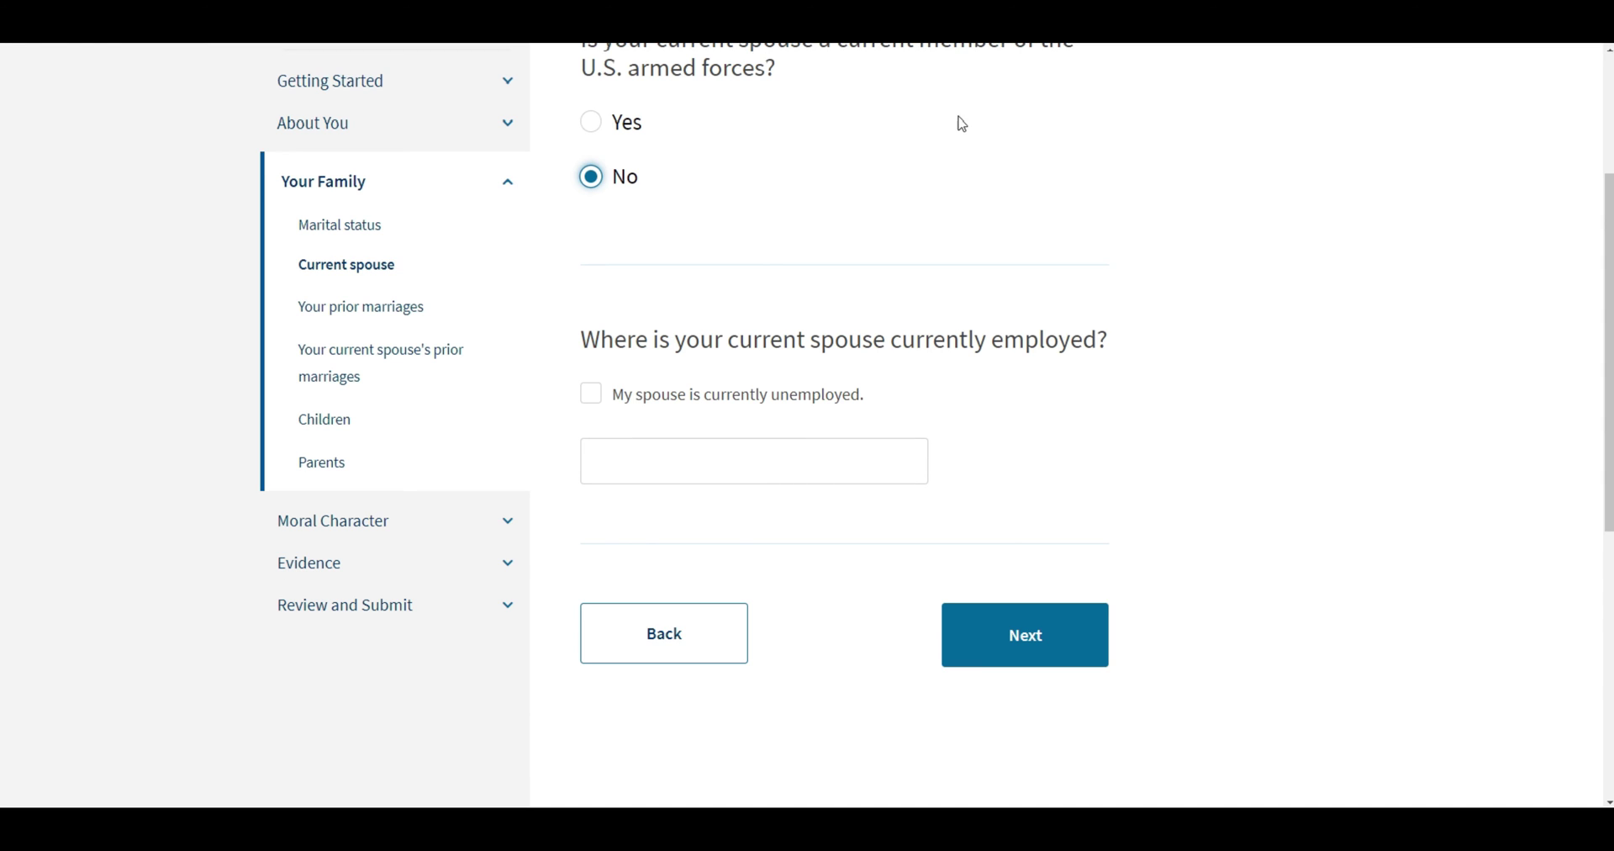
# Enter SAMPLE SCHOOL DISTRICT as the current spouse's employer and continue.
pyautogui.click(771, 461)
pyautogui.write('SAMPLE SCHOOL DISTRICT')
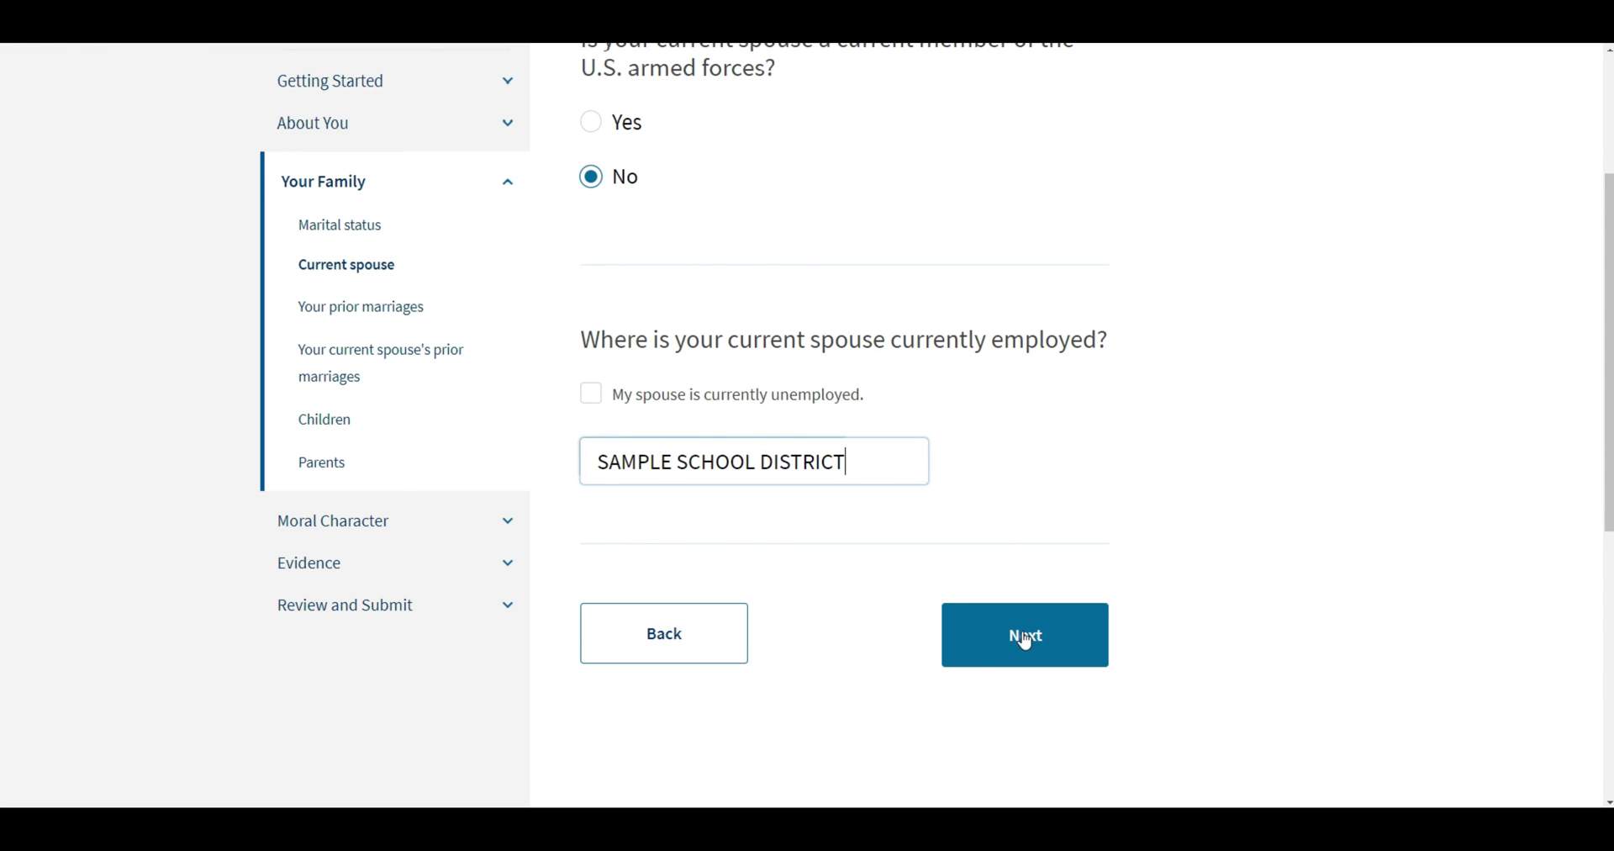
pyautogui.click(1025, 639)
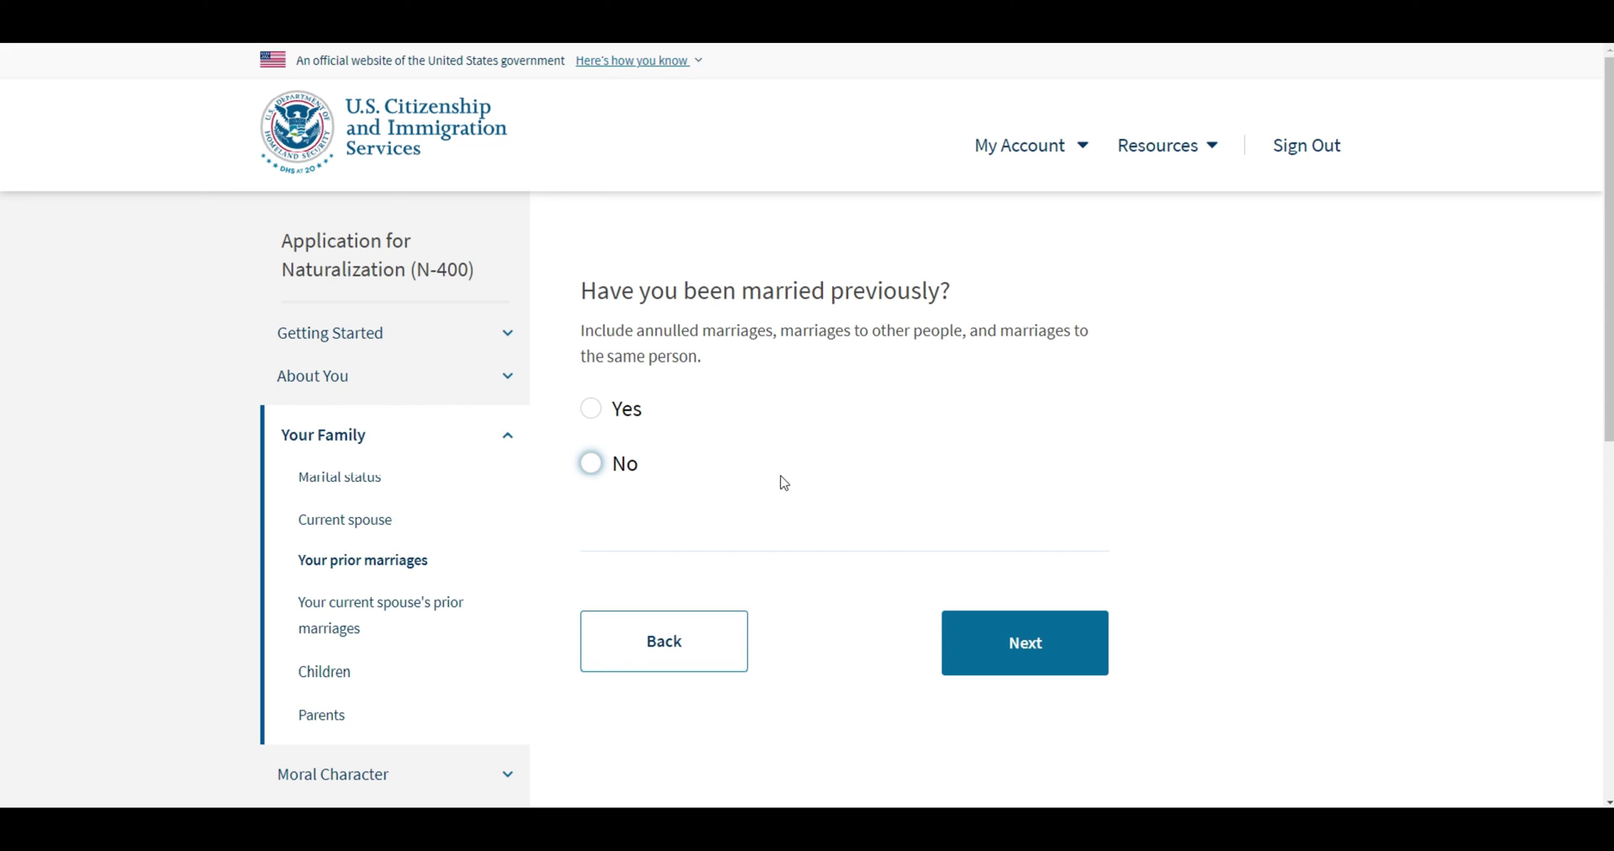
# Try Yes for having been married previously, look over the prior spouse questions and return to the previous-marriage question.
pyautogui.click(590, 409)
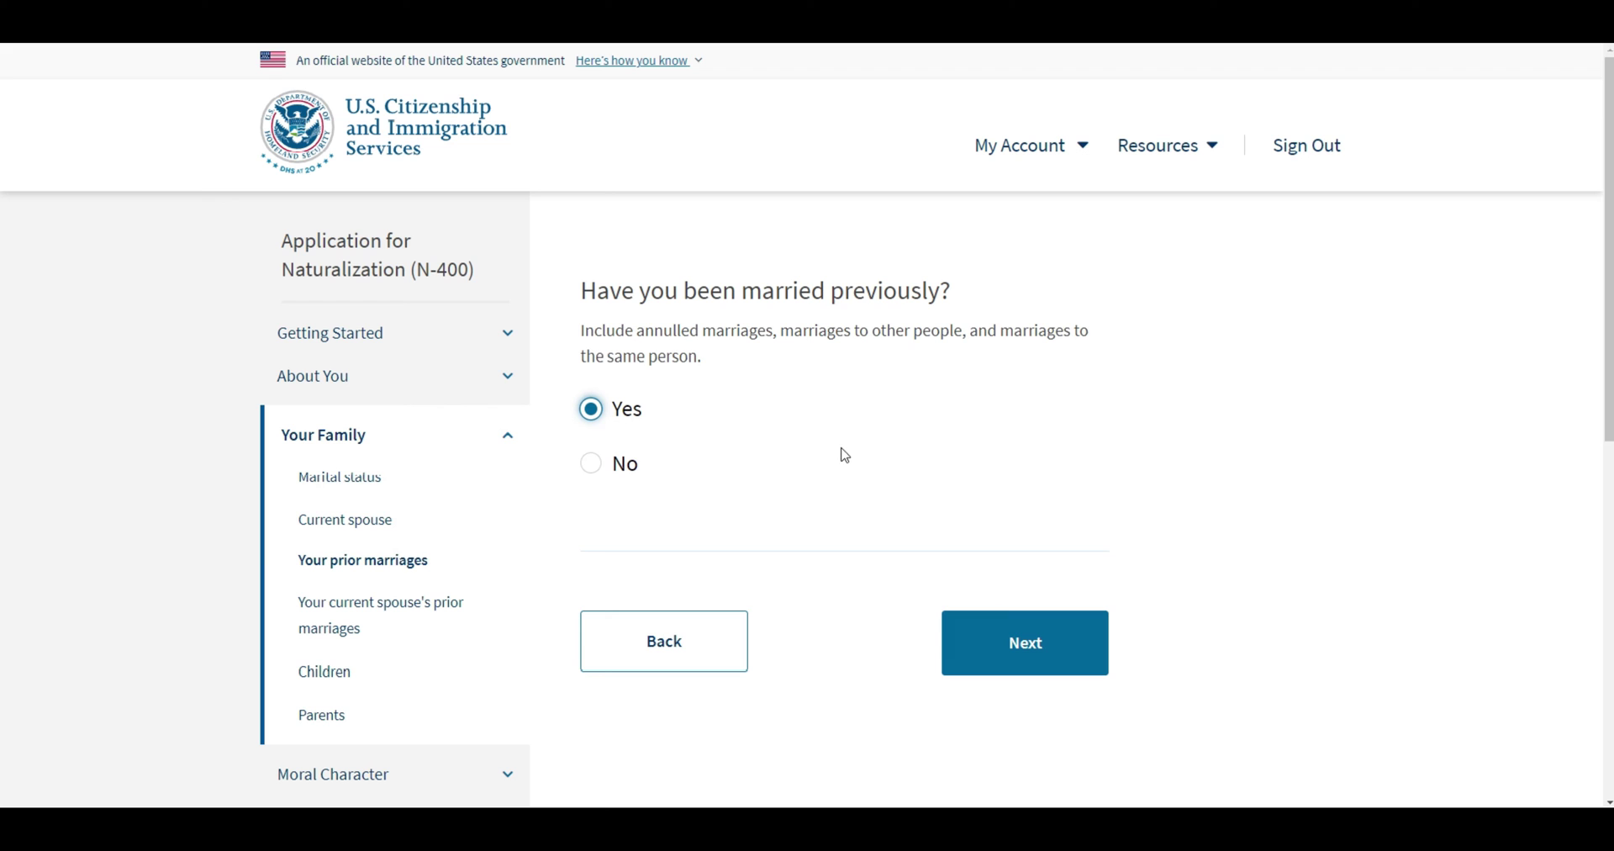
pyautogui.click(1015, 646)
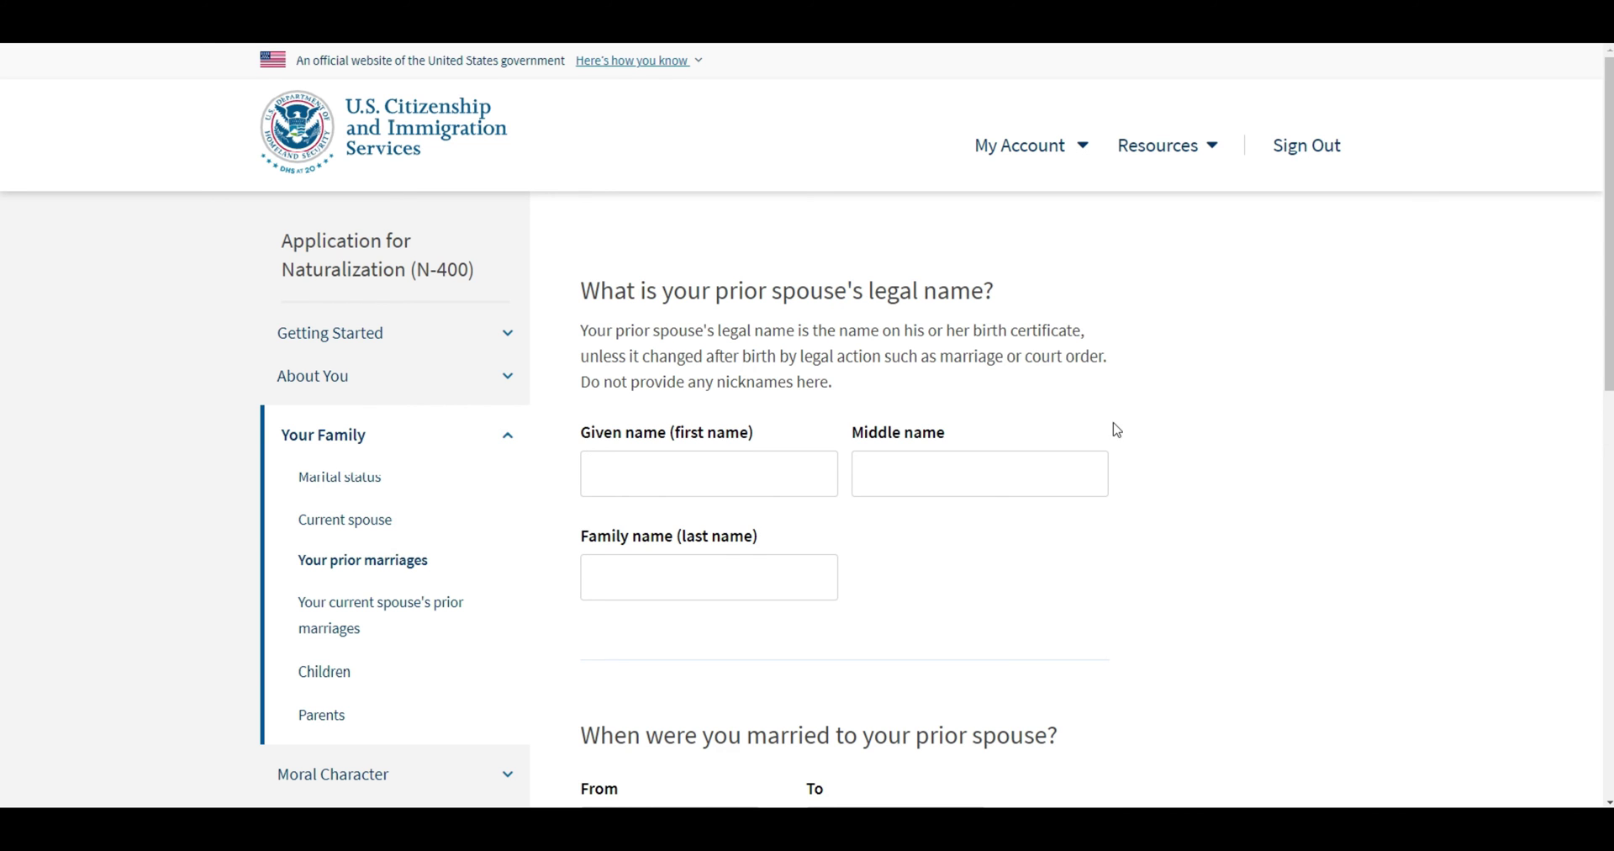
pyautogui.scroll(-4, 1080, 409)
pyautogui.click(865, 471)
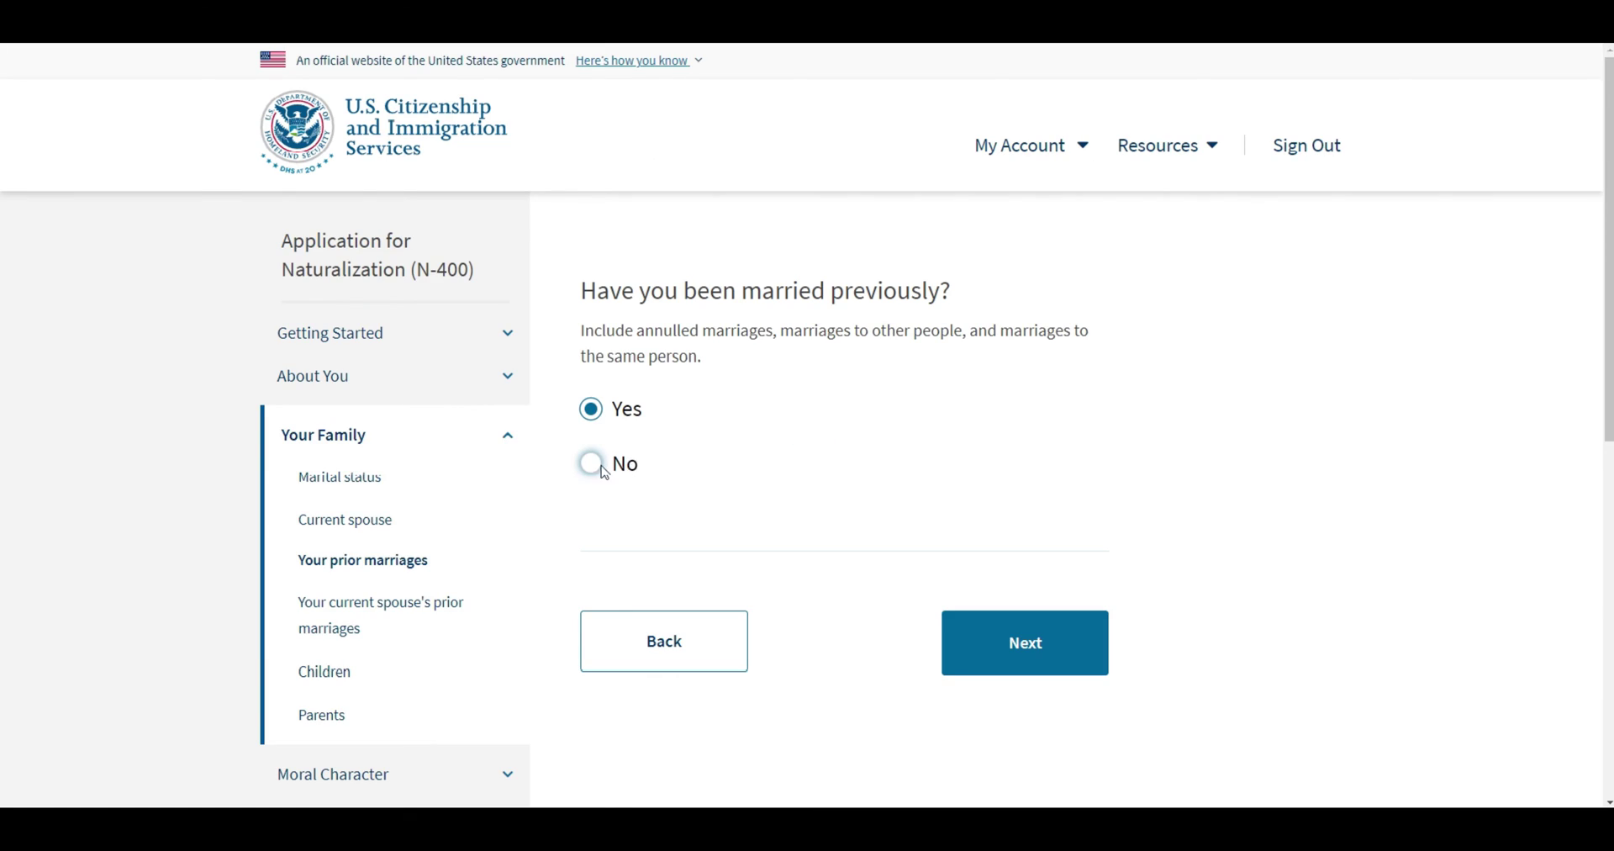
# Answer No to previous marriages for both the applicant and the current spouse, continuing to the children question.
pyautogui.click(604, 471)
pyautogui.click(998, 646)
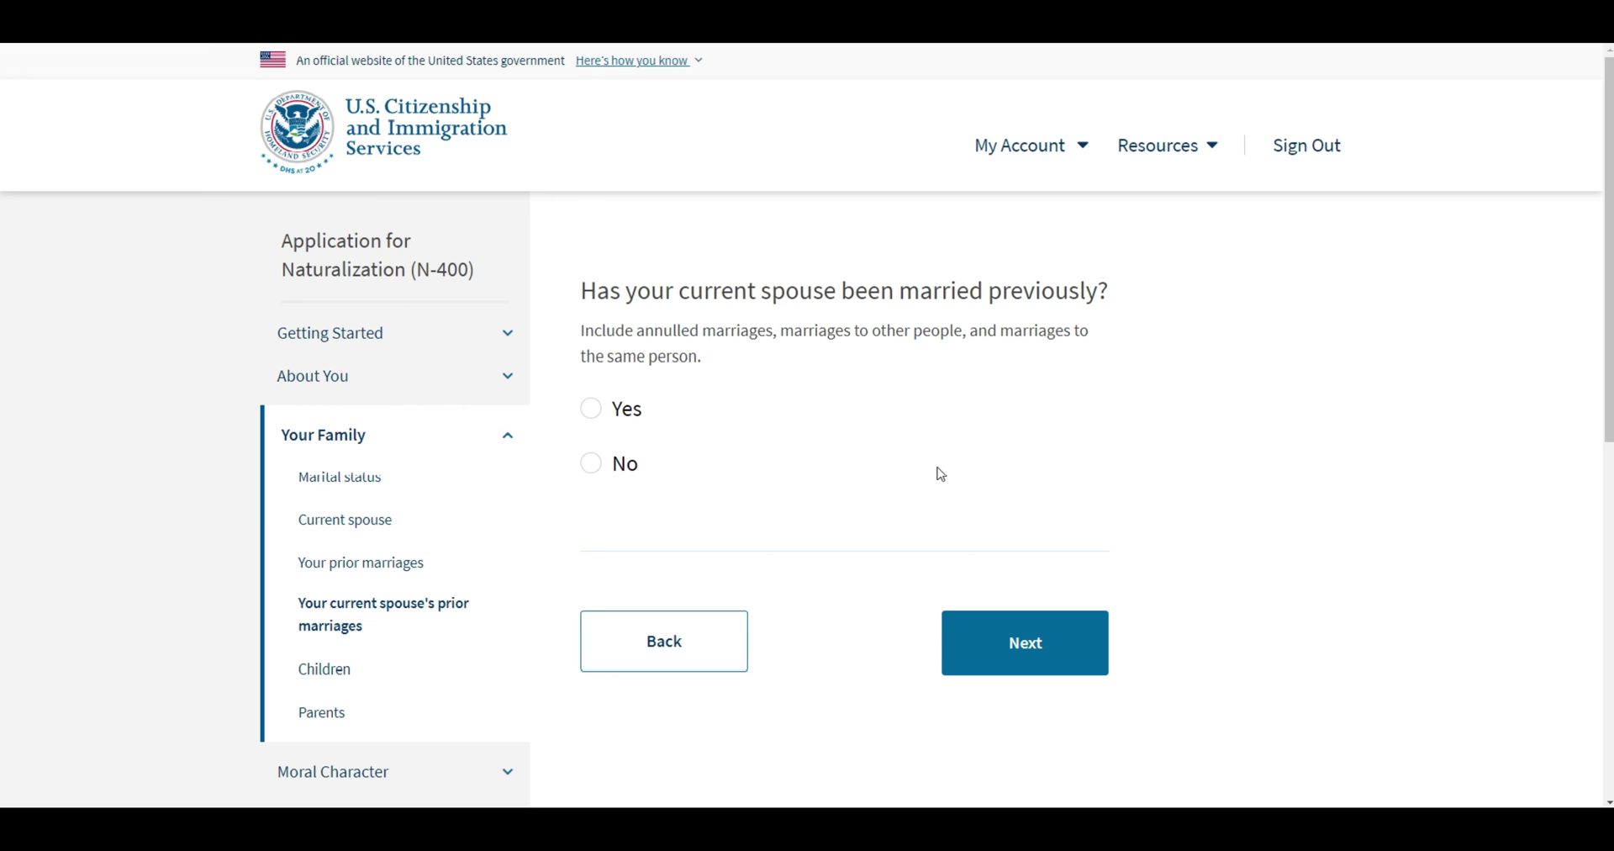
pyautogui.moveTo(686, 290); pyautogui.dragTo(850, 288)
pyautogui.click(936, 299)
pyautogui.click(1064, 664)
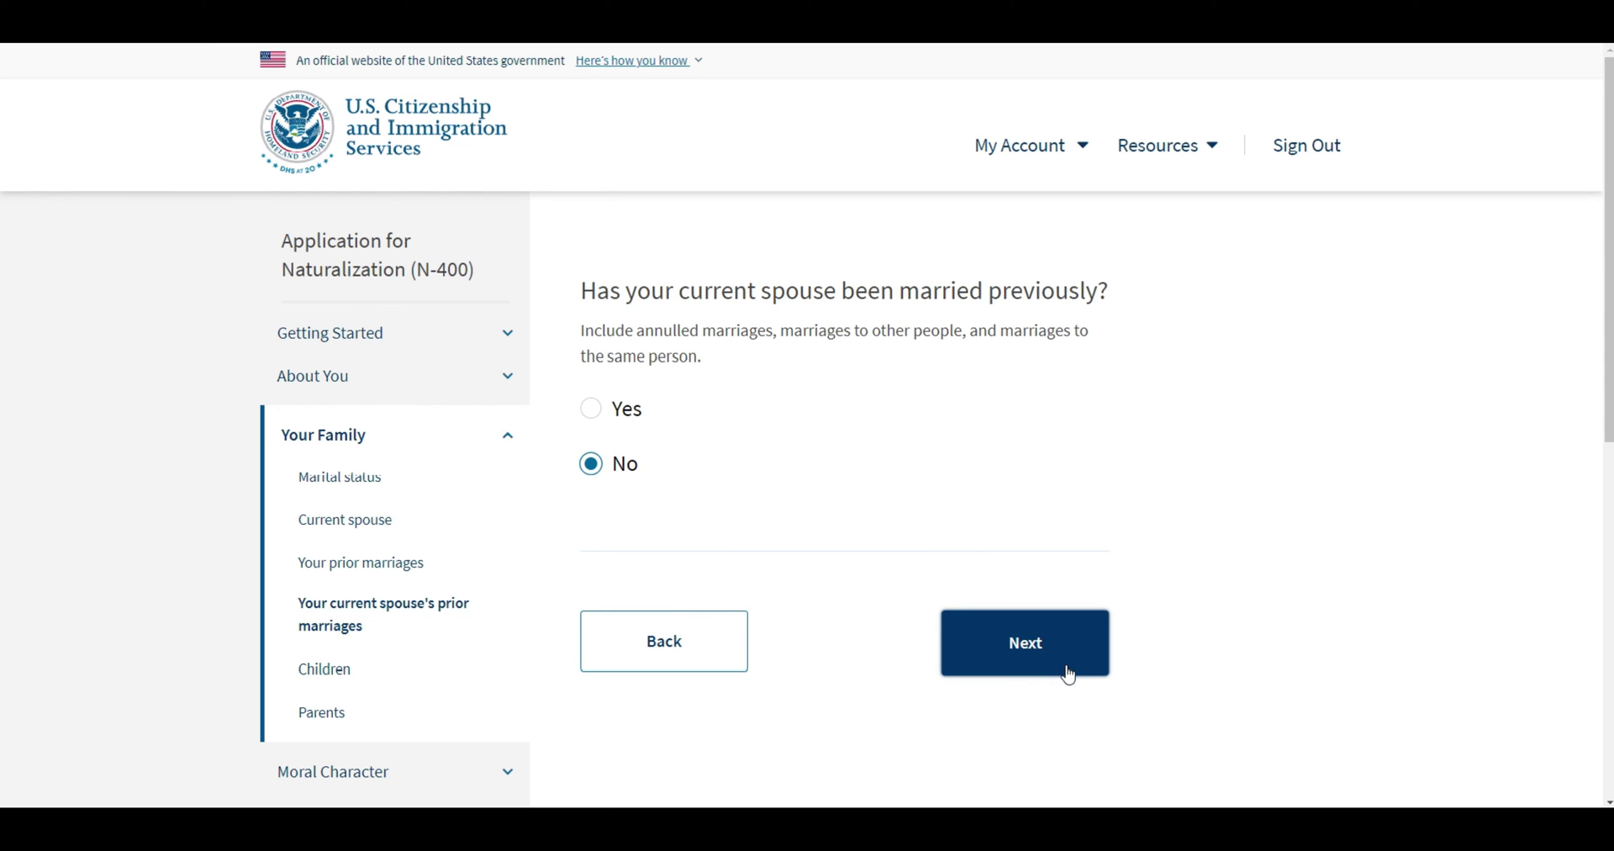
pyautogui.click(1068, 675)
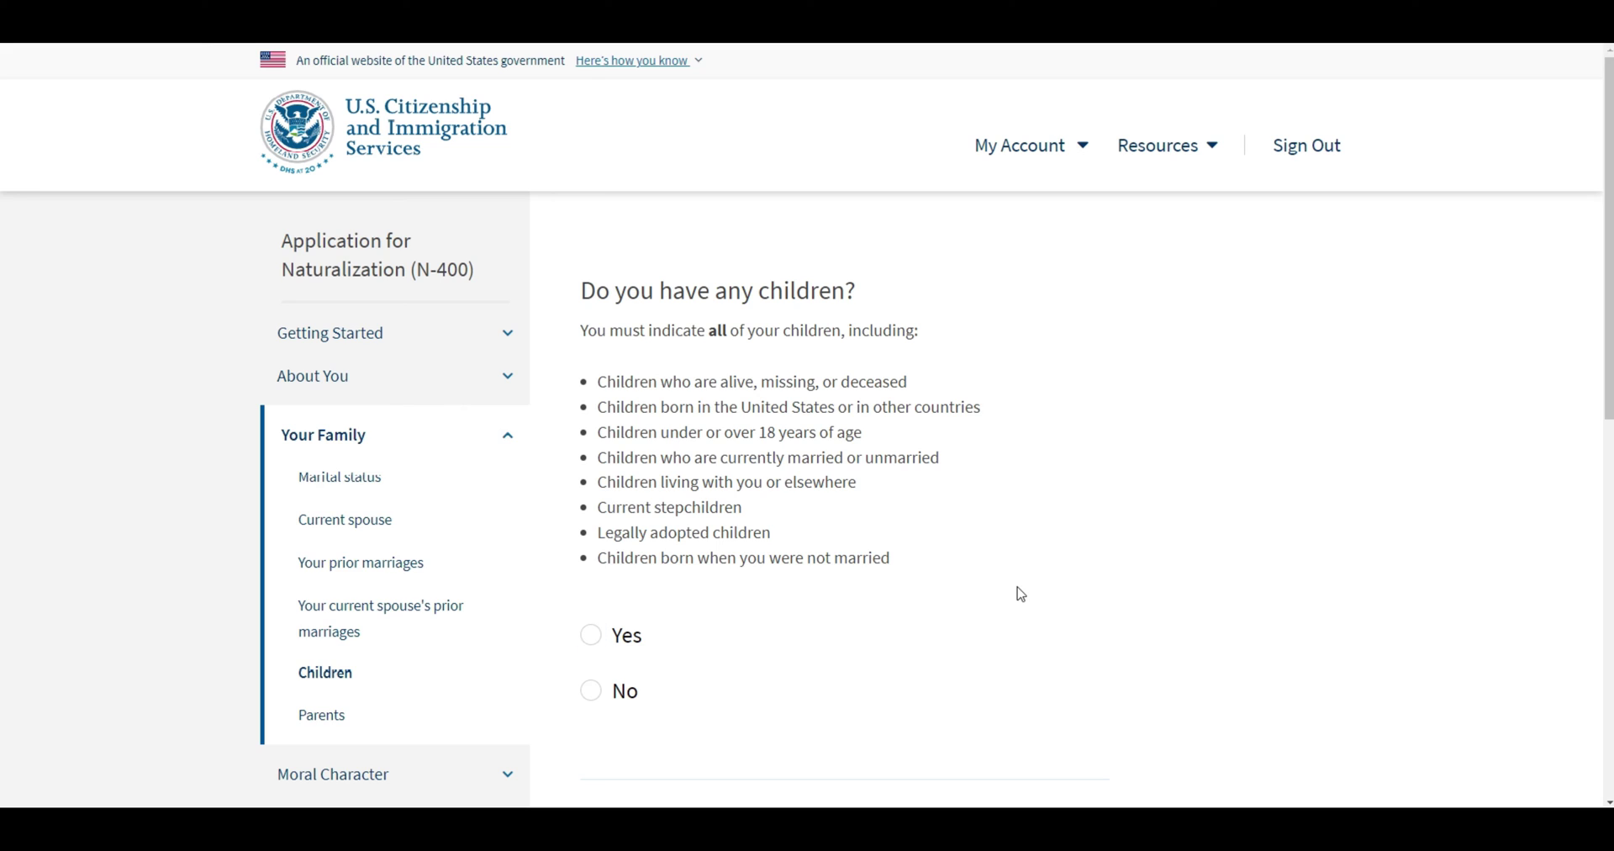
# Read the list of children who must be declared, including deceased or missing children, those living elsewhere and current stepchildren.
pyautogui.doubleClick(718, 330)
pyautogui.click(768, 348)
pyautogui.moveTo(720, 383); pyautogui.dragTo(935, 394)
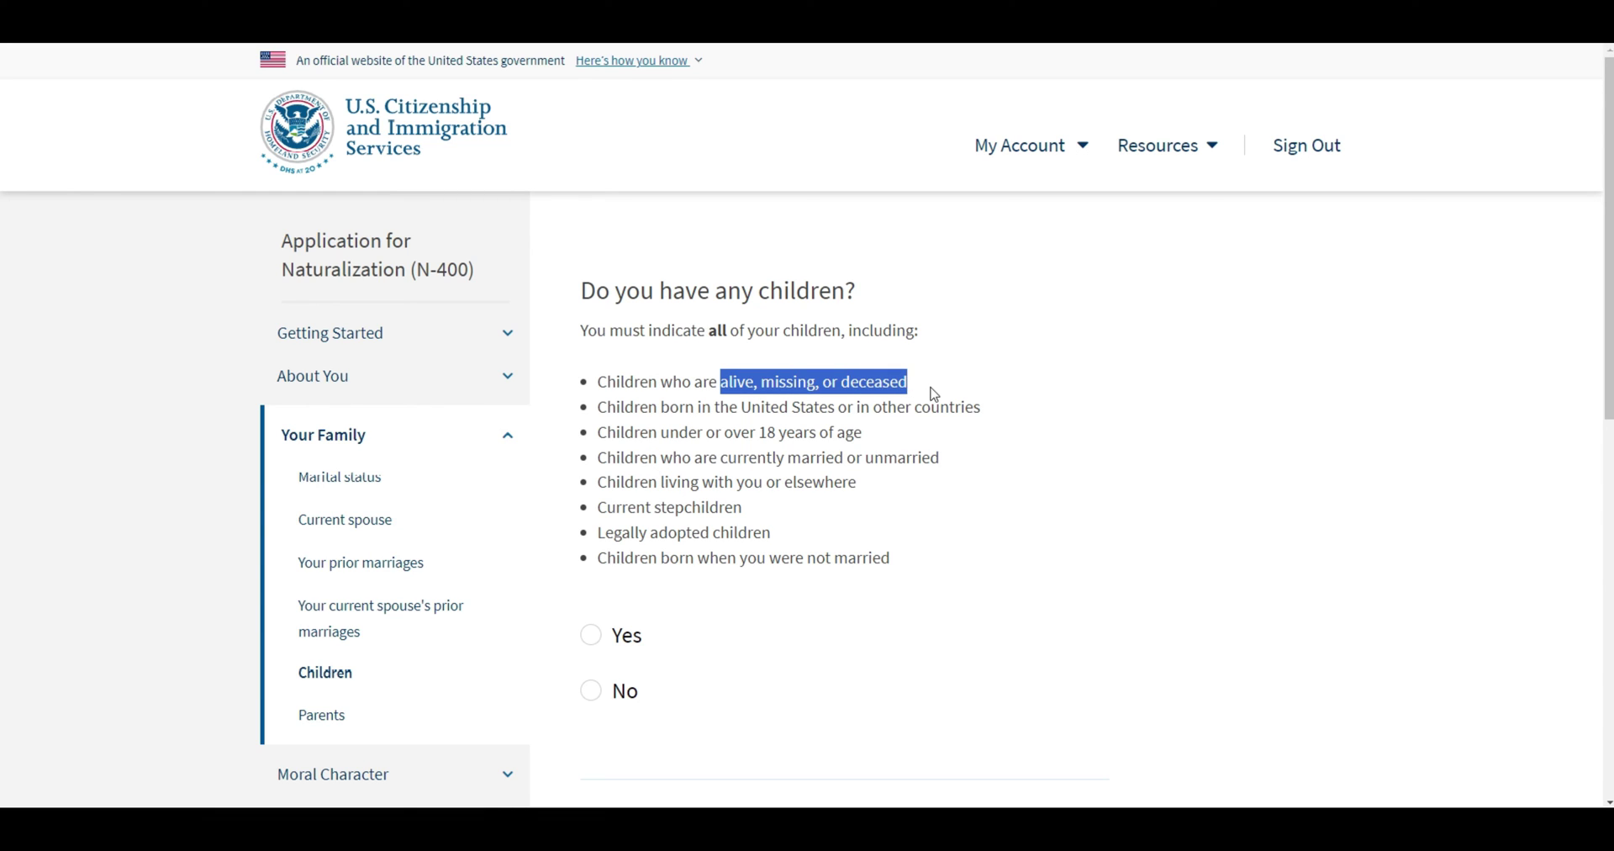
pyautogui.click(935, 394)
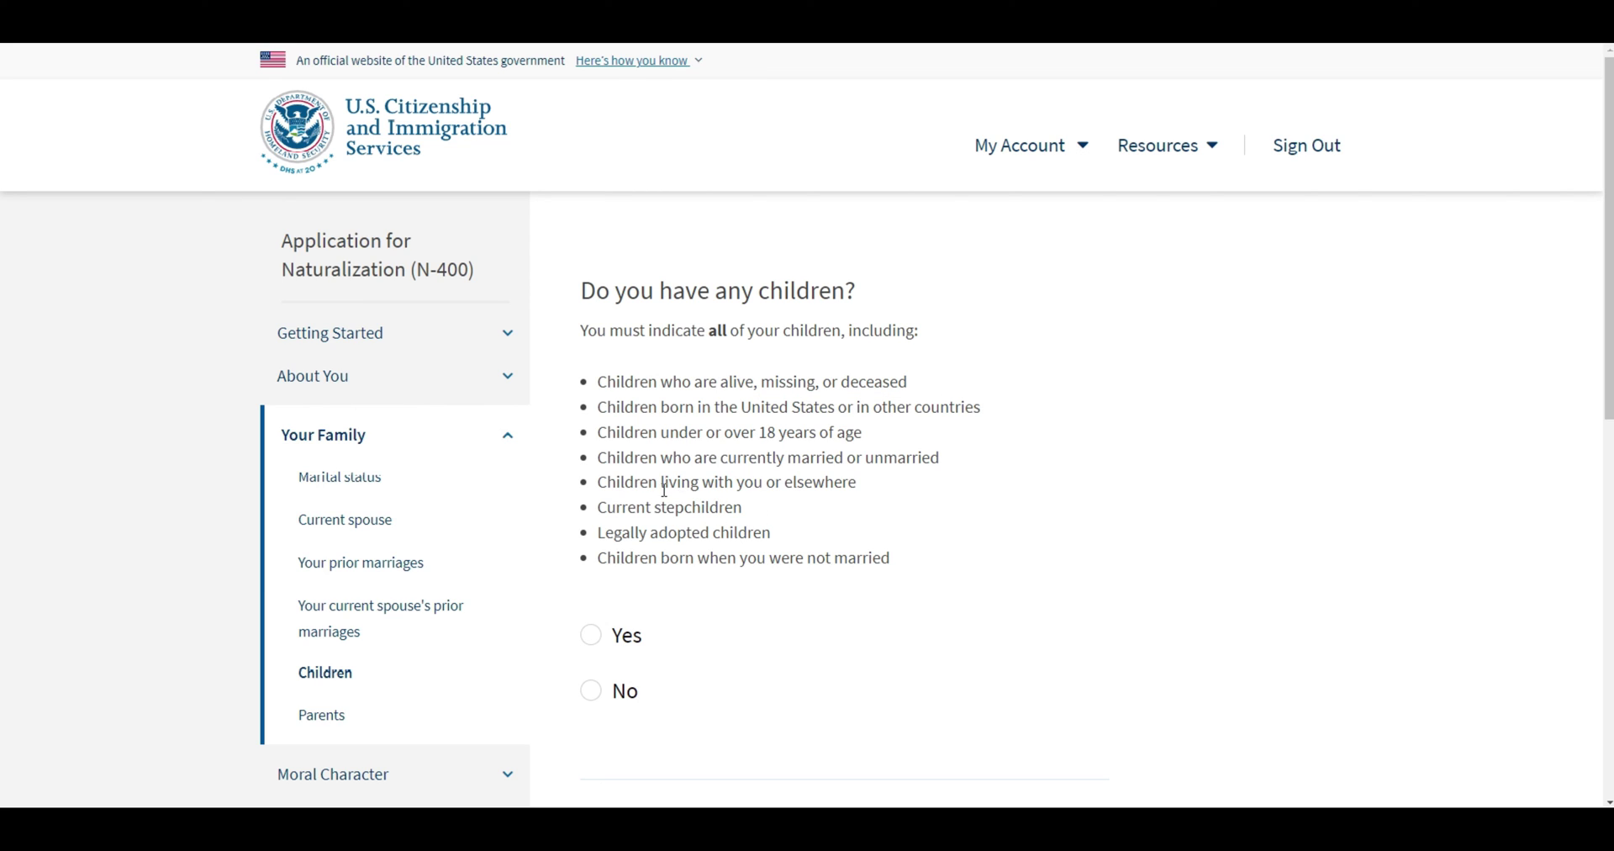
pyautogui.moveTo(663, 484); pyautogui.dragTo(898, 494)
pyautogui.click(900, 494)
pyautogui.moveTo(656, 507); pyautogui.dragTo(824, 509)
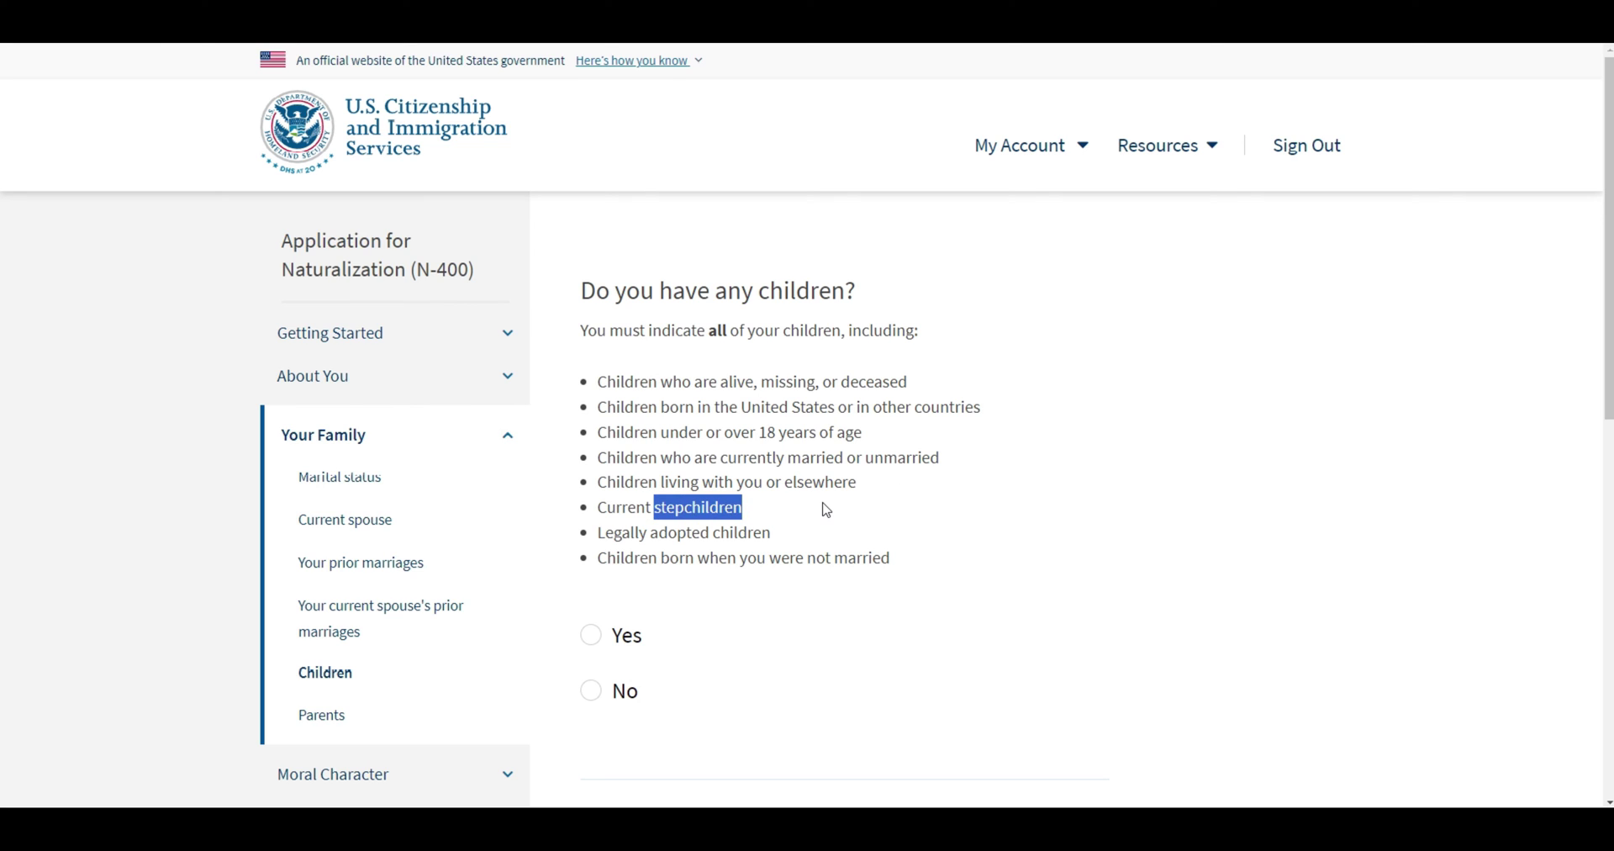
pyautogui.click(826, 511)
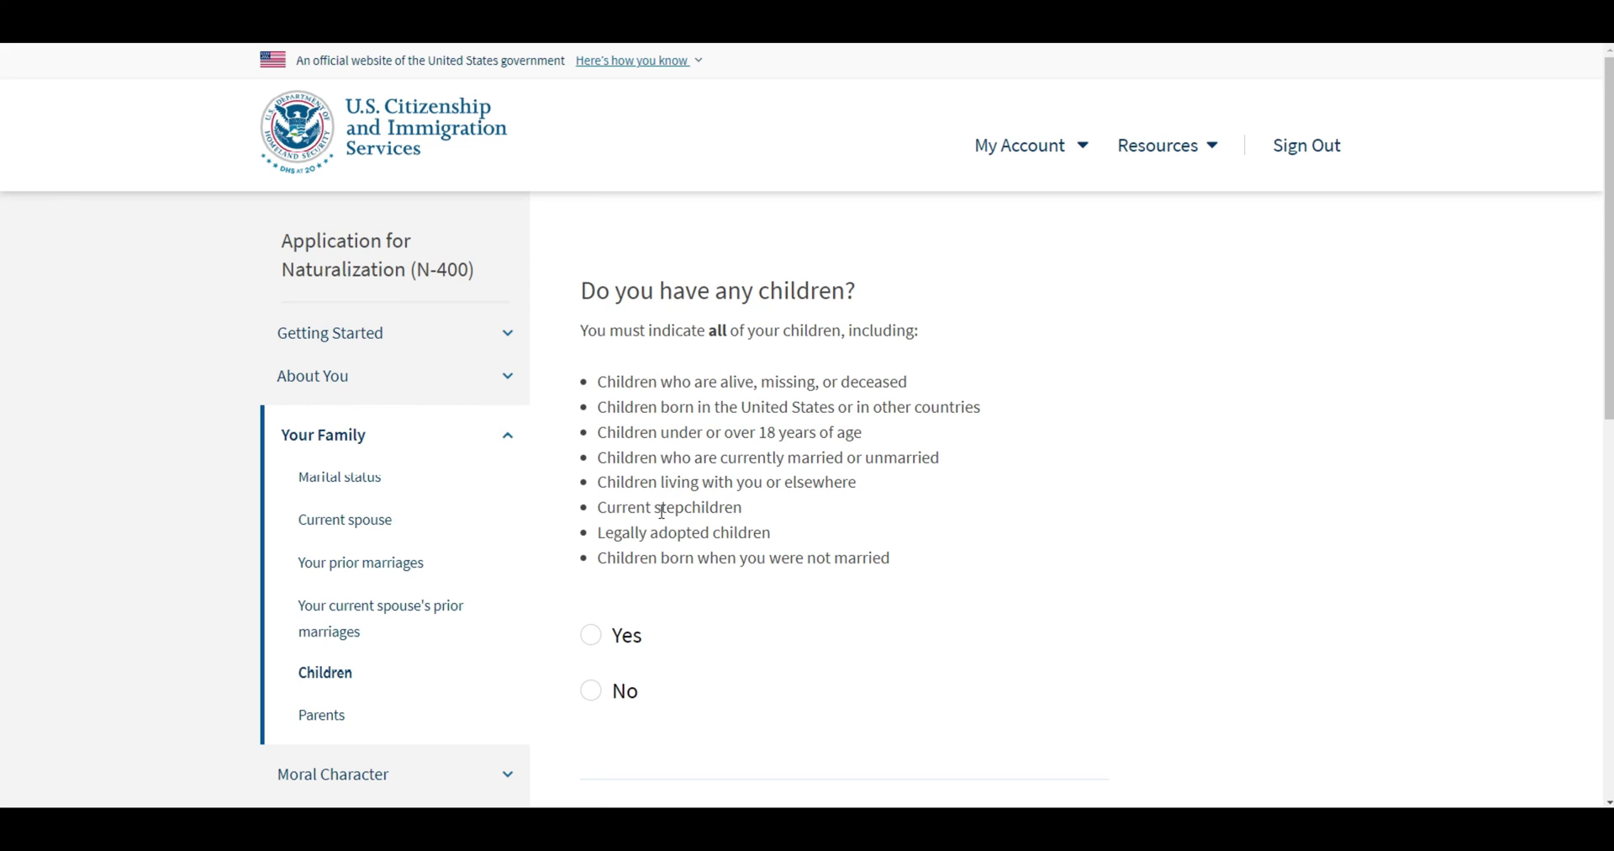
pyautogui.moveTo(655, 508); pyautogui.dragTo(783, 520)
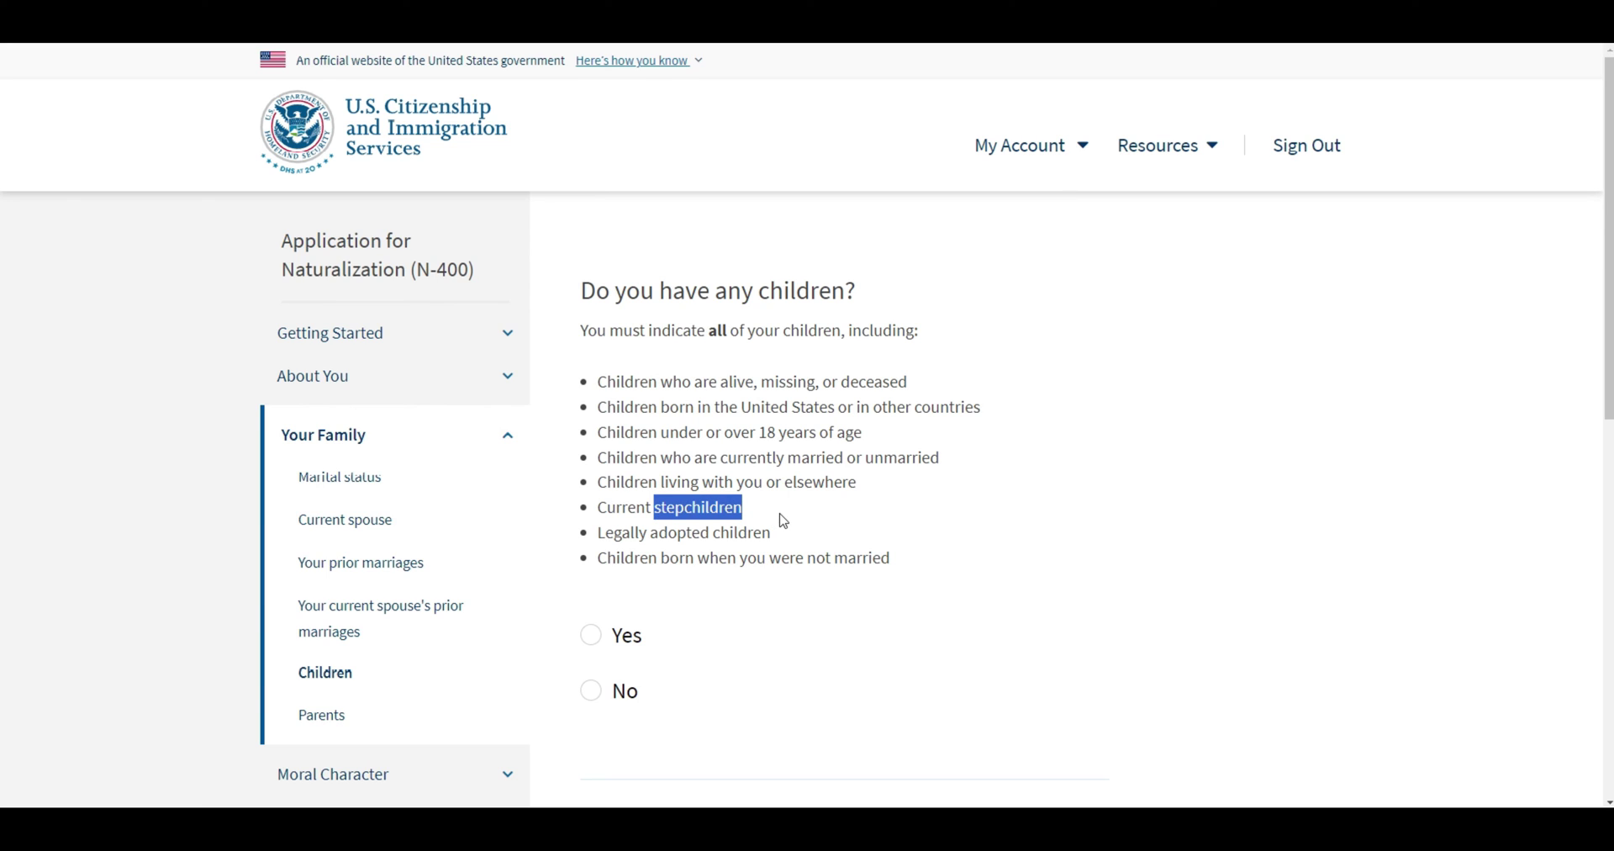
pyautogui.click(783, 522)
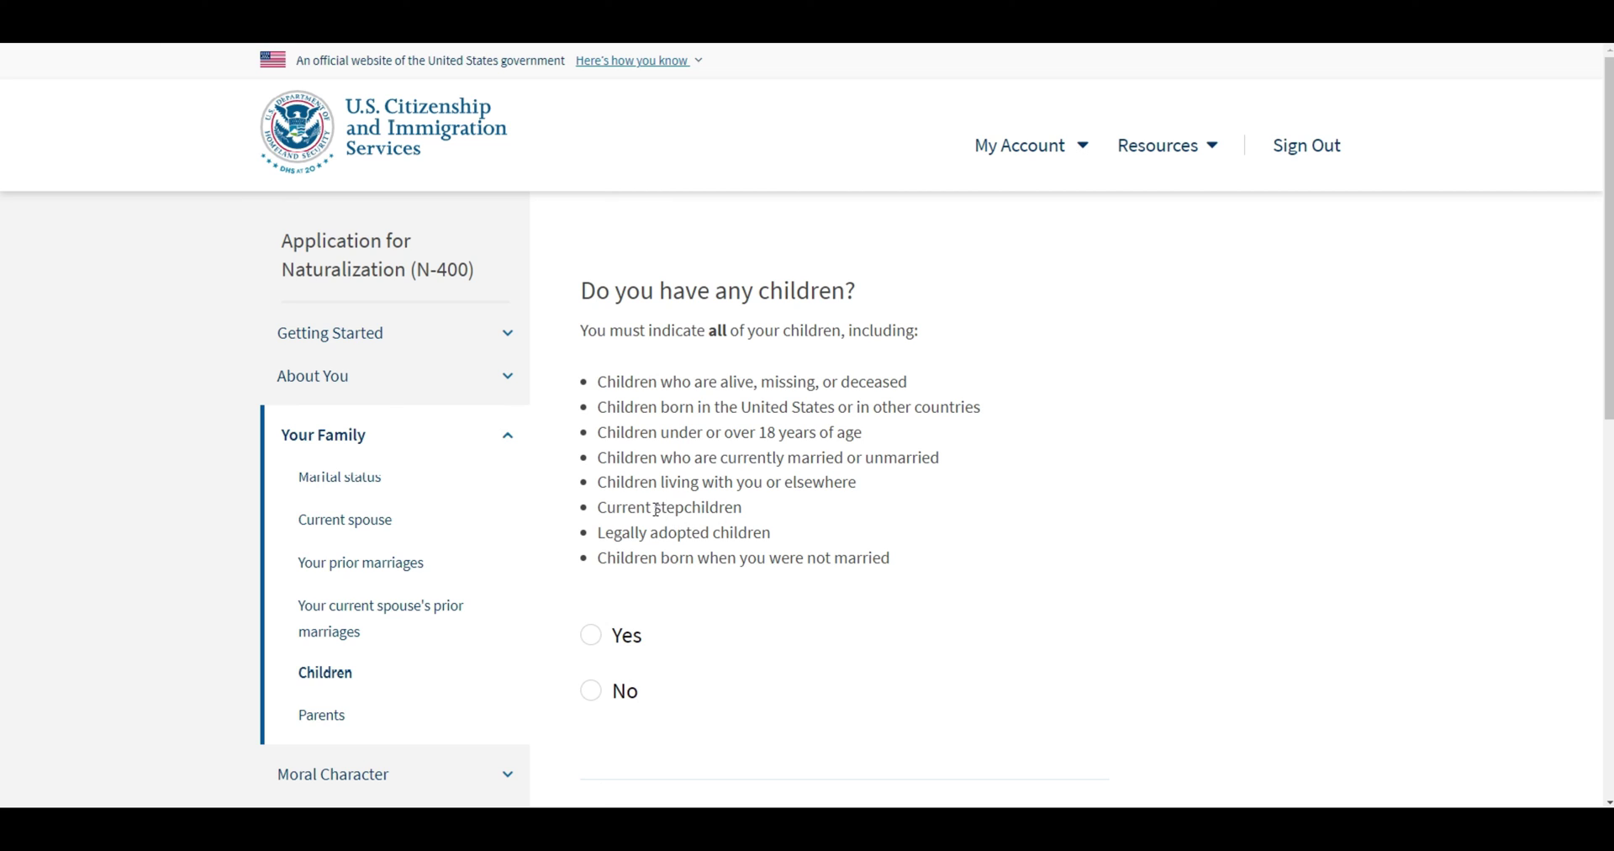
pyautogui.moveTo(657, 510); pyautogui.dragTo(749, 510)
pyautogui.click(785, 510)
pyautogui.moveTo(659, 510); pyautogui.dragTo(790, 508)
pyautogui.click(790, 508)
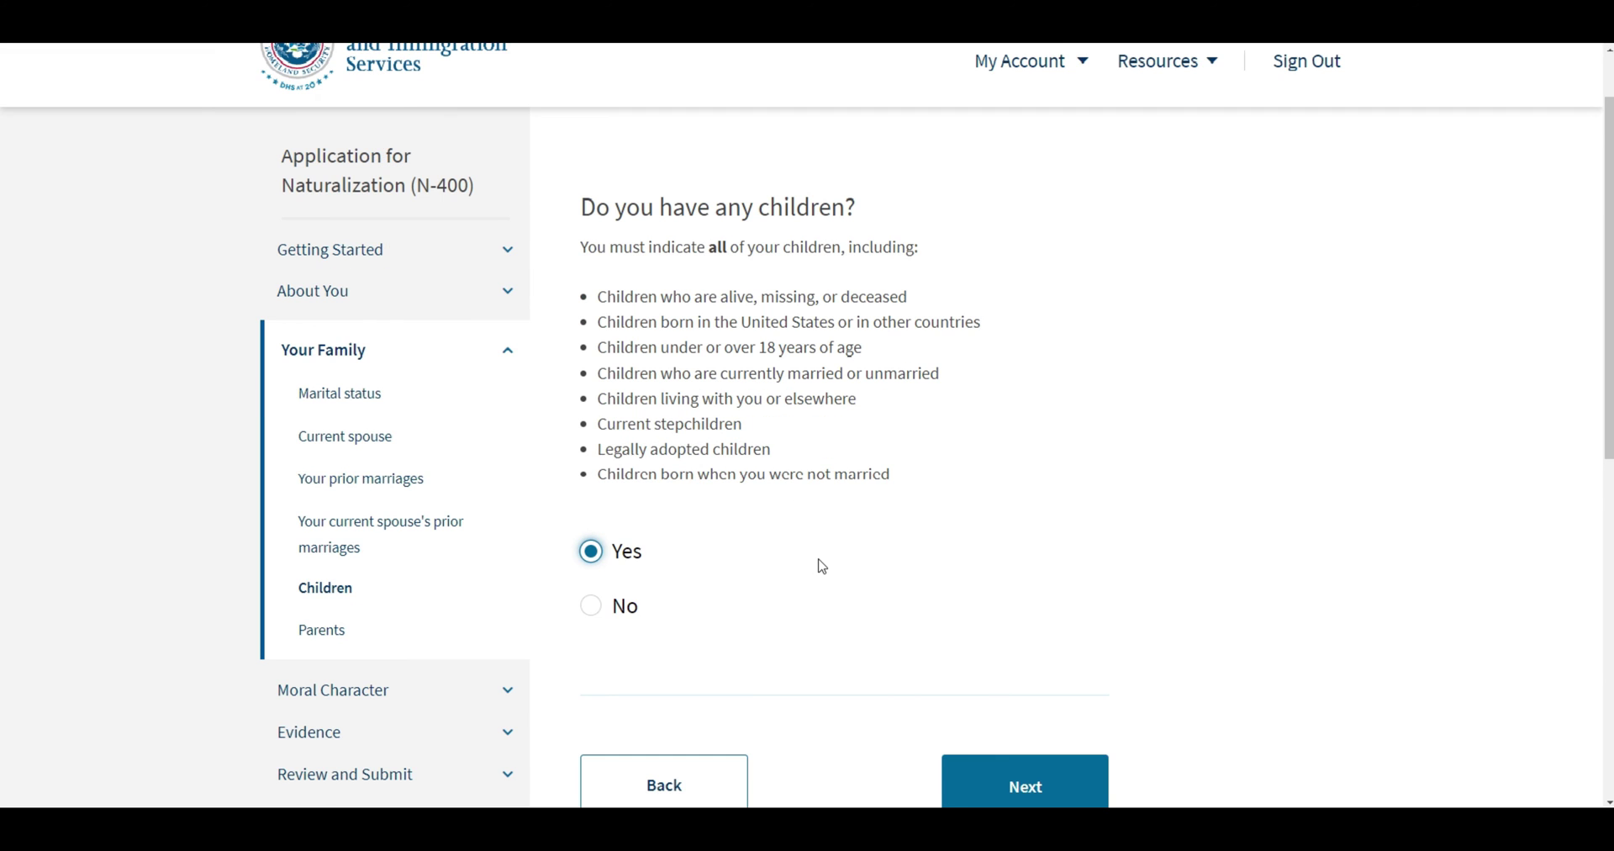
# Answer Yes to having children and continue to the child's details.
pyautogui.scroll(-1, 824, 580)
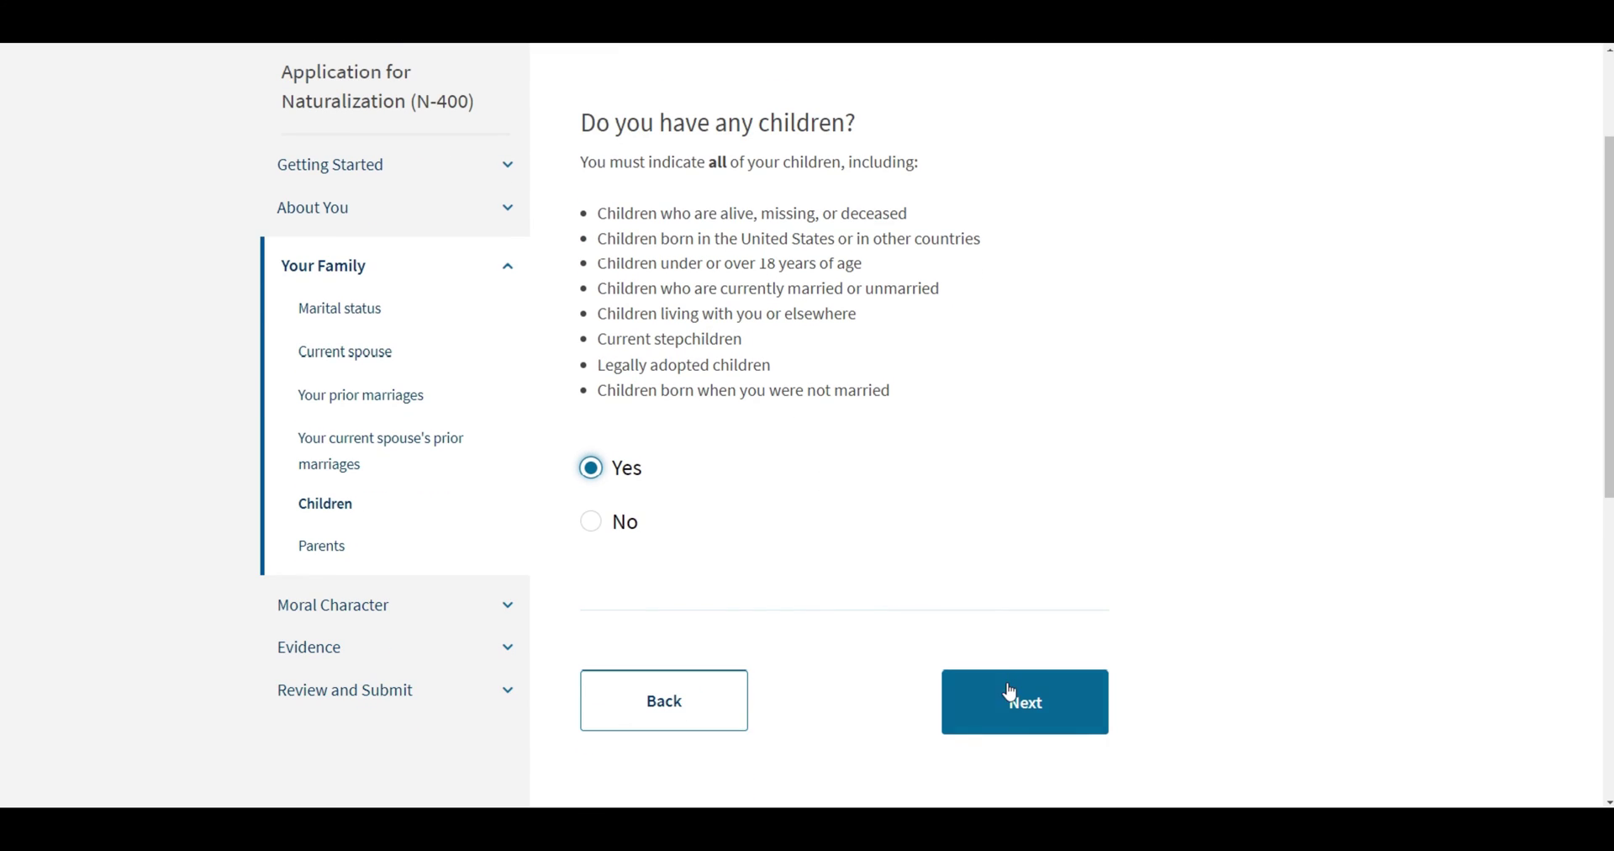
pyautogui.click(963, 696)
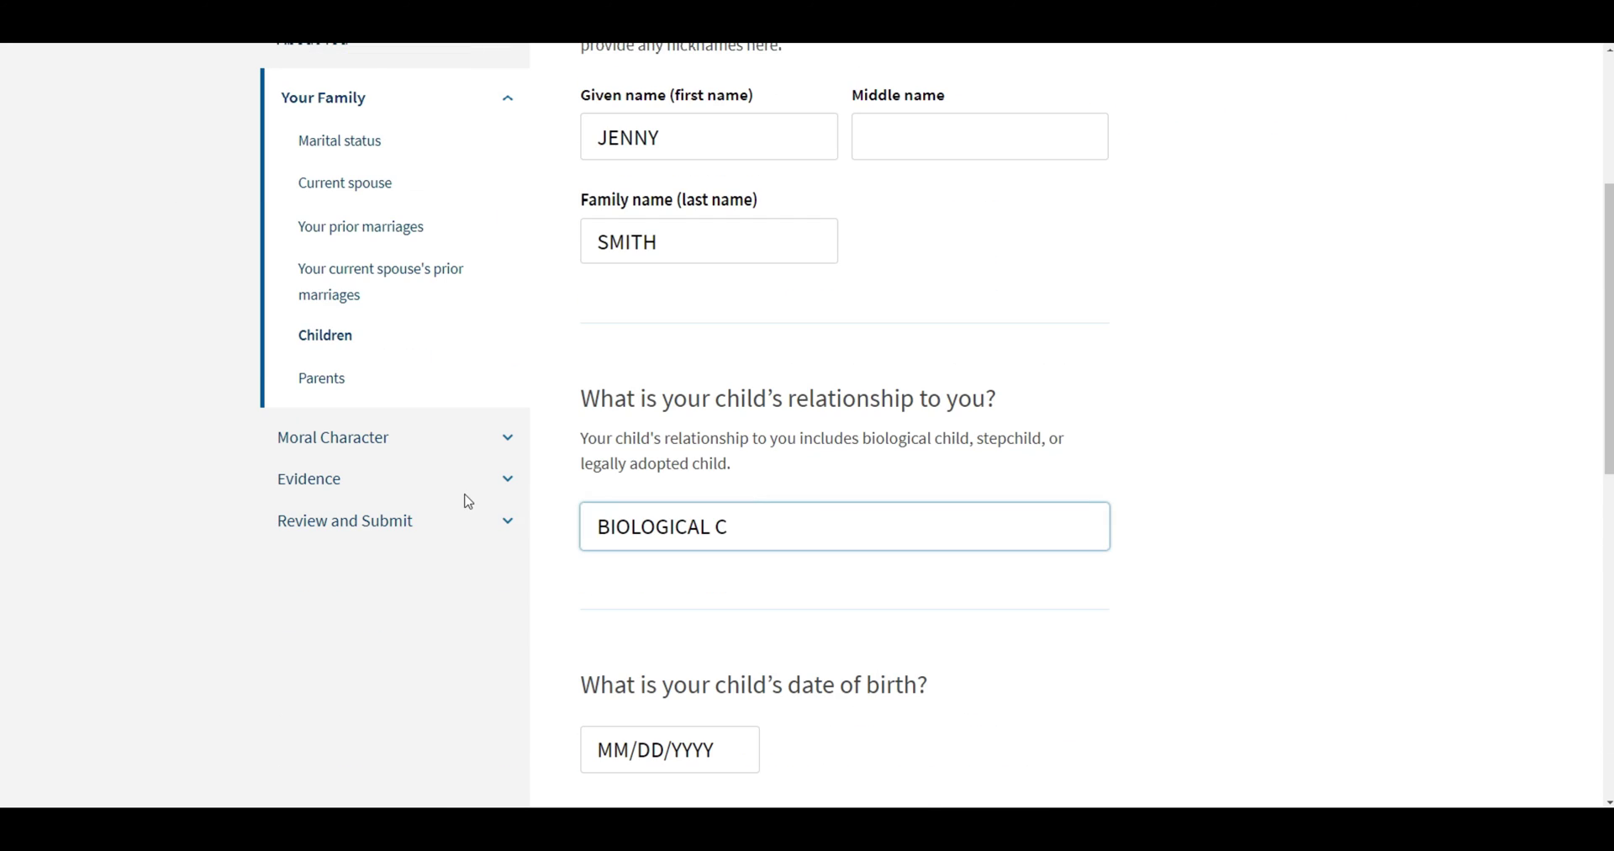
# Fill in the child's legal name and set the relationship to BIOLOGICAL CHILD, checking it against the relationship types listed.
pyautogui.write('HILD')
pyautogui.click(897, 472)
pyautogui.moveTo(861, 438); pyautogui.dragTo(965, 468)
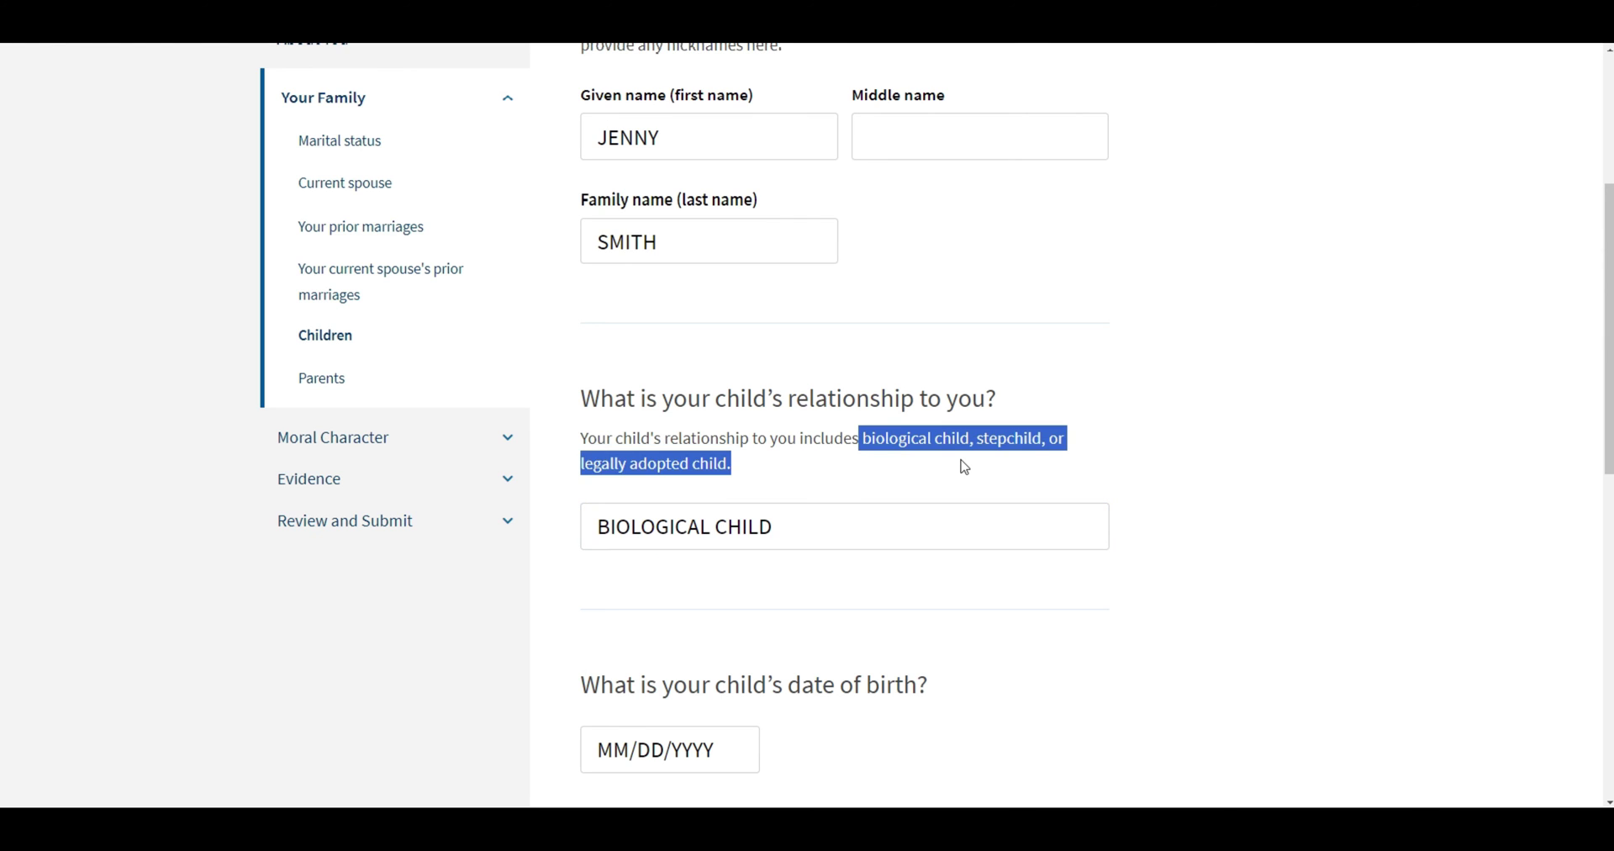
pyautogui.click(965, 467)
pyautogui.moveTo(862, 438); pyautogui.dragTo(971, 440)
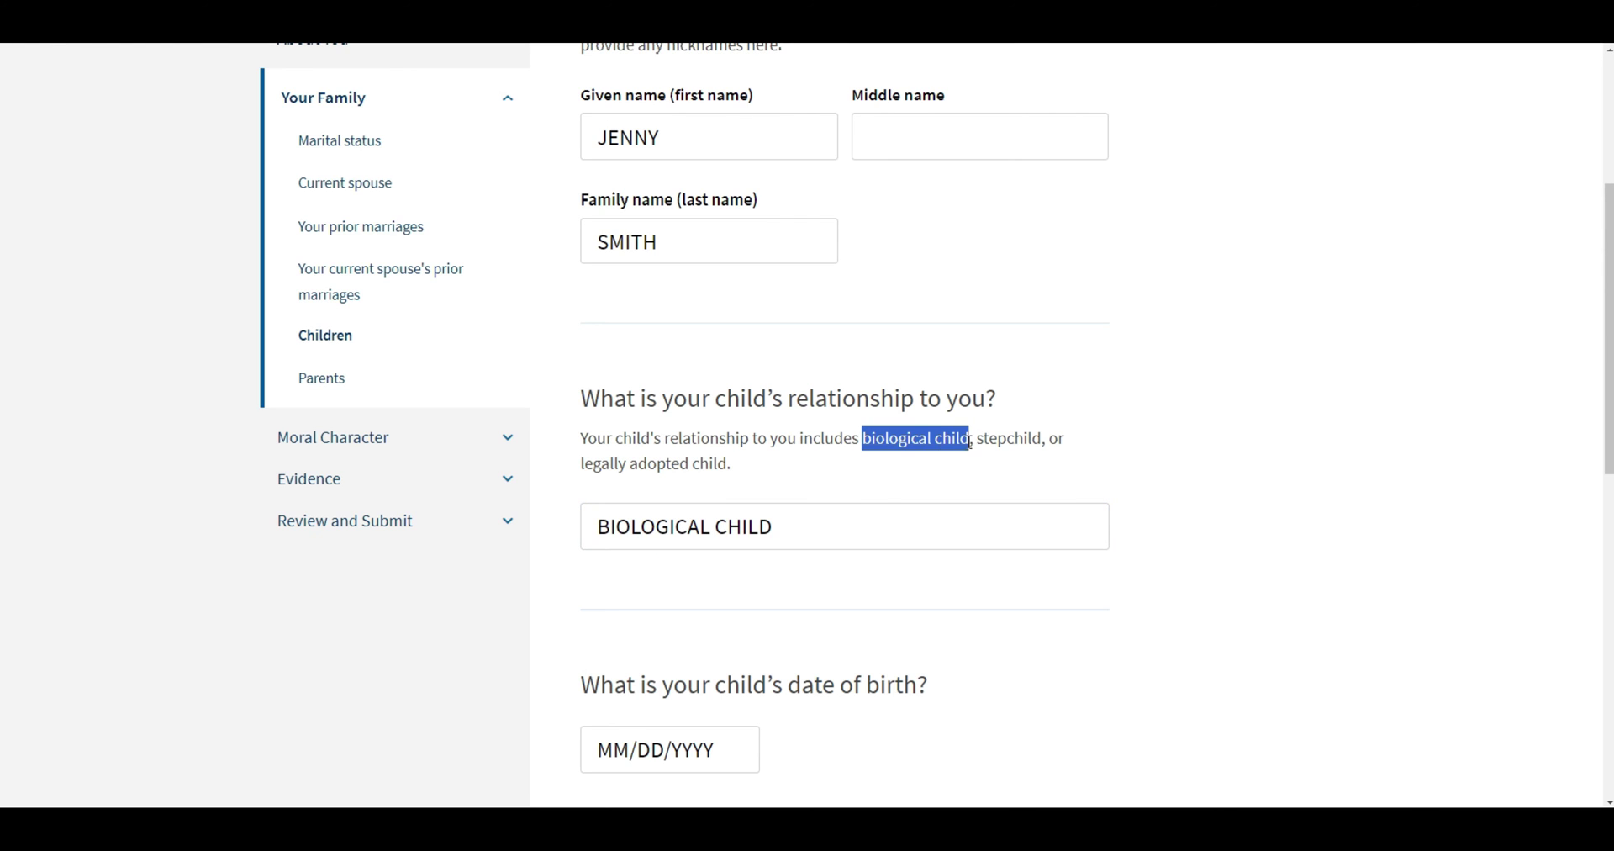
pyautogui.click(1036, 448)
# Enter the child's date of birth and continue to the country of birth and address questions.
pyautogui.scroll(-4, 774, 445)
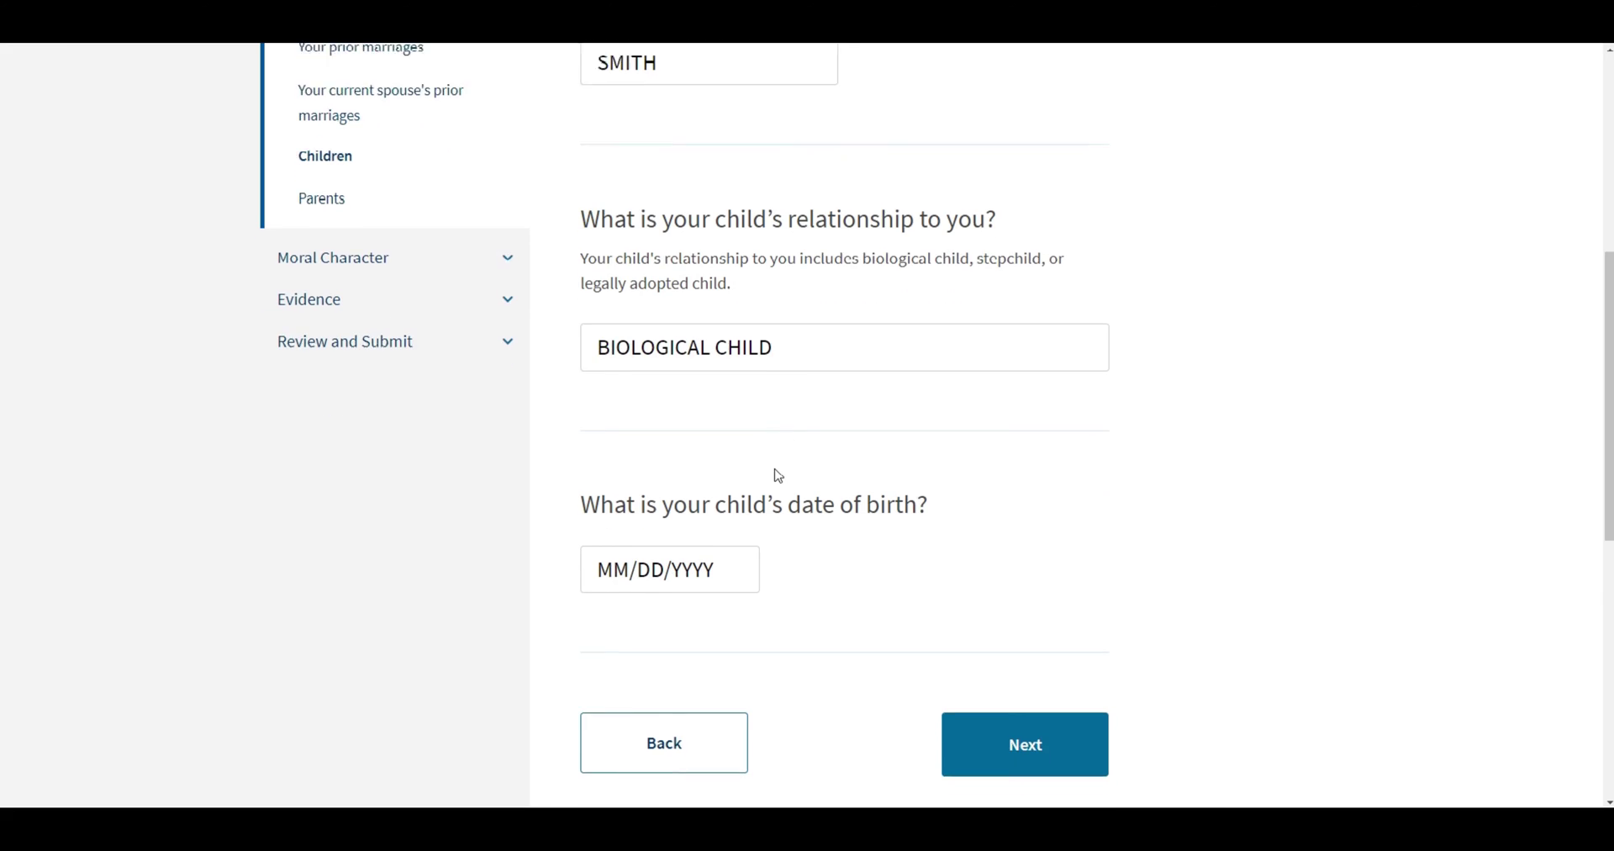
pyautogui.click(677, 426)
pyautogui.write('01/01/2018')
pyautogui.press('Return')
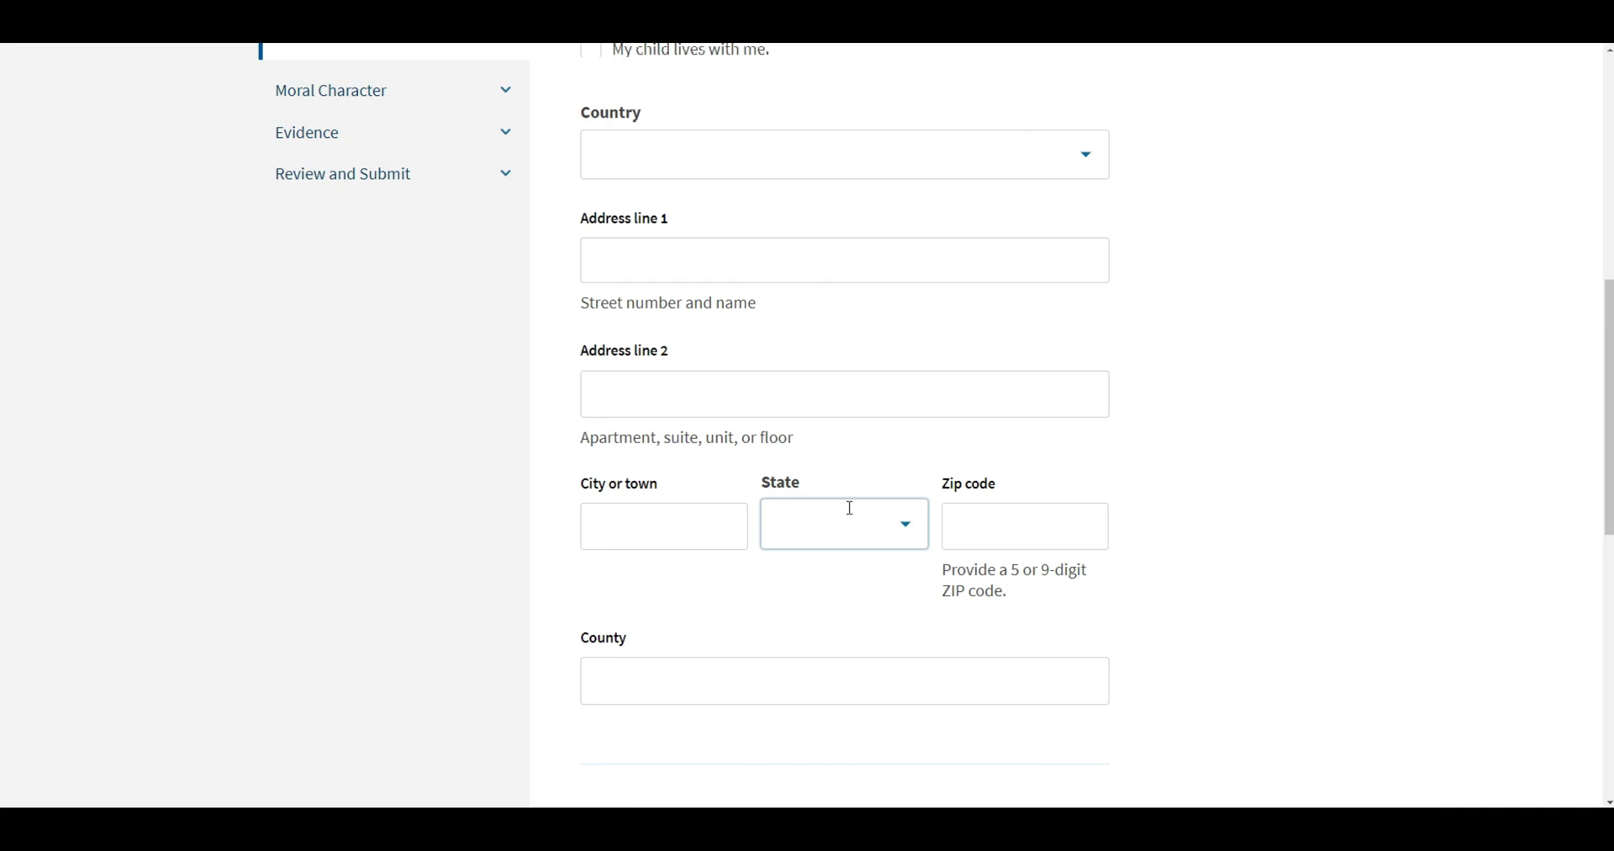
# Set the child's country of birth to United States, mark that the child lives with the applicant and continue.
pyautogui.scroll(8, 851, 509)
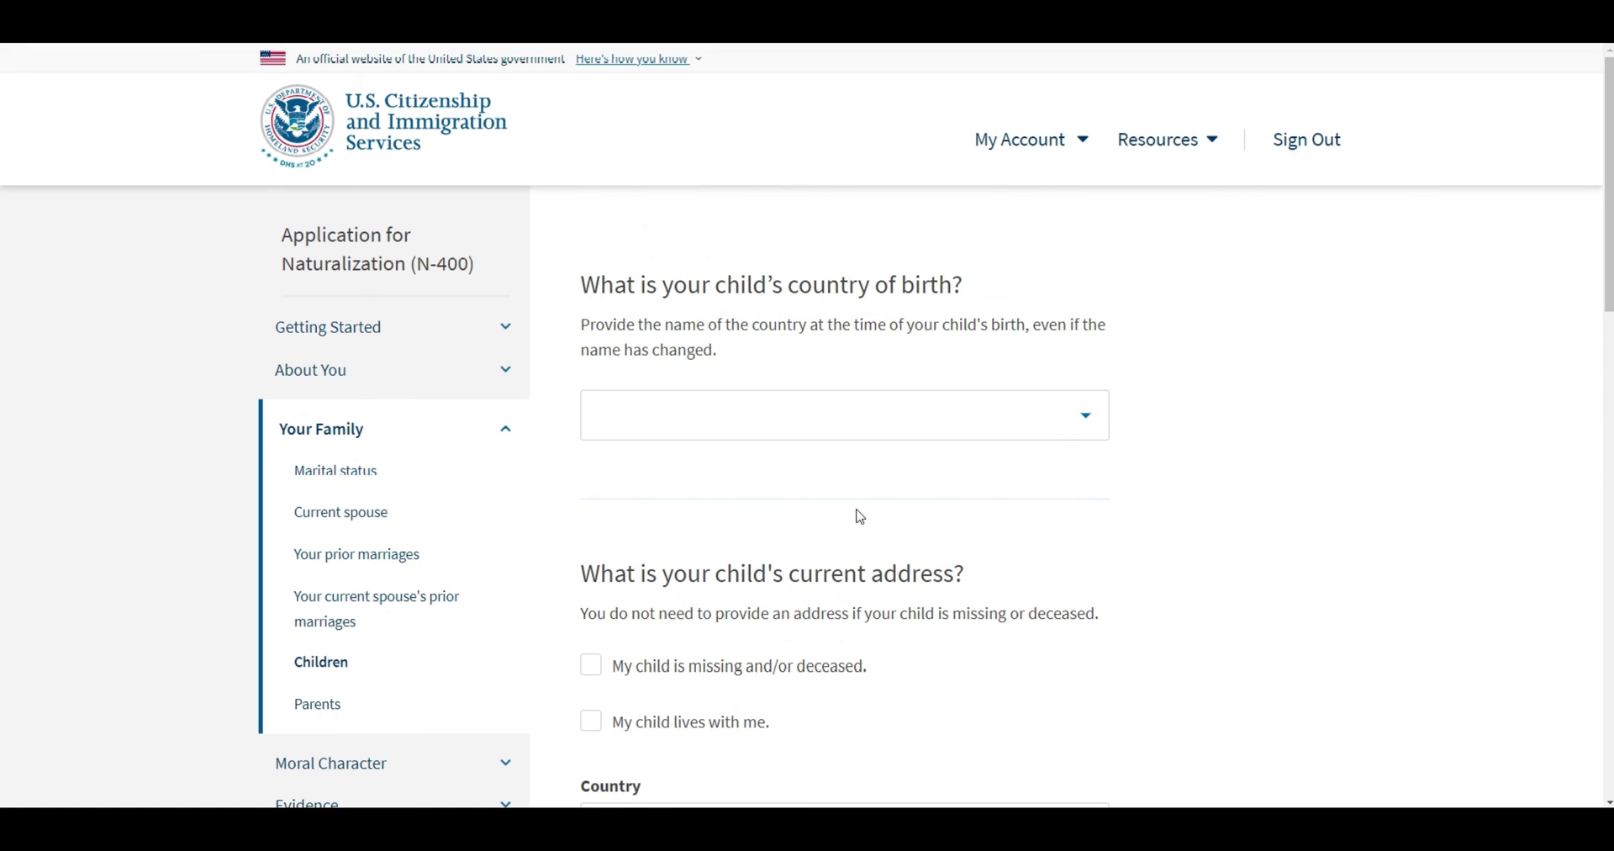
pyautogui.click(722, 421)
pyautogui.write('UN')
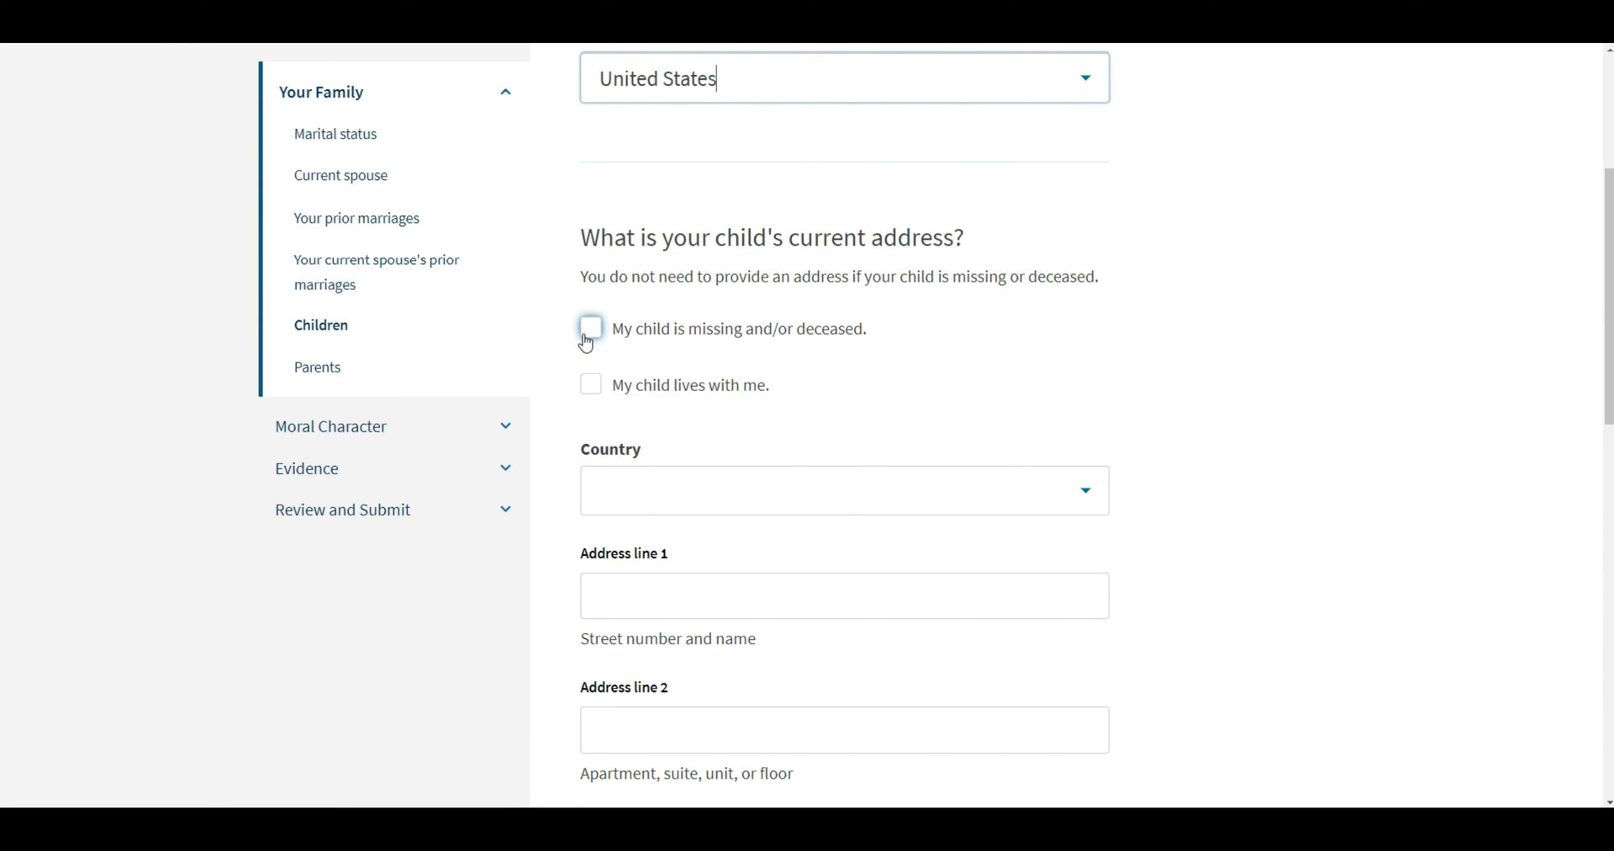
pyautogui.click(589, 387)
pyautogui.scroll(-6, 916, 391)
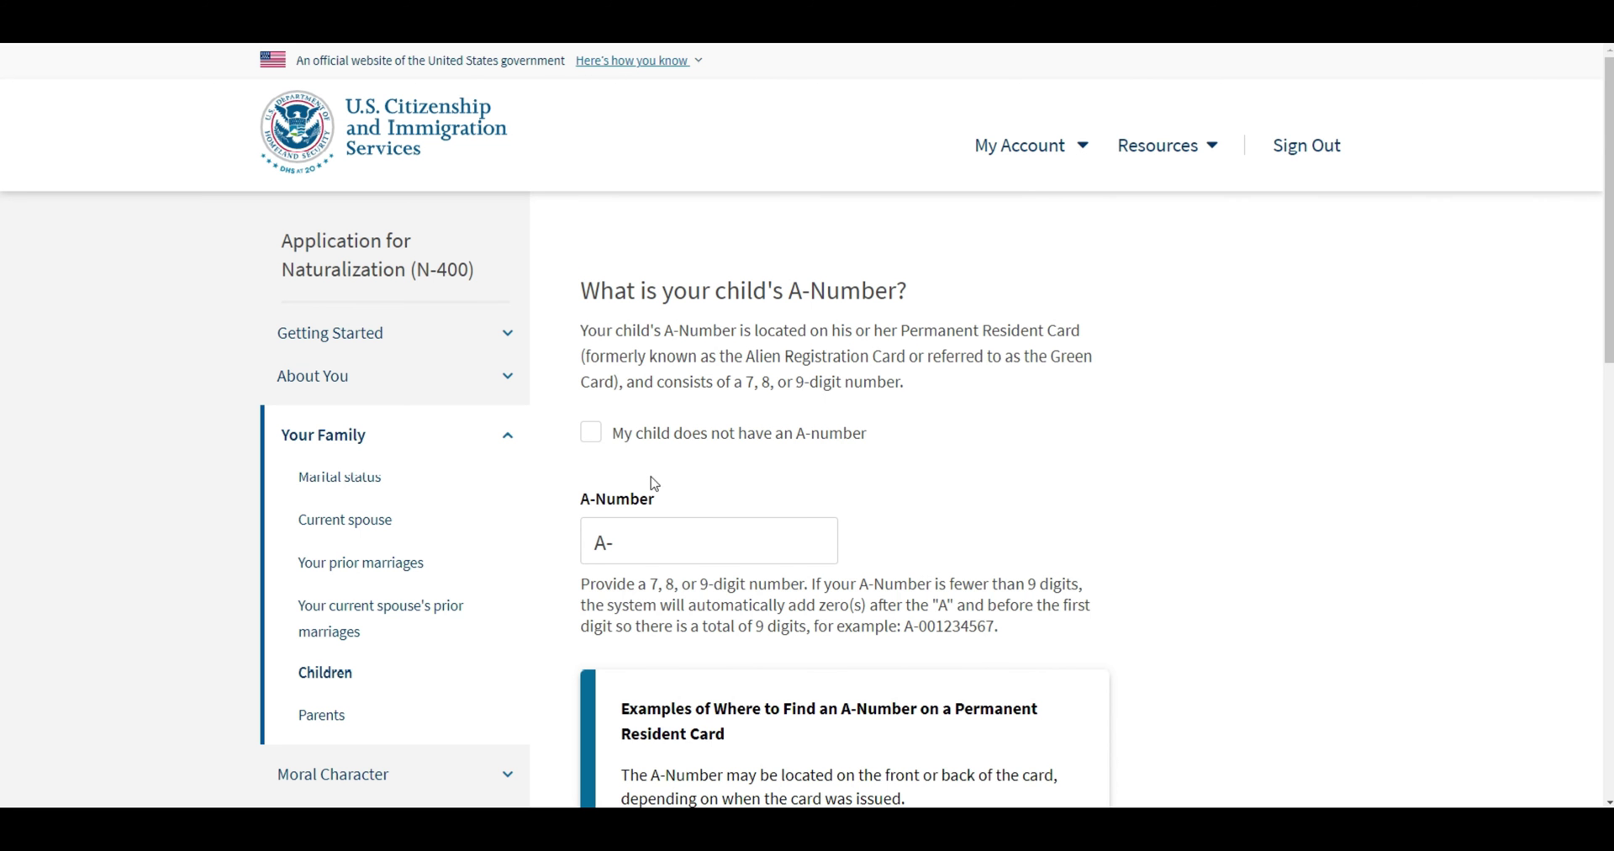
# Mark that the child does not have an A-Number and continue to the list of children.
pyautogui.click(591, 432)
pyautogui.click(589, 434)
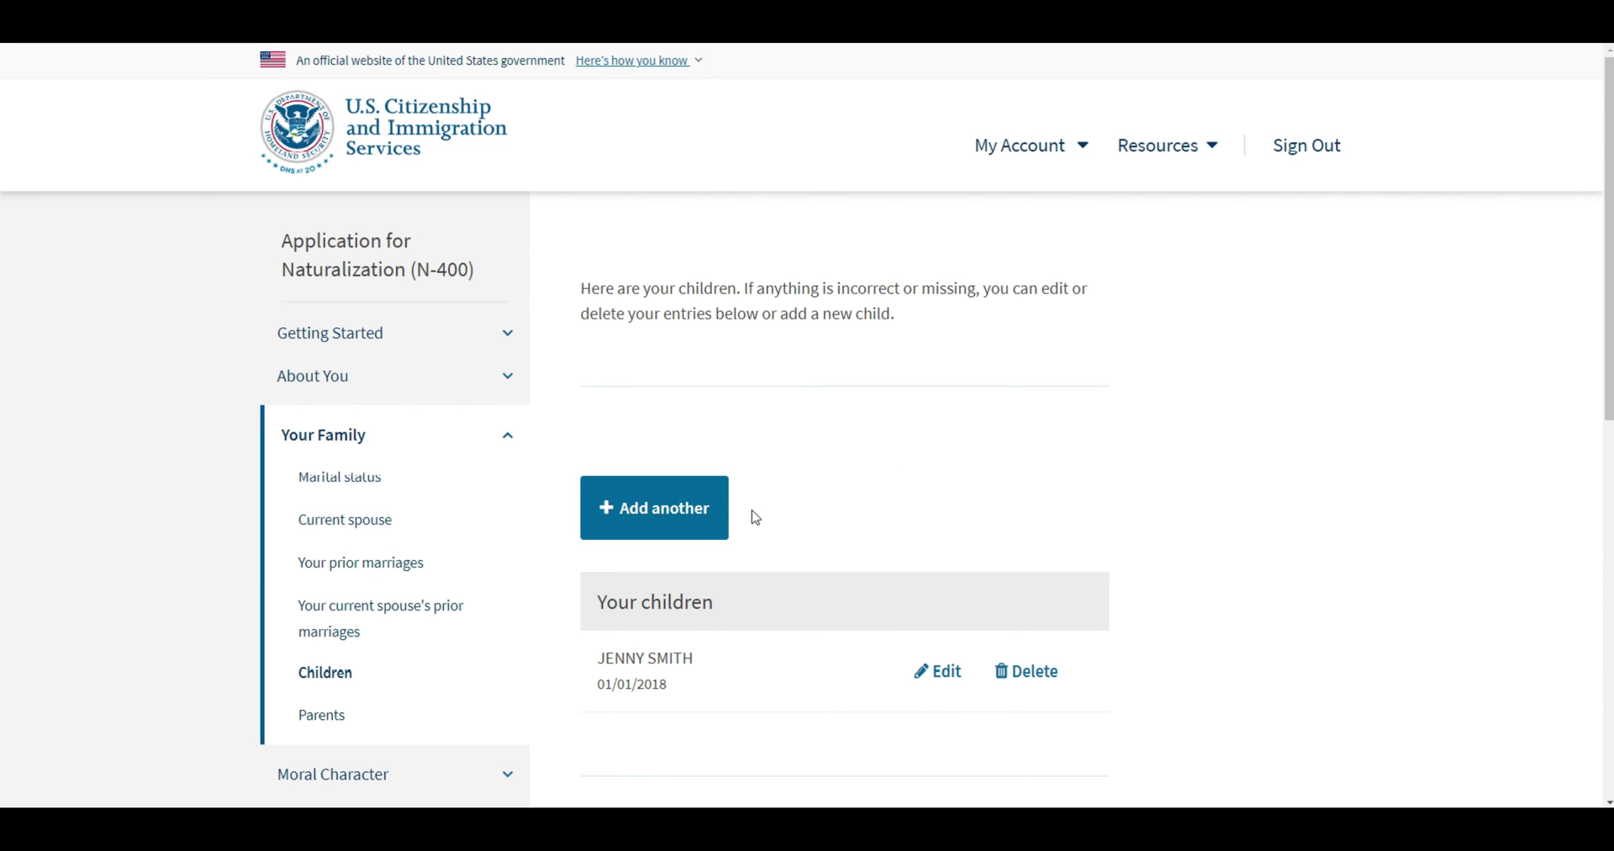
# Review the list of children and continue to the questions about the applicant's parents.
pyautogui.scroll(-3, 875, 519)
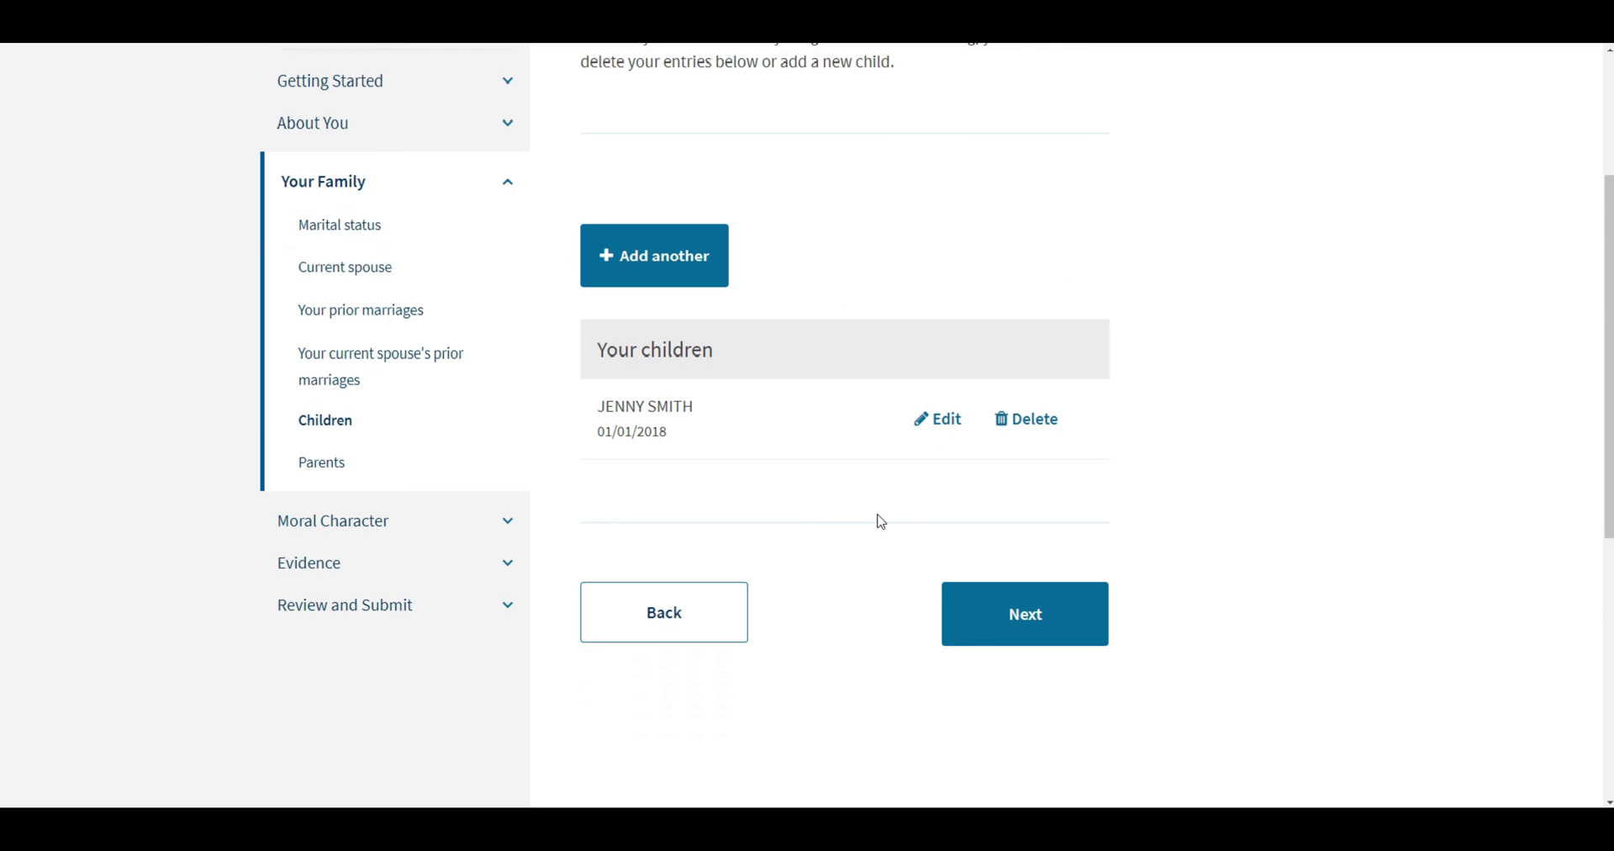
pyautogui.scroll(3, 875, 519)
pyautogui.scroll(-3, 881, 522)
pyautogui.click(1009, 621)
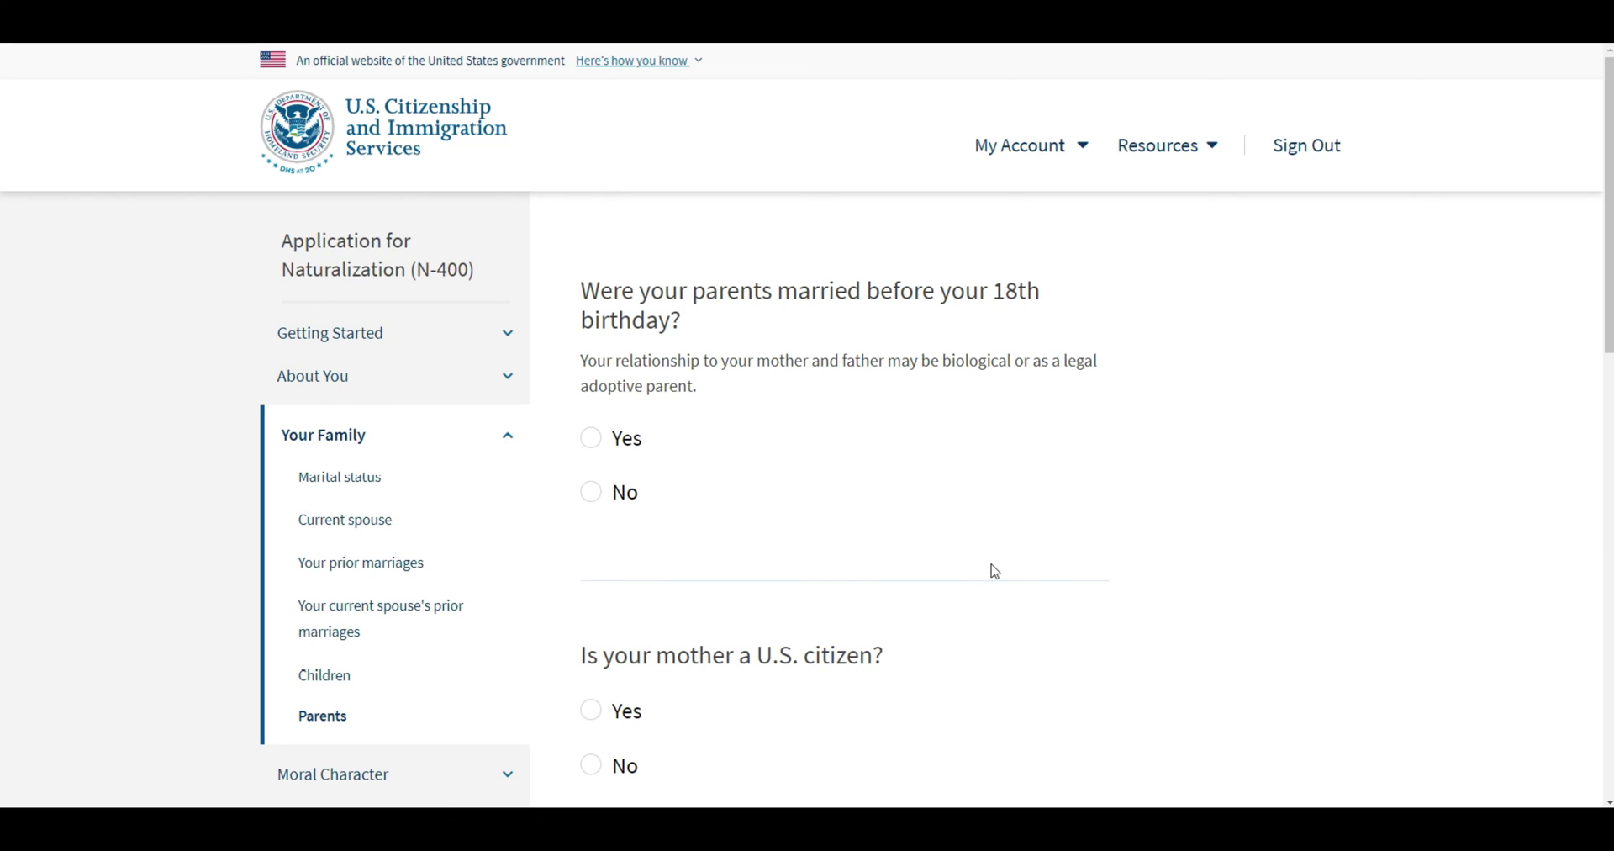
# Answer Yes to the parents being married before the 18th birthday and No to the mother and the father being U.S. citizens.
pyautogui.tripleClick(720, 328)
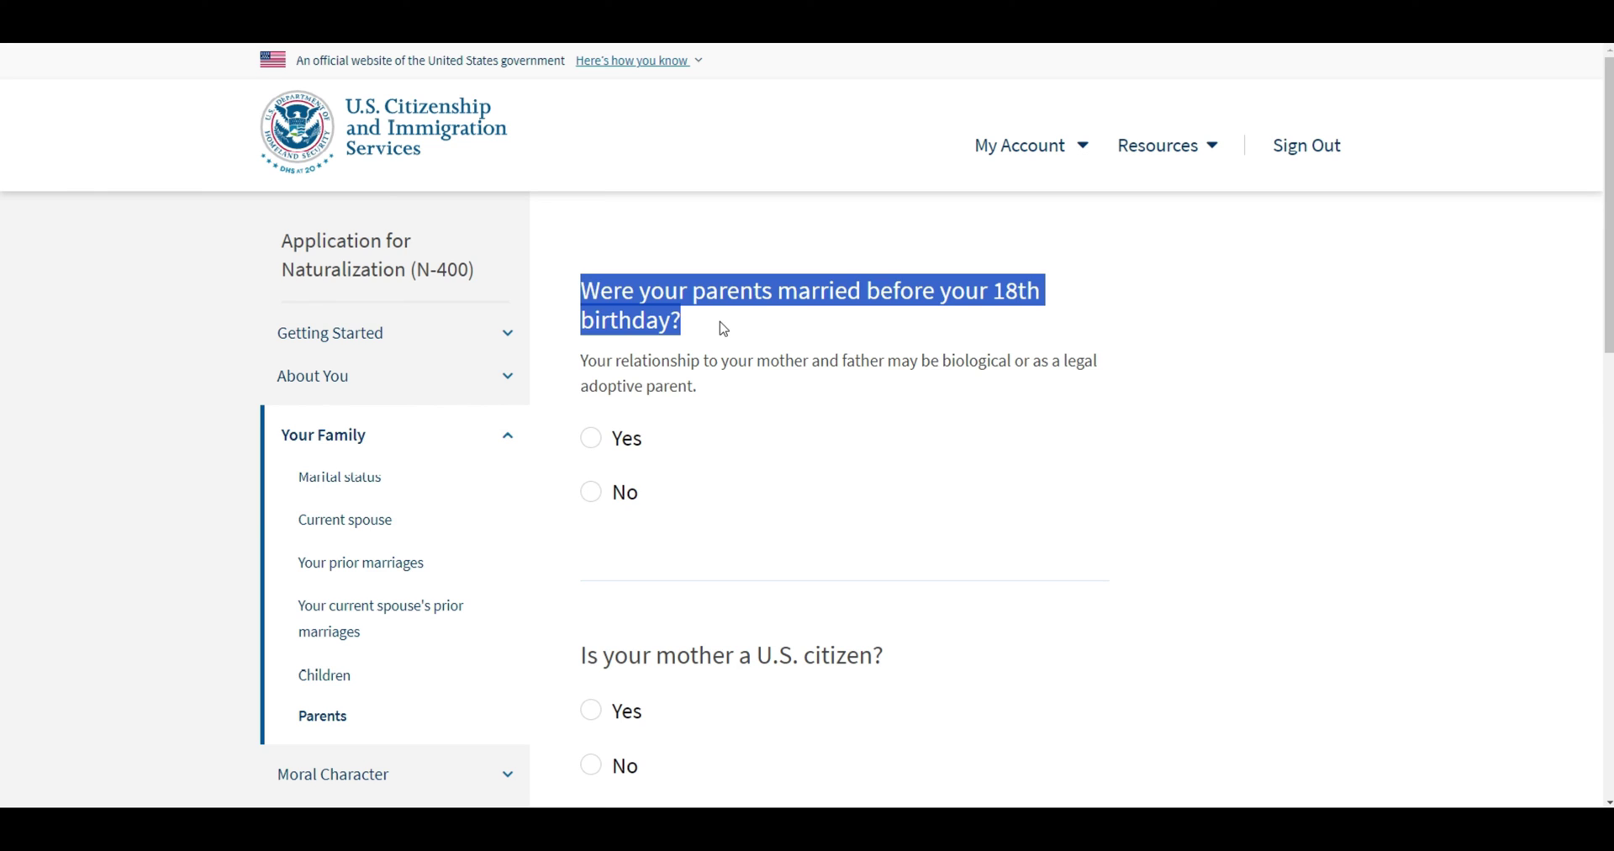
pyautogui.click(745, 347)
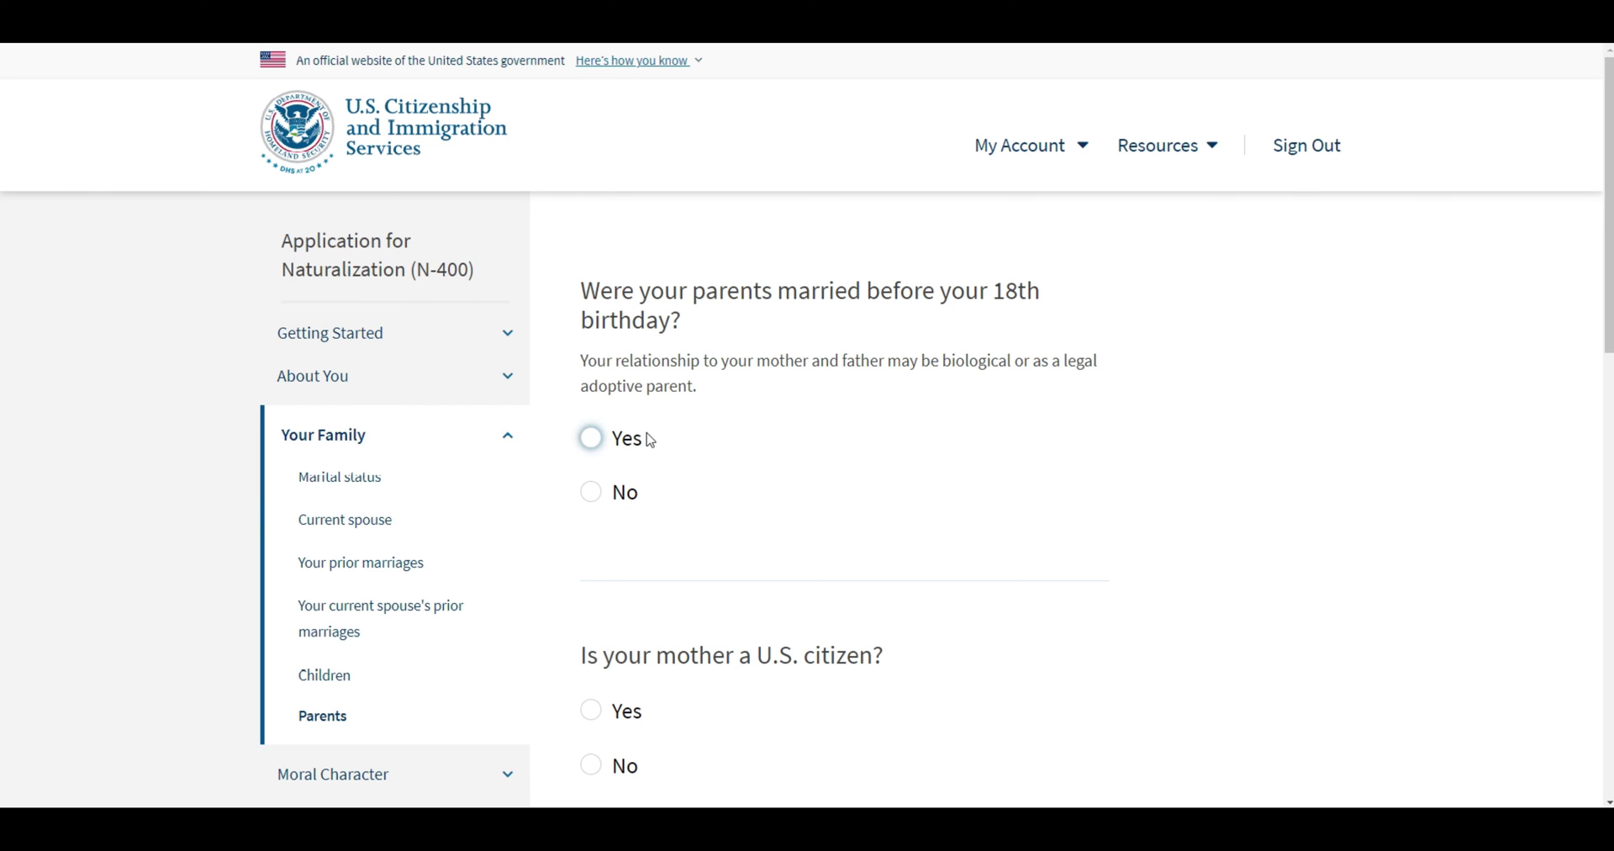
pyautogui.click(591, 438)
pyautogui.scroll(-4, 589, 433)
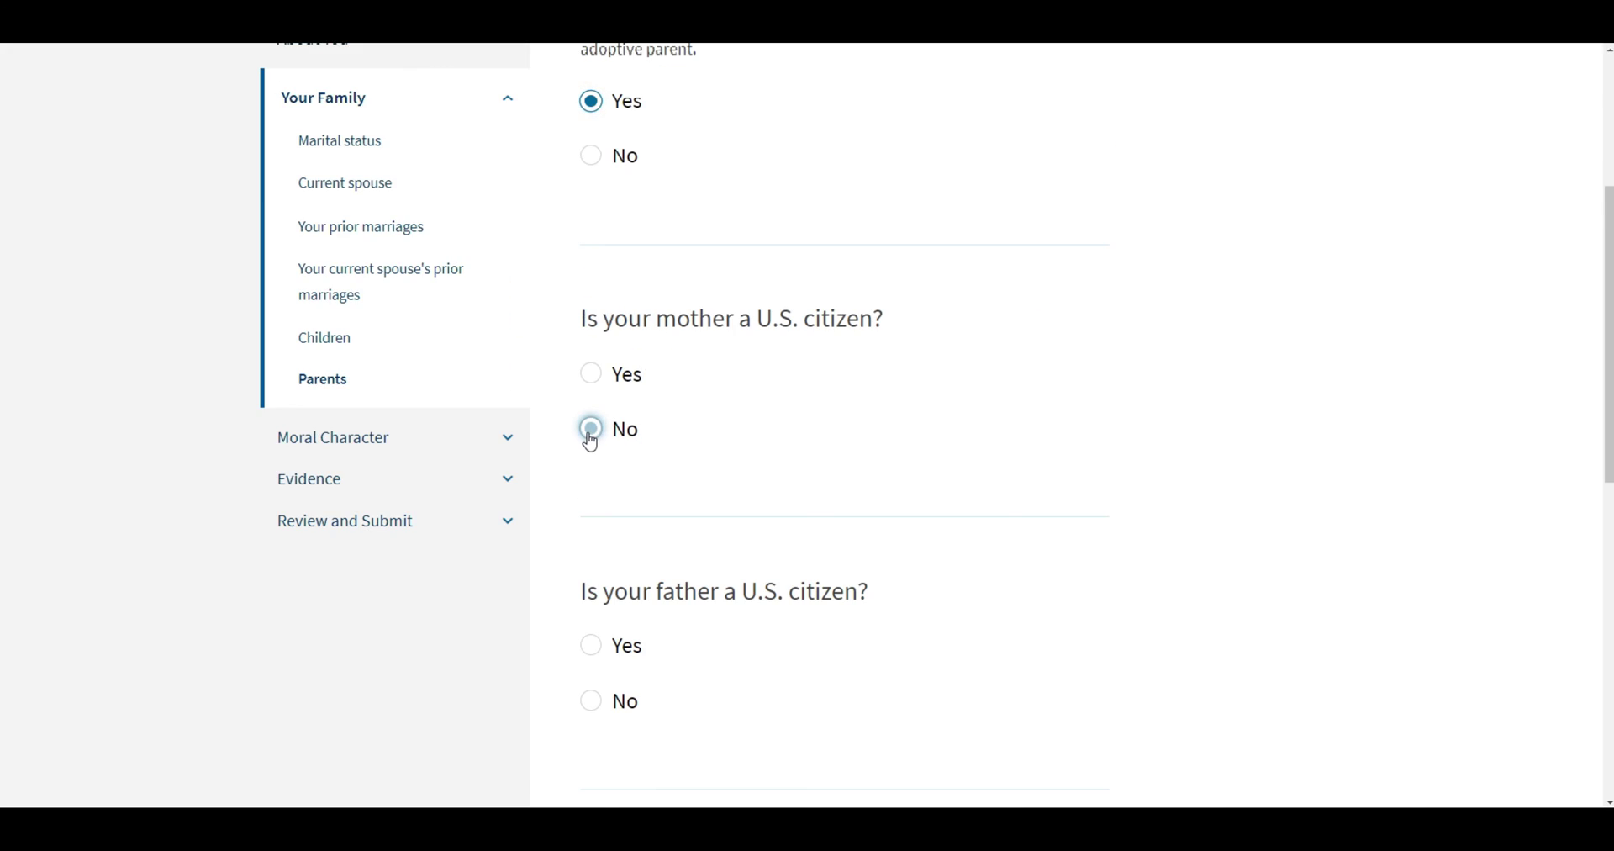
pyautogui.click(588, 427)
pyautogui.scroll(-2, 588, 429)
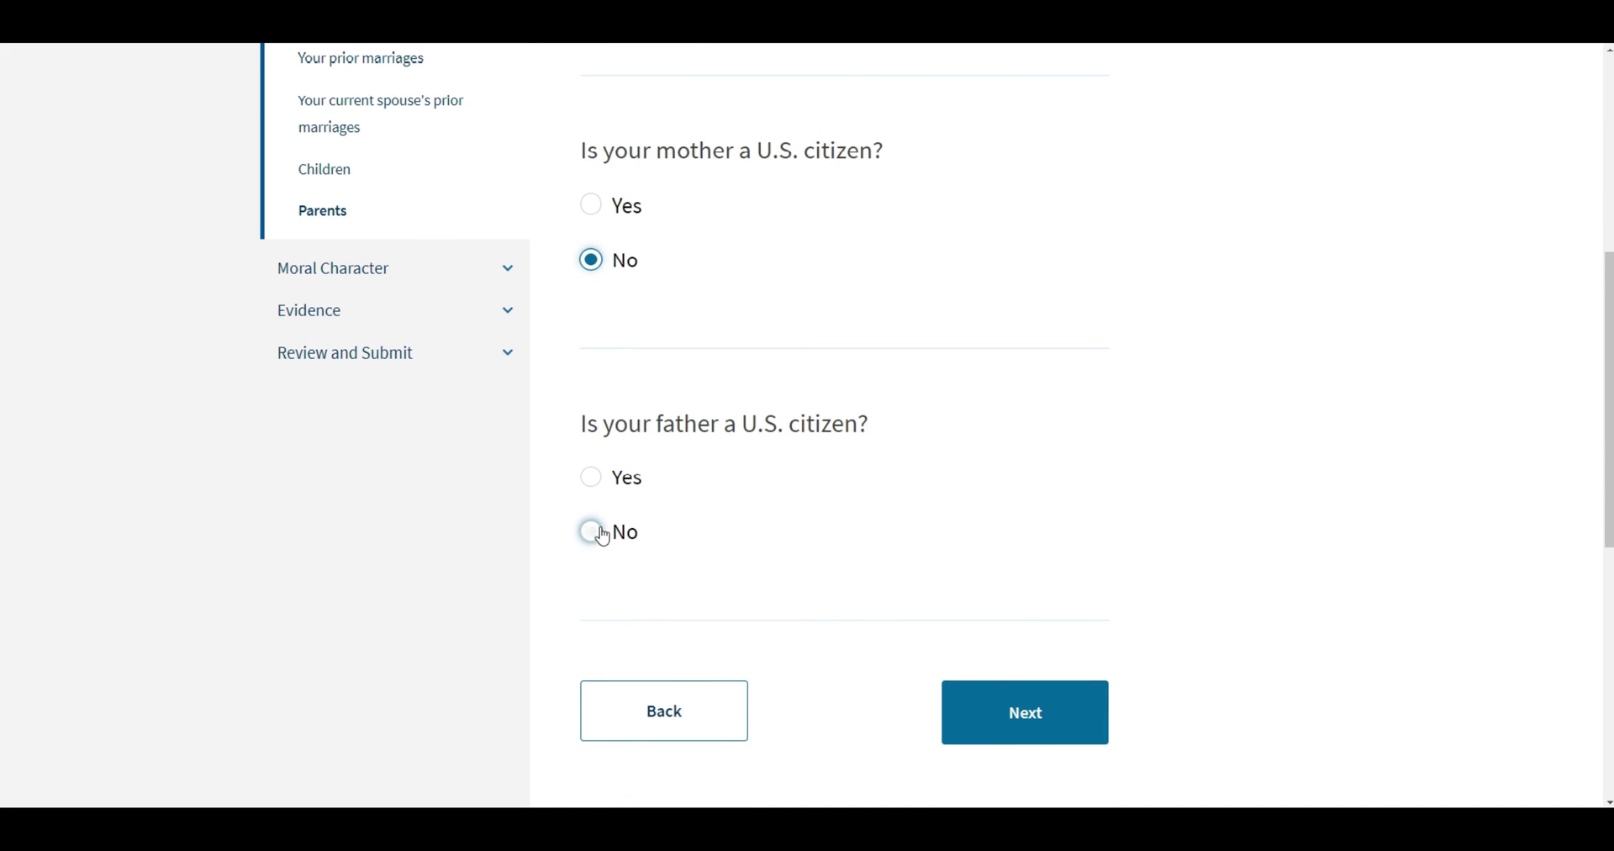
pyautogui.click(586, 532)
# Try Yes for the mother's U.S. citizenship to read the related notice and set the answer back to No.
pyautogui.scroll(1, 797, 515)
pyautogui.click(594, 293)
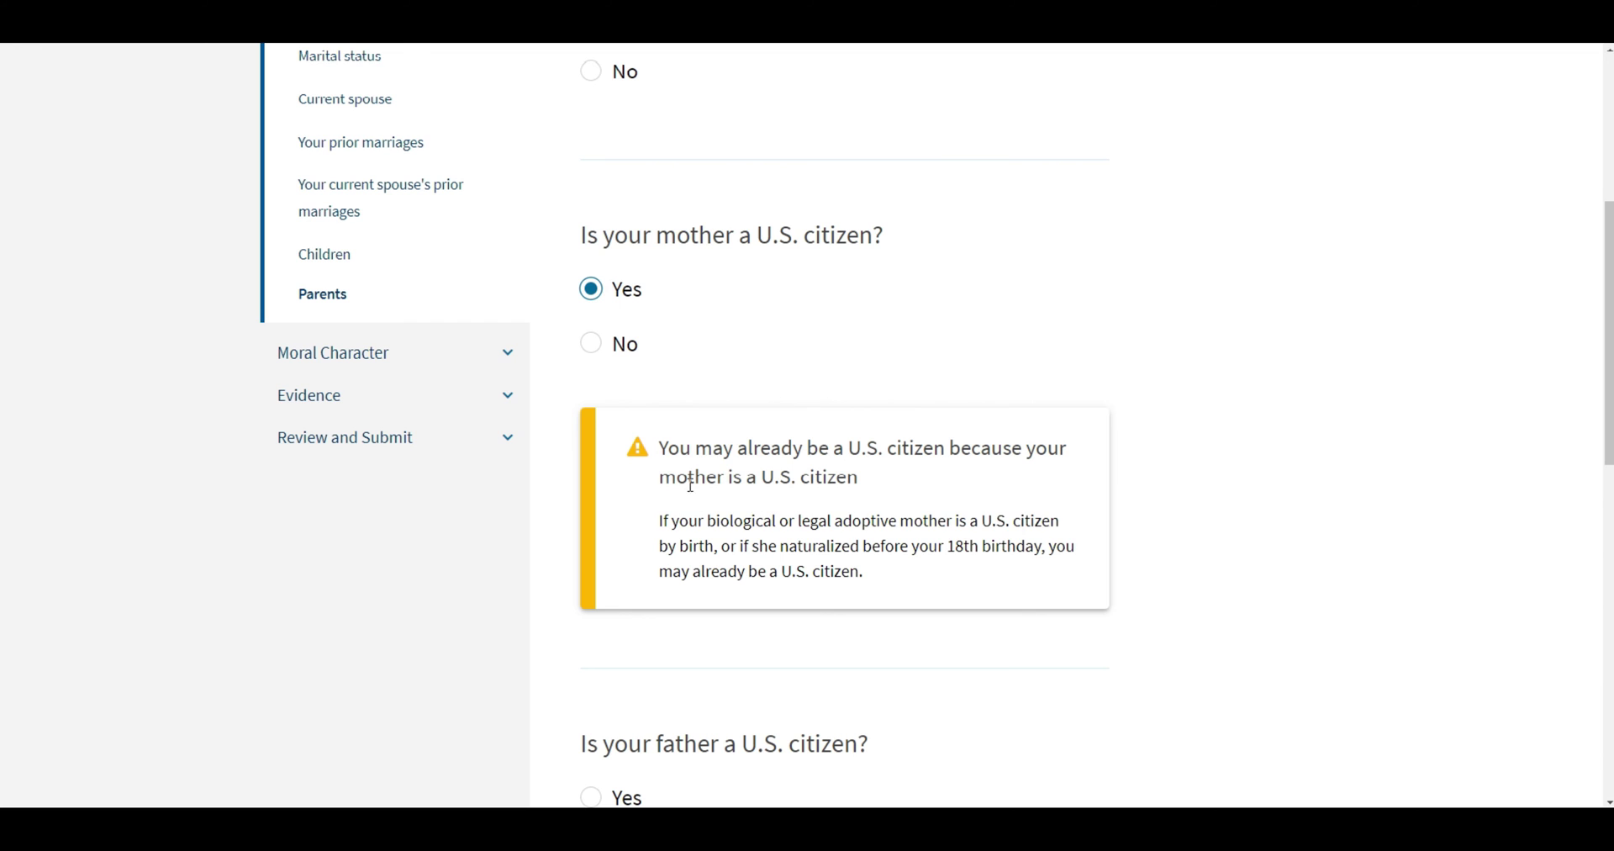
pyautogui.moveTo(663, 454); pyautogui.dragTo(882, 490)
pyautogui.click(882, 490)
pyautogui.click(593, 344)
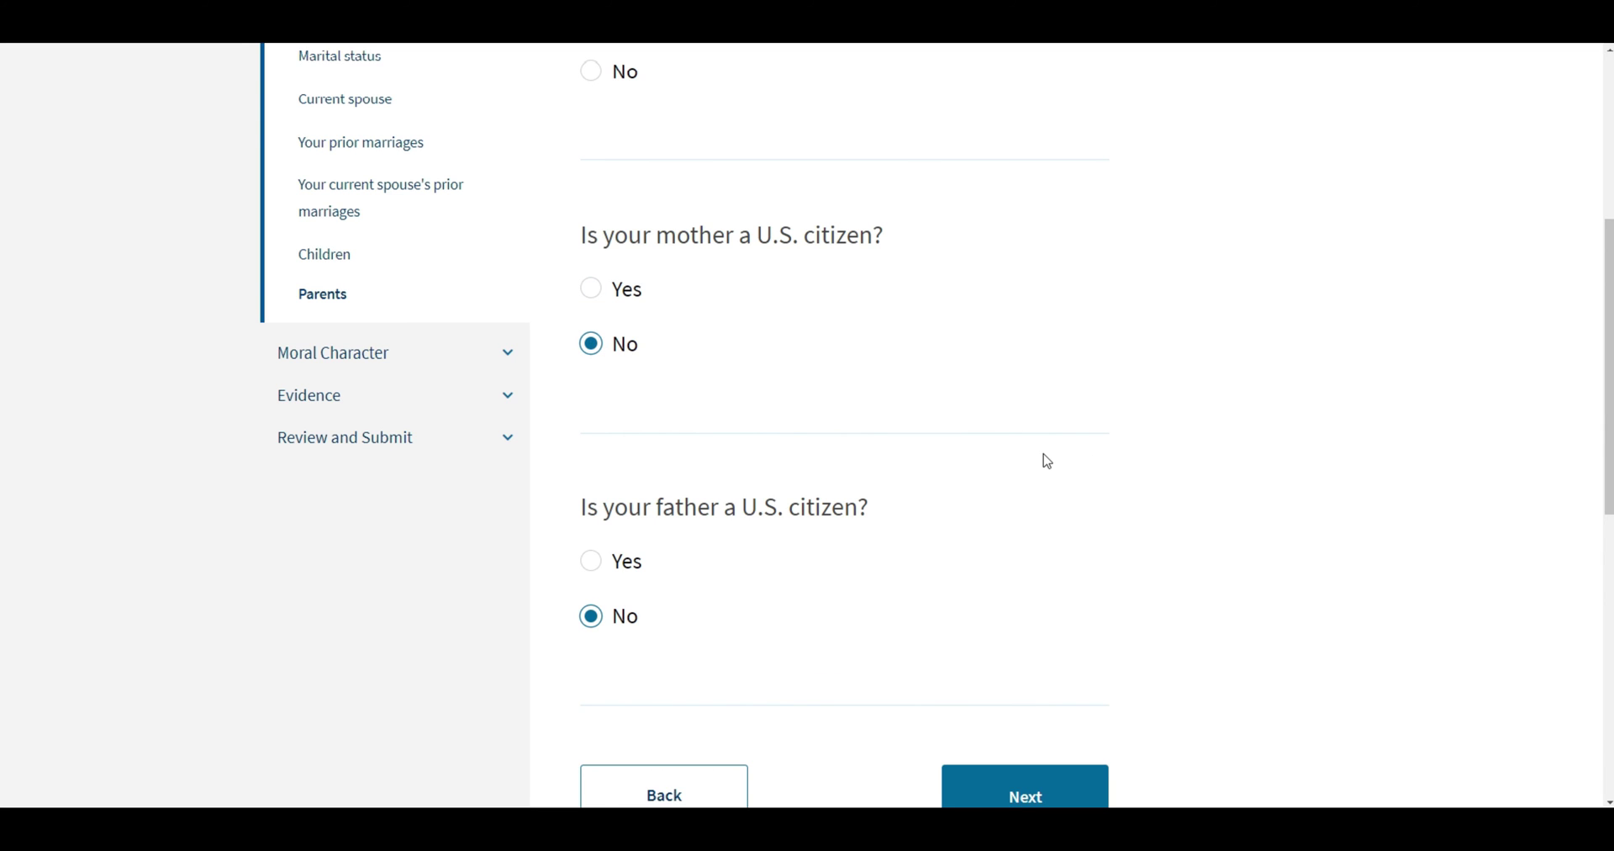
# Continue to the Moral Character section and read its instructions on how to answer the questions.
pyautogui.scroll(-1, 1002, 460)
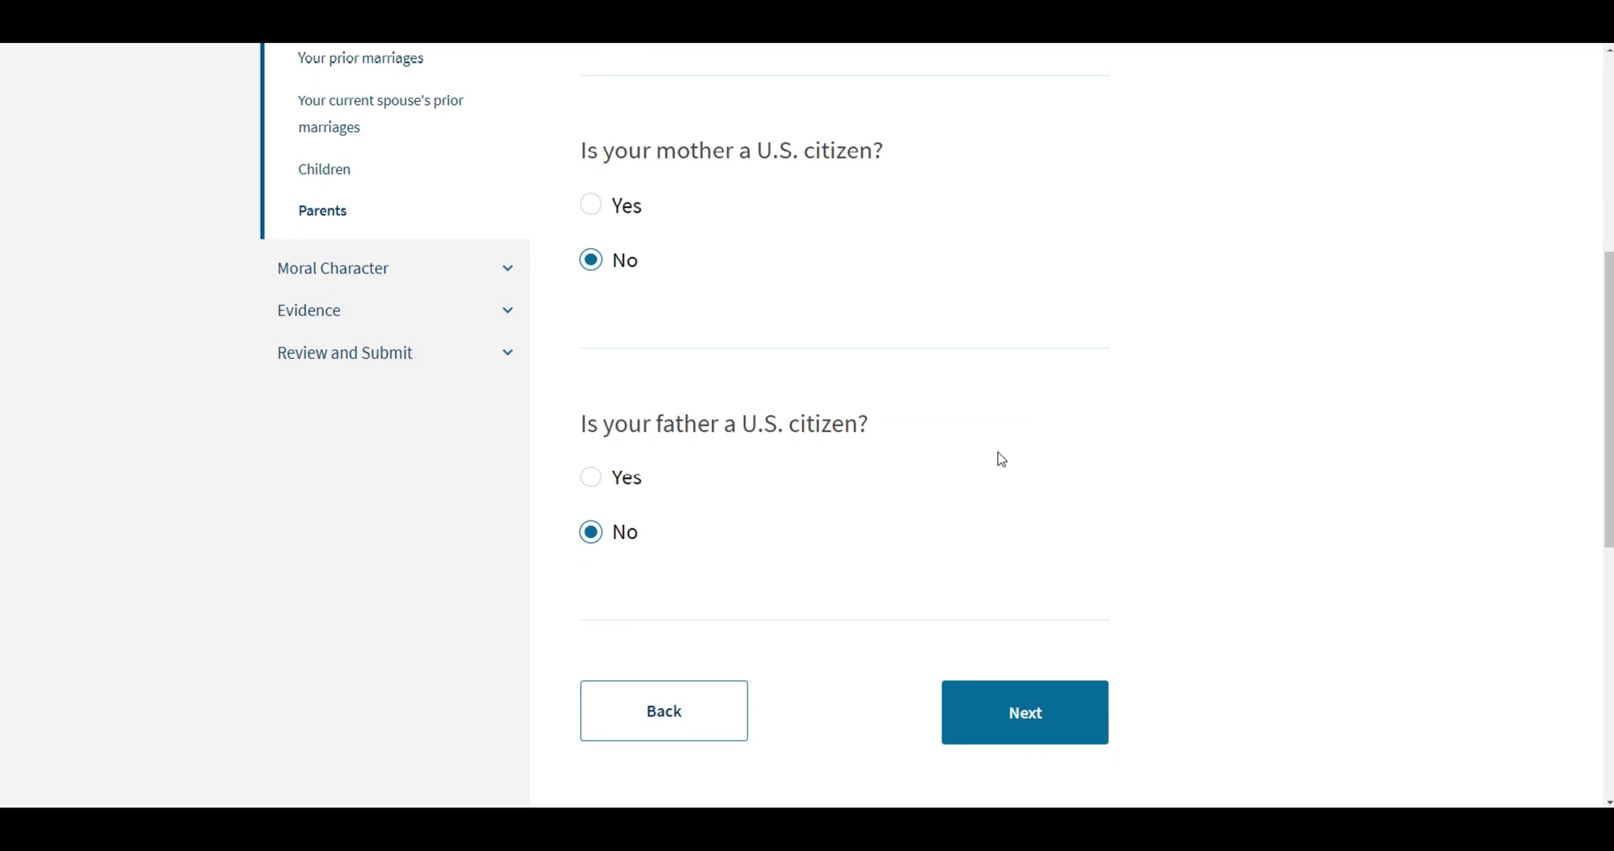
pyautogui.click(1000, 715)
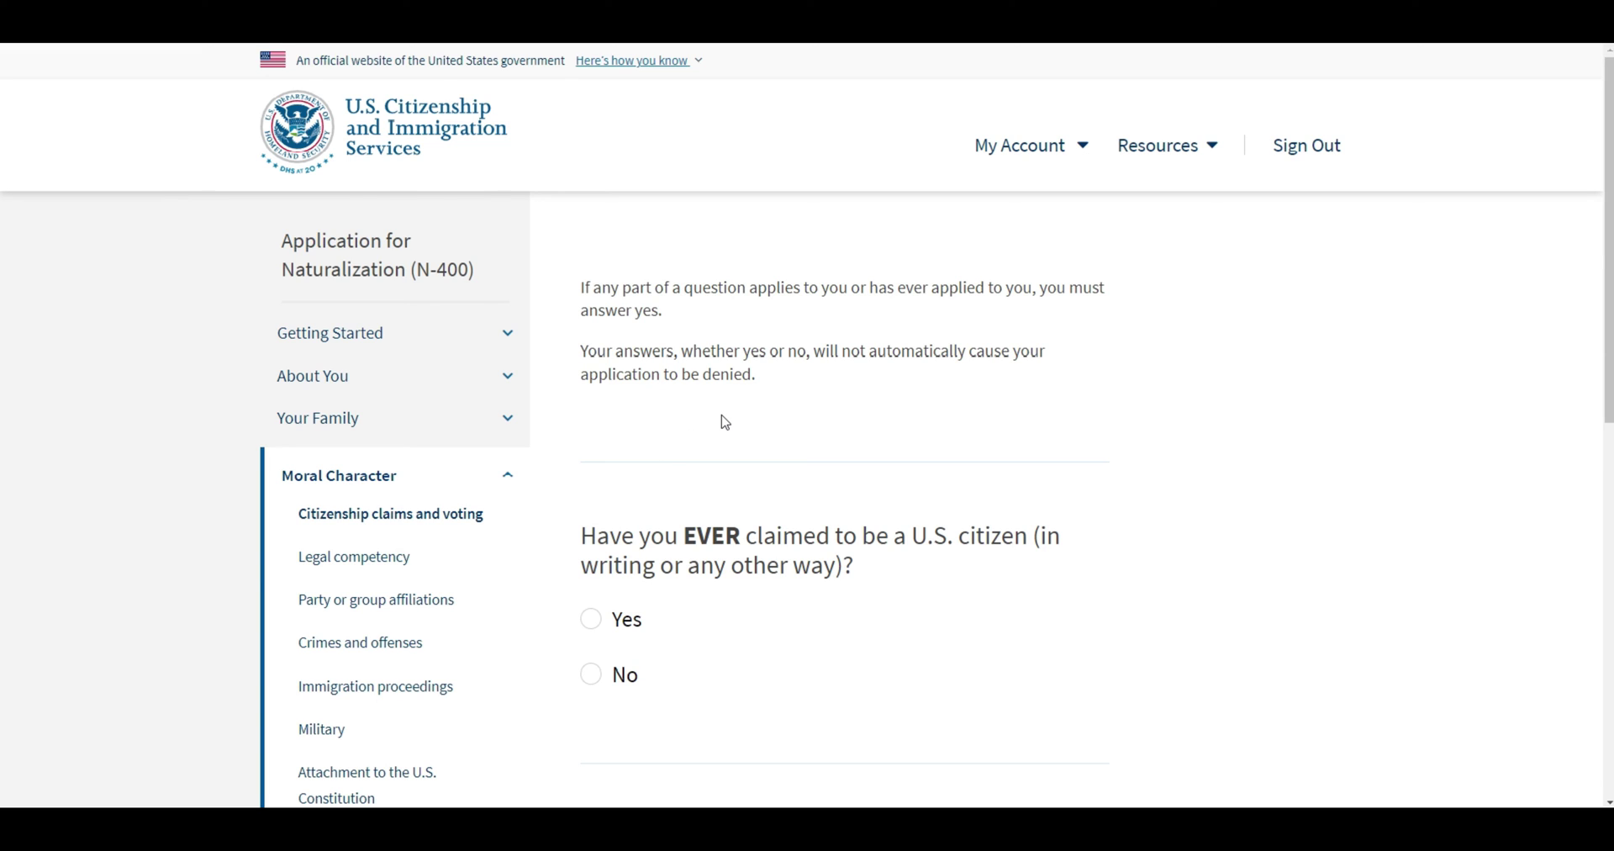
pyautogui.moveTo(685, 292); pyautogui.dragTo(739, 286)
pyautogui.click(745, 304)
pyautogui.moveTo(586, 360); pyautogui.dragTo(754, 383)
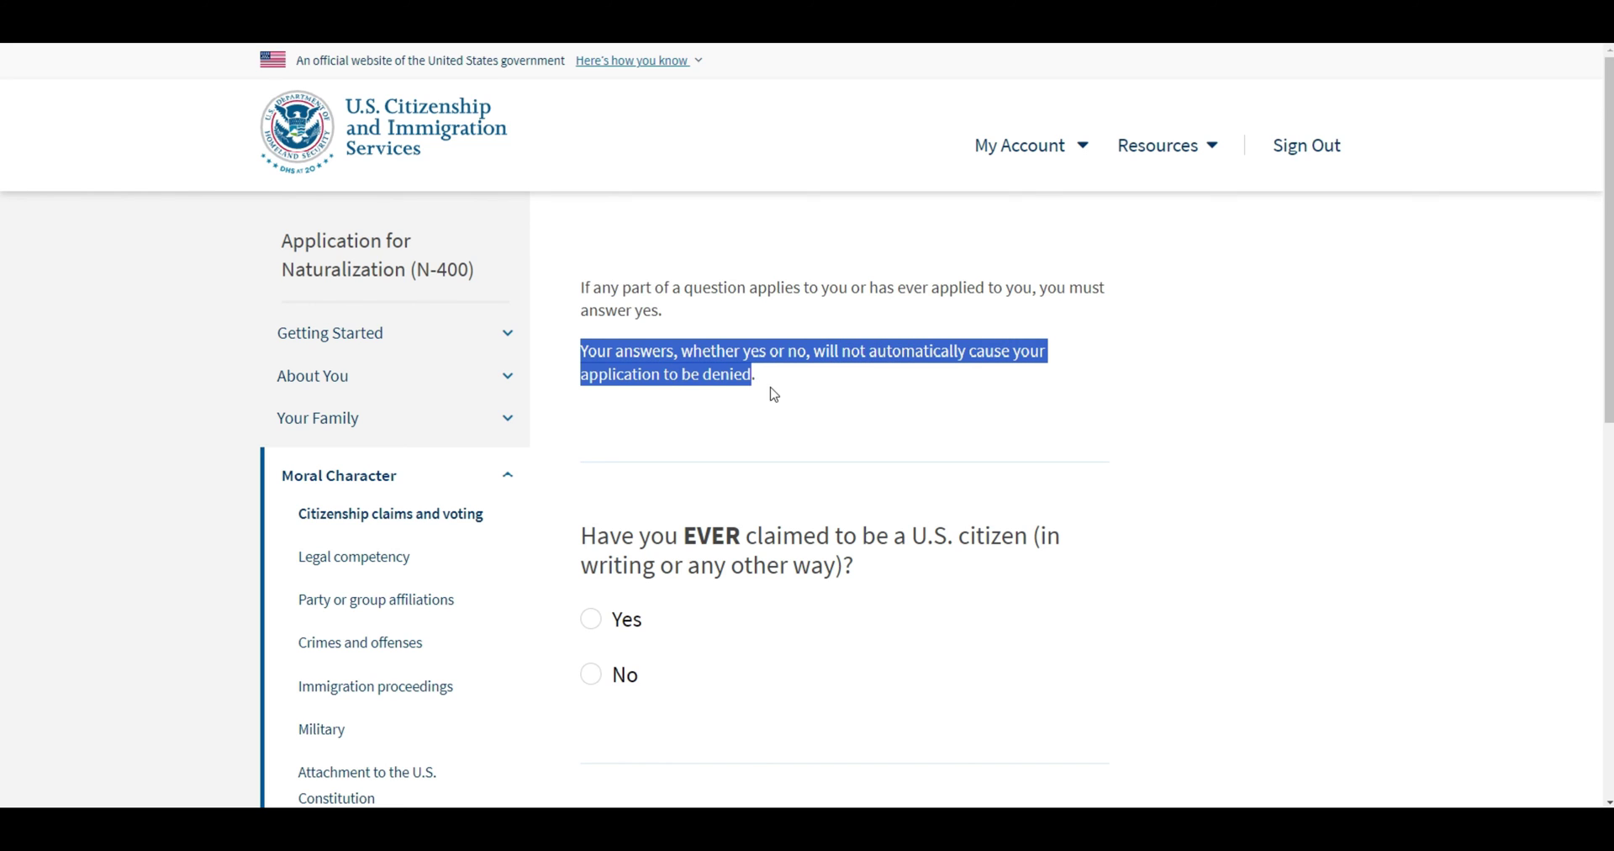
pyautogui.click(777, 381)
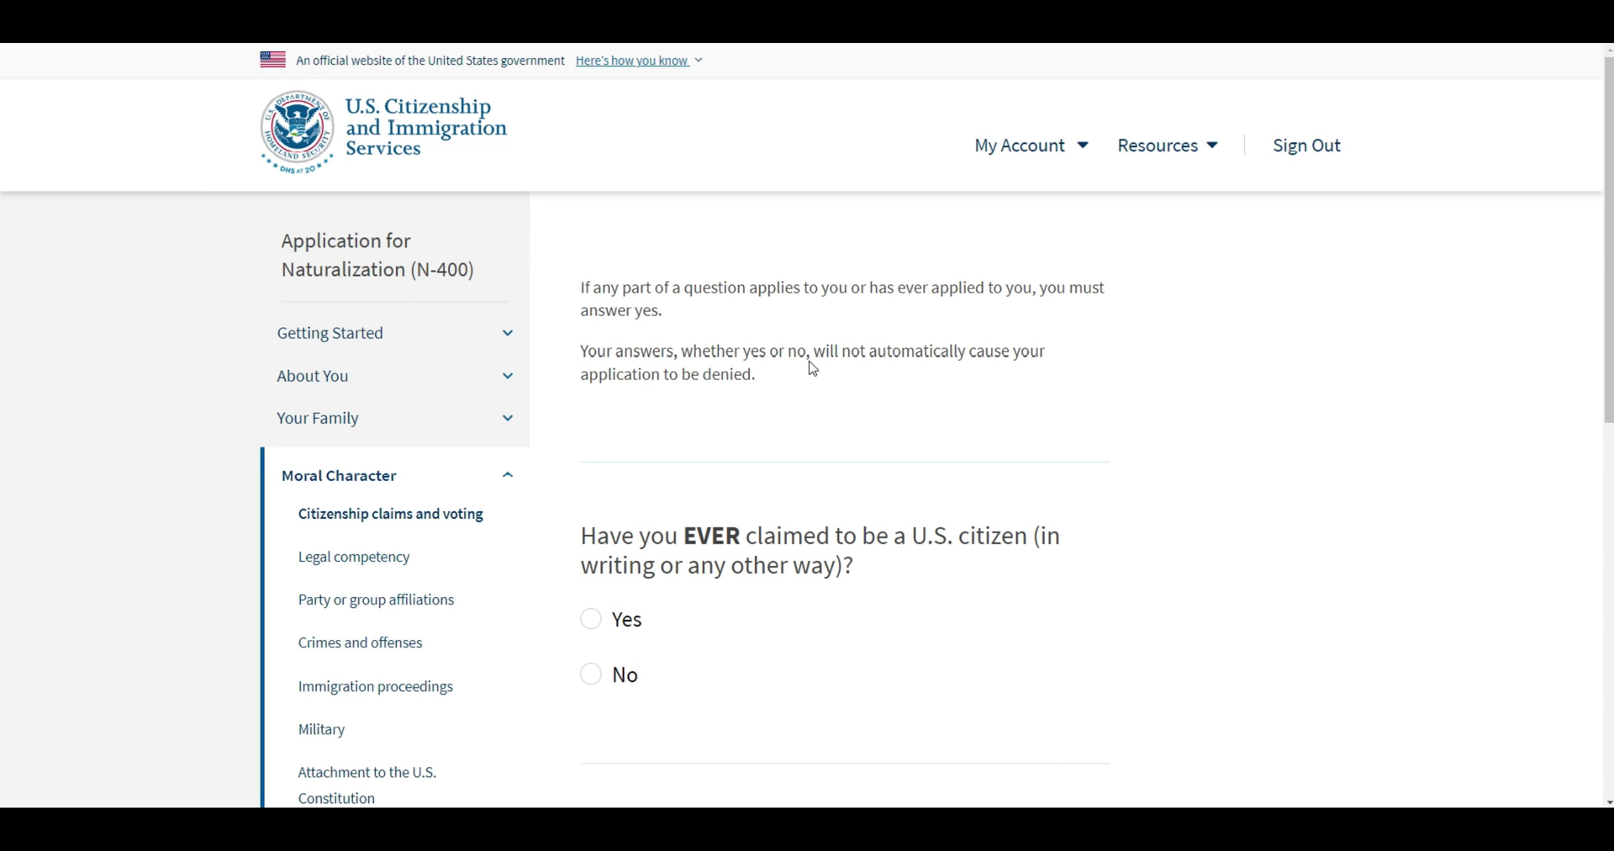
# Answer No to ever having claimed to be a U.S. citizen and continue to the voting questions.
pyautogui.scroll(-4, 813, 368)
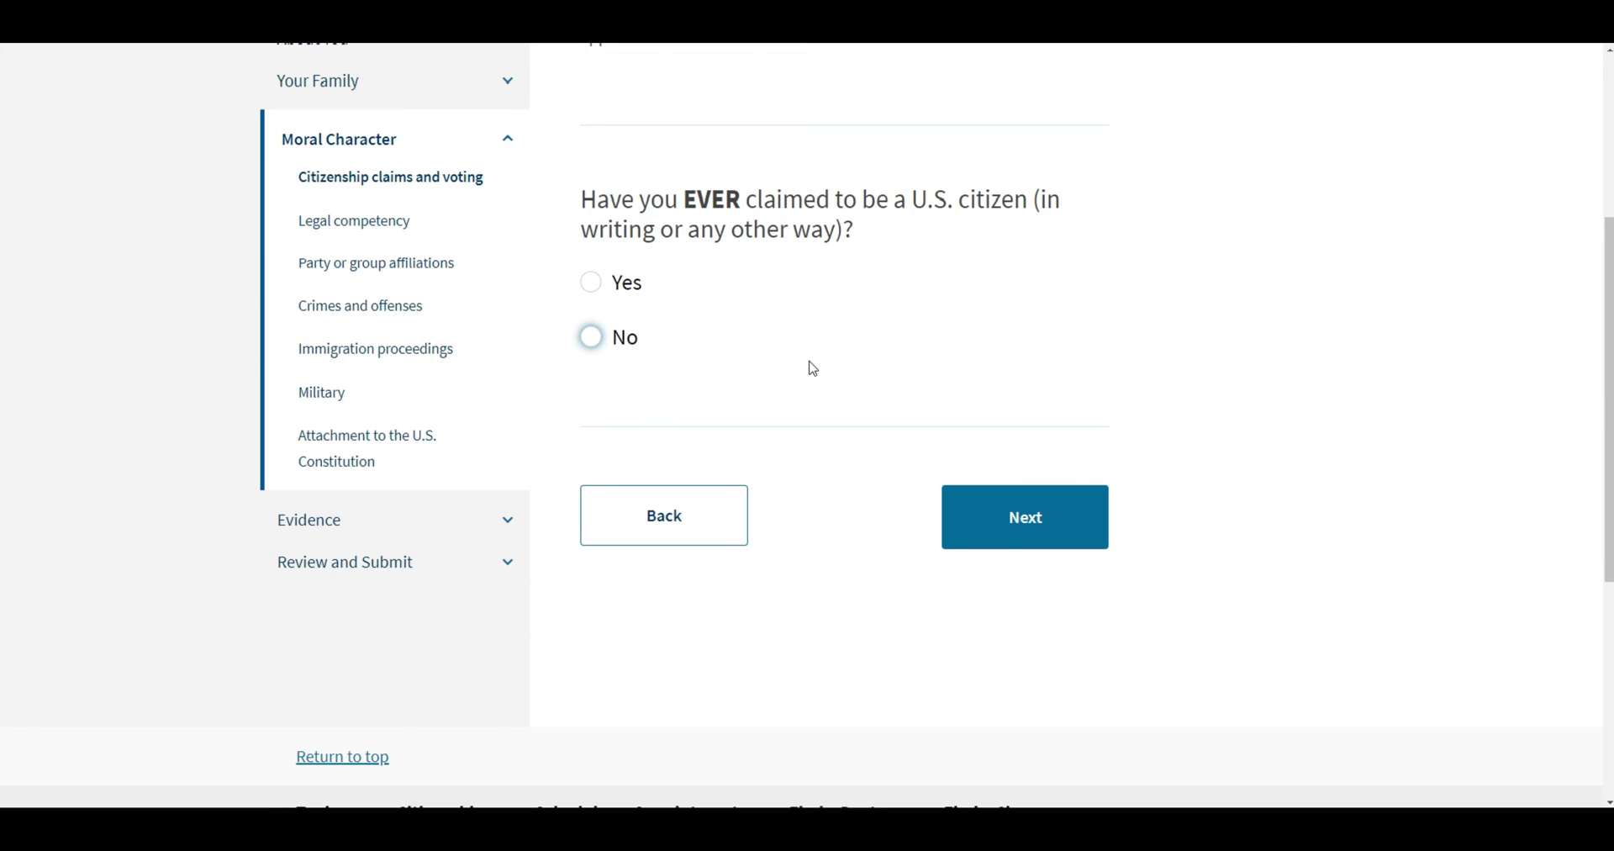
pyautogui.scroll(1, 813, 369)
pyautogui.press('space')
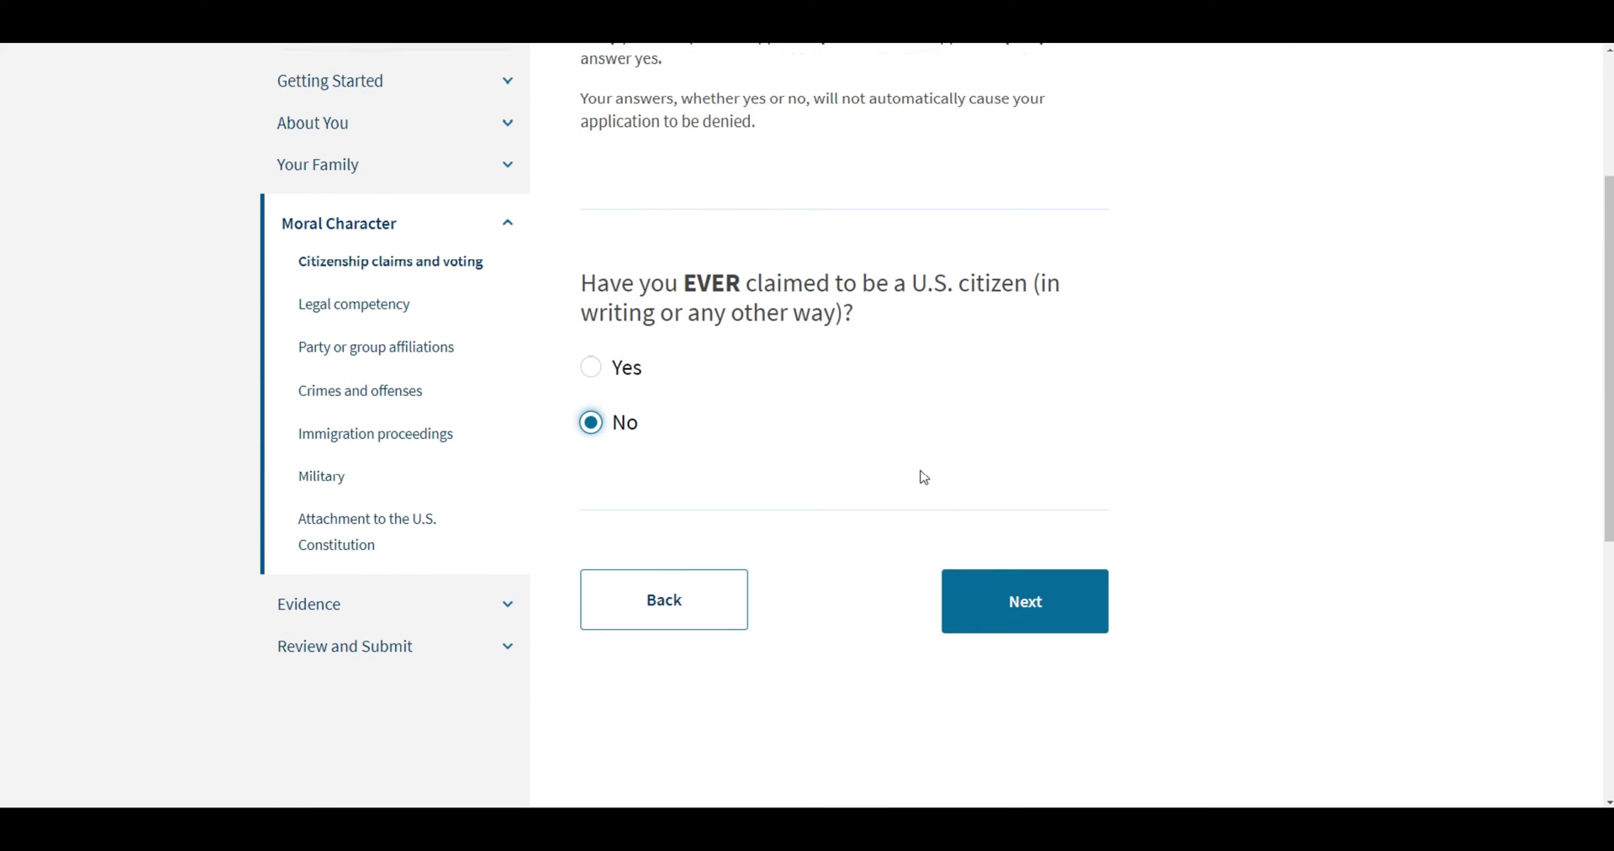
pyautogui.scroll(1, 984, 588)
pyautogui.click(1042, 685)
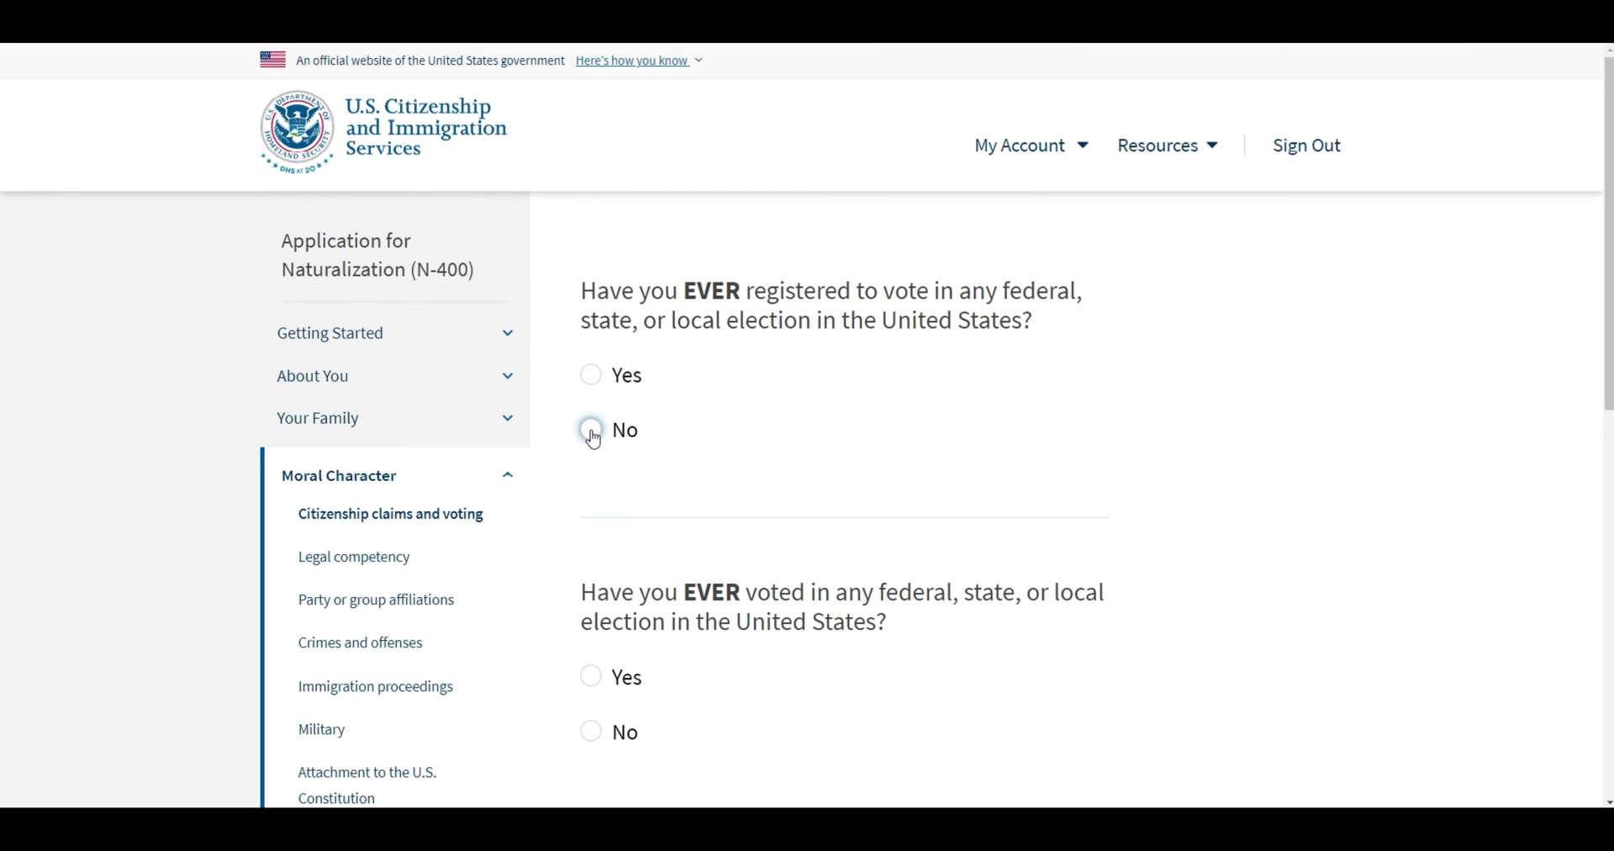
# Answer No to ever having registered to vote and ever having voted in a U.S. election, and continue to the tax questions.
pyautogui.click(592, 430)
pyautogui.scroll(-2, 813, 486)
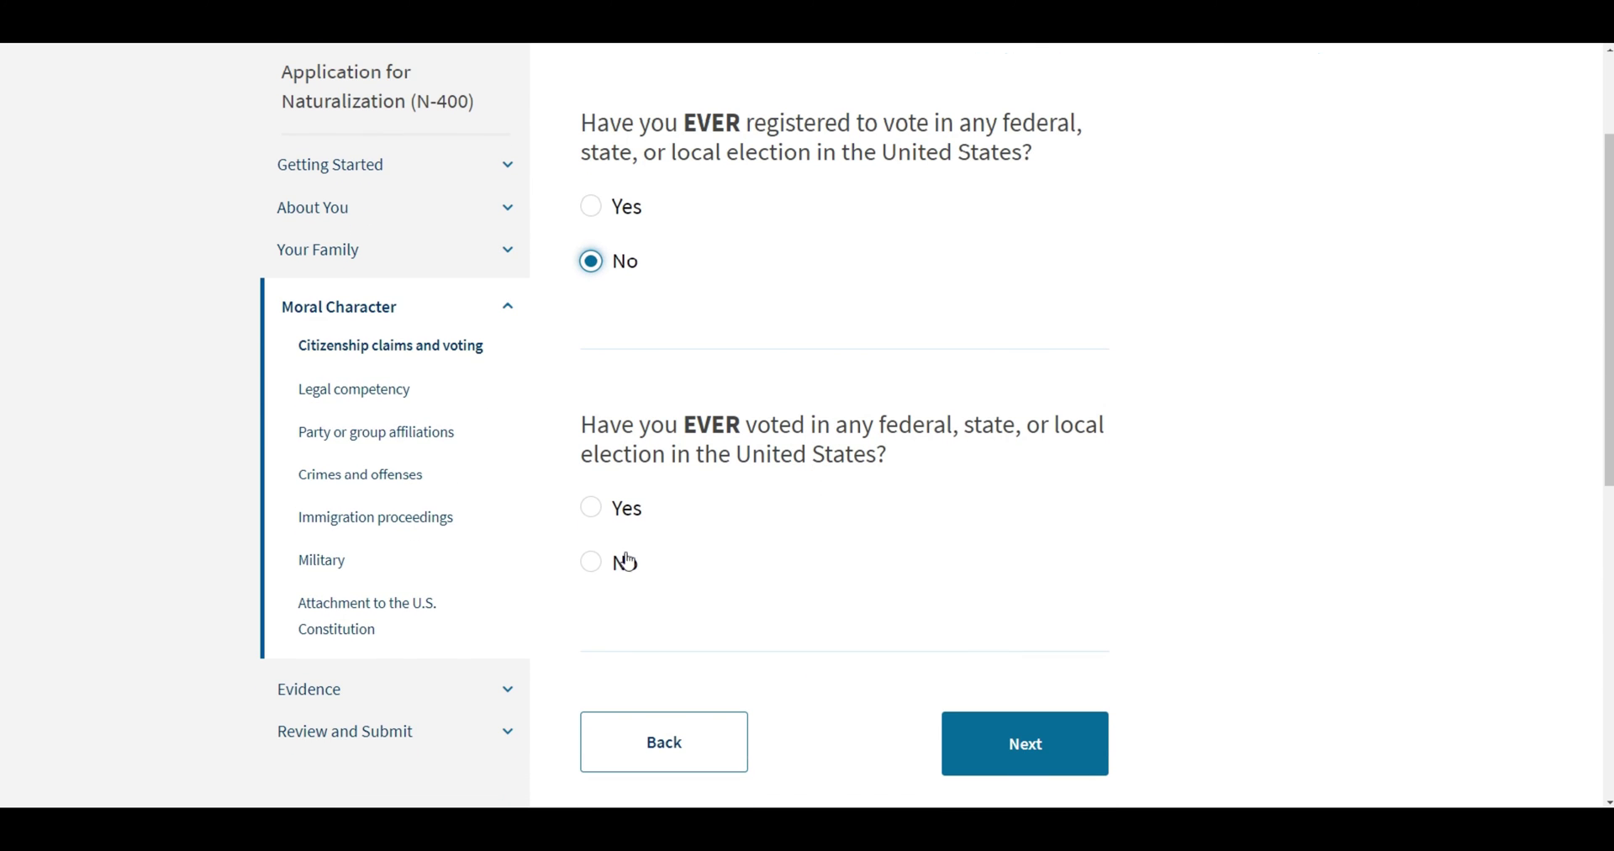
pyautogui.click(596, 563)
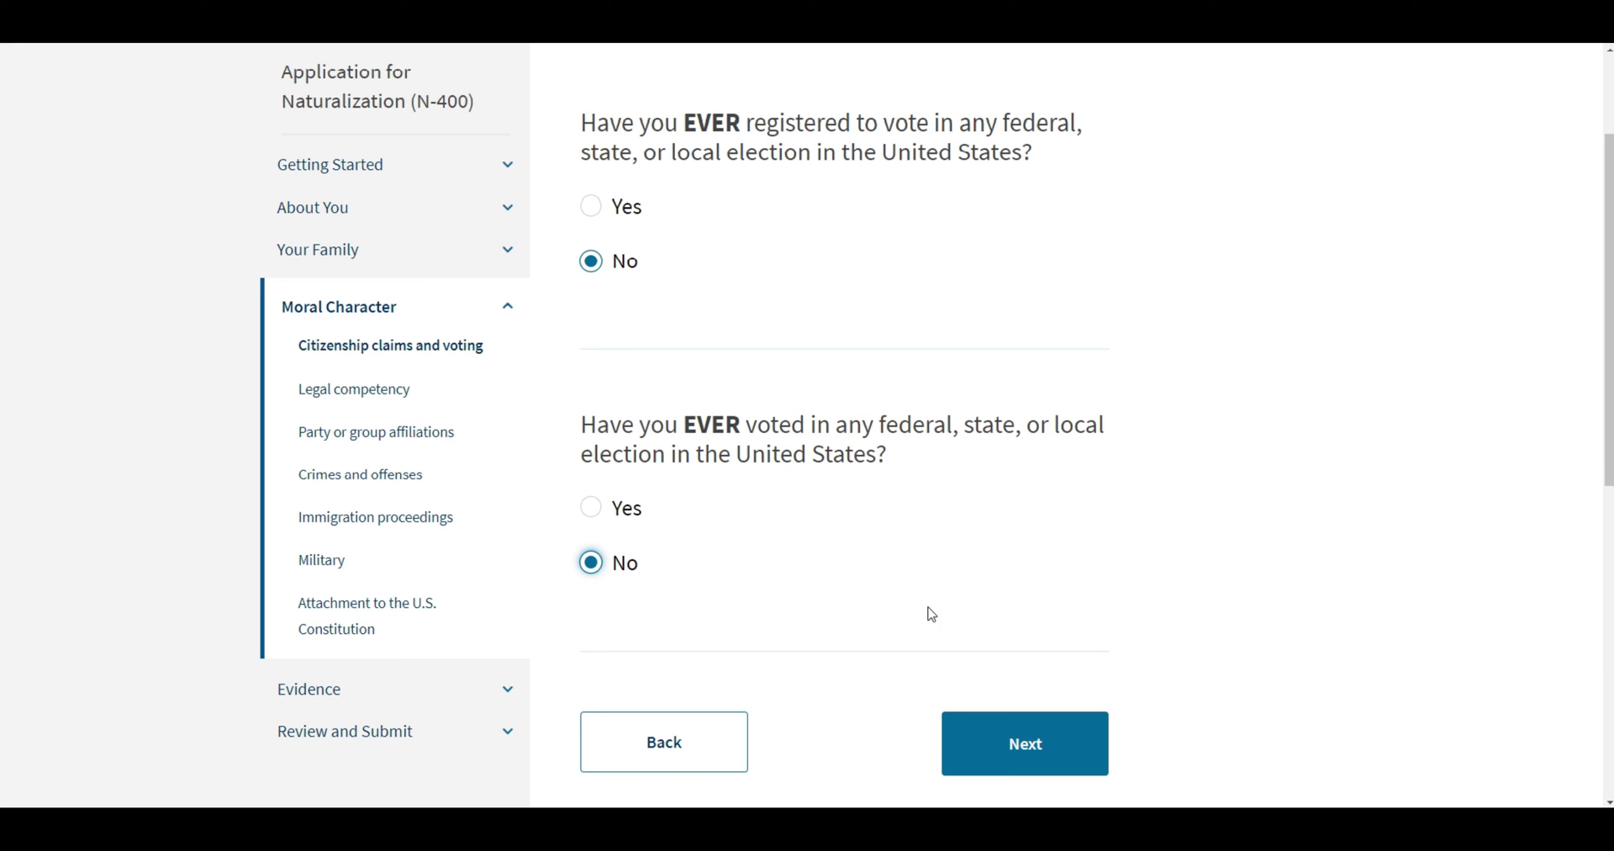
pyautogui.click(1051, 751)
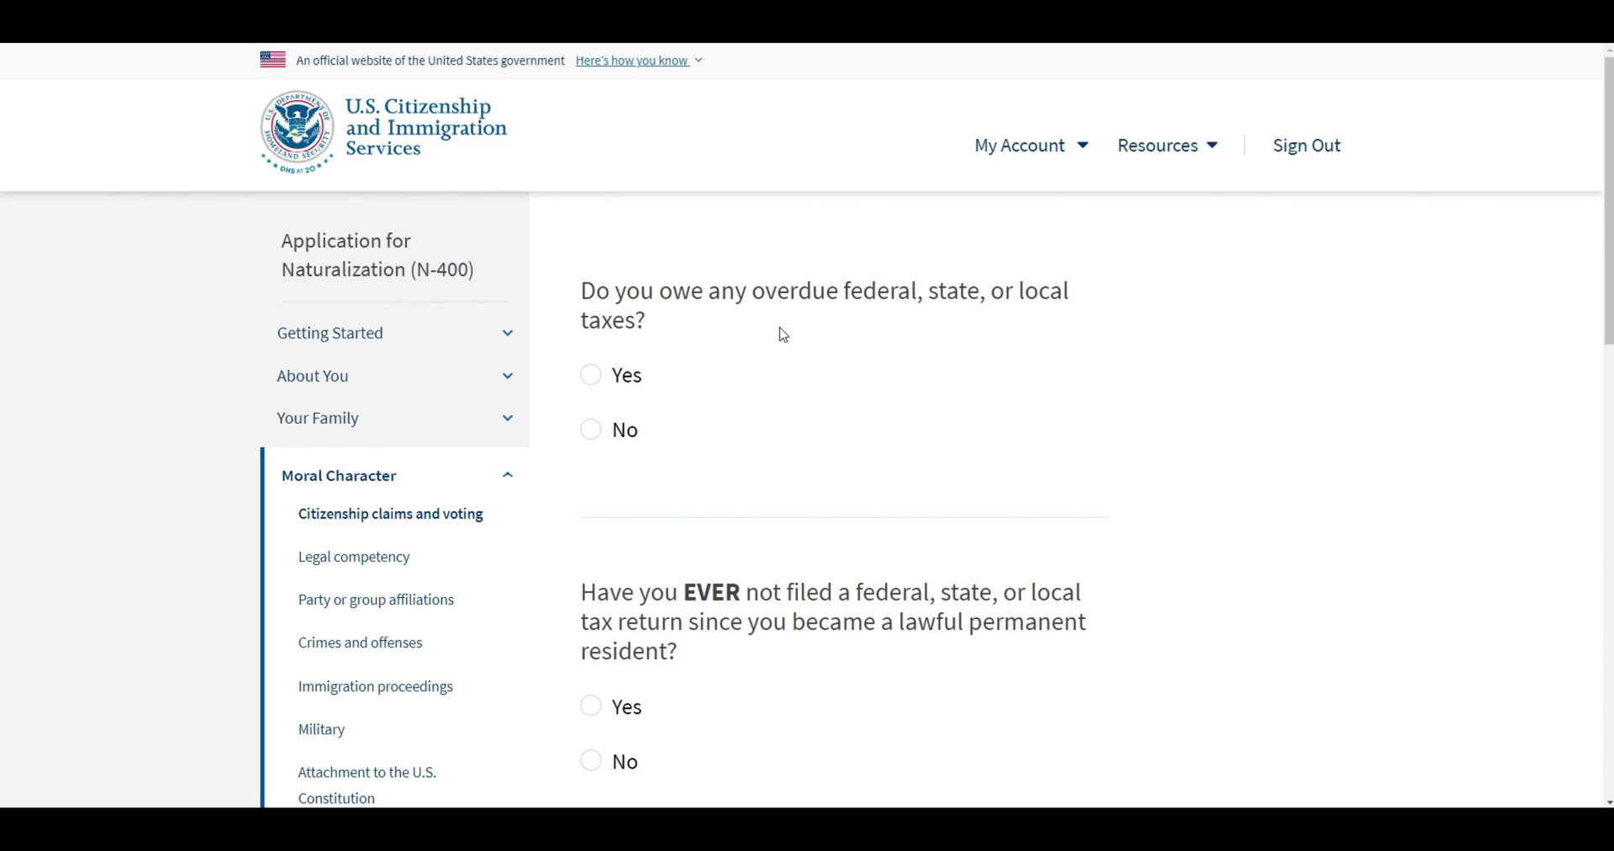
# Answer Yes to owing overdue taxes and explain the $1200 owed for 2023, the $300/month IRS payment plan until X date and its uploaded evidence.
pyautogui.moveTo(580, 292); pyautogui.dragTo(674, 327)
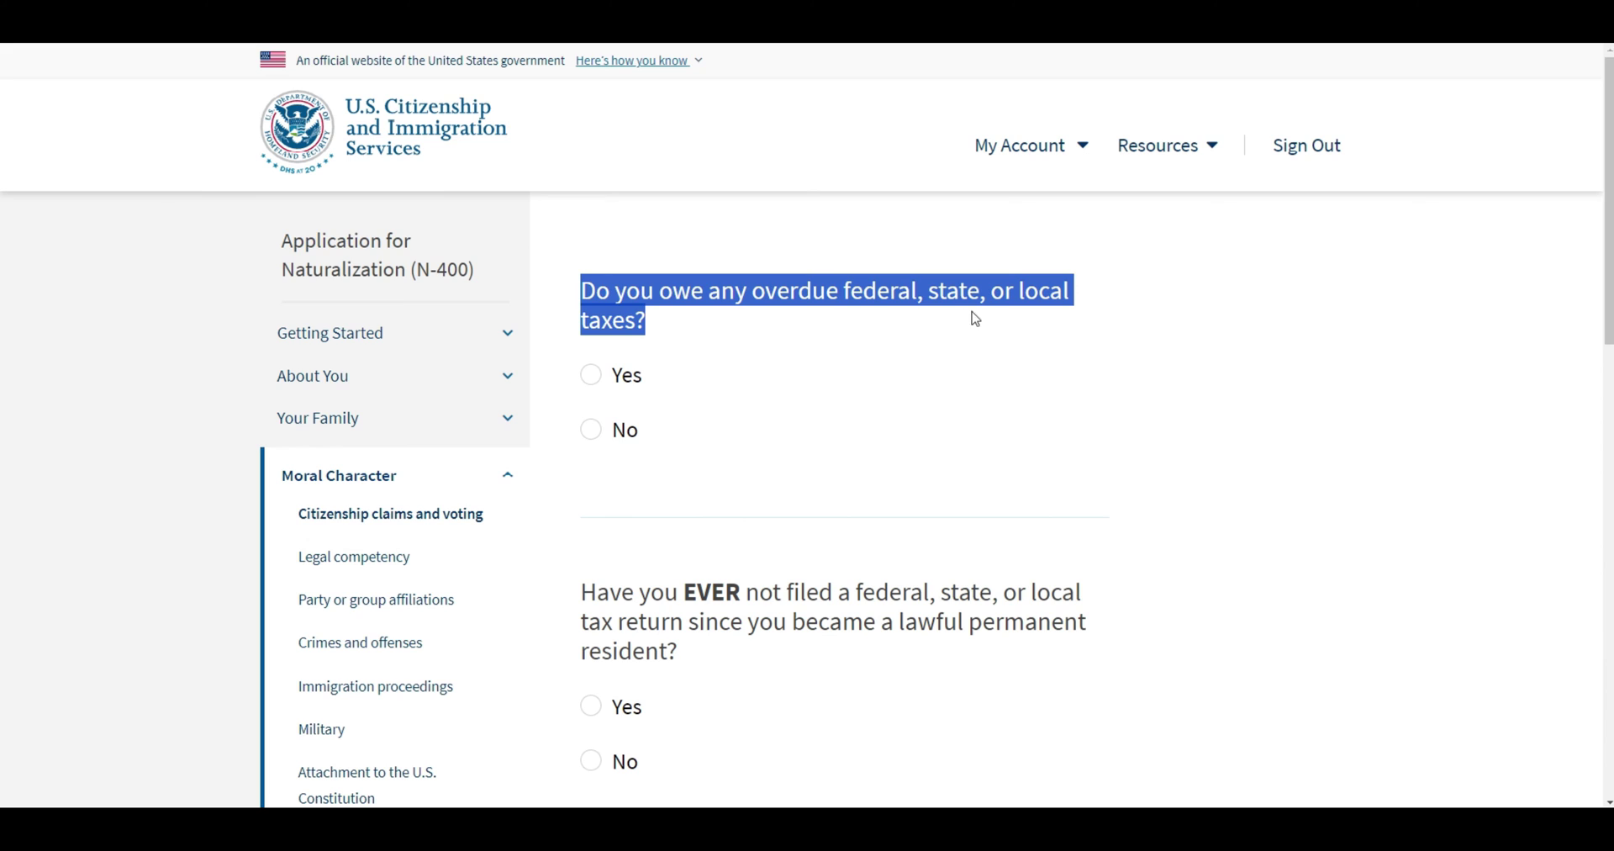
pyautogui.click(602, 290)
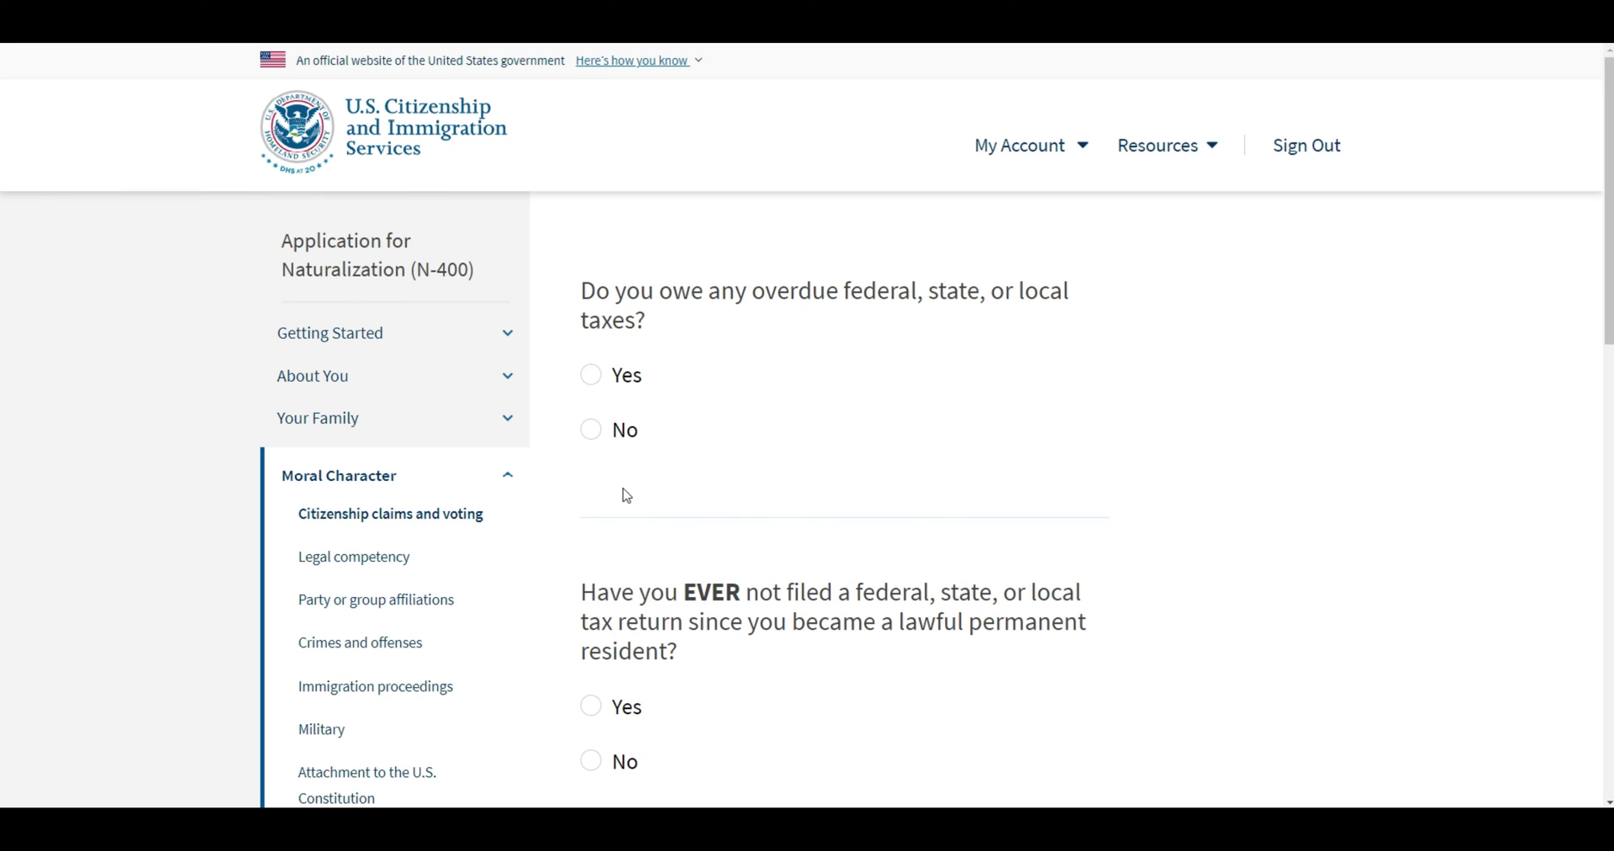
pyautogui.click(591, 375)
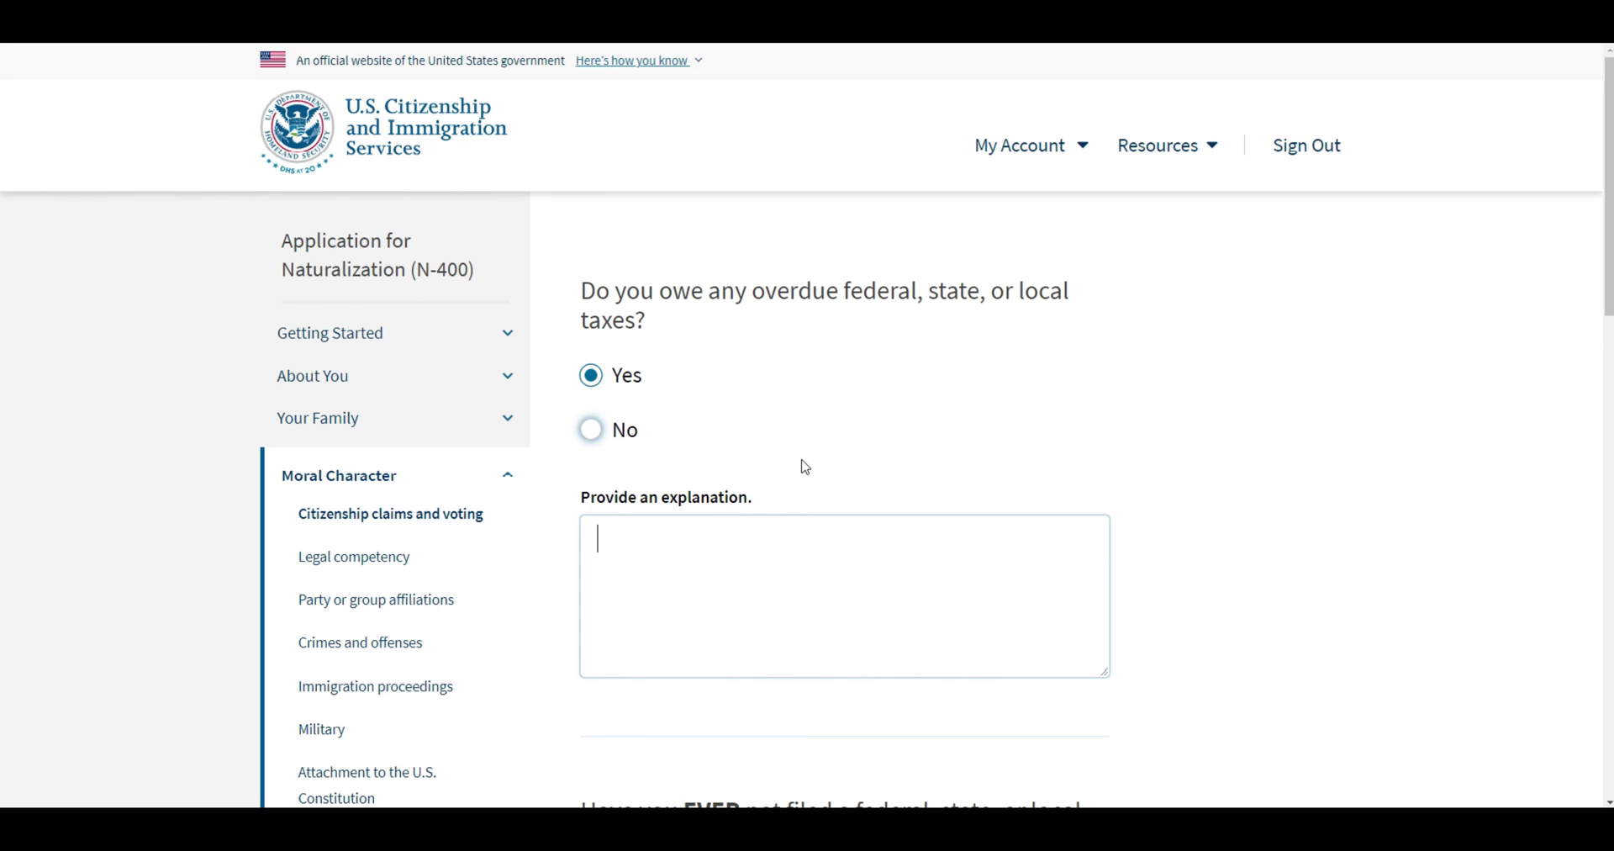
pyautogui.write('I owe $1200 in 2023 taxes. I have established a payment plan with the IRS that will charge me $300/month until  X date. Uploaded you will find evidence of my IRS payment plan.')
pyautogui.scroll(-1, 1064, 657)
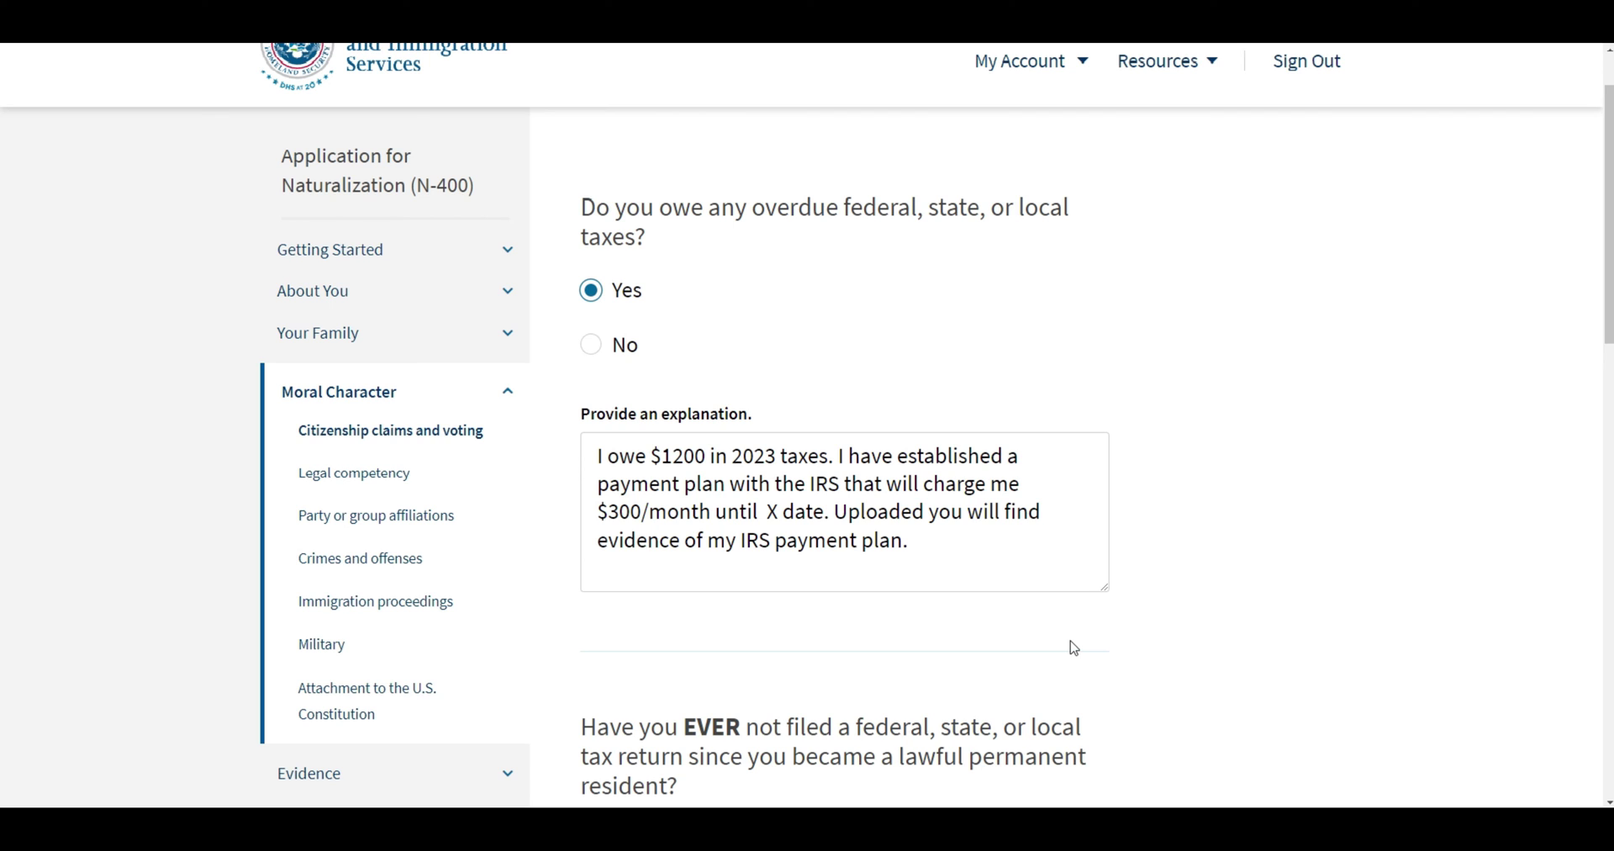
pyautogui.click(929, 580)
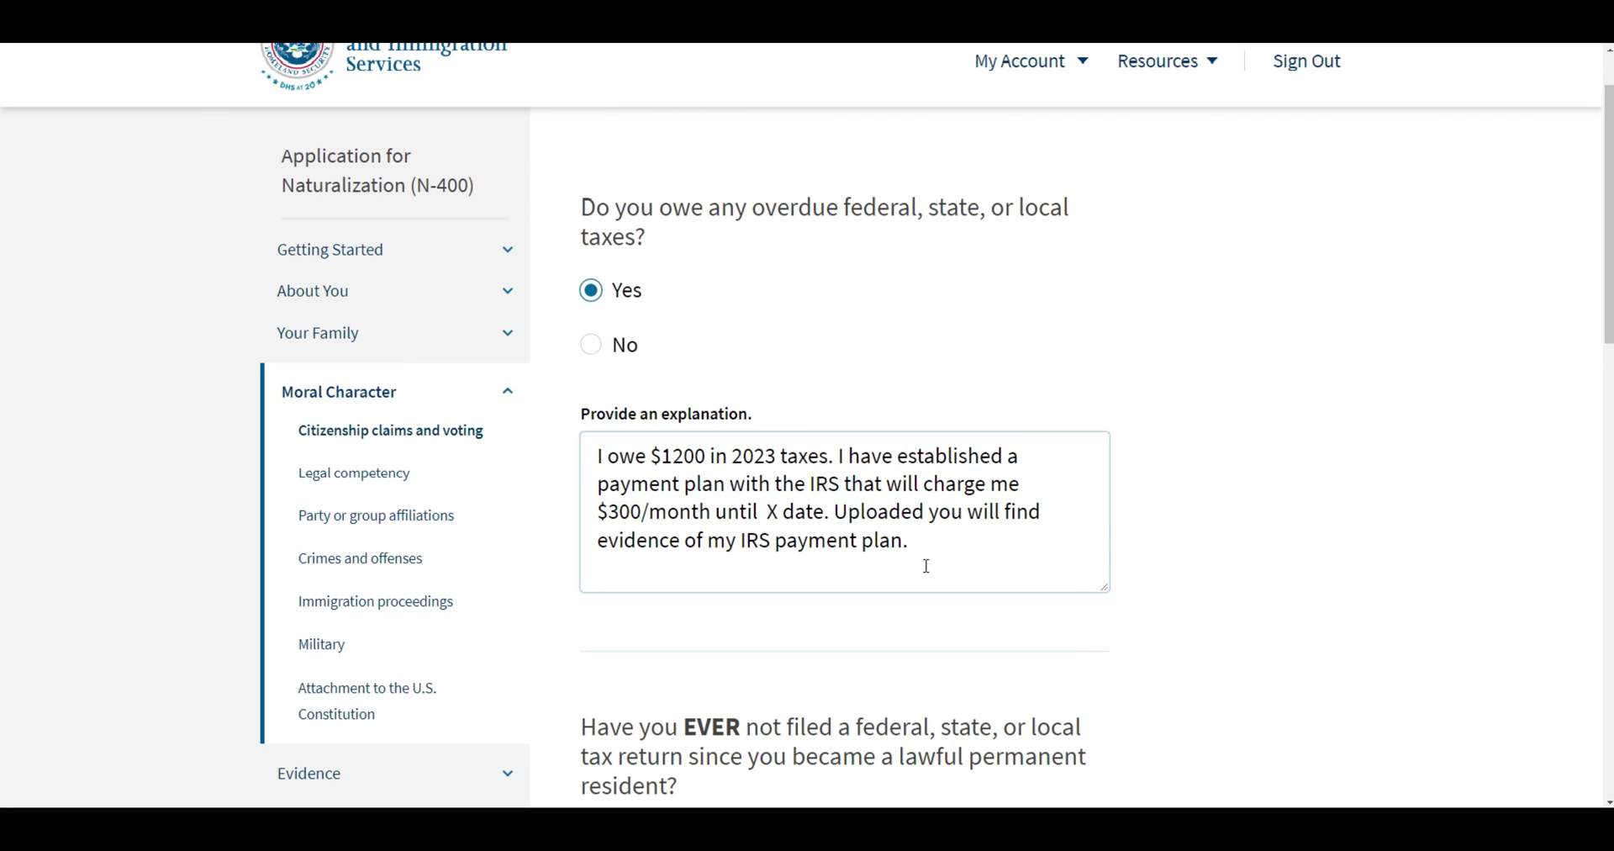
pyautogui.scroll(-2, 513, 639)
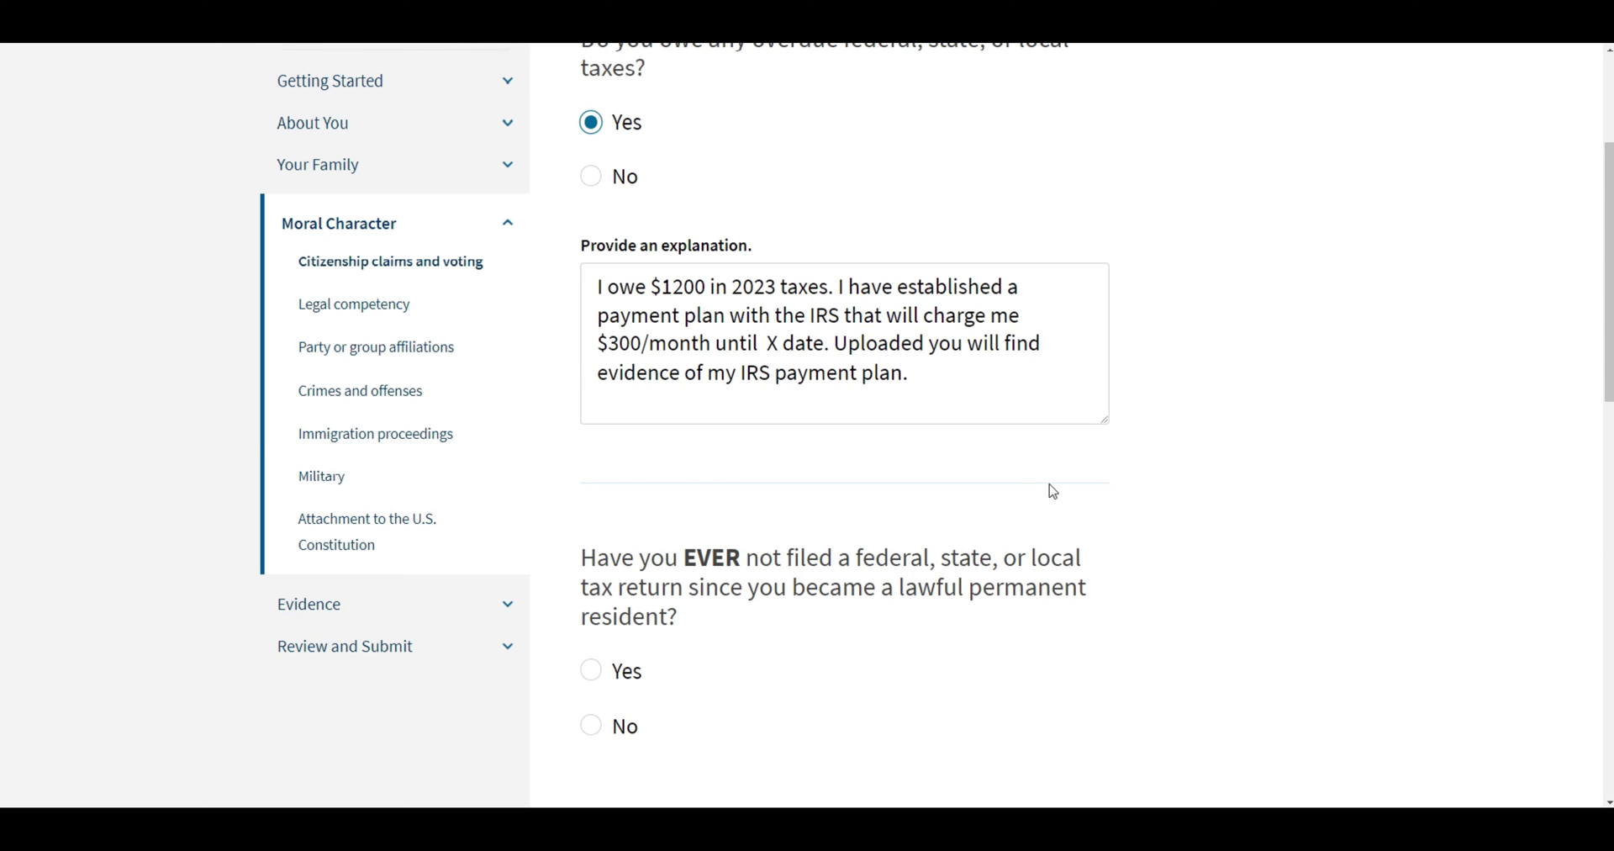
pyautogui.scroll(3, 1054, 492)
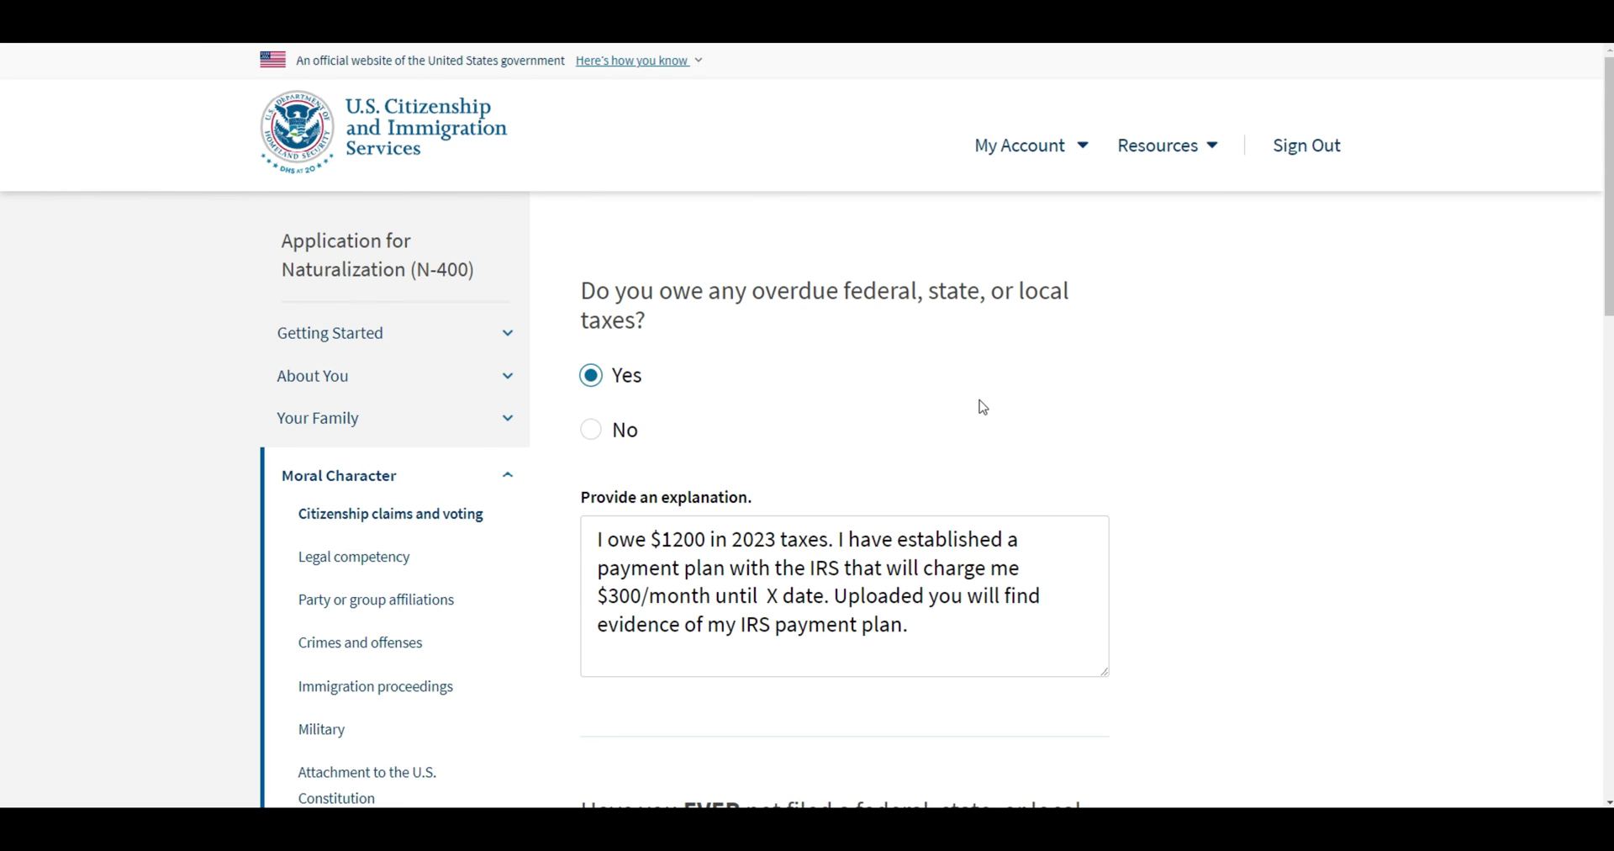
# Answer No to ever not having filed a tax return since becoming a lawful permanent resident, checking the explanation field for Yes.
pyautogui.scroll(-7, 1168, 299)
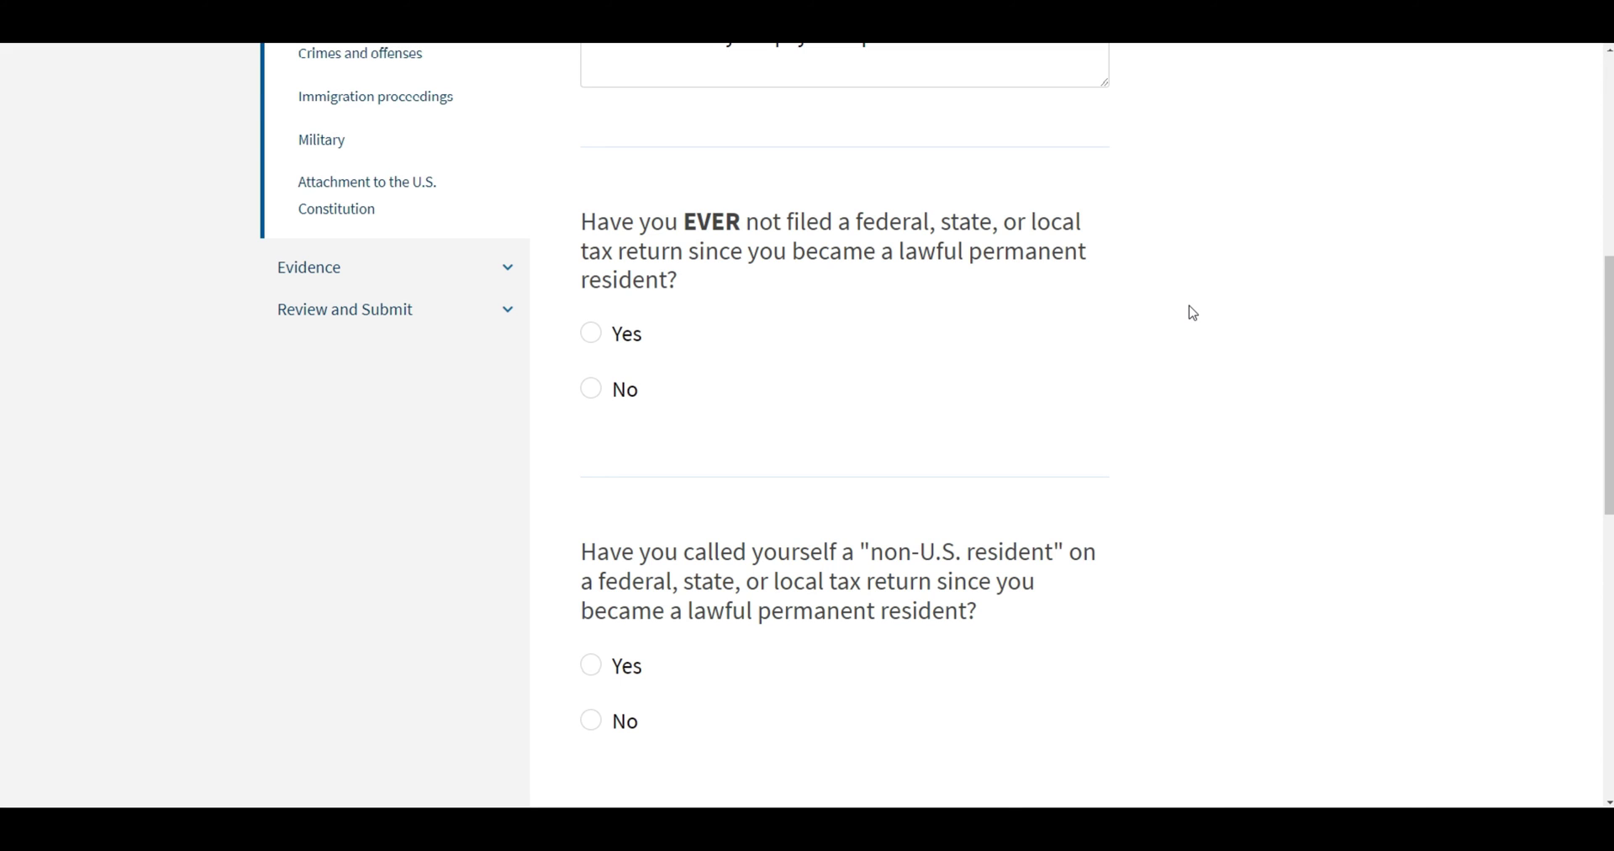
pyautogui.moveTo(899, 251); pyautogui.dragTo(680, 281)
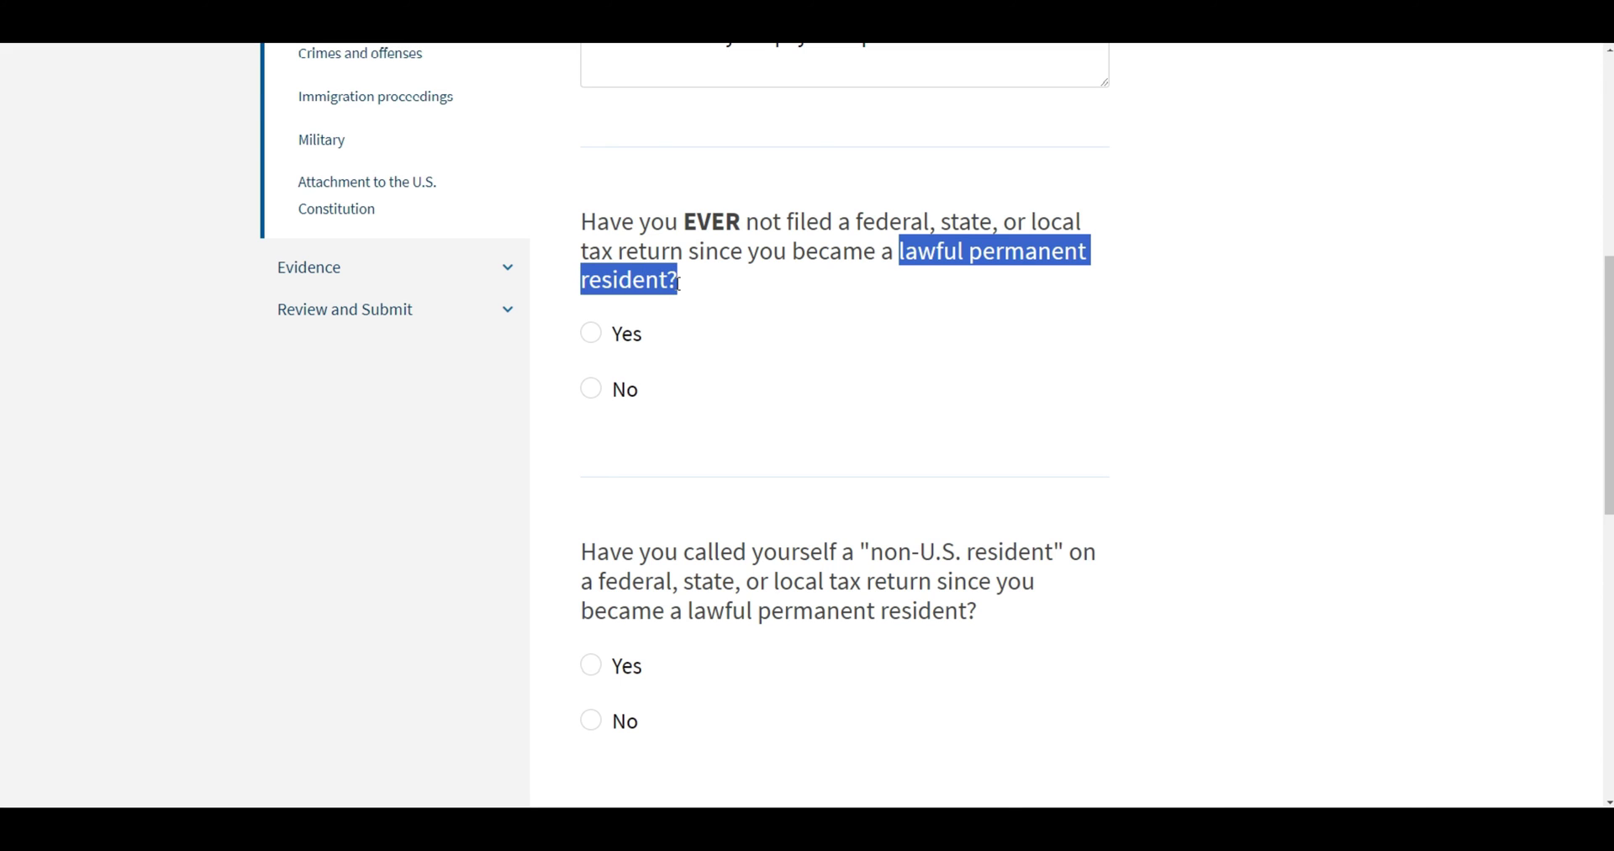
pyautogui.click(821, 292)
pyautogui.click(591, 333)
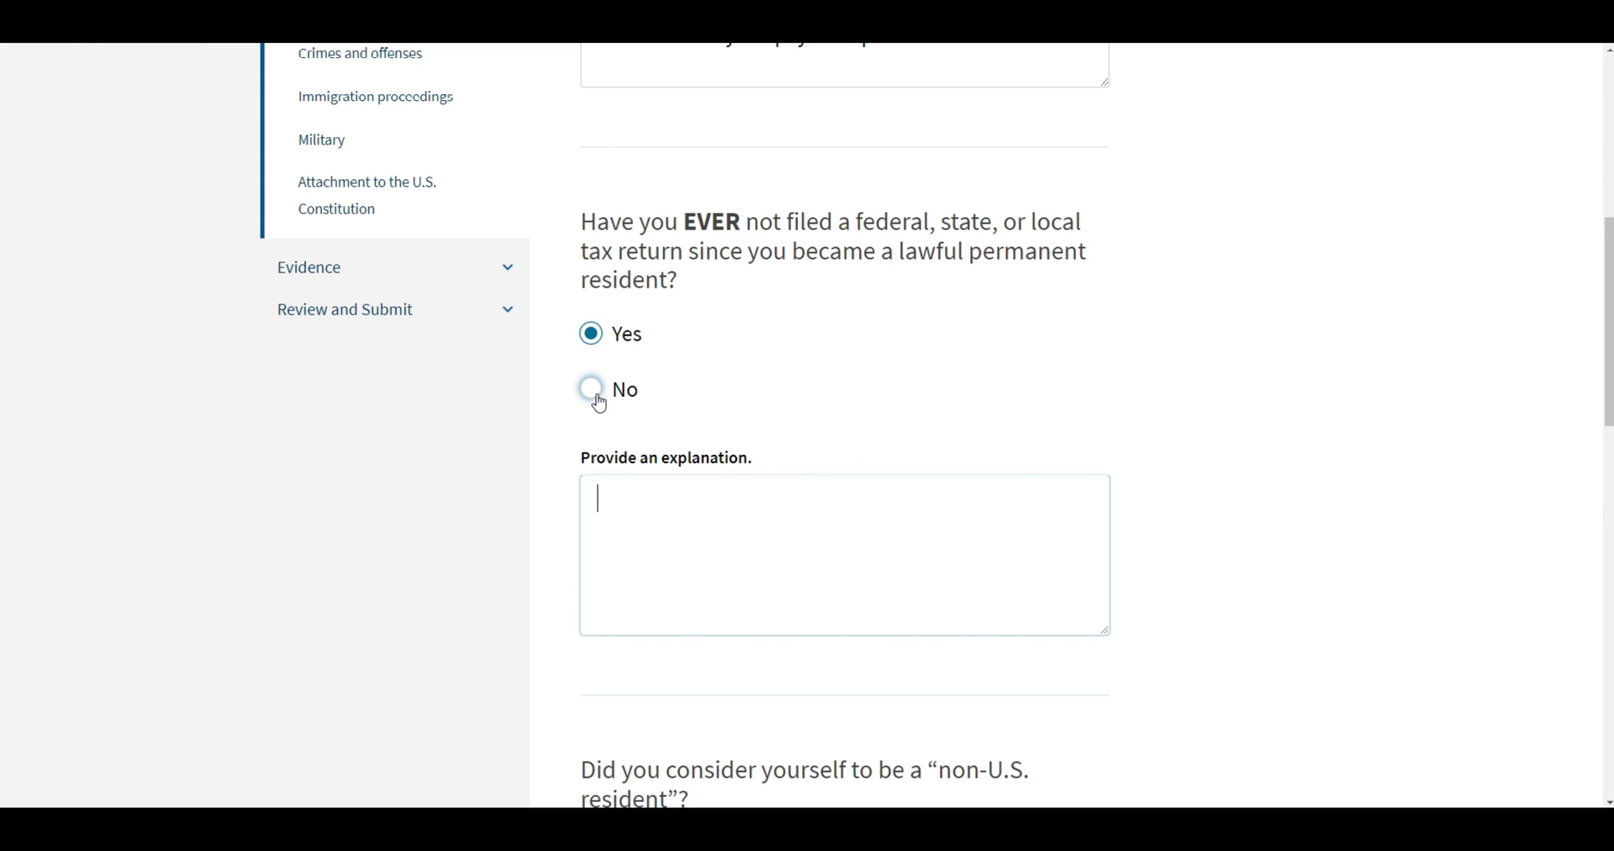
pyautogui.click(637, 399)
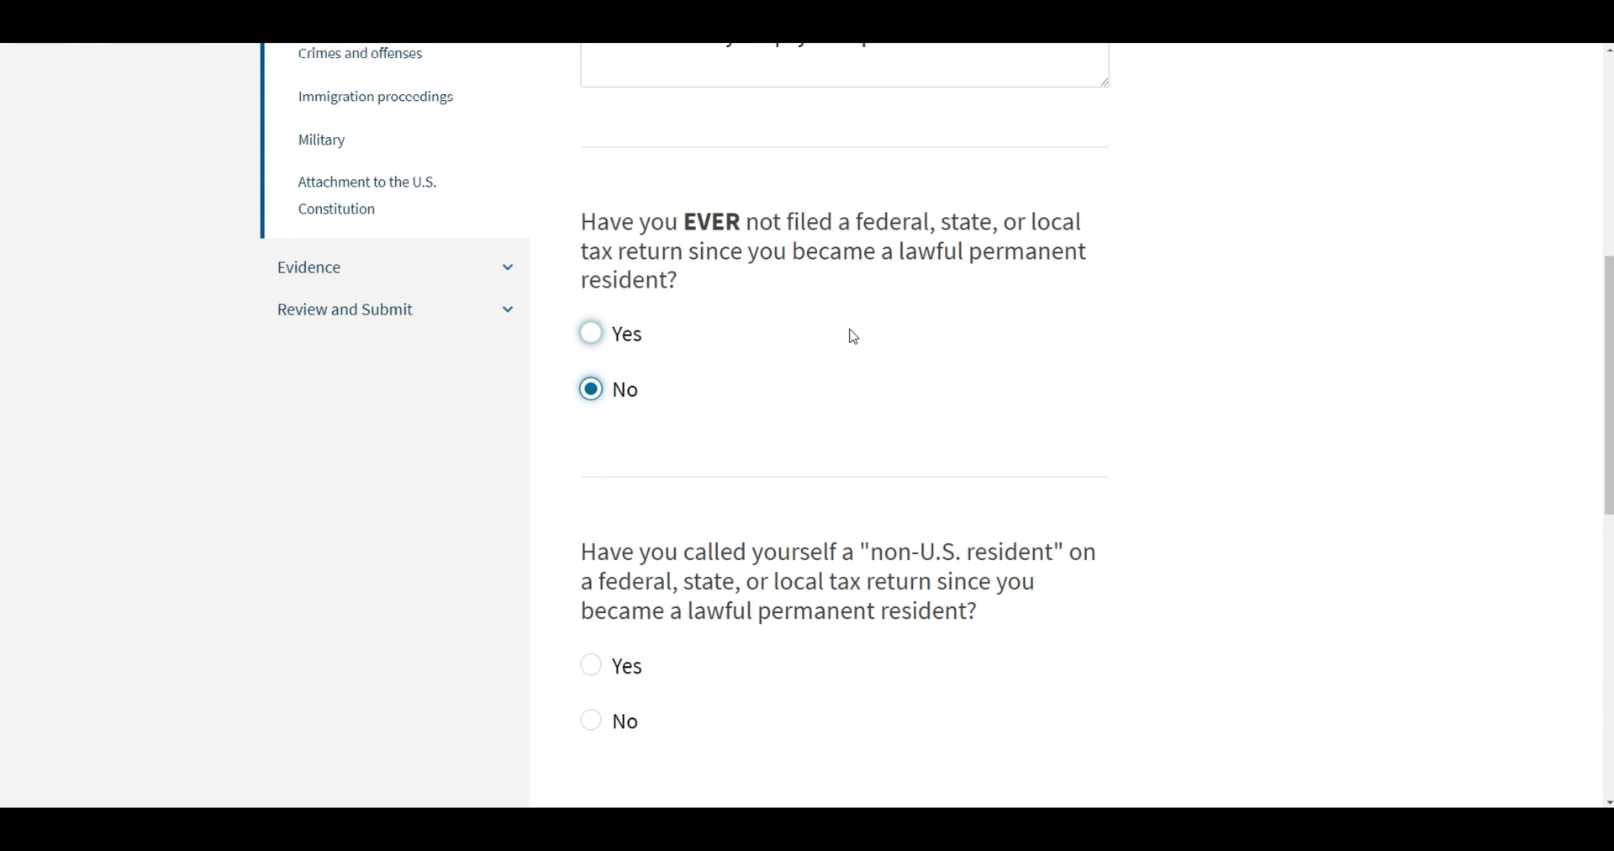
pyautogui.moveTo(746, 224); pyautogui.dragTo(839, 211)
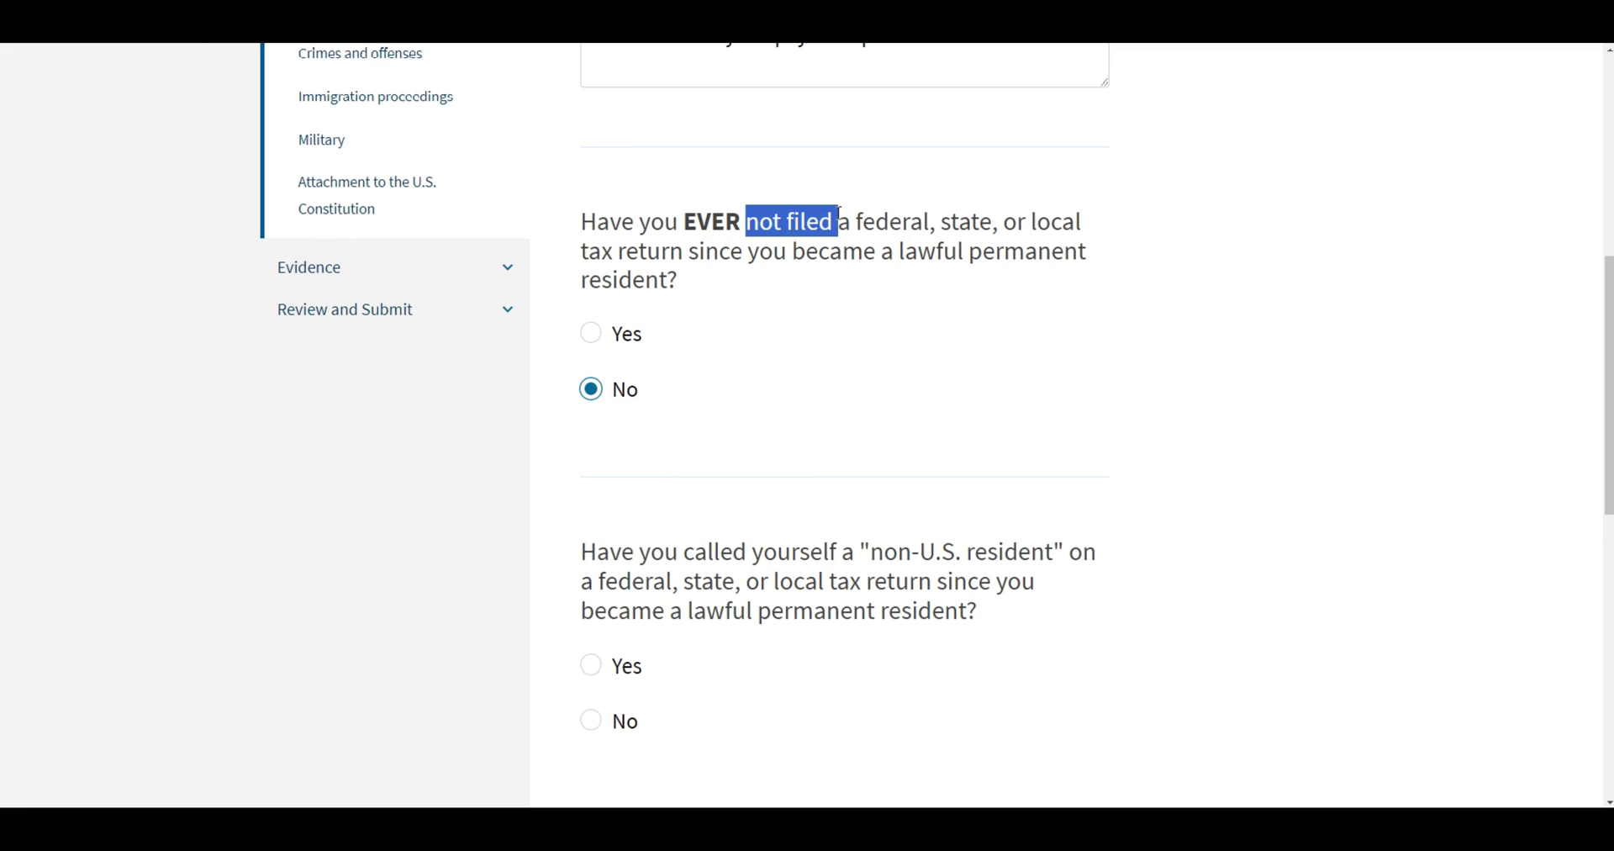
pyautogui.click(848, 226)
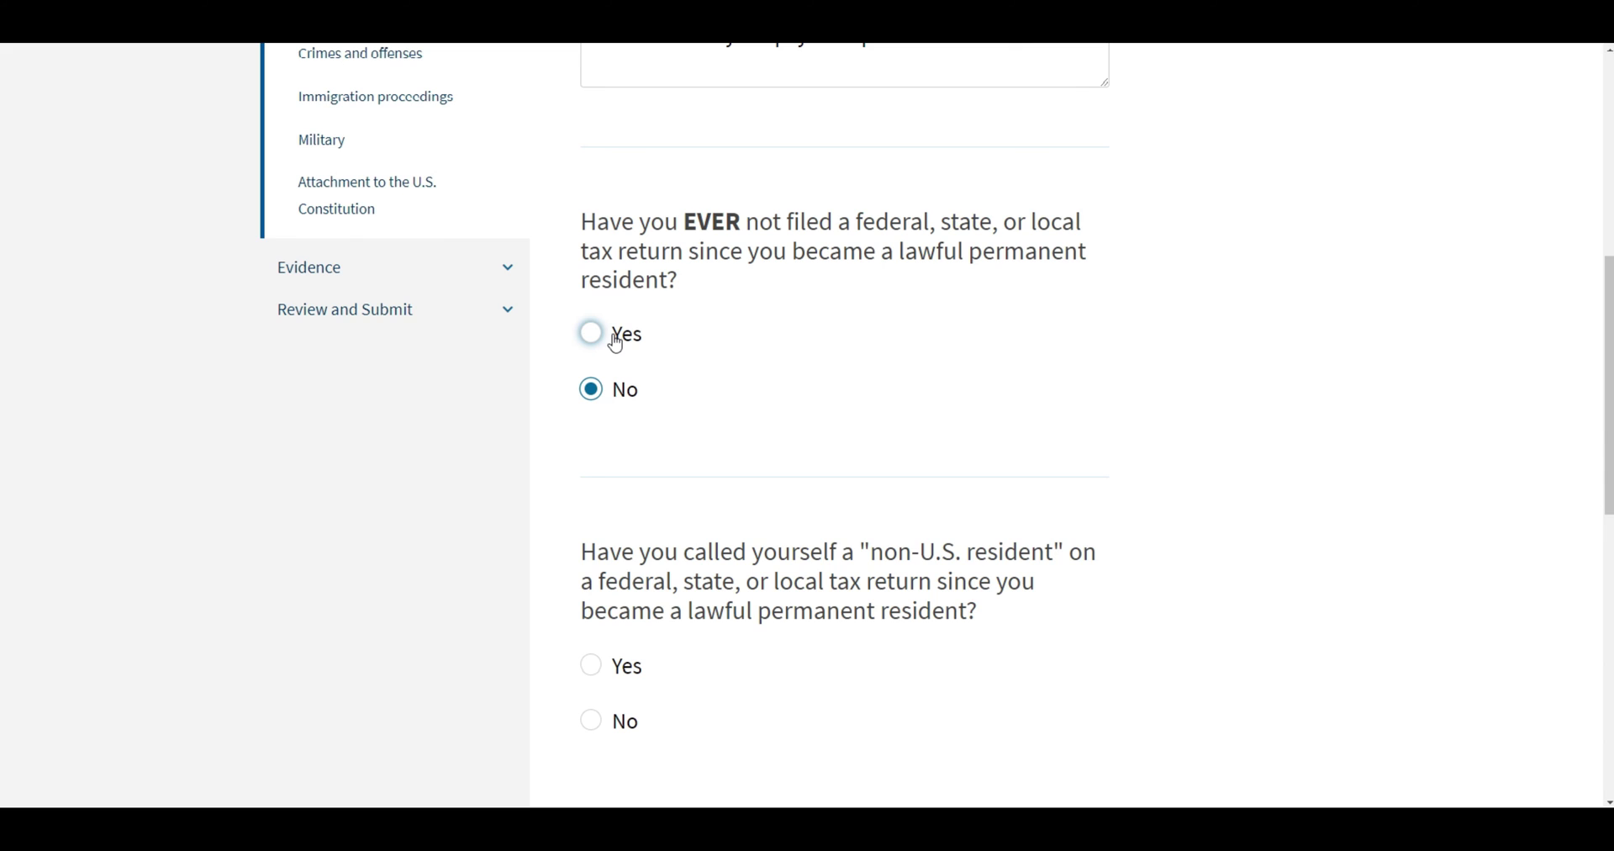
# Answer No to having called oneself a "non-U.S. resident" on a tax return and continue to the legal competency question.
pyautogui.scroll(-3, 843, 311)
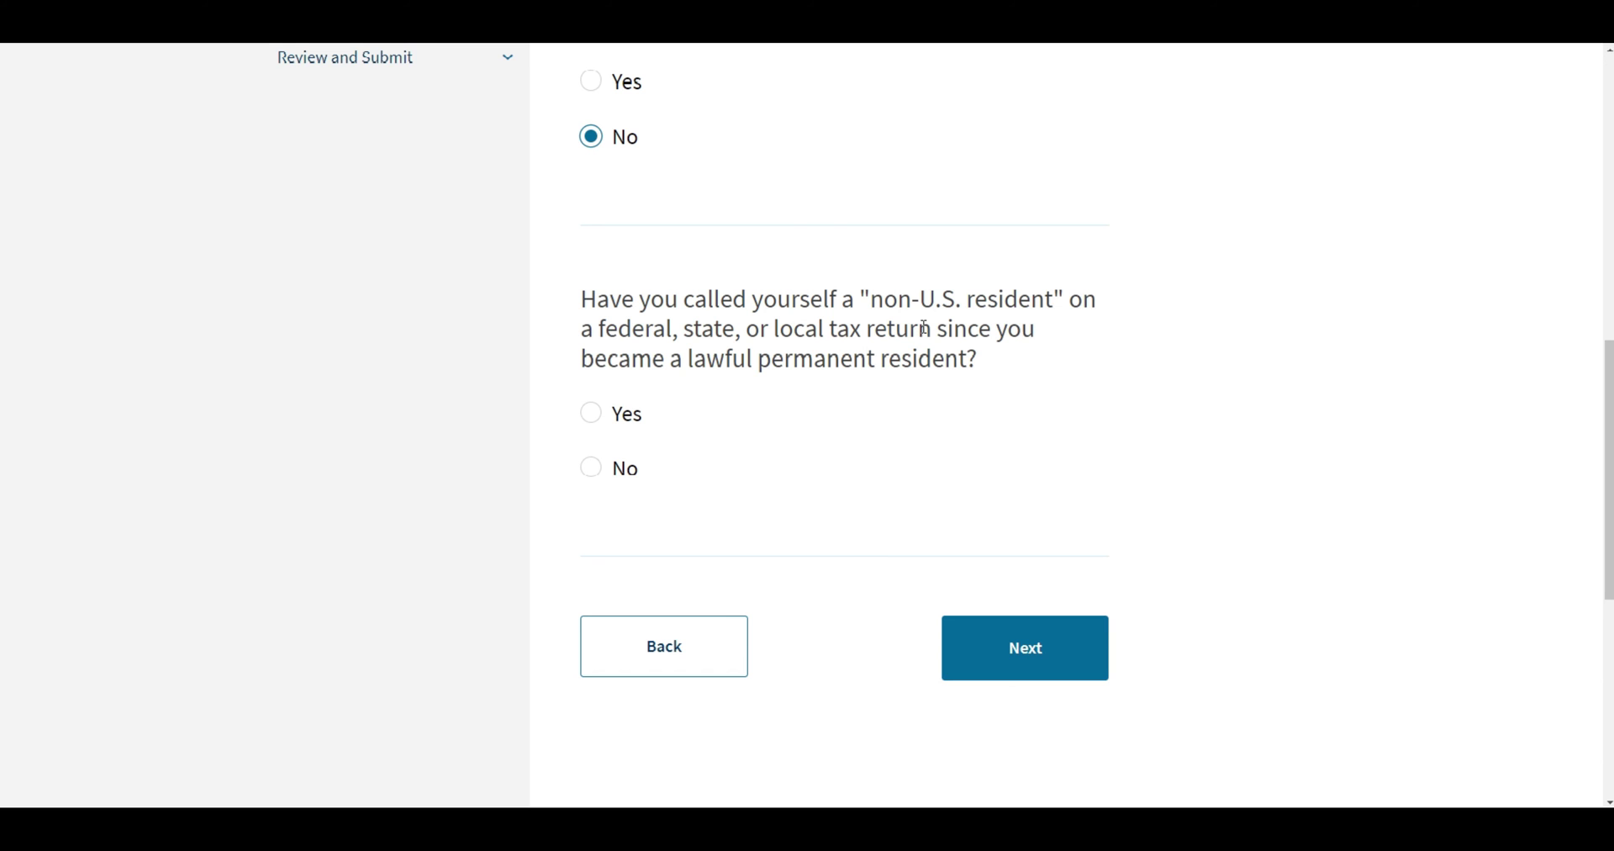
pyautogui.moveTo(689, 361); pyautogui.dragTo(973, 360)
pyautogui.click(996, 361)
pyautogui.moveTo(683, 362); pyautogui.dragTo(995, 356)
pyautogui.click(909, 316)
pyautogui.moveTo(871, 299); pyautogui.dragTo(1062, 299)
pyautogui.click(1063, 301)
pyautogui.click(595, 481)
pyautogui.click(1025, 661)
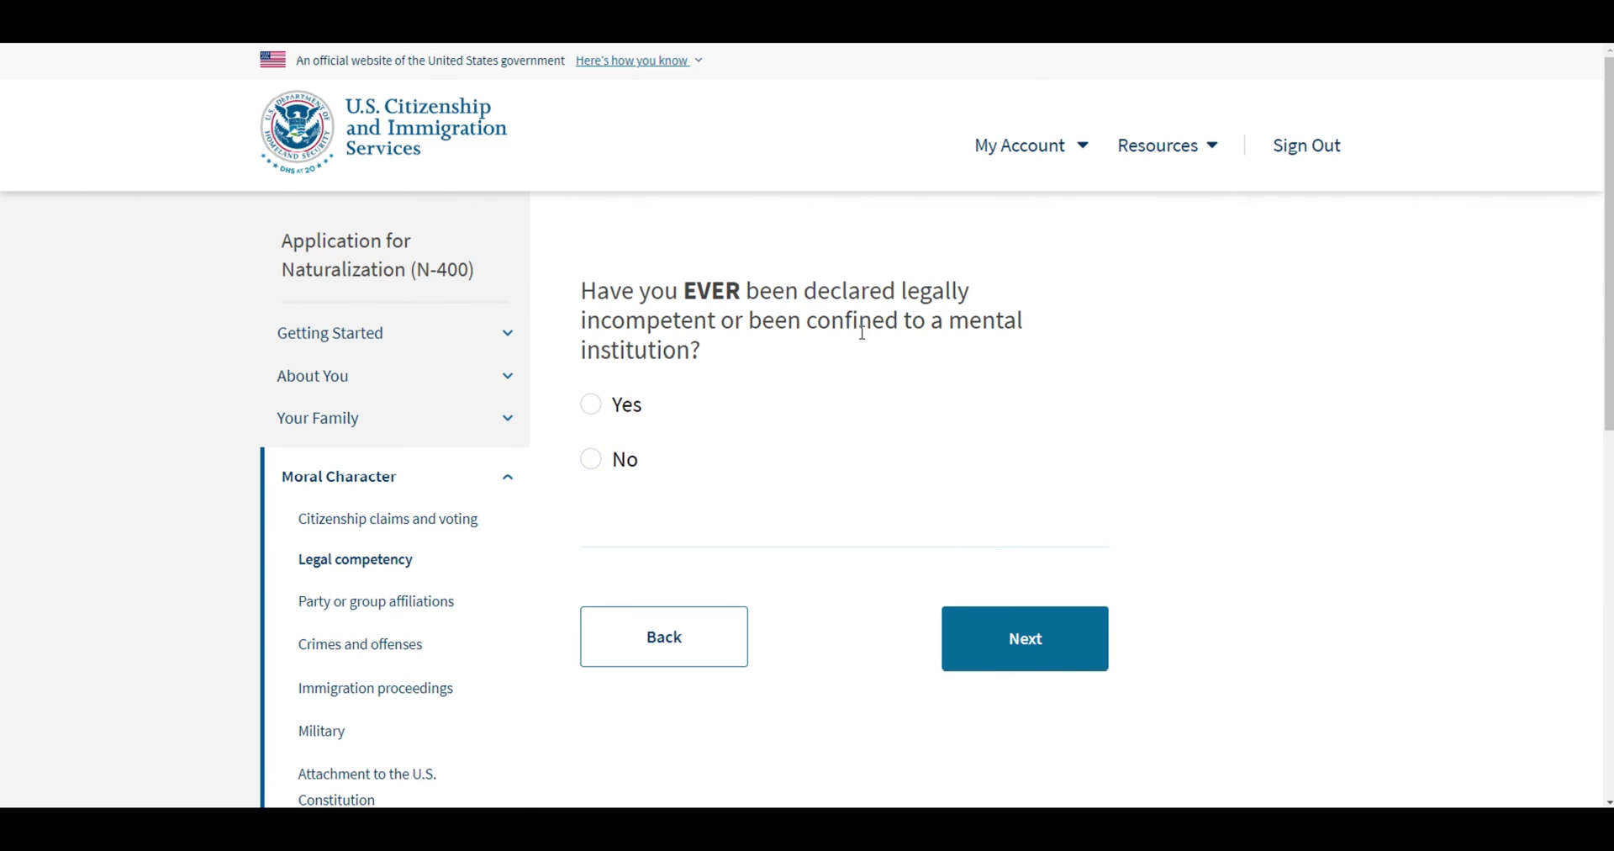
# Answer No to ever being declared legally incompetent or confined to a mental institution and continue to party or group affiliations.
pyautogui.click(591, 458)
pyautogui.click(1014, 673)
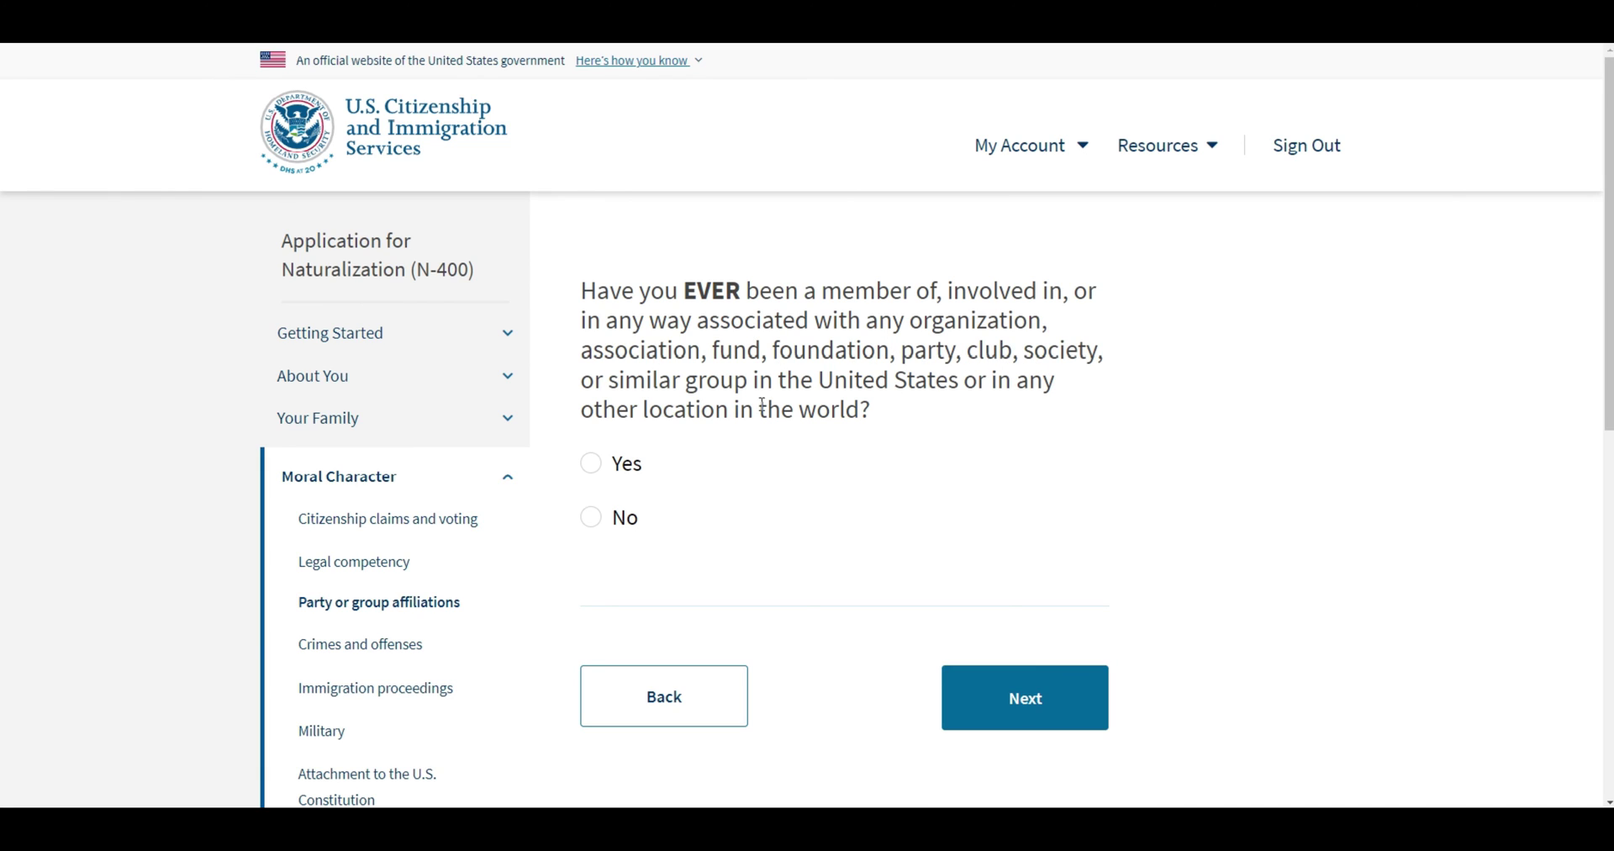
# Answer Yes to group membership and enter NATIONAL BOOK COLLECTORS CLUB with its book-collecting purpose, as a current member from 10/01/2022.
pyautogui.click(591, 463)
pyautogui.scroll(-5, 839, 440)
pyautogui.scroll(3, 867, 432)
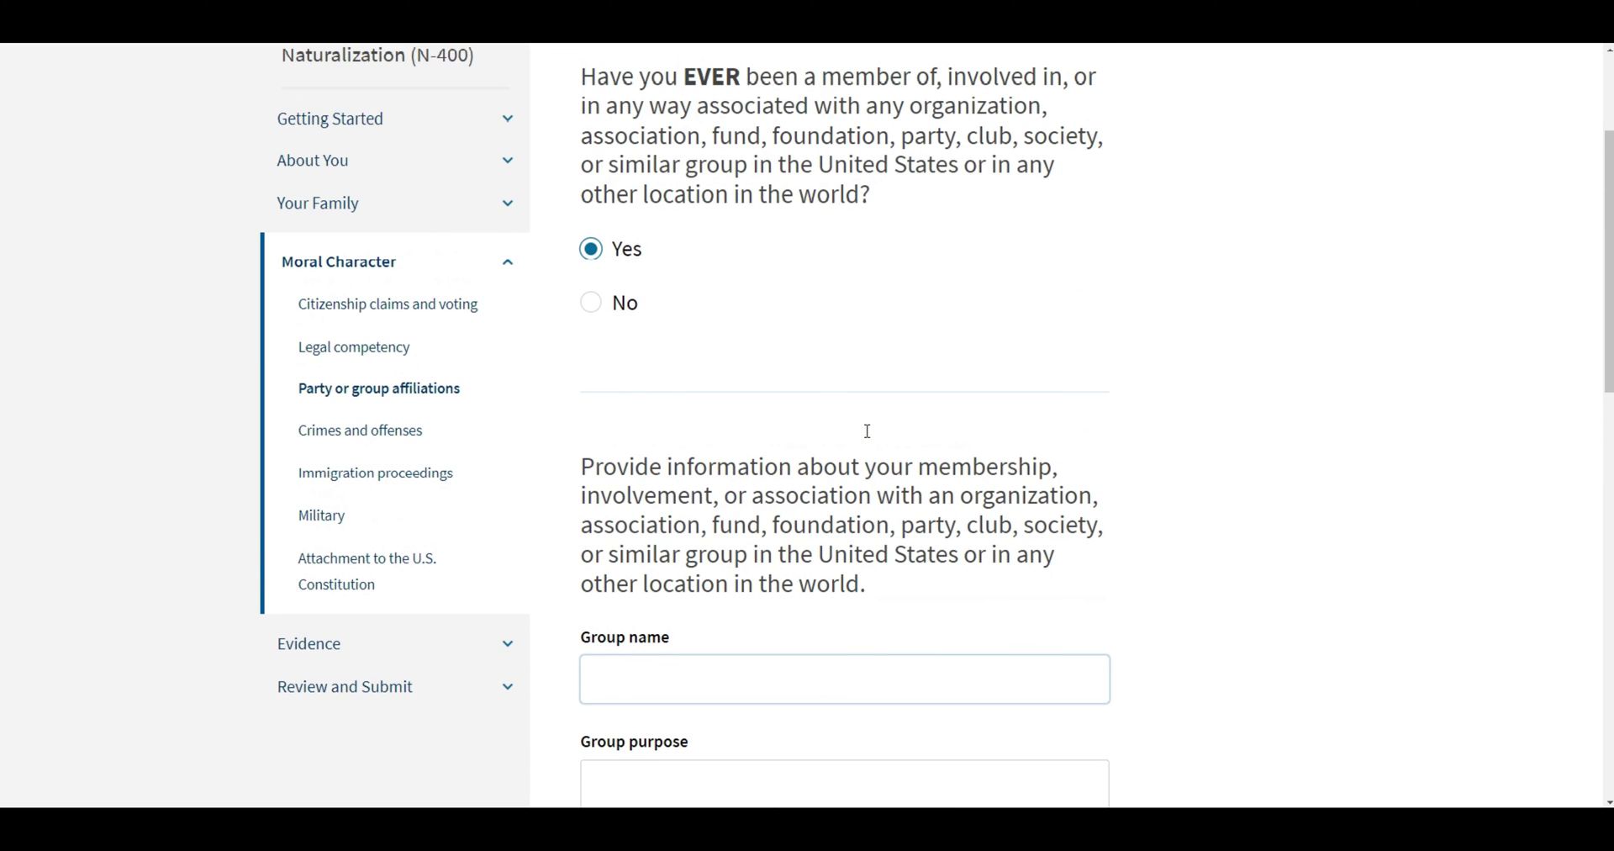
pyautogui.scroll(-3, 867, 431)
pyautogui.scroll(-1, 699, 292)
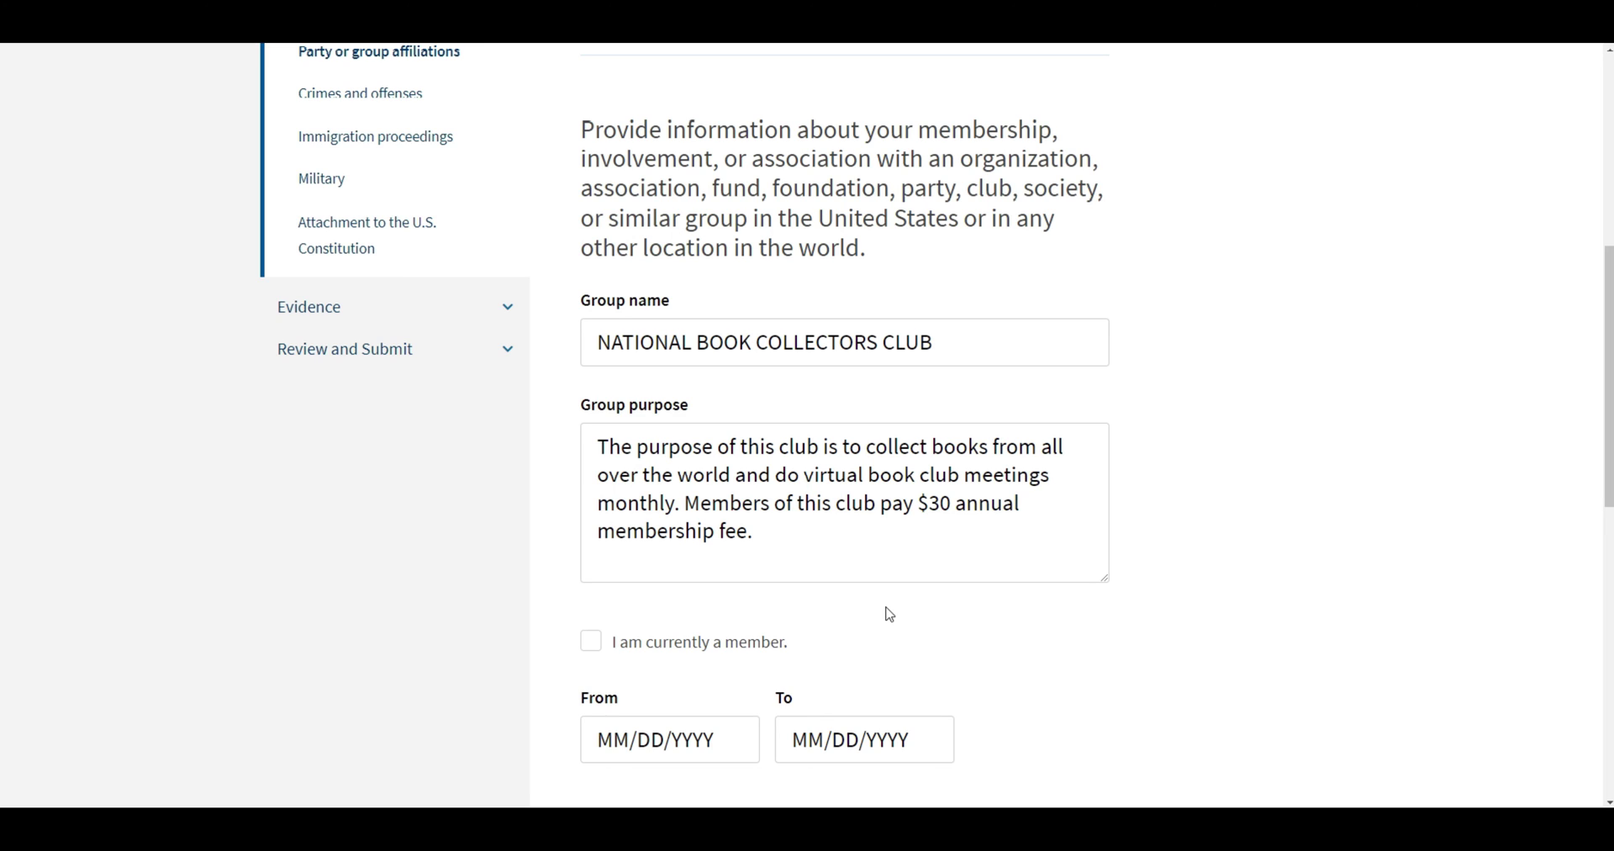
pyautogui.click(591, 643)
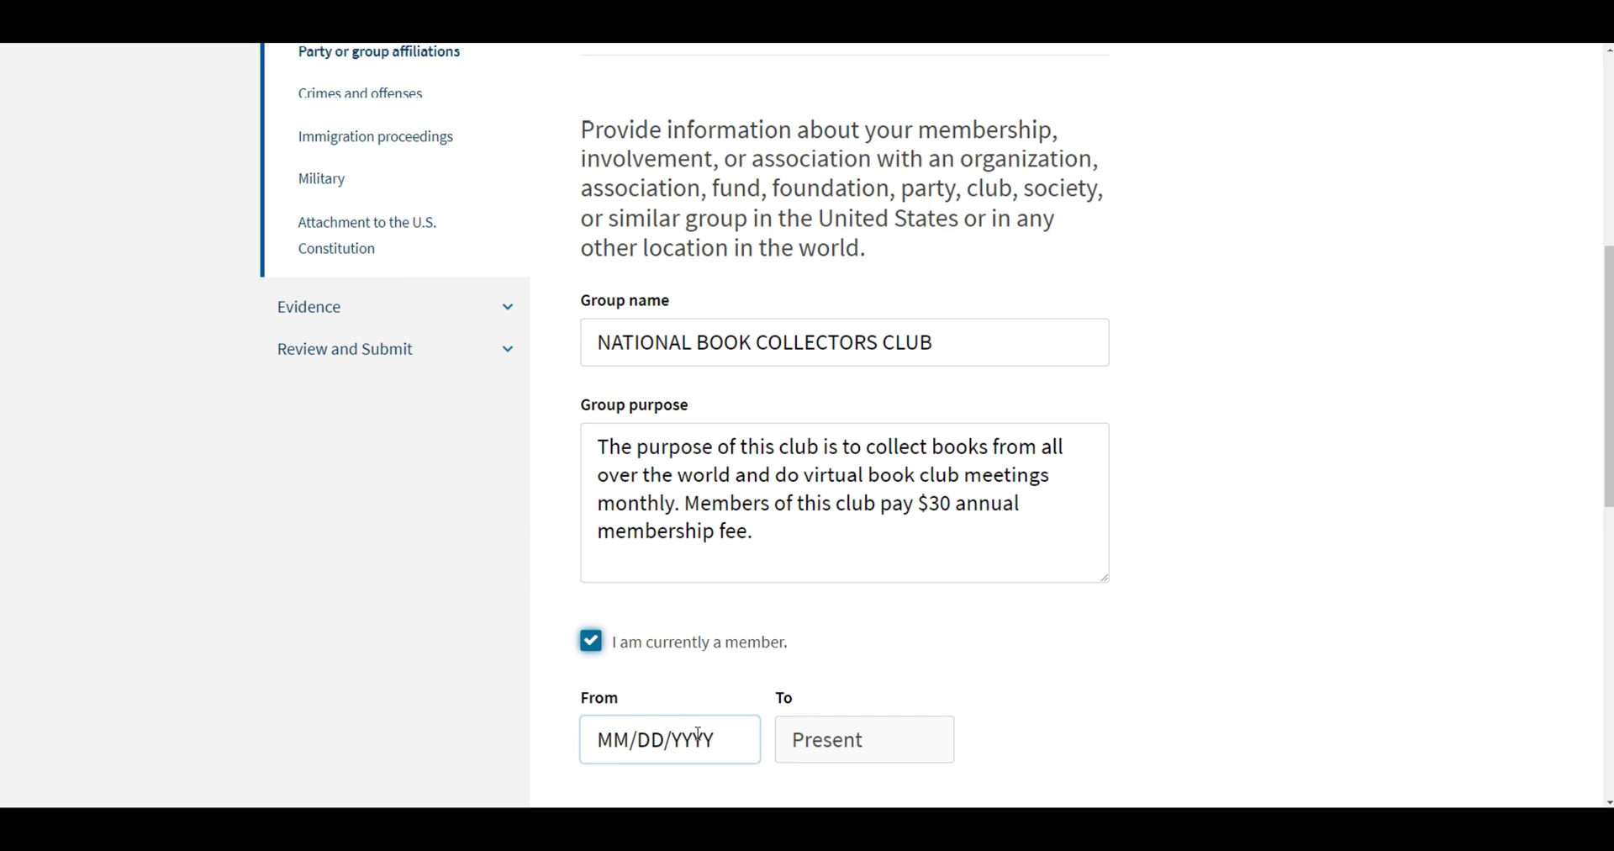
pyautogui.click(697, 738)
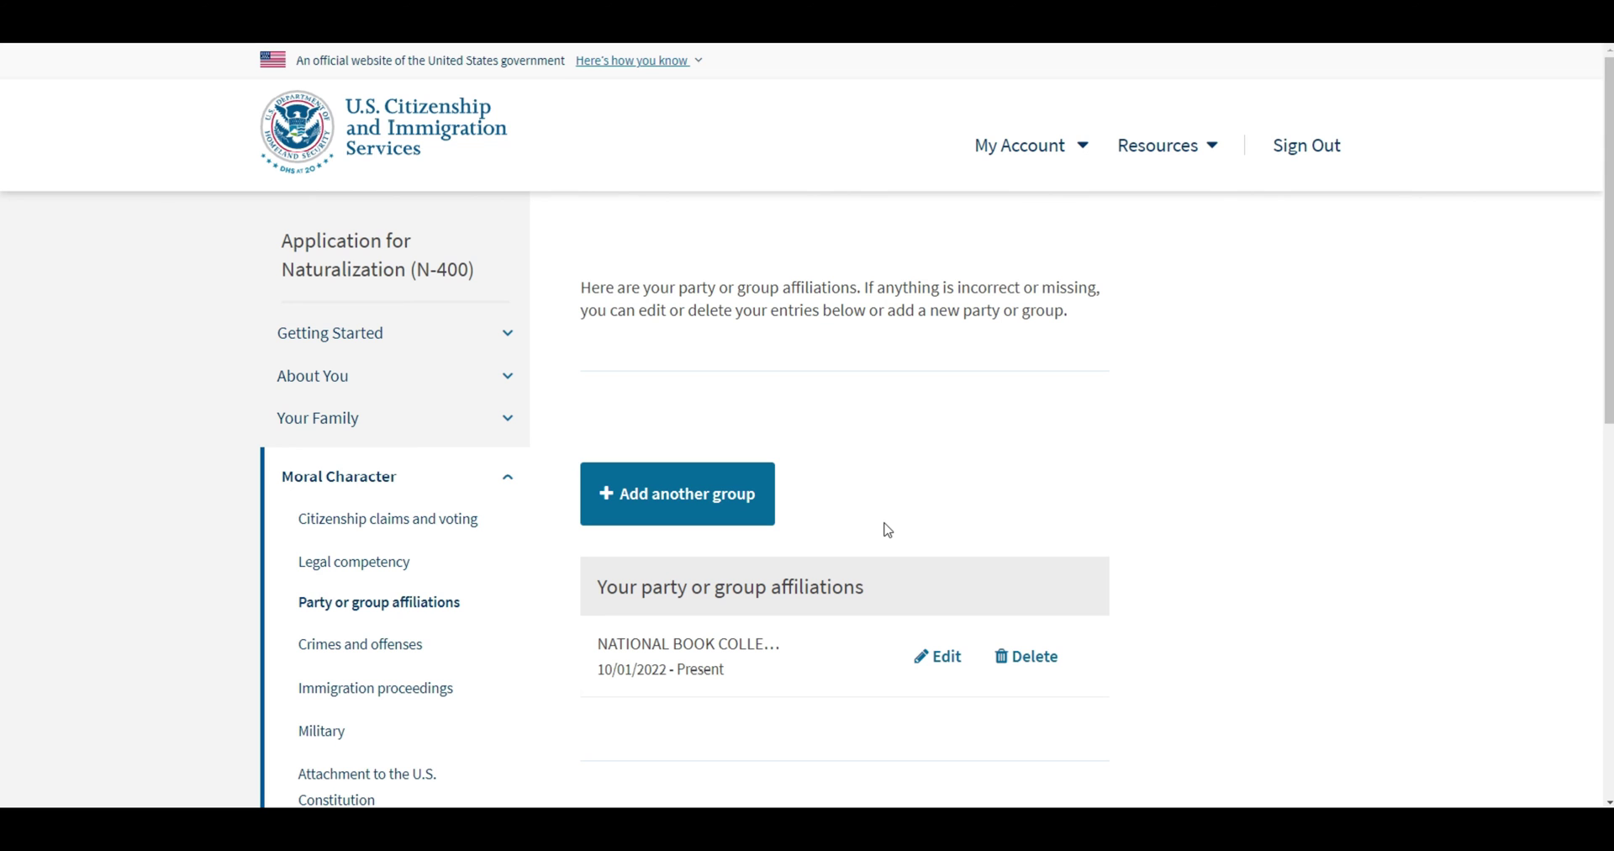
# Add FOOD SERVICE UNION, a professional union of California state food servers, as a current membership from 01/30/2023 and continue past the affiliations list.
pyautogui.click(738, 515)
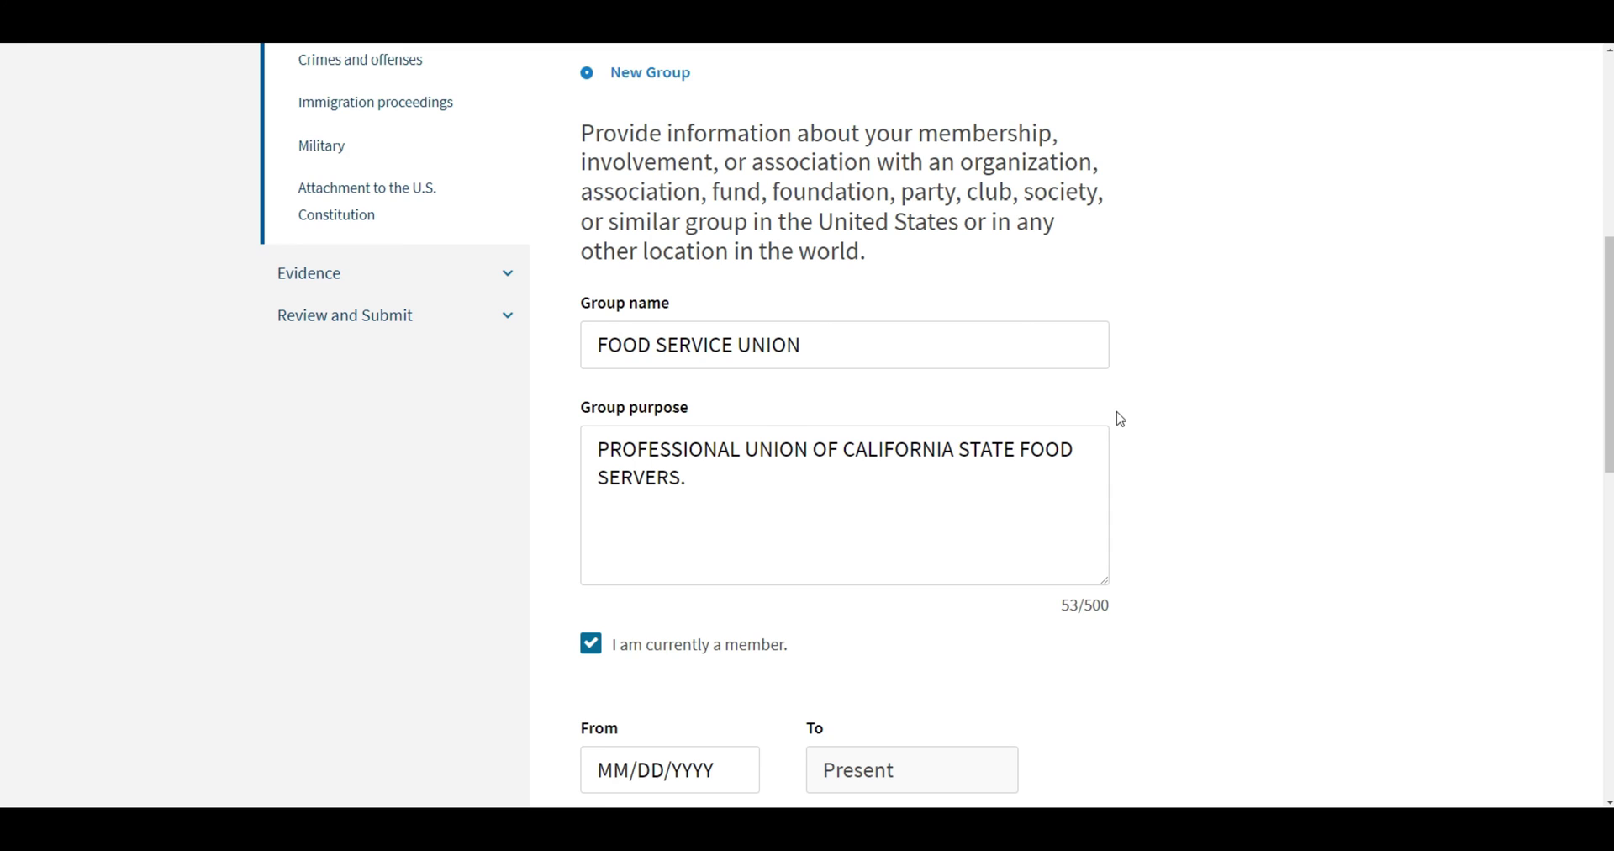
pyautogui.scroll(-2, 1114, 418)
pyautogui.click(703, 612)
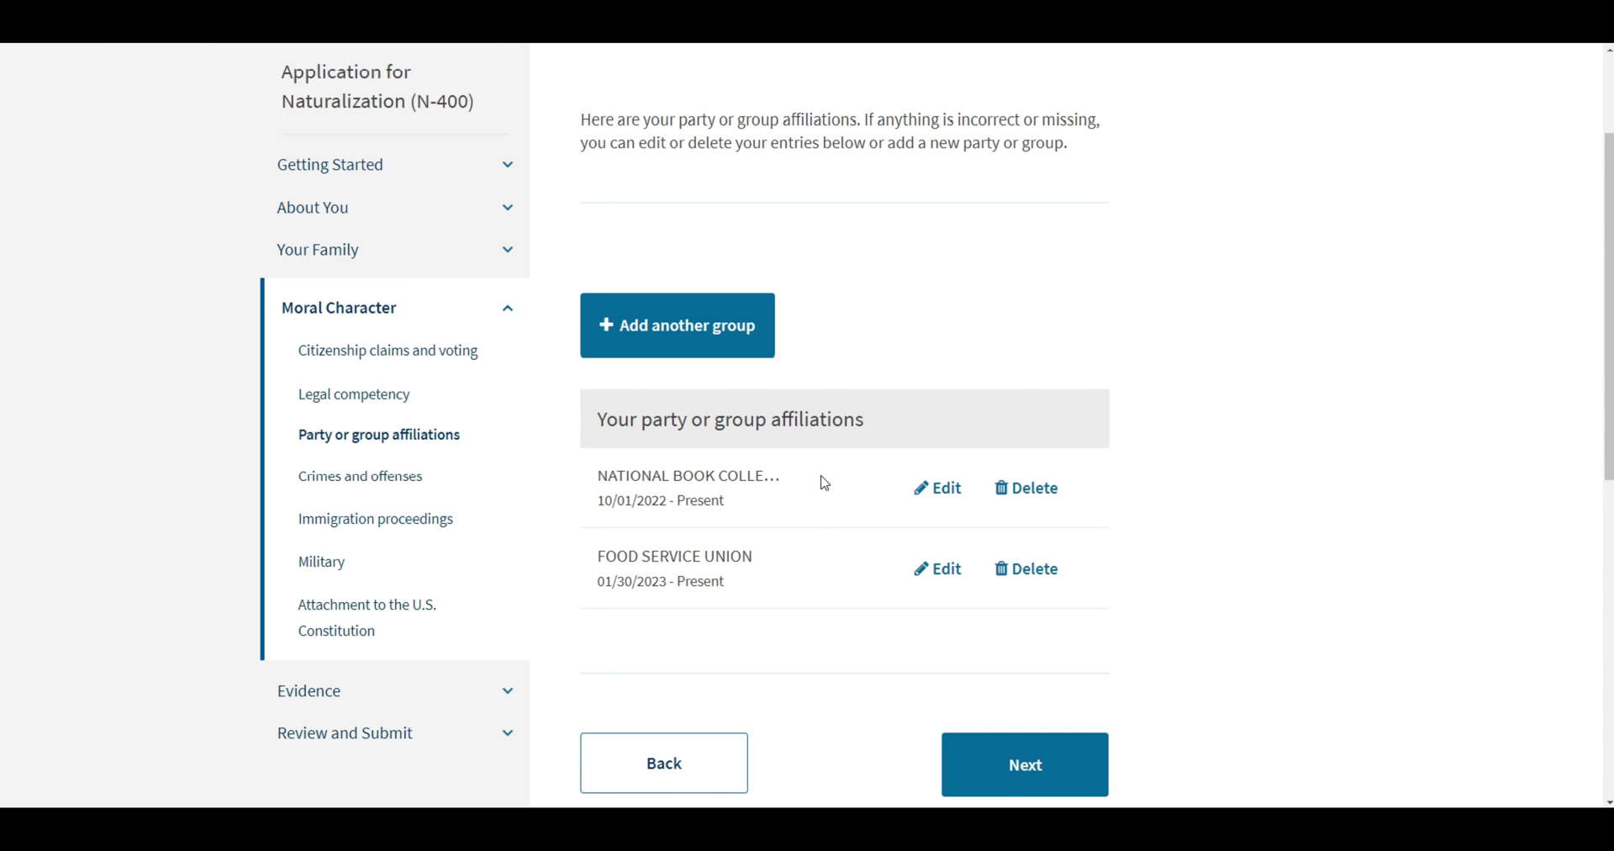
pyautogui.scroll(2, 825, 483)
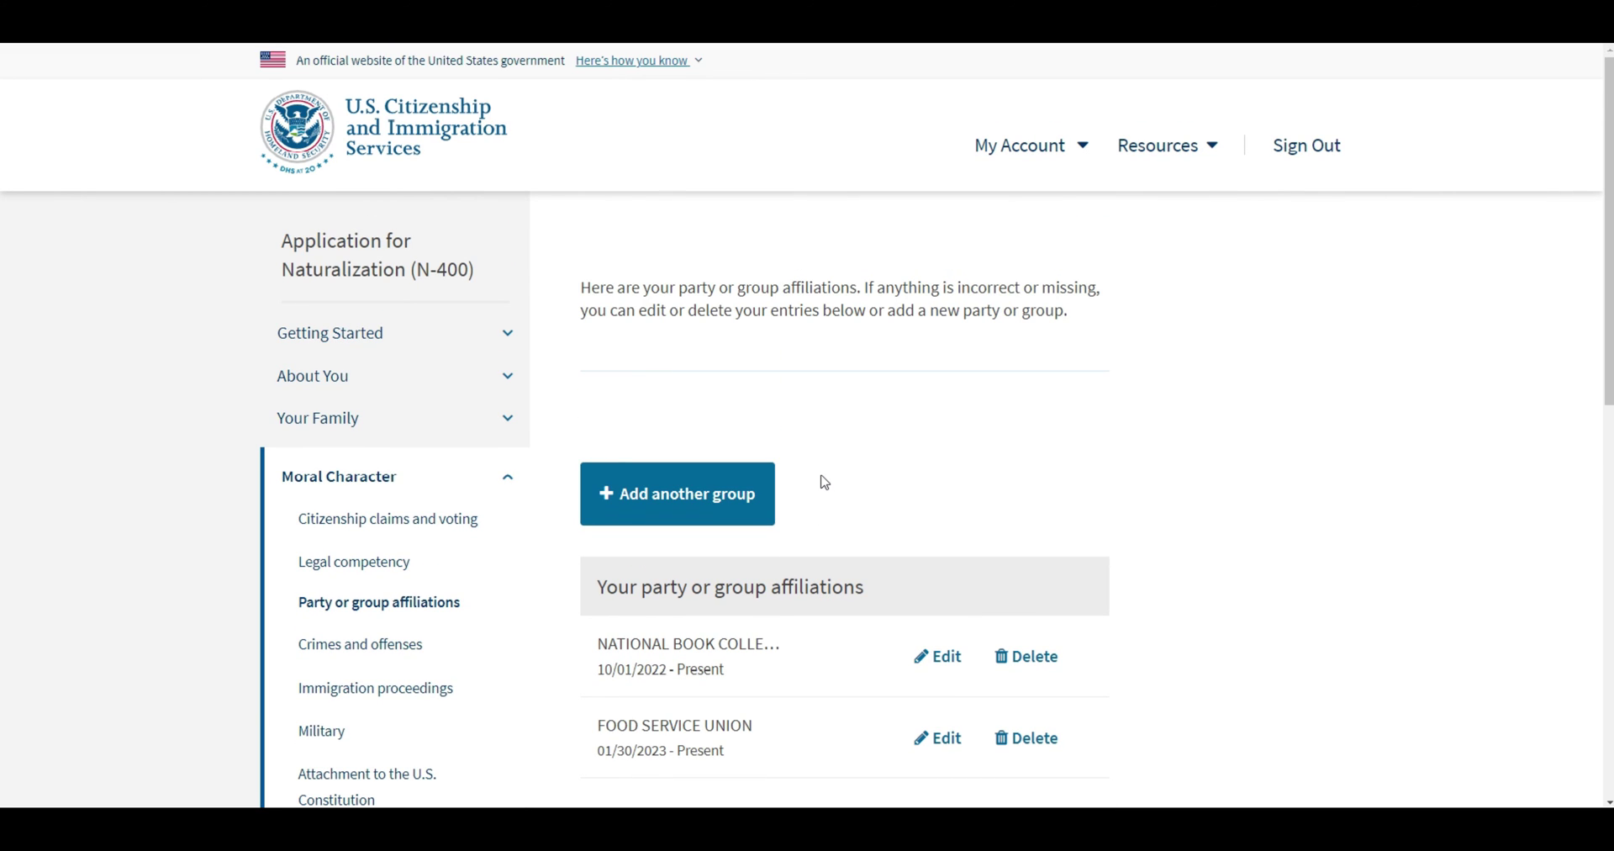
pyautogui.scroll(-3, 825, 484)
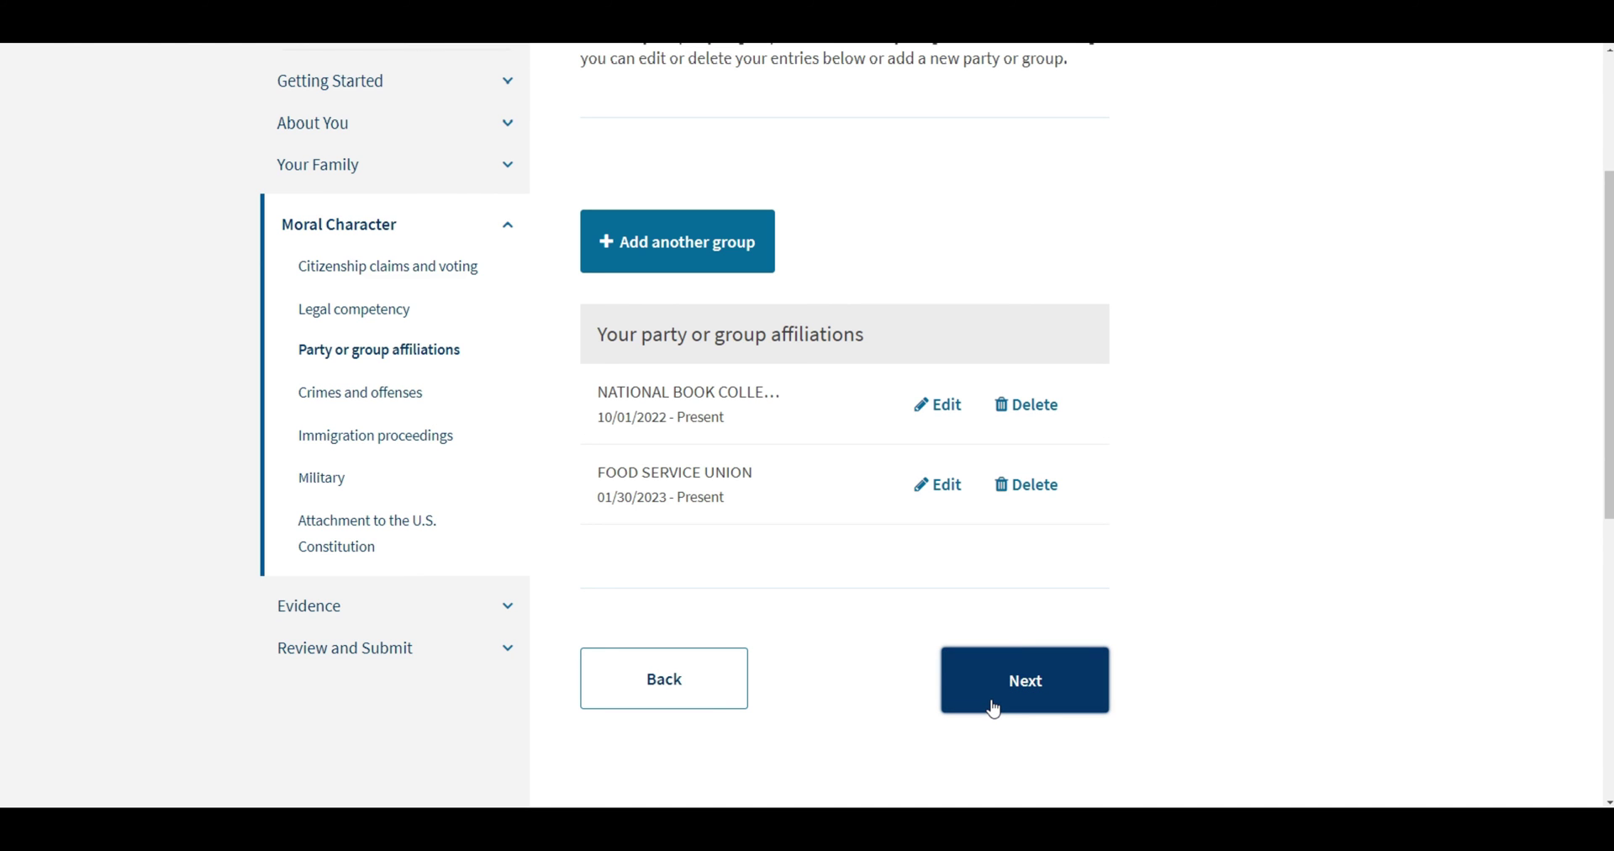
pyautogui.click(994, 709)
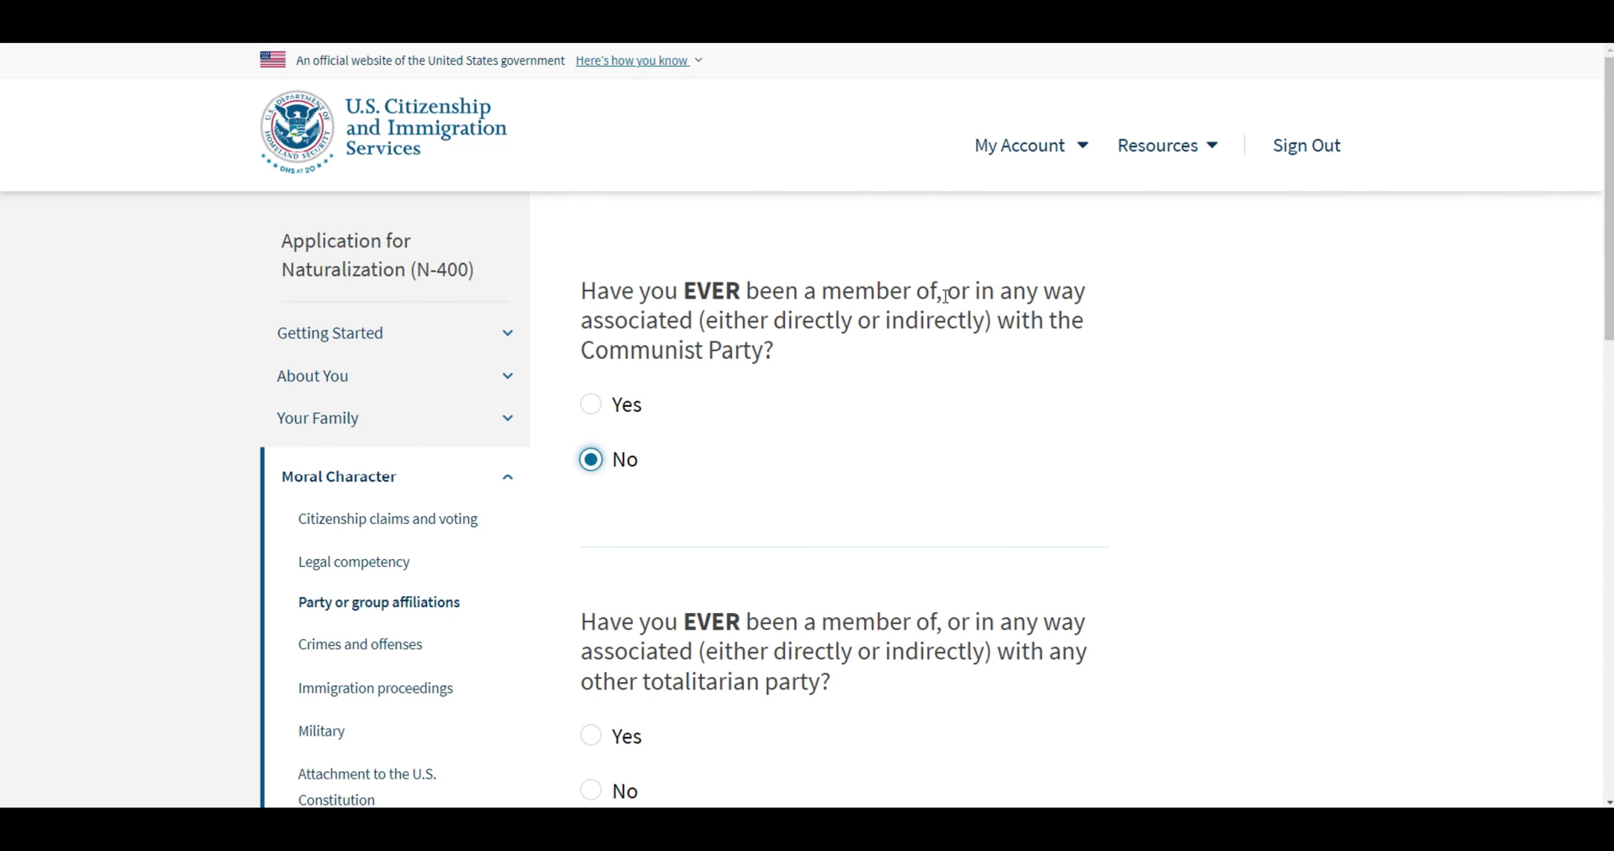
# Answer No to Communist Party, totalitarian party and terrorist organization ties, persecution of any person, and not letting someone practice their religion, and continue.
pyautogui.scroll(-5, 944, 296)
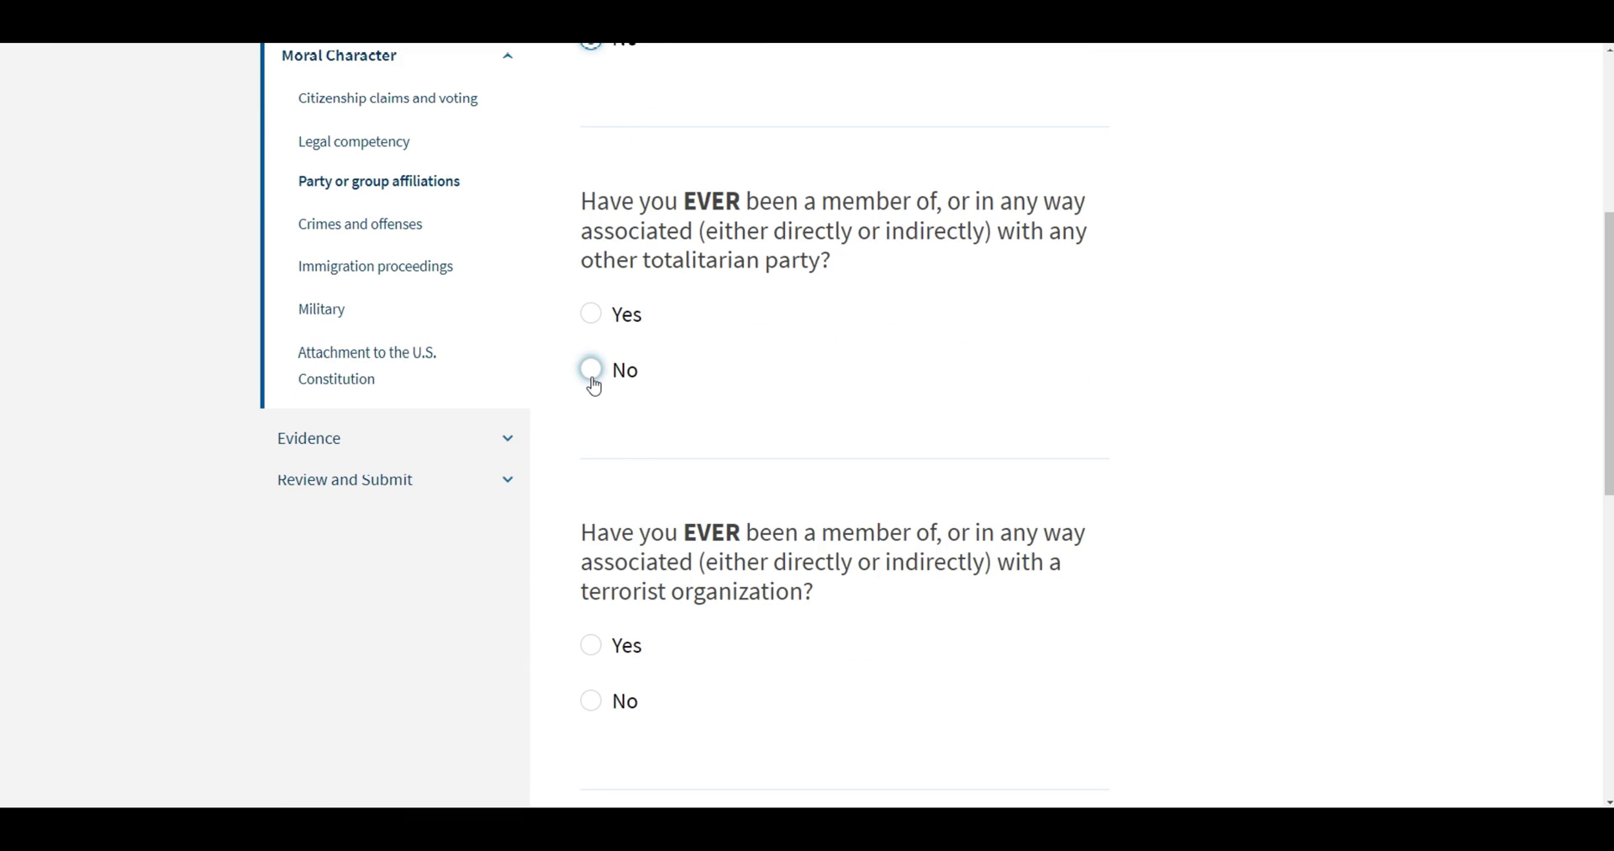
pyautogui.scroll(1, 594, 386)
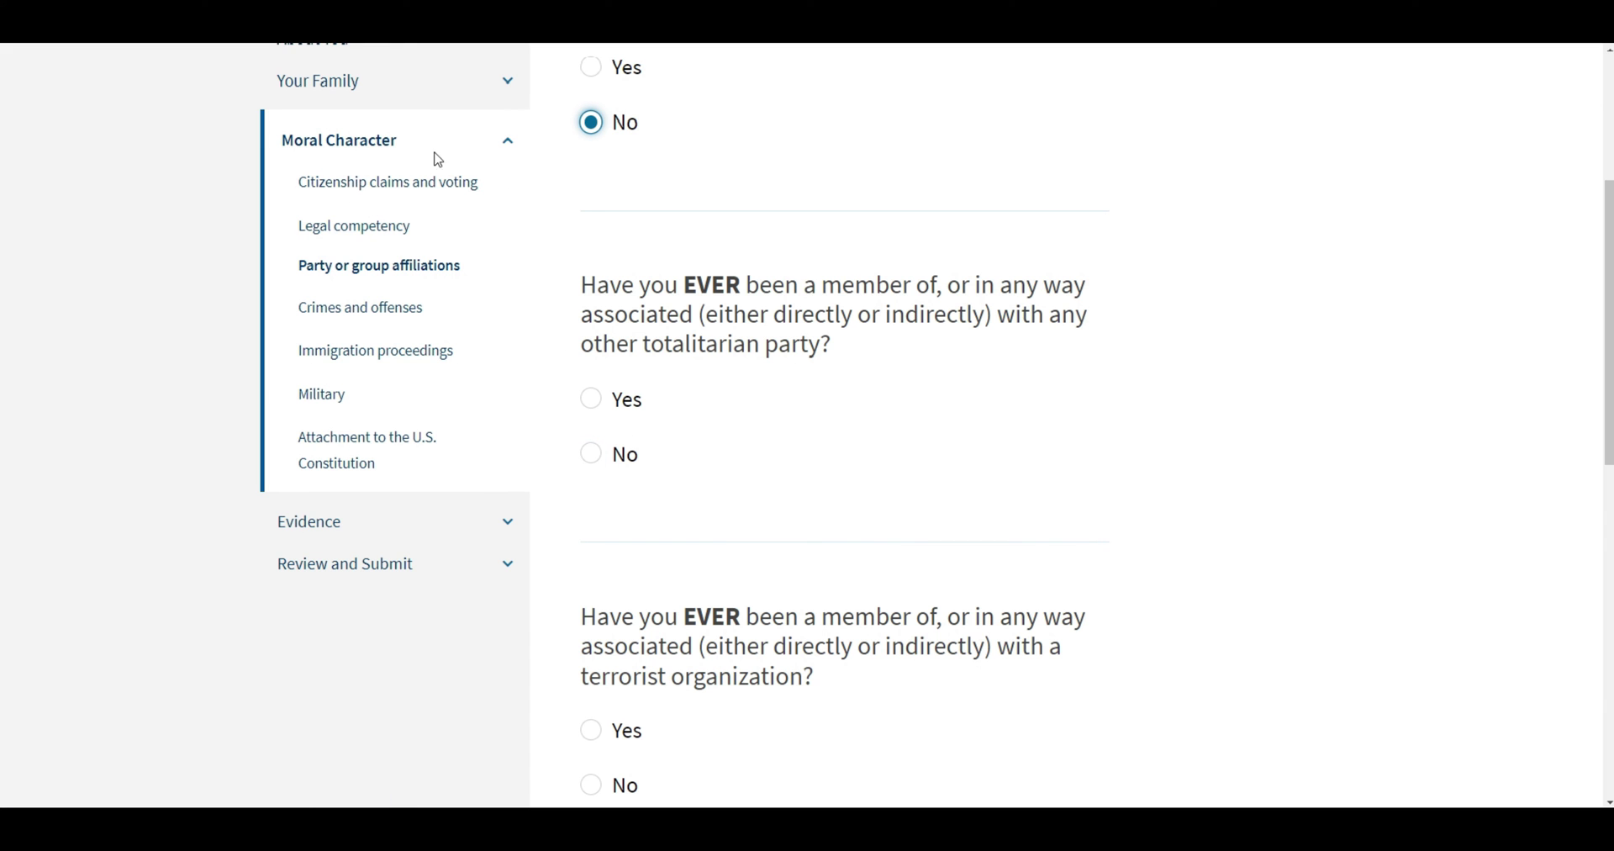
pyautogui.click(1020, 541)
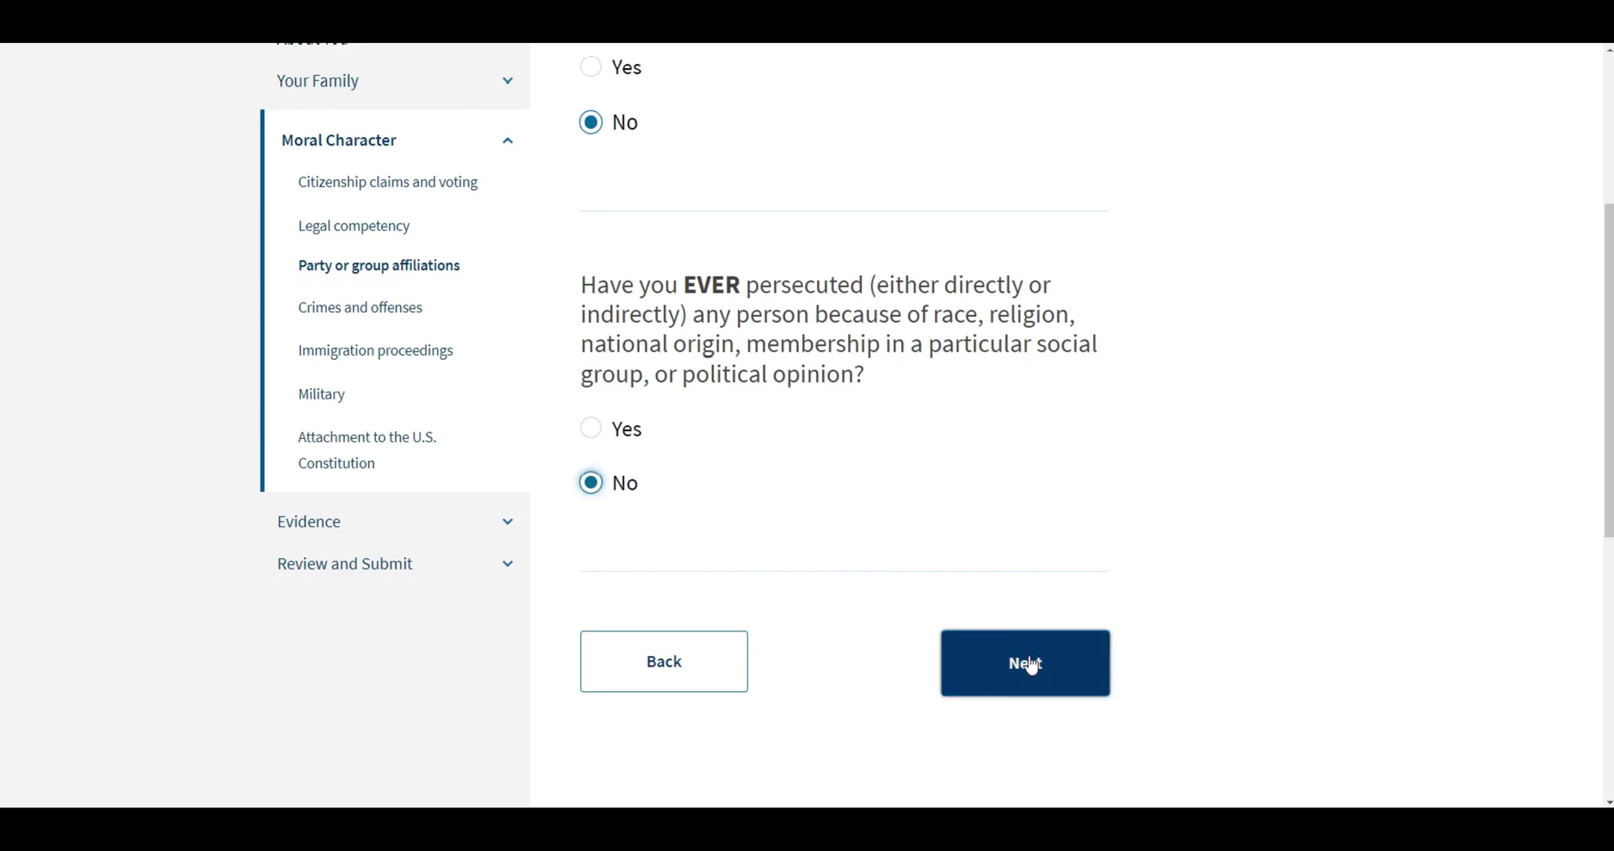
pyautogui.click(1023, 663)
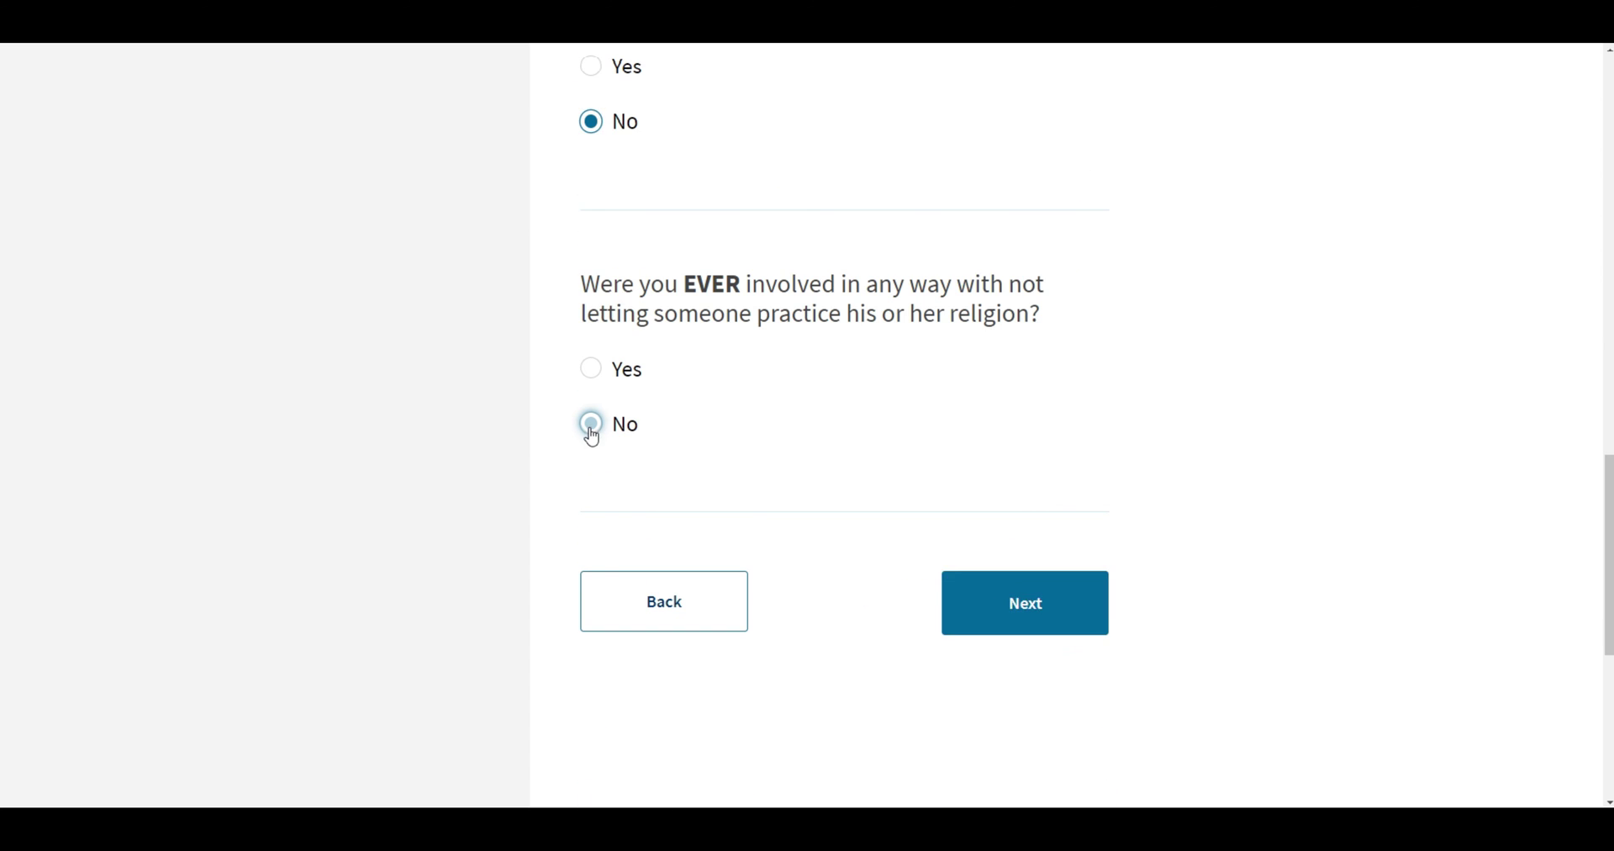
pyautogui.click(591, 421)
pyautogui.click(1020, 602)
# Answer No to the questions on serving in or helping units and armed groups, including a vigilante unit, guerrilla group and militia, and continue.
pyautogui.click(591, 459)
pyautogui.scroll(-4, 595, 512)
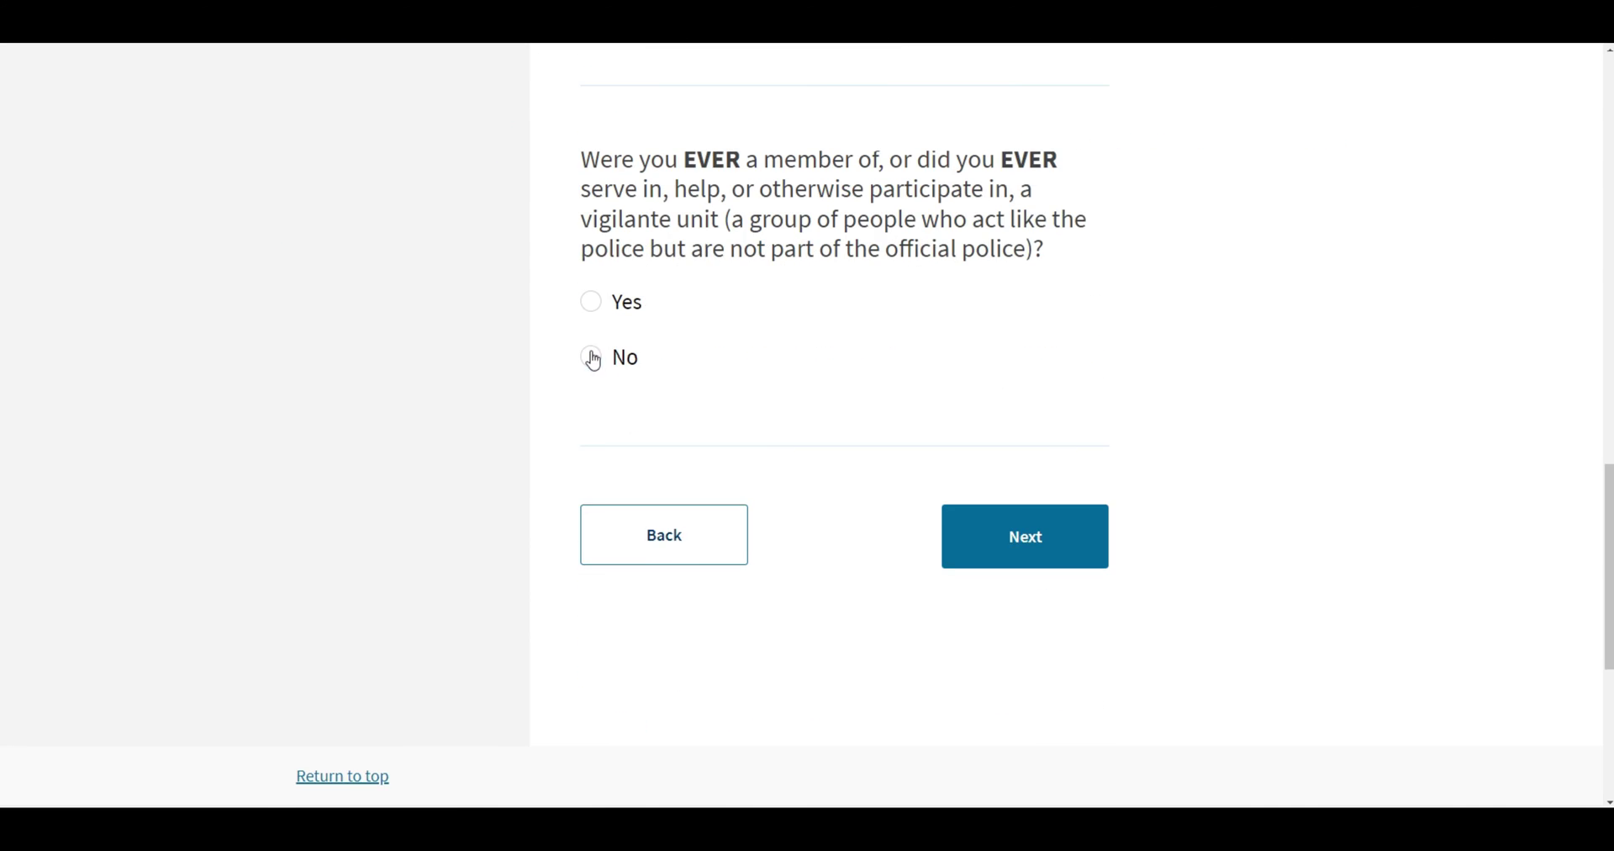
pyautogui.click(591, 356)
pyautogui.click(1023, 533)
pyautogui.click(591, 458)
pyautogui.scroll(-4, 591, 458)
pyautogui.click(590, 542)
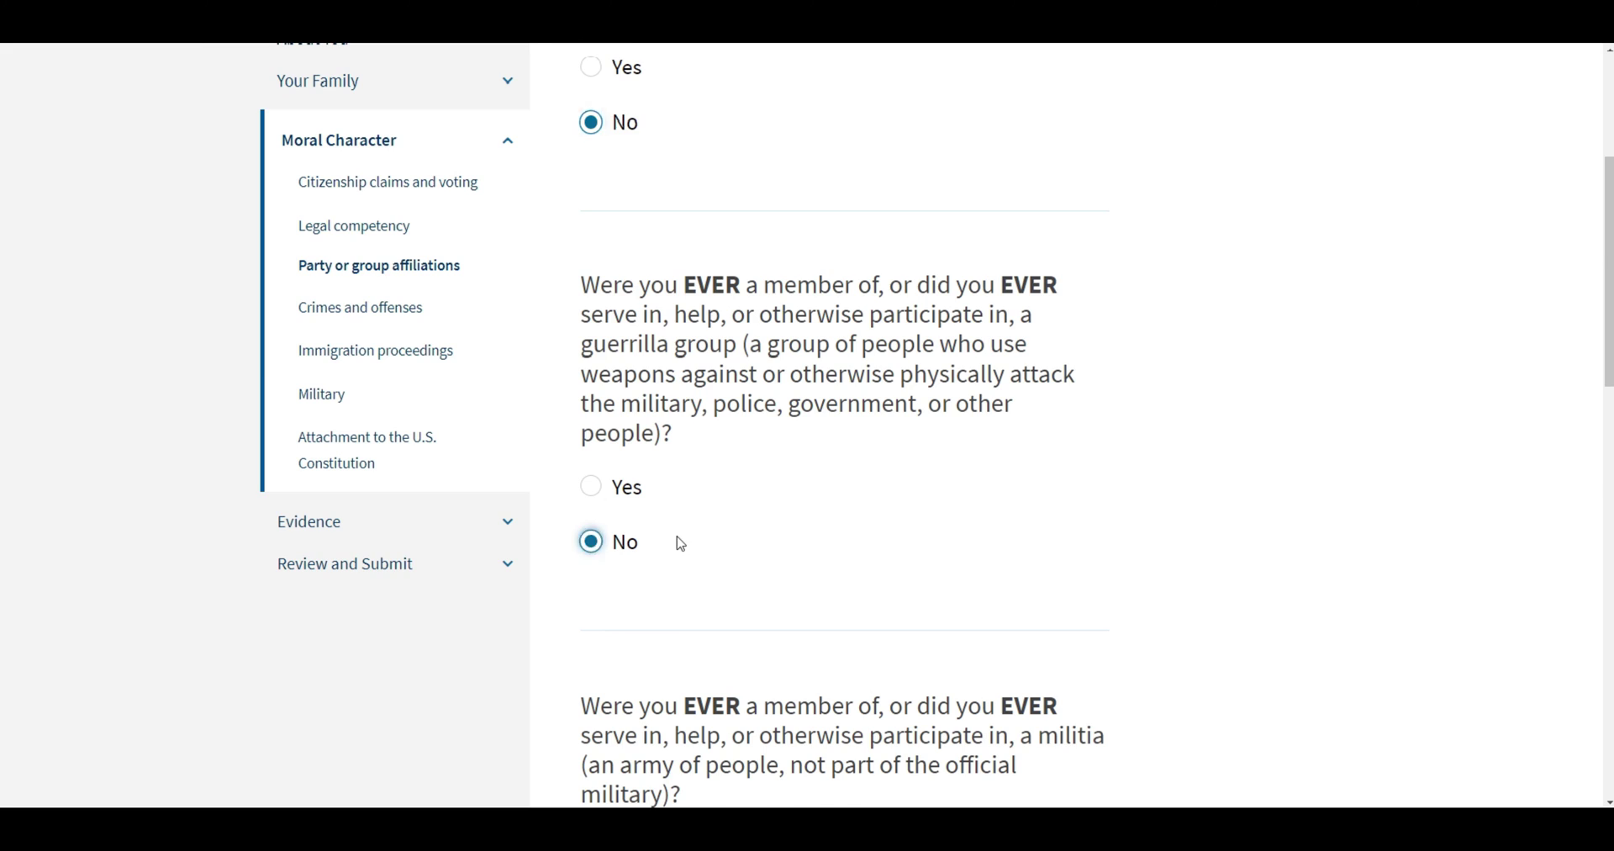
pyautogui.scroll(-4, 670, 555)
pyautogui.click(665, 562)
pyautogui.scroll(-5, 639, 546)
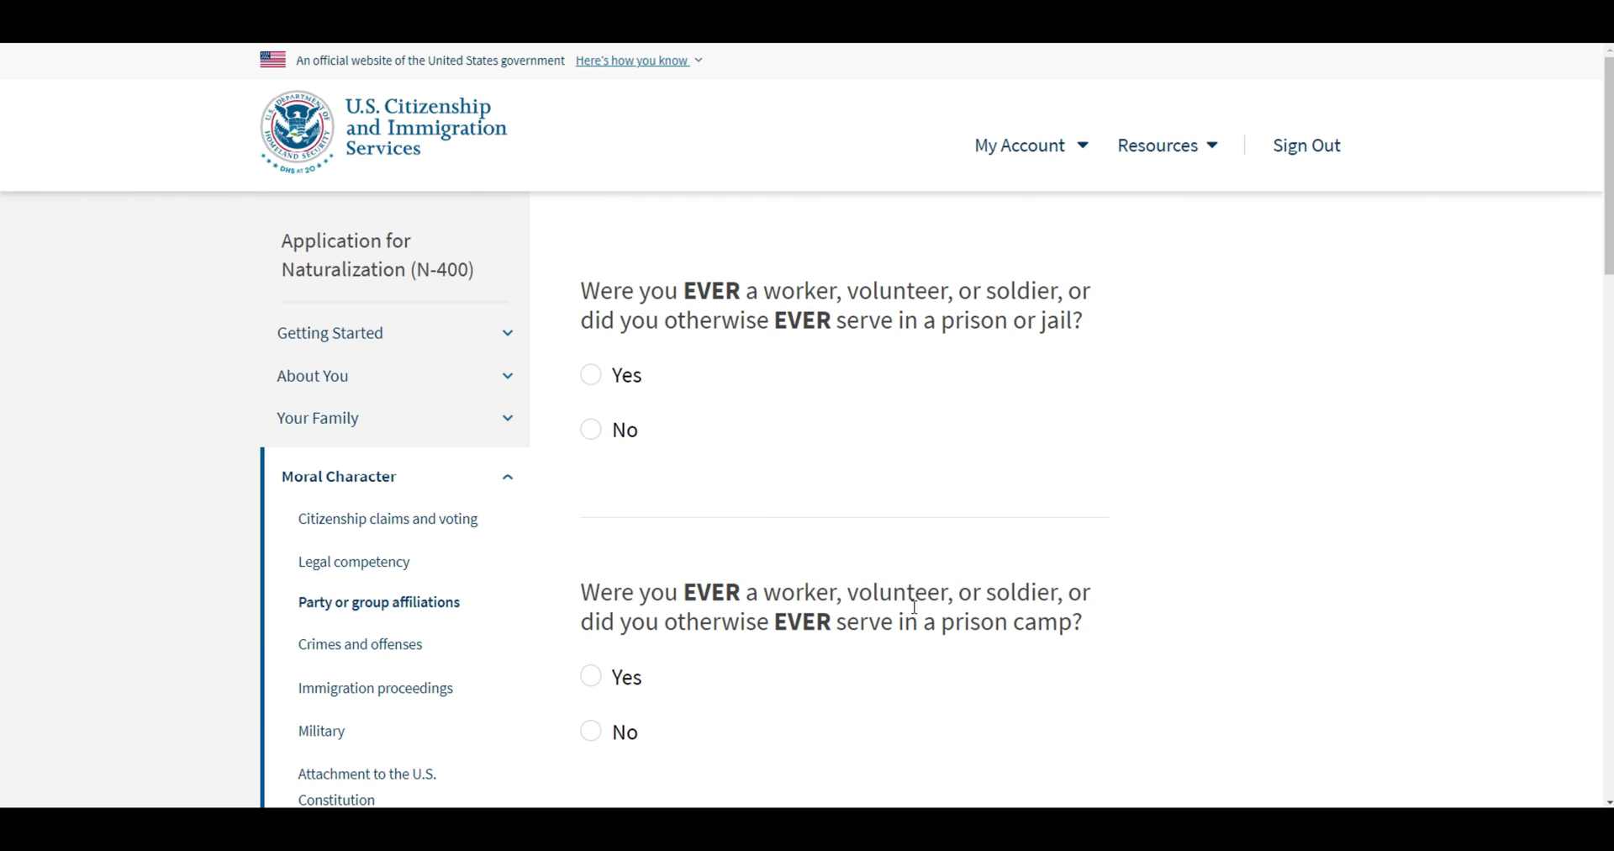
# Answer No to working or serving in a prison or jail, prison camp, detention facility or other place of forced stay, and continue.
pyautogui.click(591, 429)
pyautogui.scroll(-2, 639, 488)
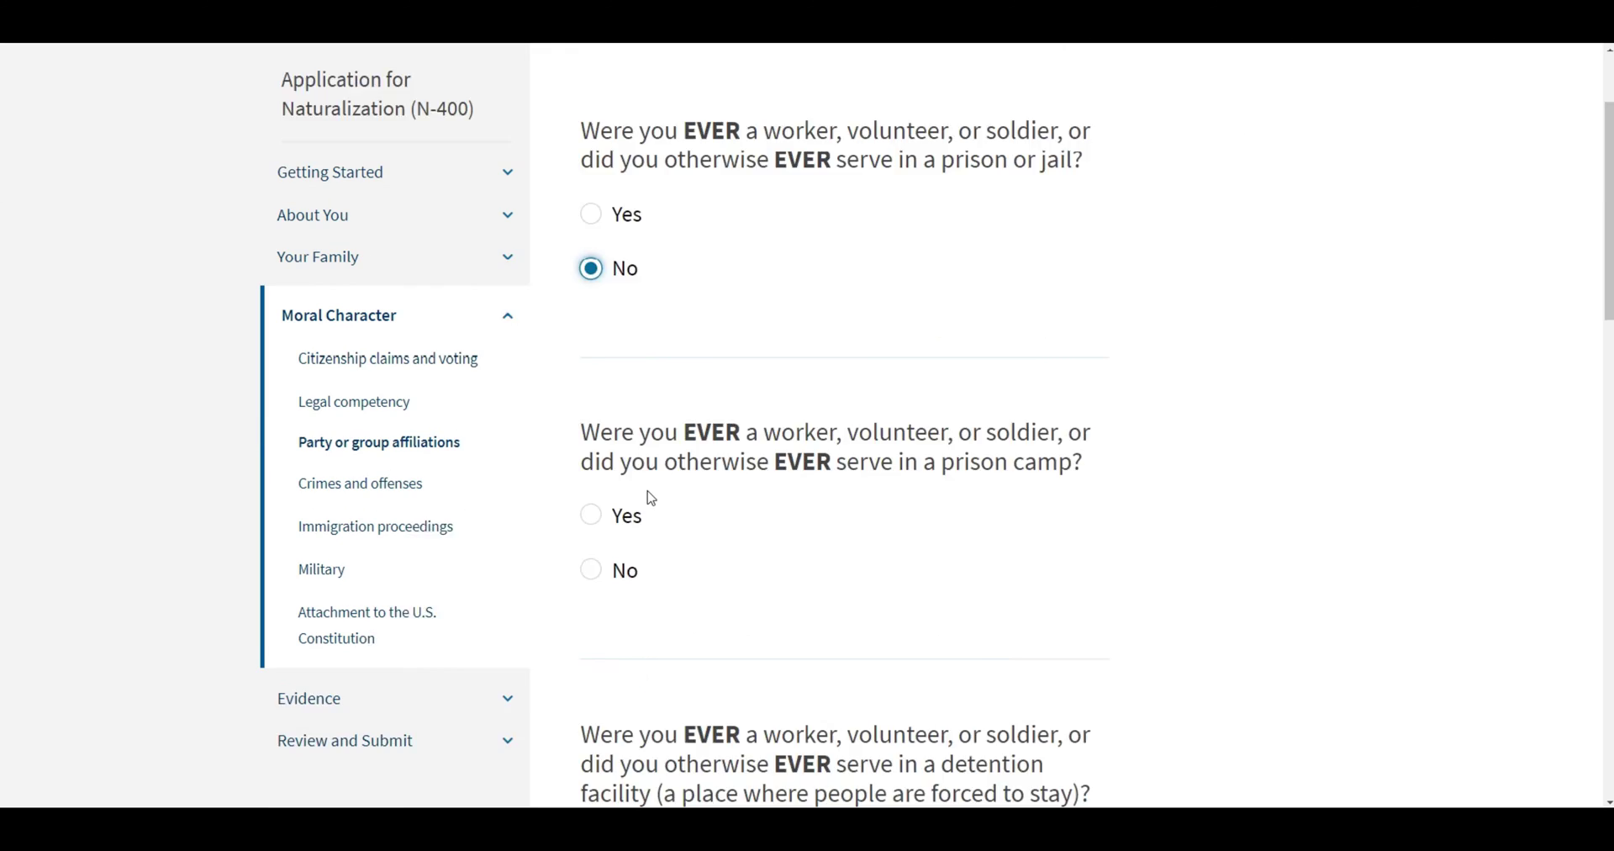
pyautogui.click(591, 569)
pyautogui.scroll(-5, 580, 504)
pyautogui.click(591, 375)
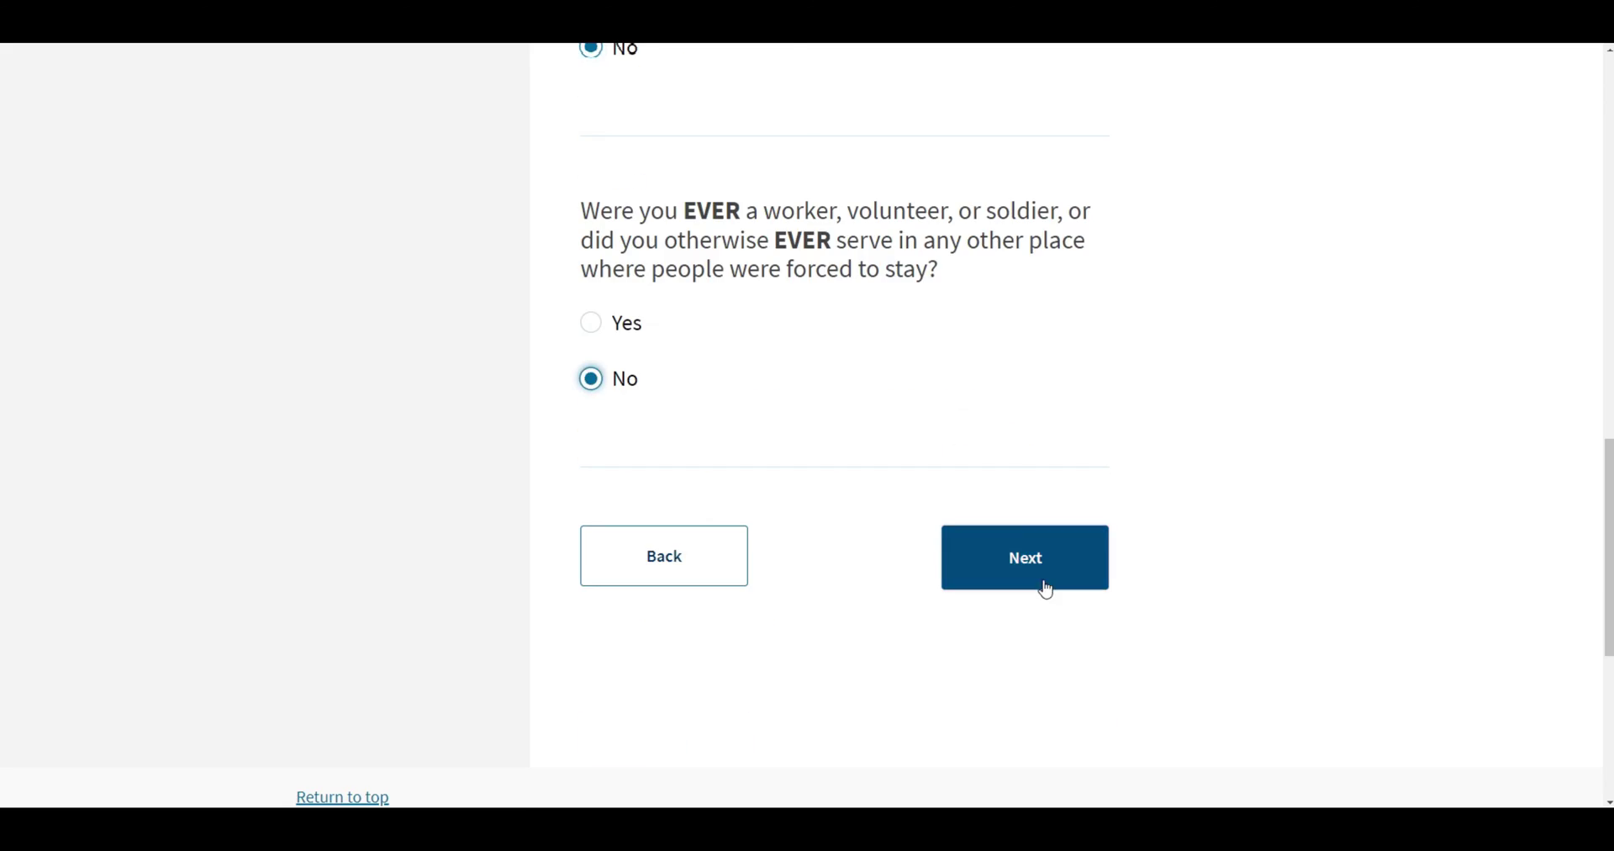
pyautogui.click(1041, 575)
# Answer No to the questions on groups using weapons and on recruiting or using anyone under 15 for an armed force or group.
pyautogui.click(591, 488)
pyautogui.click(1012, 663)
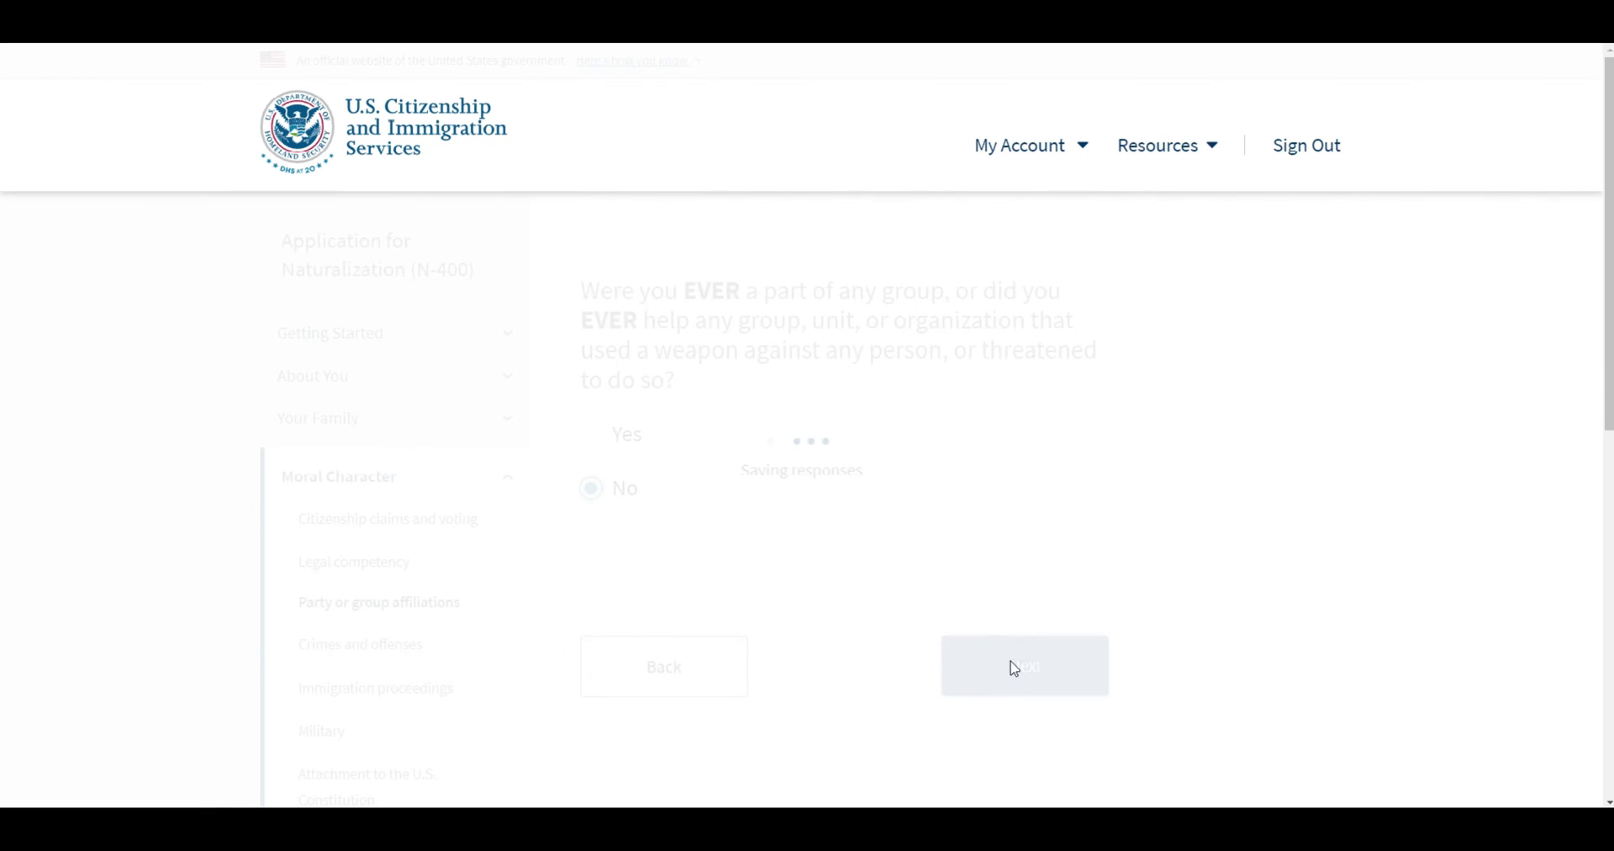
pyautogui.click(591, 459)
pyautogui.click(1024, 637)
pyautogui.click(591, 488)
pyautogui.scroll(-5, 592, 471)
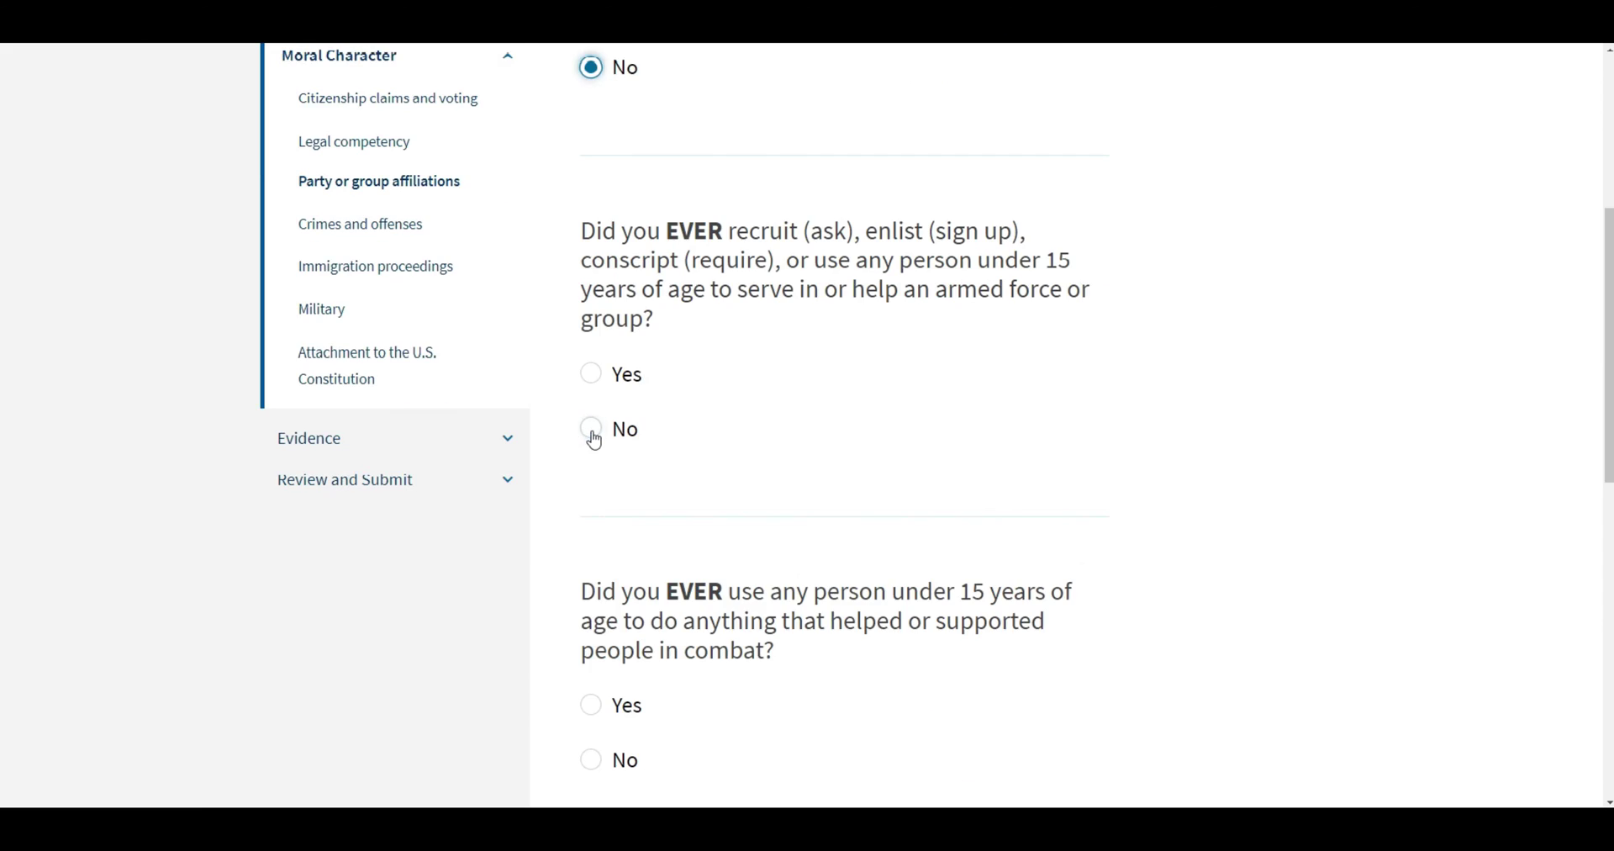
pyautogui.click(591, 429)
# Review the disclosure notice for Crimes and offenses and answer No to committing a crime or offense without being arrested.
pyautogui.scroll(5, 782, 403)
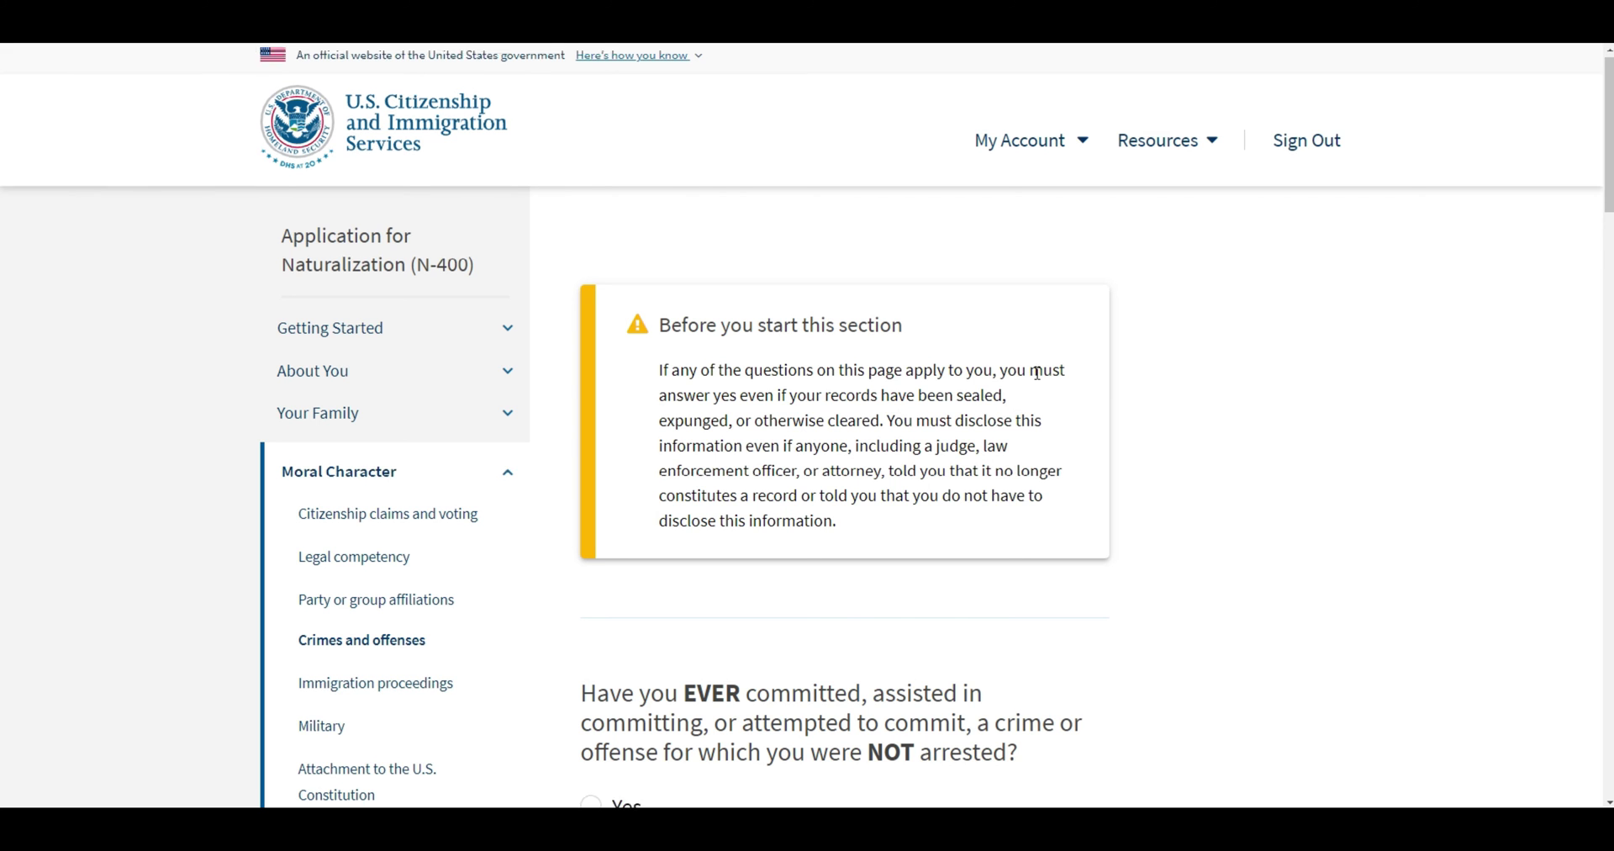
pyautogui.scroll(-2, 1039, 374)
pyautogui.scroll(2, 1038, 374)
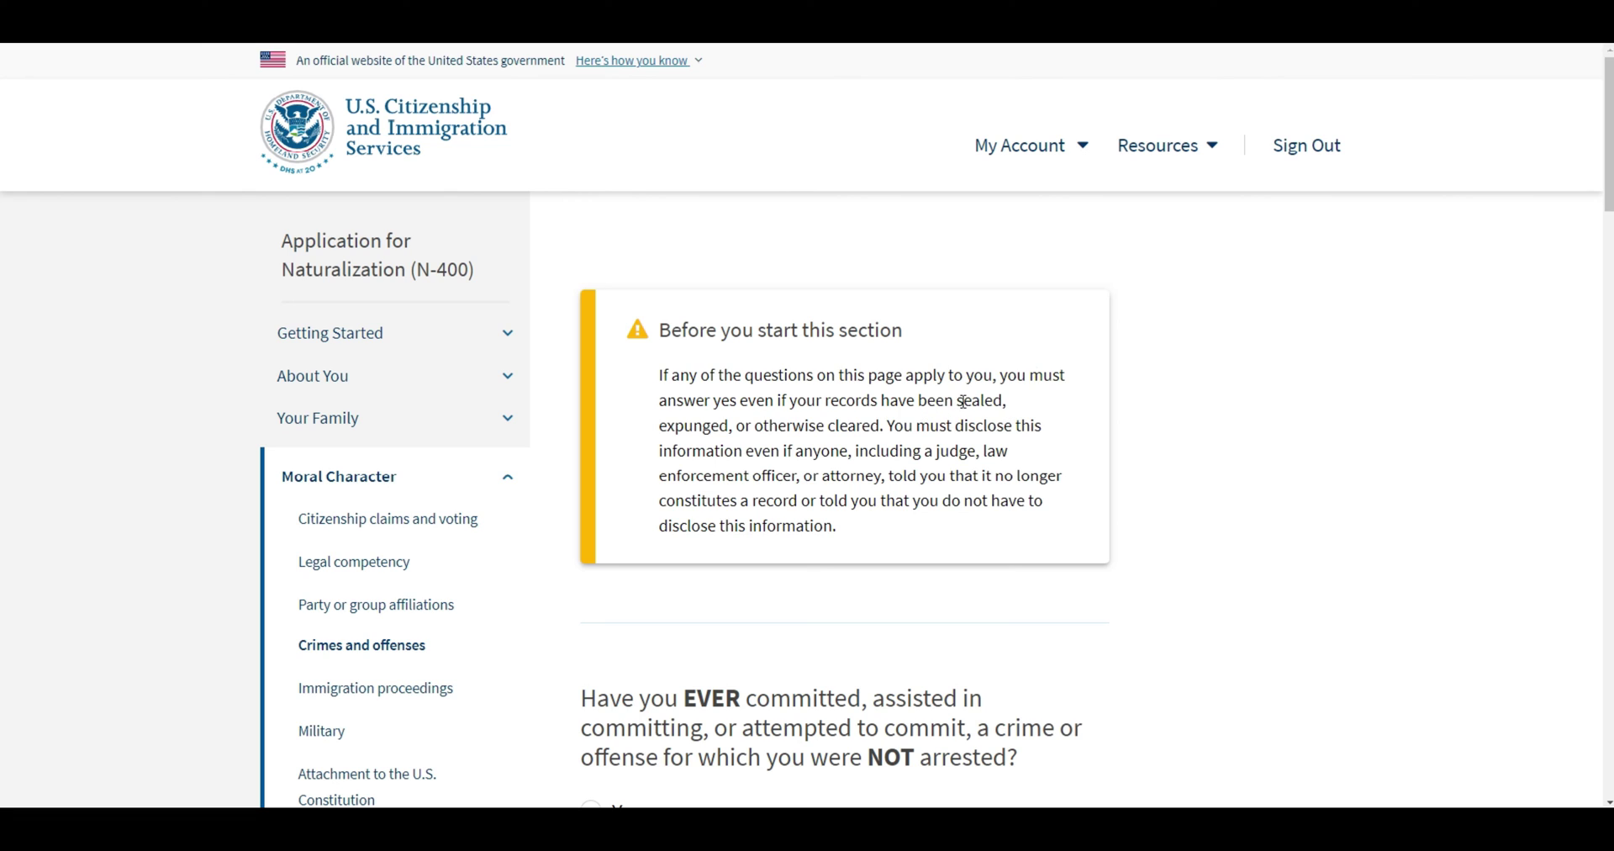
pyautogui.moveTo(957, 401); pyautogui.dragTo(882, 420)
pyautogui.click(1112, 444)
pyautogui.scroll(-4, 922, 539)
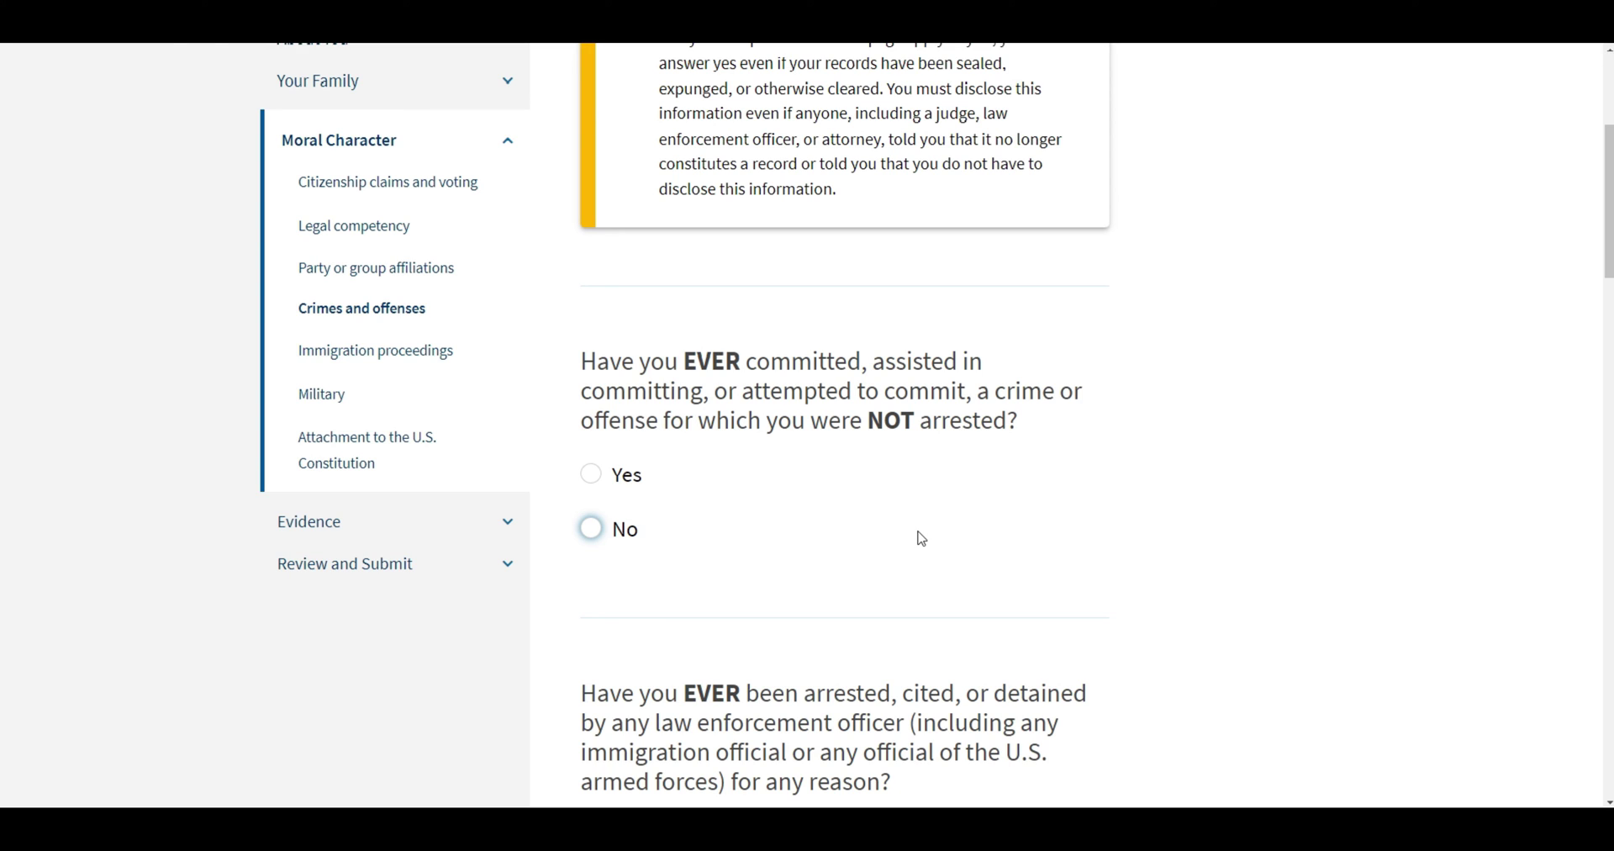
pyautogui.click(591, 528)
pyautogui.scroll(-3, 594, 411)
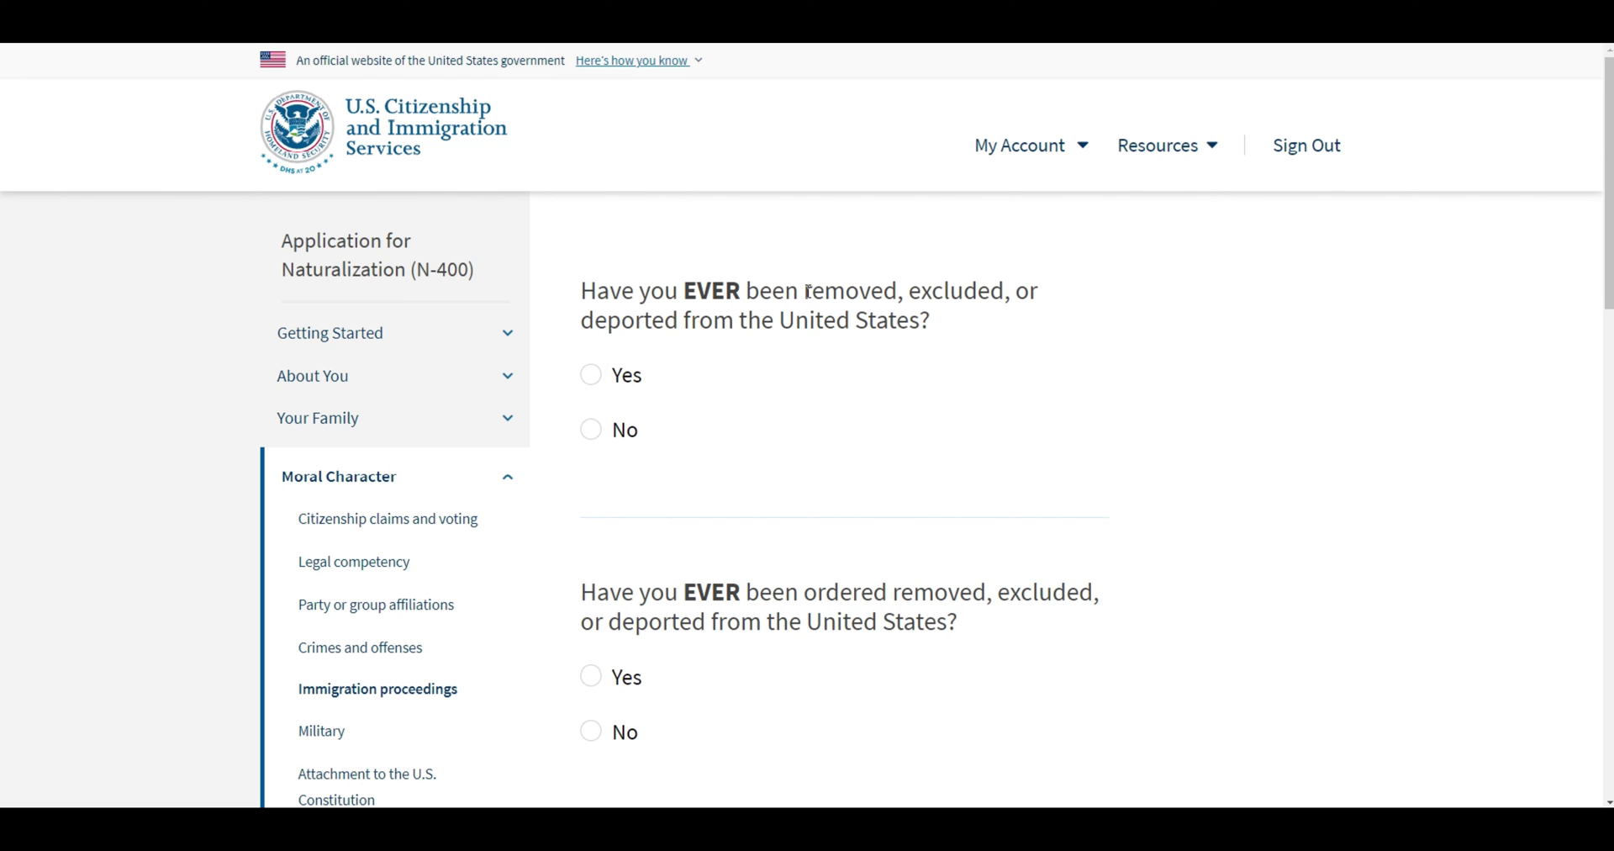
# Answer No to being removed or ordered removed, examine the questions on removal, exclusion, rescission or deportation proceedings, and continue to the military section.
pyautogui.moveTo(808, 292); pyautogui.dragTo(915, 292)
pyautogui.click(825, 324)
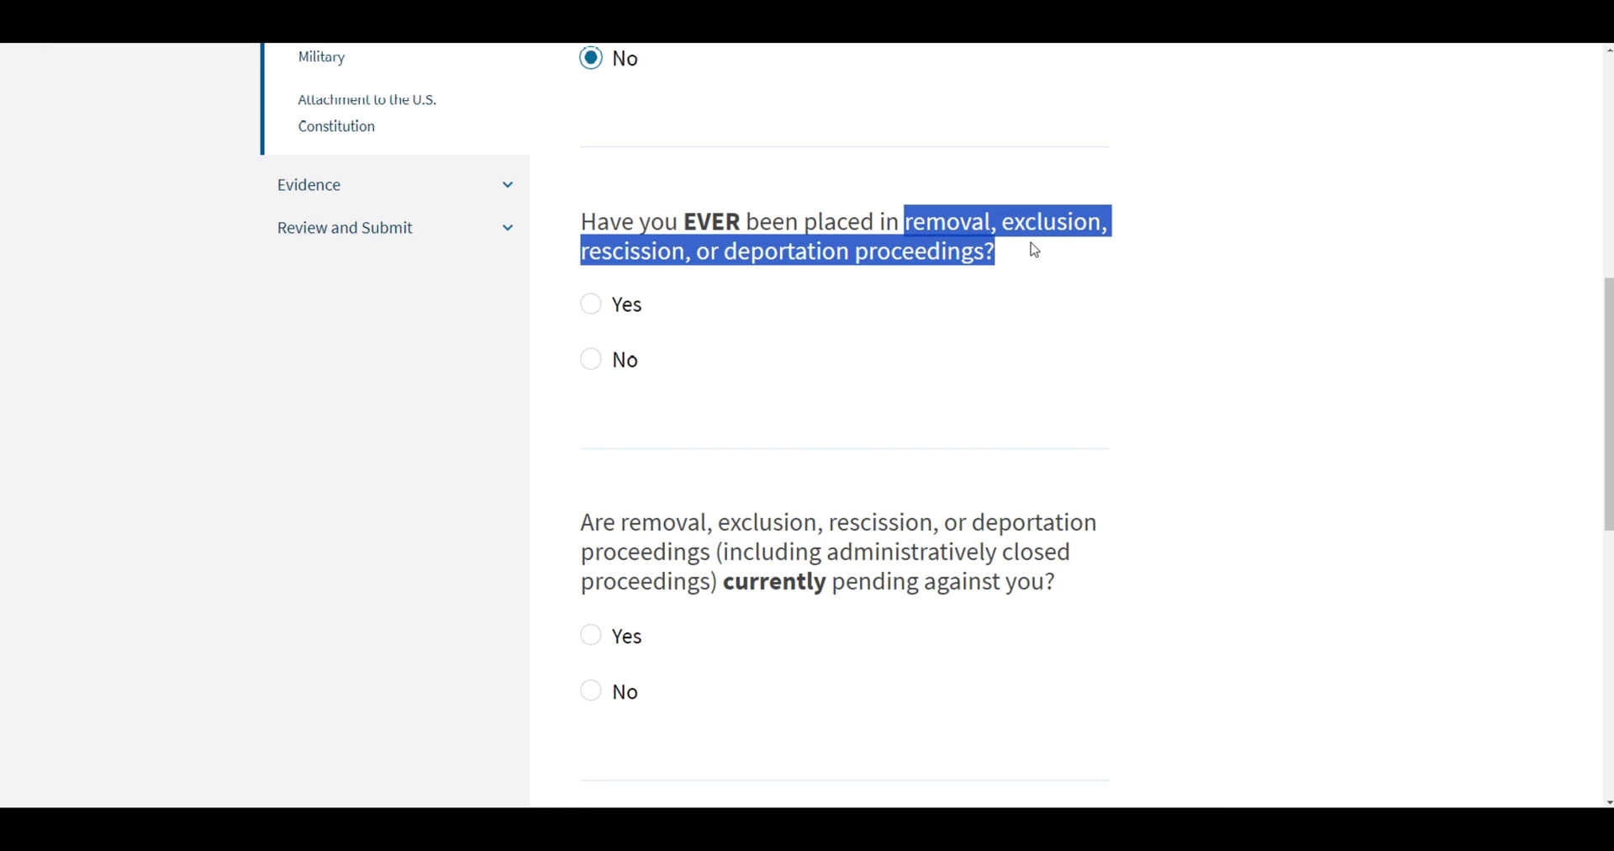
pyautogui.click(1035, 251)
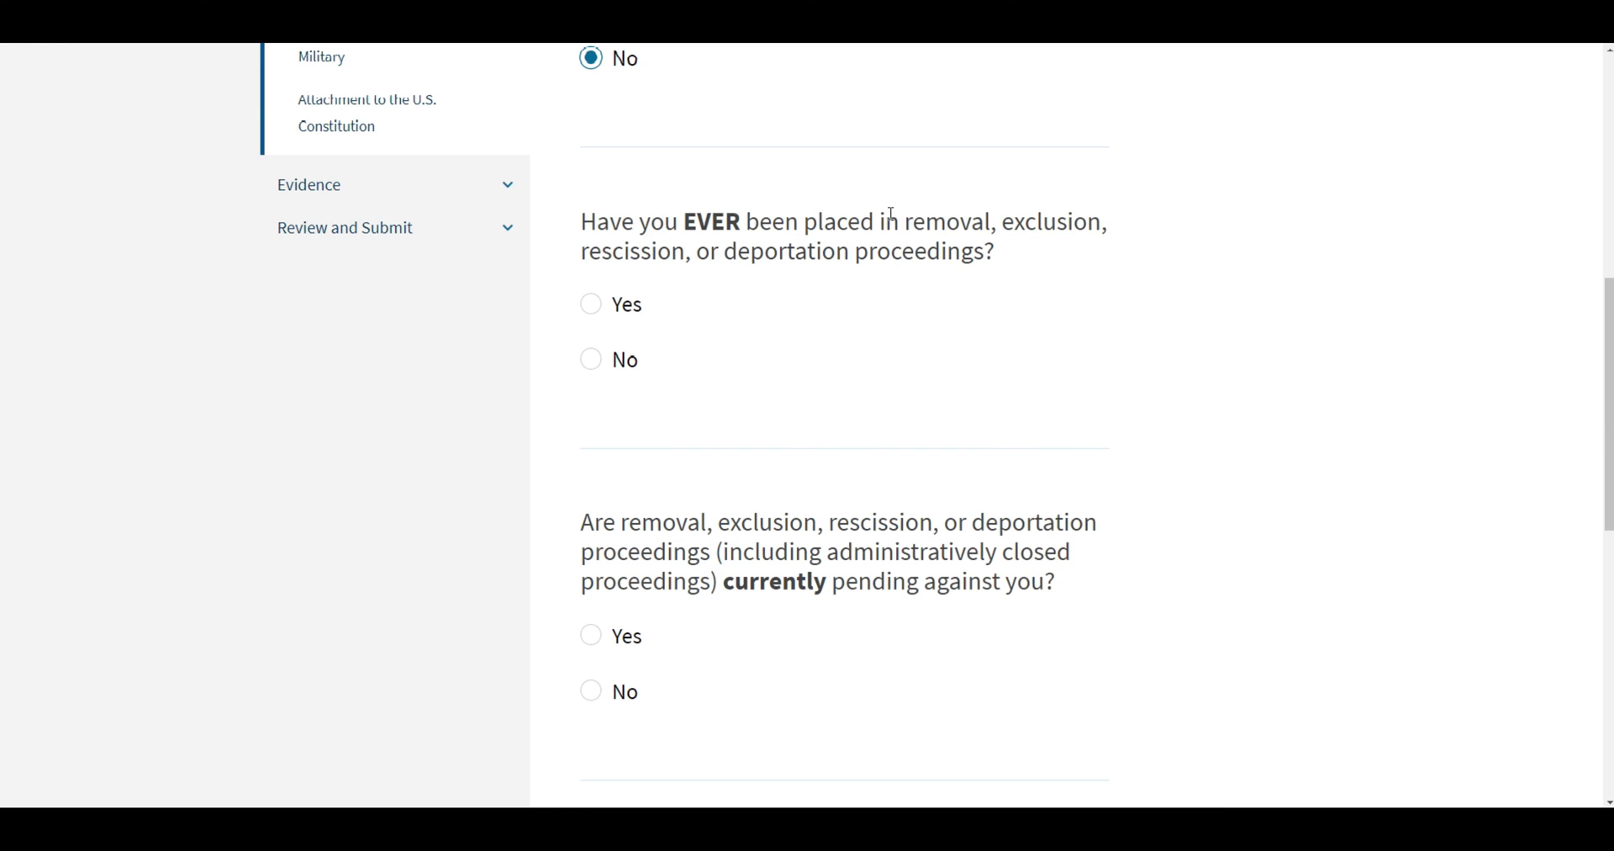
pyautogui.moveTo(904, 221); pyautogui.dragTo(999, 221)
pyautogui.click(1013, 259)
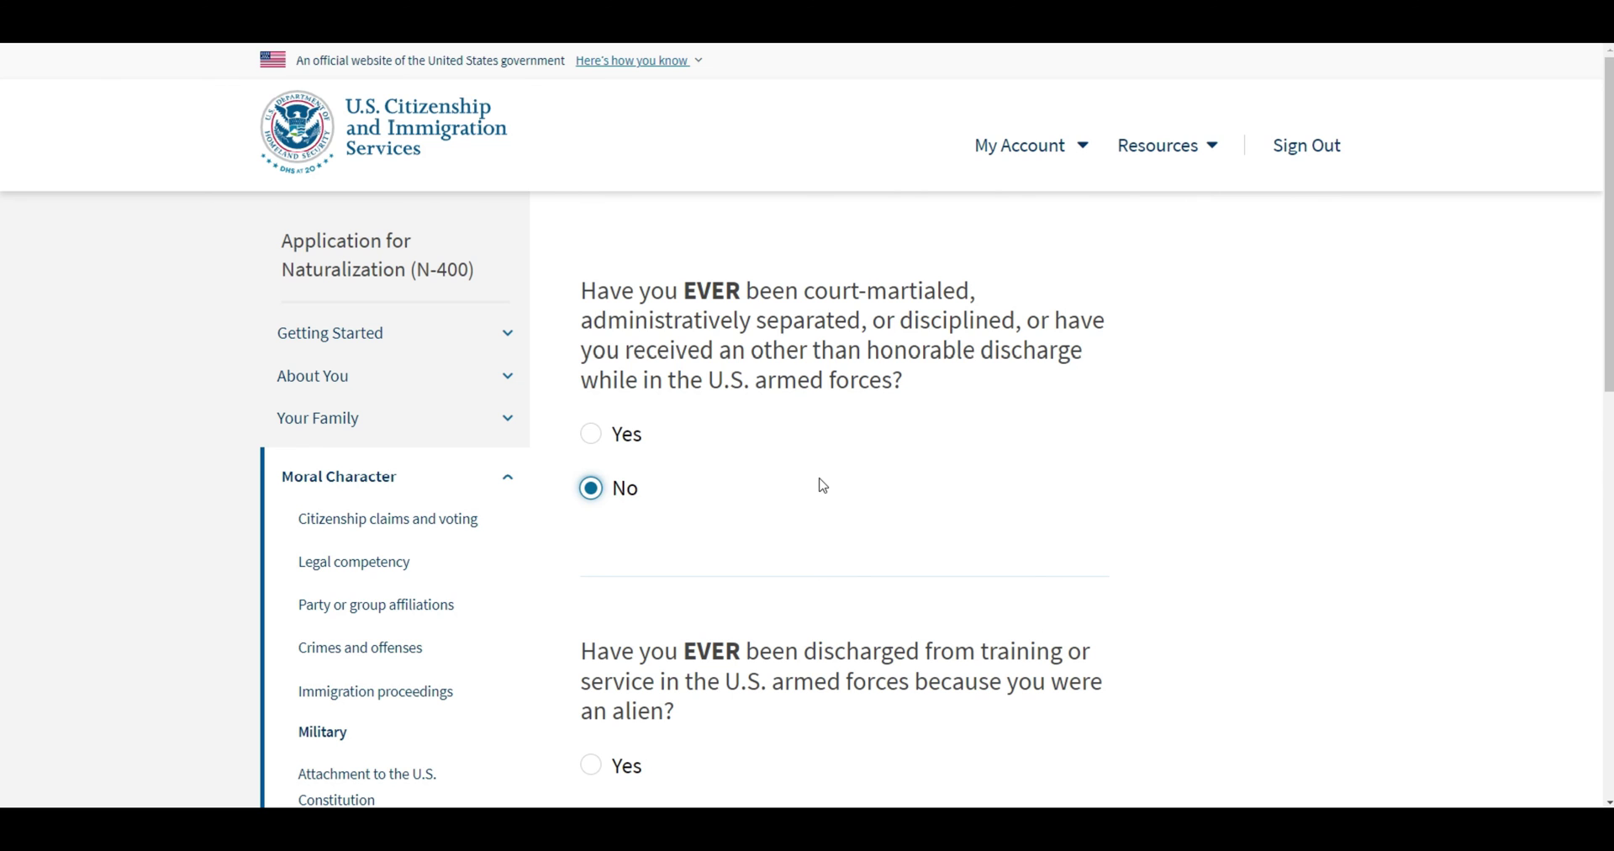
# Answer No to being discharged from training or service in the U.S. armed forces for being an alien, and continue.
pyautogui.scroll(-5, 821, 480)
pyautogui.click(591, 567)
pyautogui.click(1065, 739)
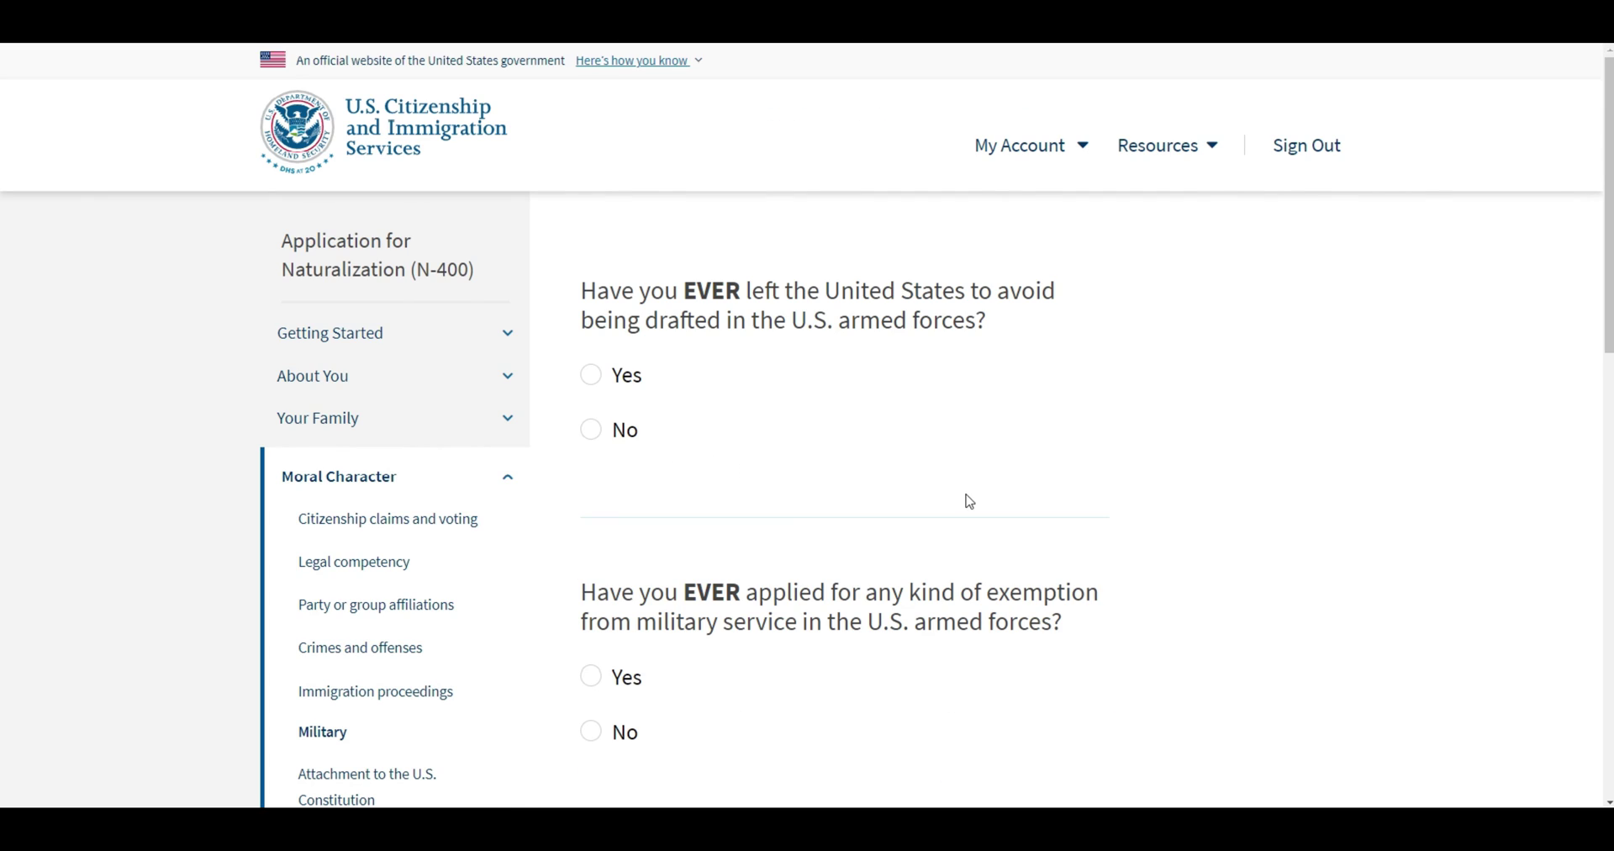
# Answer No to leaving to avoid the draft, applying for a military service exemption and deserting the U.S. armed forces, and continue.
pyautogui.click(591, 430)
pyautogui.scroll(-4, 790, 464)
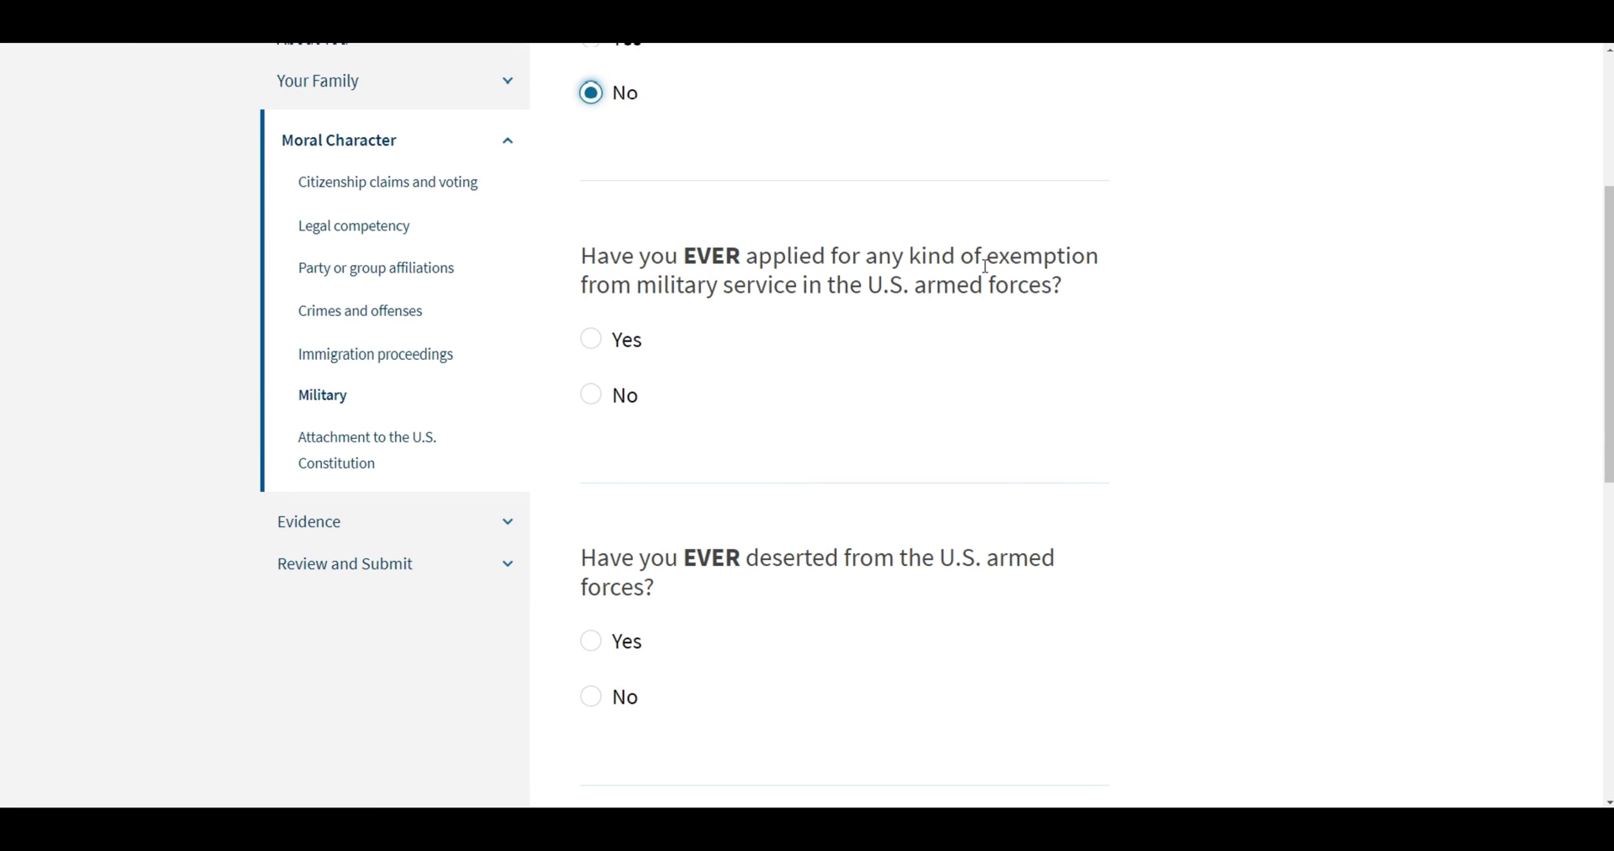
pyautogui.click(619, 399)
pyautogui.scroll(-5, 760, 400)
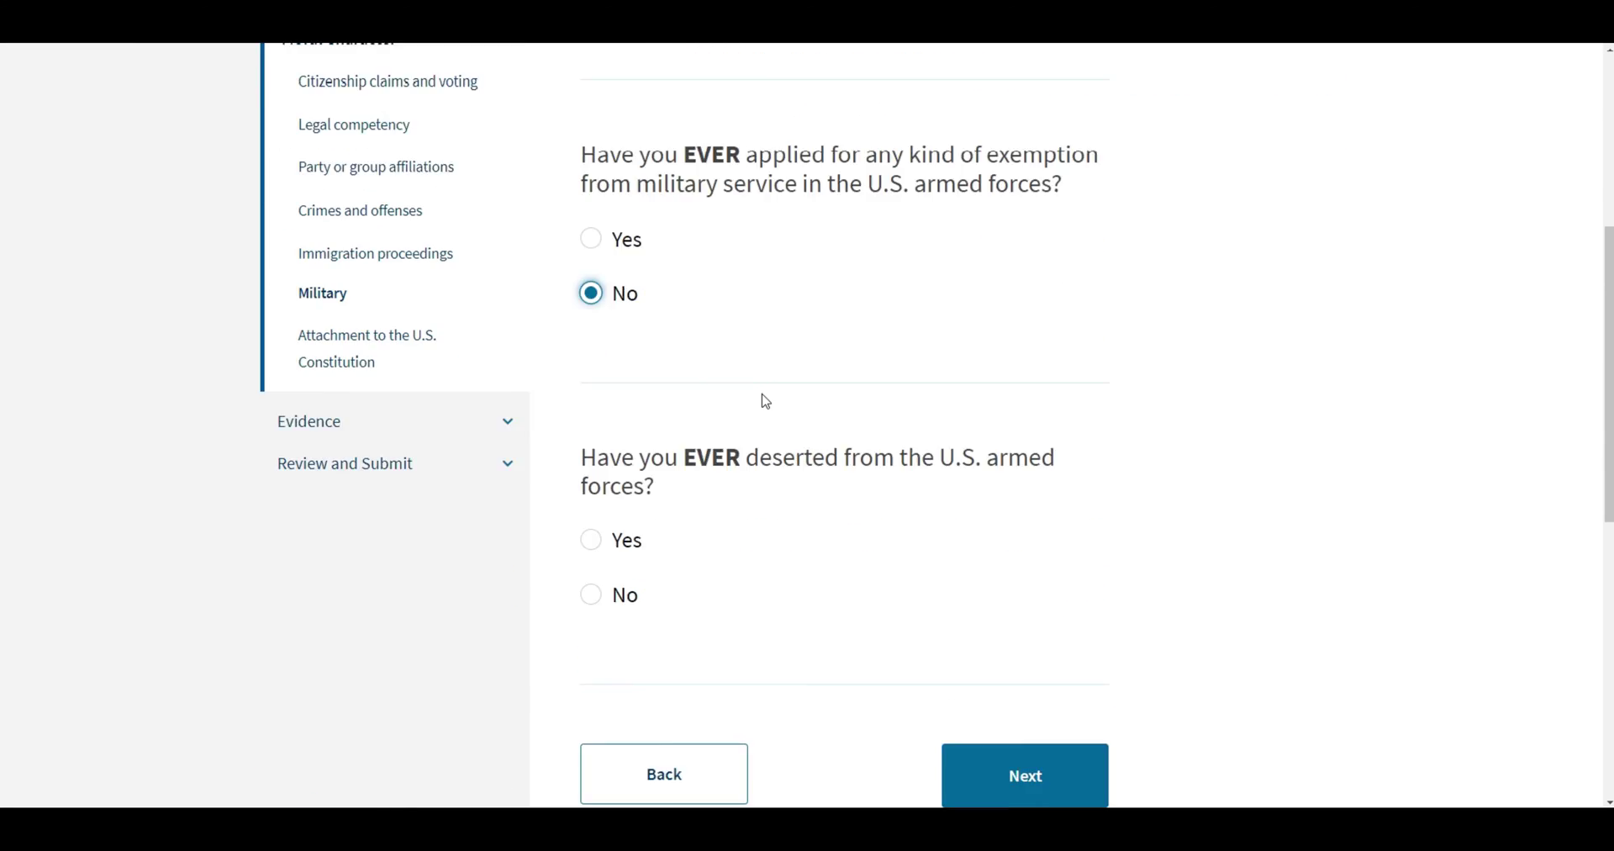
pyautogui.click(954, 440)
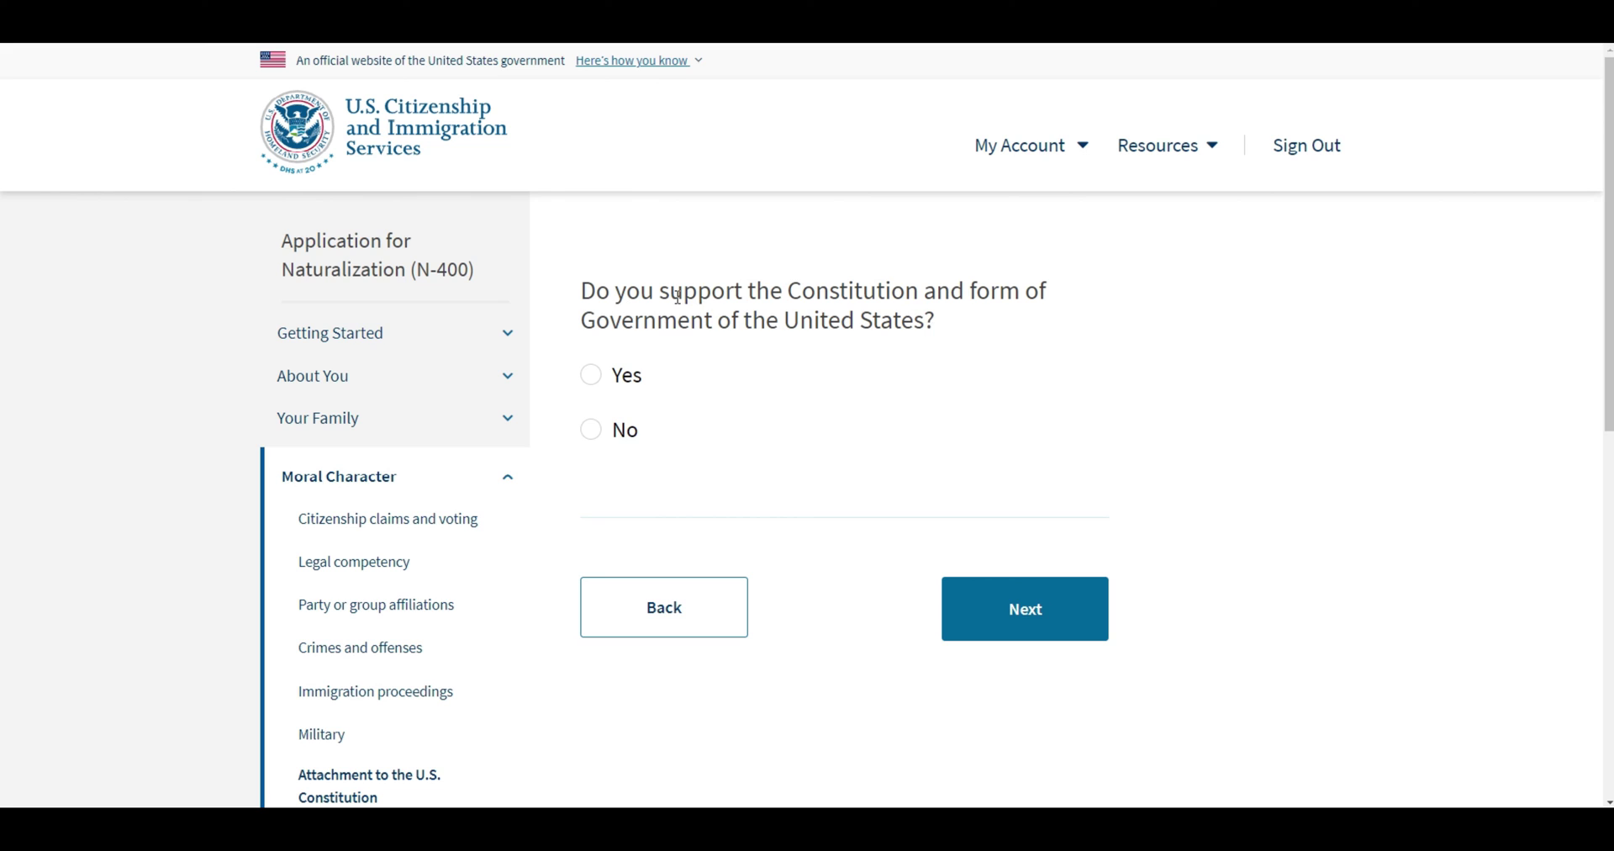
# Answer Yes to supporting the Constitution and to understanding and being willing to take the full Oath of Allegiance, continuing after each page.
pyautogui.click(593, 373)
pyautogui.click(1024, 629)
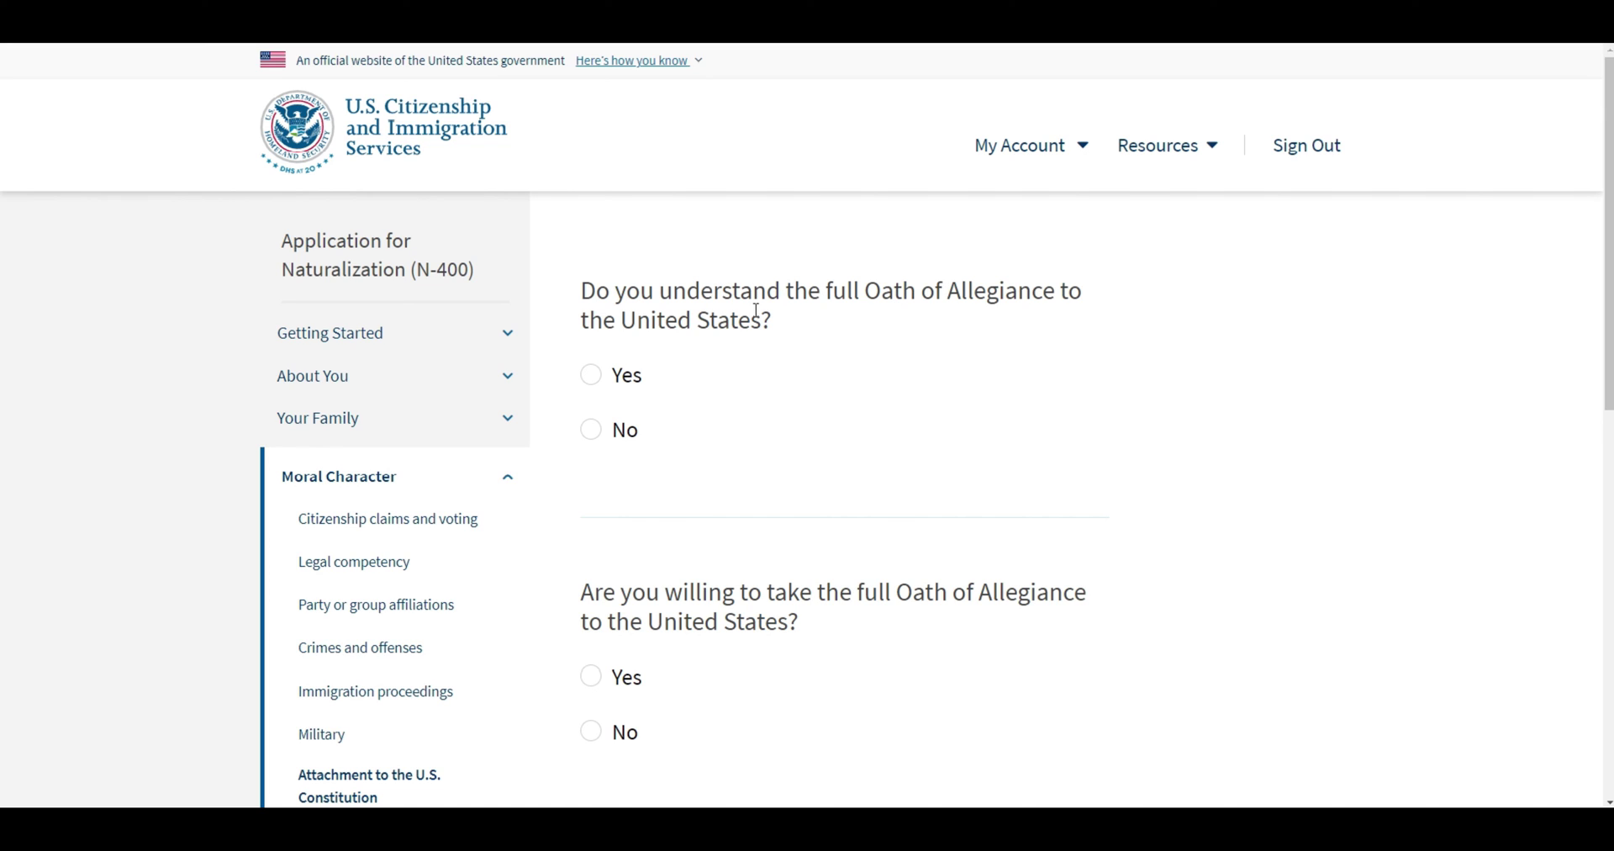
pyautogui.click(591, 376)
pyautogui.scroll(-3, 909, 404)
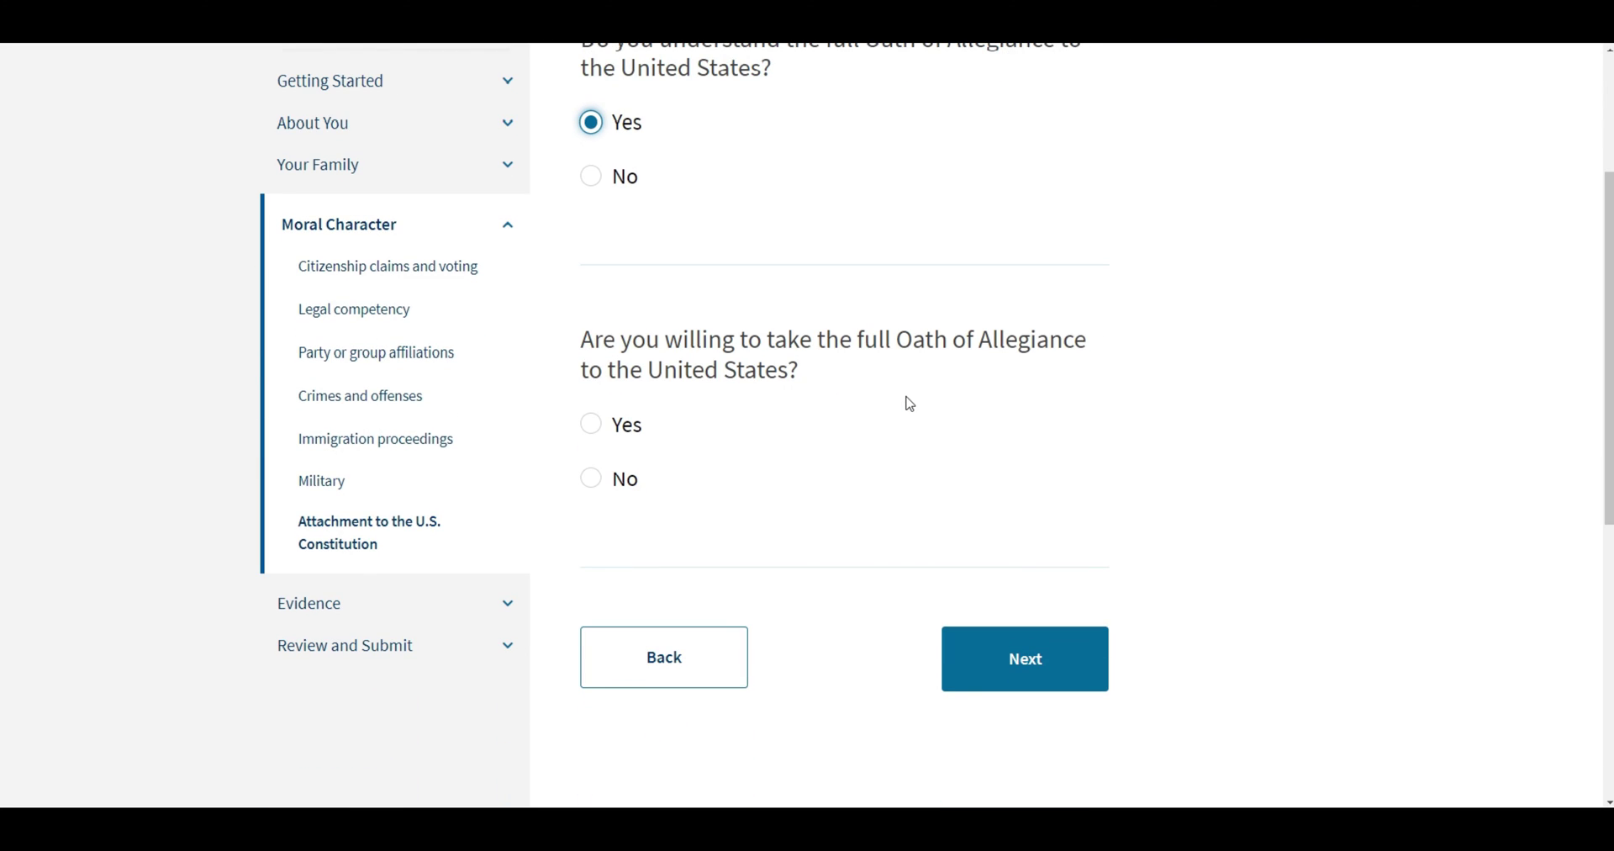
pyautogui.click(591, 424)
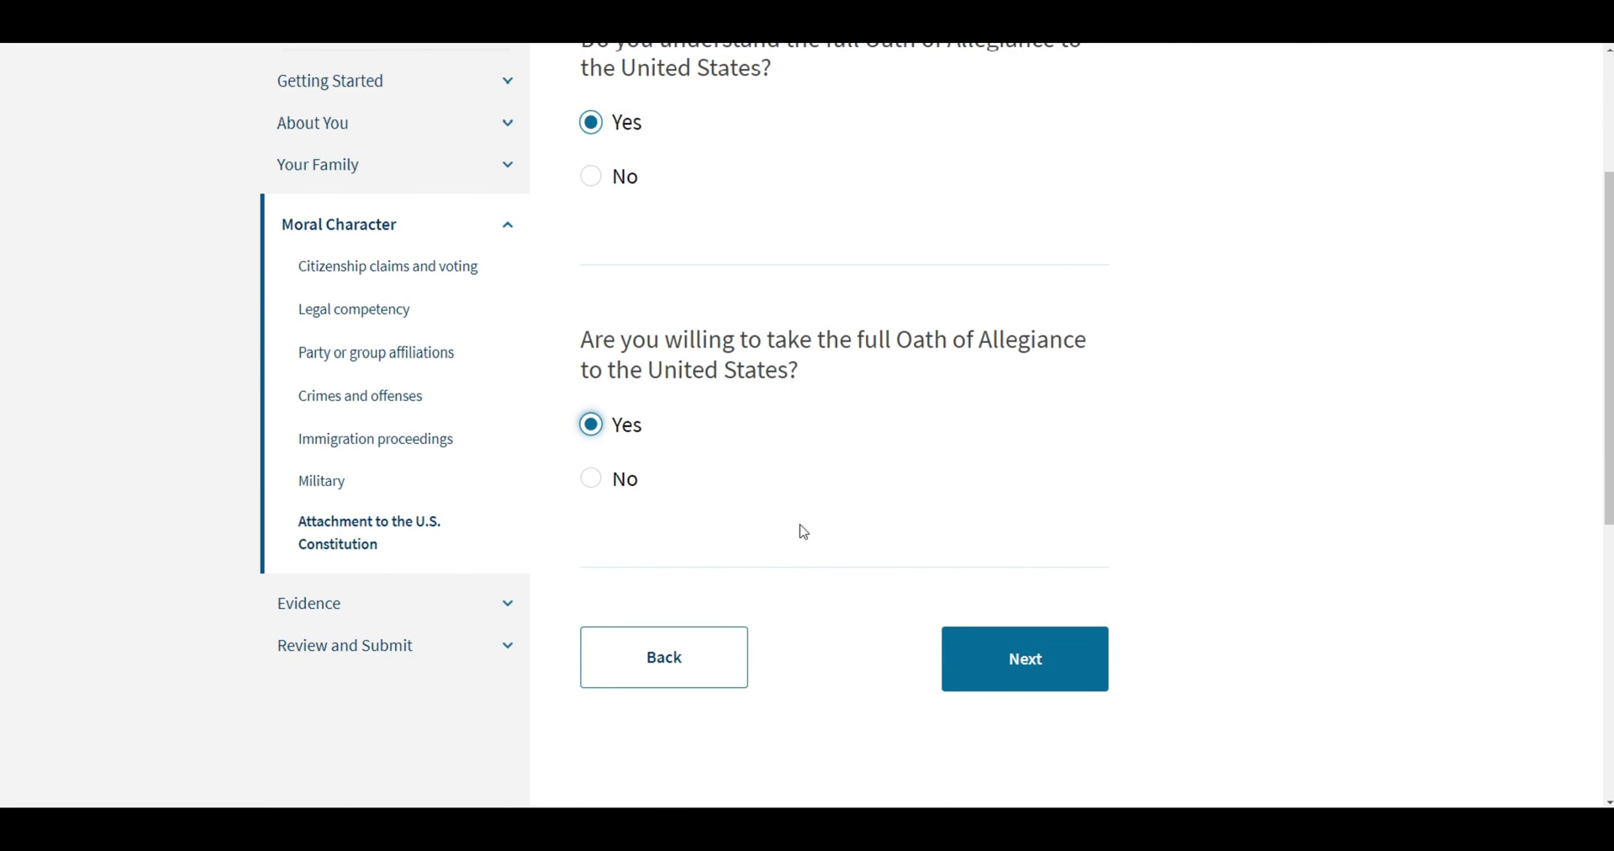
pyautogui.click(1025, 675)
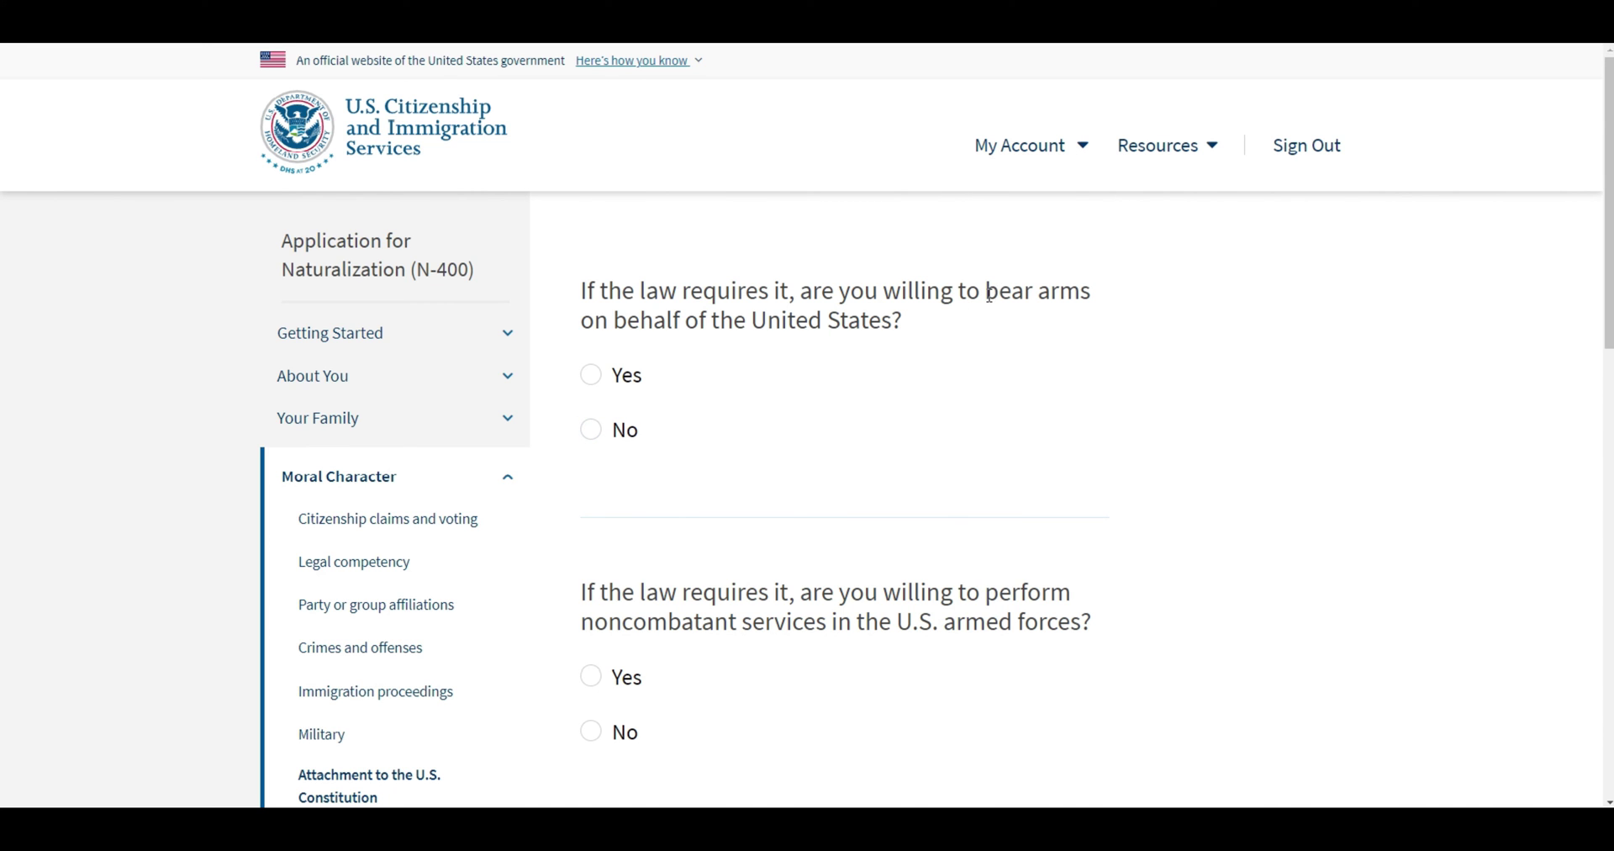
# Answer Yes to bearing arms, performing noncombatant services and performing work of national importance under civilian direction, and continue to the evidence section.
pyautogui.moveTo(989, 292); pyautogui.dragTo(1093, 294)
pyautogui.click(1108, 302)
pyautogui.click(783, 371)
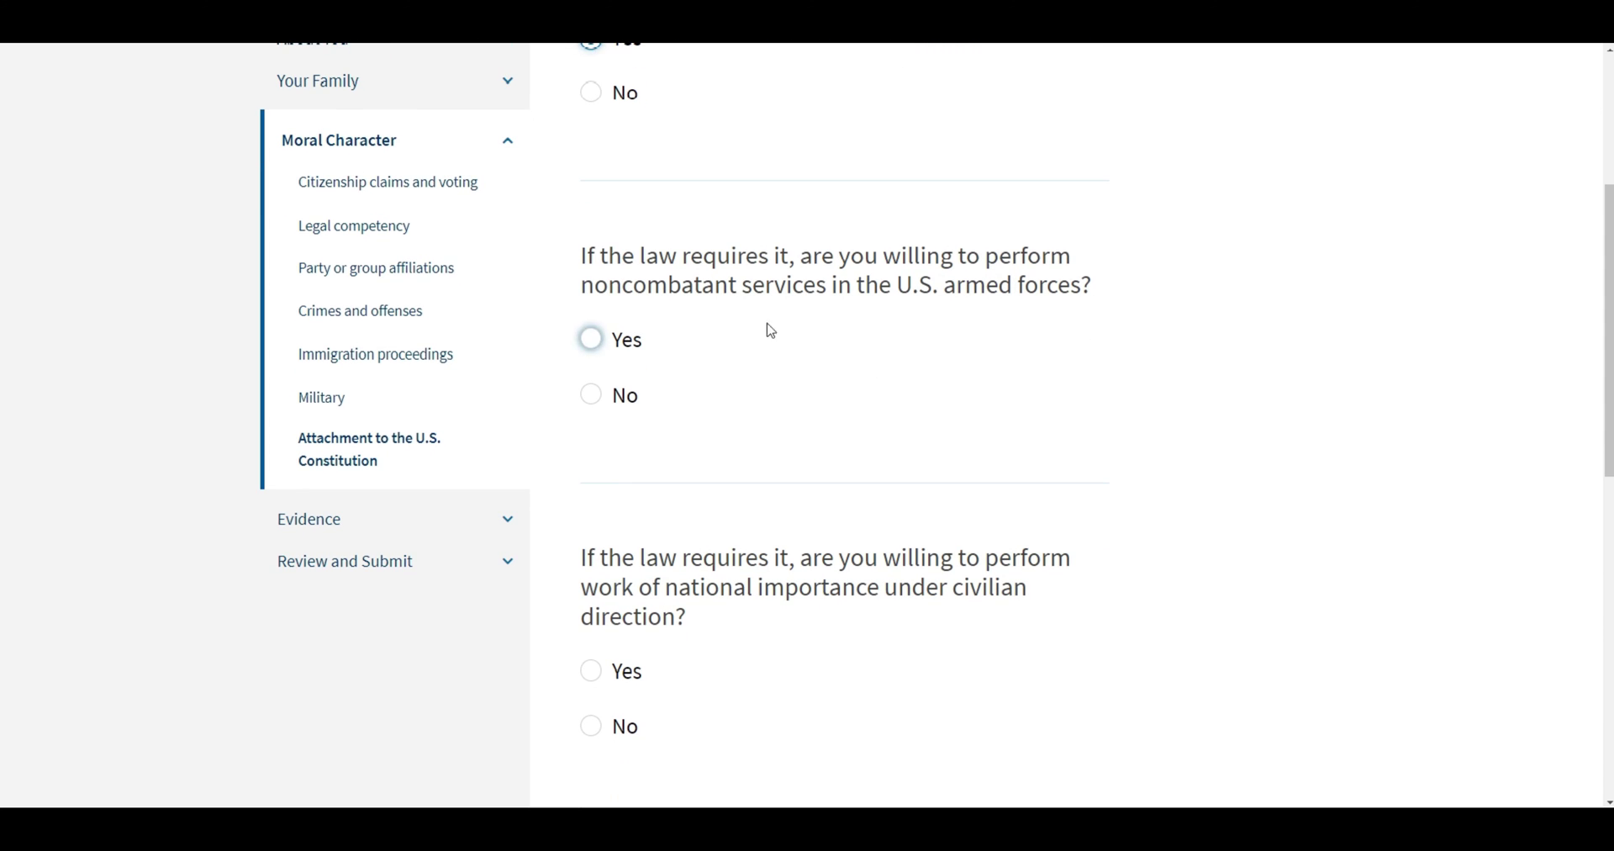
pyautogui.click(592, 340)
pyautogui.moveTo(582, 286); pyautogui.dragTo(743, 279)
pyautogui.click(742, 279)
pyautogui.click(591, 339)
pyautogui.moveTo(582, 257); pyautogui.dragTo(797, 263)
pyautogui.click(805, 265)
pyautogui.scroll(-2, 804, 267)
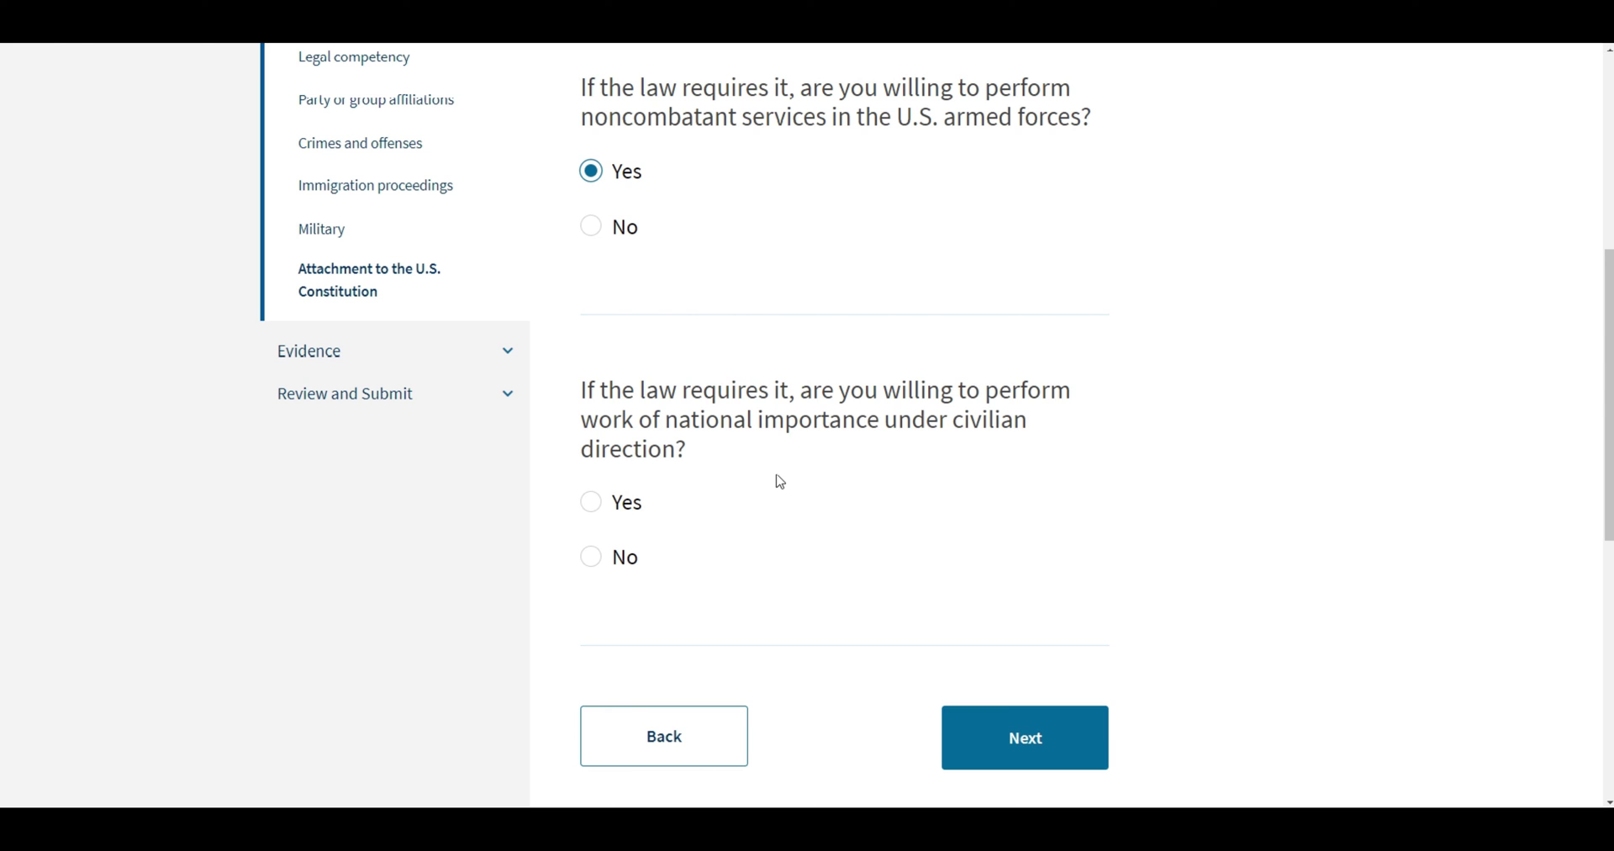
pyautogui.click(591, 504)
pyautogui.click(1058, 755)
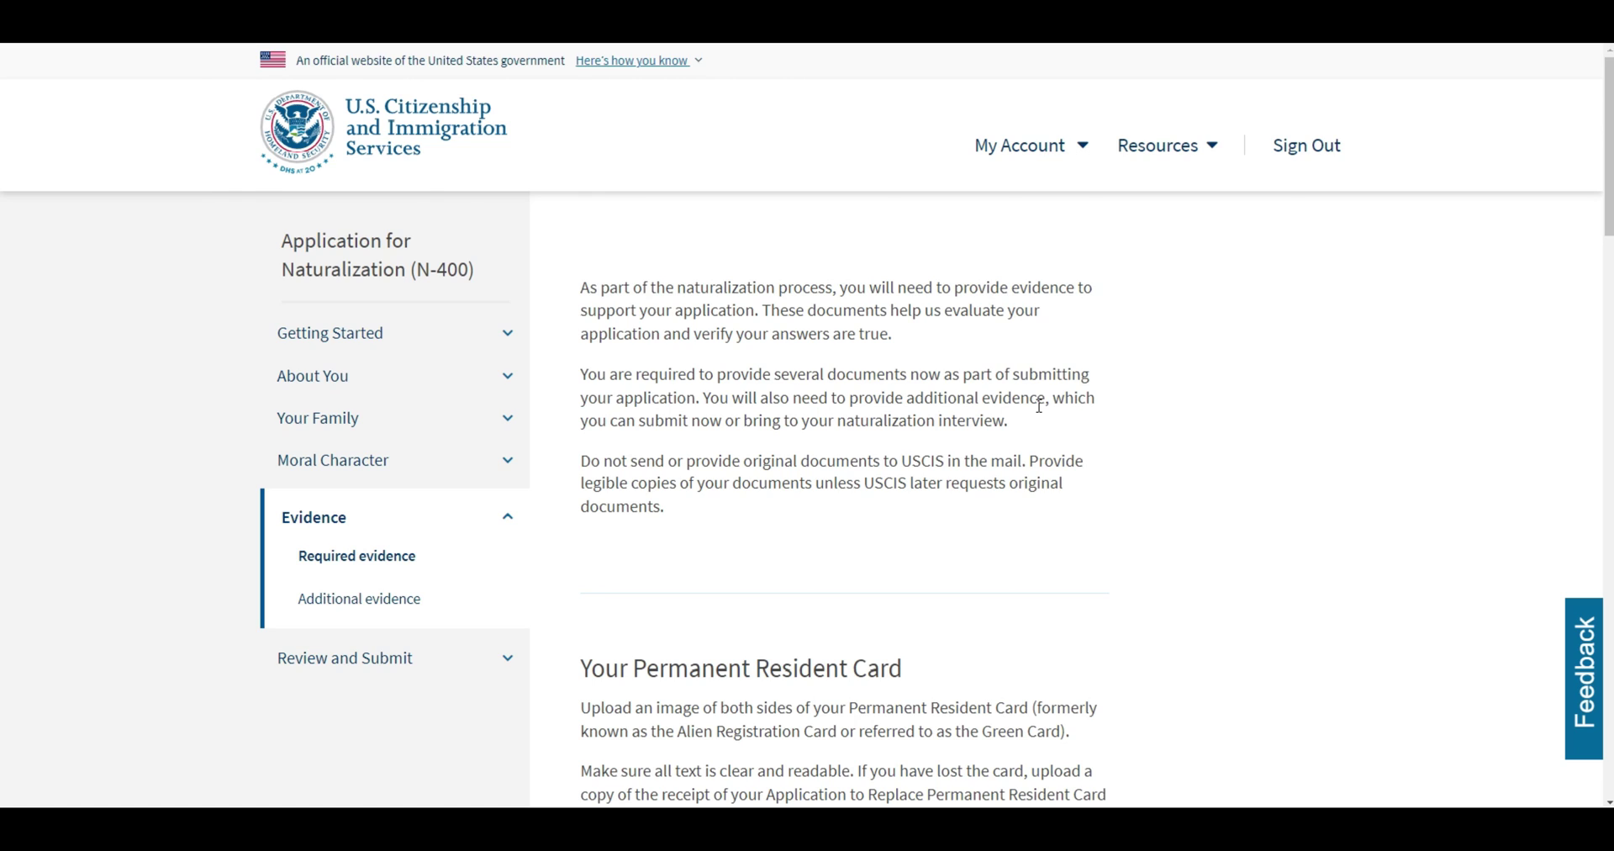
# Examine the upload requirements for the Permanent Resident Card and marriage certificate, and continue to the additional evidence page without uploading files.
pyautogui.scroll(-5, 1251, 389)
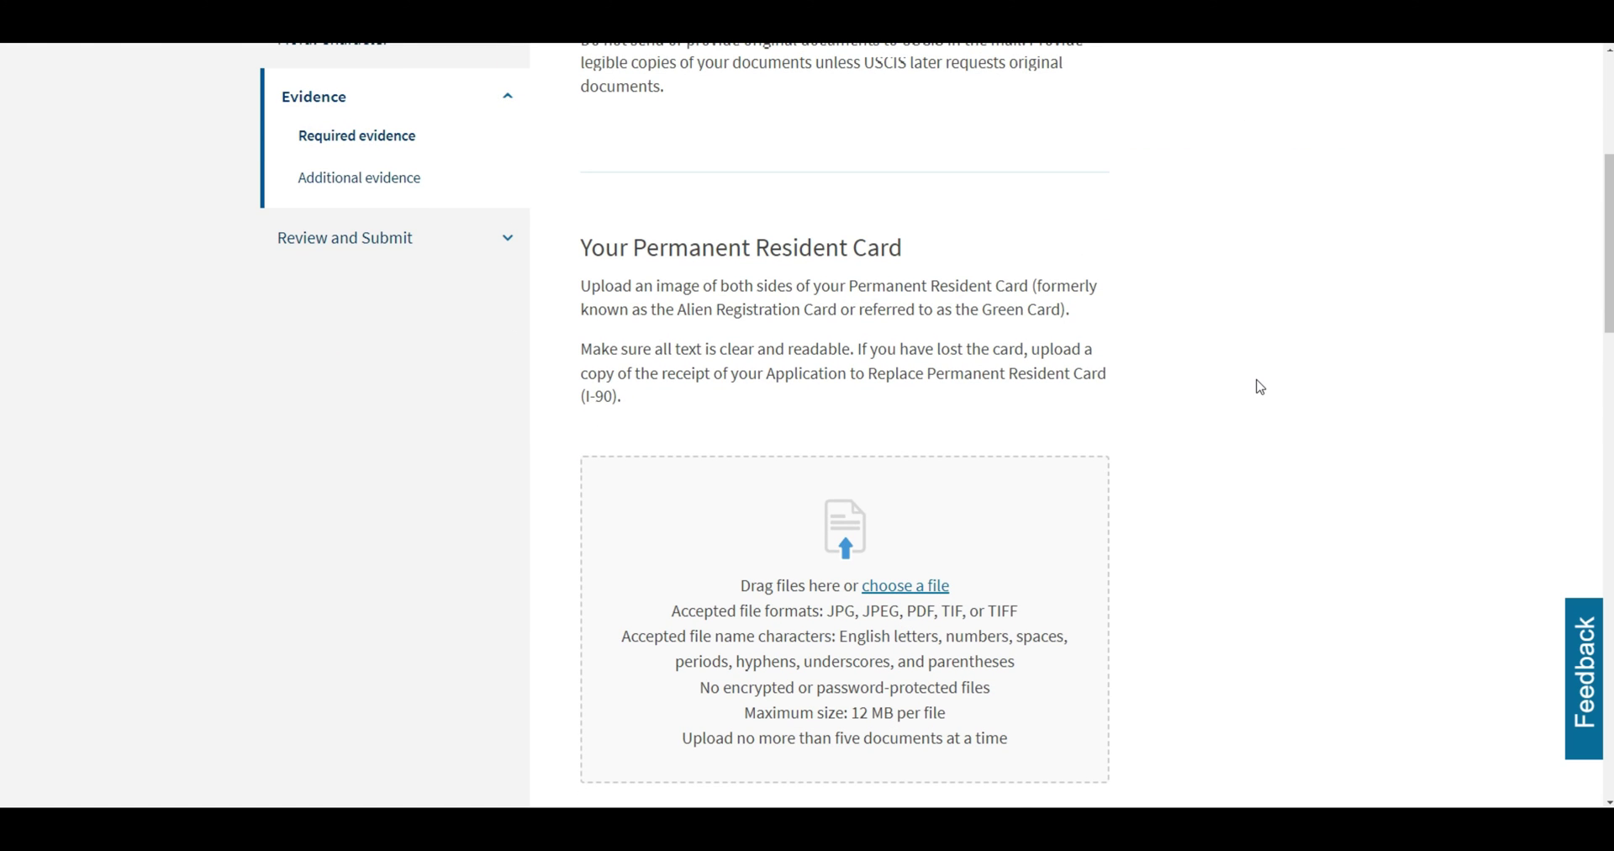
pyautogui.scroll(-1, 1256, 386)
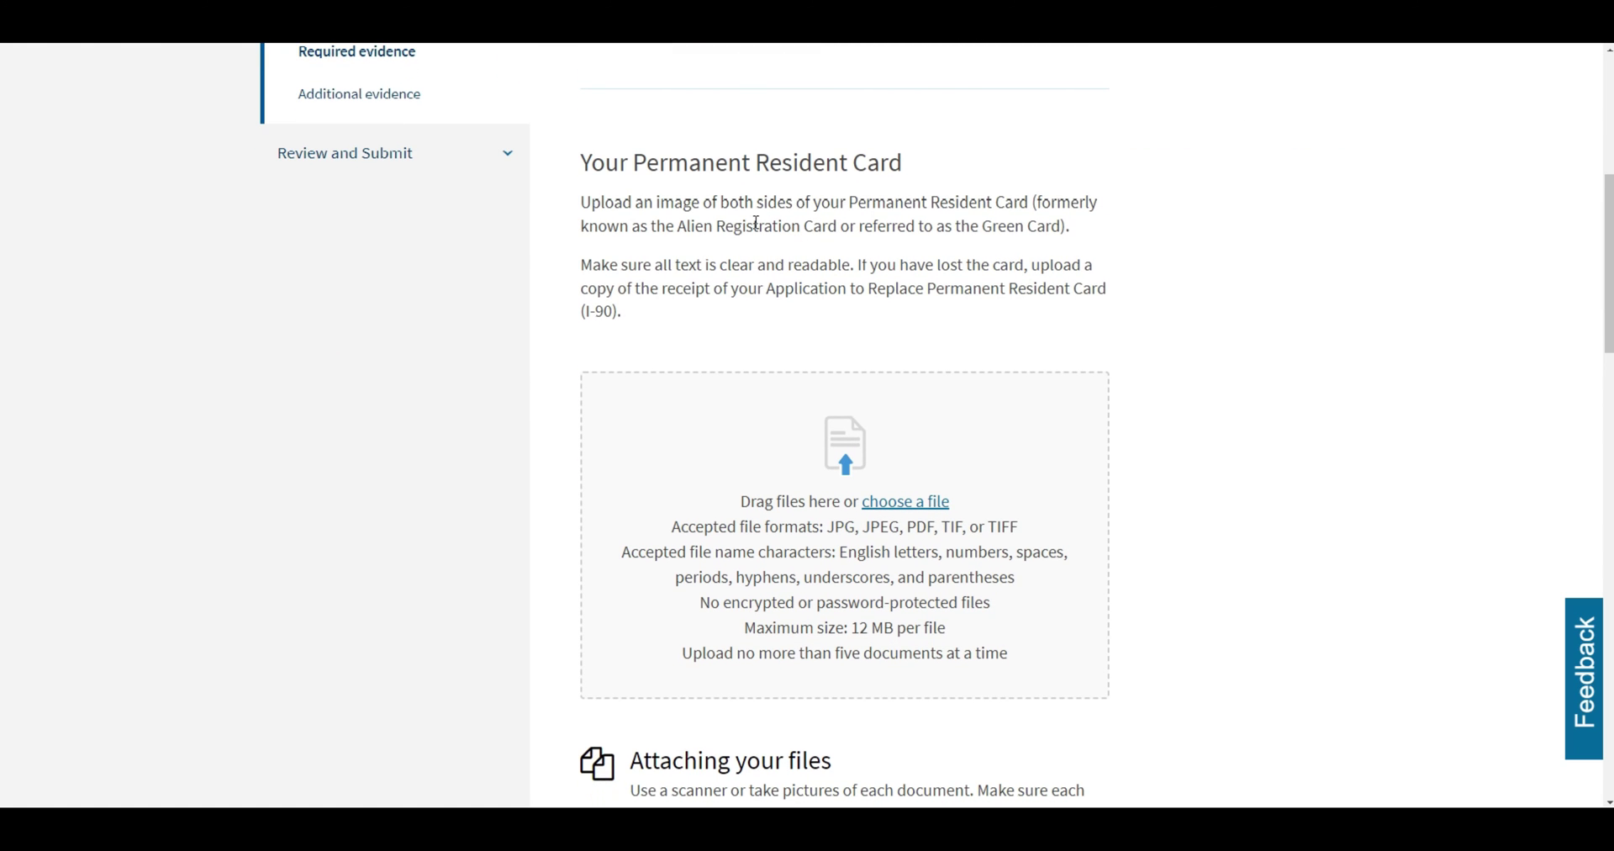
pyautogui.moveTo(585, 162); pyautogui.dragTo(914, 175)
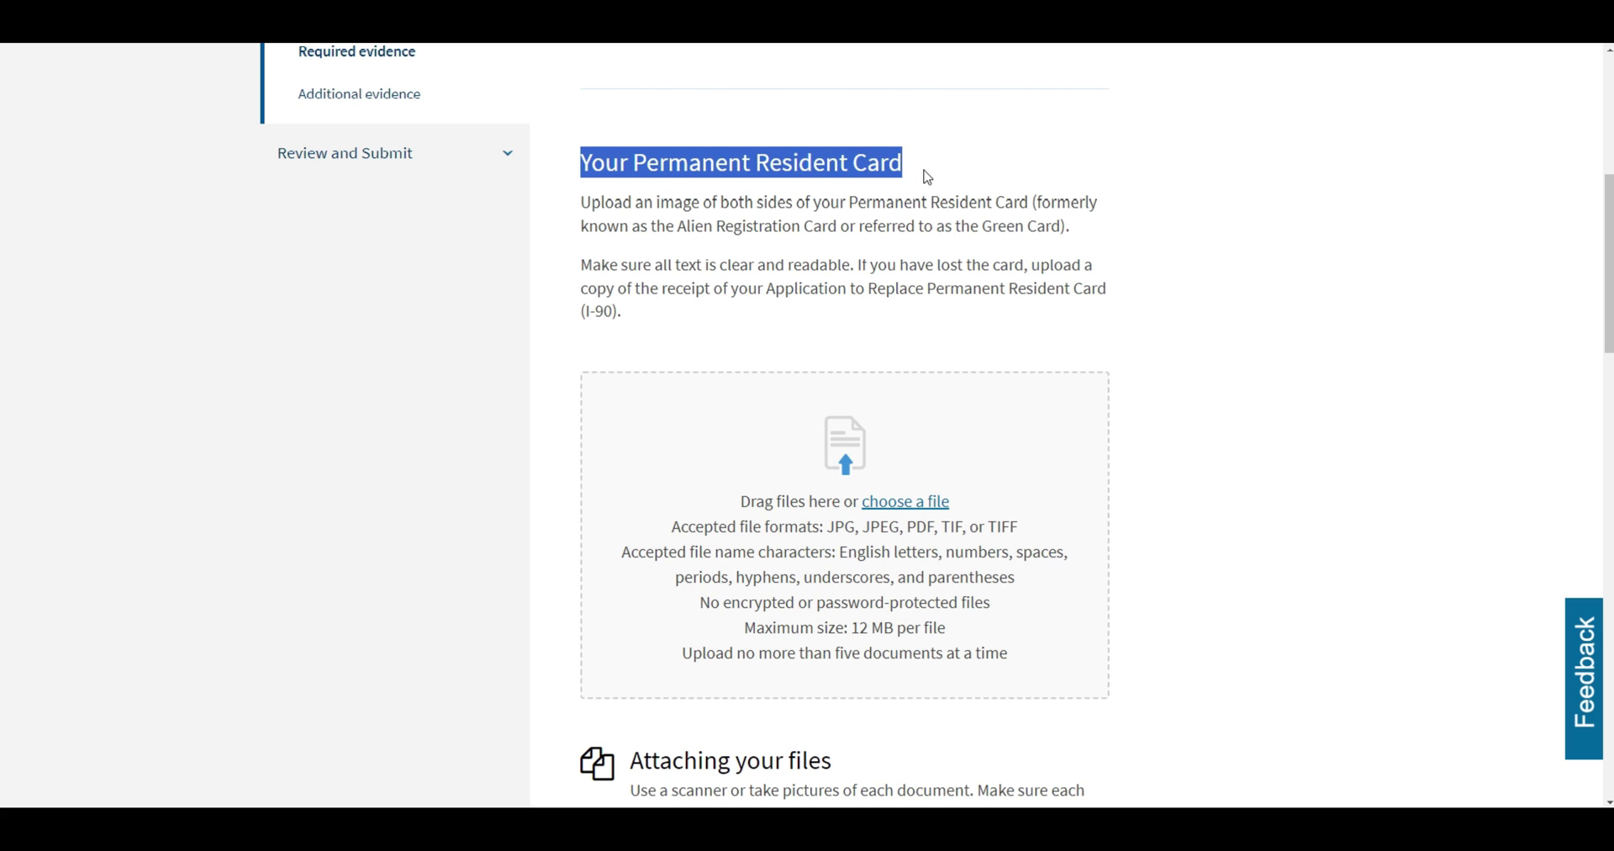
pyautogui.click(927, 177)
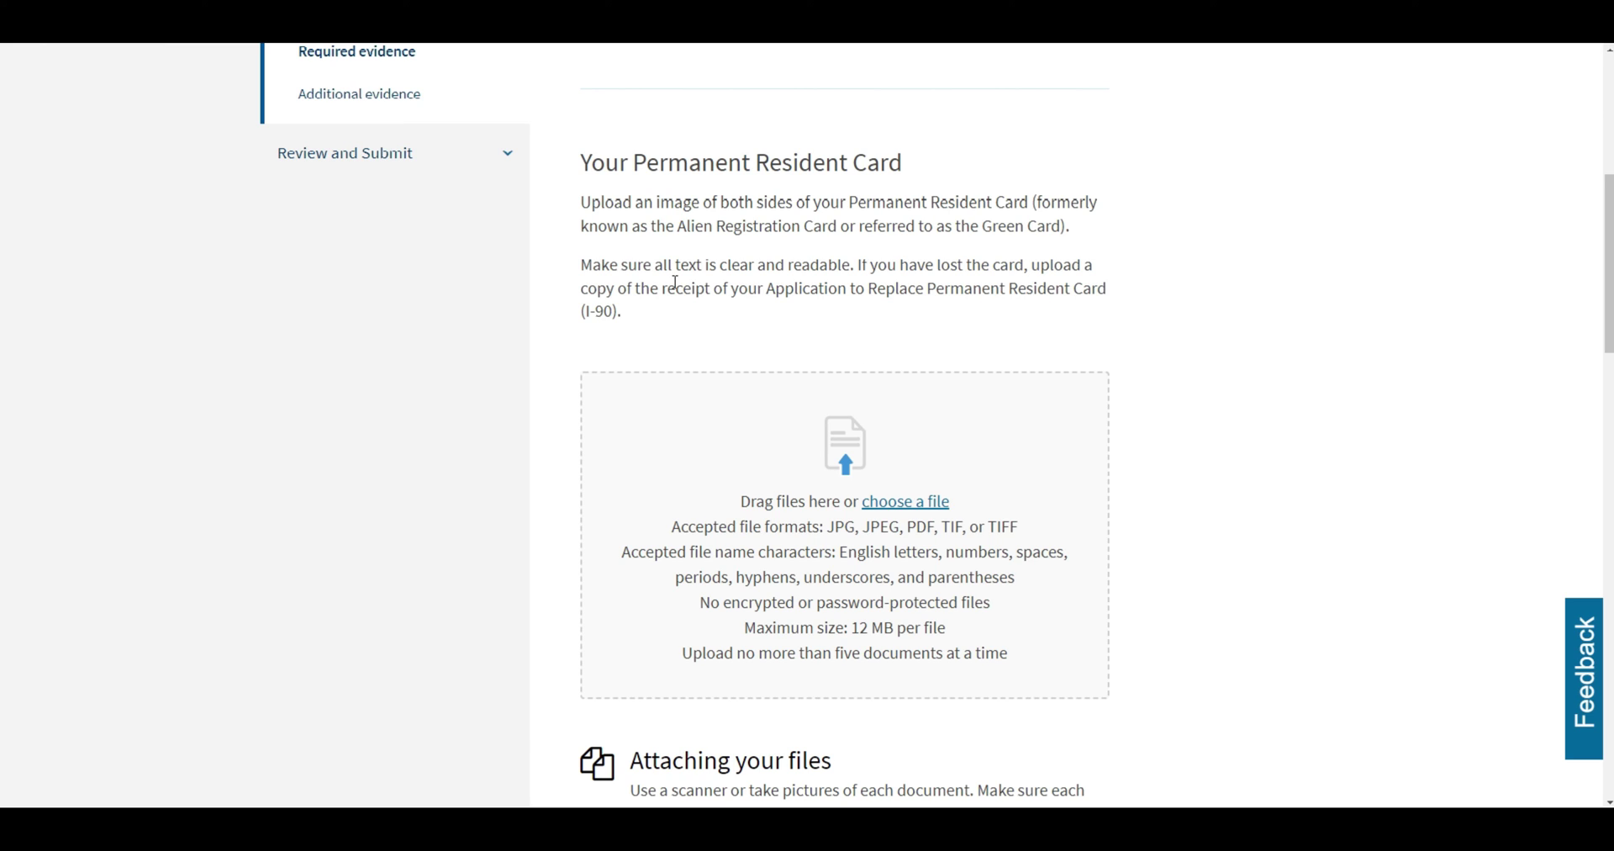
pyautogui.scroll(-10, 841, 277)
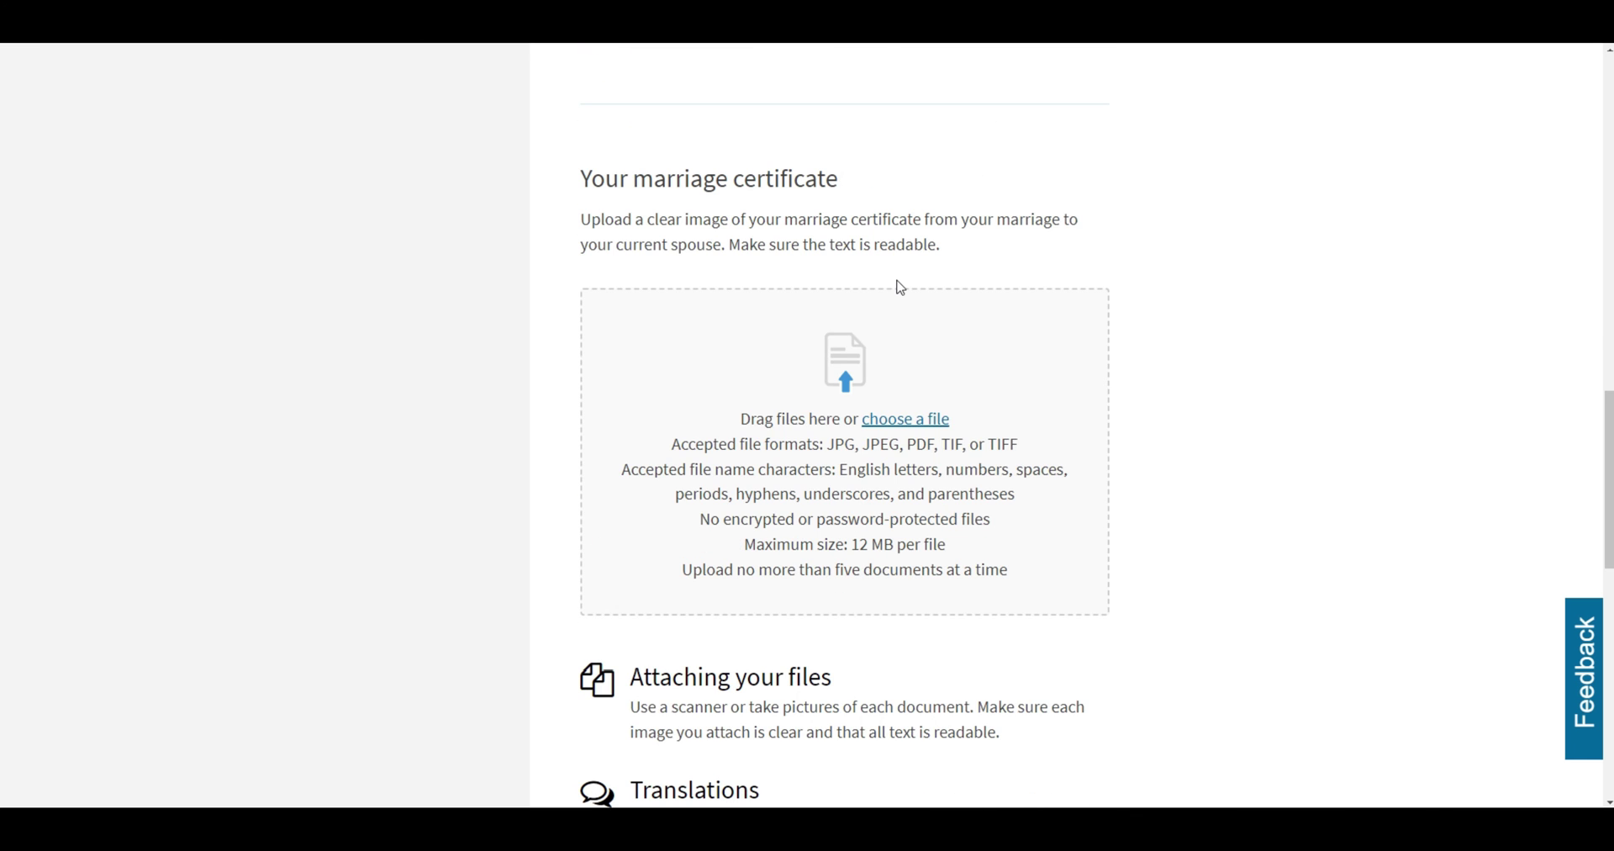
pyautogui.moveTo(551, 221); pyautogui.dragTo(728, 249)
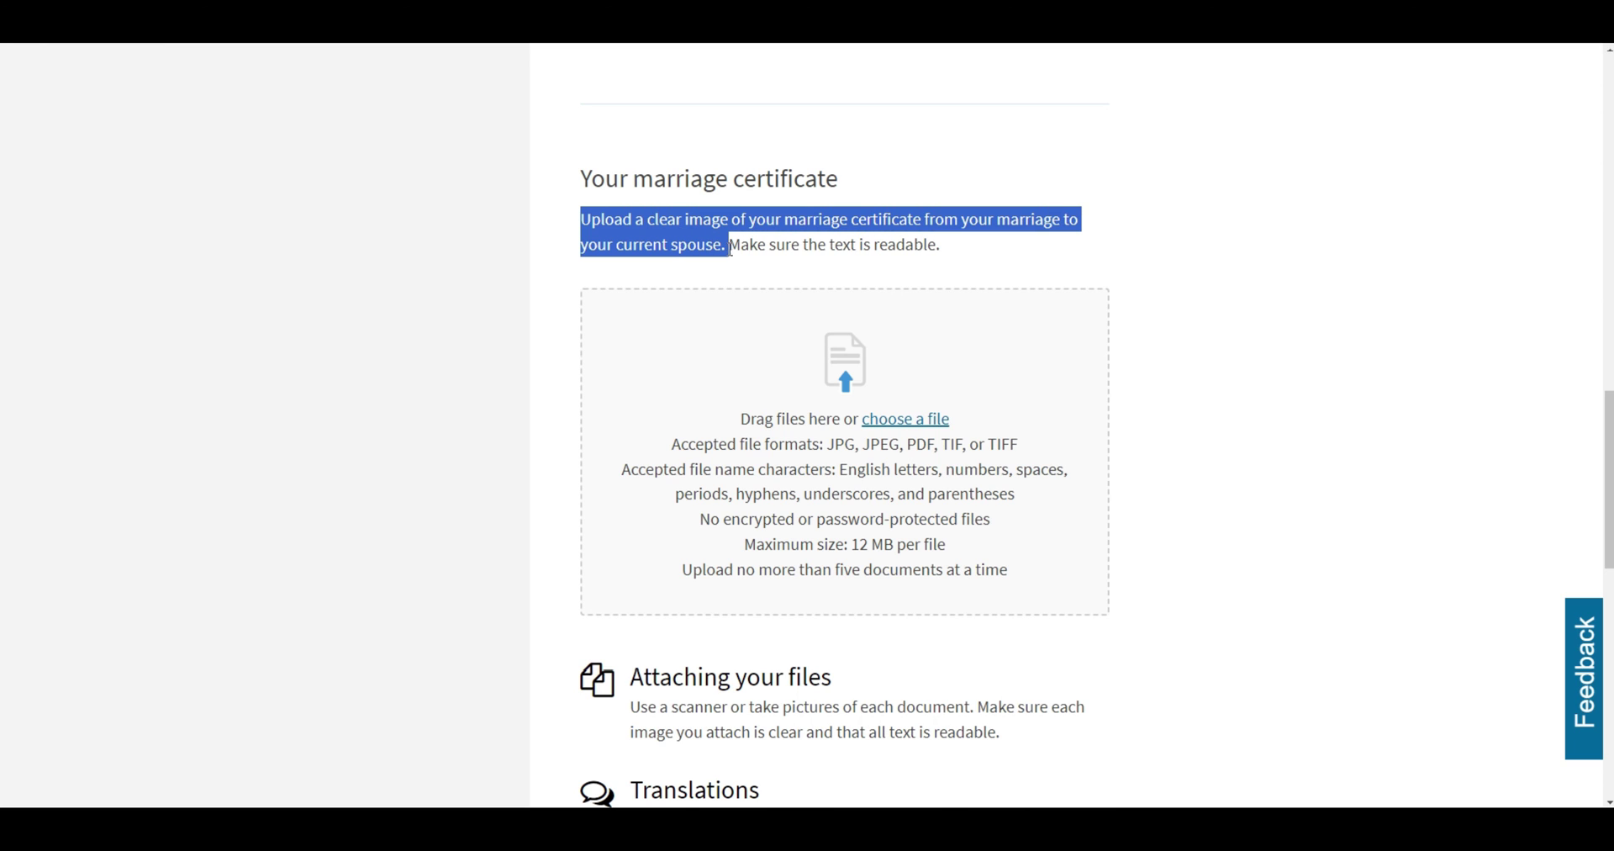
pyautogui.click(987, 248)
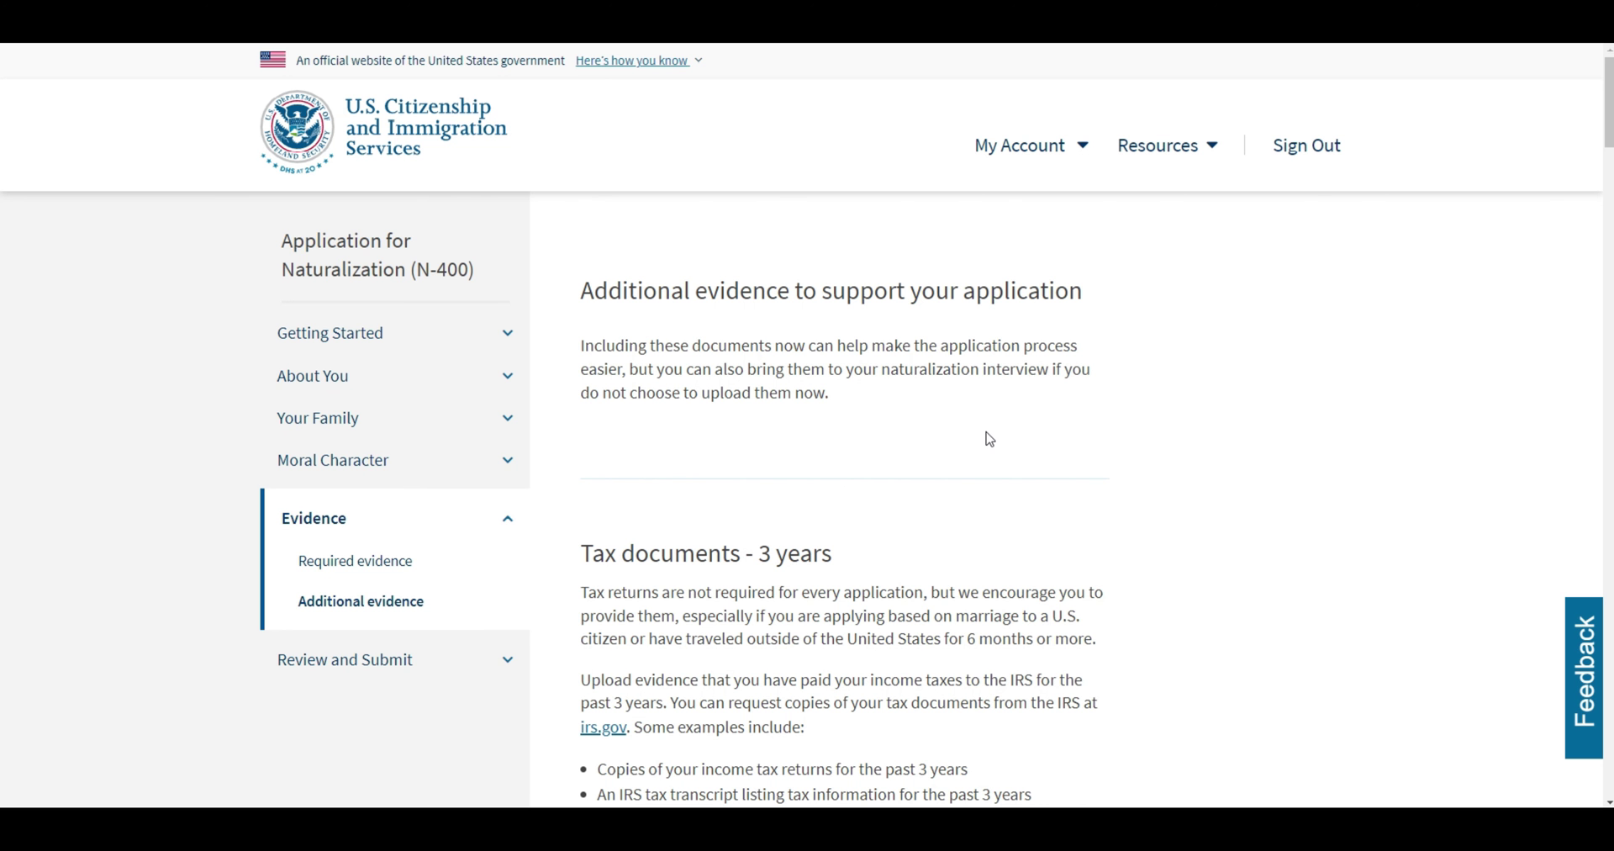
# Examine the tax documents requirements covering the past 3 years on the additional evidence page.
pyautogui.scroll(-5, 990, 438)
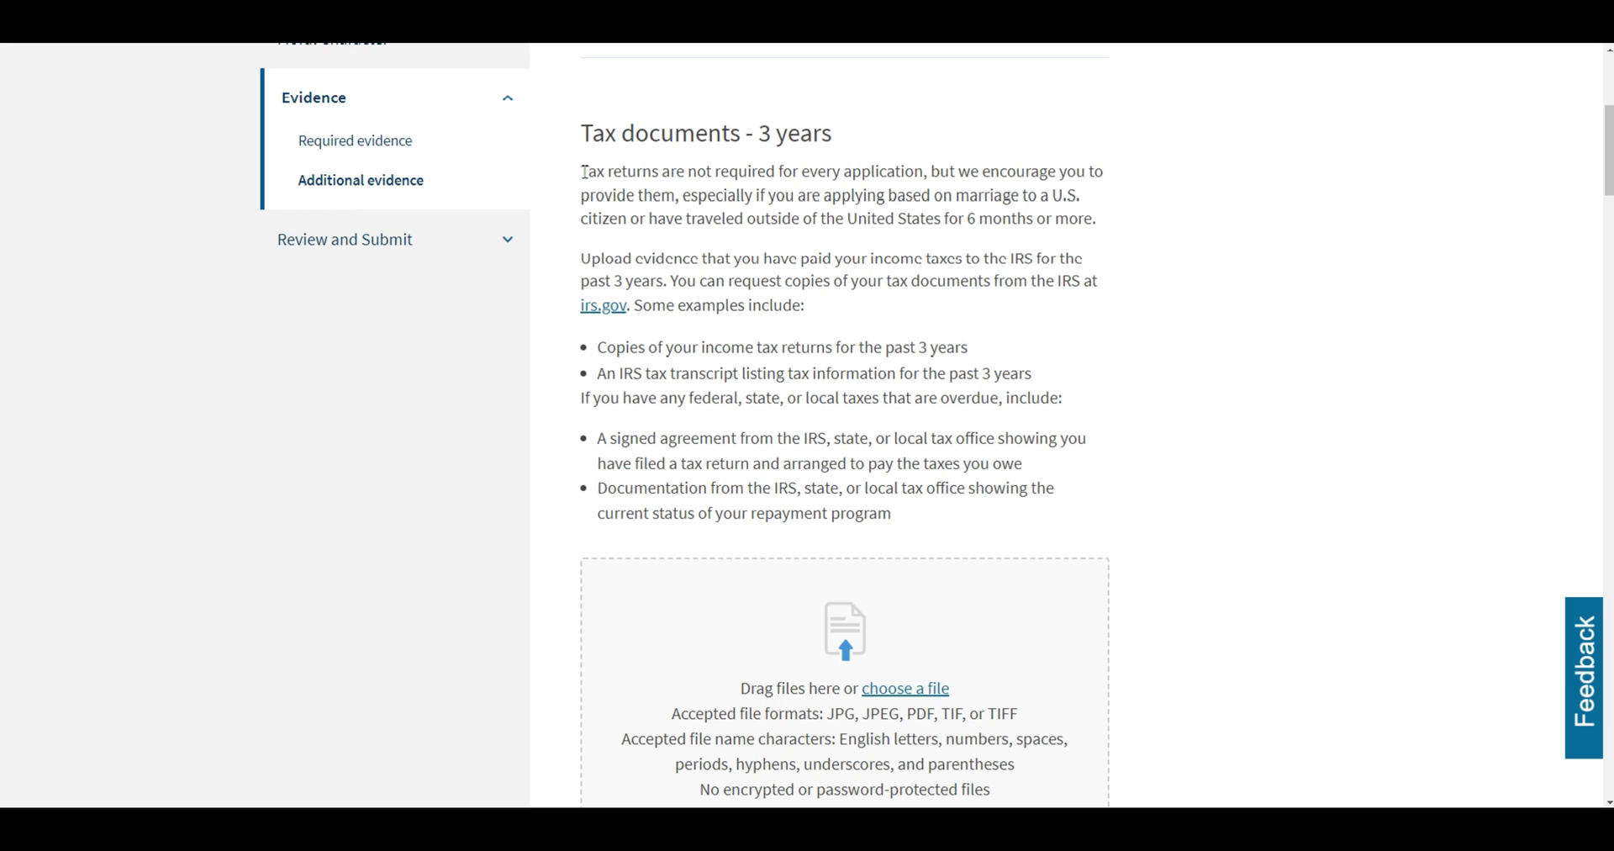
pyautogui.moveTo(584, 172); pyautogui.dragTo(1120, 231)
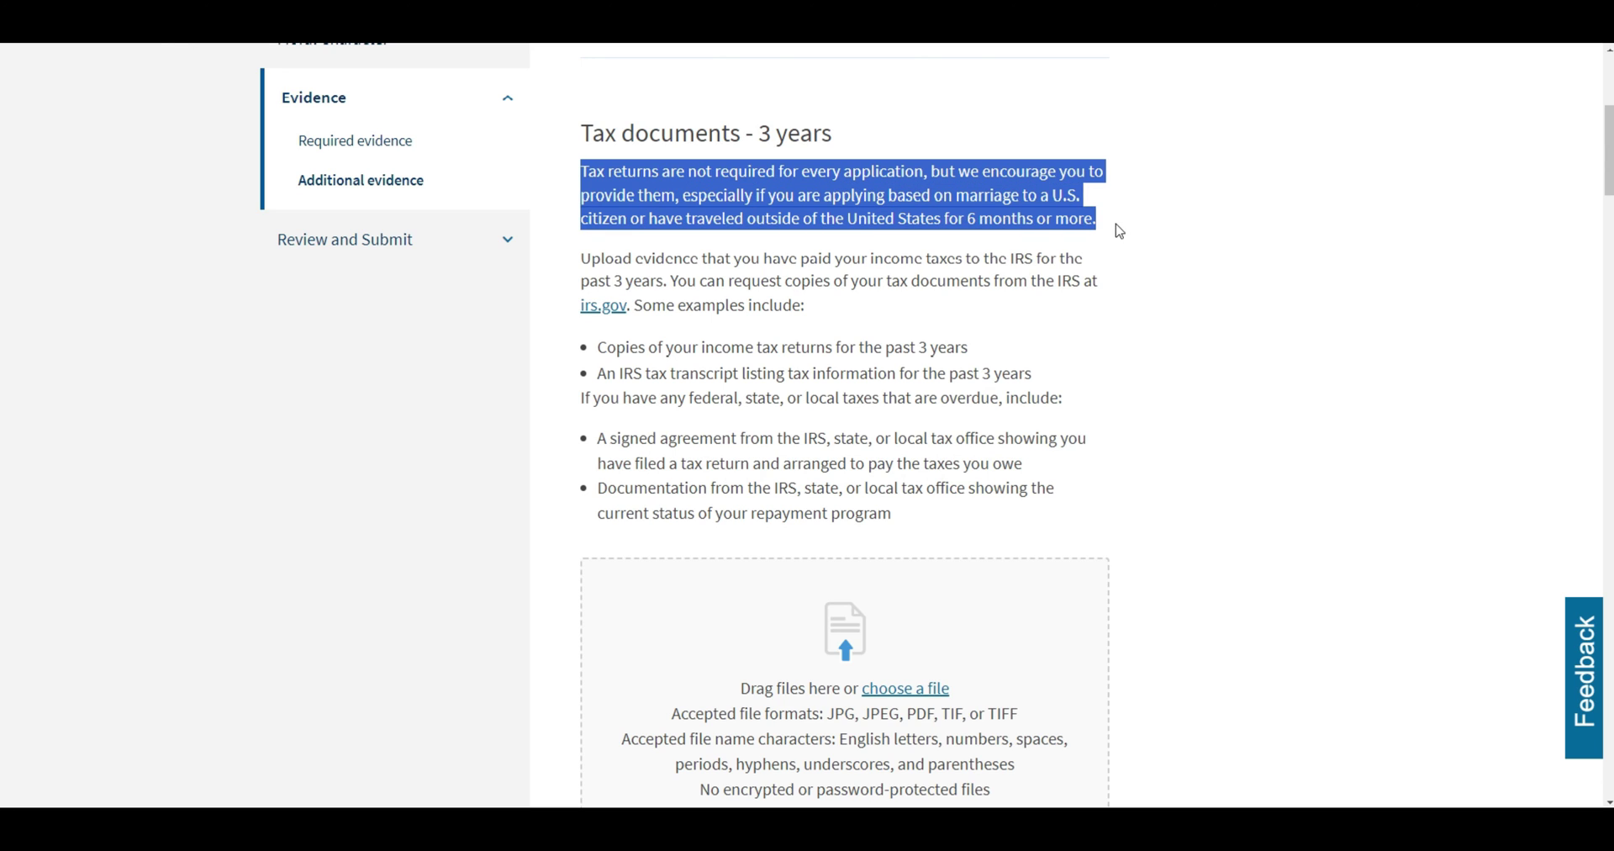
pyautogui.click(1114, 224)
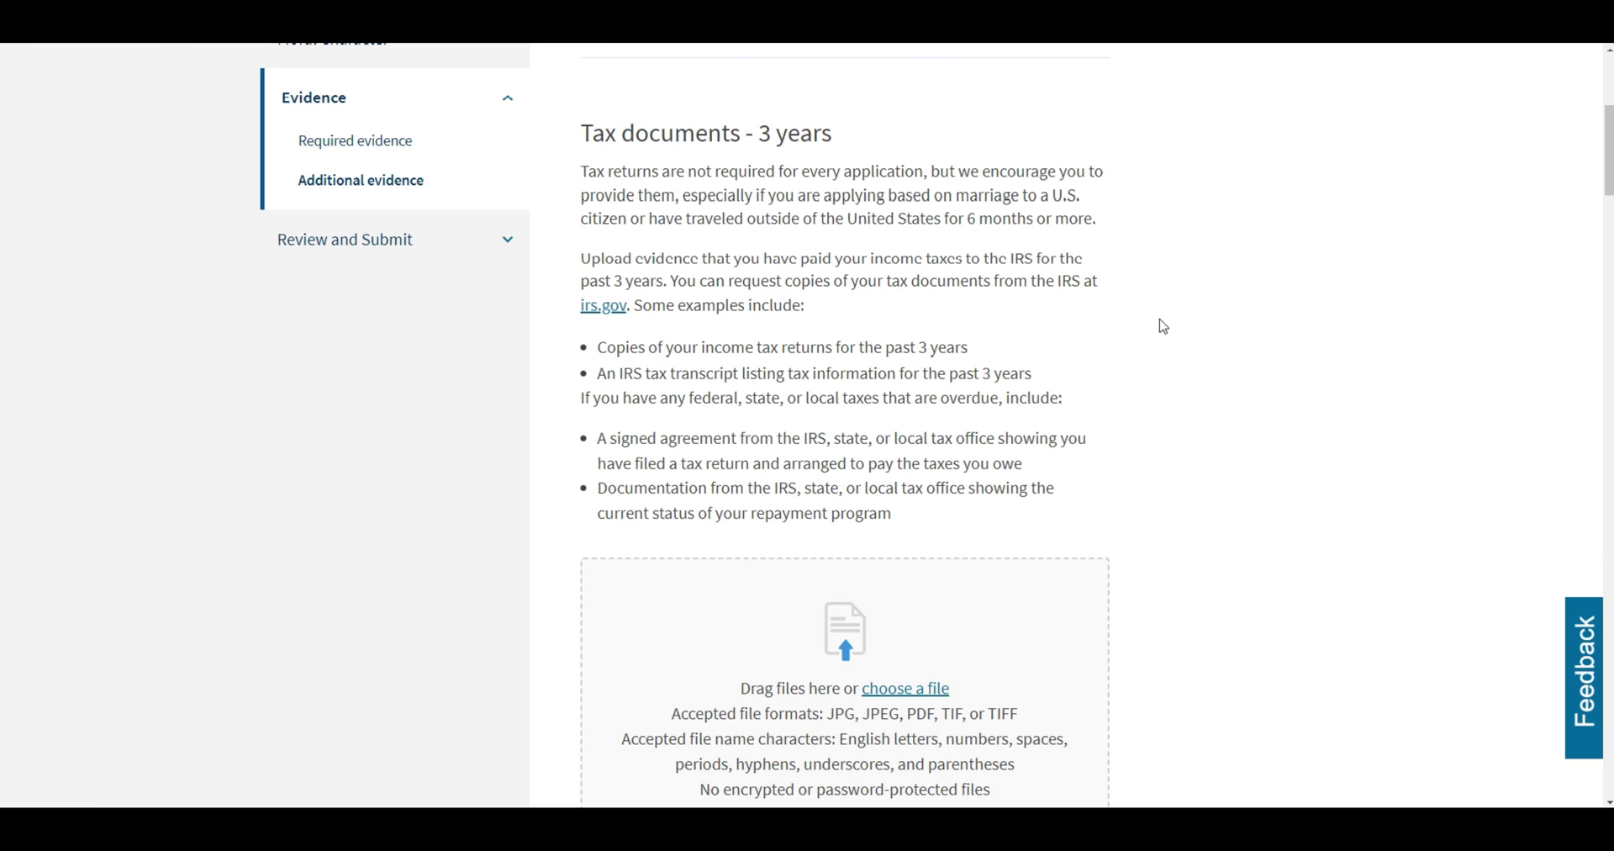
pyautogui.moveTo(580, 258); pyautogui.dragTo(672, 282)
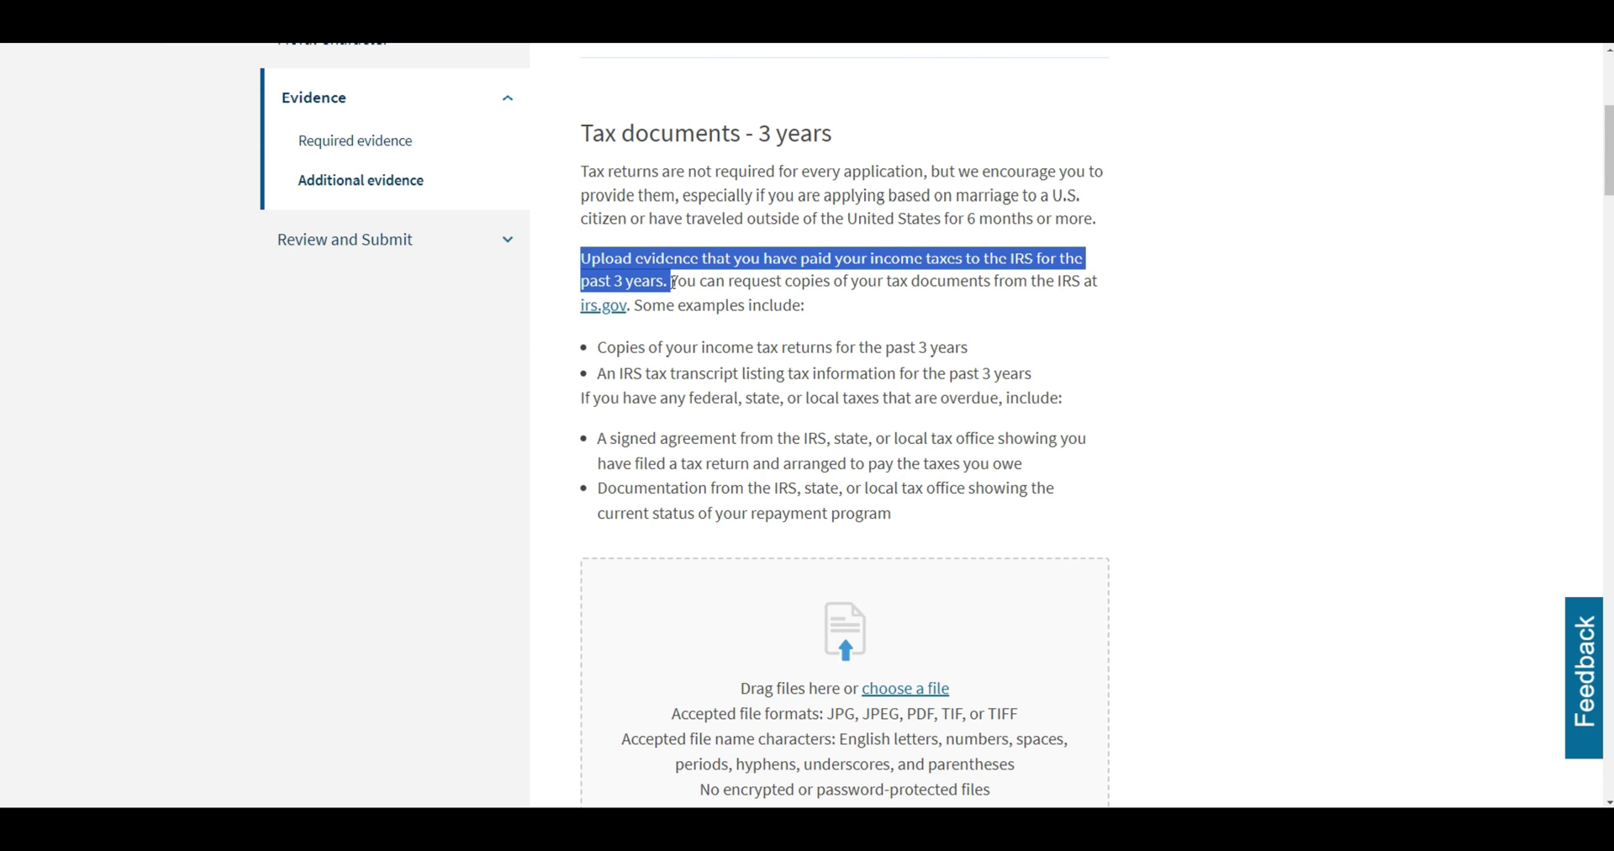
pyautogui.click(891, 307)
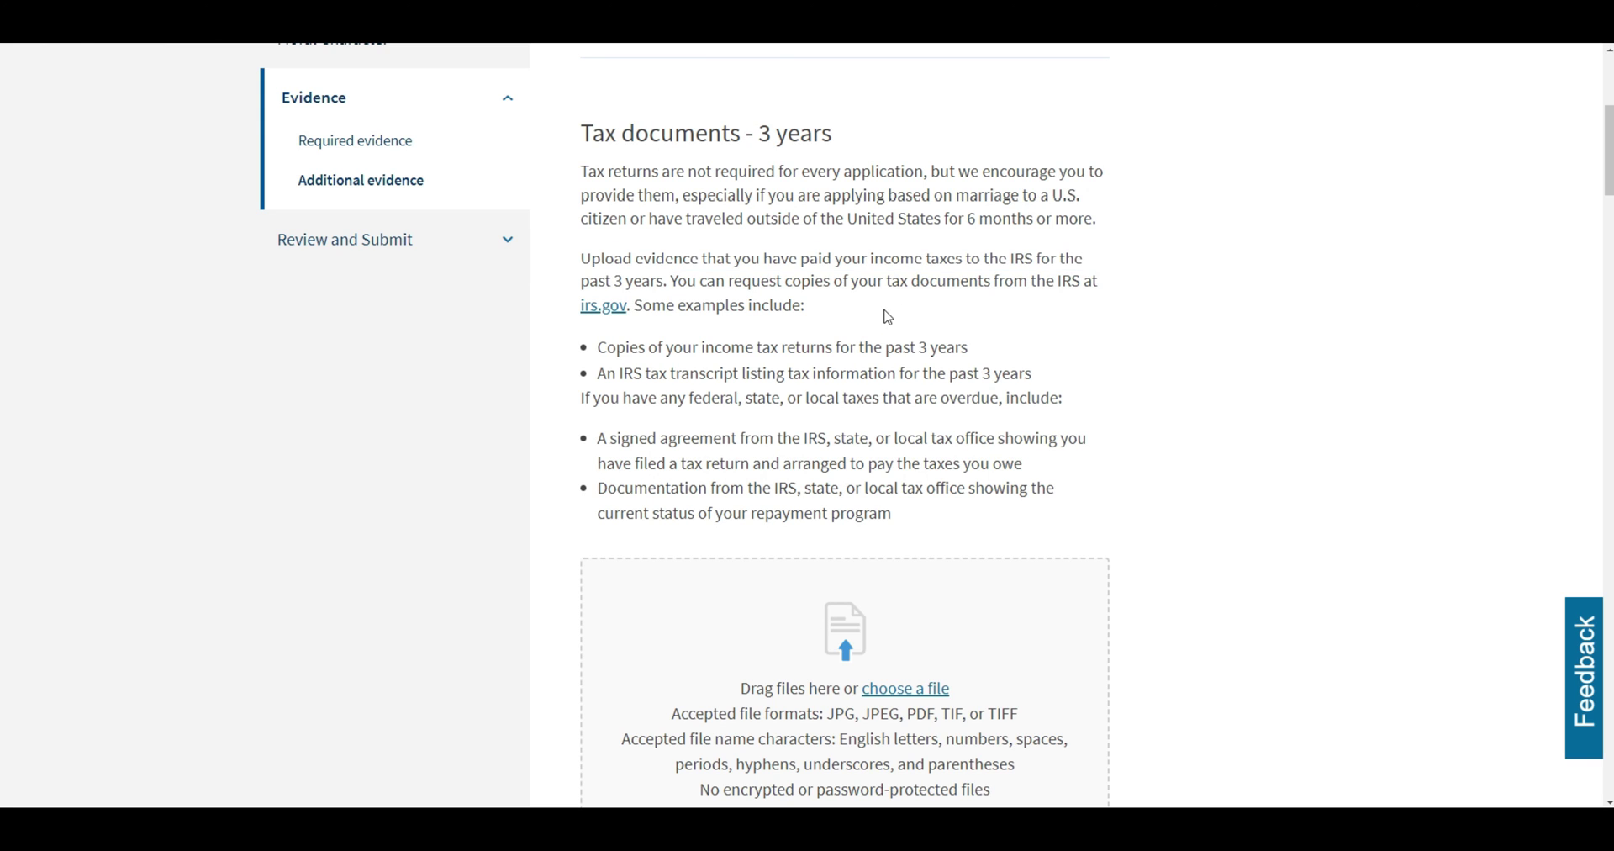
# Examine the accepted documents for proving the current spouse's U.S. citizenship, including birth certificate, naturalization and citizenship certificates, and passport pages.
pyautogui.scroll(-10, 890, 317)
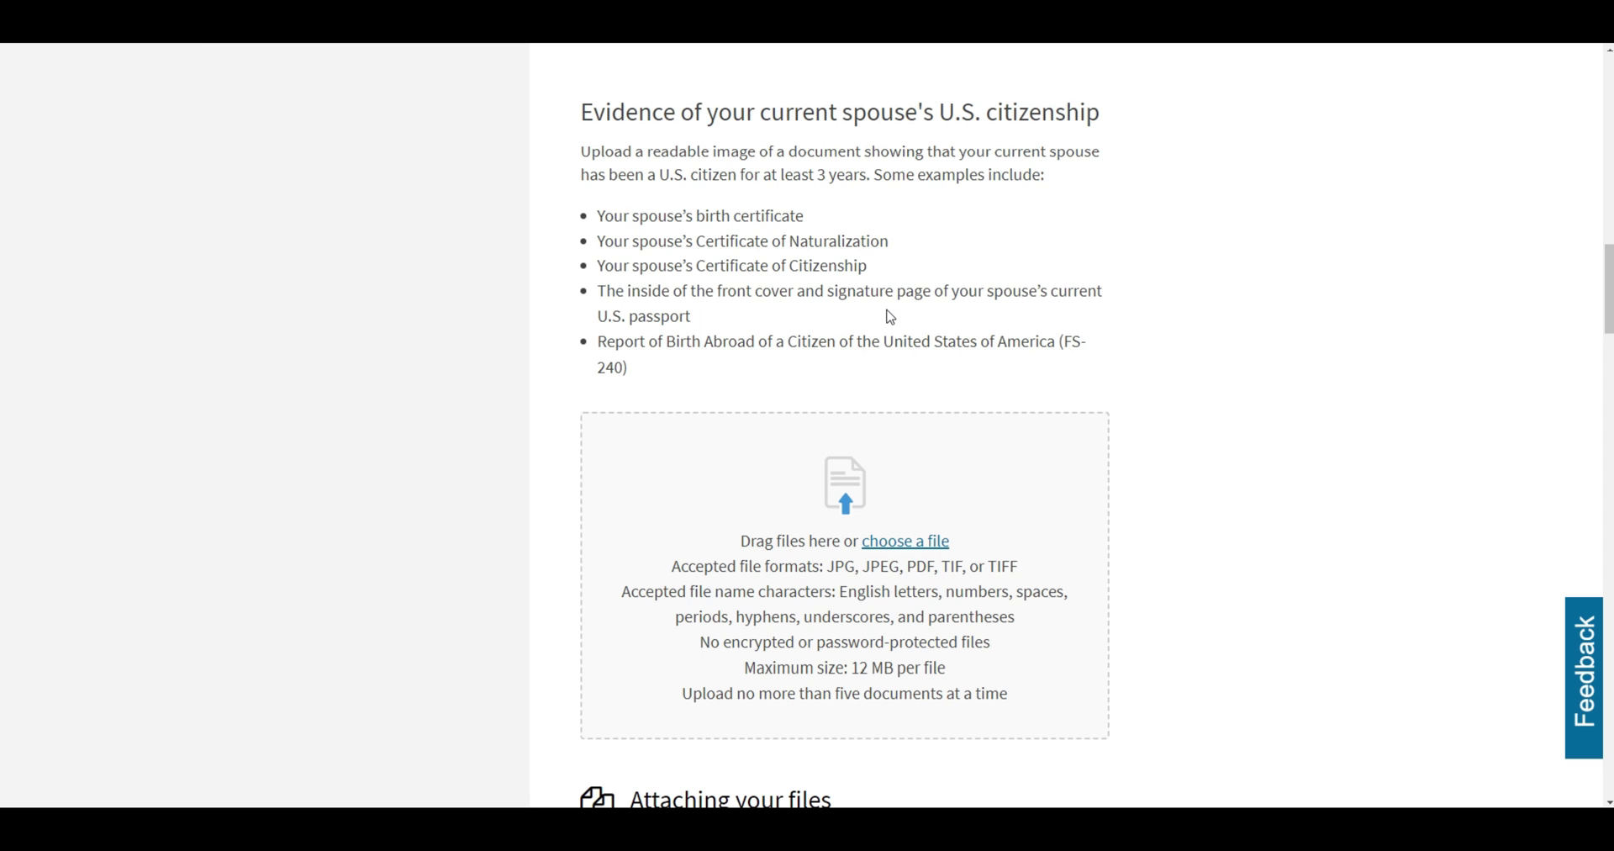
pyautogui.moveTo(780, 176); pyautogui.dragTo(861, 179)
pyautogui.click(956, 176)
pyautogui.moveTo(759, 114); pyautogui.dragTo(1116, 129)
pyautogui.scroll(-1, 1128, 230)
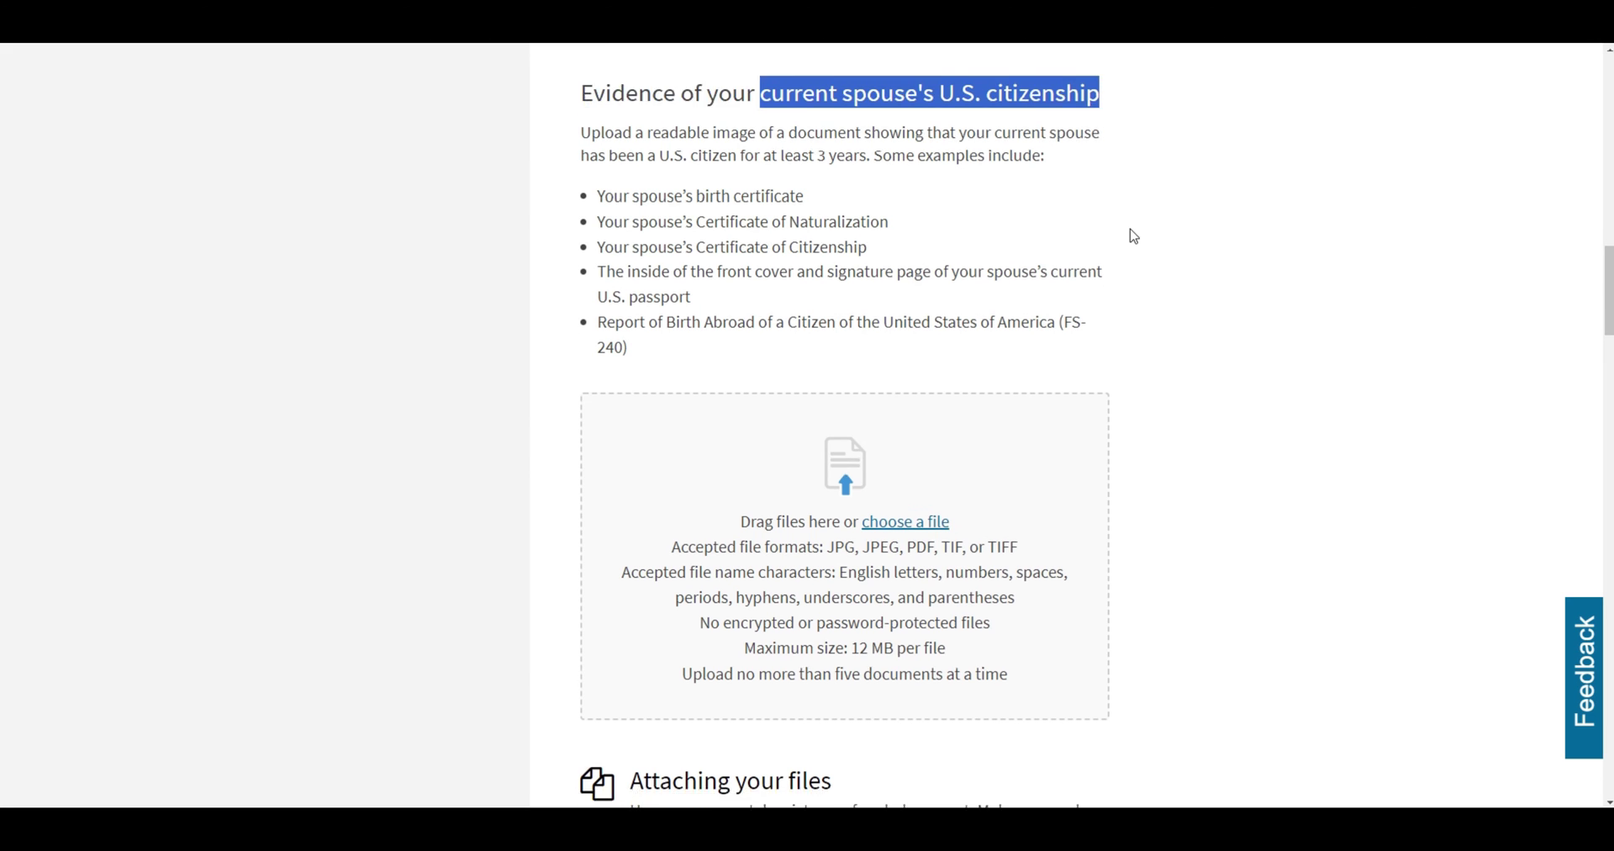
pyautogui.scroll(1, 1113, 204)
pyautogui.click(1113, 204)
pyautogui.moveTo(697, 207); pyautogui.dragTo(836, 224)
pyautogui.click(828, 228)
pyautogui.moveTo(697, 243); pyautogui.dragTo(919, 256)
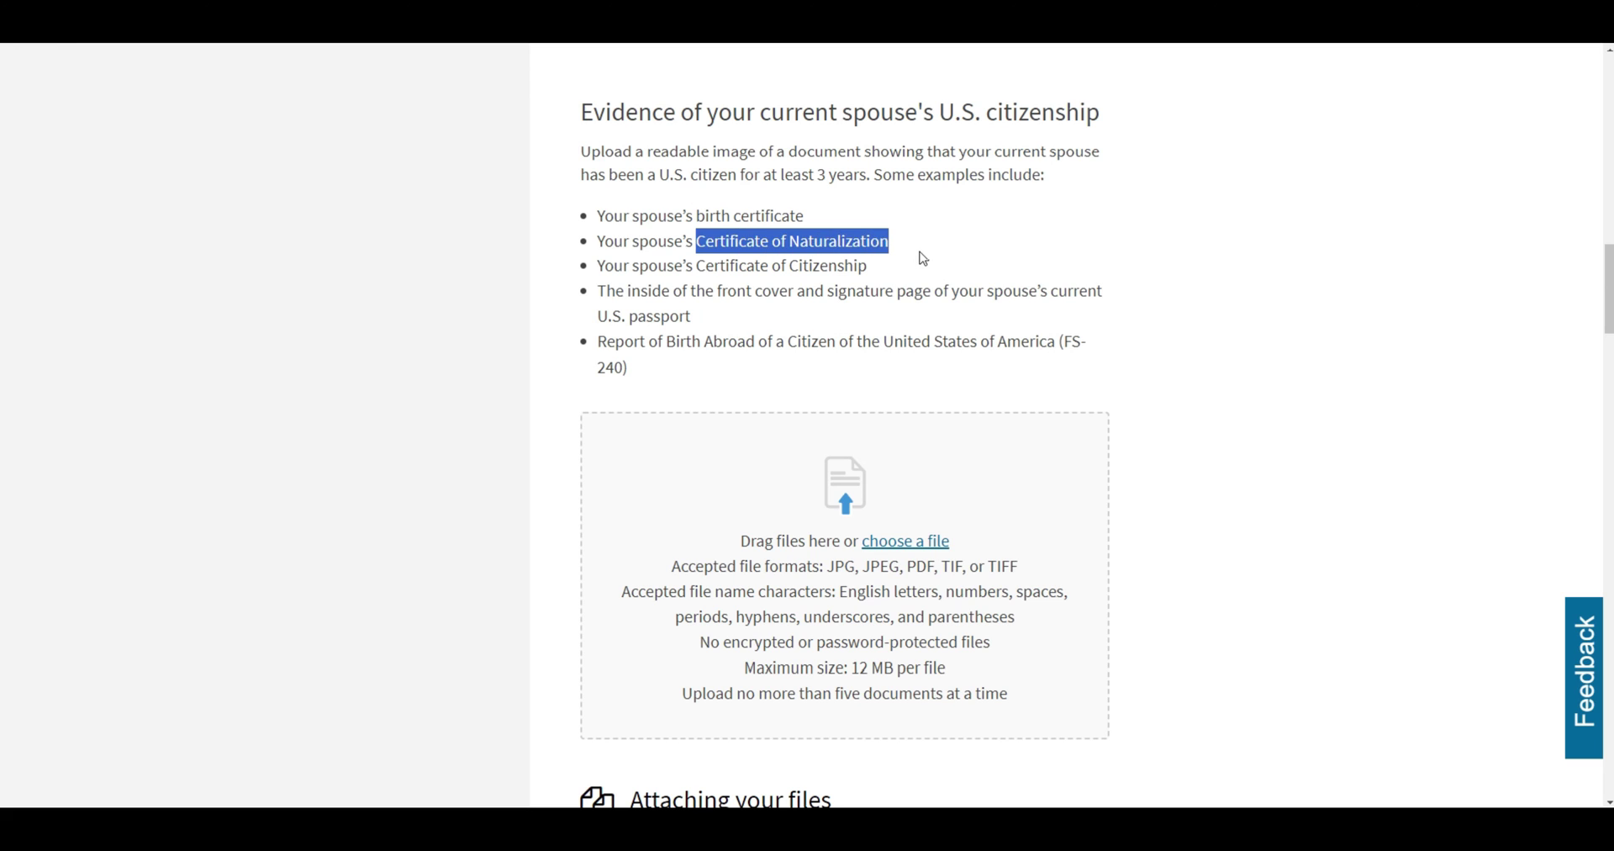
pyautogui.click(880, 260)
pyautogui.moveTo(694, 266); pyautogui.dragTo(893, 276)
pyautogui.click(893, 276)
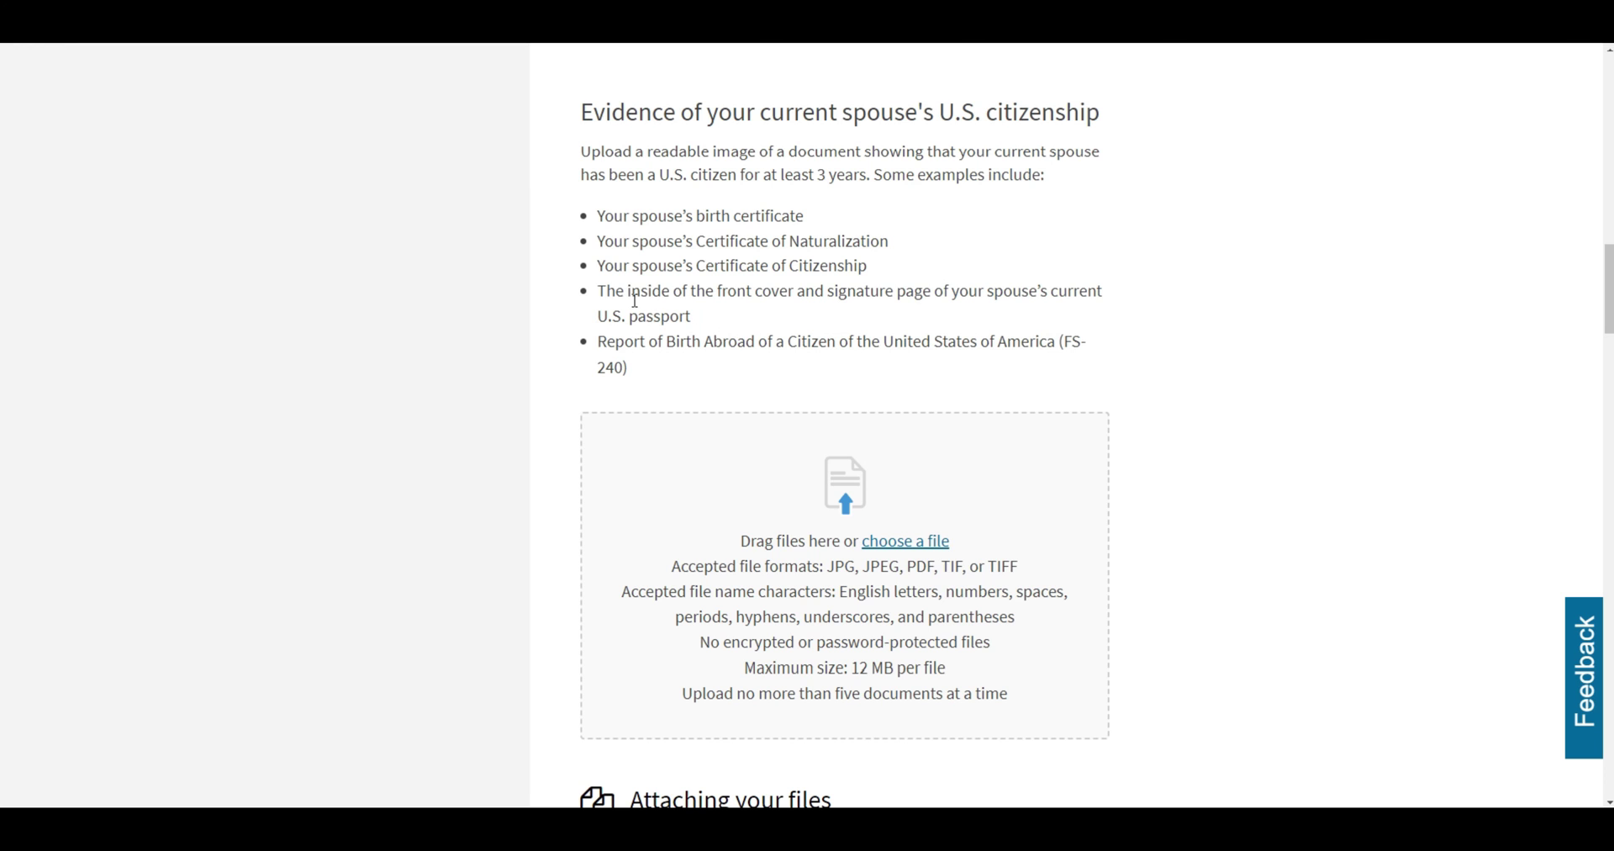
pyautogui.moveTo(599, 292); pyautogui.dragTo(711, 328)
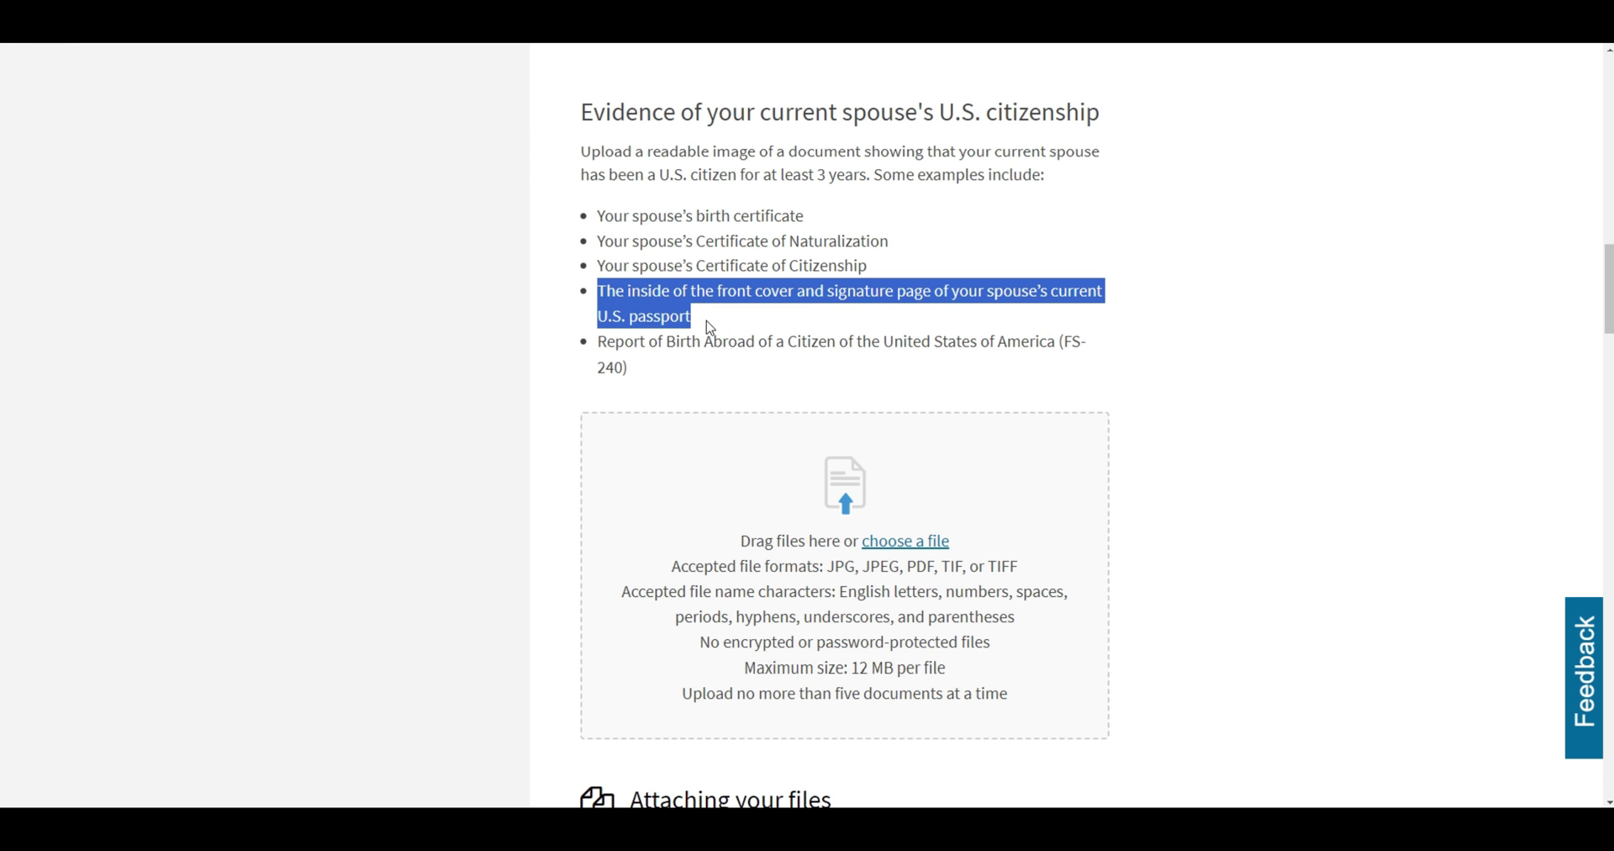
pyautogui.click(847, 318)
# Examine the requirements and example documents for showing at least 3 years of living as a married couple.
pyautogui.scroll(-10, 891, 408)
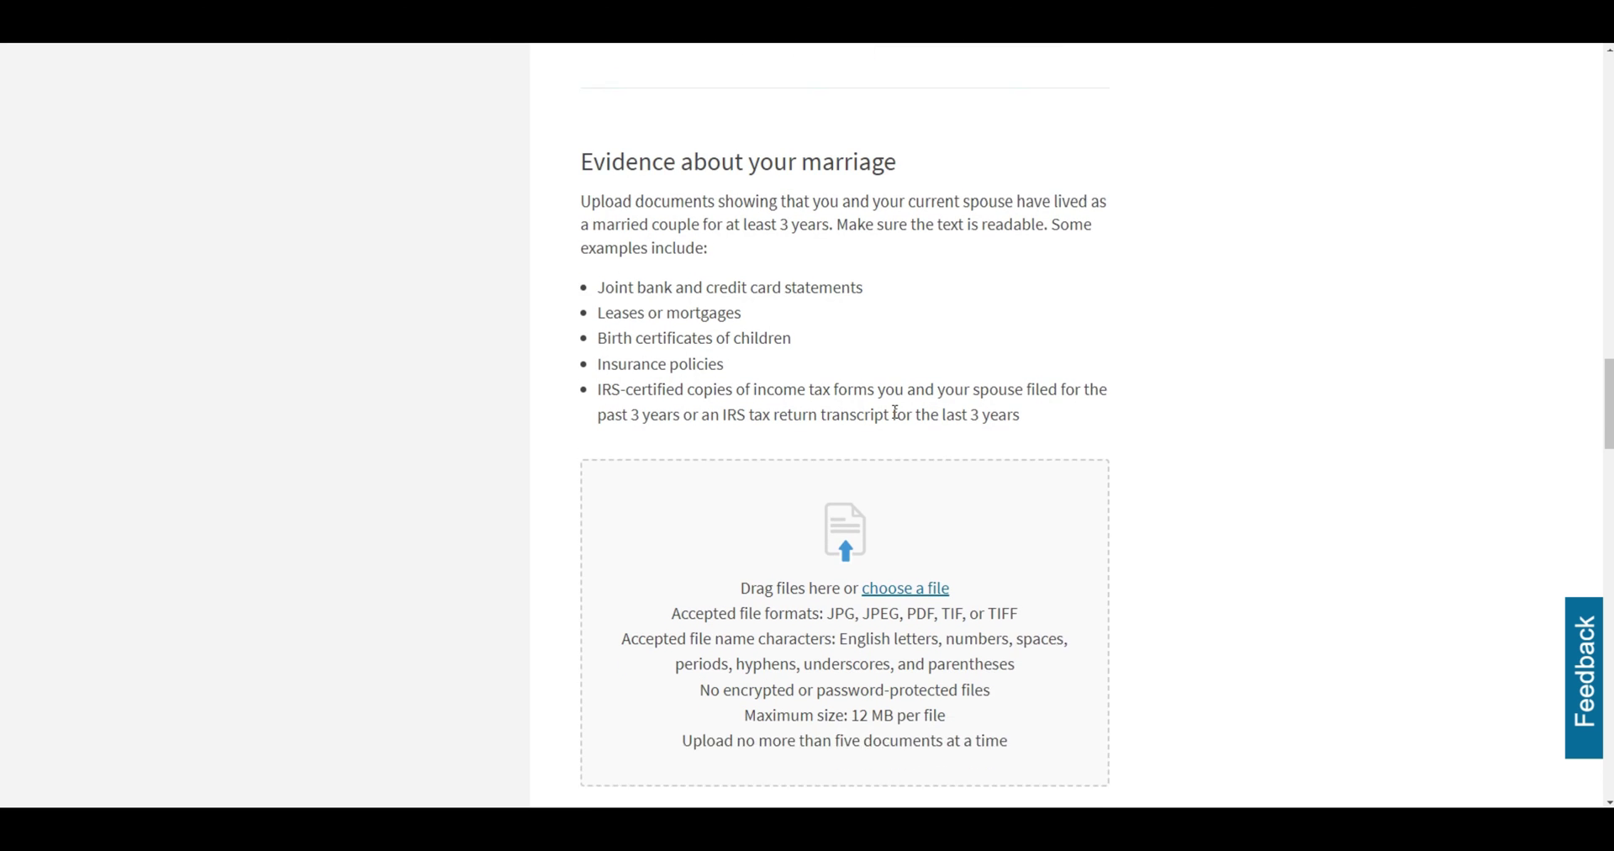
pyautogui.scroll(-1, 896, 418)
pyautogui.scroll(1, 896, 417)
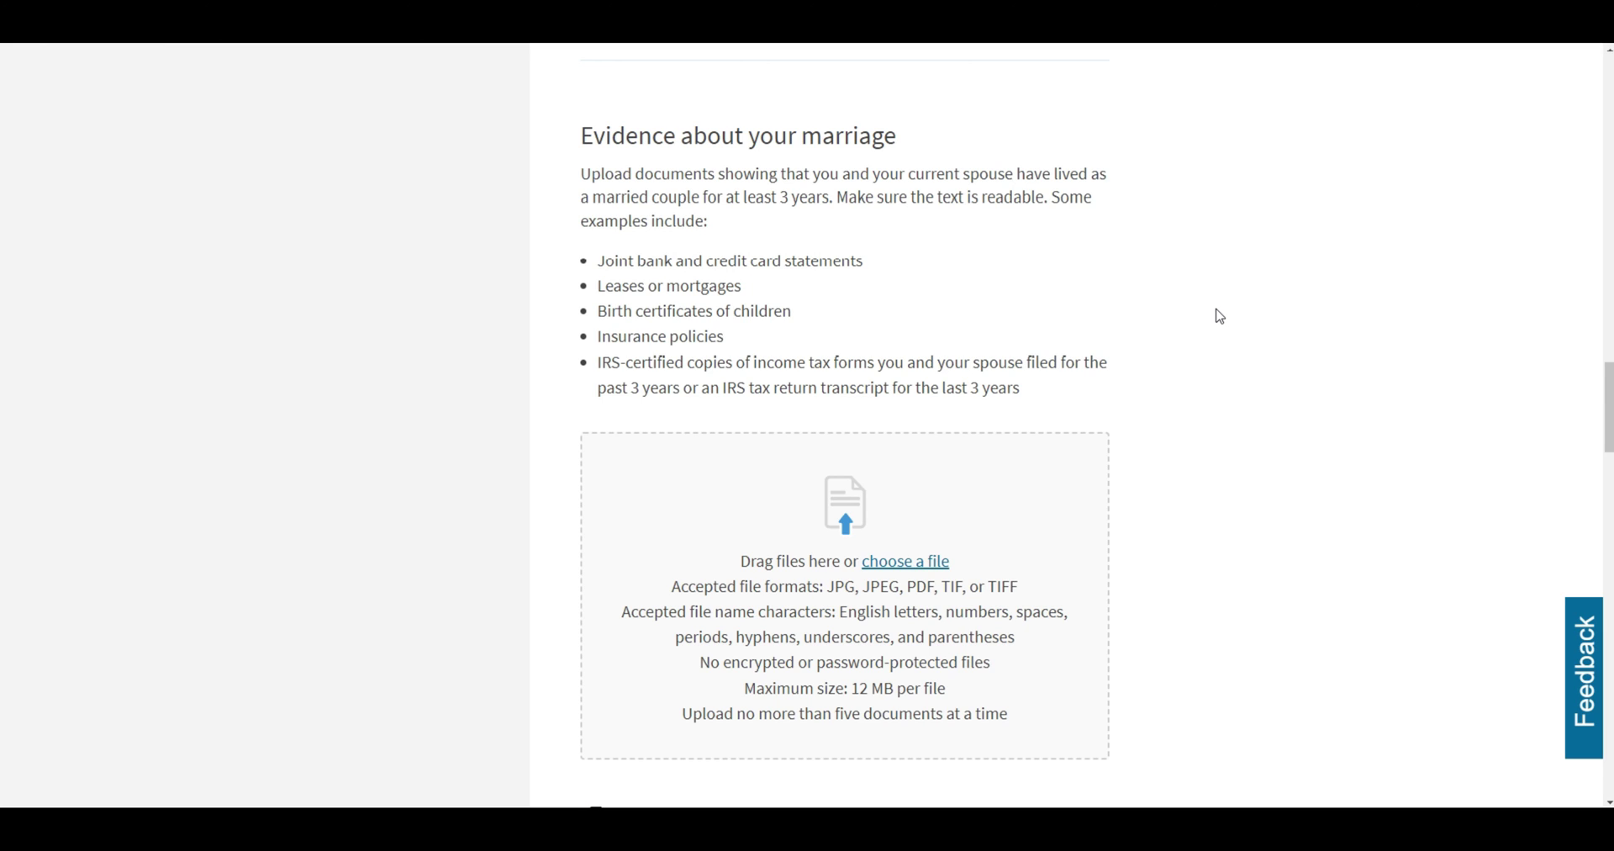
pyautogui.moveTo(779, 197); pyautogui.dragTo(830, 198)
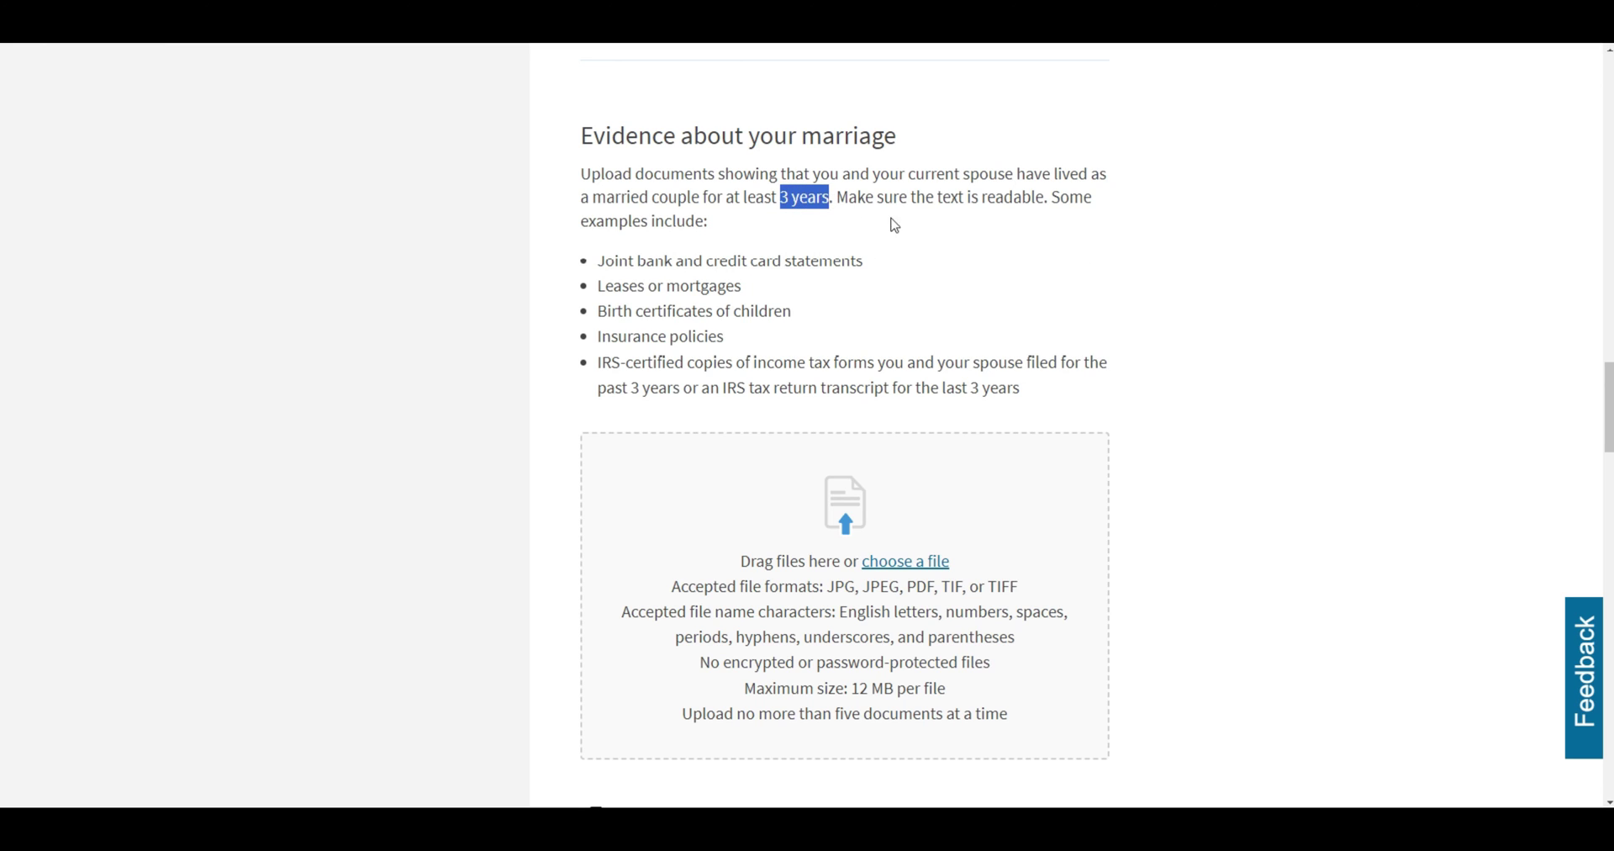
pyautogui.click(1106, 269)
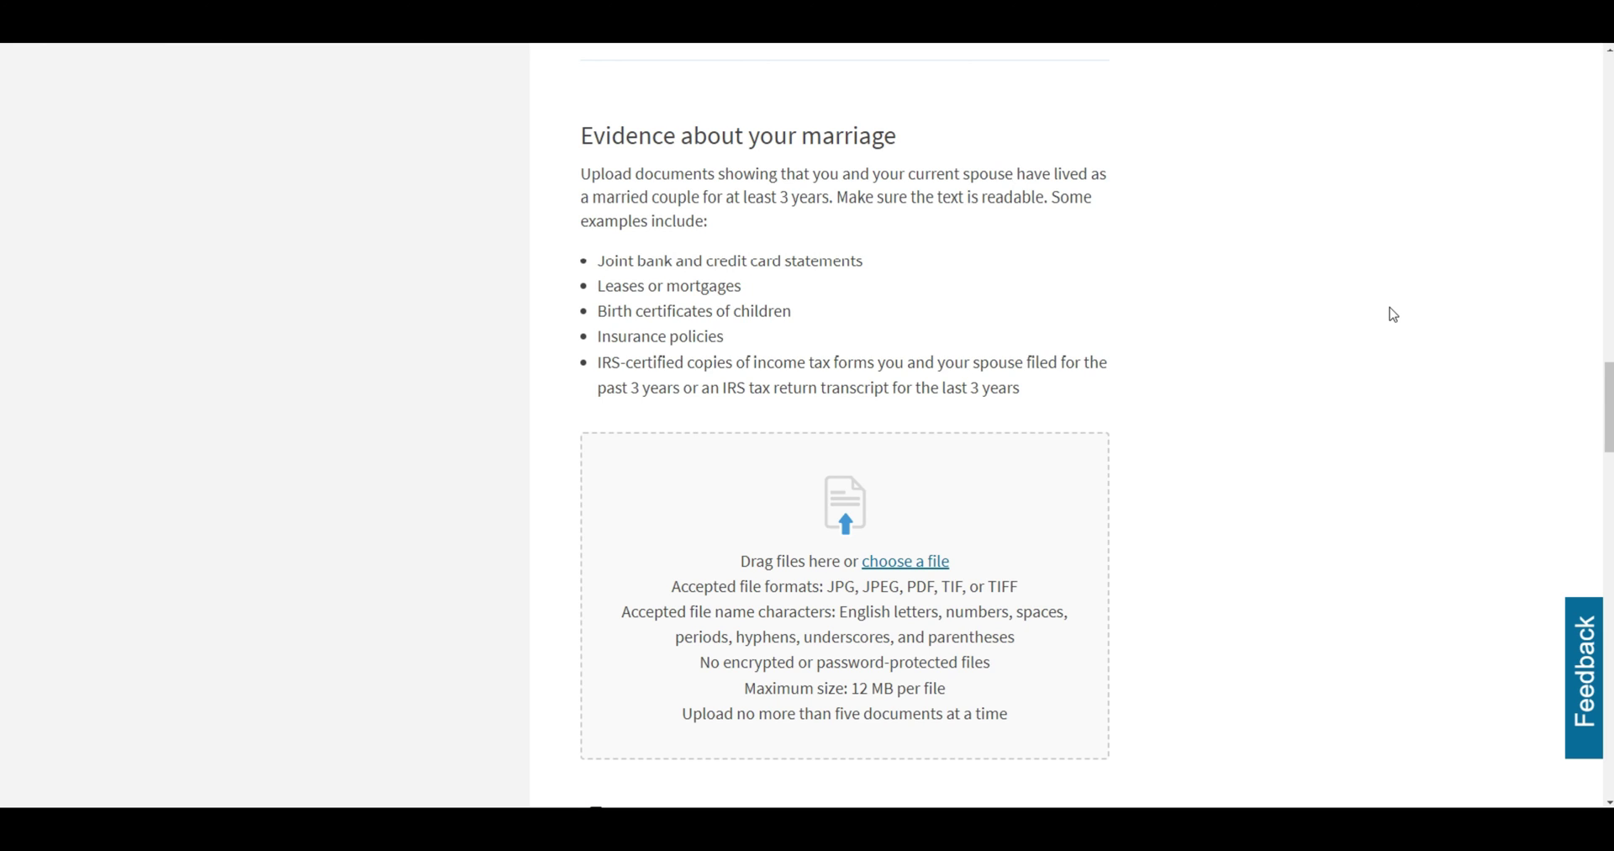
pyautogui.scroll(-1, 1394, 315)
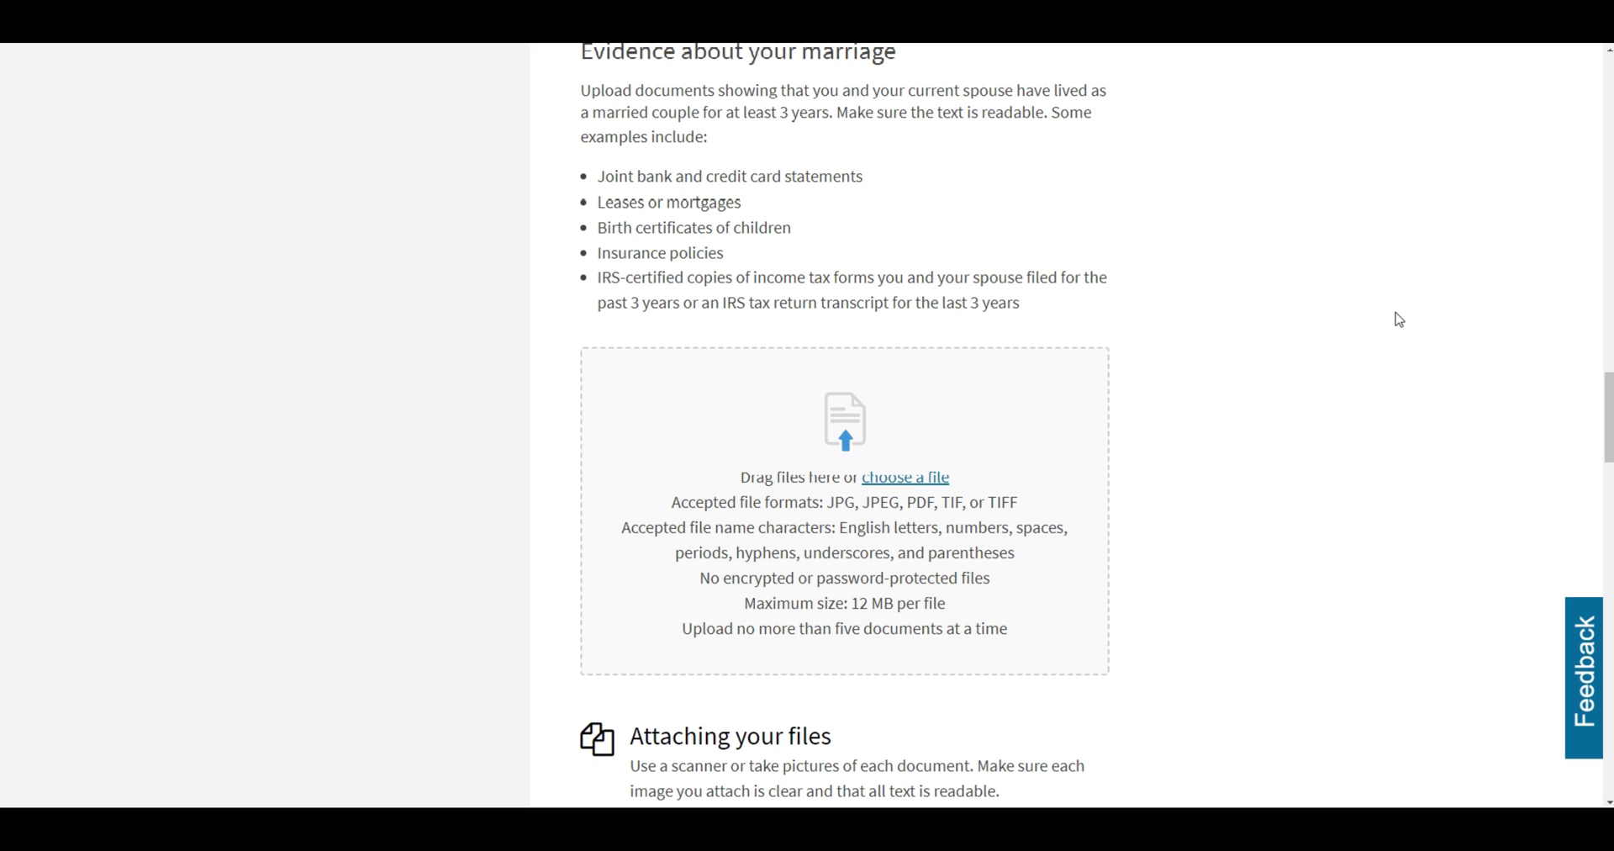
pyautogui.scroll(1, 1399, 320)
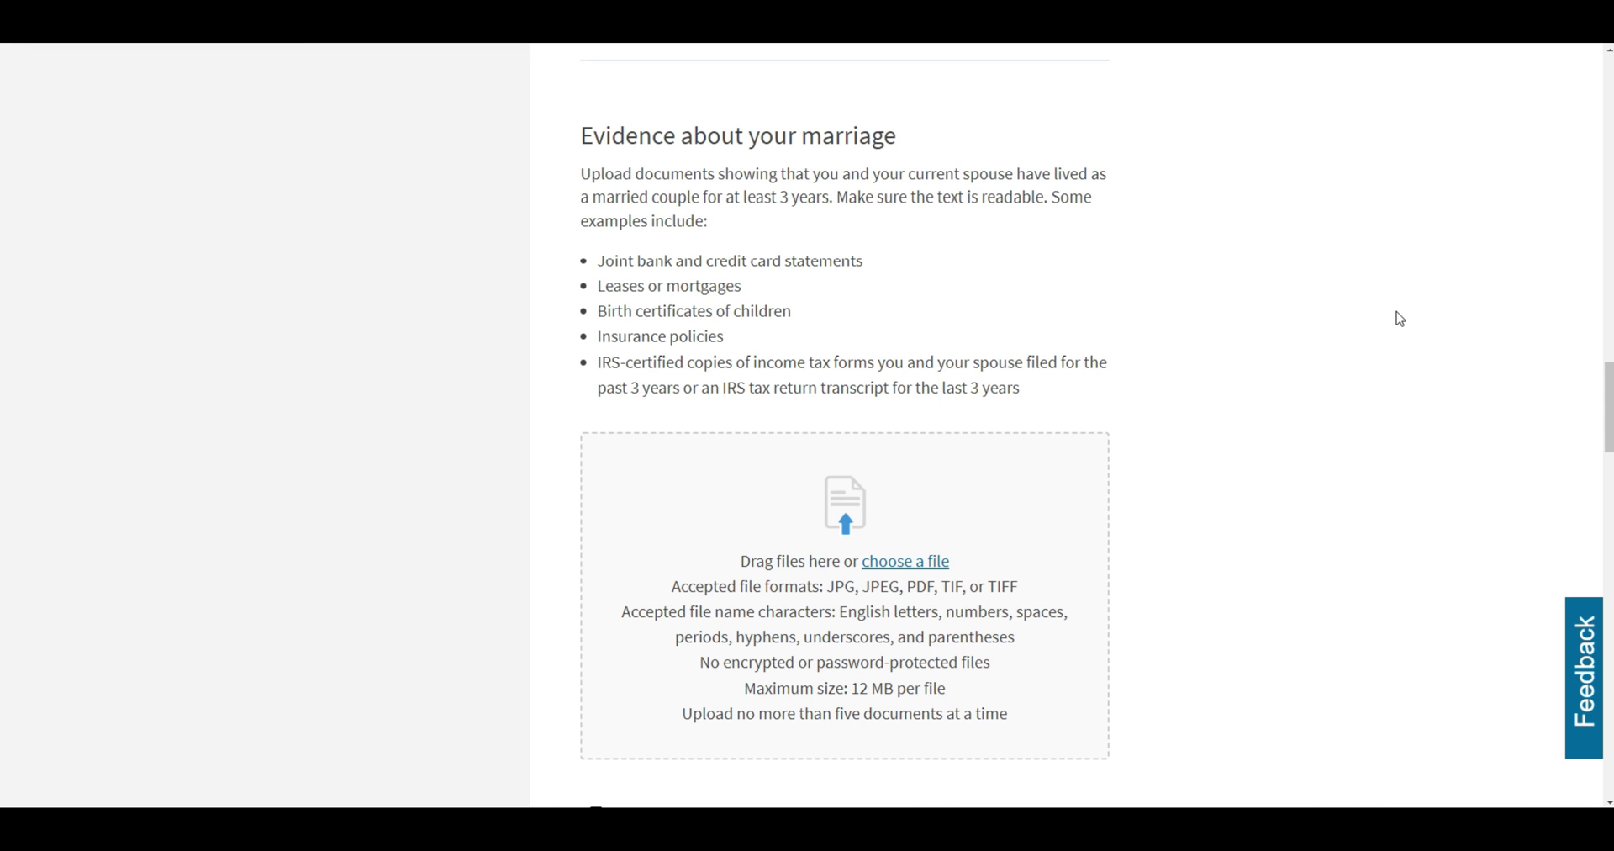
# Look through the child and optional evidence sections and continue to Review and Submit without uploading any additional evidence.
pyautogui.scroll(-13, 1277, 313)
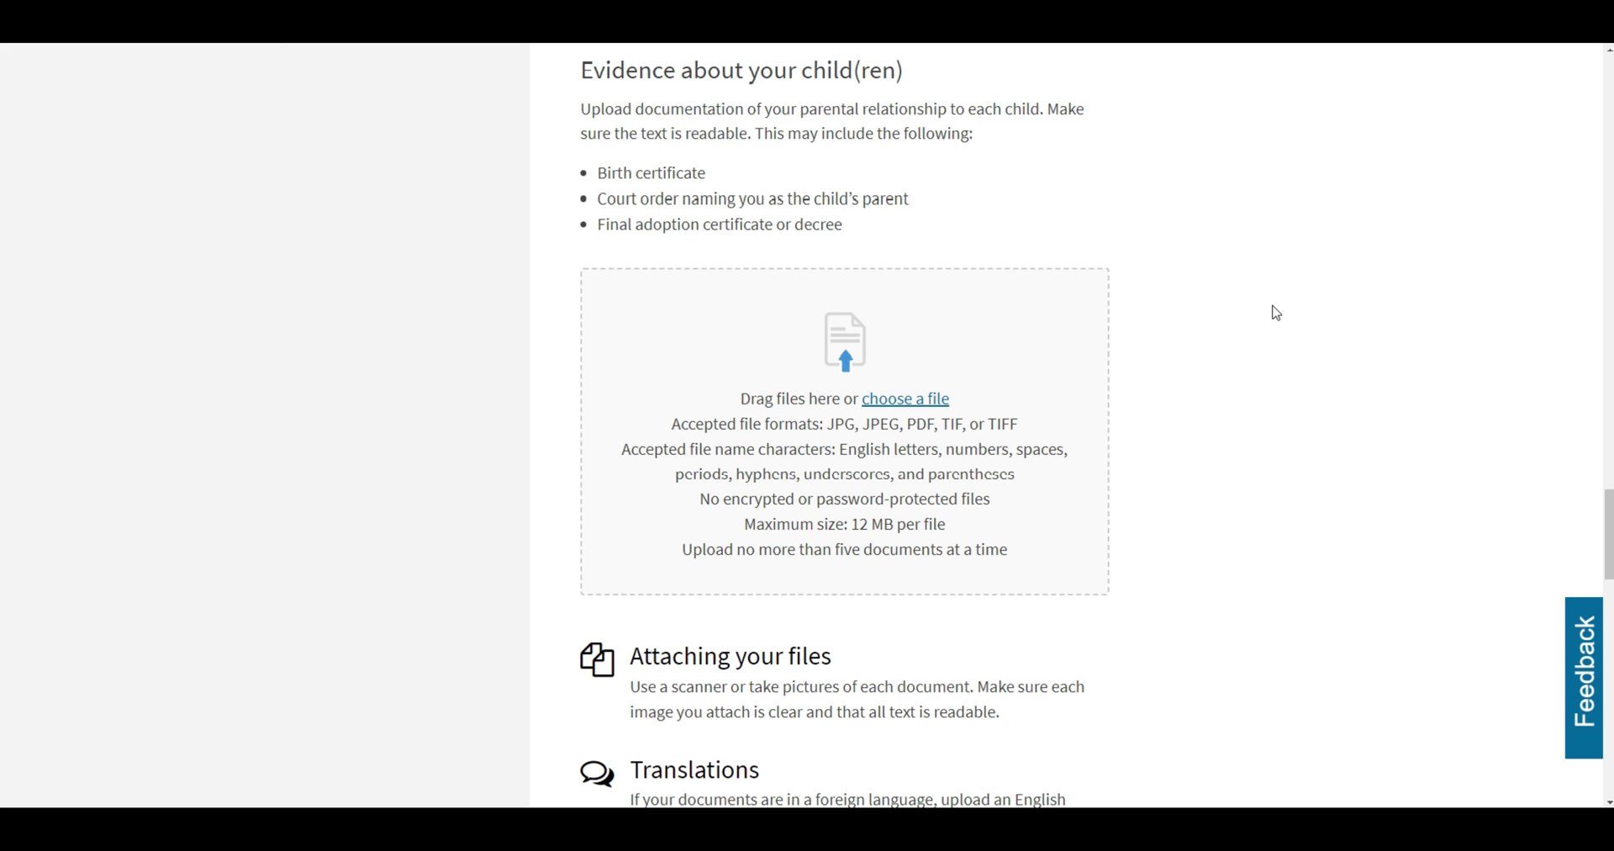
pyautogui.scroll(-10, 1276, 312)
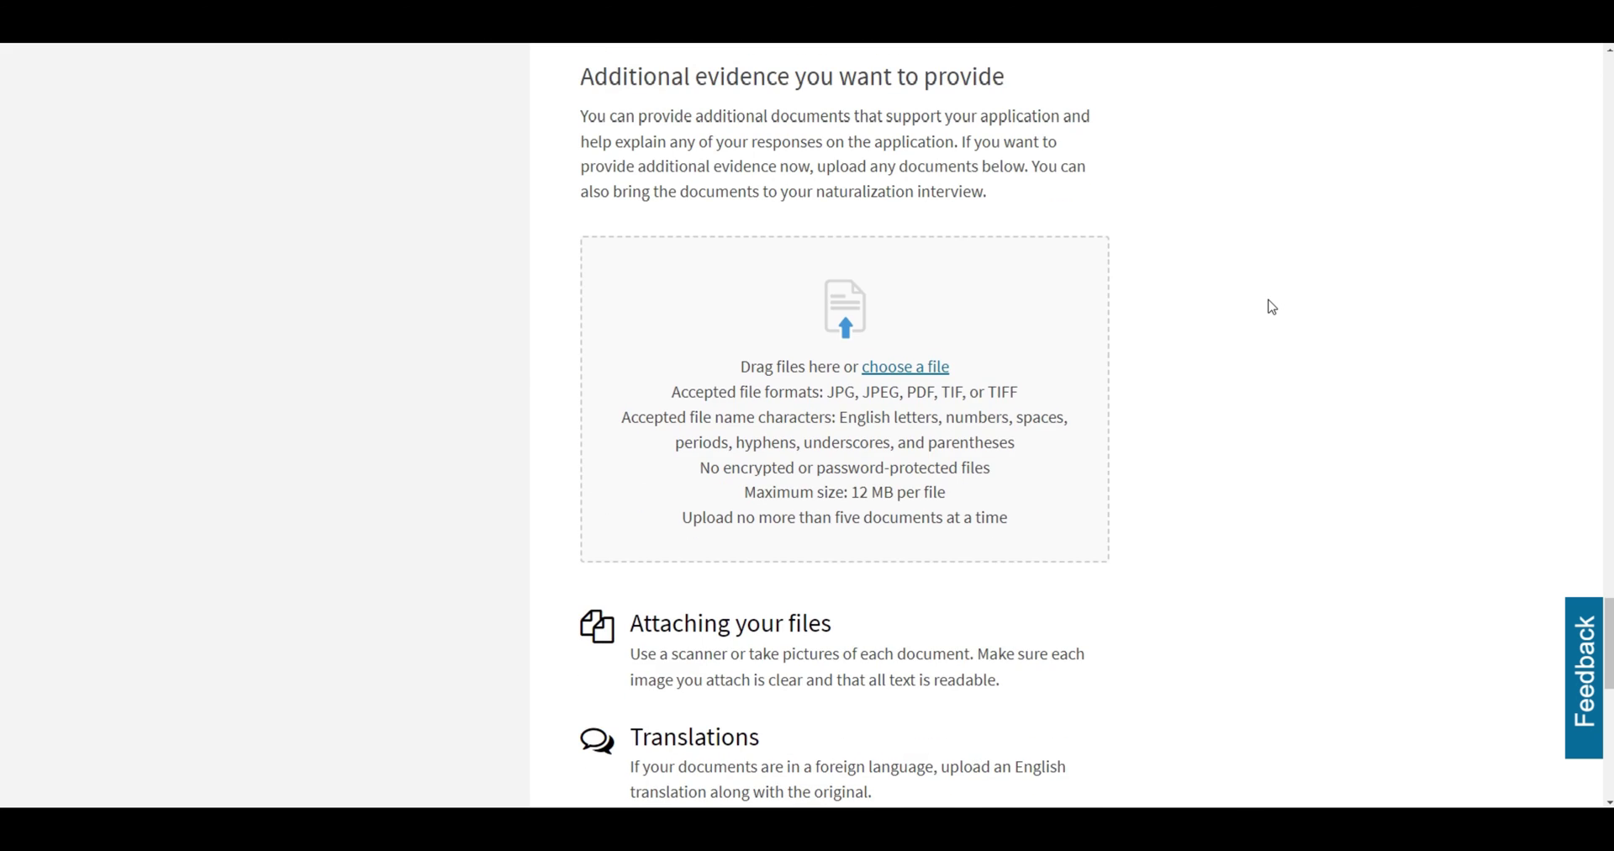
pyautogui.scroll(-4, 1295, 395)
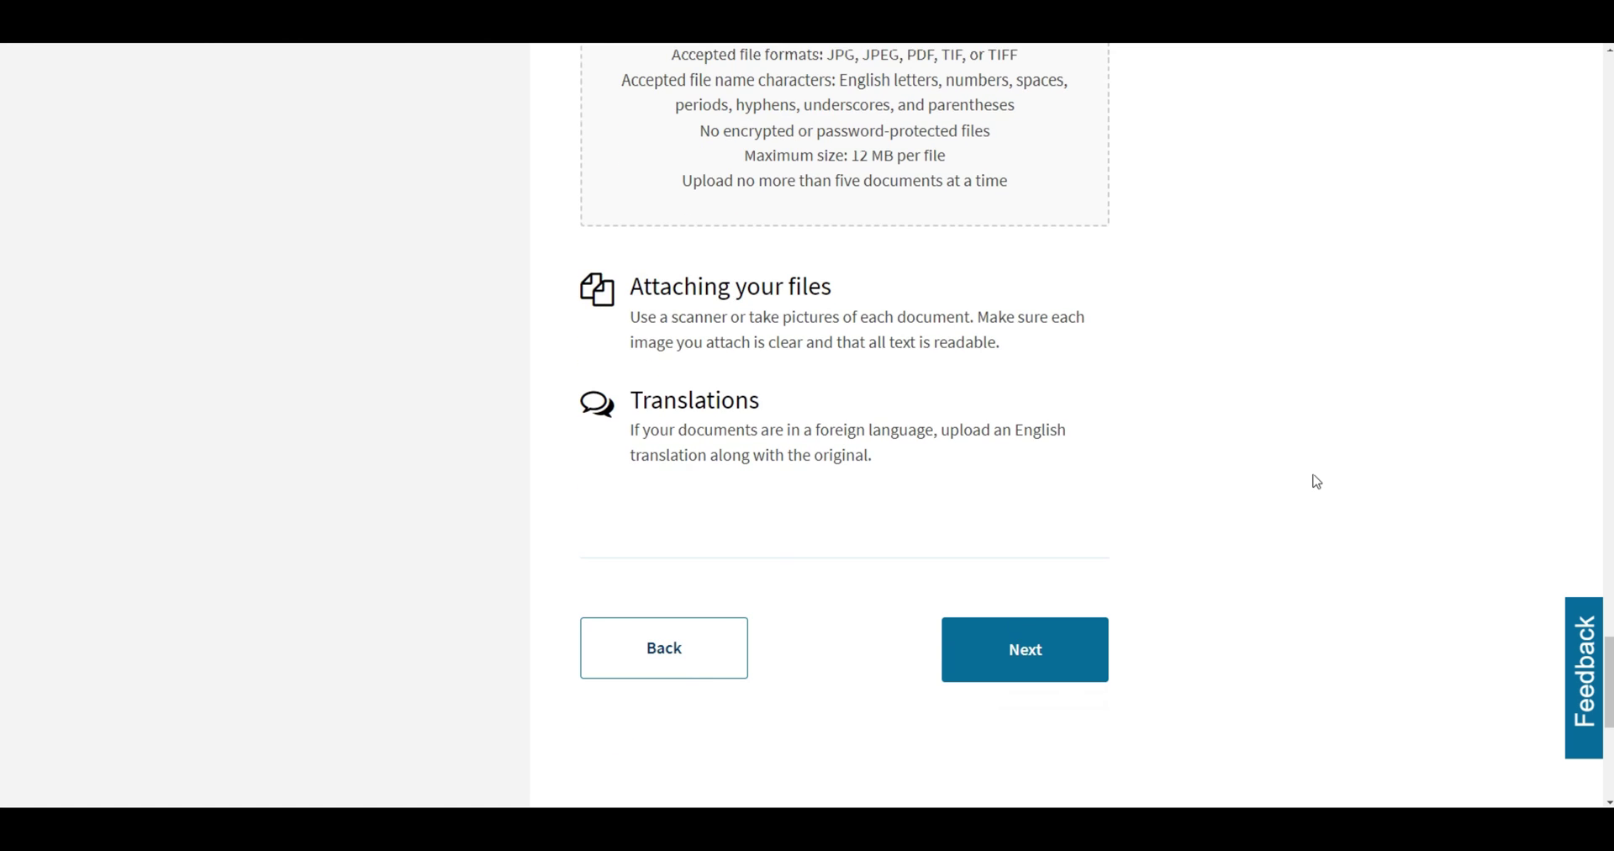
pyautogui.click(1094, 664)
pyautogui.moveTo(655, 393); pyautogui.dragTo(1013, 407)
pyautogui.click(1021, 406)
pyautogui.scroll(-1, 1024, 405)
pyautogui.scroll(-20, 1024, 405)
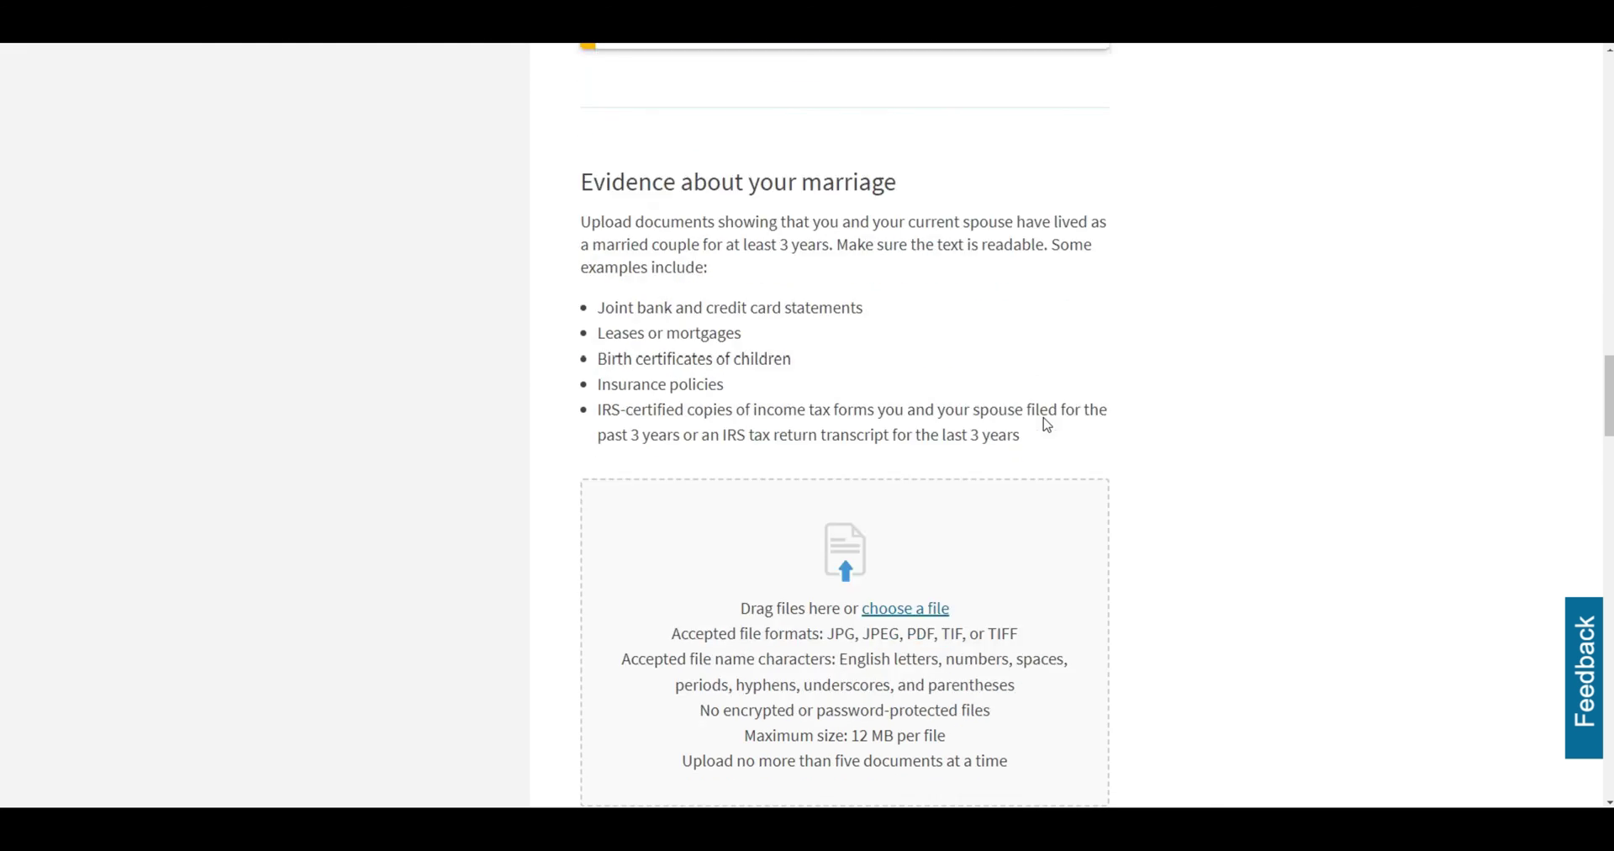
pyautogui.scroll(-14, 1045, 427)
pyautogui.click(1045, 428)
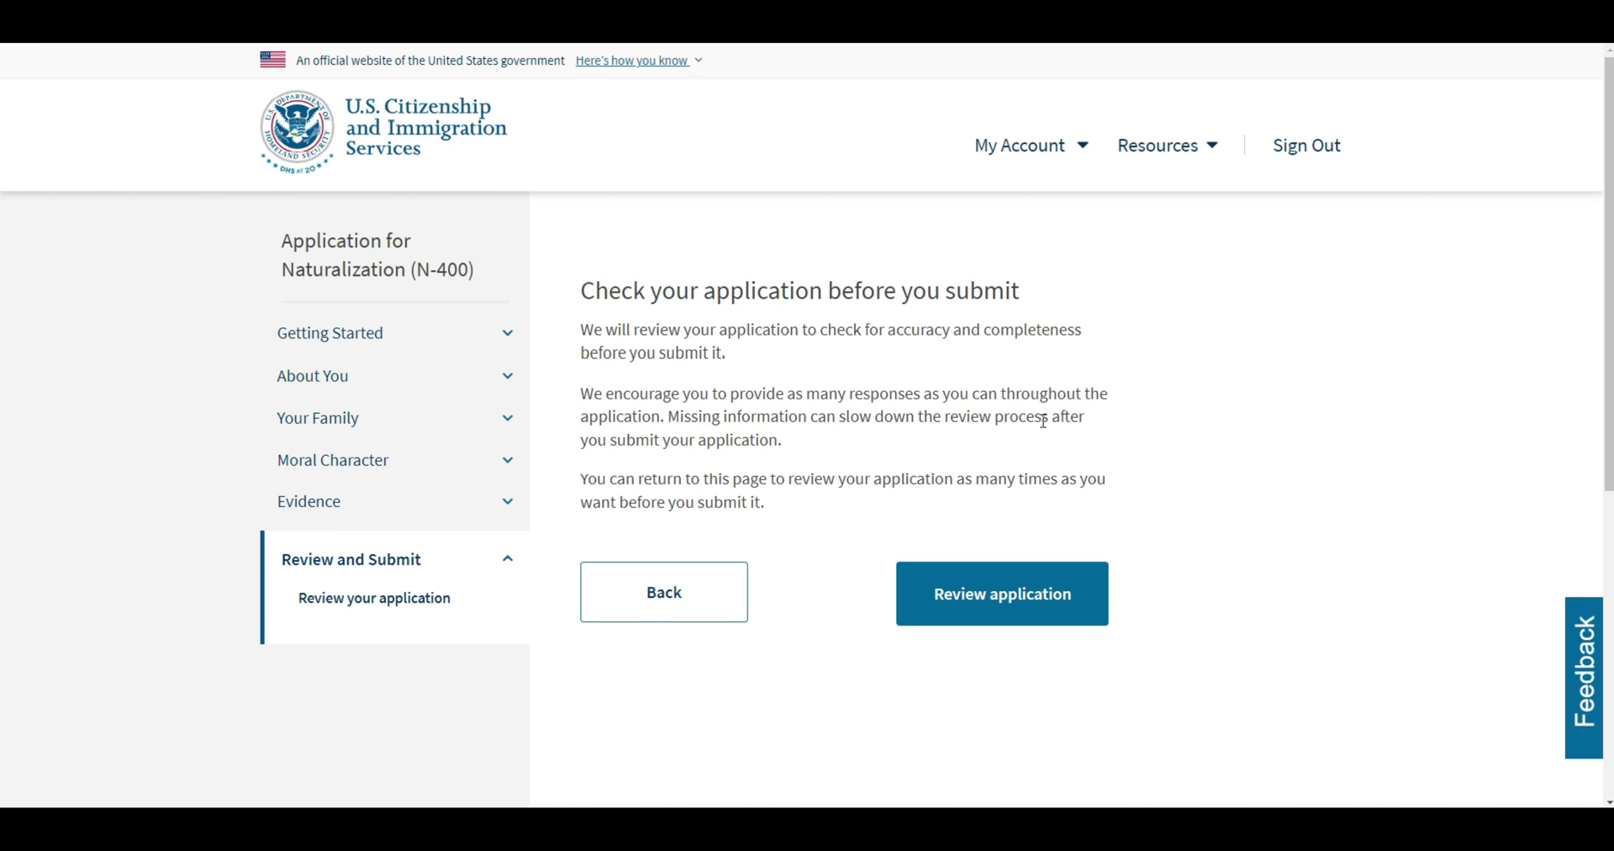
# Run the application review, check the form filing fee, and continue to the application summary.
pyautogui.click(971, 599)
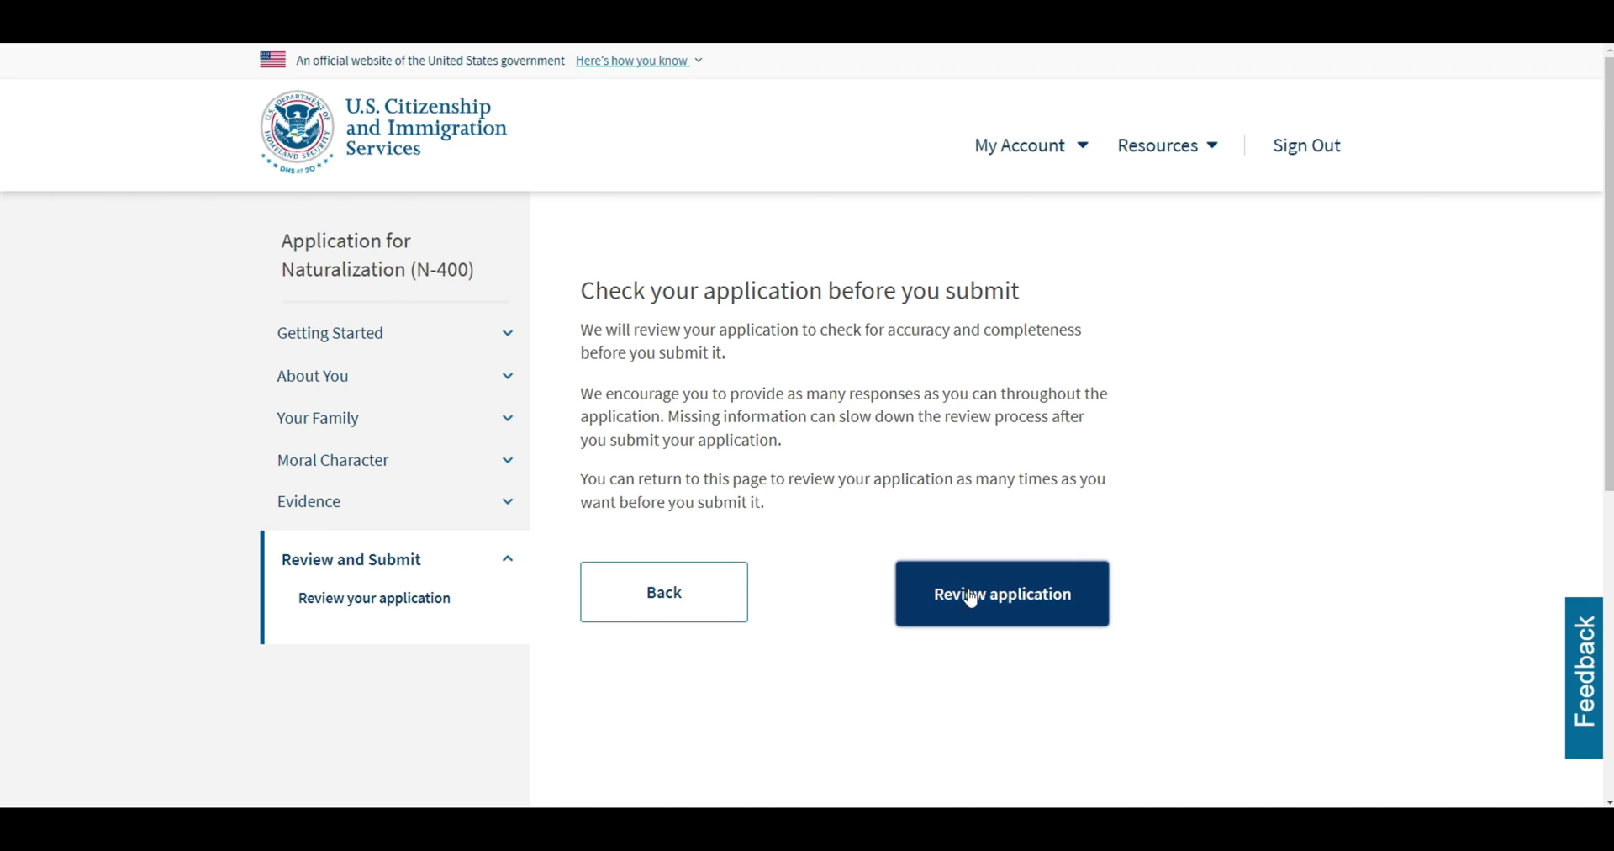
pyautogui.click(1081, 612)
pyautogui.scroll(-3, 1082, 612)
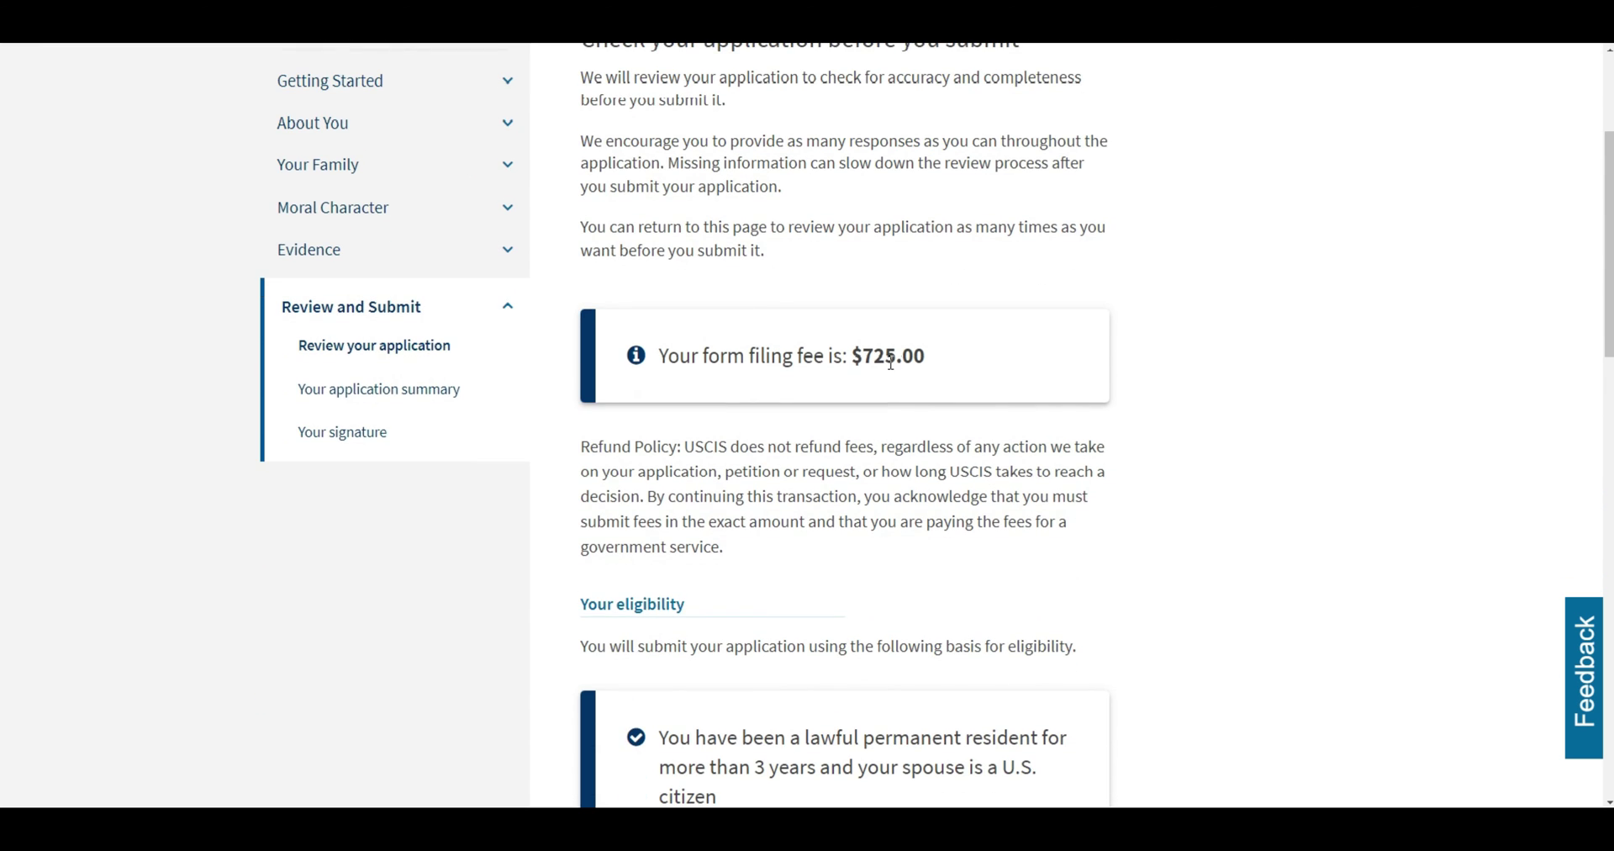
pyautogui.moveTo(852, 360); pyautogui.dragTo(953, 366)
pyautogui.click(1090, 381)
pyautogui.scroll(-10, 1090, 382)
pyautogui.click(1038, 565)
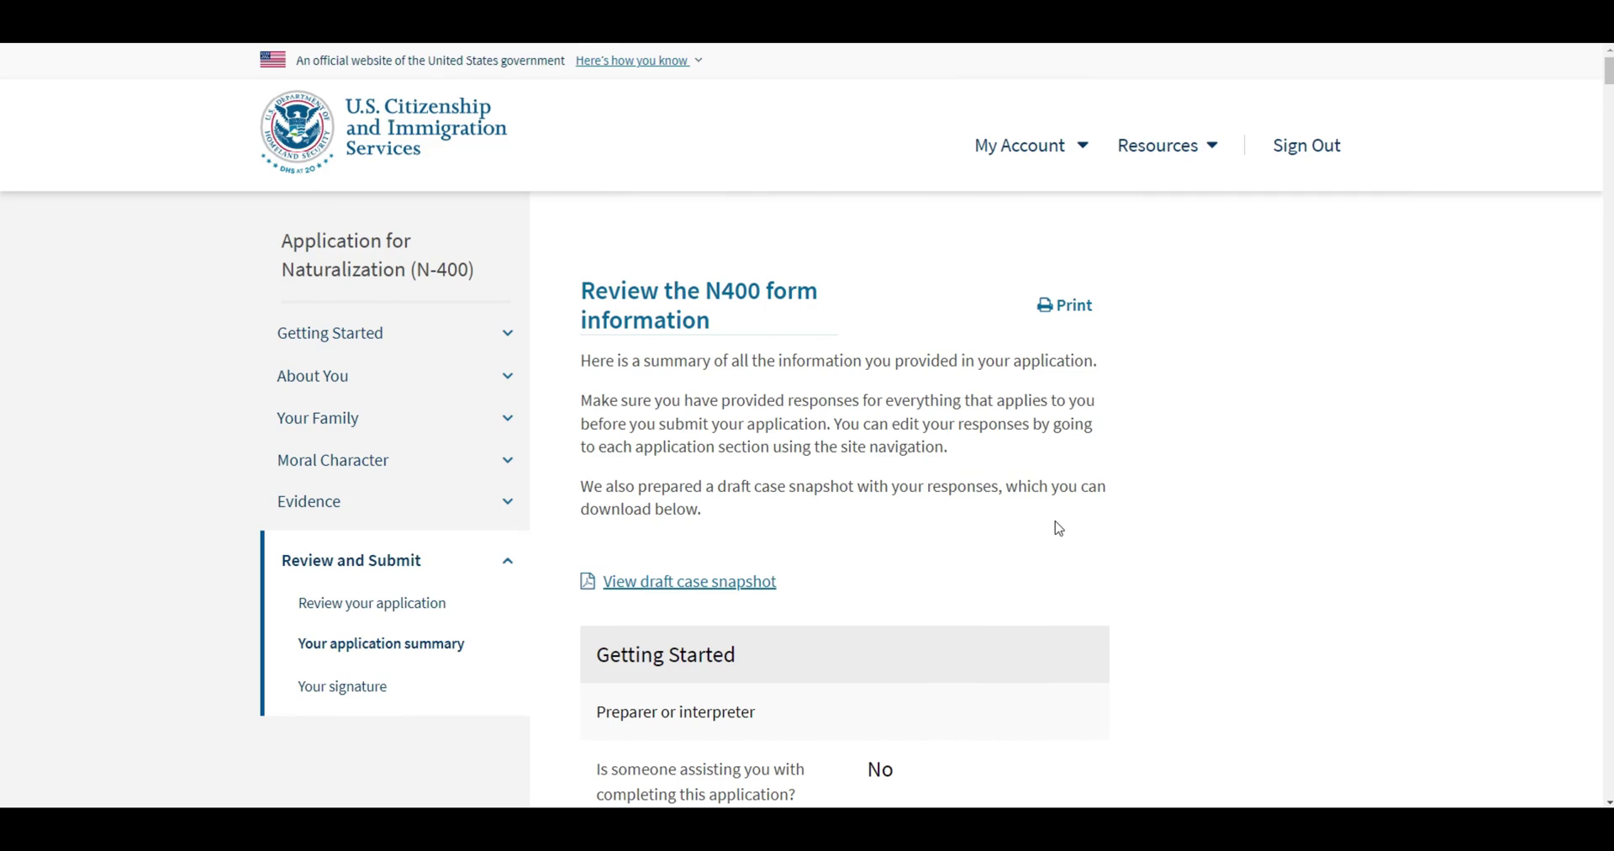
# Review the N-400 application summary from Getting Started through Evidence and continue to the applicant's statement.
pyautogui.scroll(-4, 1093, 523)
pyautogui.scroll(-5, 1120, 520)
pyautogui.scroll(10, 1118, 517)
pyautogui.scroll(-3, 1148, 454)
pyautogui.scroll(-20, 1148, 454)
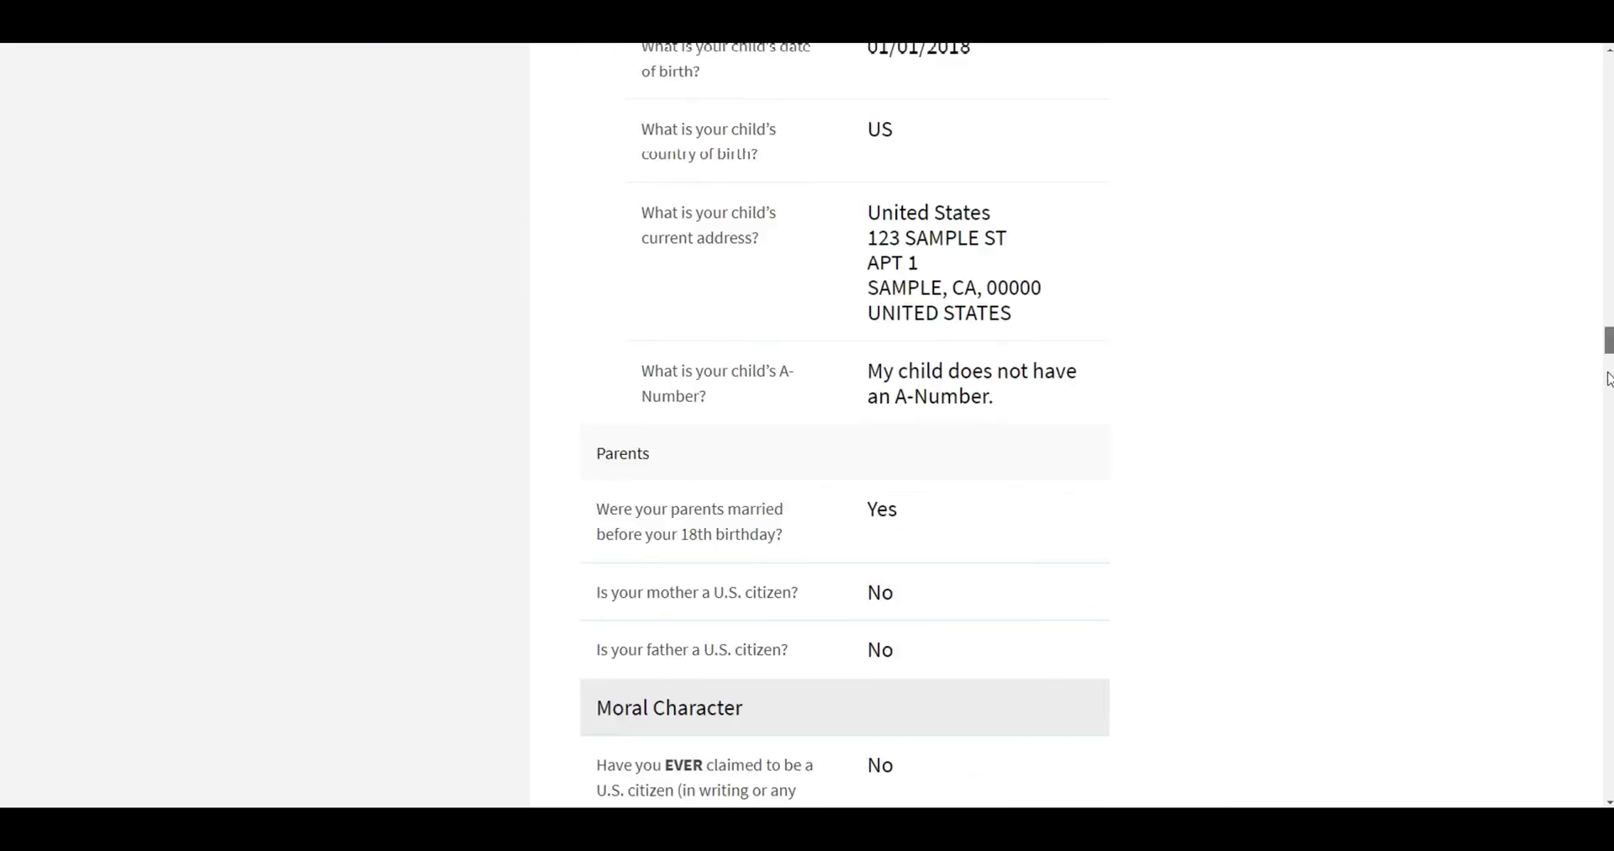
pyautogui.scroll(-12, 1080, 413)
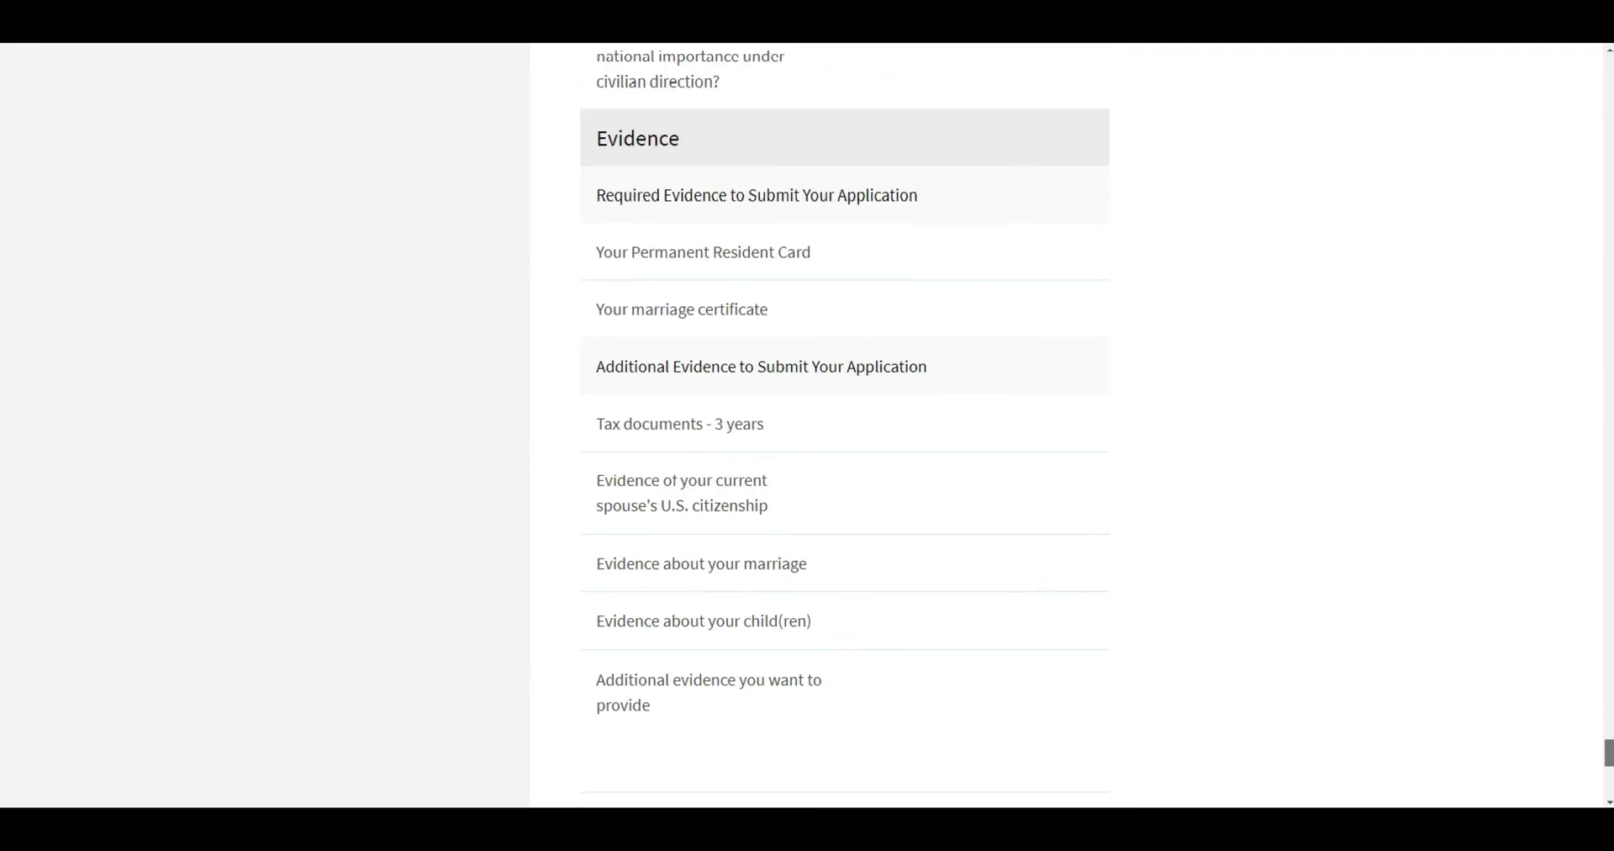
pyautogui.click(1080, 413)
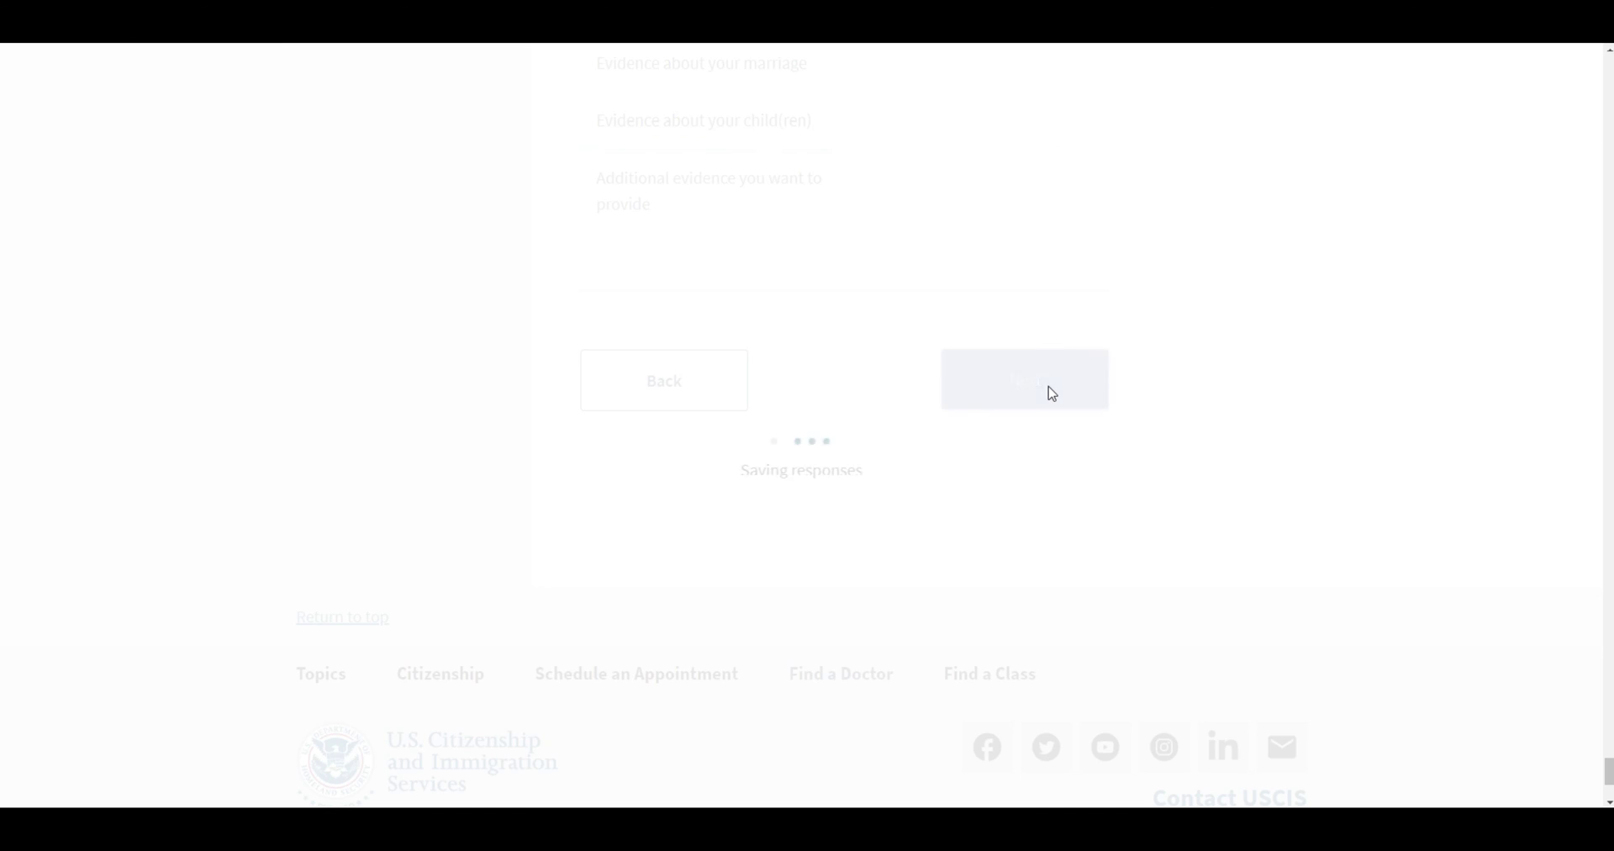
# Confirm the statement about reading and understanding English, continue to the certification, and agree to the applicant's statement there.
pyautogui.click(592, 388)
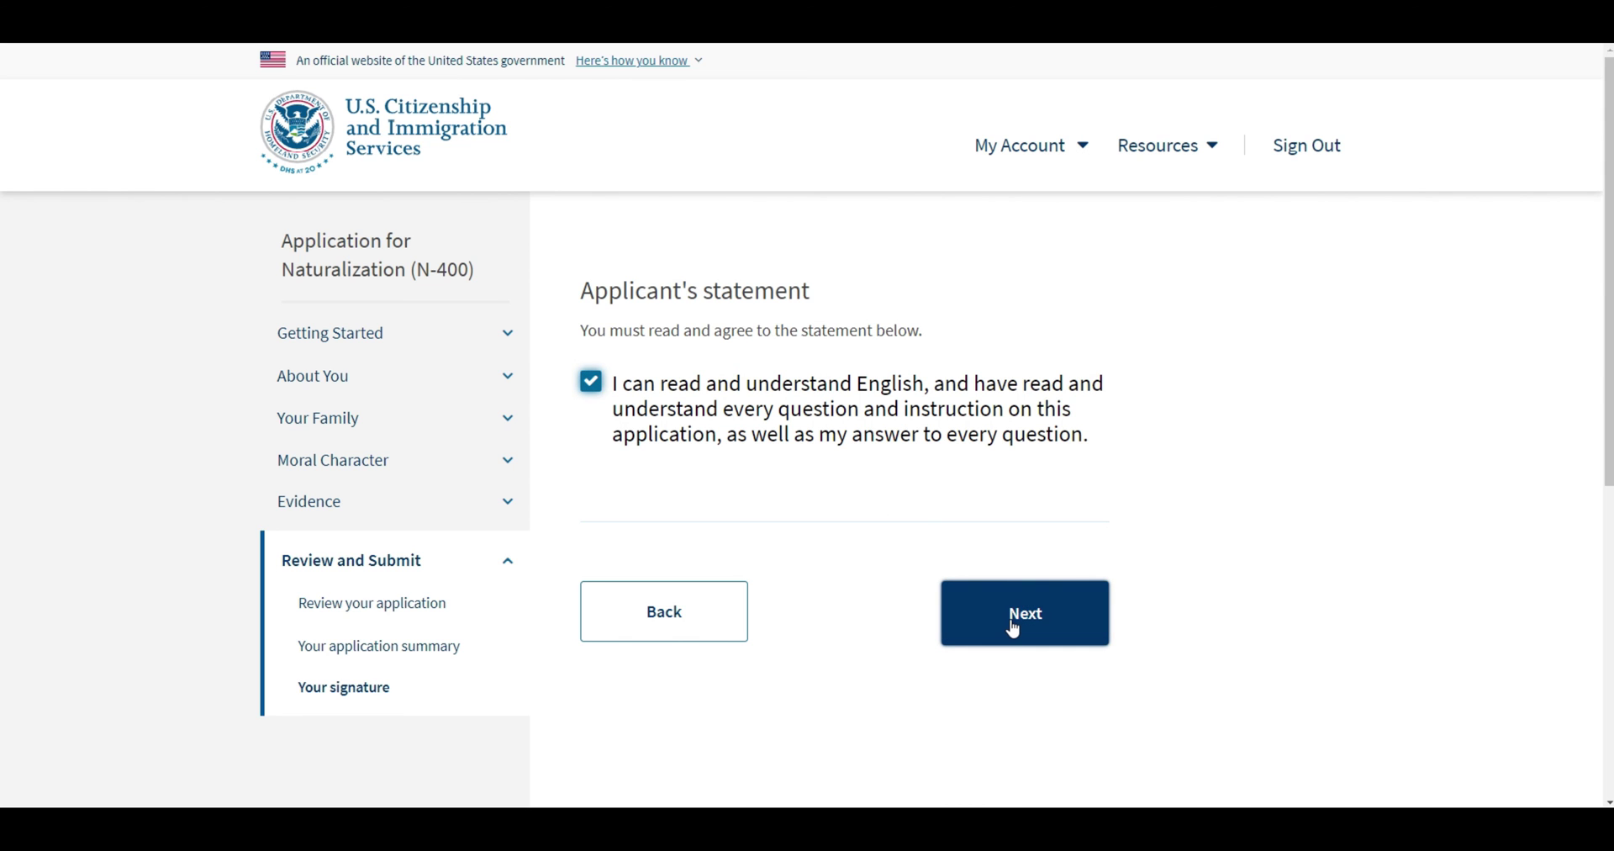
pyautogui.click(1013, 629)
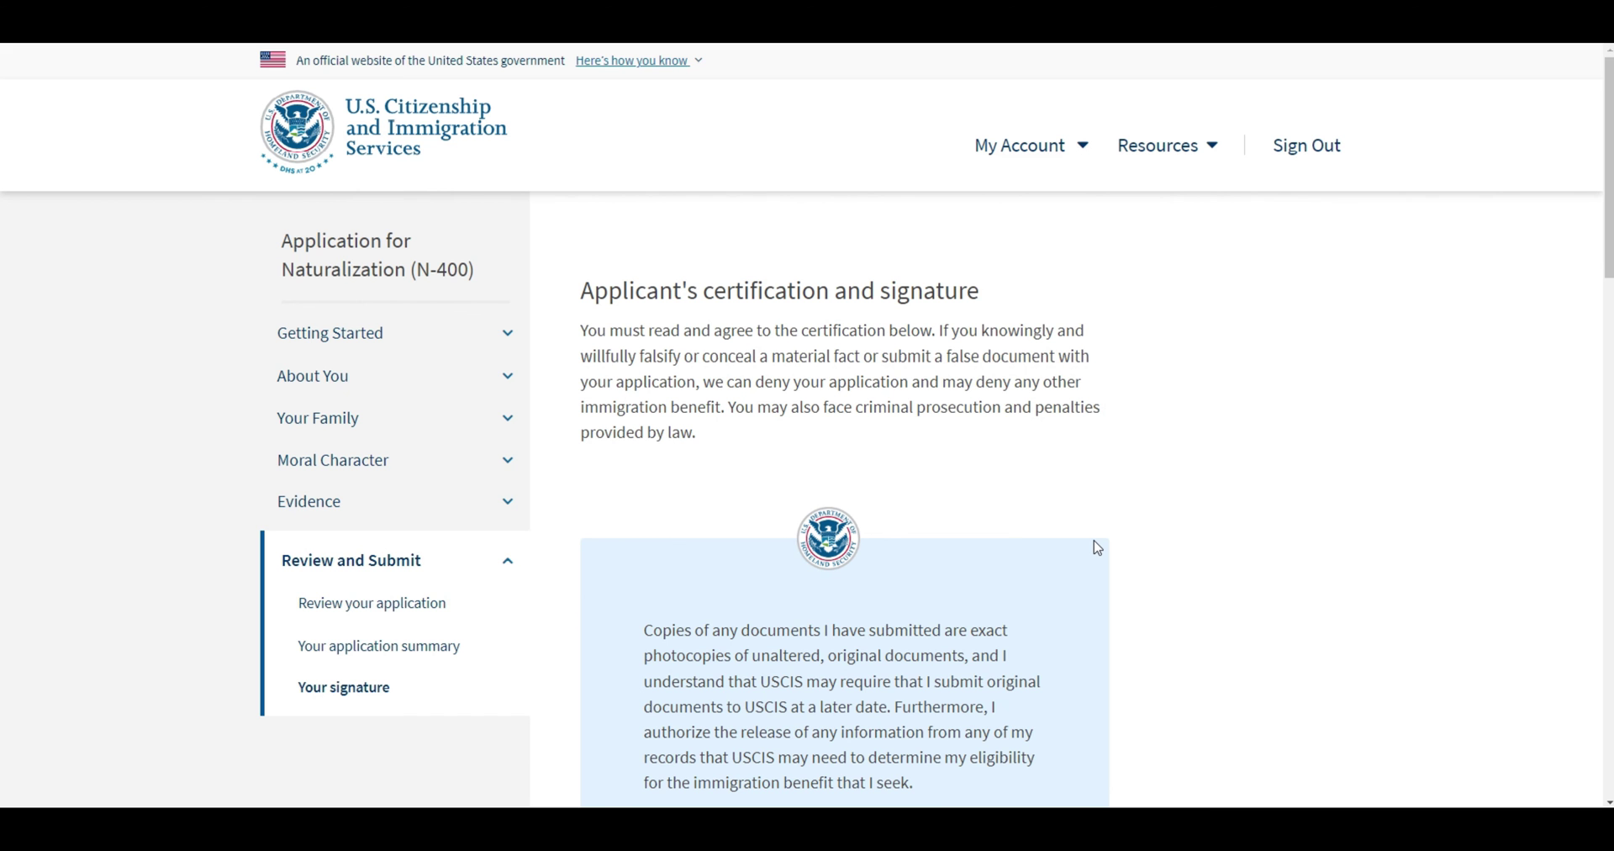
pyautogui.scroll(-13, 1098, 548)
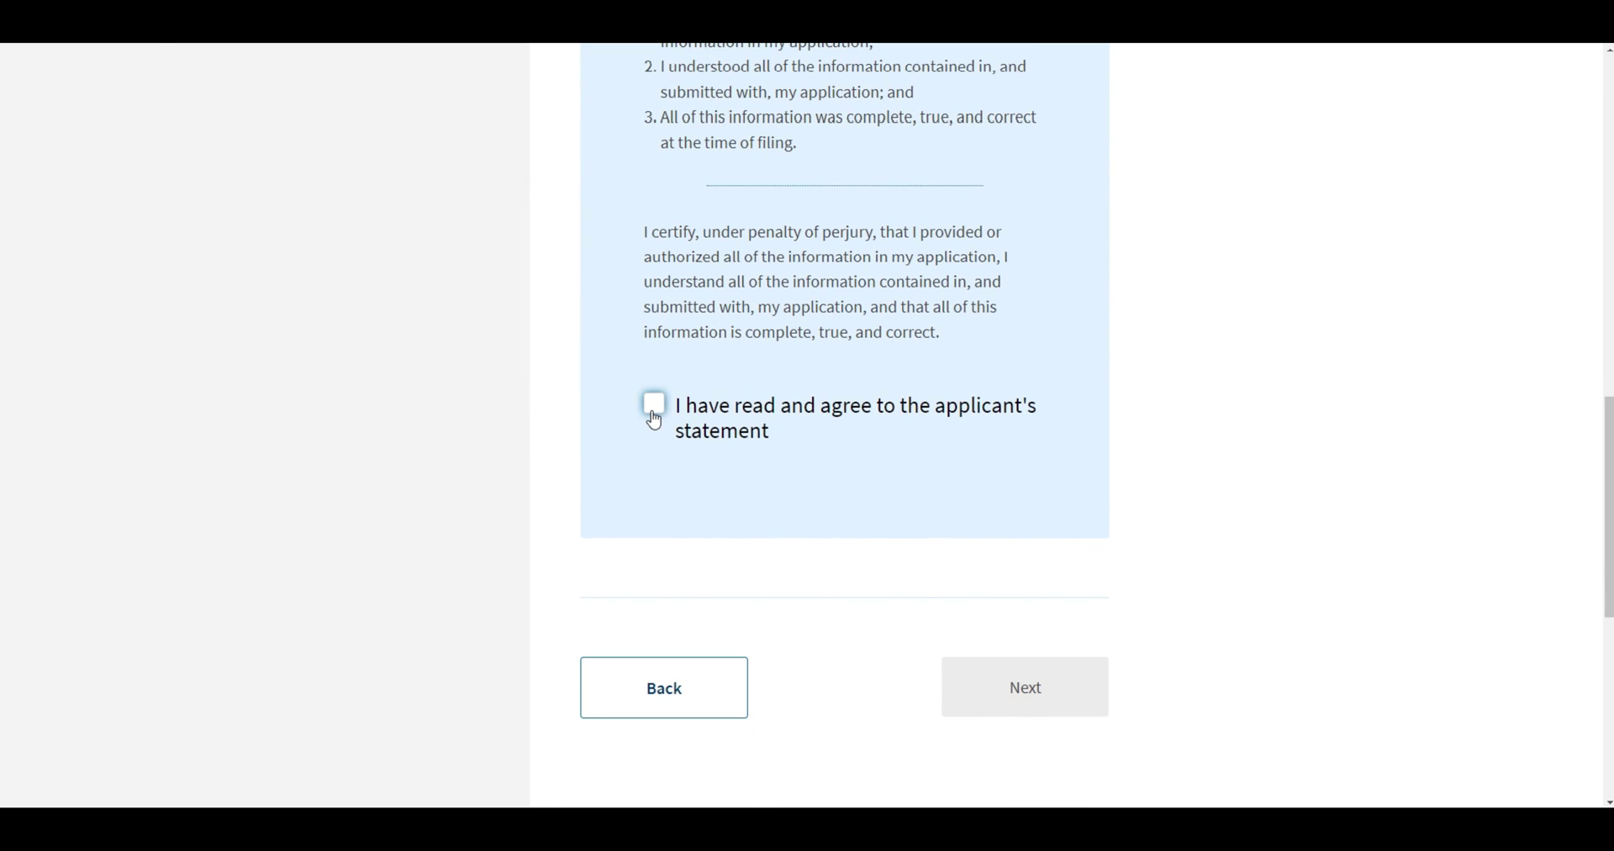
pyautogui.click(655, 415)
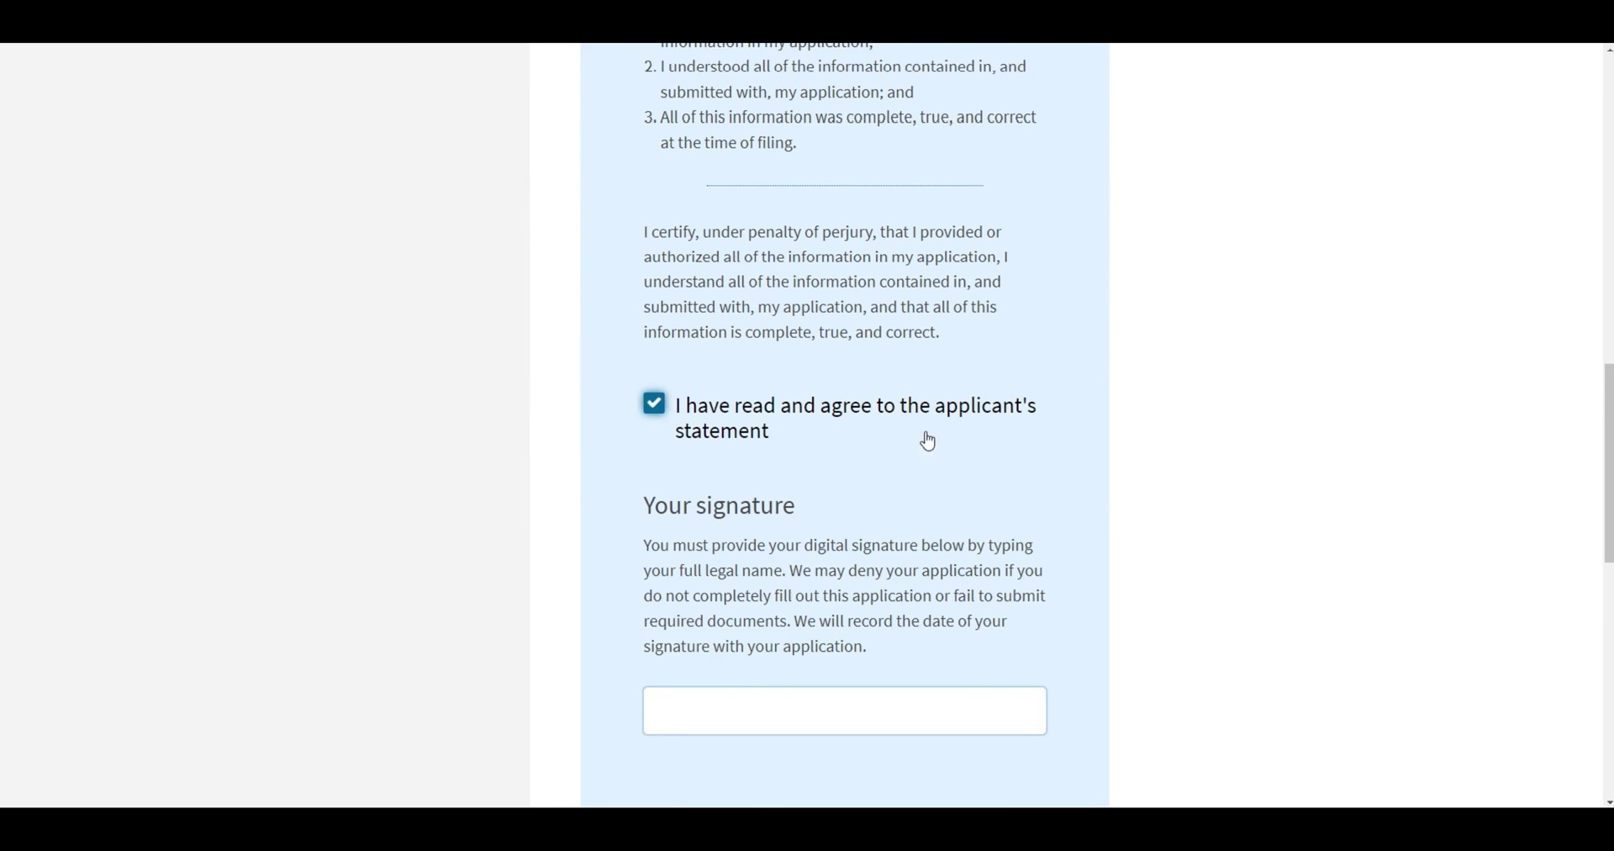
# Sign the application digitally with the applicant's full legal name and return to the start of the certification.
pyautogui.scroll(-1, 998, 443)
pyautogui.scroll(-1, 997, 443)
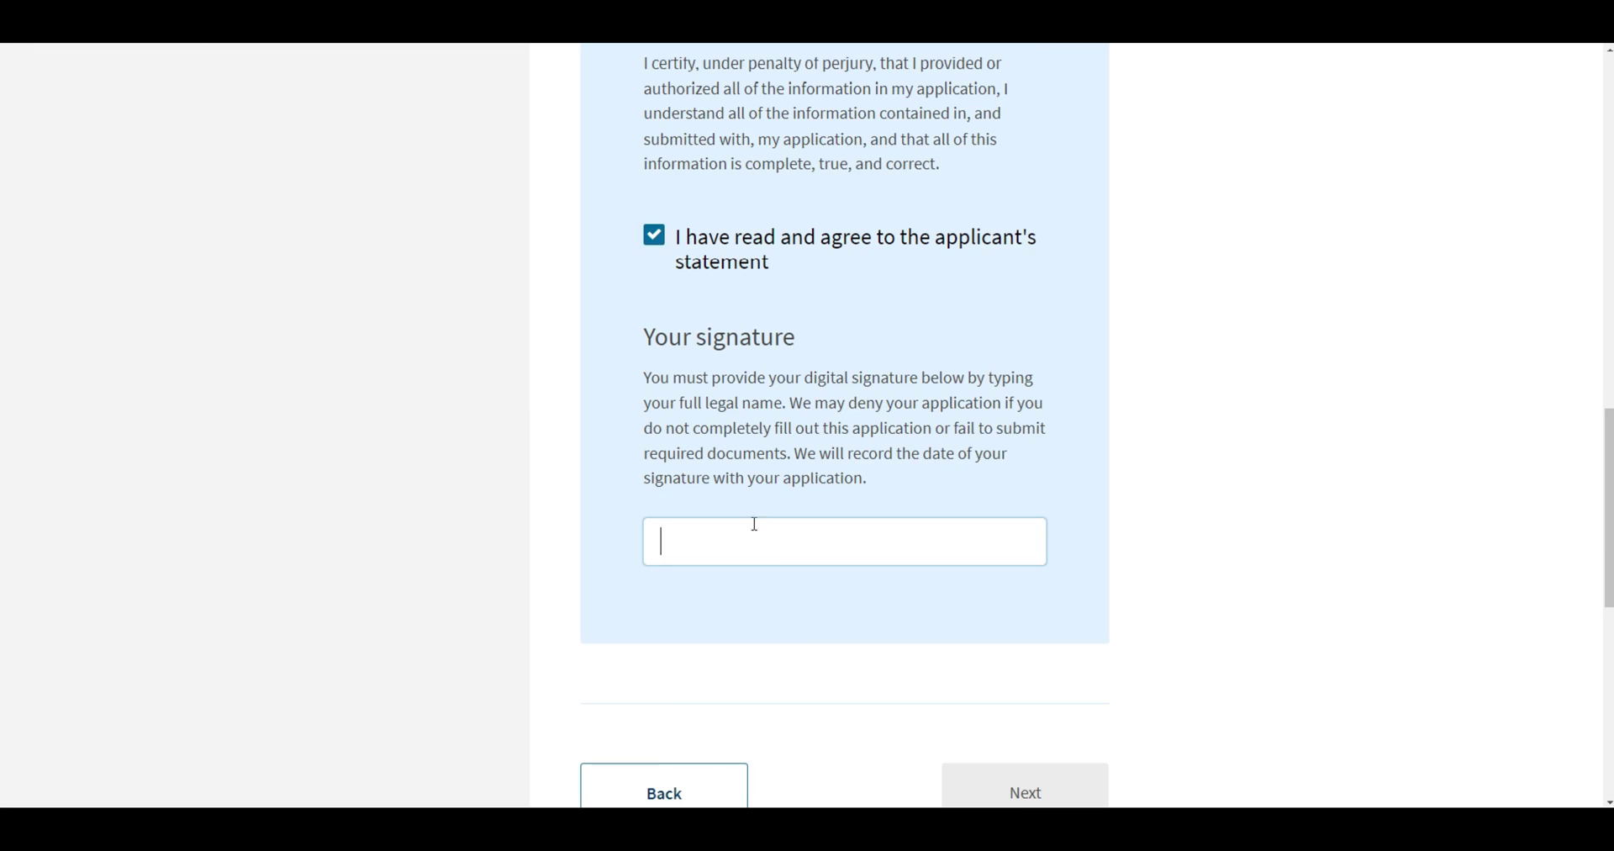
pyautogui.write('JANE DOE')
pyautogui.click(1180, 505)
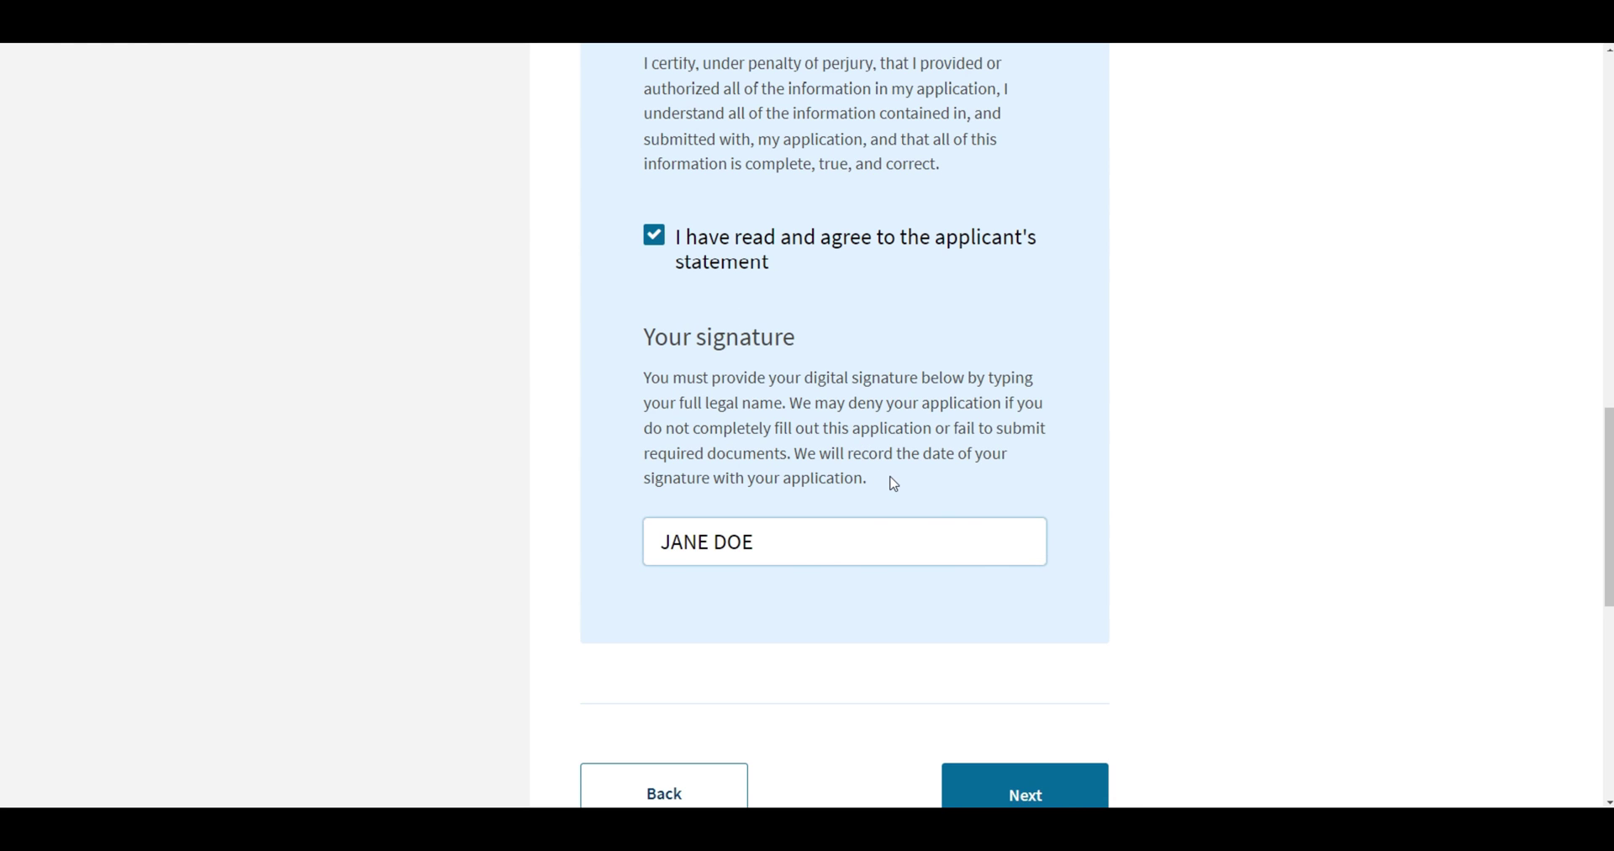
pyautogui.scroll(-2, 891, 488)
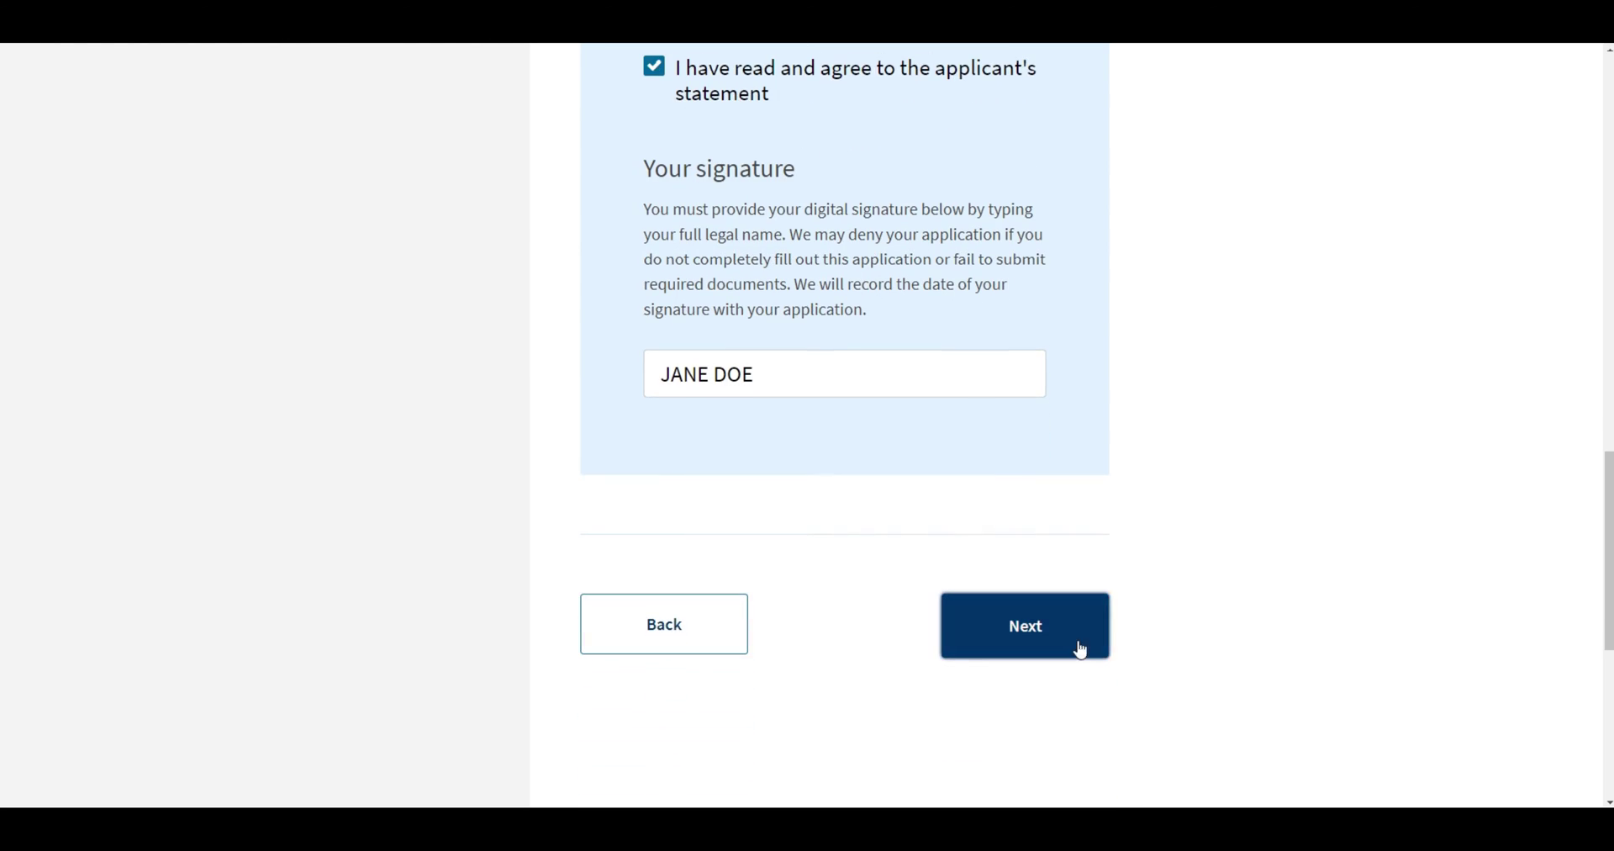
pyautogui.moveTo(1606, 555); pyautogui.dragTo(1604, 125)
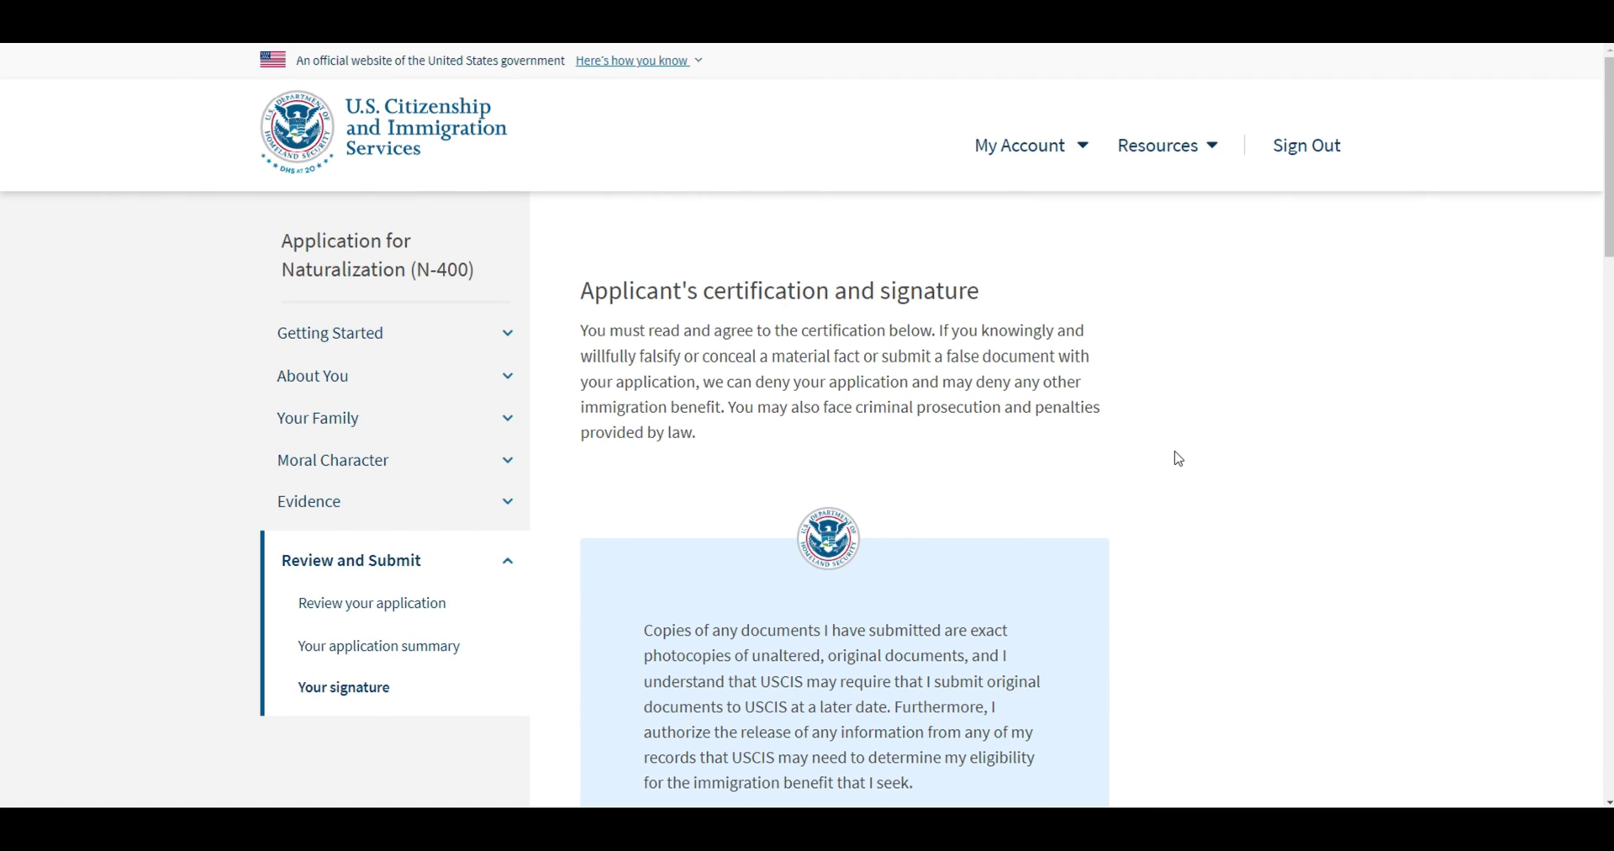